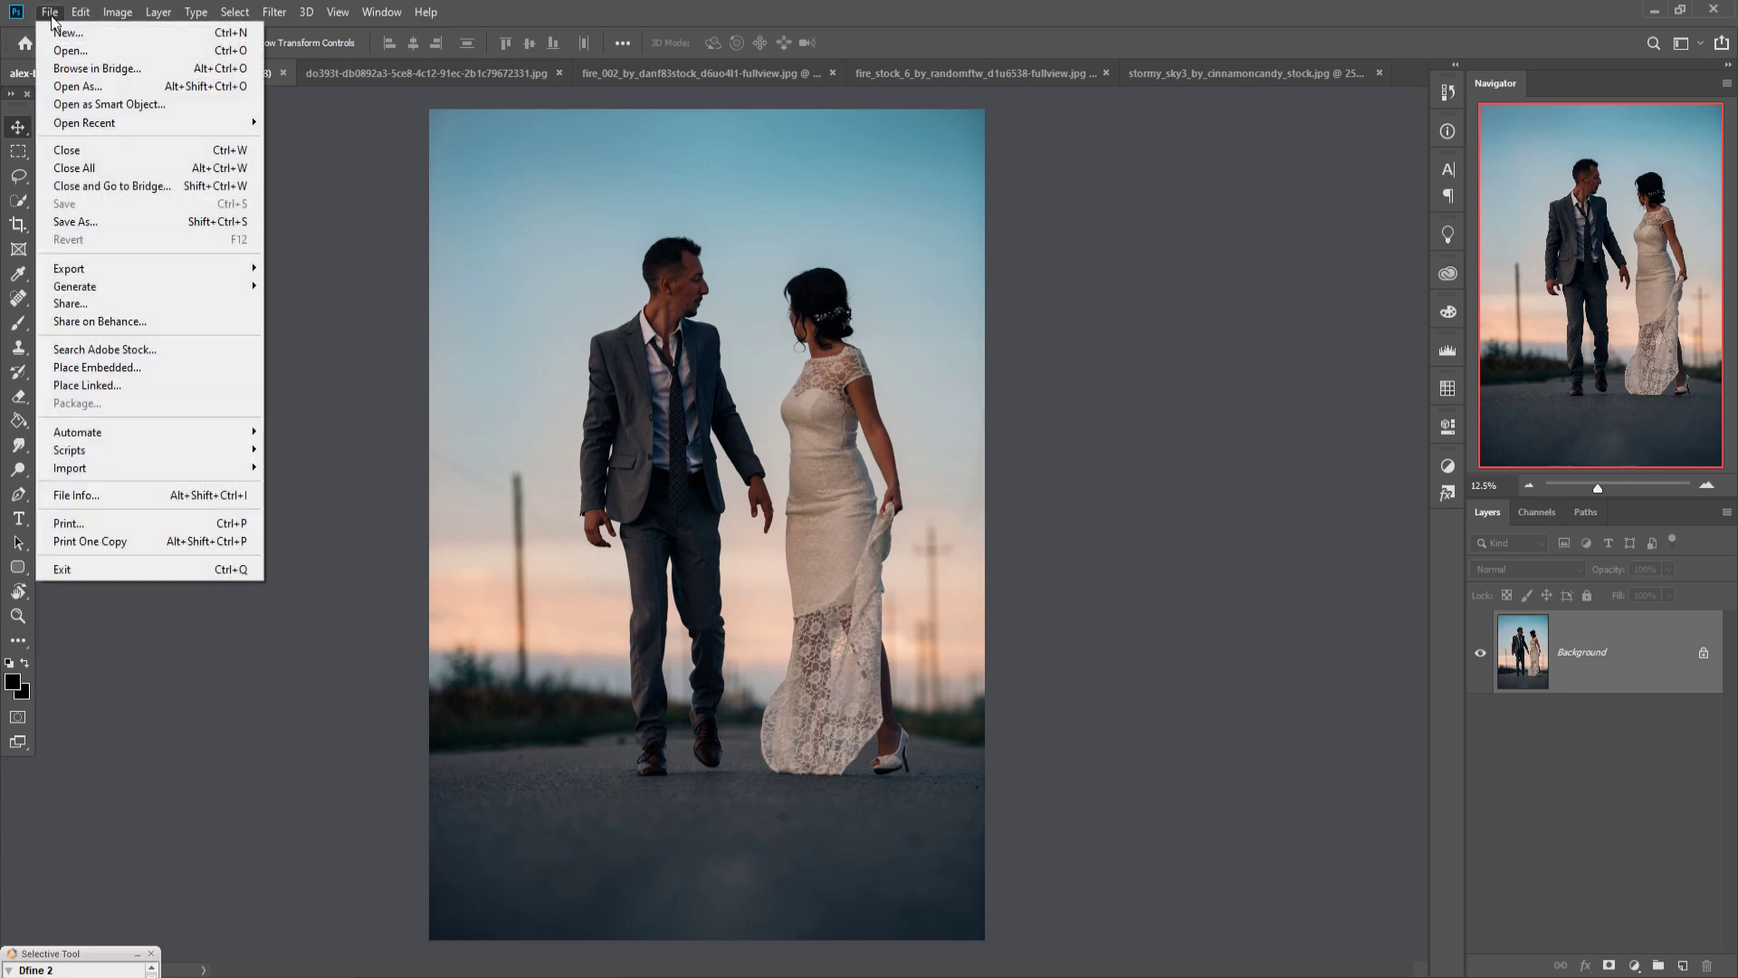
Create a new 1280 x 720 px document at 300 ppi in RGB Color with a white background
left_click(57, 29)
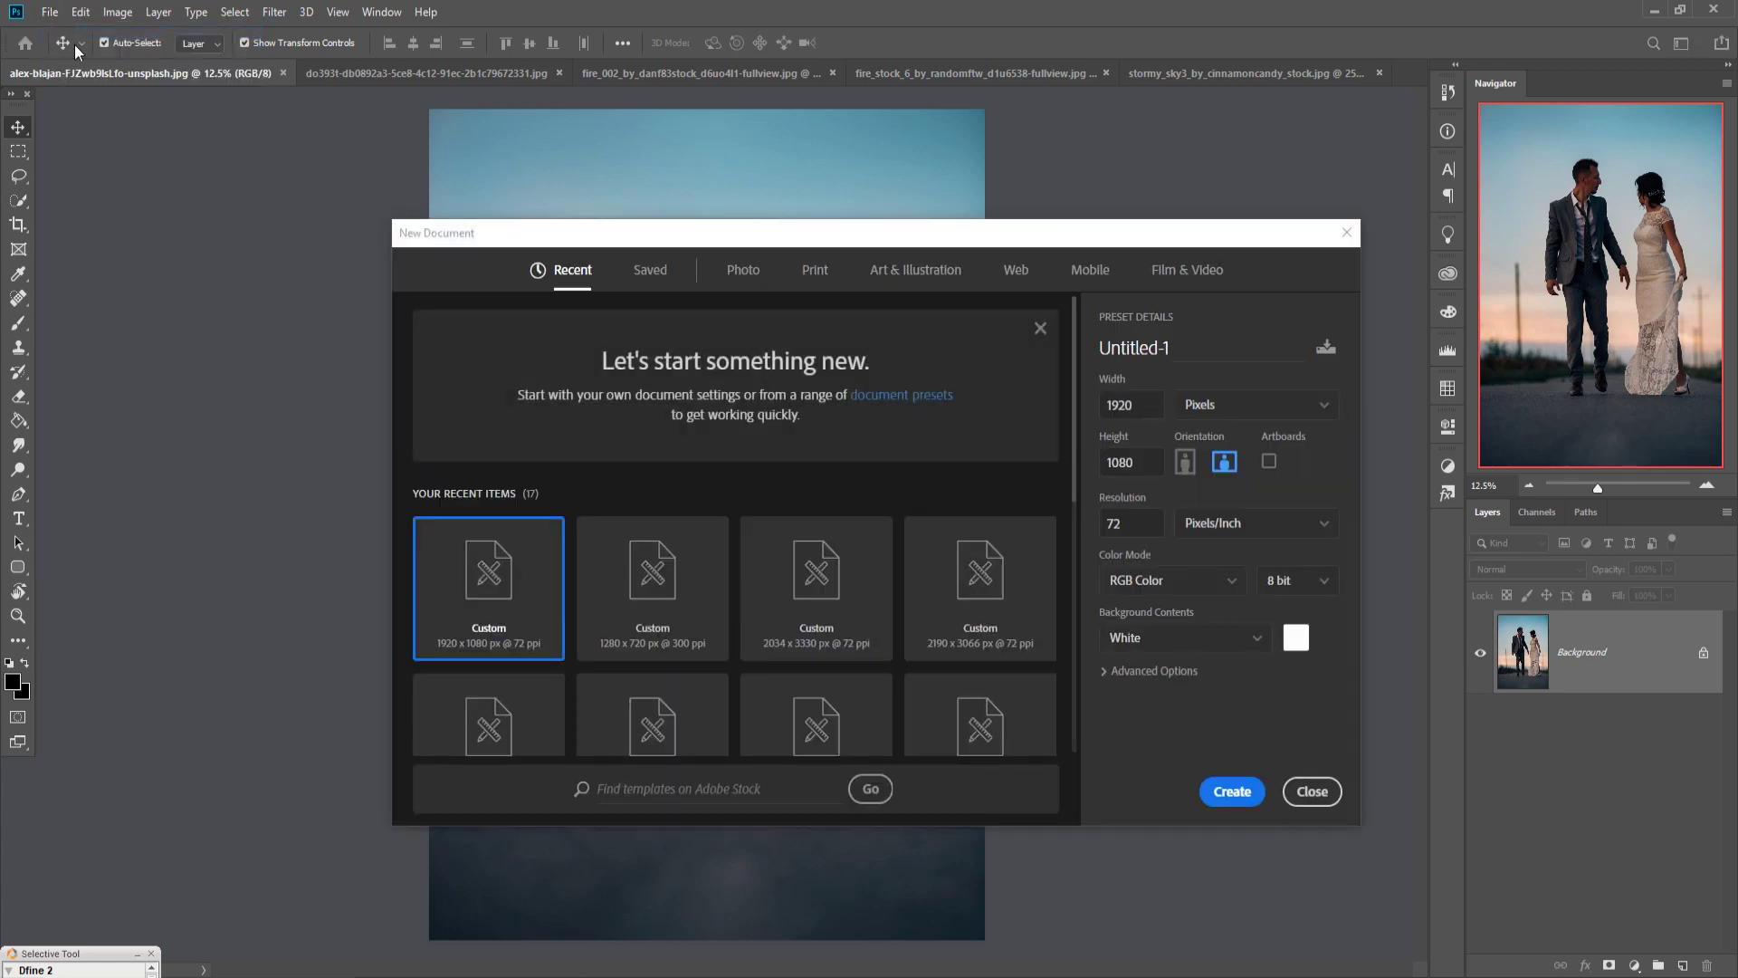
left_click(652, 577)
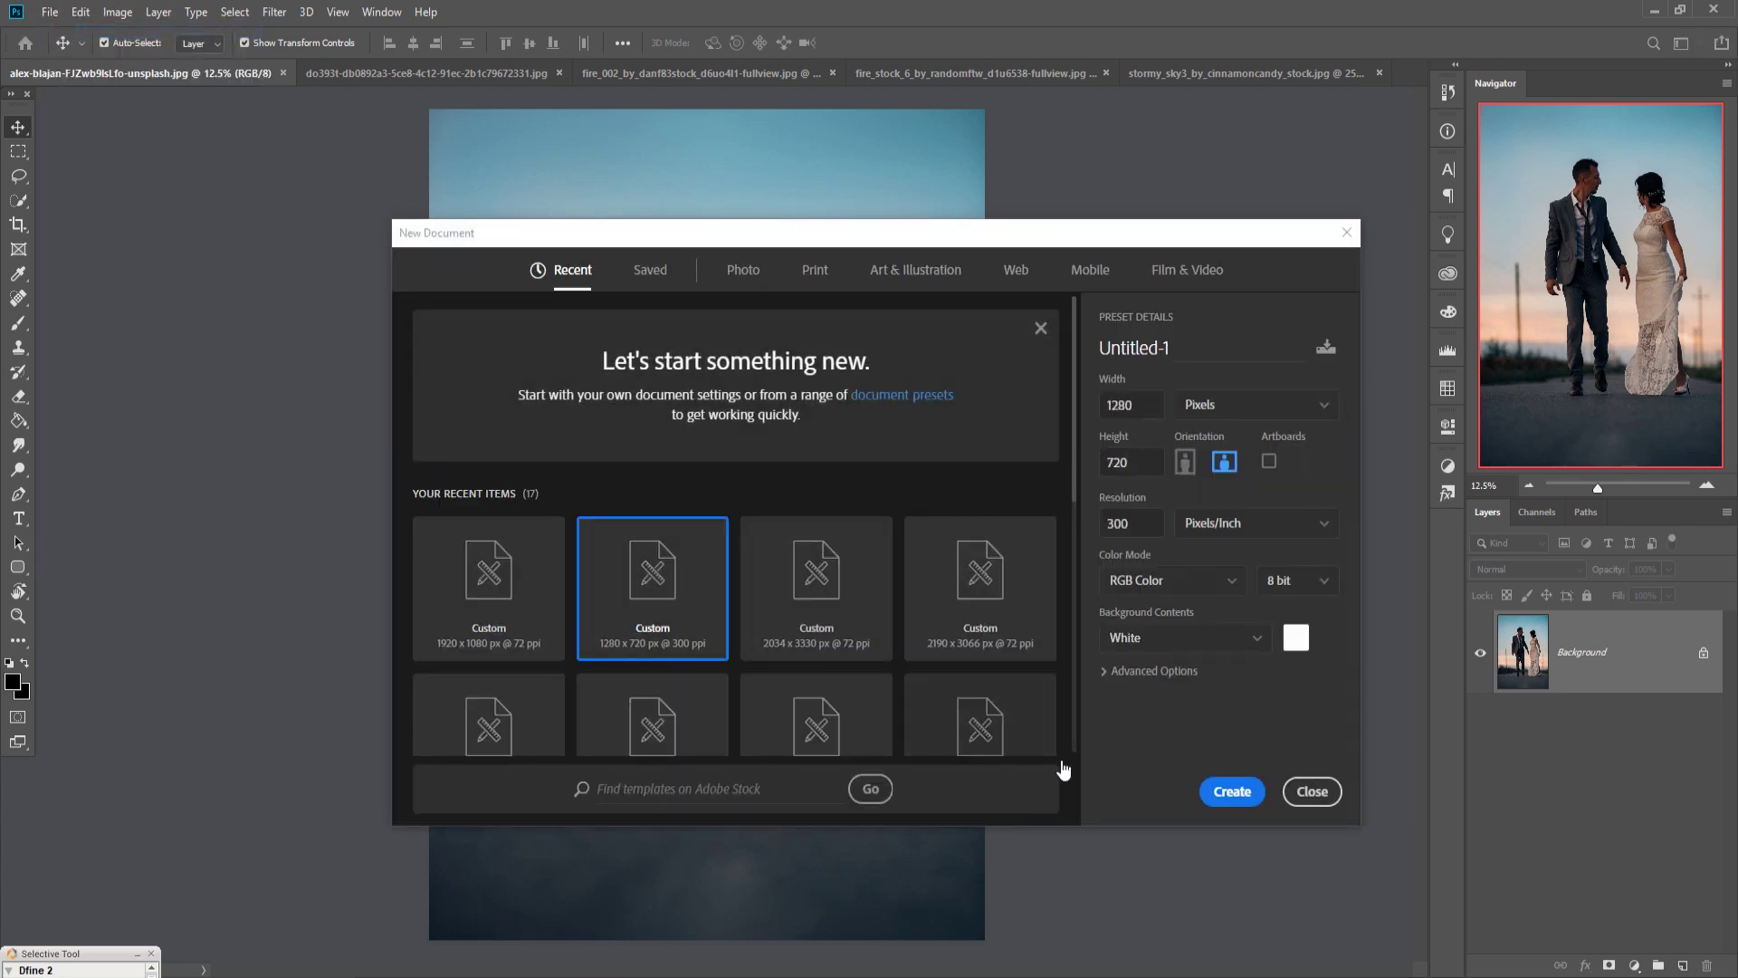
left_click(1232, 794)
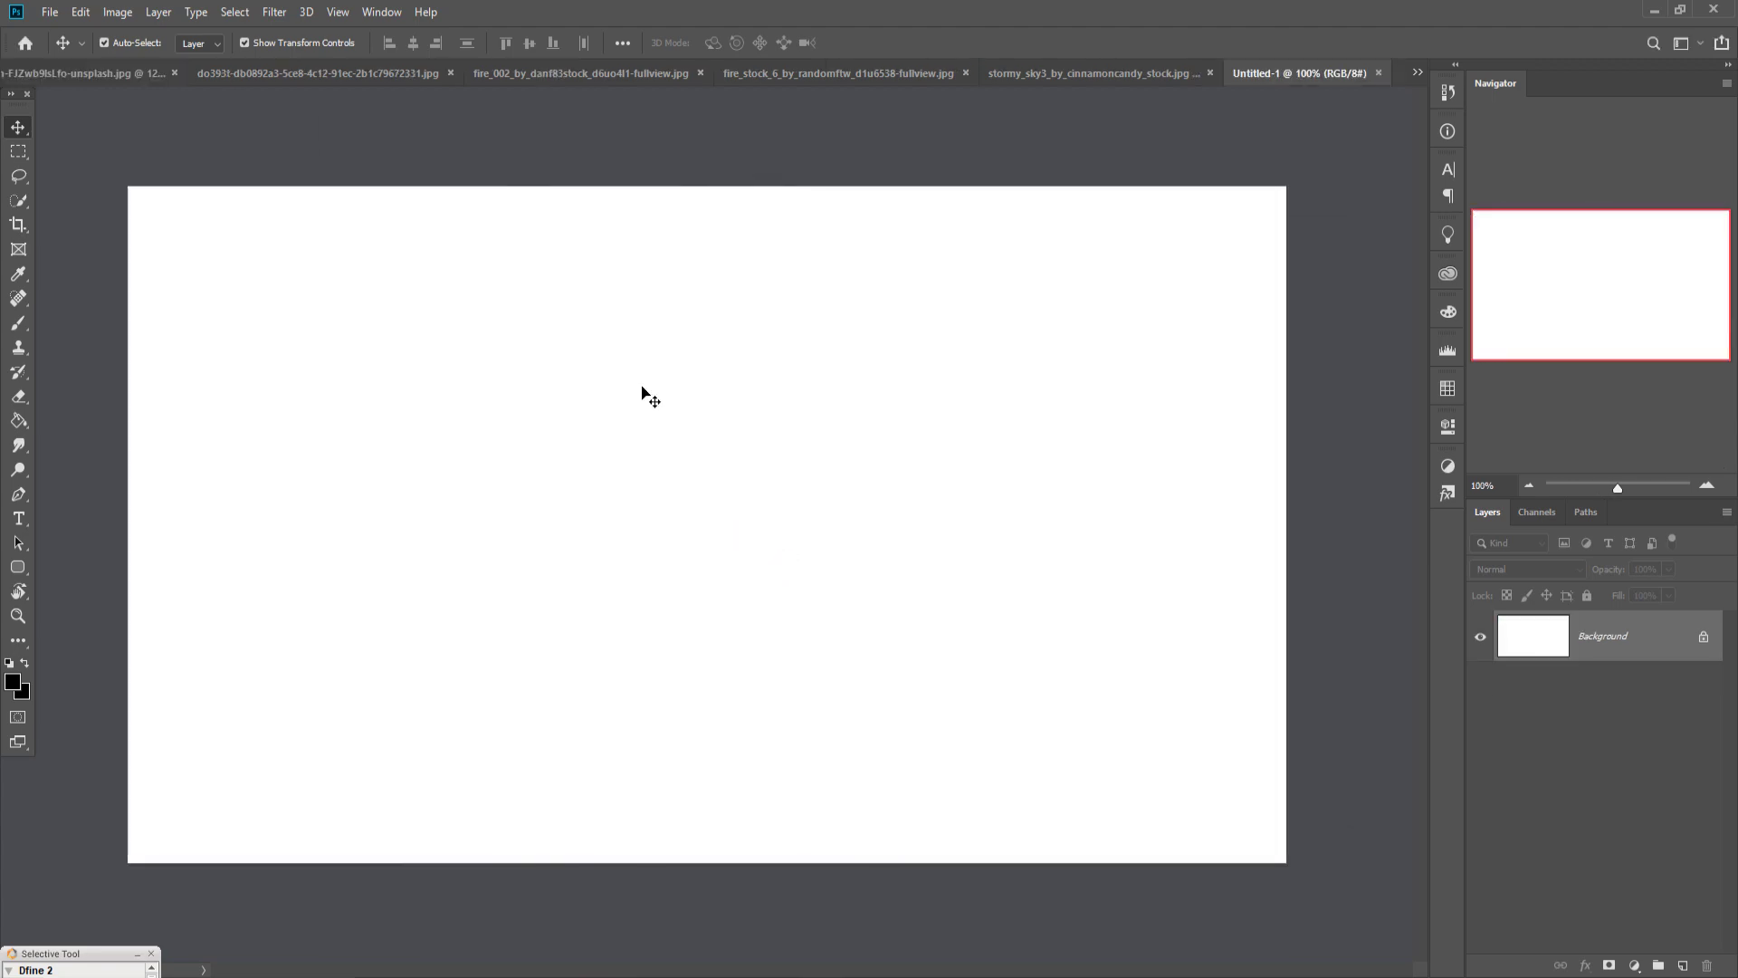
Copy the couple photo into the new document as a layer and minimize the photo's own window
left_click(86, 75)
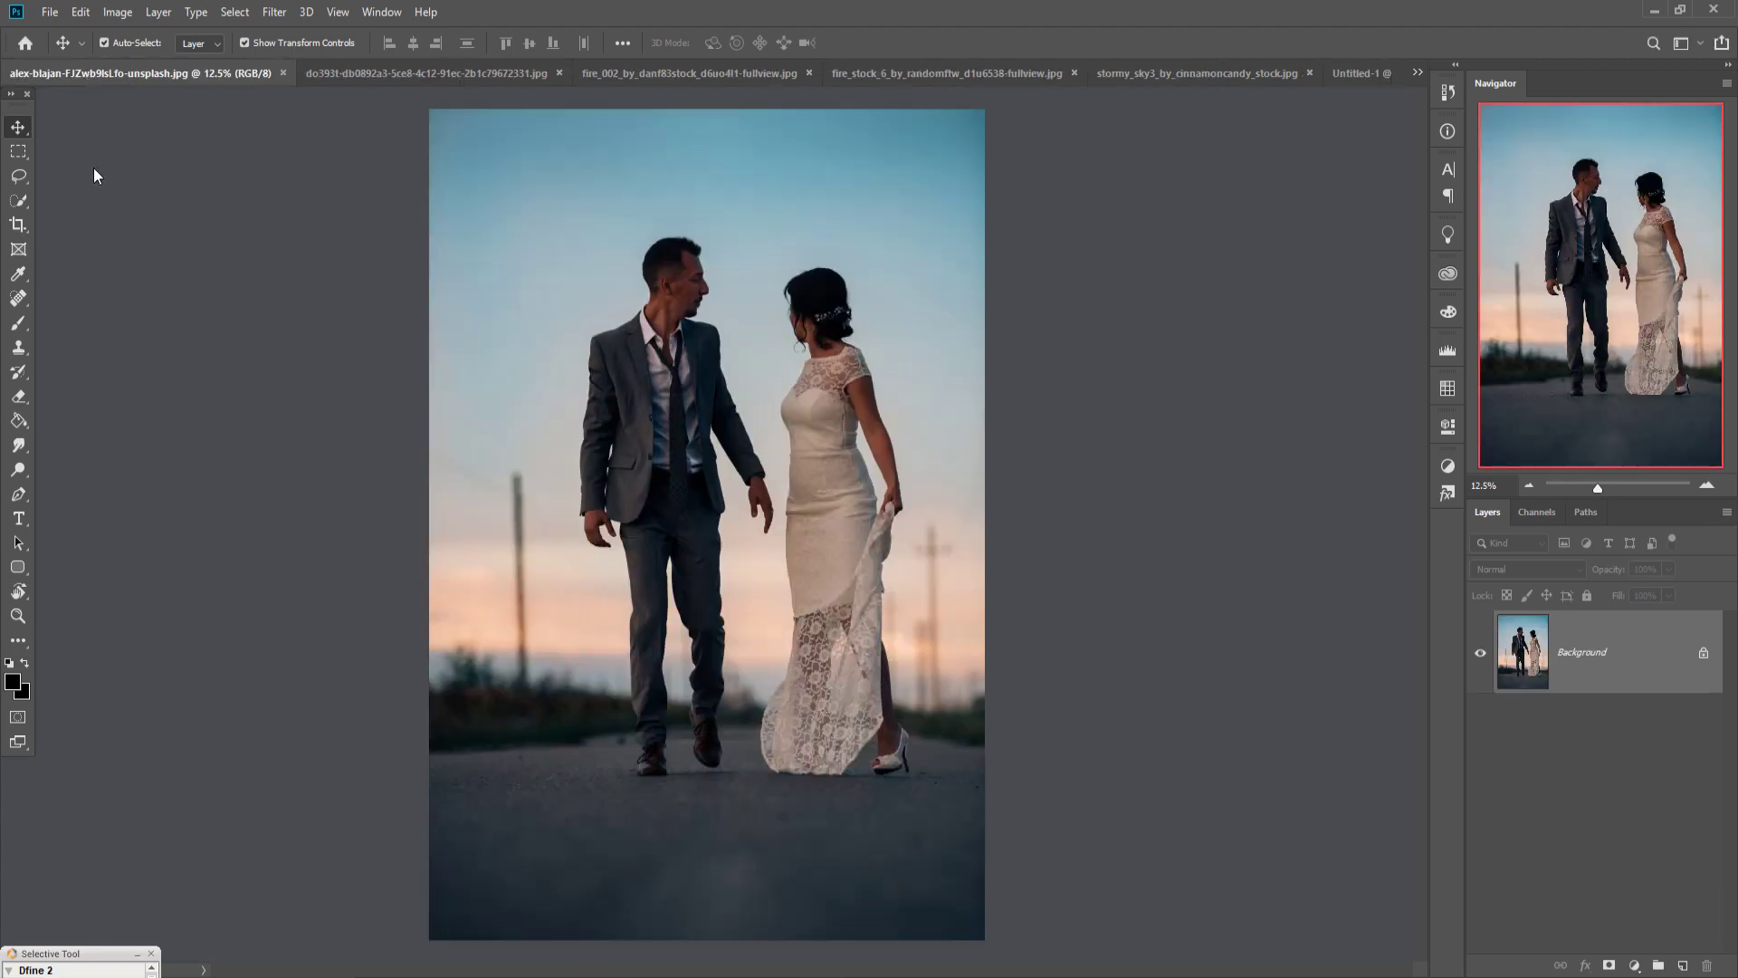
left_click_drag(112, 74, 802, 160)
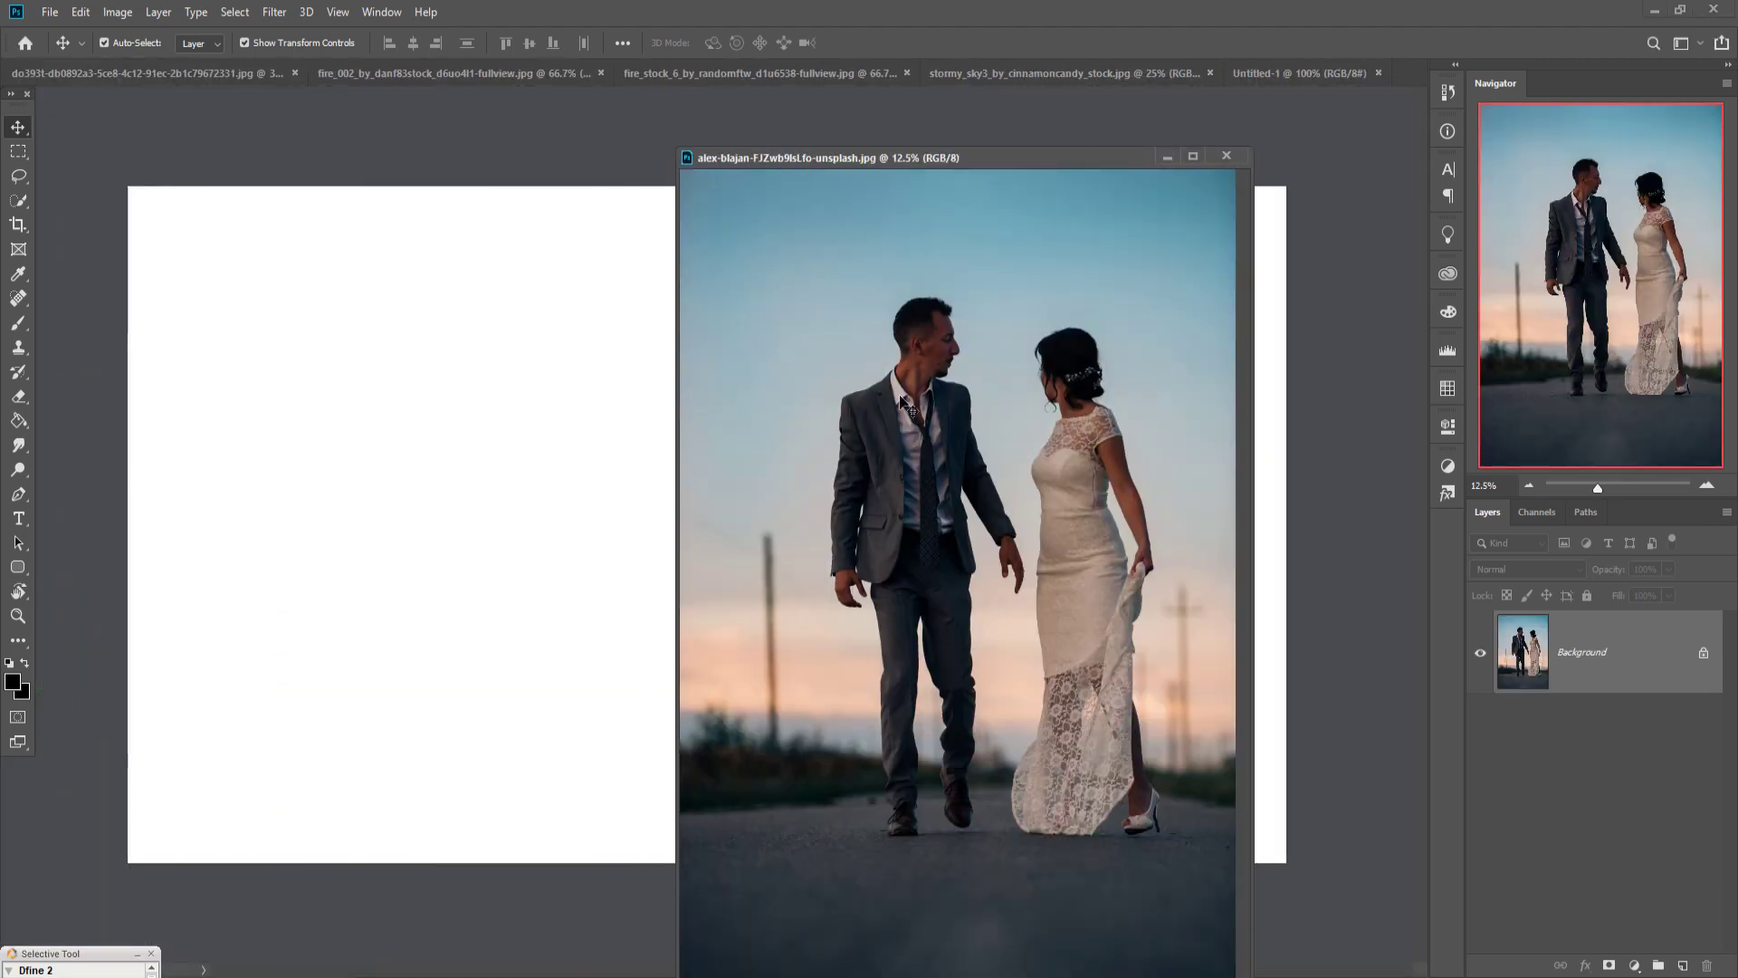
left_click_drag(909, 440, 627, 443)
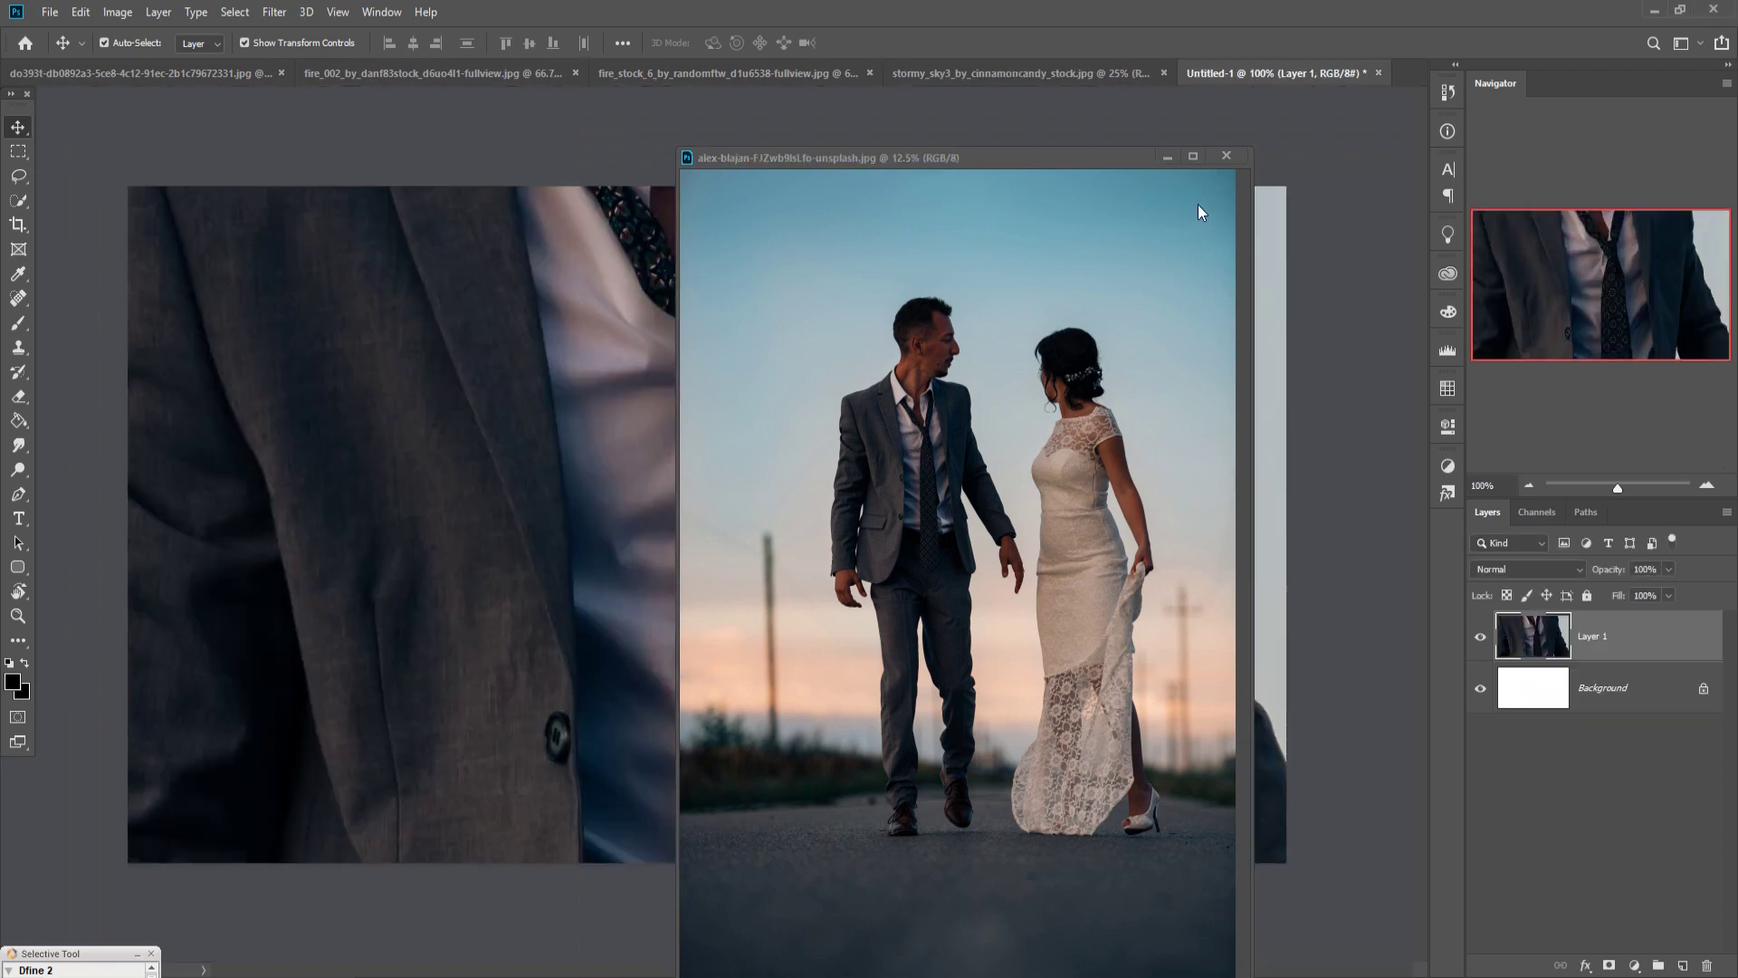
left_click(1167, 156)
Scale the couple photo layer down to about 12.6% and position it so both full figures fit inside the canvas
key("ctrl+minus")
key("ctrl+minus")
key("ctrl+minus")
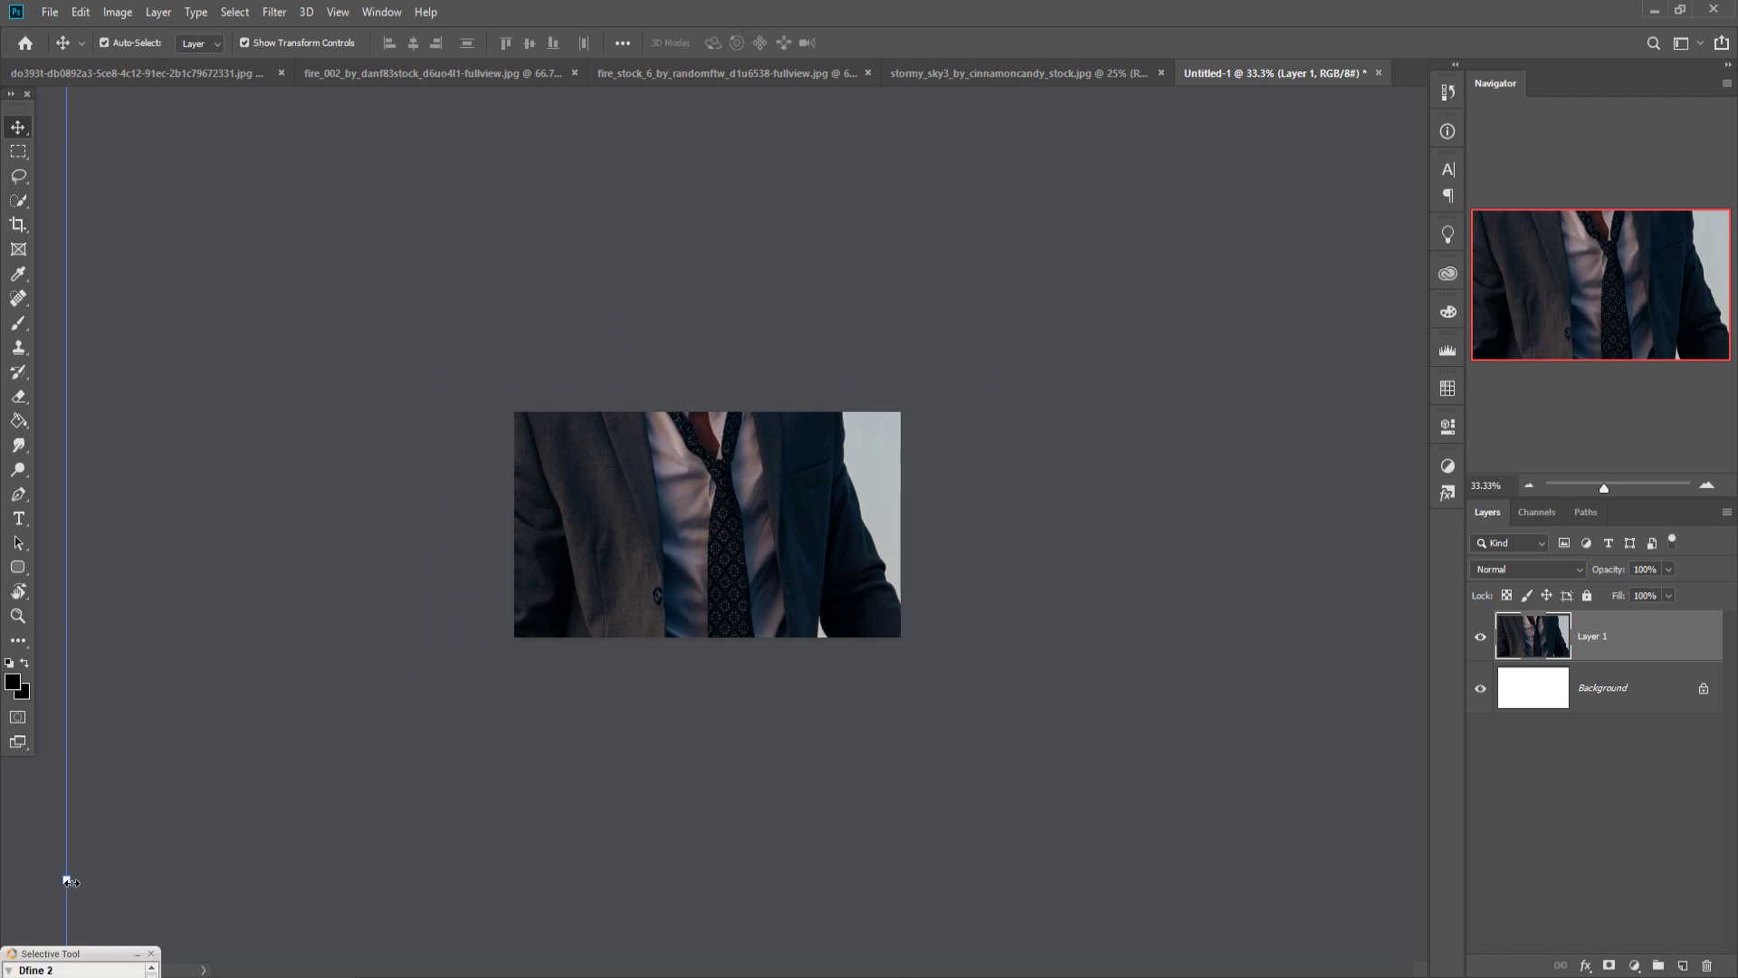
left_click_drag(66, 880, 1032, 877)
left_click_drag(1292, 846, 785, 611)
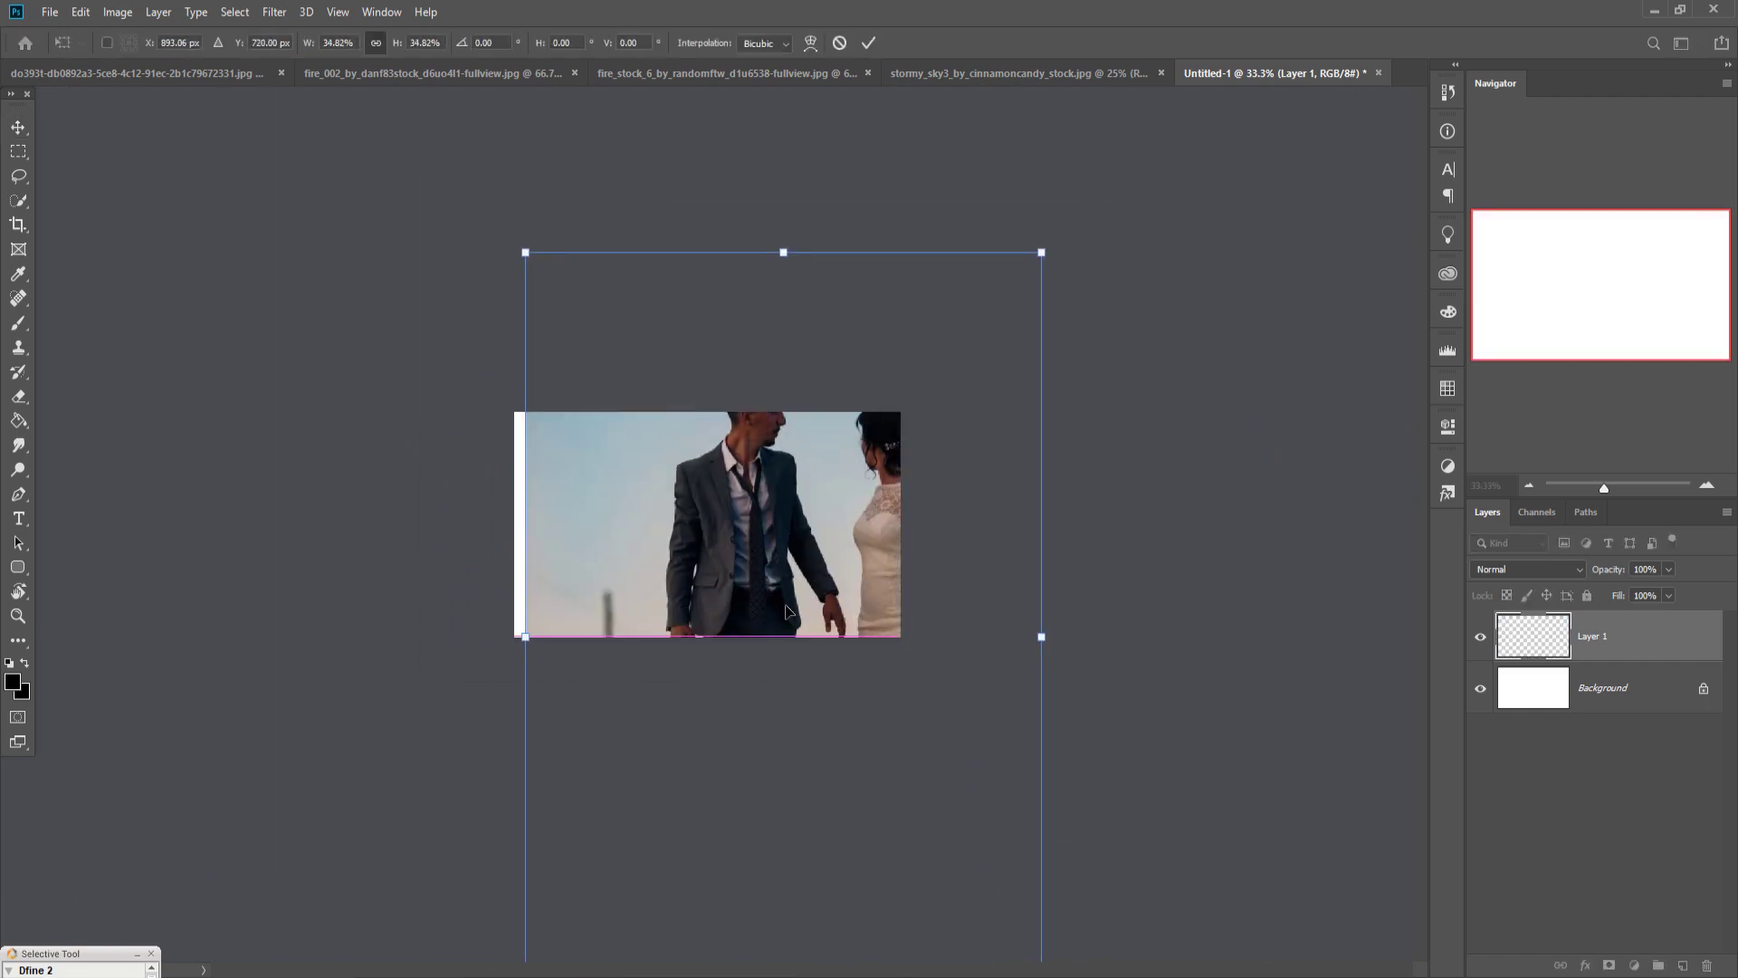
left_click_drag(1049, 647, 826, 609)
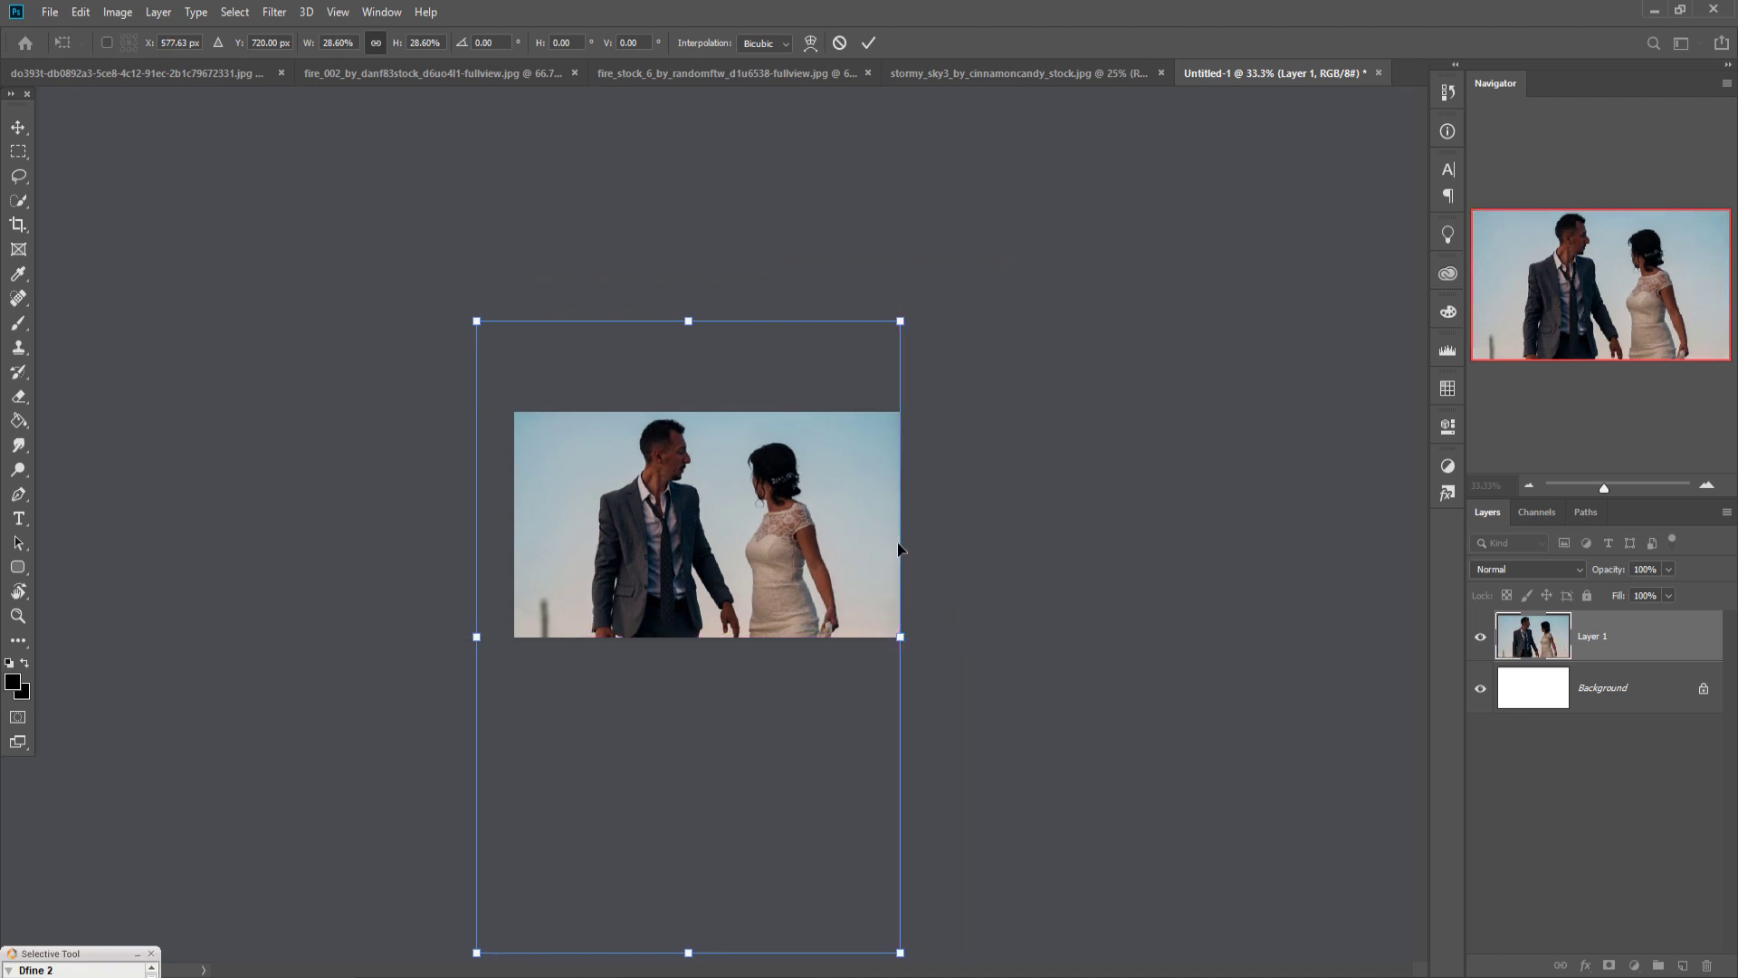
left_click_drag(906, 325, 702, 613)
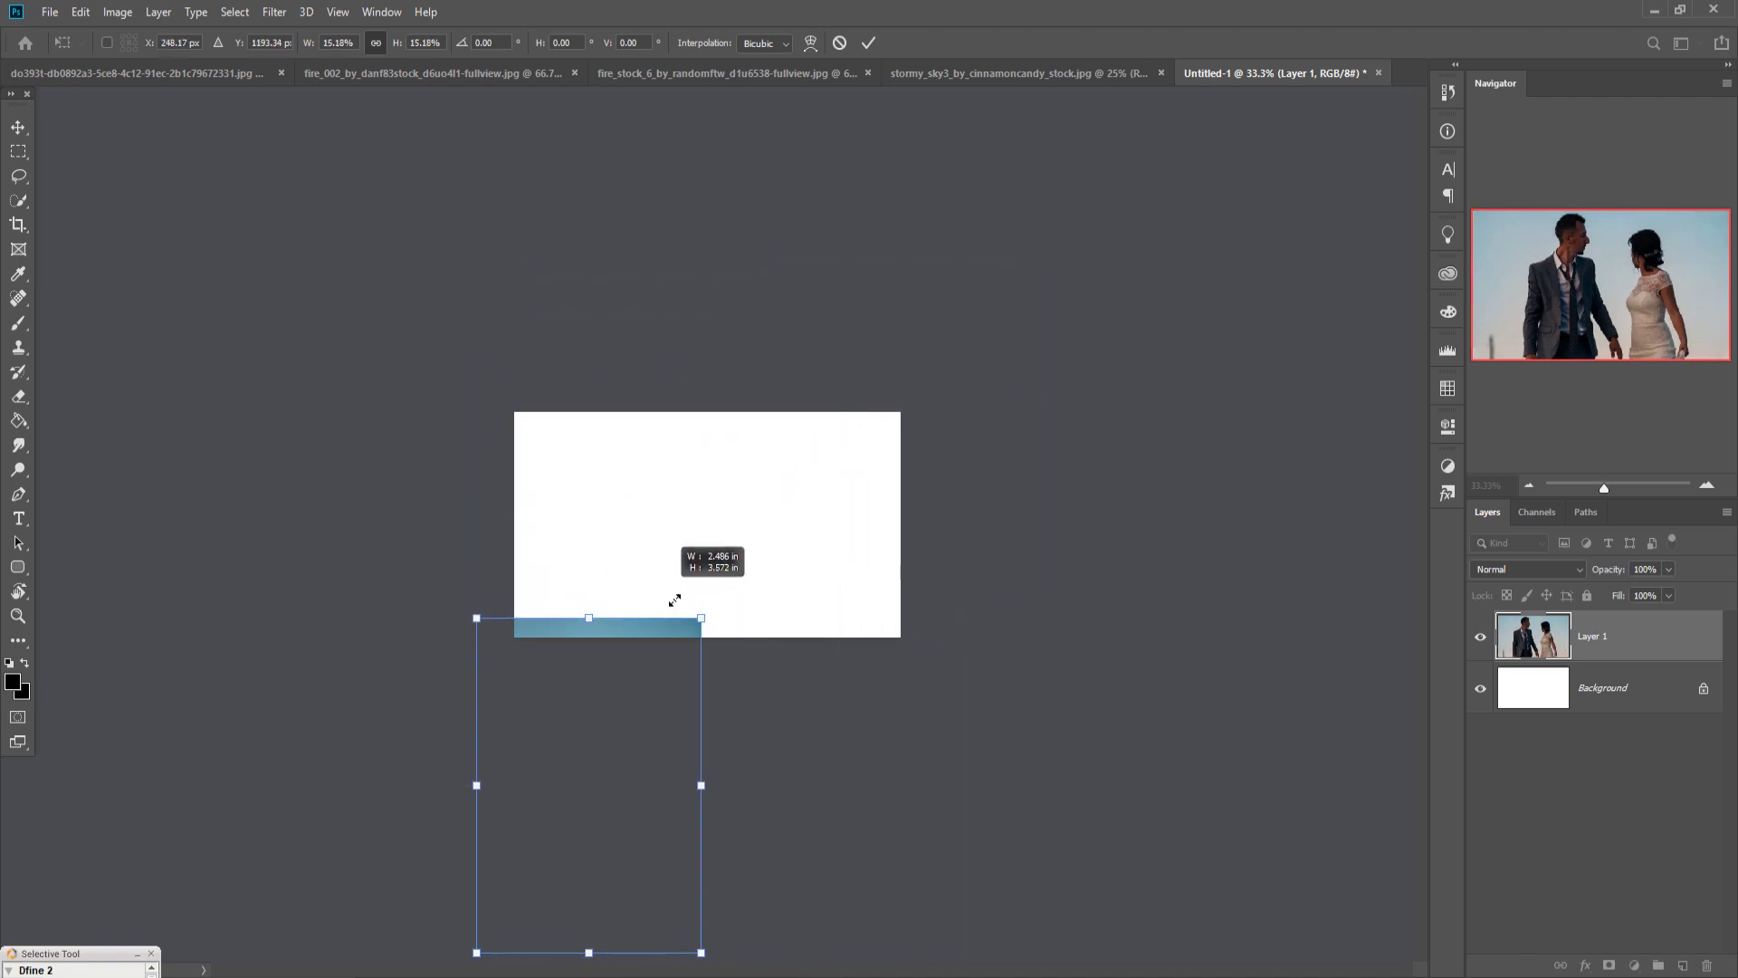
left_click_drag(688, 703, 867, 476)
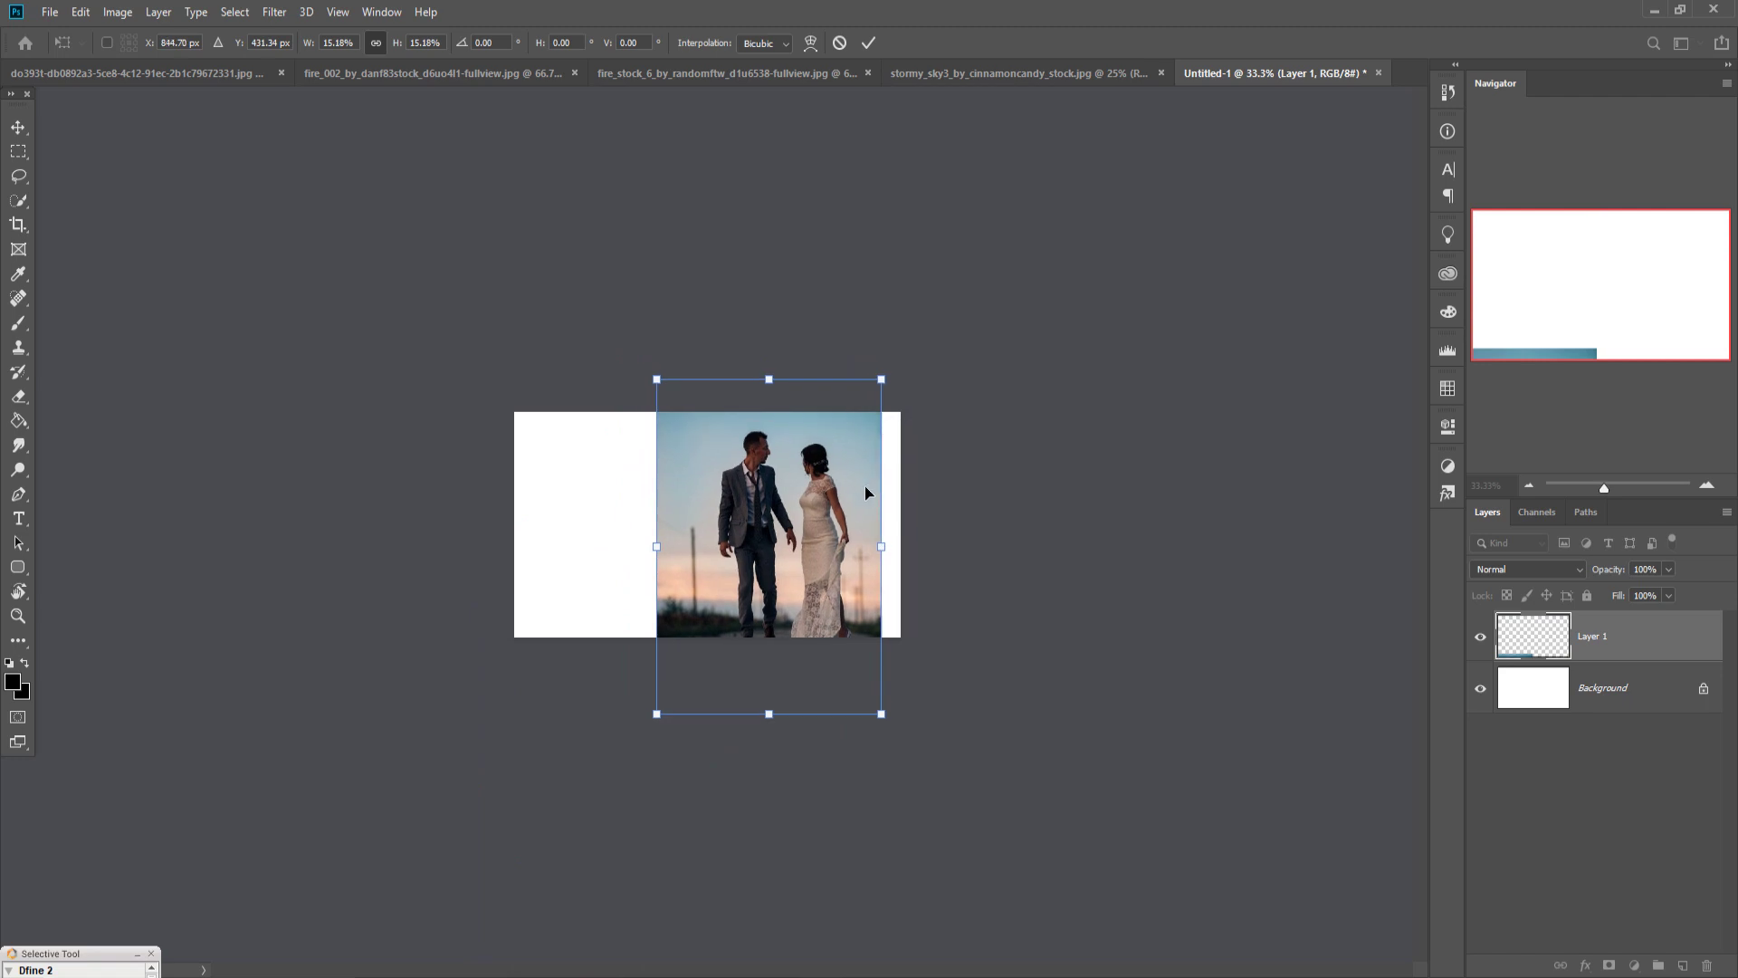
left_click_drag(781, 715, 778, 686)
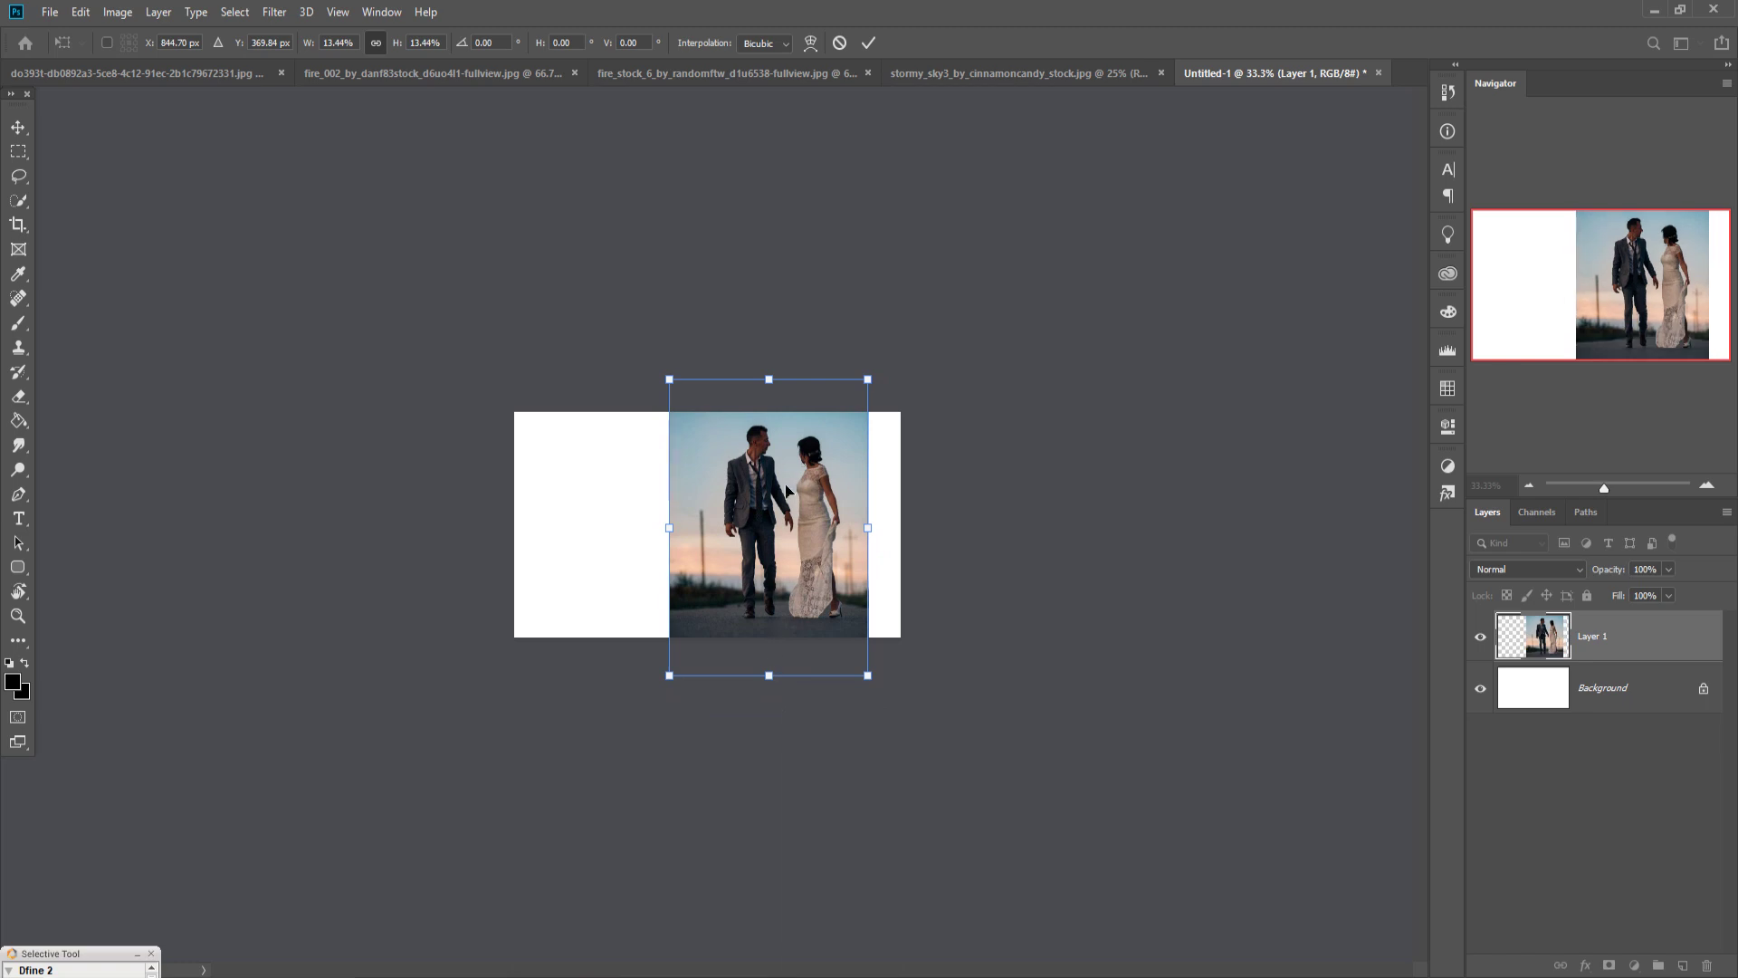
left_click_drag(777, 391, 777, 408)
left_click_drag(788, 525, 797, 525)
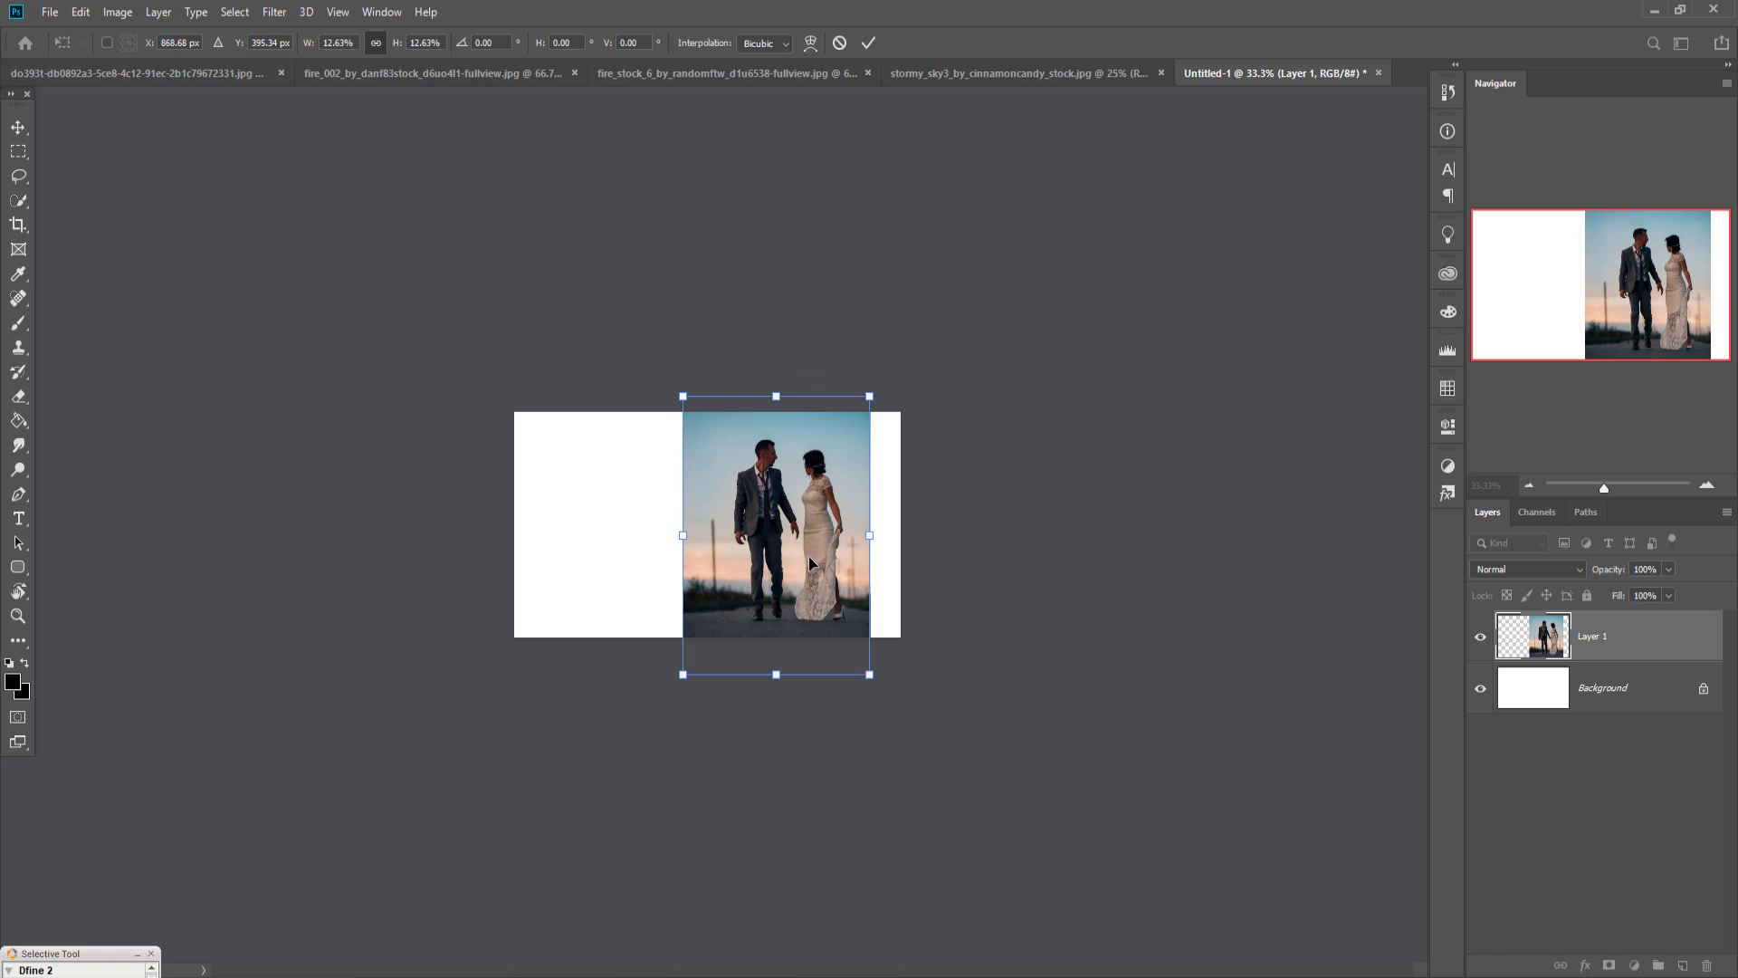
left_click(868, 43)
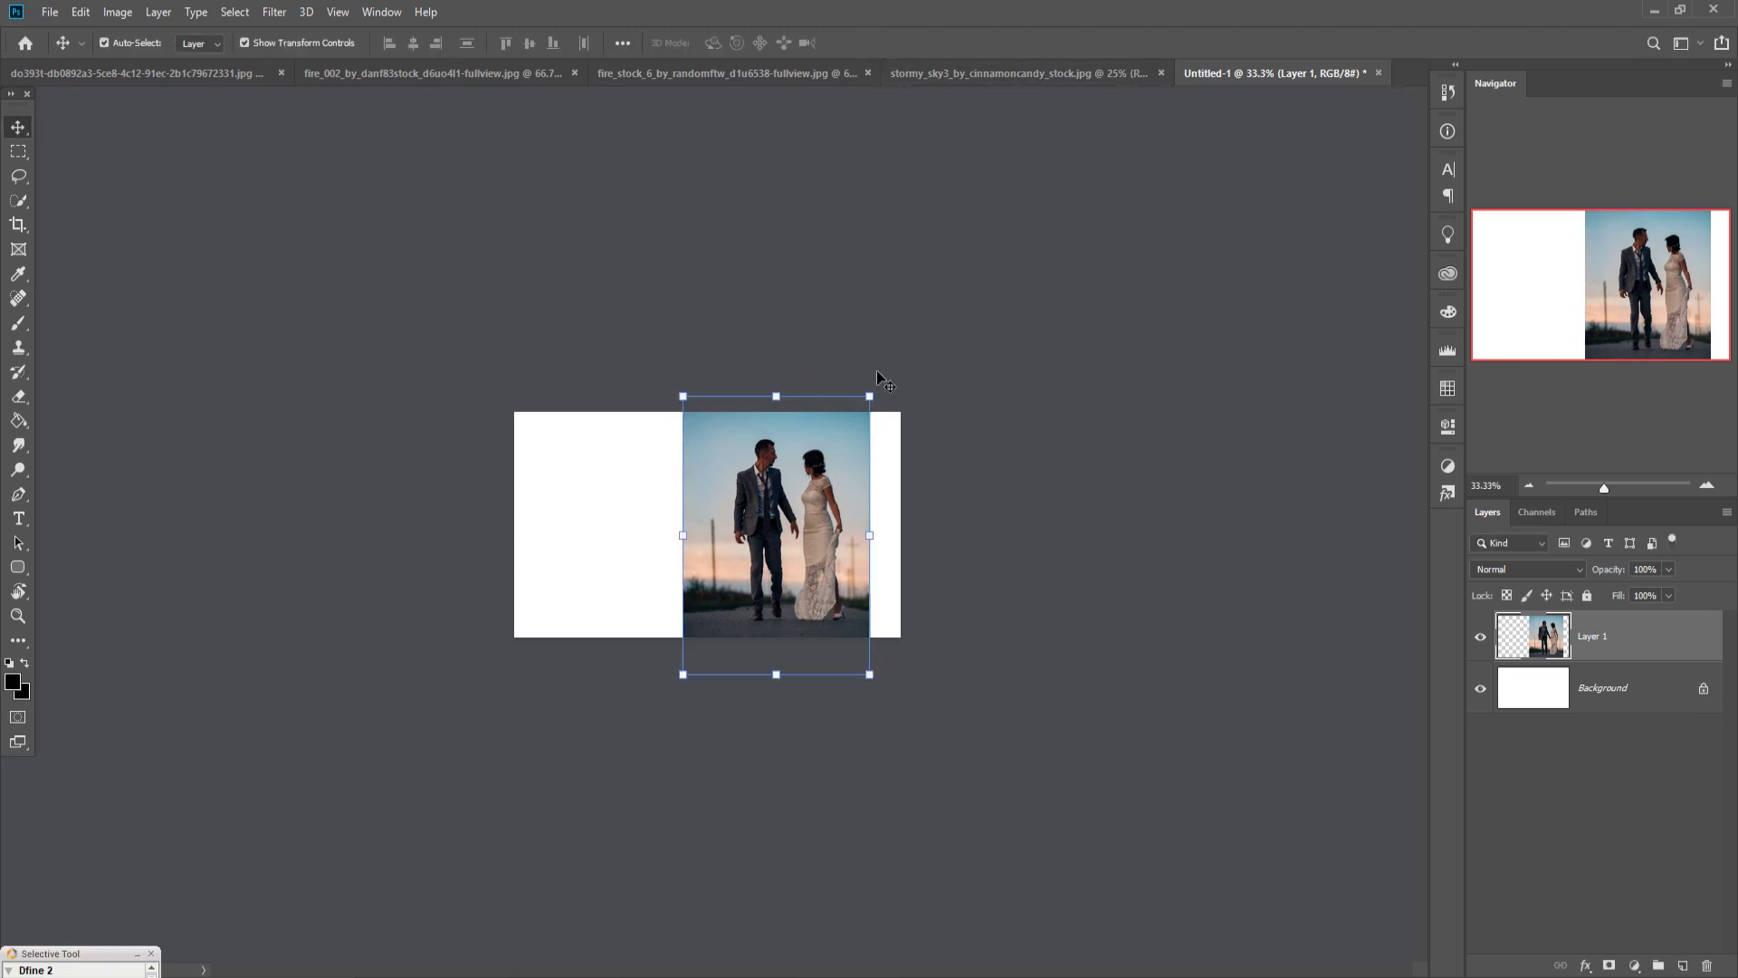
Crop away most of the empty white area beside the photo, leaving the canvas about 2.6 in wide
left_click(19, 224)
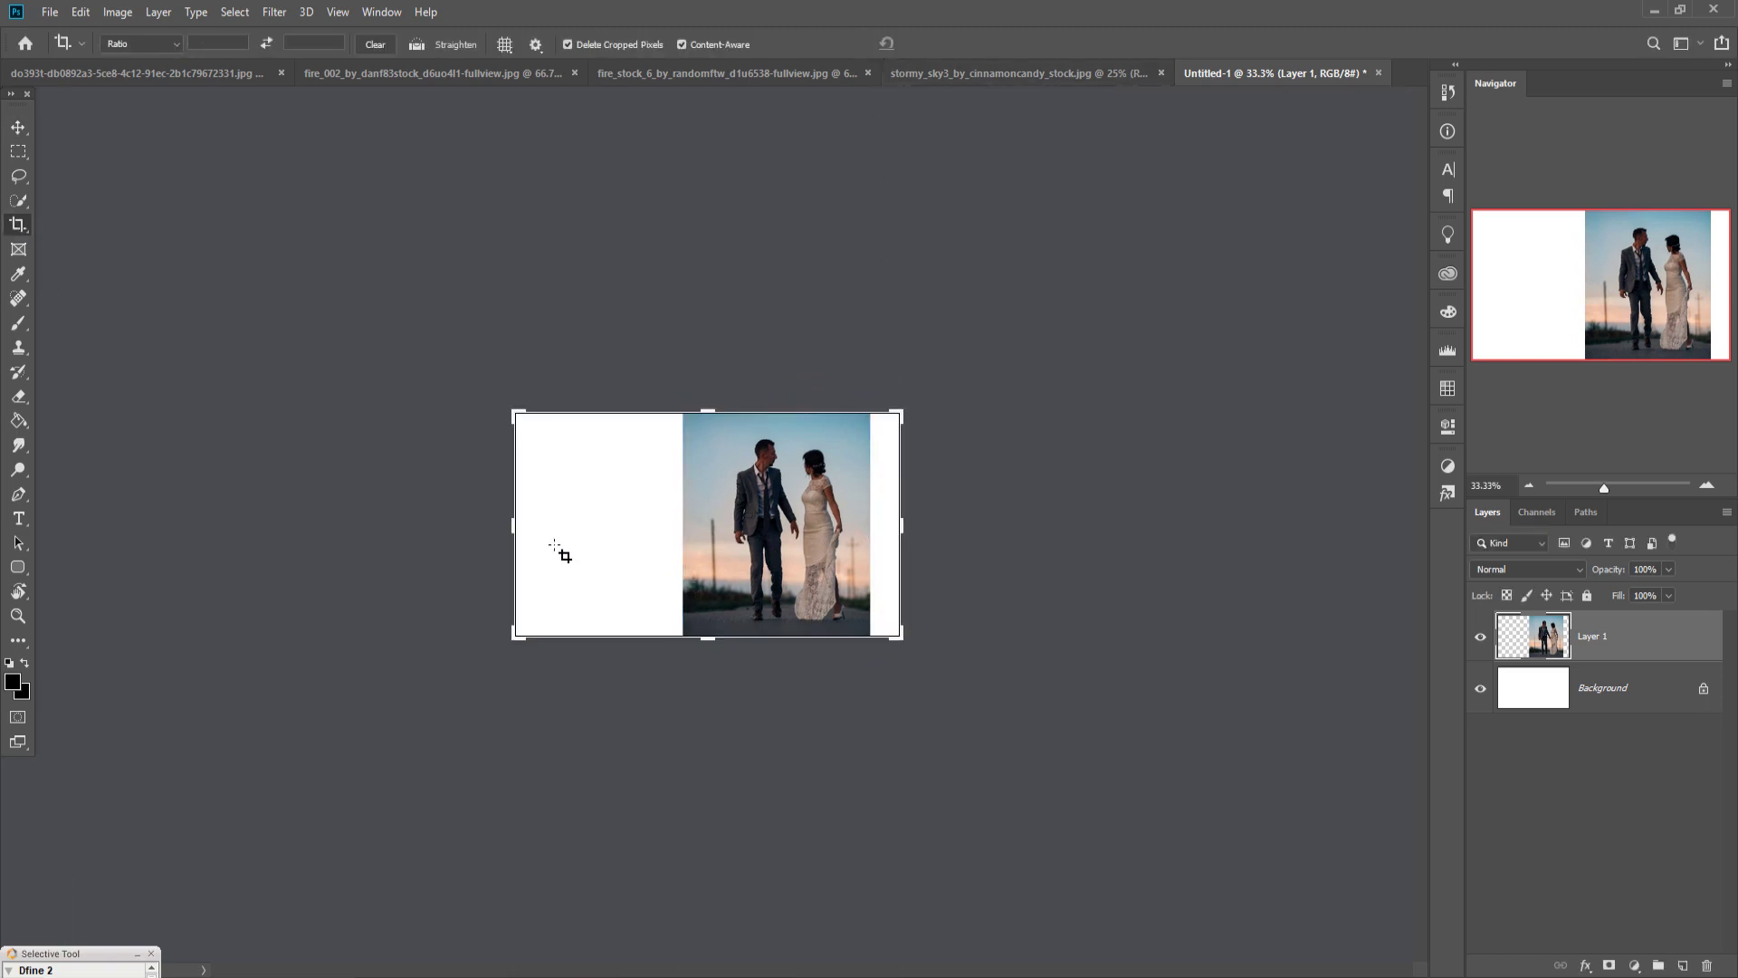
left_click_drag(517, 535, 590, 539)
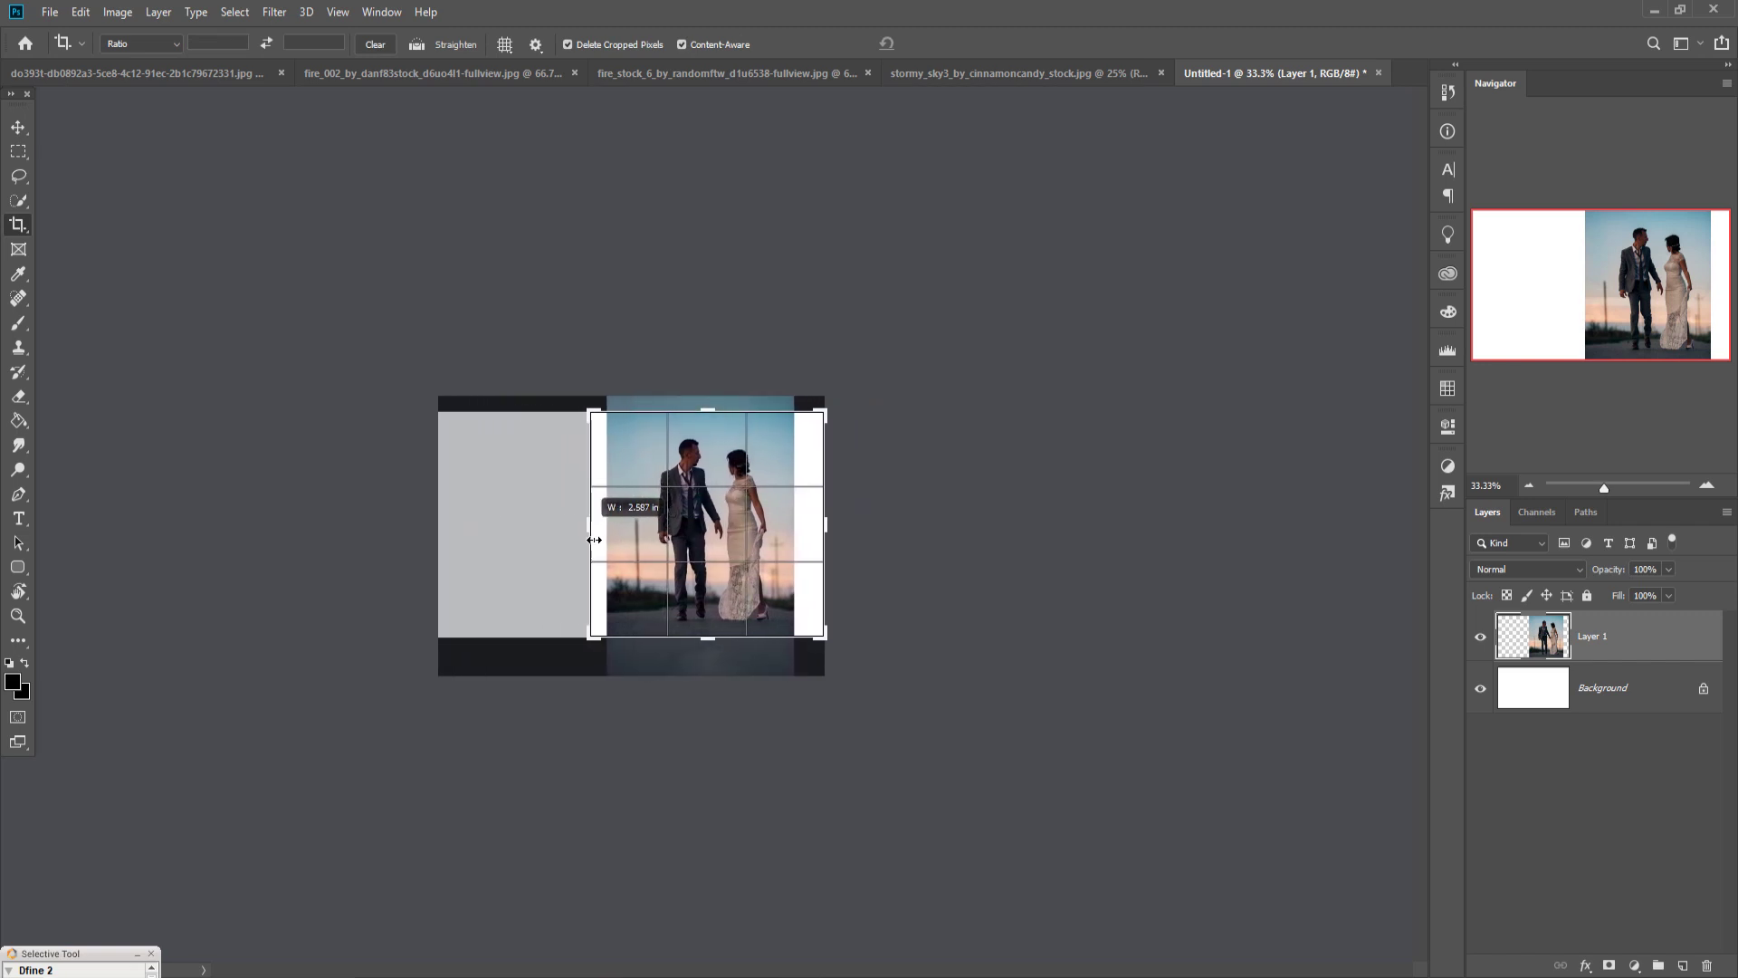
left_click_drag(590, 539, 592, 540)
left_click(951, 43)
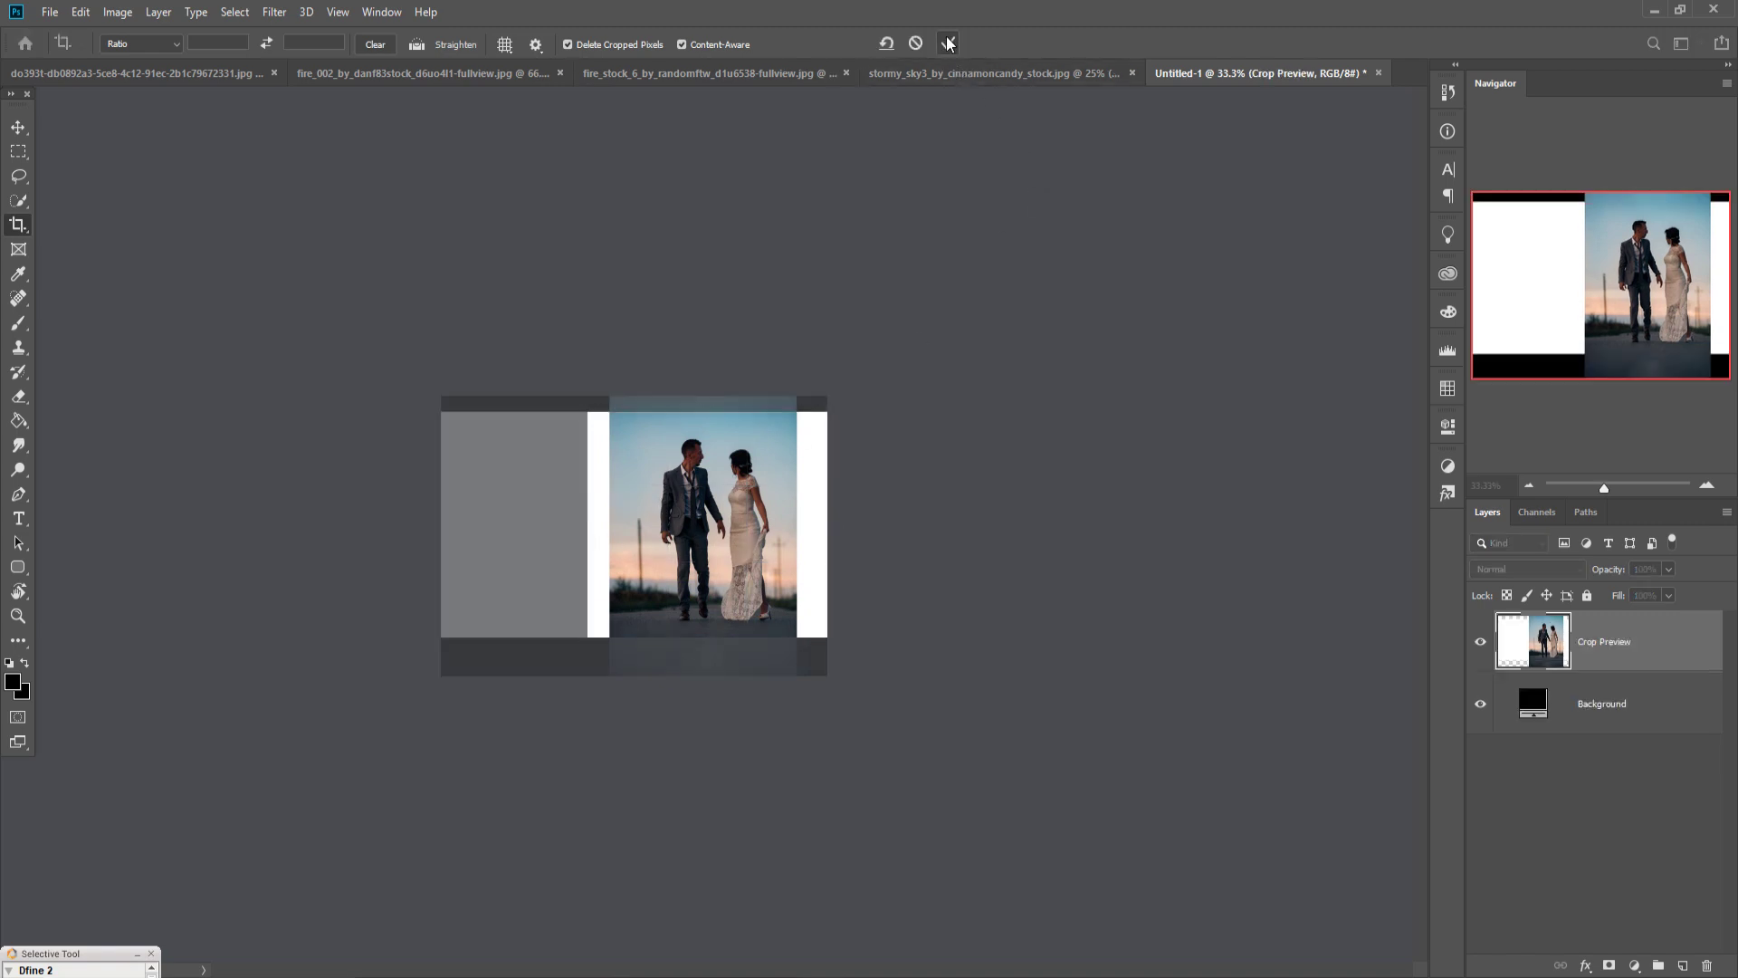
left_click(18, 128)
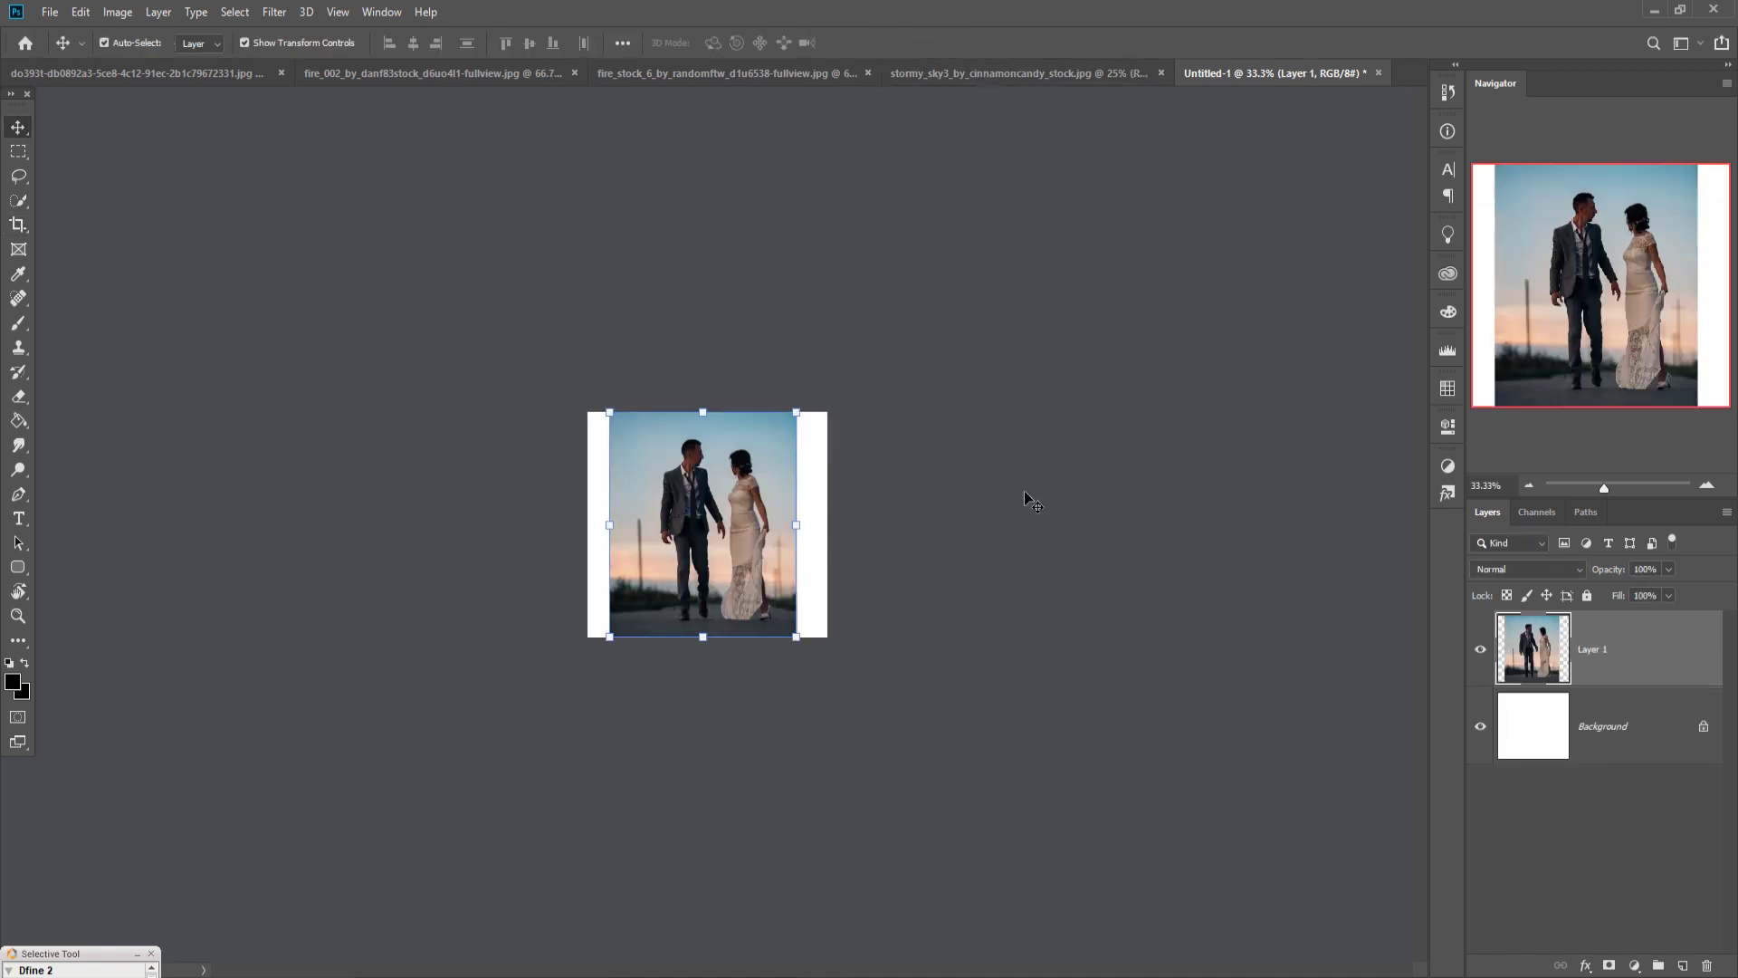
Start a Pen tool path around the man, tracing from his planted shoe up the outer trouser leg to the jacket hem
key("ctrl+plus")
key("ctrl+plus")
key("ctrl+plus")
key("ctrl+plus")
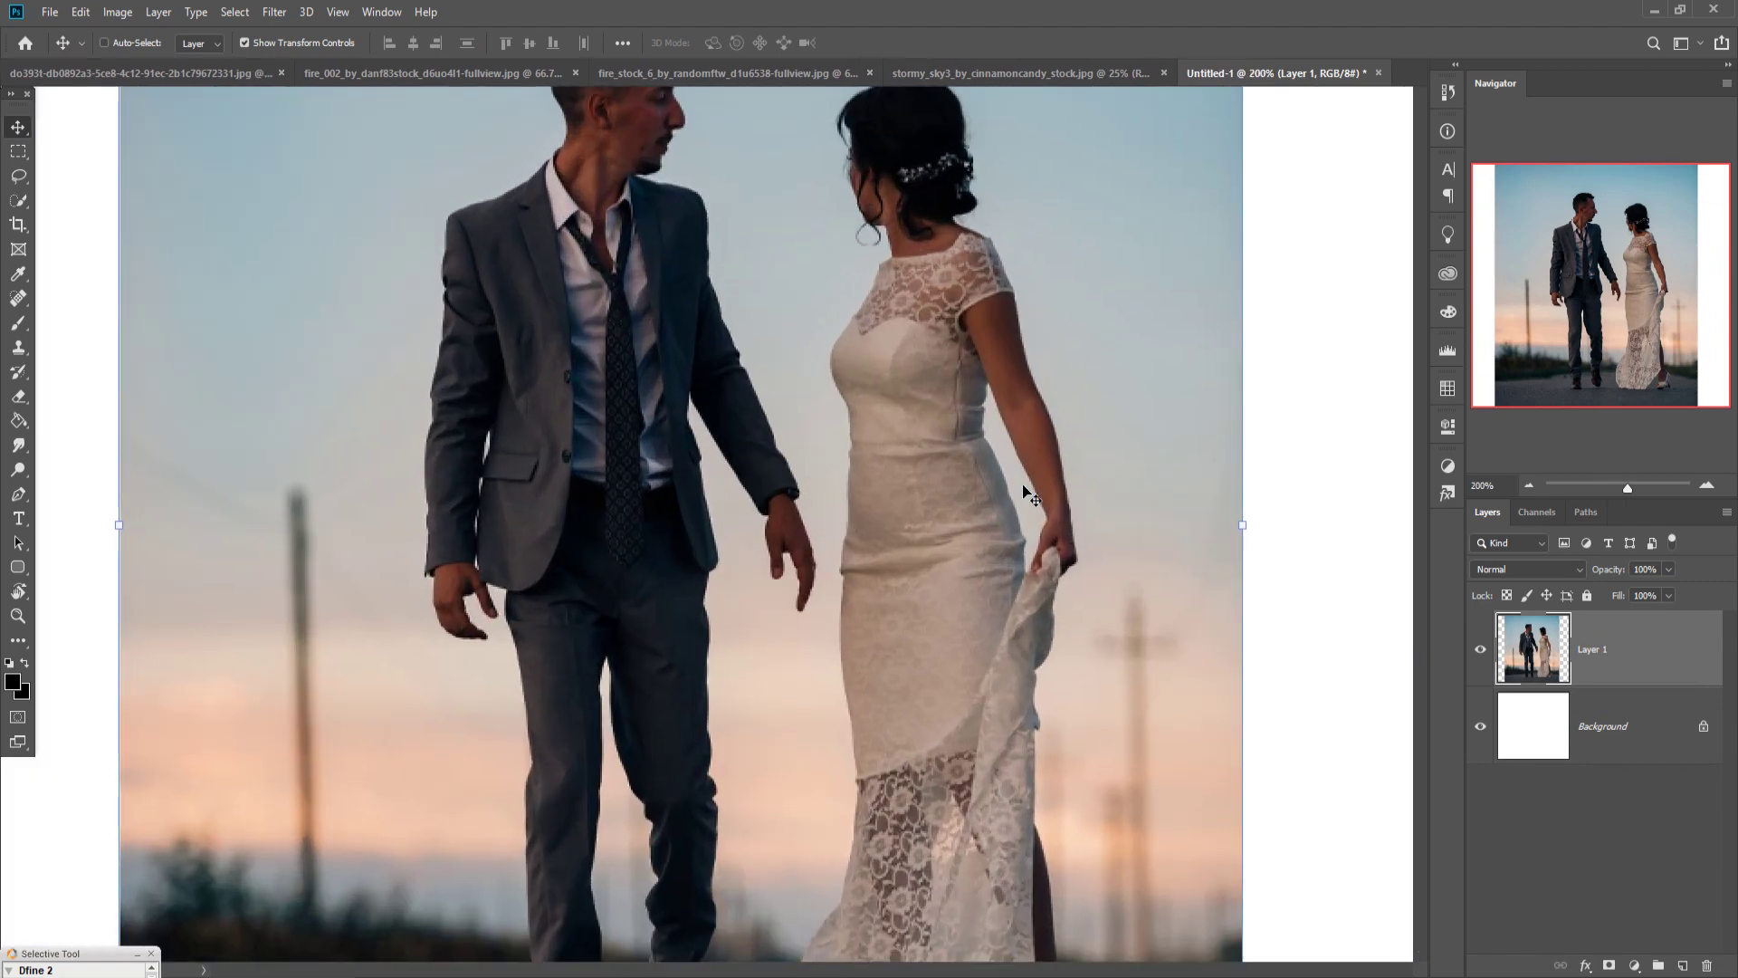
key("ctrl+minus")
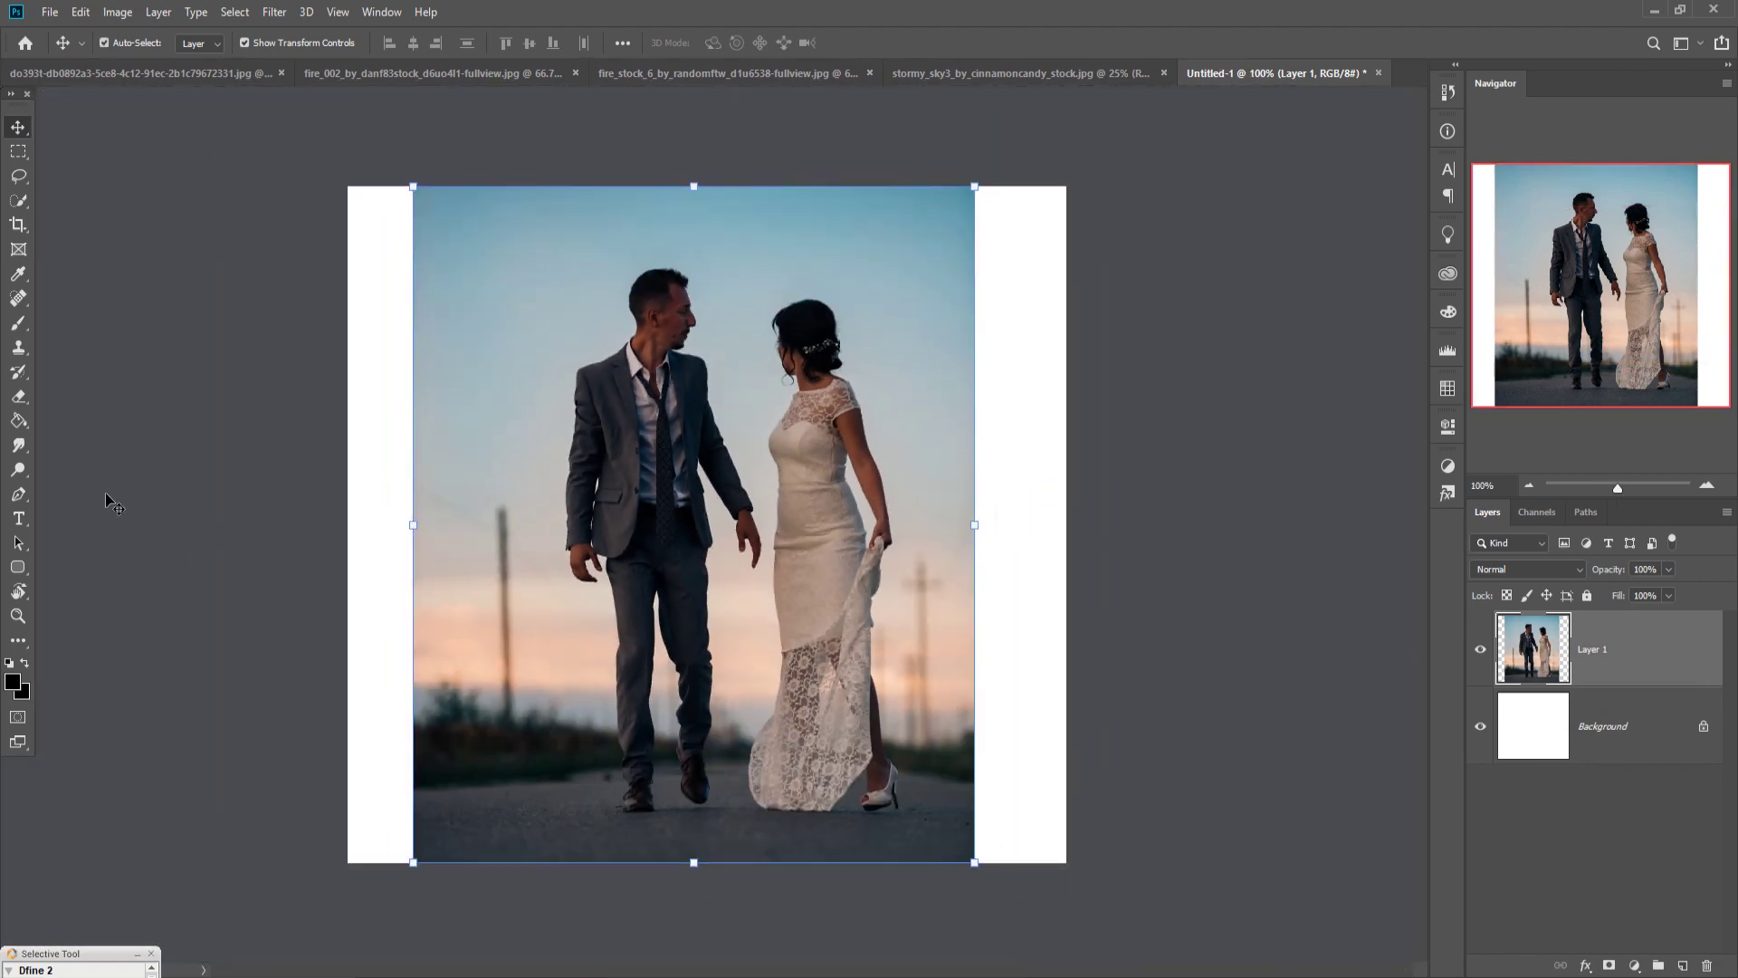
left_click(19, 494)
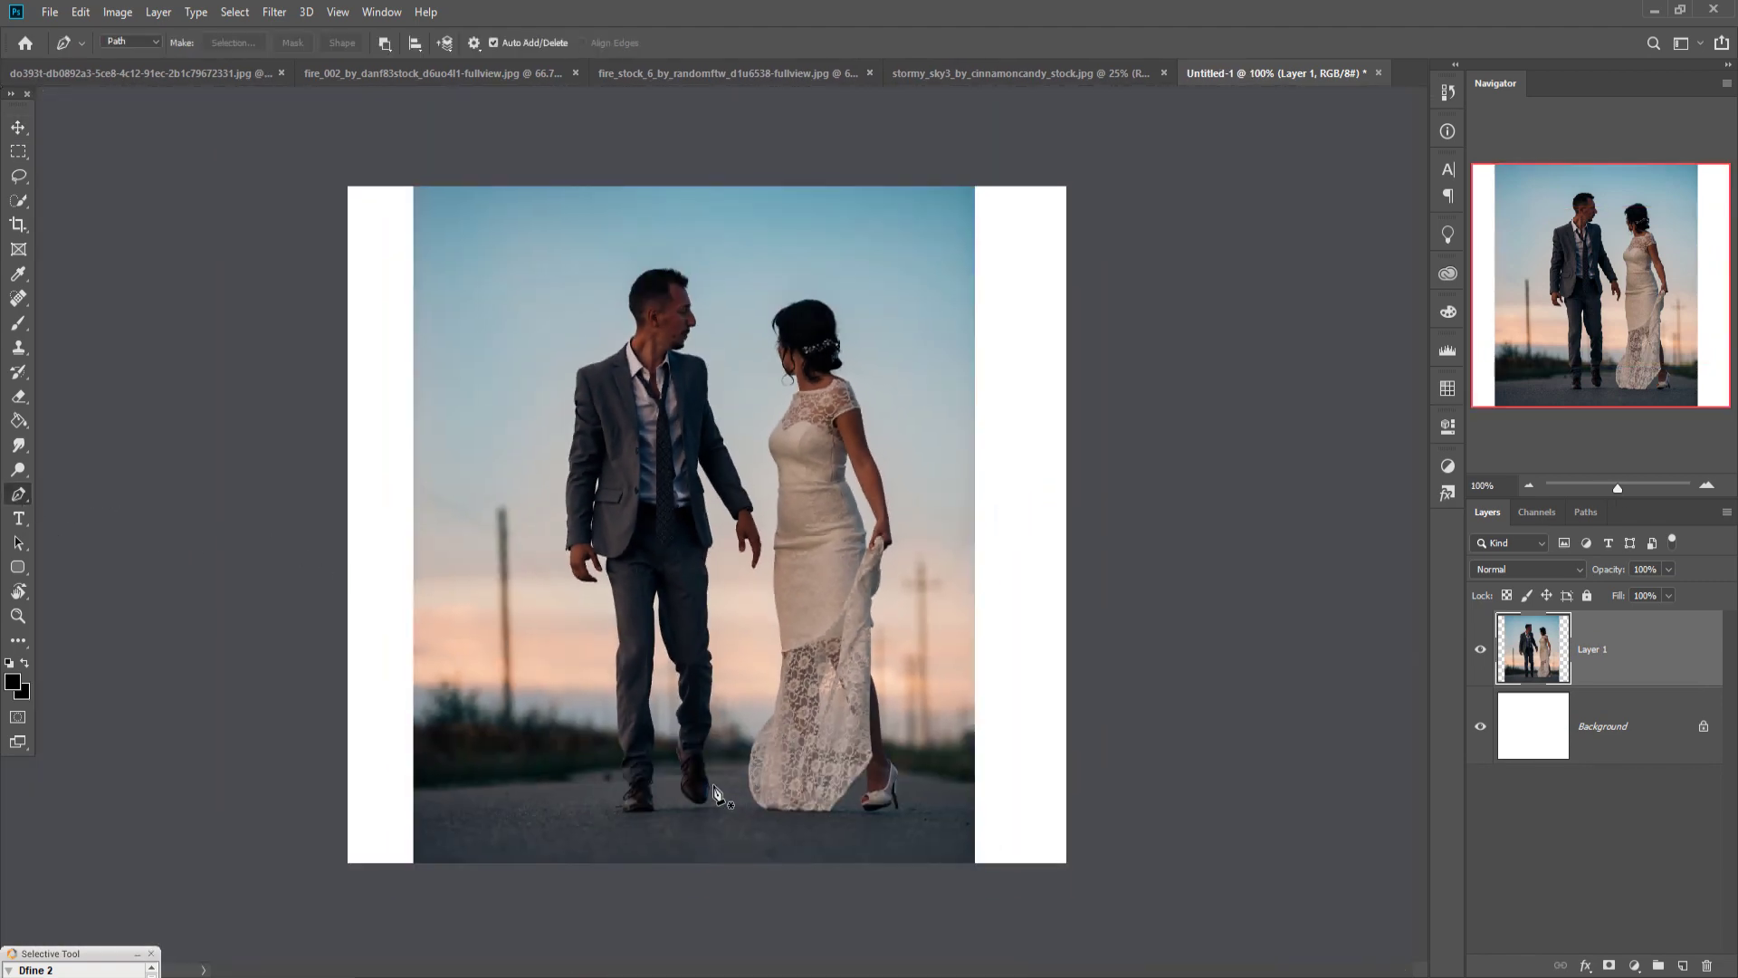
key("ctrl+plus")
key("ctrl+plus")
left_click_drag(699, 804, 787, 201)
key("ctrl+plus")
key("ctrl+plus")
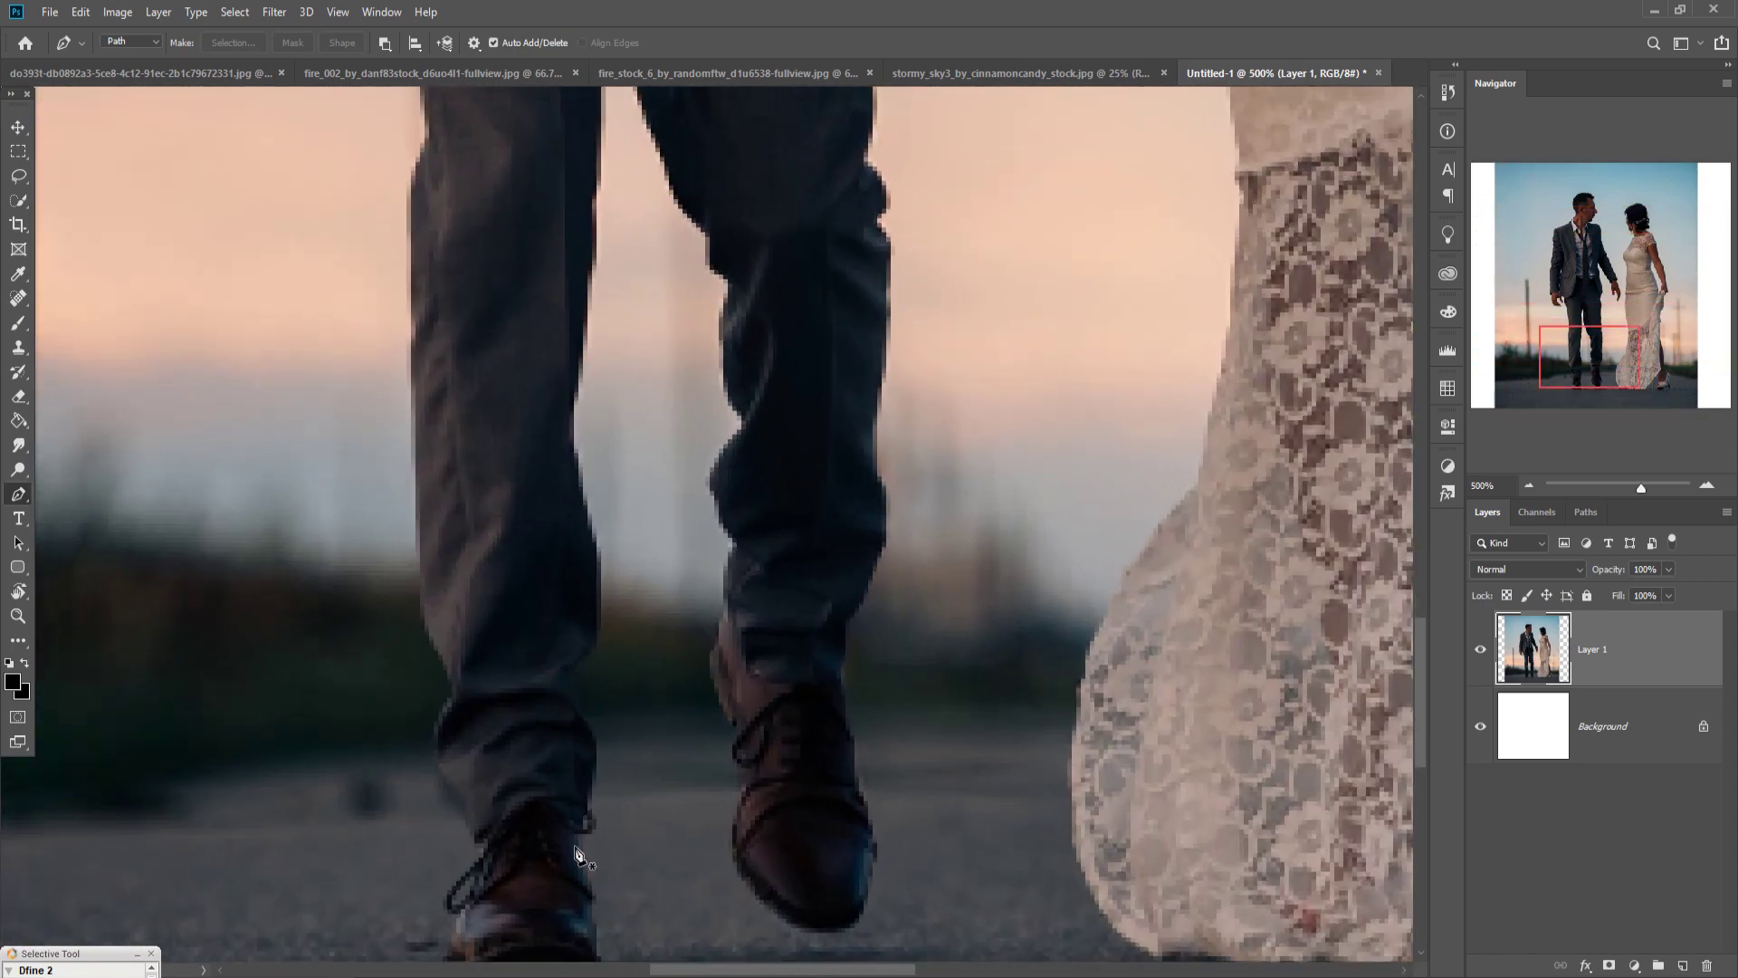
left_click(579, 834)
left_click(582, 851)
left_click_drag(584, 864, 585, 629)
left_click(603, 688)
left_click_drag(603, 689, 602, 644)
left_click(434, 446)
left_click(426, 330)
left_click_drag(416, 194, 493, 793)
left_click(502, 463)
left_click(491, 335)
left_click(455, 133)
left_click_drag(455, 133, 580, 606)
left_click(562, 489)
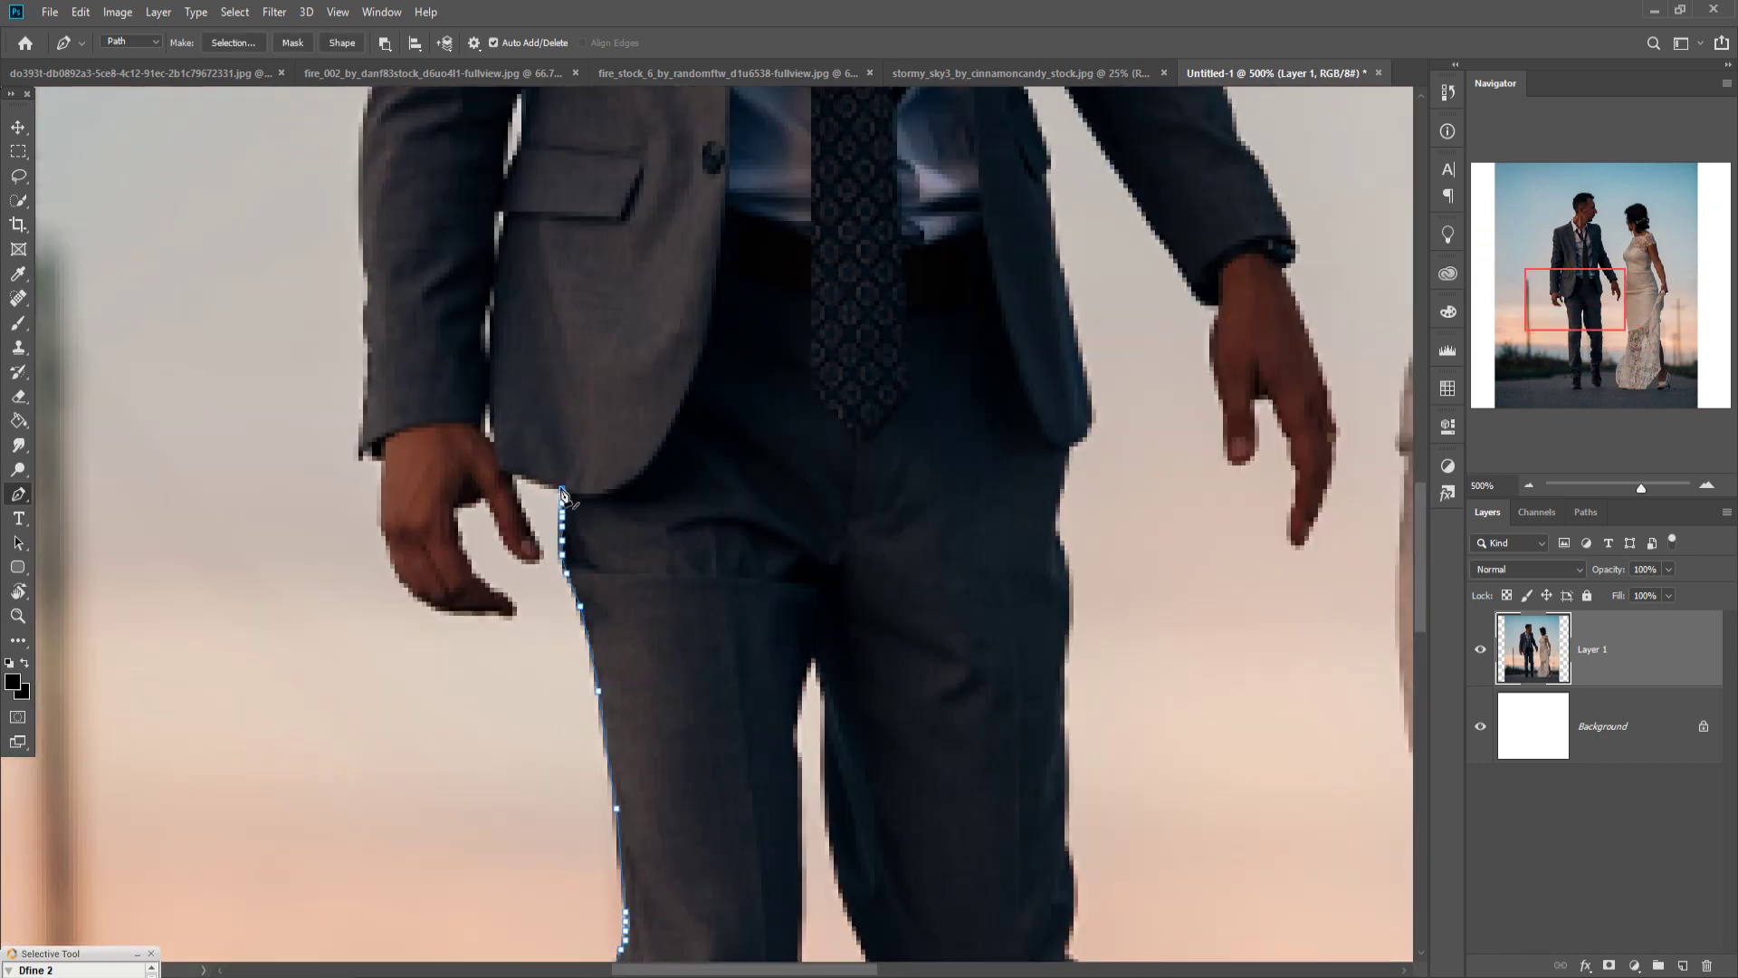
Continue the path around the hand away from the bride and up the outside of that jacket sleeve
left_click(512, 470)
left_click(526, 559)
left_click(476, 577)
left_click(367, 391)
left_click(364, 250)
left_click_drag(367, 150, 449, 901)
left_click(458, 803)
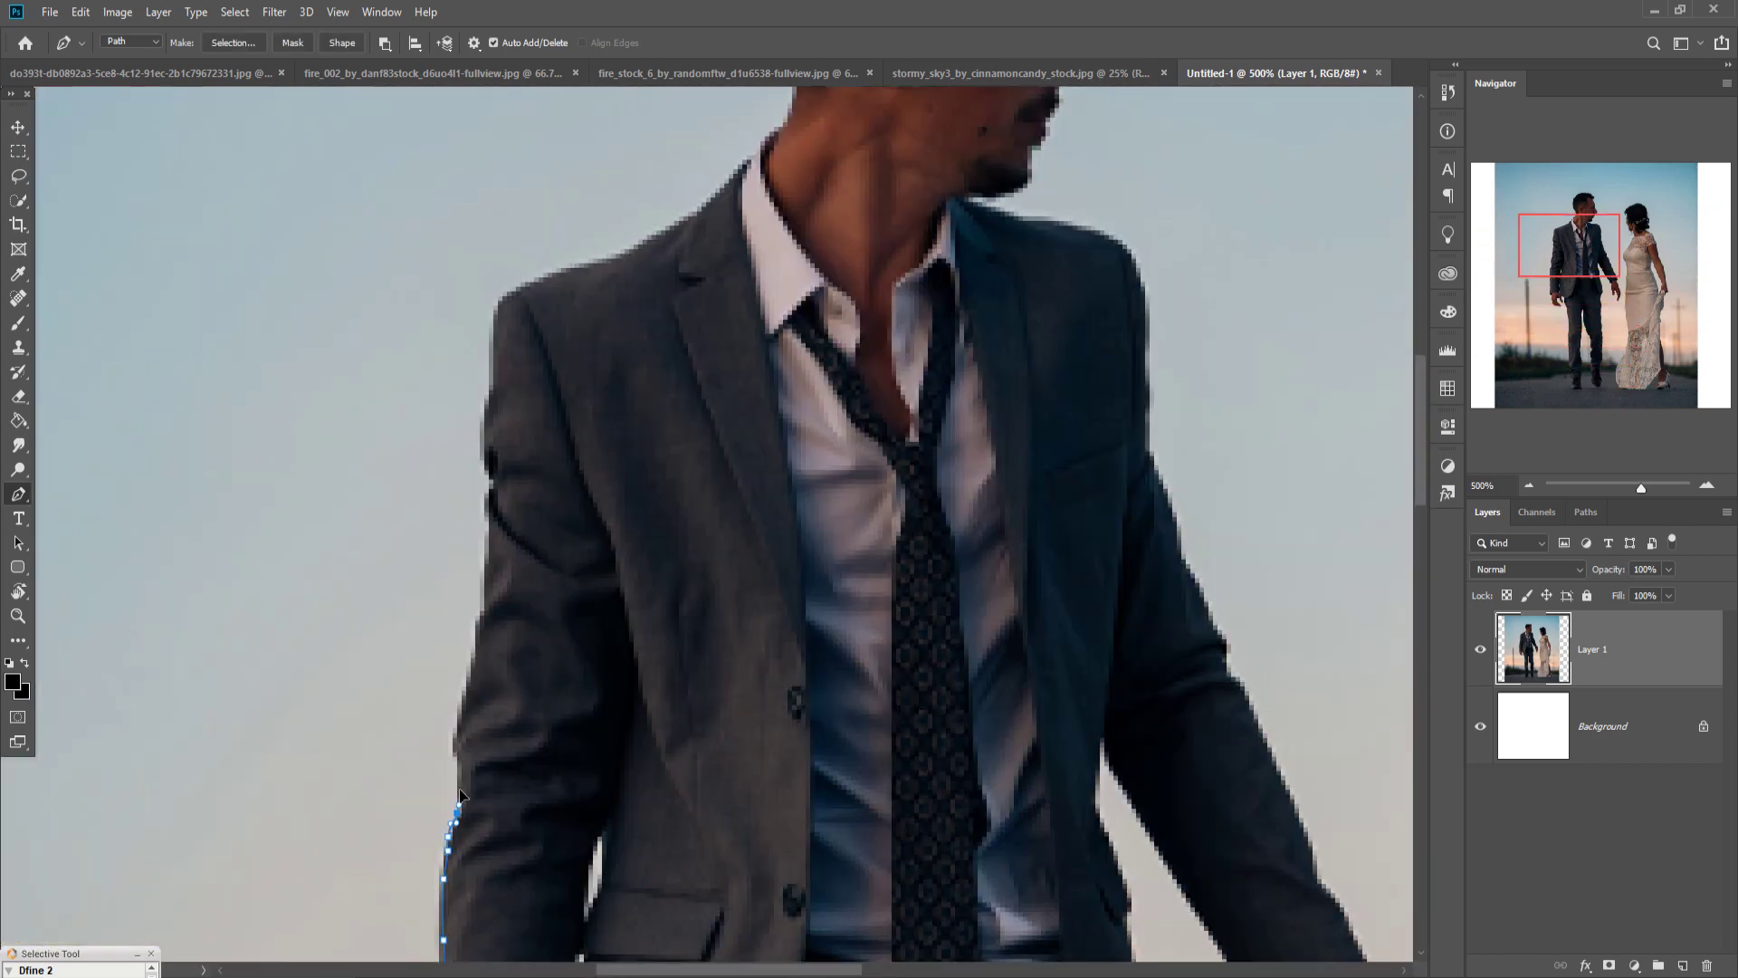
Trace the path over the man's shoulder, up the back of his neck and across his hair to the forehead
left_click(499, 358)
left_click(689, 226)
left_click(789, 123)
left_click_drag(798, 107, 815, 731)
left_click(774, 558)
left_click(785, 518)
left_click(1070, 473)
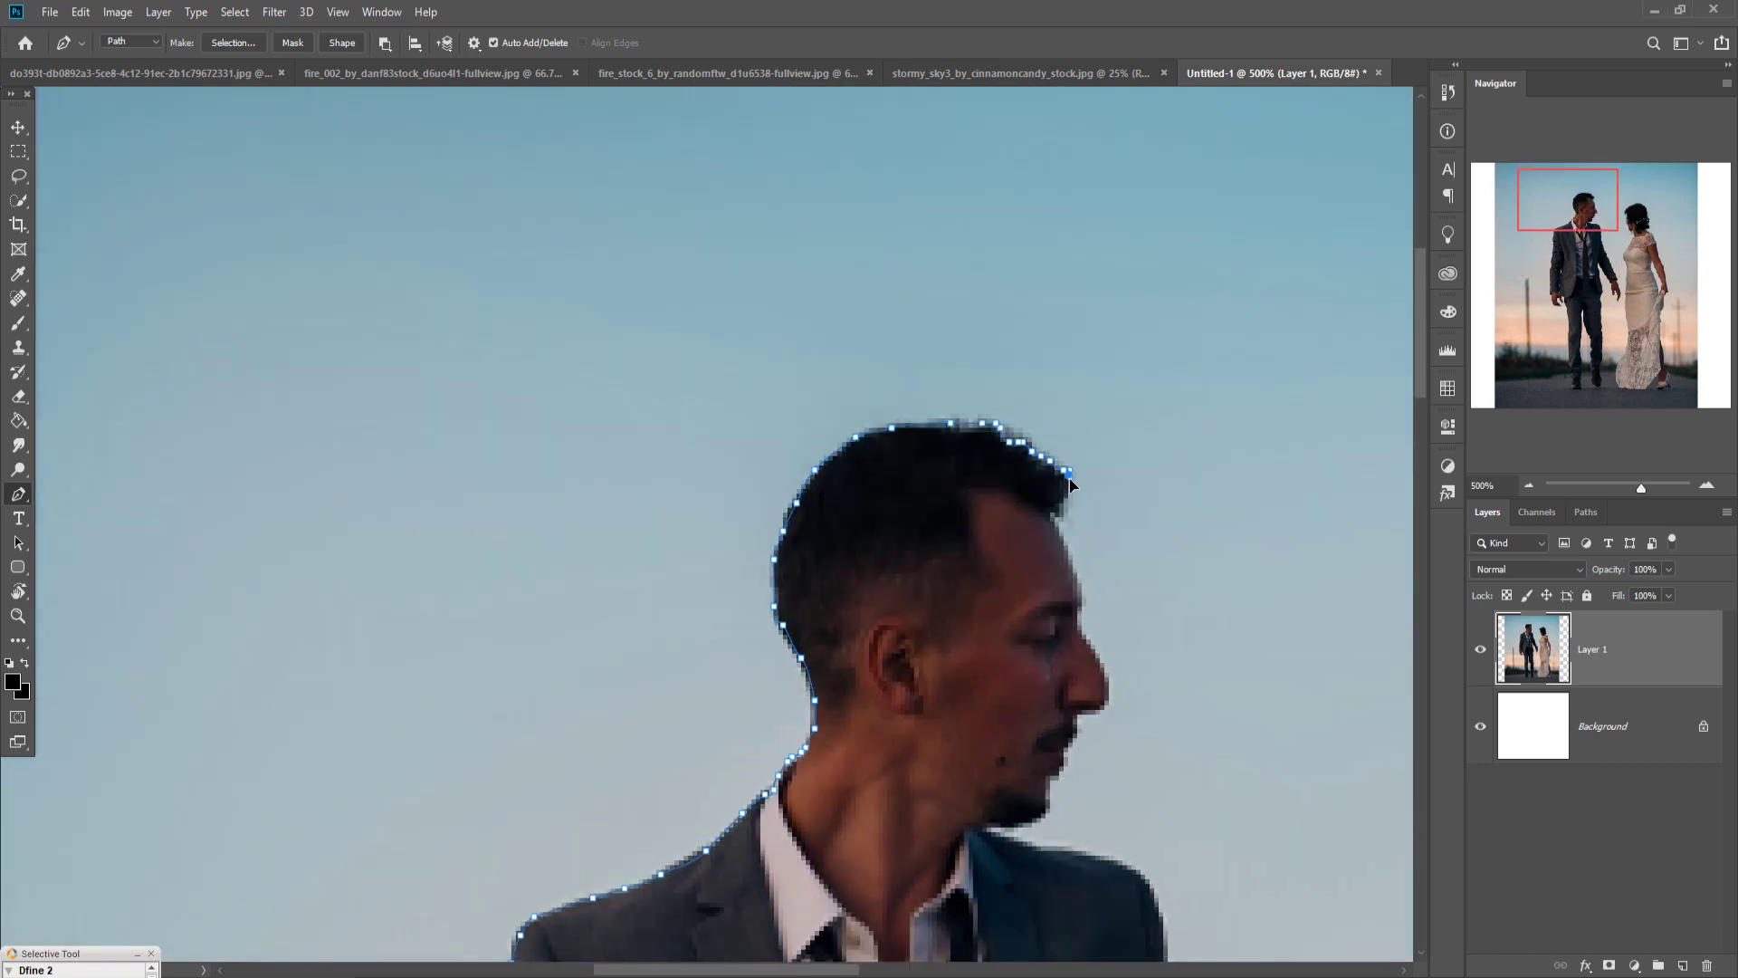
Trace the path down the man's face and chin and across the shoulder nearer the bride
left_click(1082, 601)
left_click(1106, 688)
left_click(1045, 805)
left_click(1073, 856)
left_click_drag(1162, 927, 955, 246)
Trace the path around the arm and hand nearer the bride and down the adjoining side of the jacket
left_click(1041, 589)
left_click(1050, 641)
left_click(1123, 806)
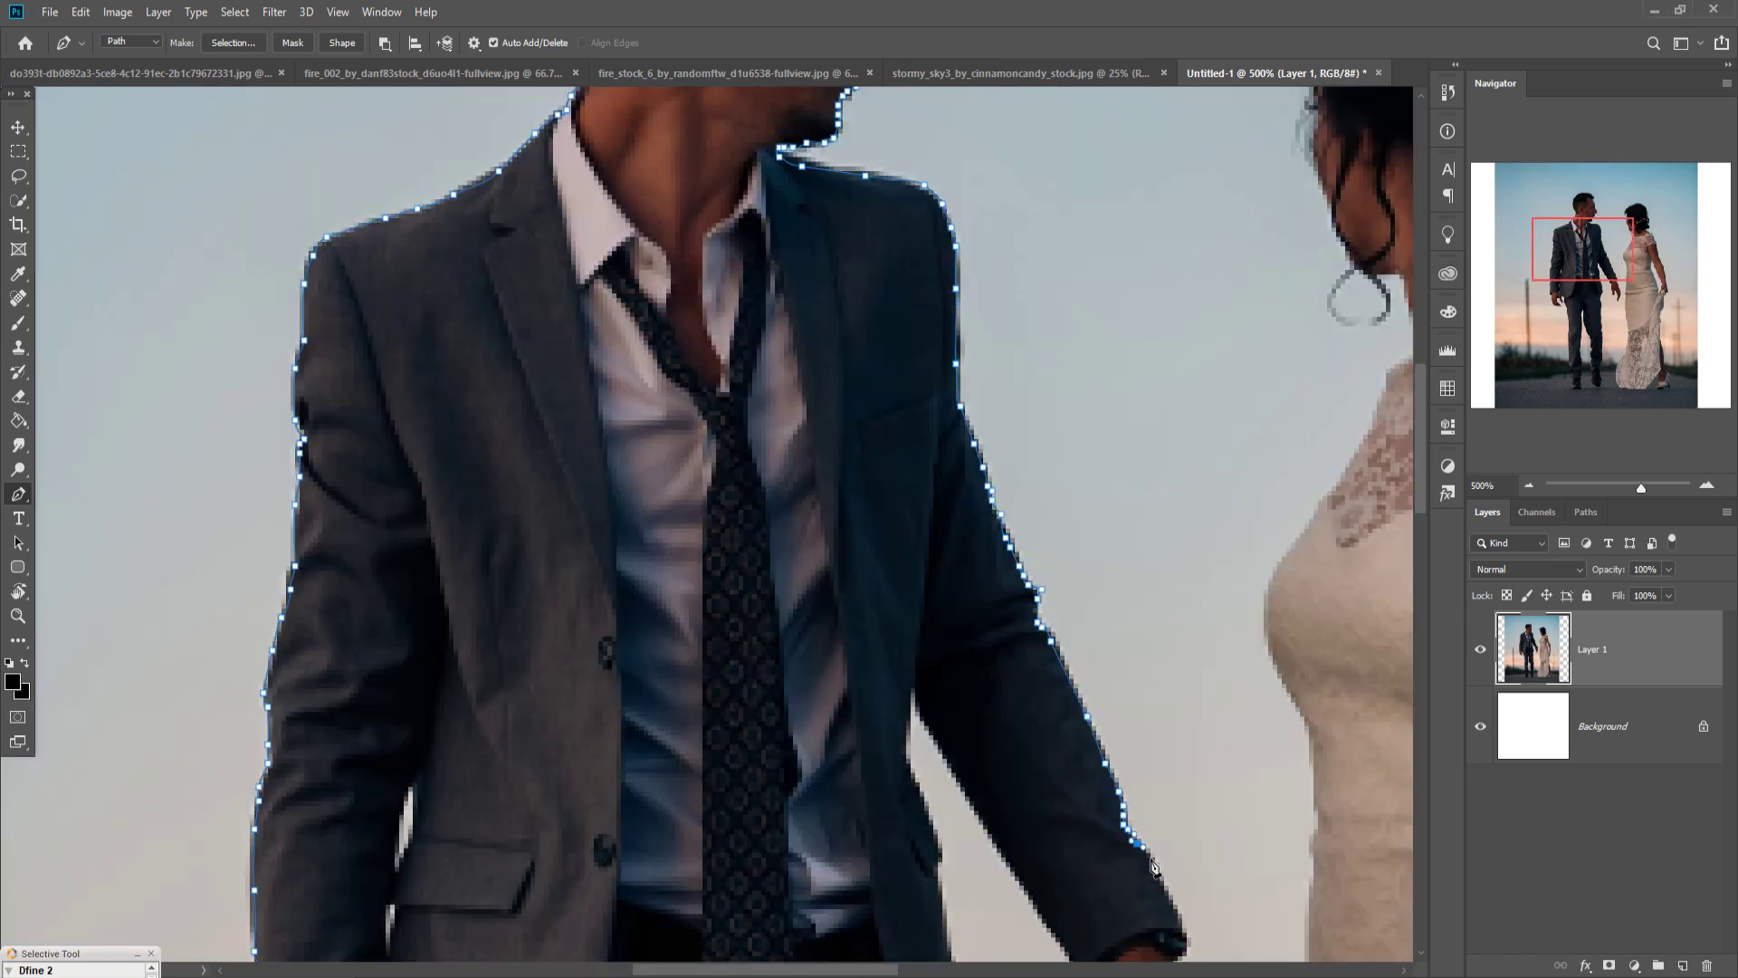
left_click_drag(1184, 934, 1055, 474)
left_click(1067, 556)
left_click(1053, 774)
left_click(1017, 627)
left_click(895, 425)
left_click(791, 252)
left_click(810, 396)
left_click(853, 650)
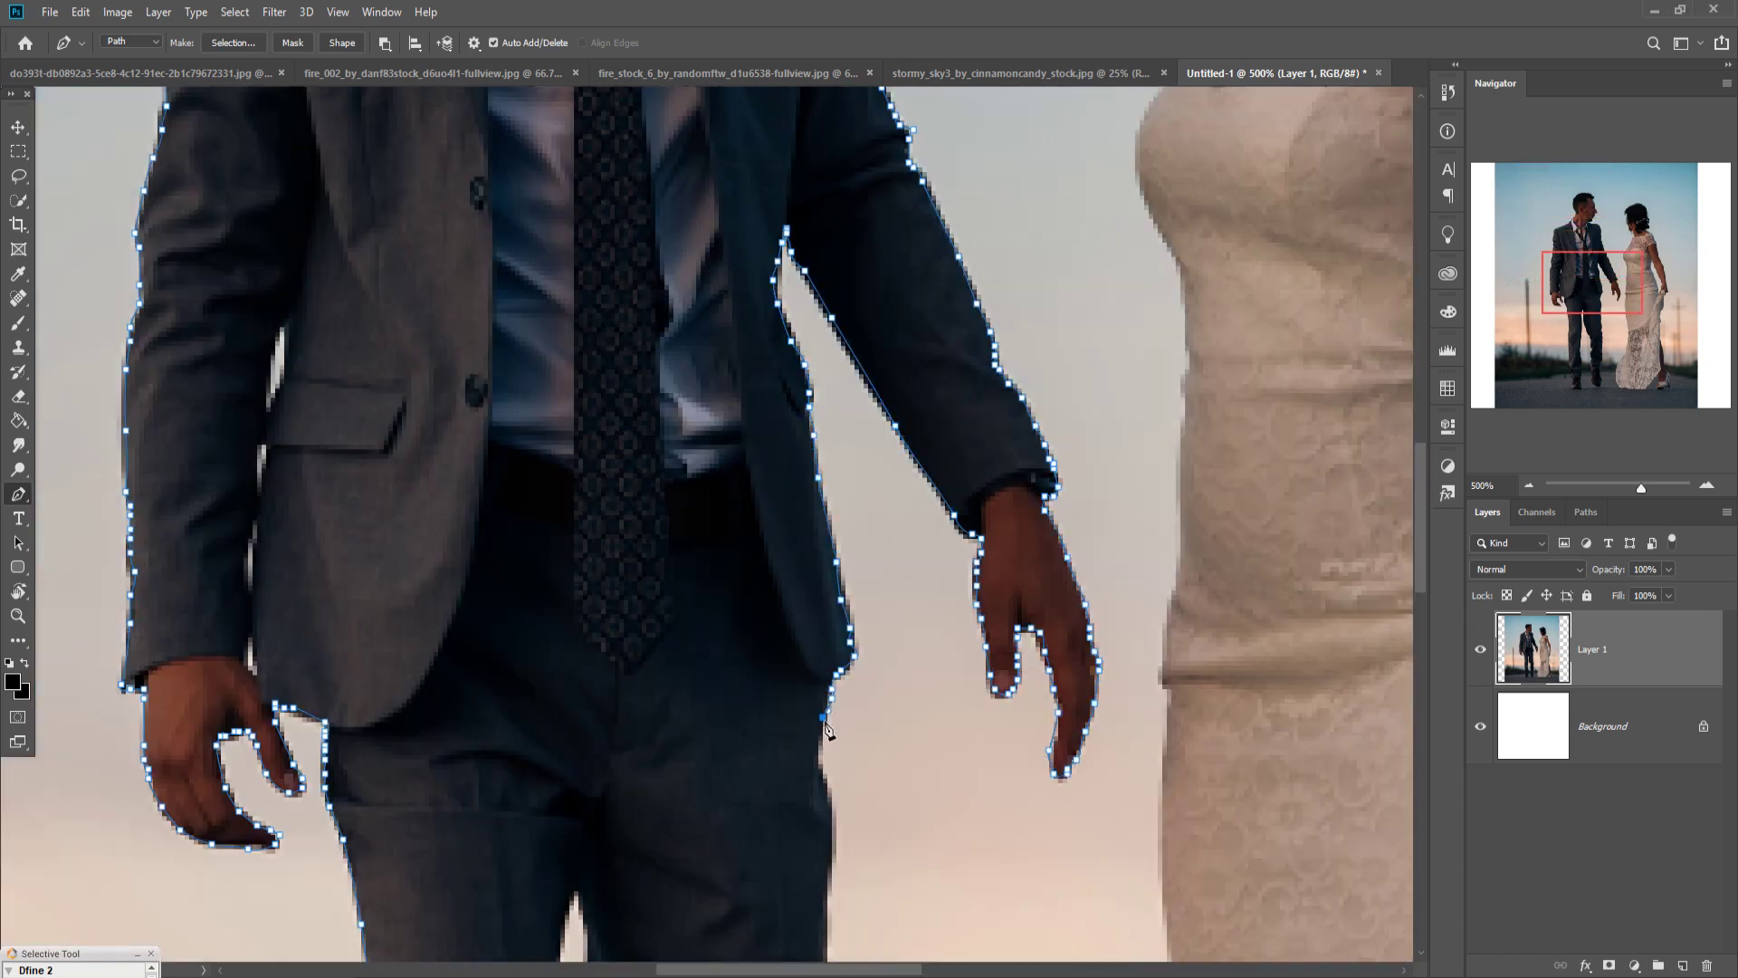
Trace the path down the trouser leg nearer the bride and around the raised shoe
left_click(833, 842)
left_click_drag(828, 938, 804, 426)
left_click(803, 686)
left_click_drag(822, 905, 773, 362)
left_click(769, 535)
left_click(750, 896)
left_click(733, 921)
left_click(623, 833)
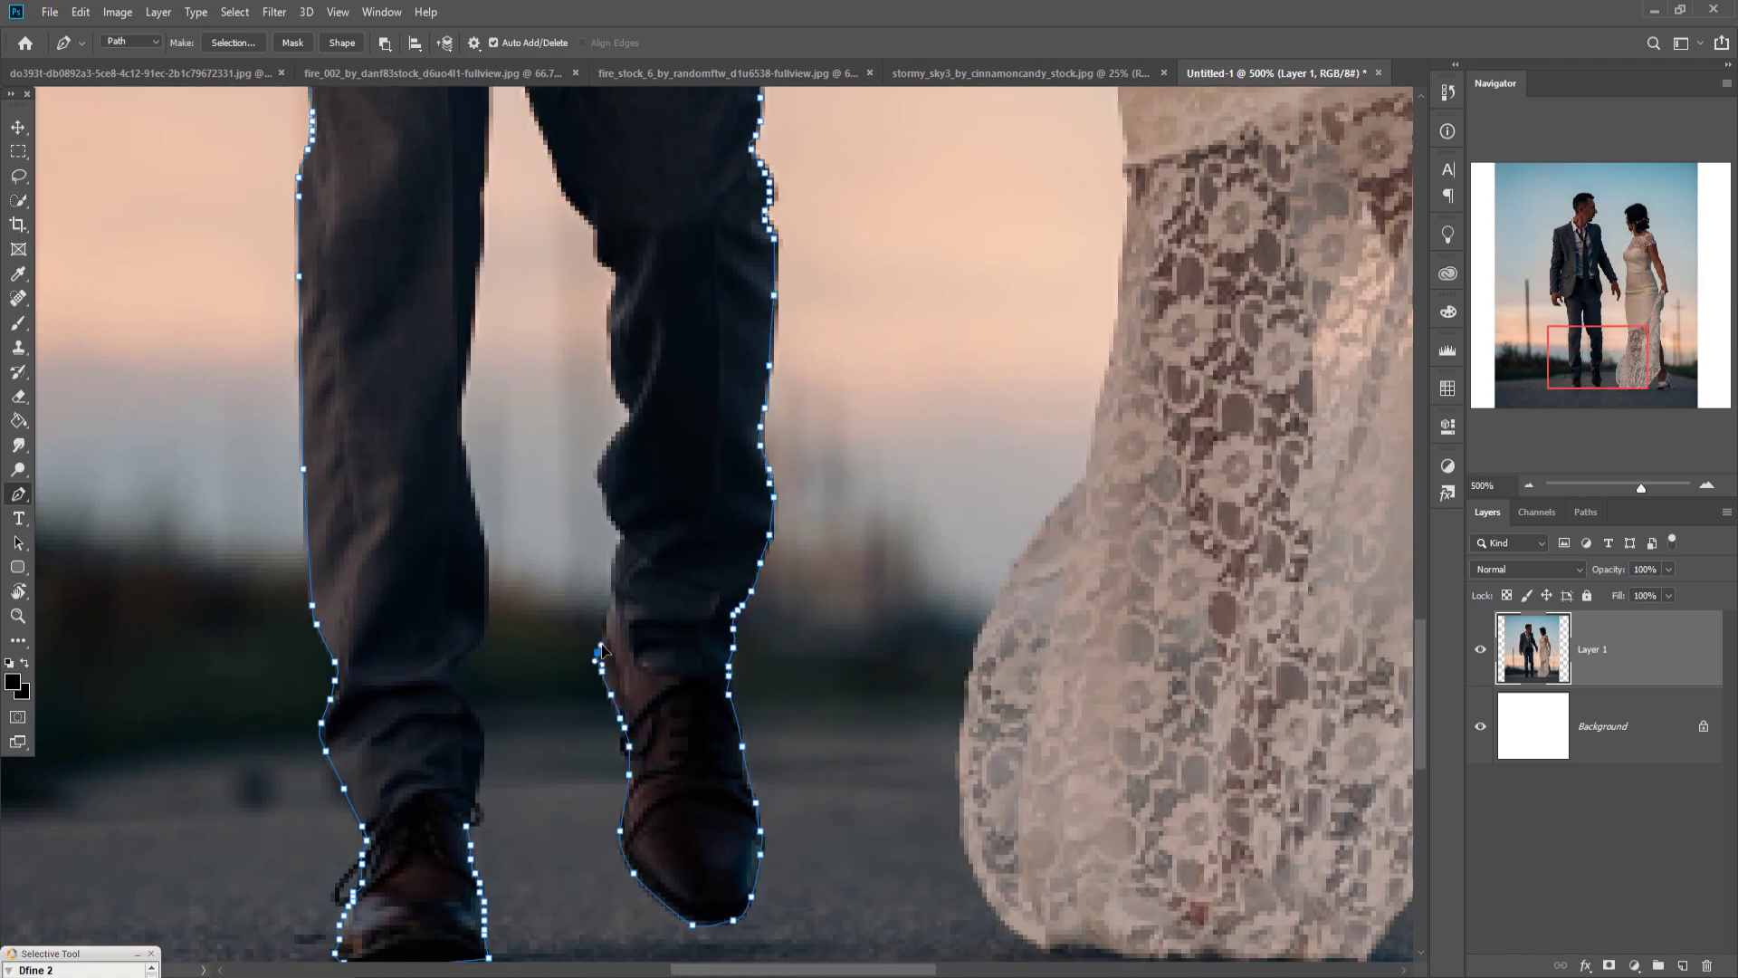
Trace the inner edges of both trouser legs and close the path at the planted shoe
left_click(602, 474)
left_click(570, 196)
left_click_drag(536, 111, 638, 384)
left_click(613, 268)
left_click(587, 394)
left_click(590, 893)
left_click_drag(590, 905, 568, 427)
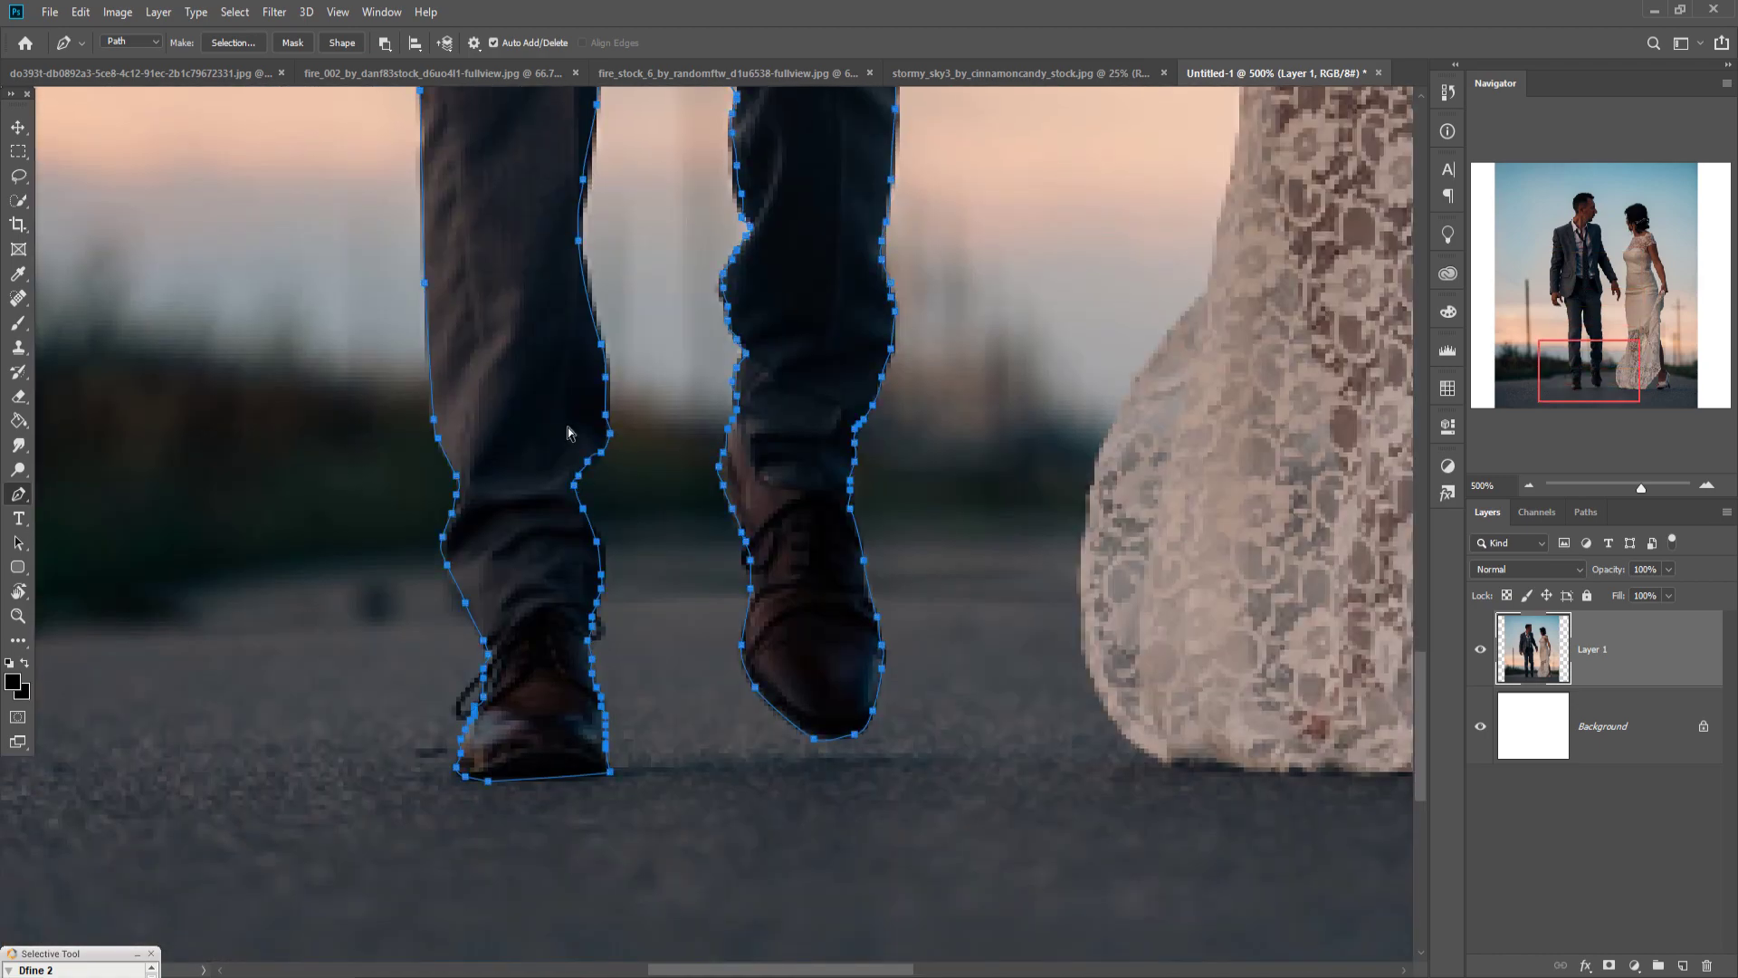
Convert the finished path to a selection and invert it so that only the man is selected
key("ctrl+0")
right_click(628, 362)
left_click(687, 441)
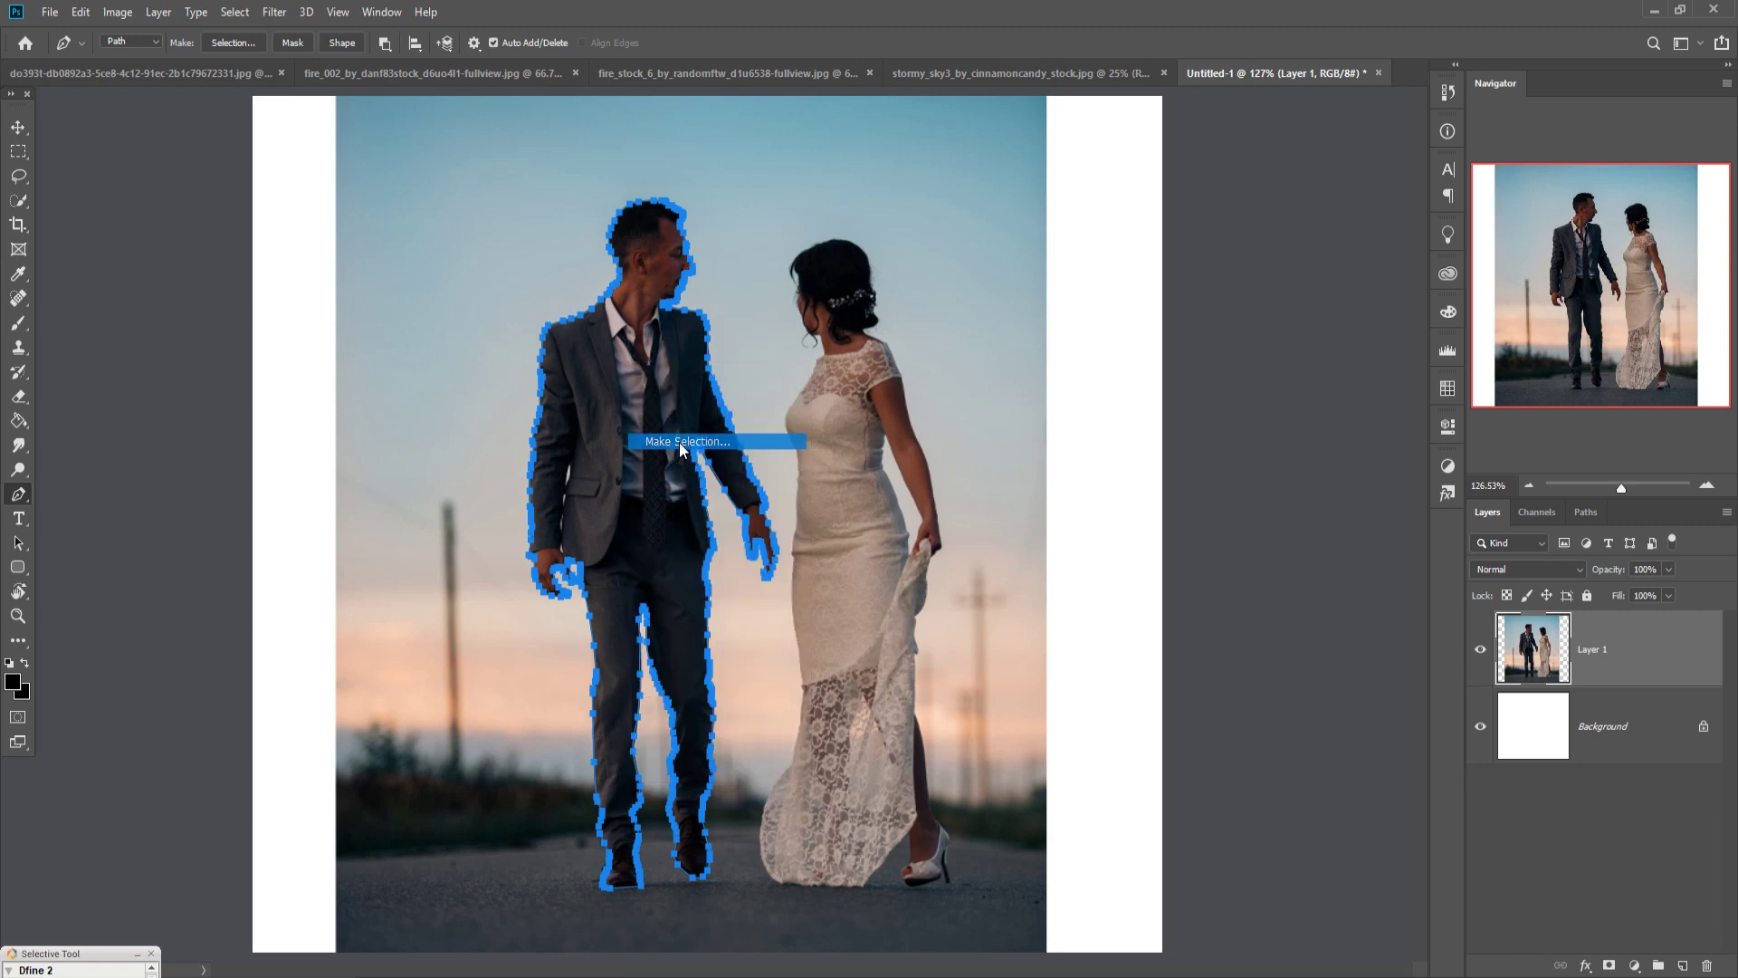
left_click(965, 296)
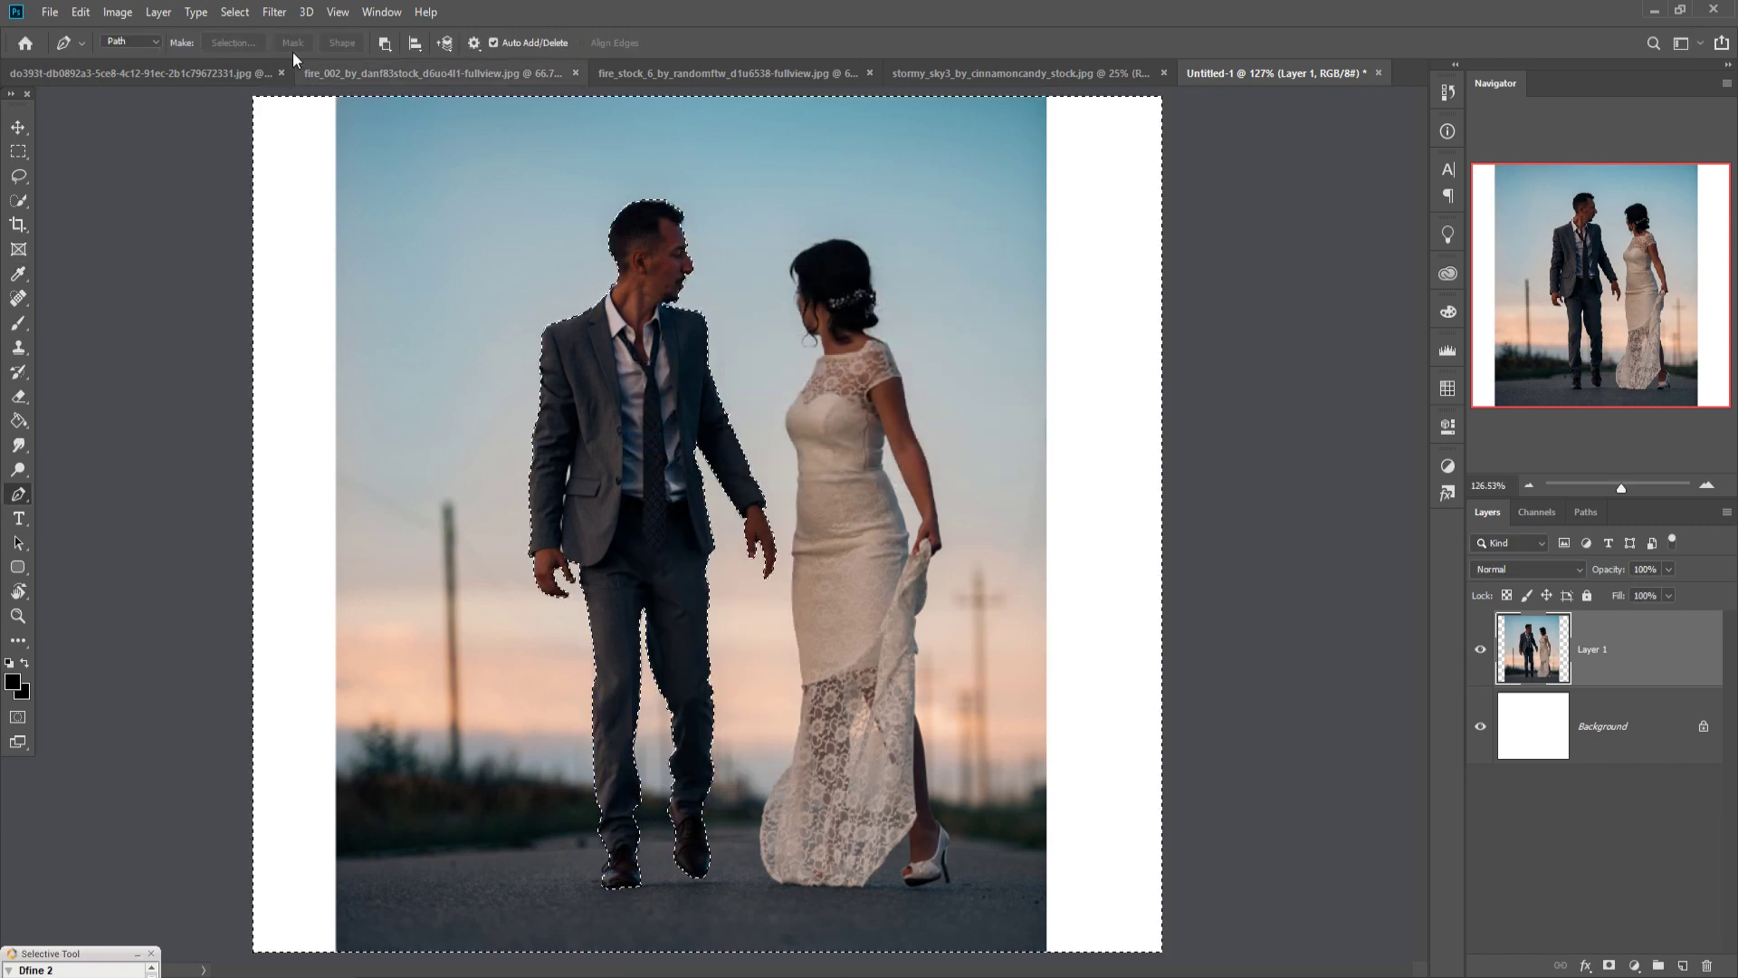
left_click(235, 12)
left_click(244, 86)
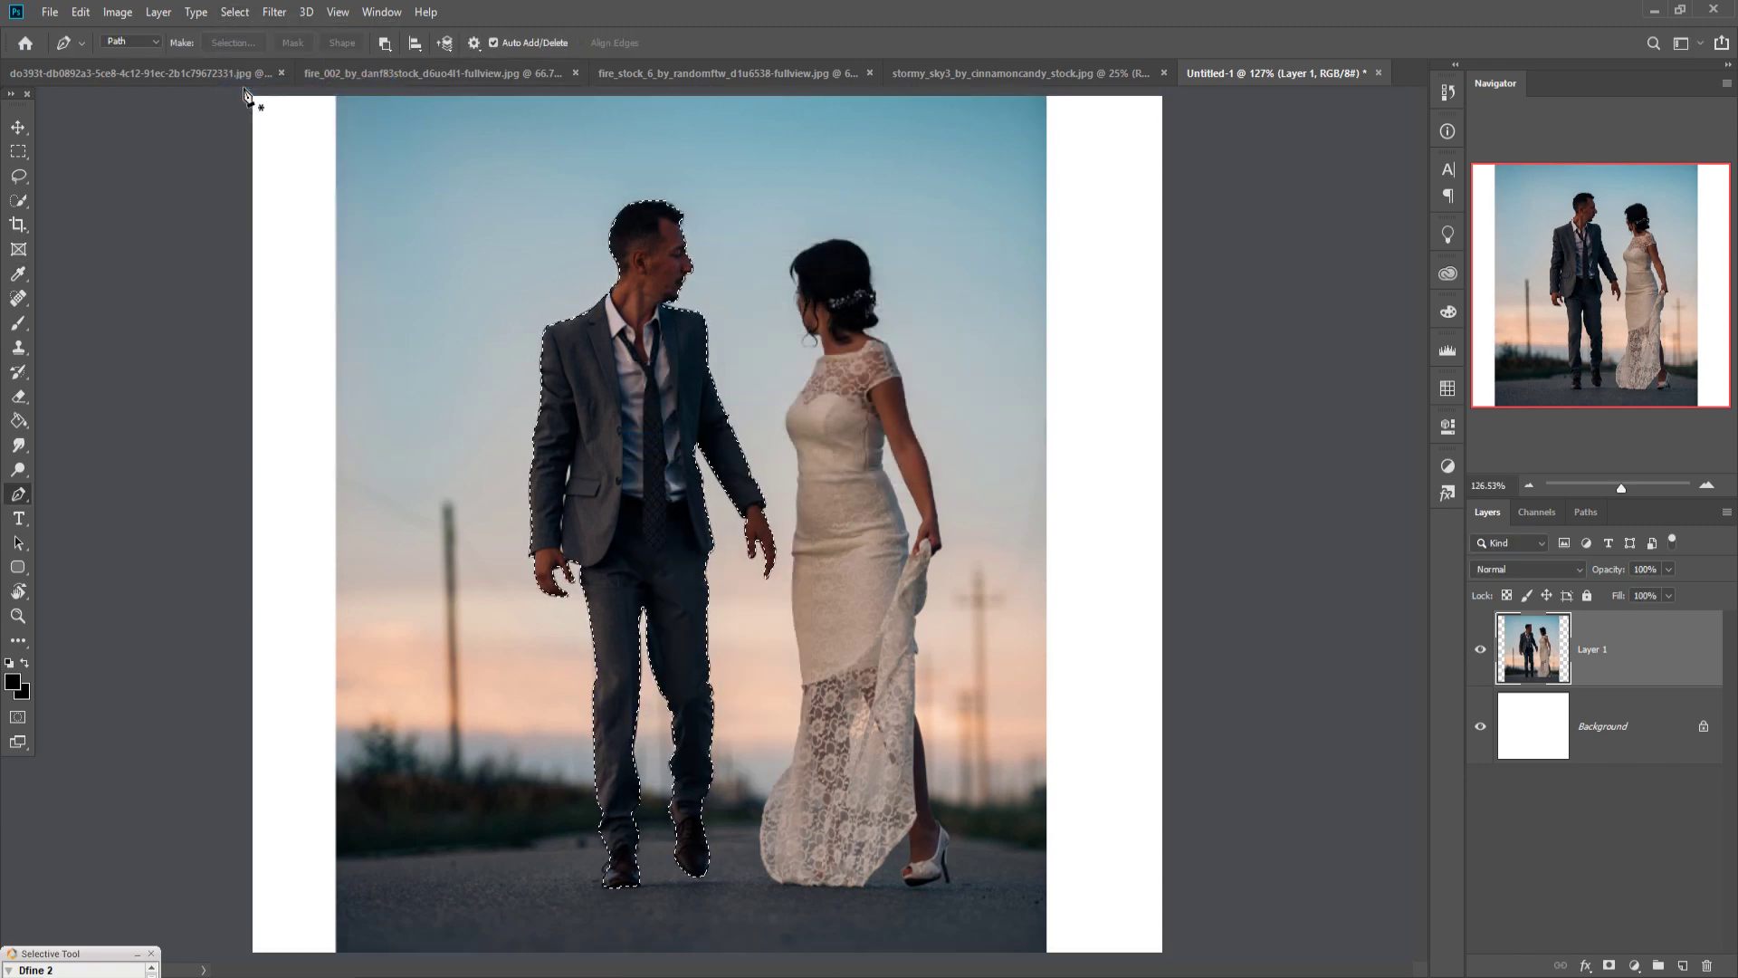
Copy the selected man and paste him onto a new layer, making the couple photo's layer active again
left_click(81, 11)
left_click(95, 142)
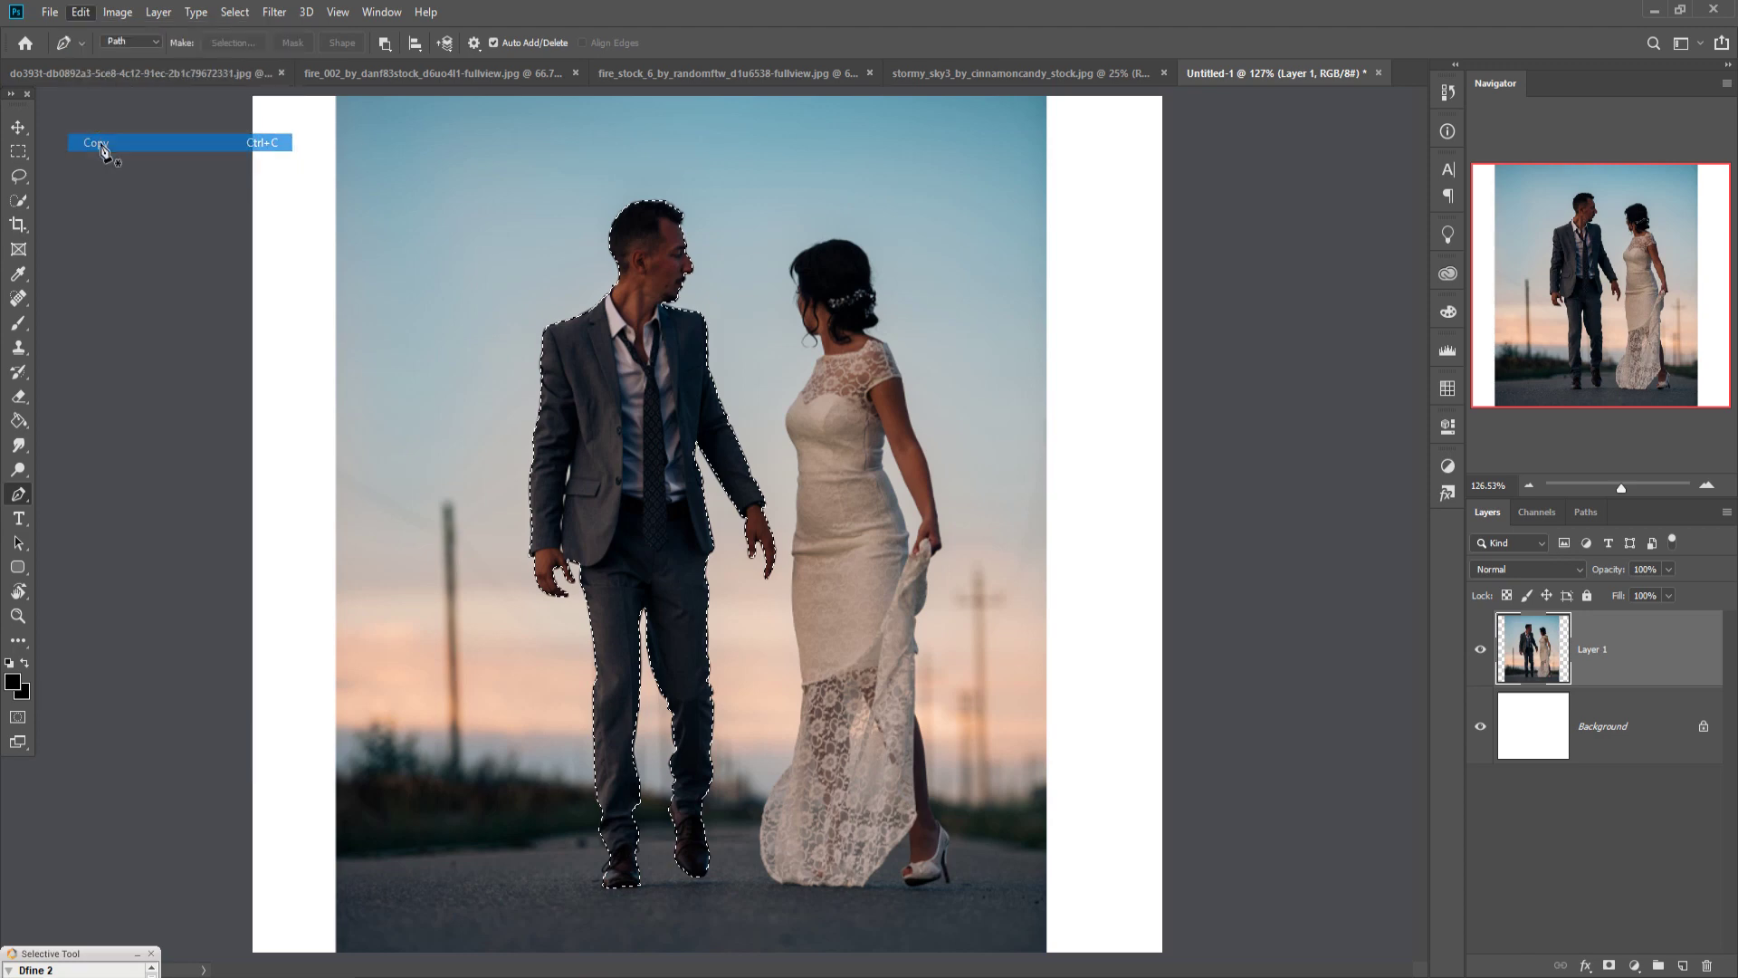
left_click(80, 12)
left_click(98, 177)
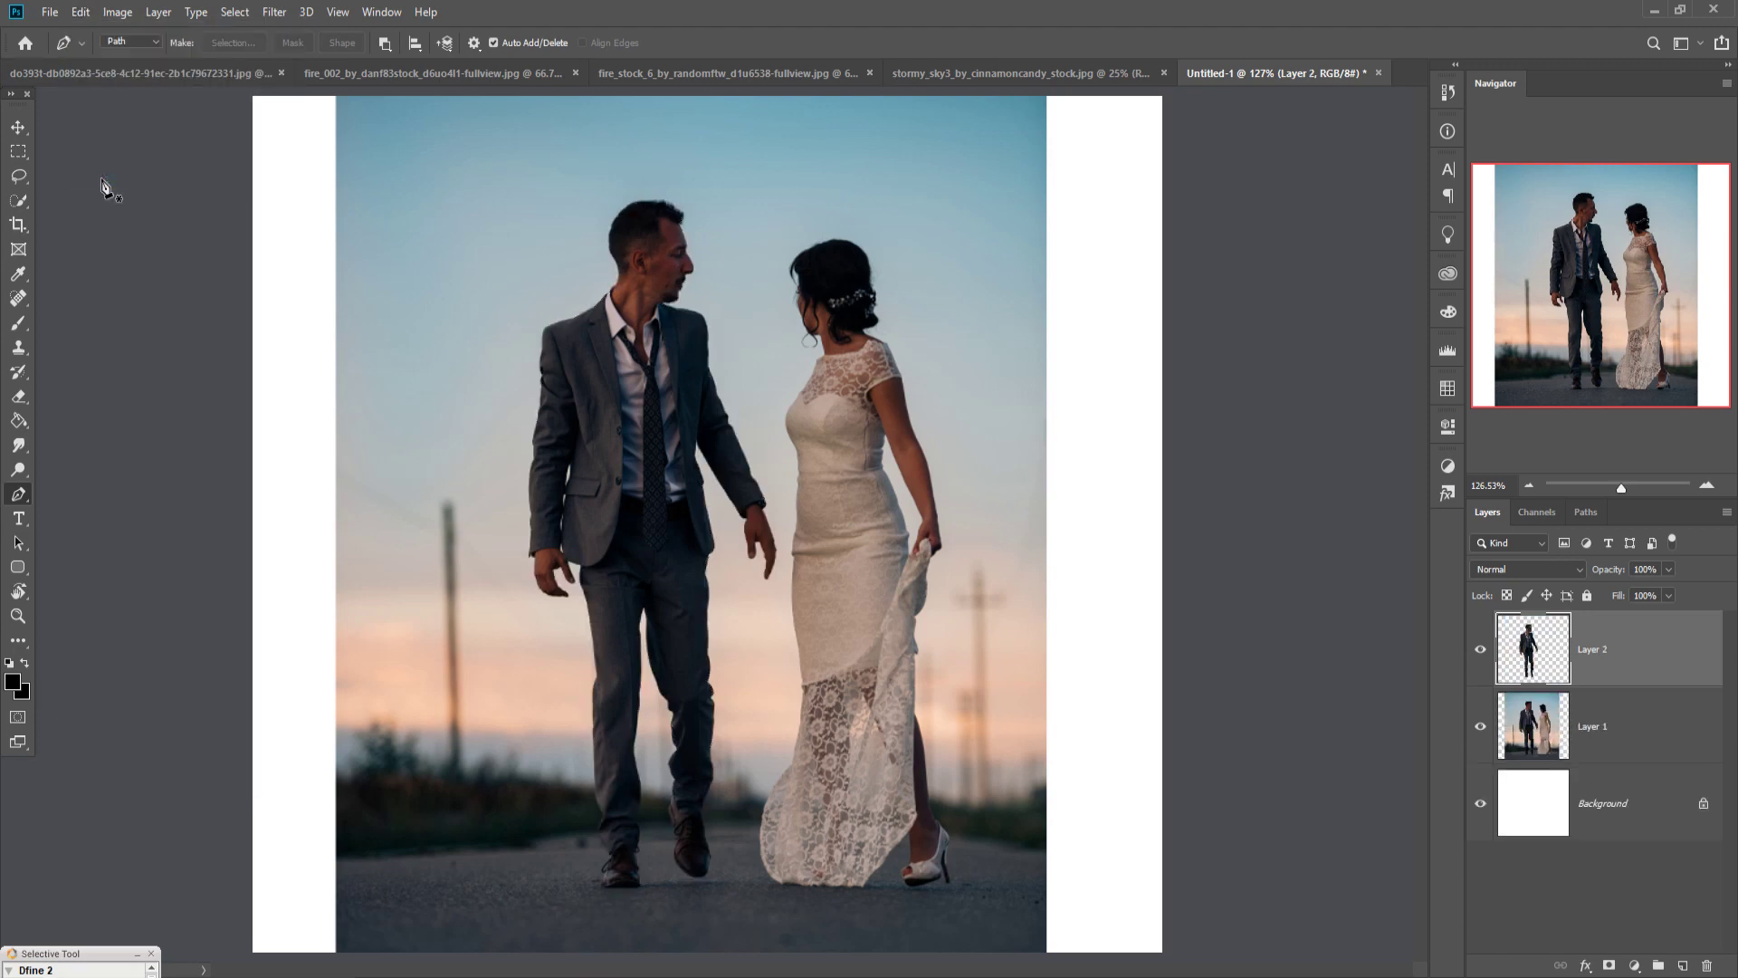
left_click(1555, 728)
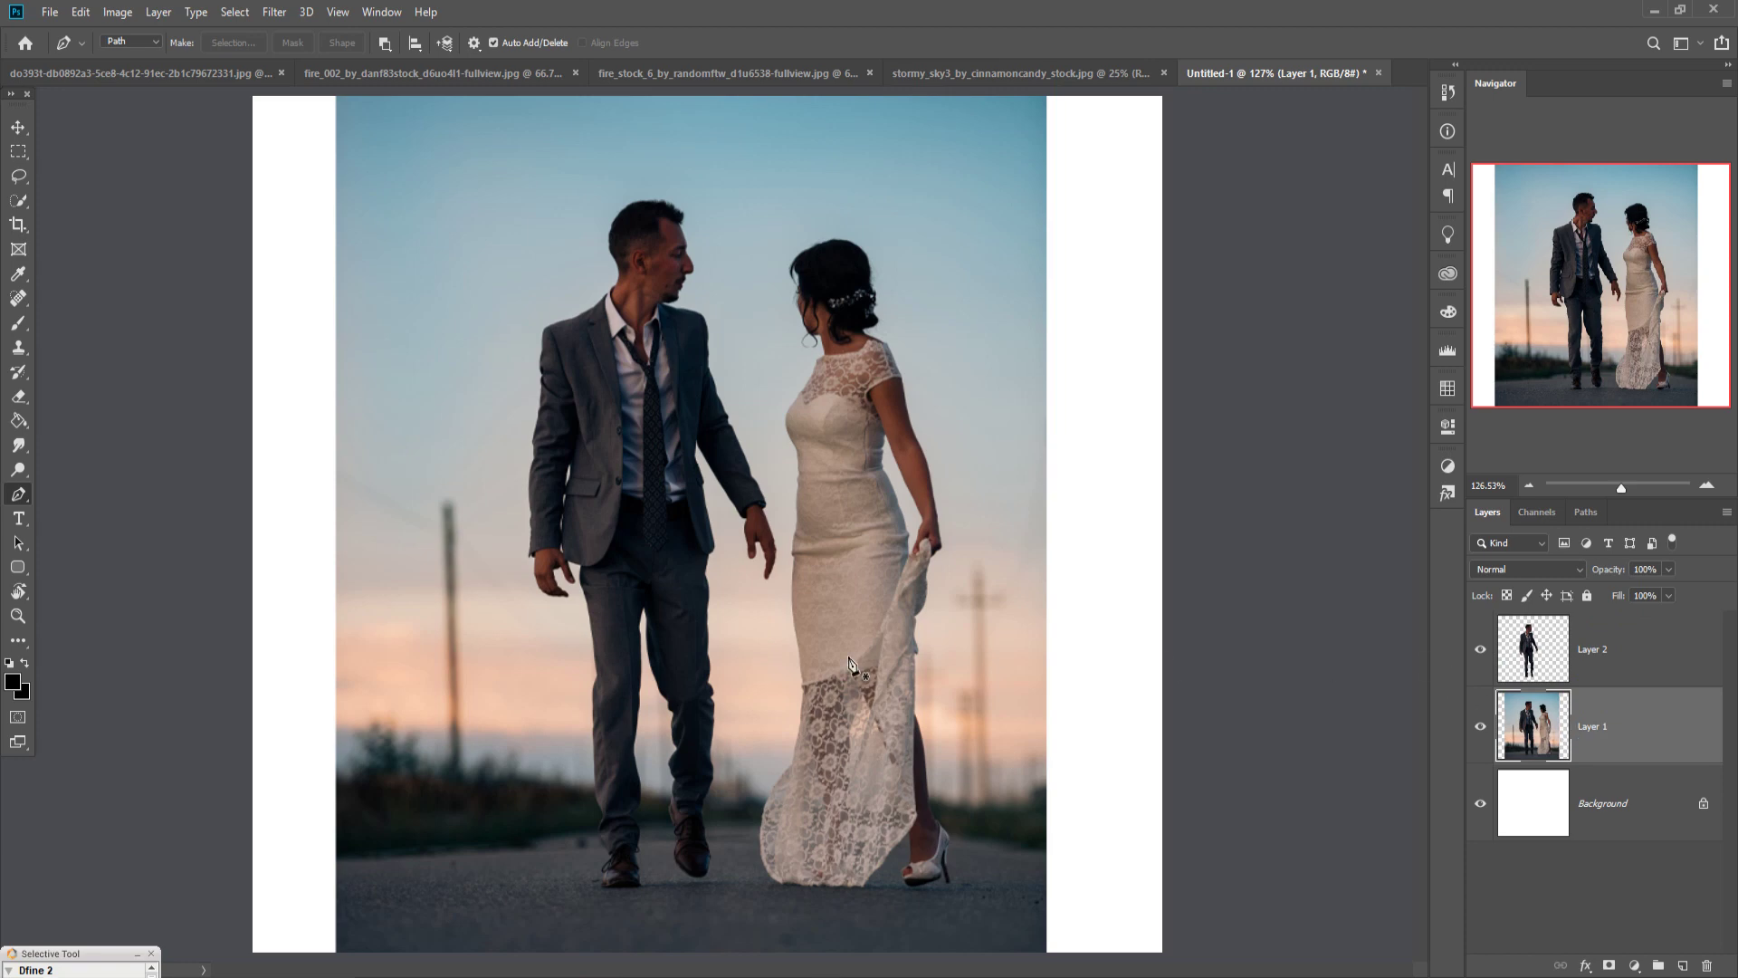
Select the bride in the couple photo with Quick Selection, using a small brush and subtracting stray areas around her outline
left_click(19, 200)
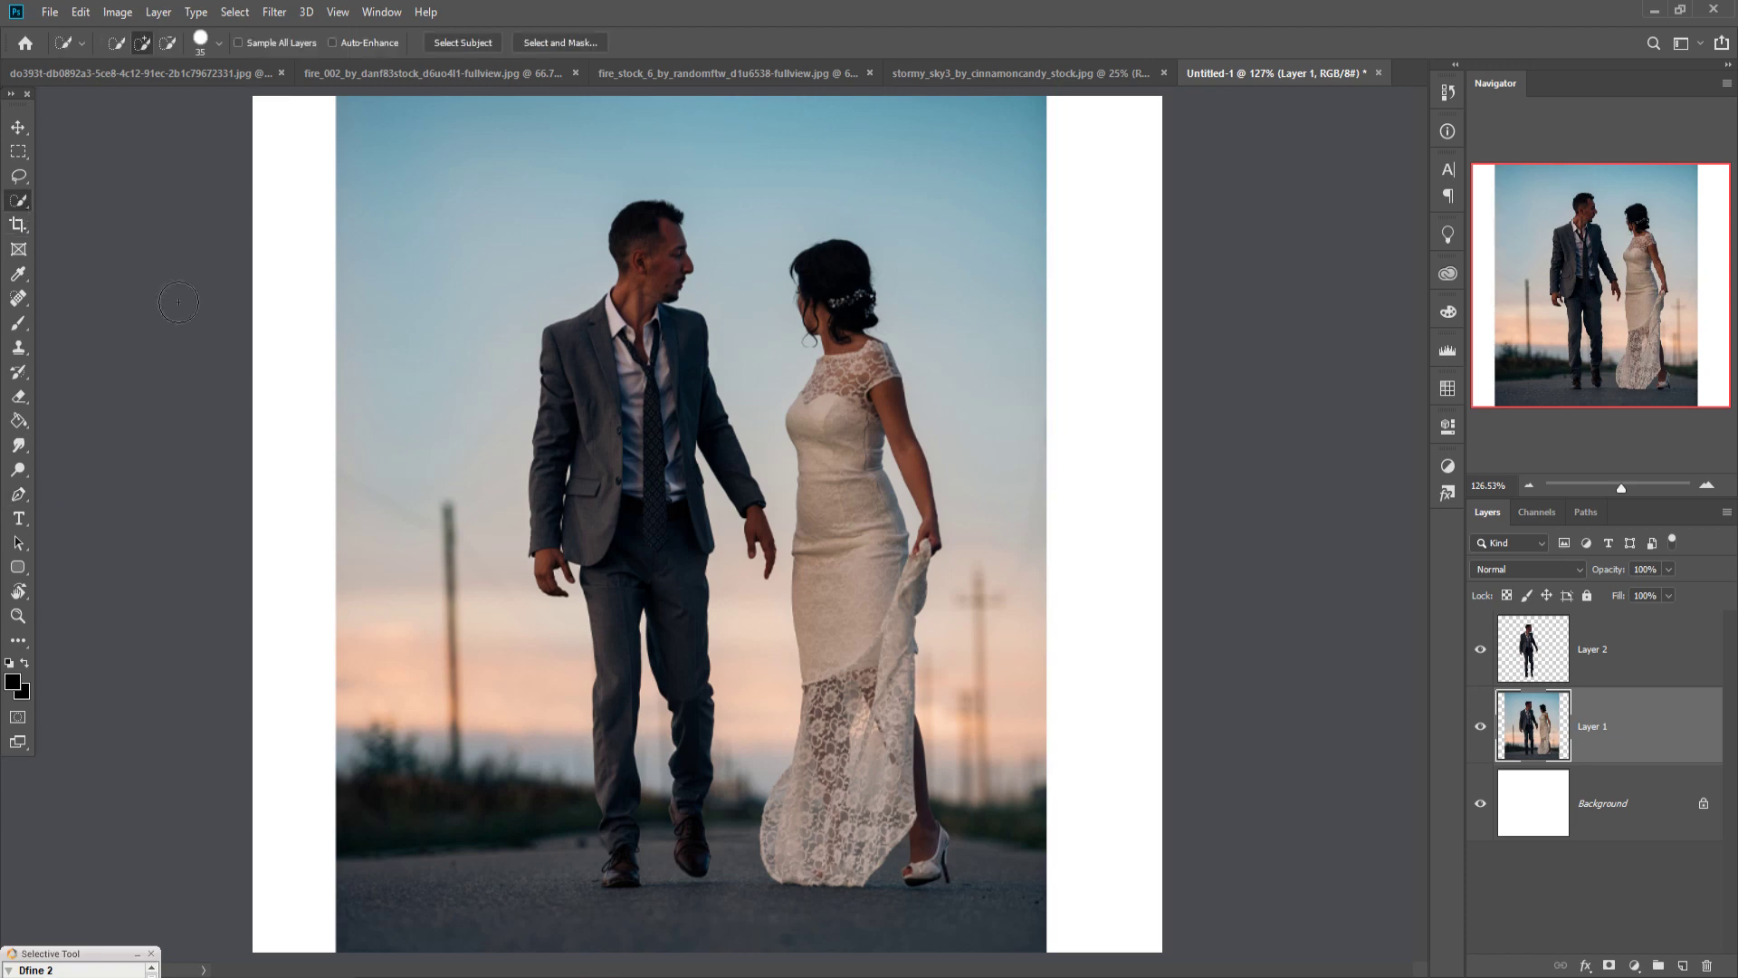
key("bracketleft")
key("bracketleft")
key("bracketleft")
key("bracketleft")
mouse_move(848, 395)
left_mouse_down()
mouse_move(864, 466)
mouse_move(833, 472)
mouse_move(907, 440)
mouse_move(925, 539)
mouse_move(877, 588)
mouse_move(864, 680)
mouse_move(870, 662)
mouse_move(892, 688)
mouse_move(882, 820)
mouse_move(842, 796)
mouse_move(806, 839)
mouse_move(868, 874)
mouse_move(919, 804)
mouse_move(921, 885)
mouse_move(943, 854)
left_mouse_up()
key("bracketleft")
key("bracketleft")
key("bracketleft")
key("bracketleft")
left_click(168, 42)
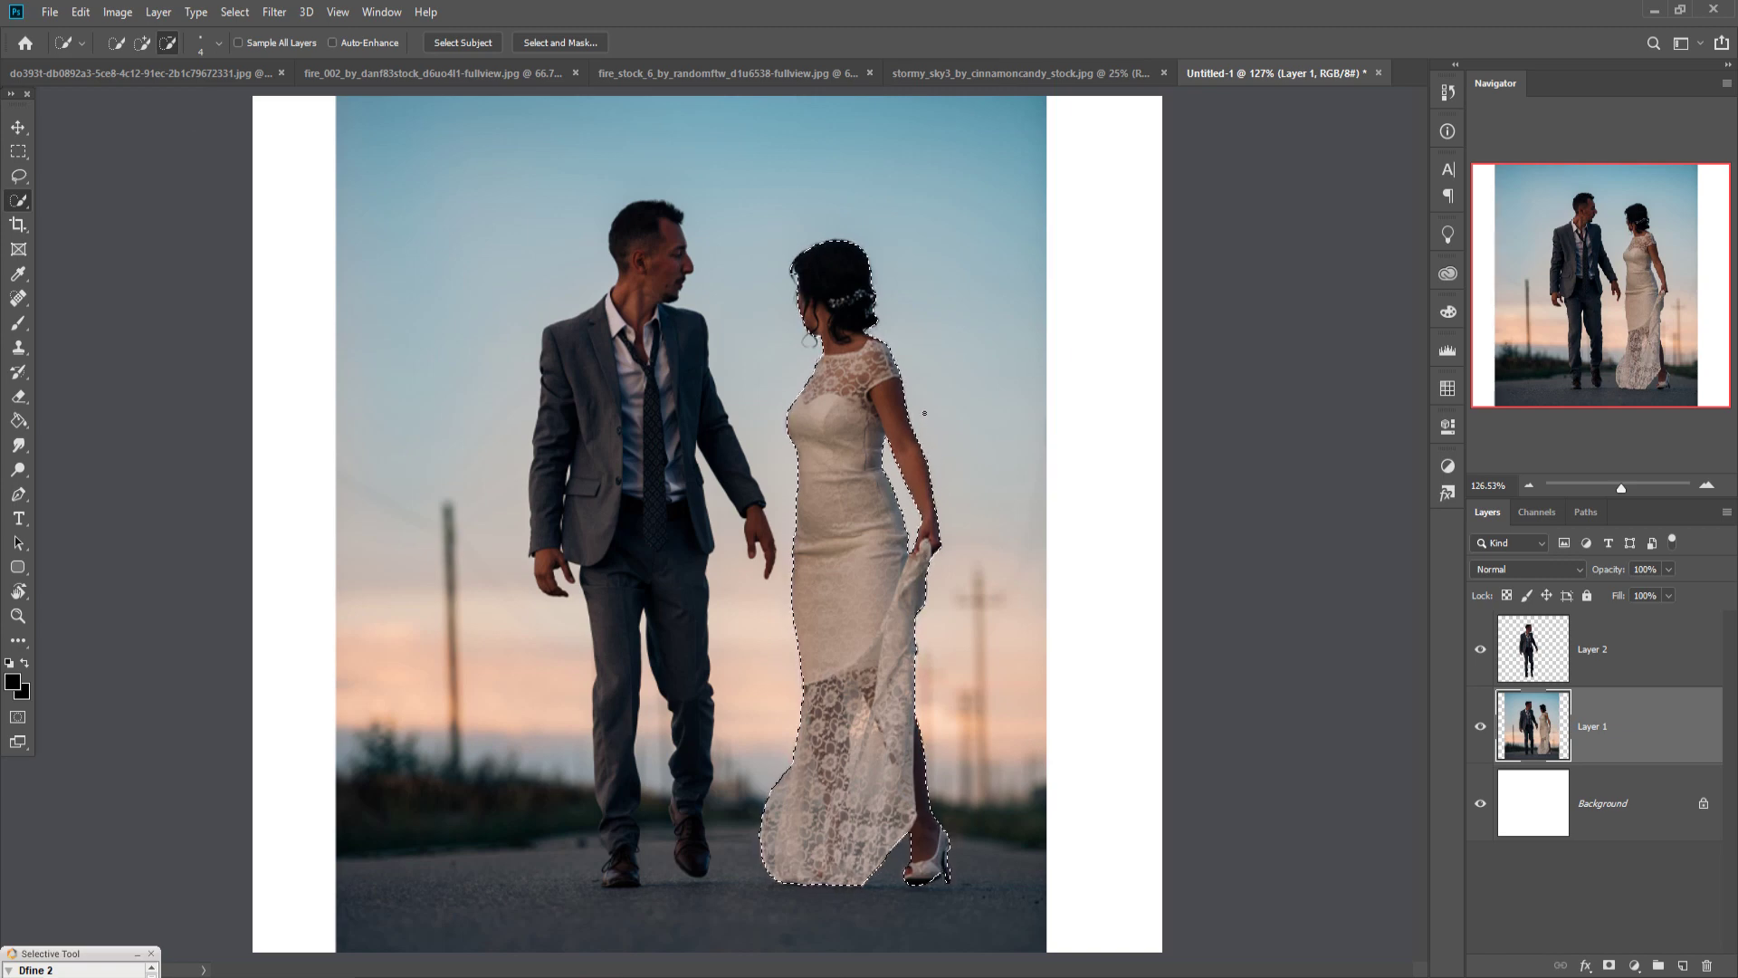
Copy the selected bride and paste her onto a new layer
left_click(81, 12)
left_click(94, 142)
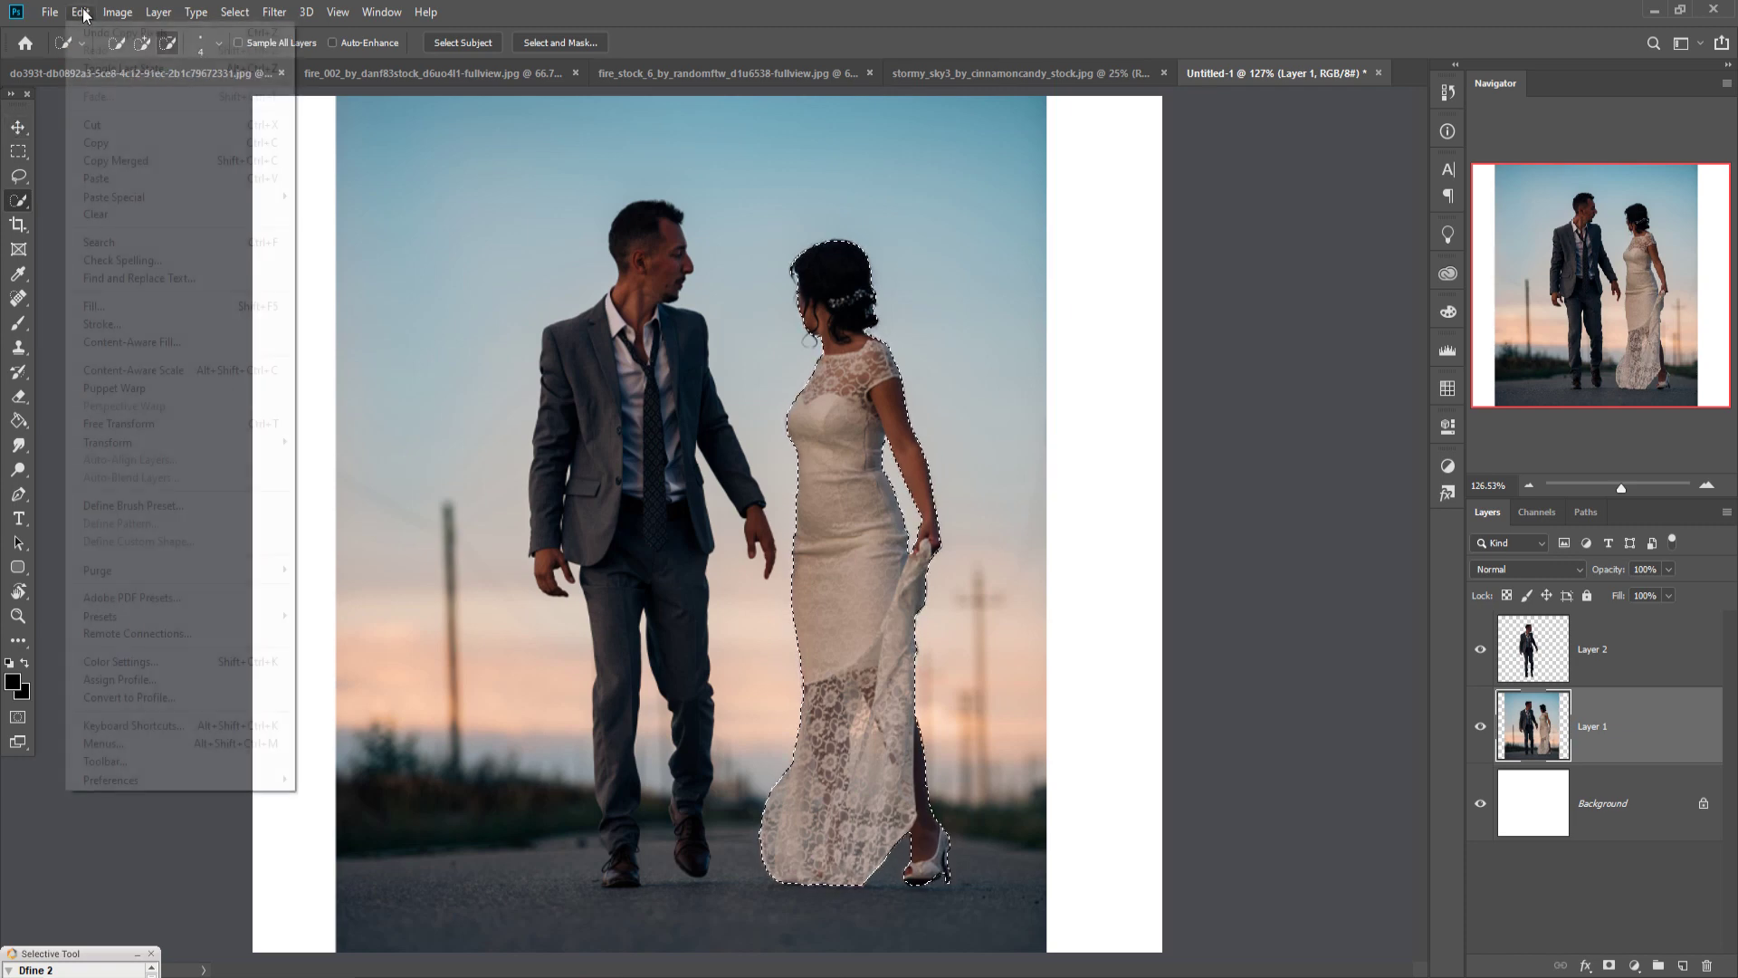
left_click(81, 12)
left_click(96, 177)
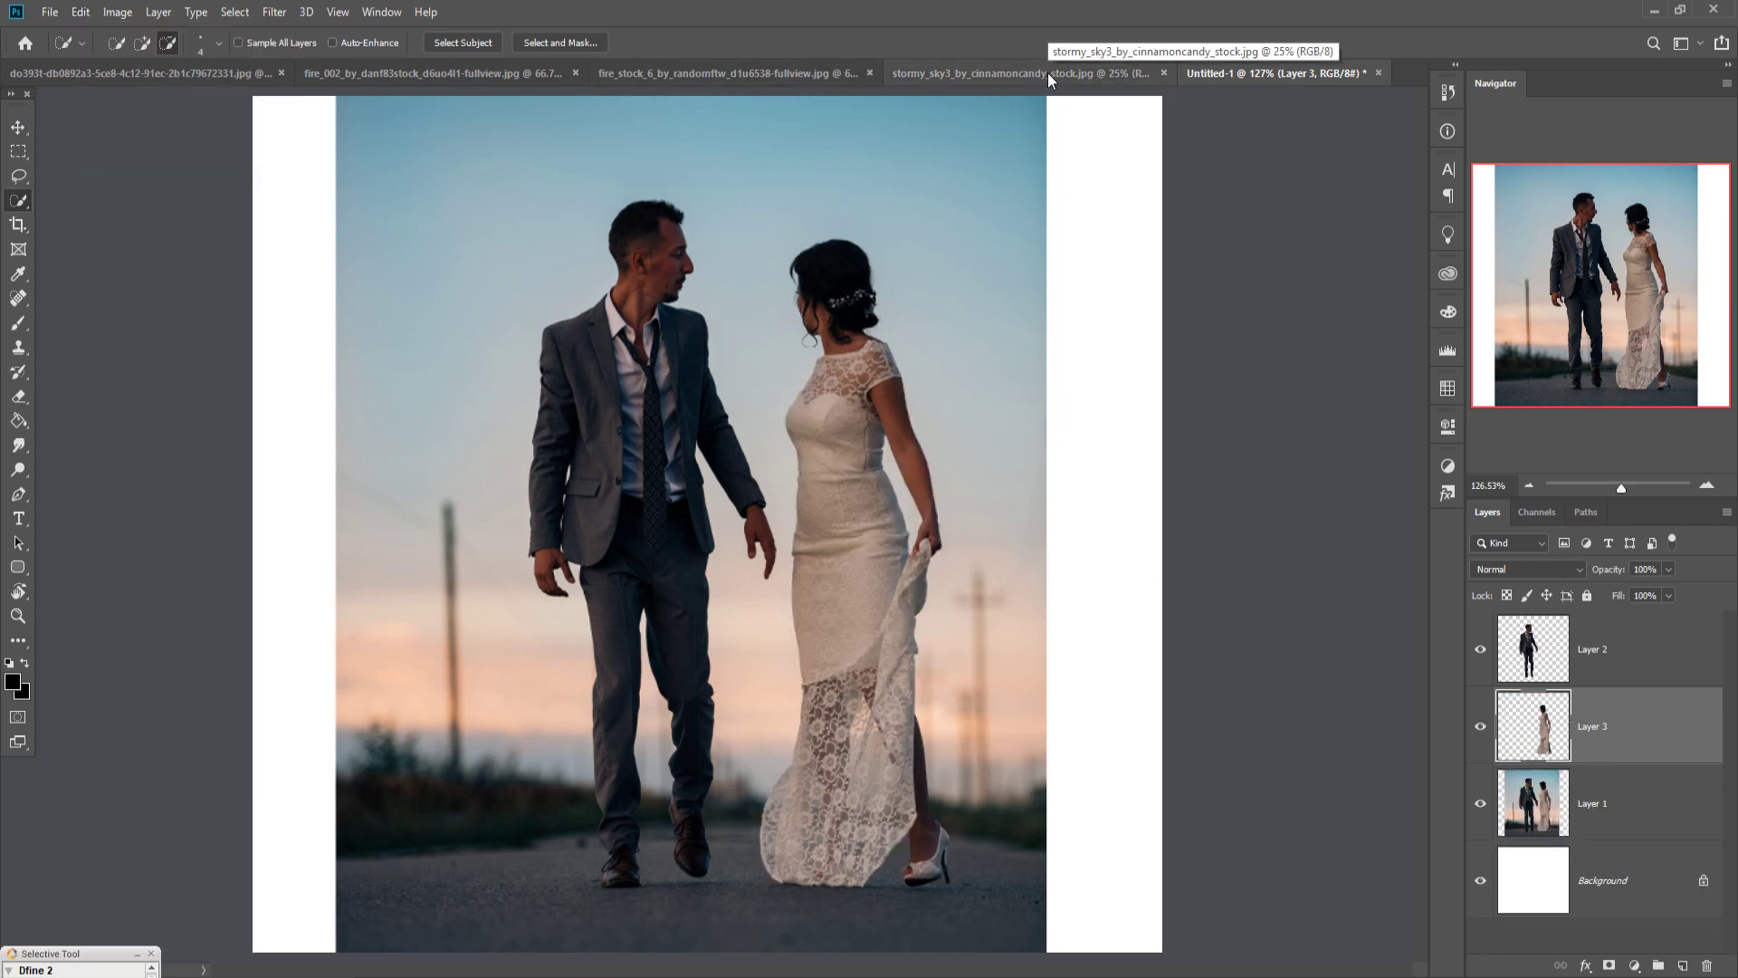
left_click(14, 136)
left_click_drag(862, 252, 864, 432)
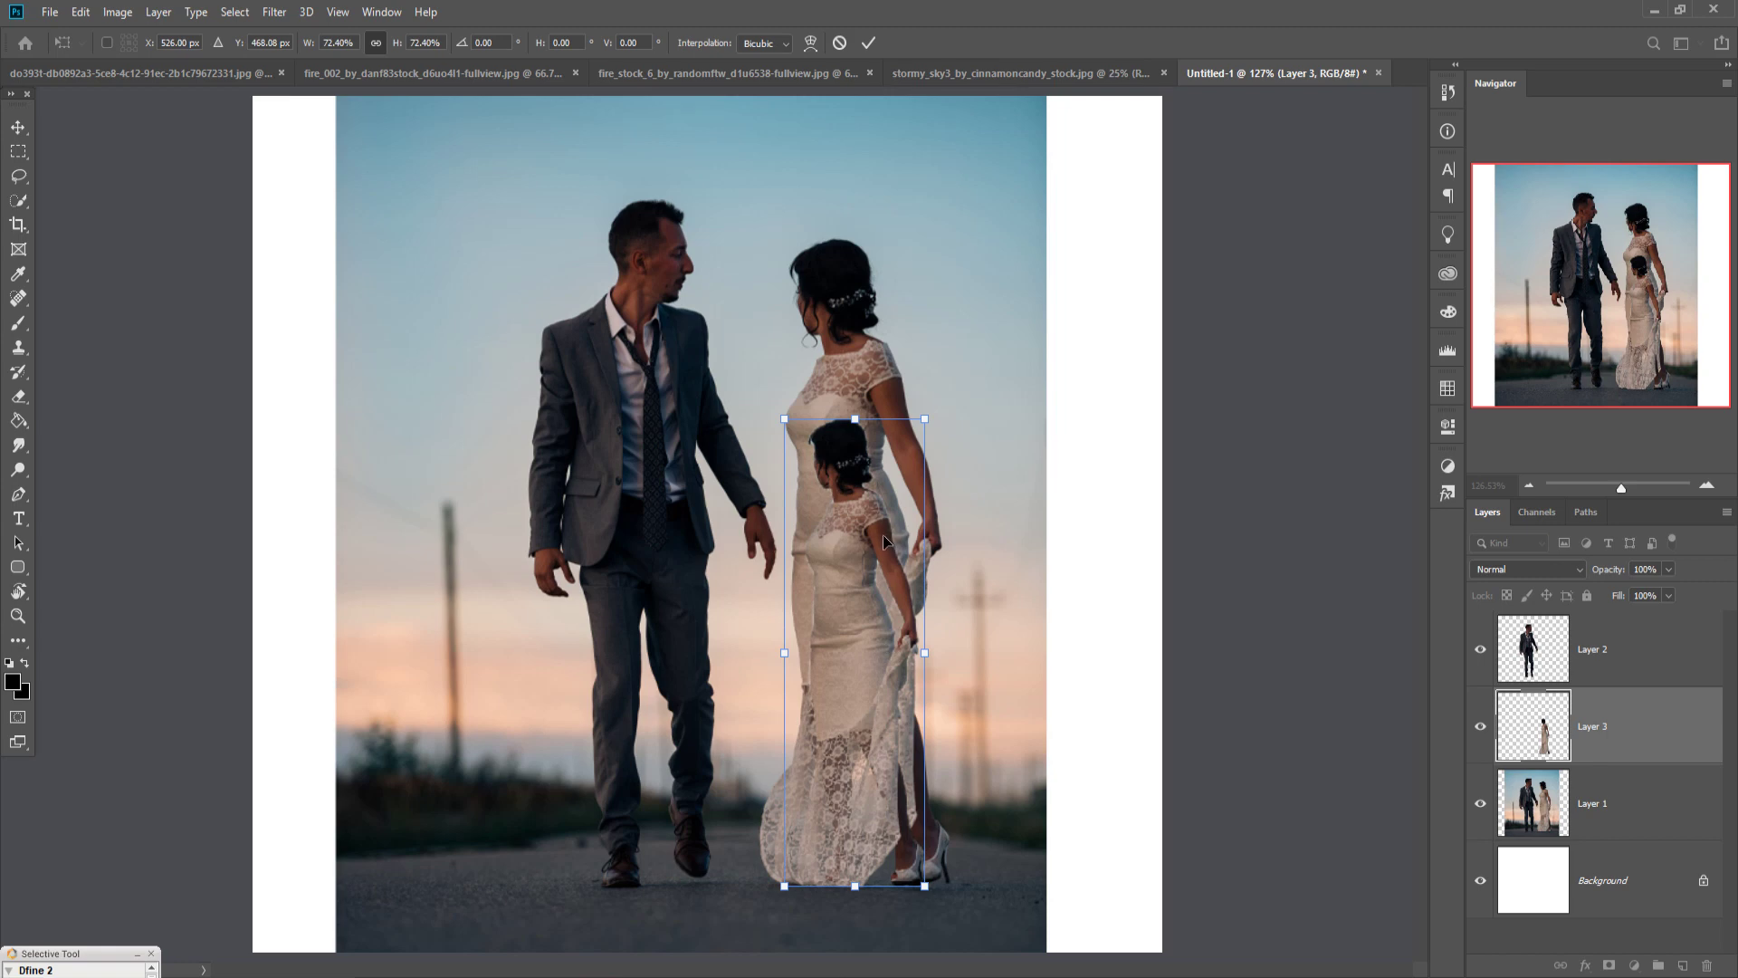
key("ctrl+z")
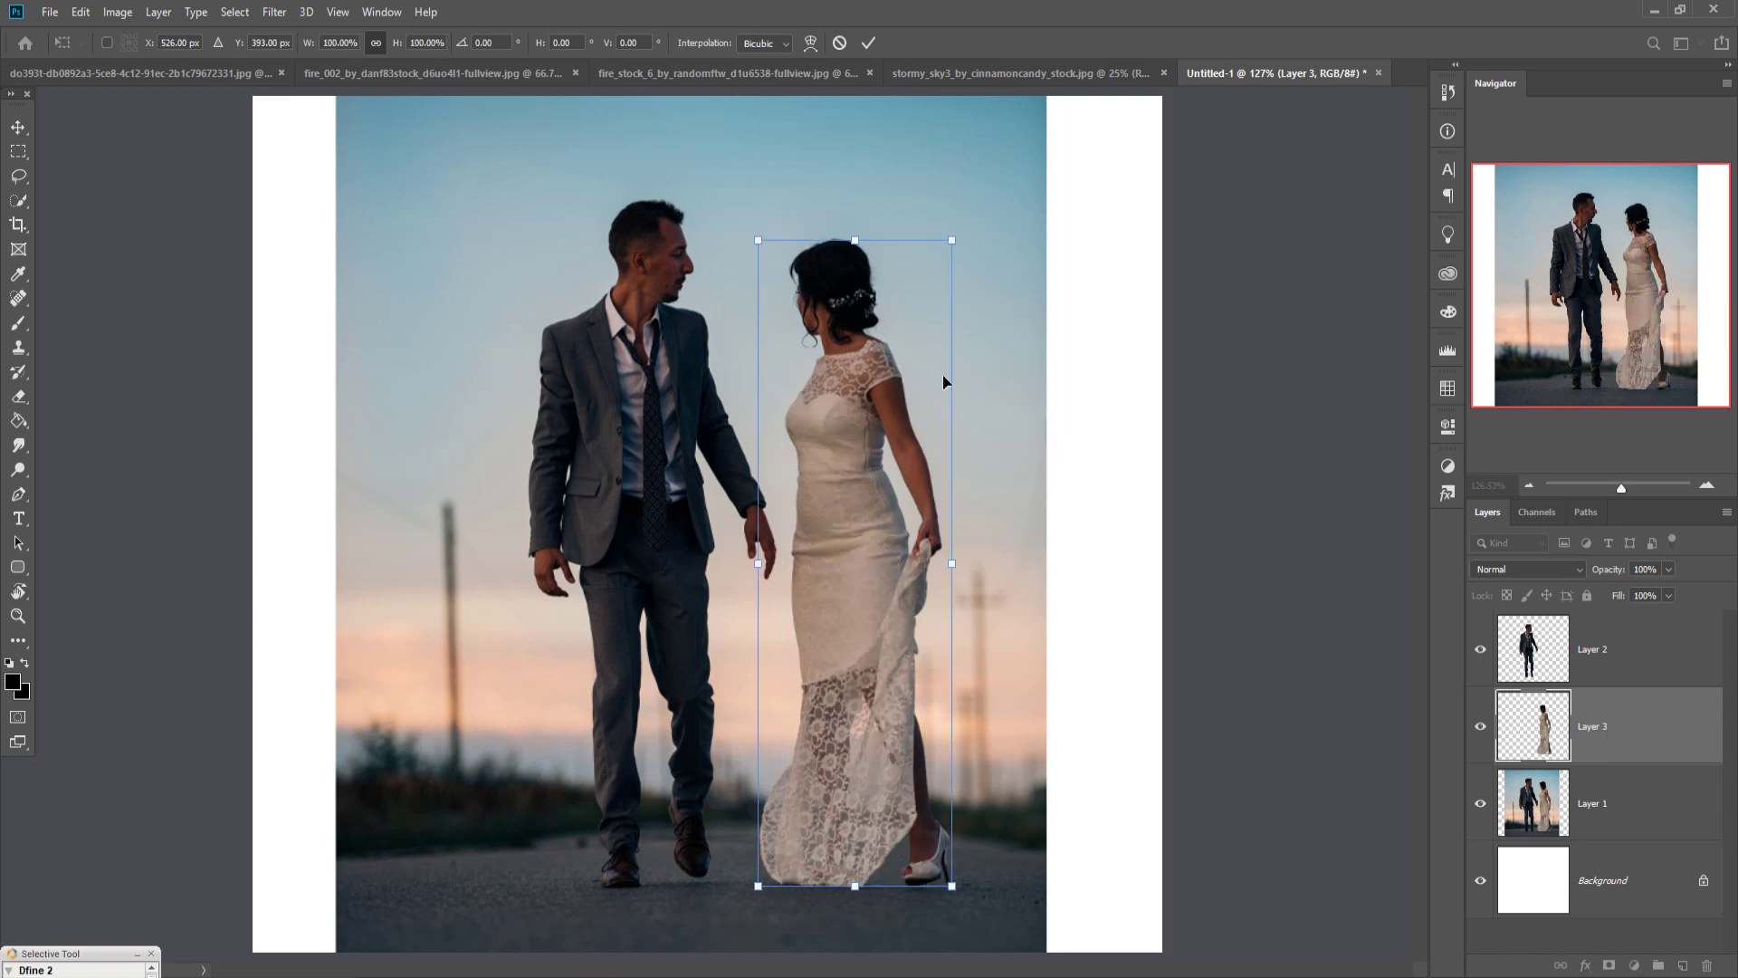
left_click(870, 43)
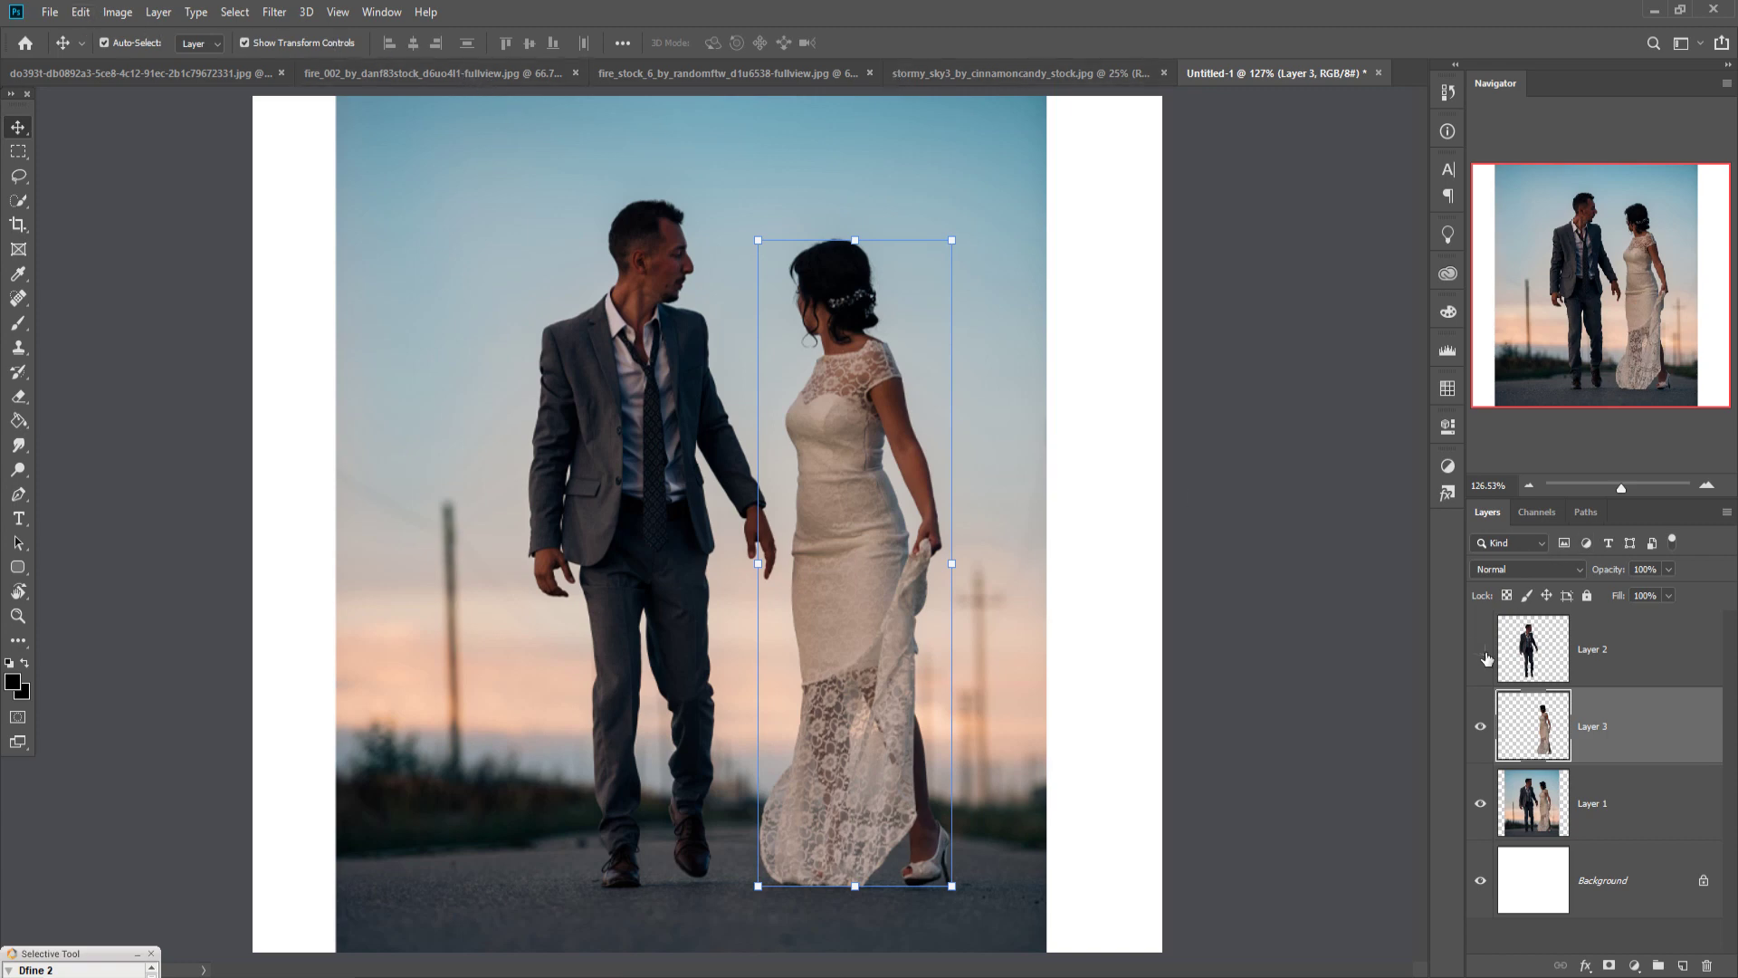
Select the bride's whole figure again on her cut-out layer with Quick Selection and a brush size of 35
left_click(18, 200)
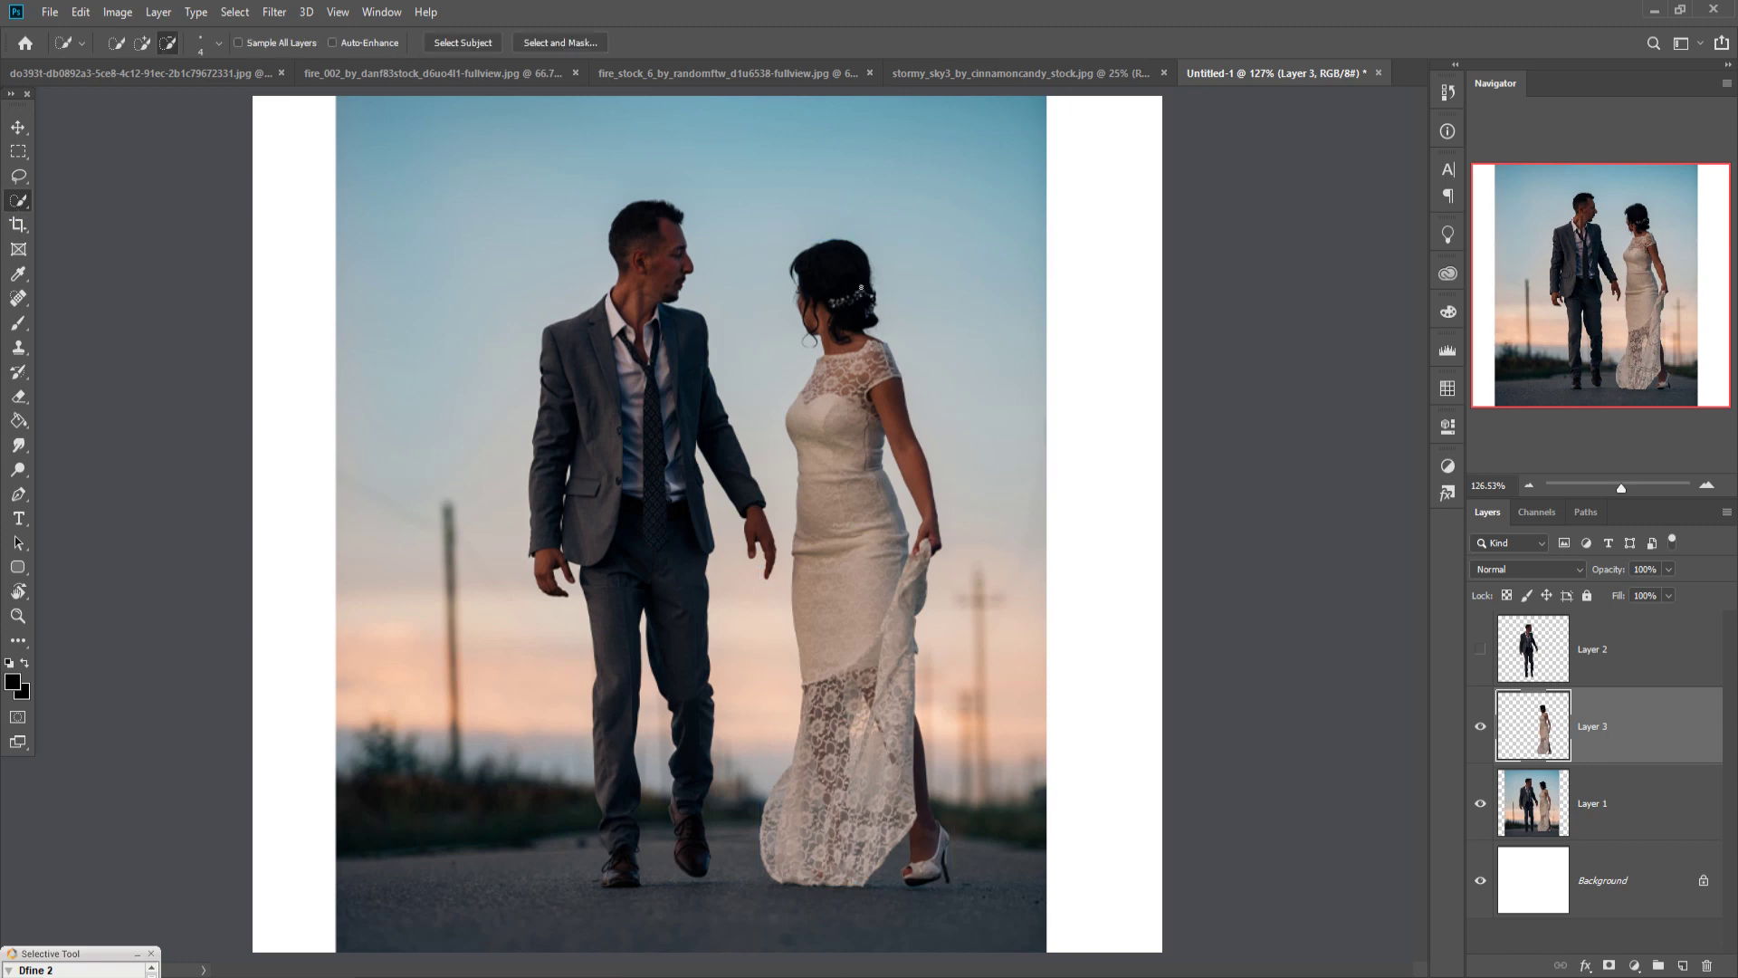
key("bracketright")
key("bracketright")
key("bracketright")
key("bracketright")
key("bracketright")
key("bracketright")
mouse_move(855, 254)
left_mouse_down()
mouse_move(892, 878)
mouse_move(958, 772)
mouse_move(914, 900)
mouse_move(800, 759)
left_mouse_up()
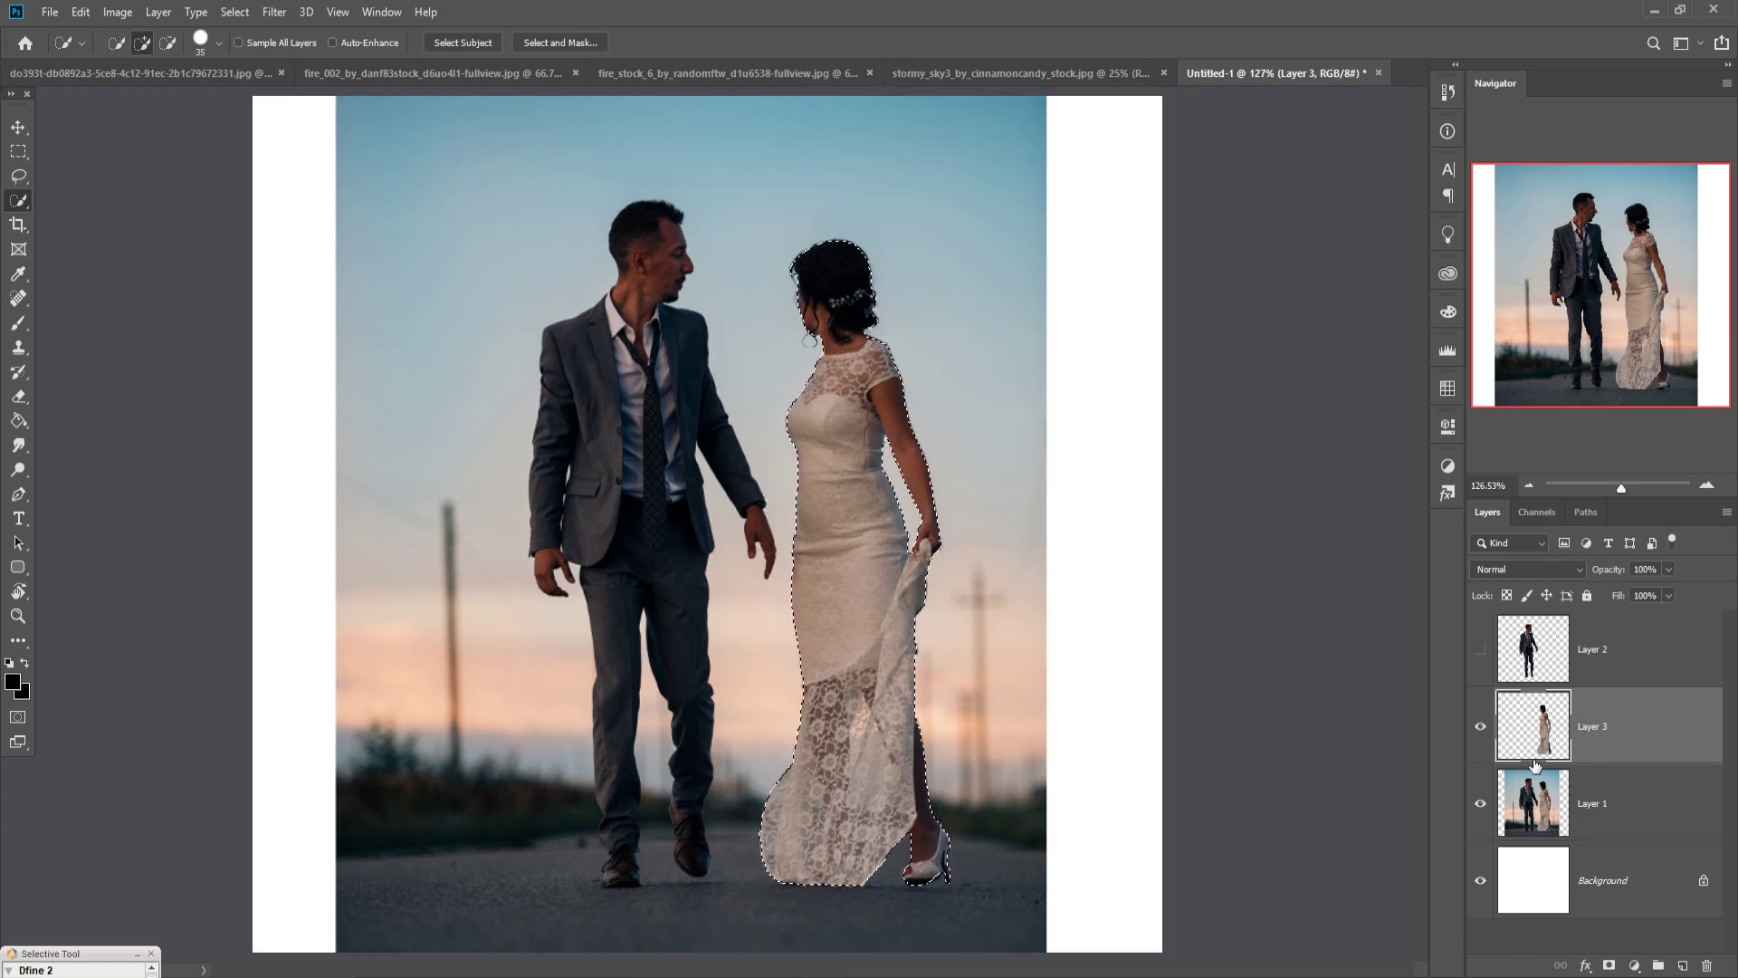
Expand the selection outward around the bride
left_click(235, 12)
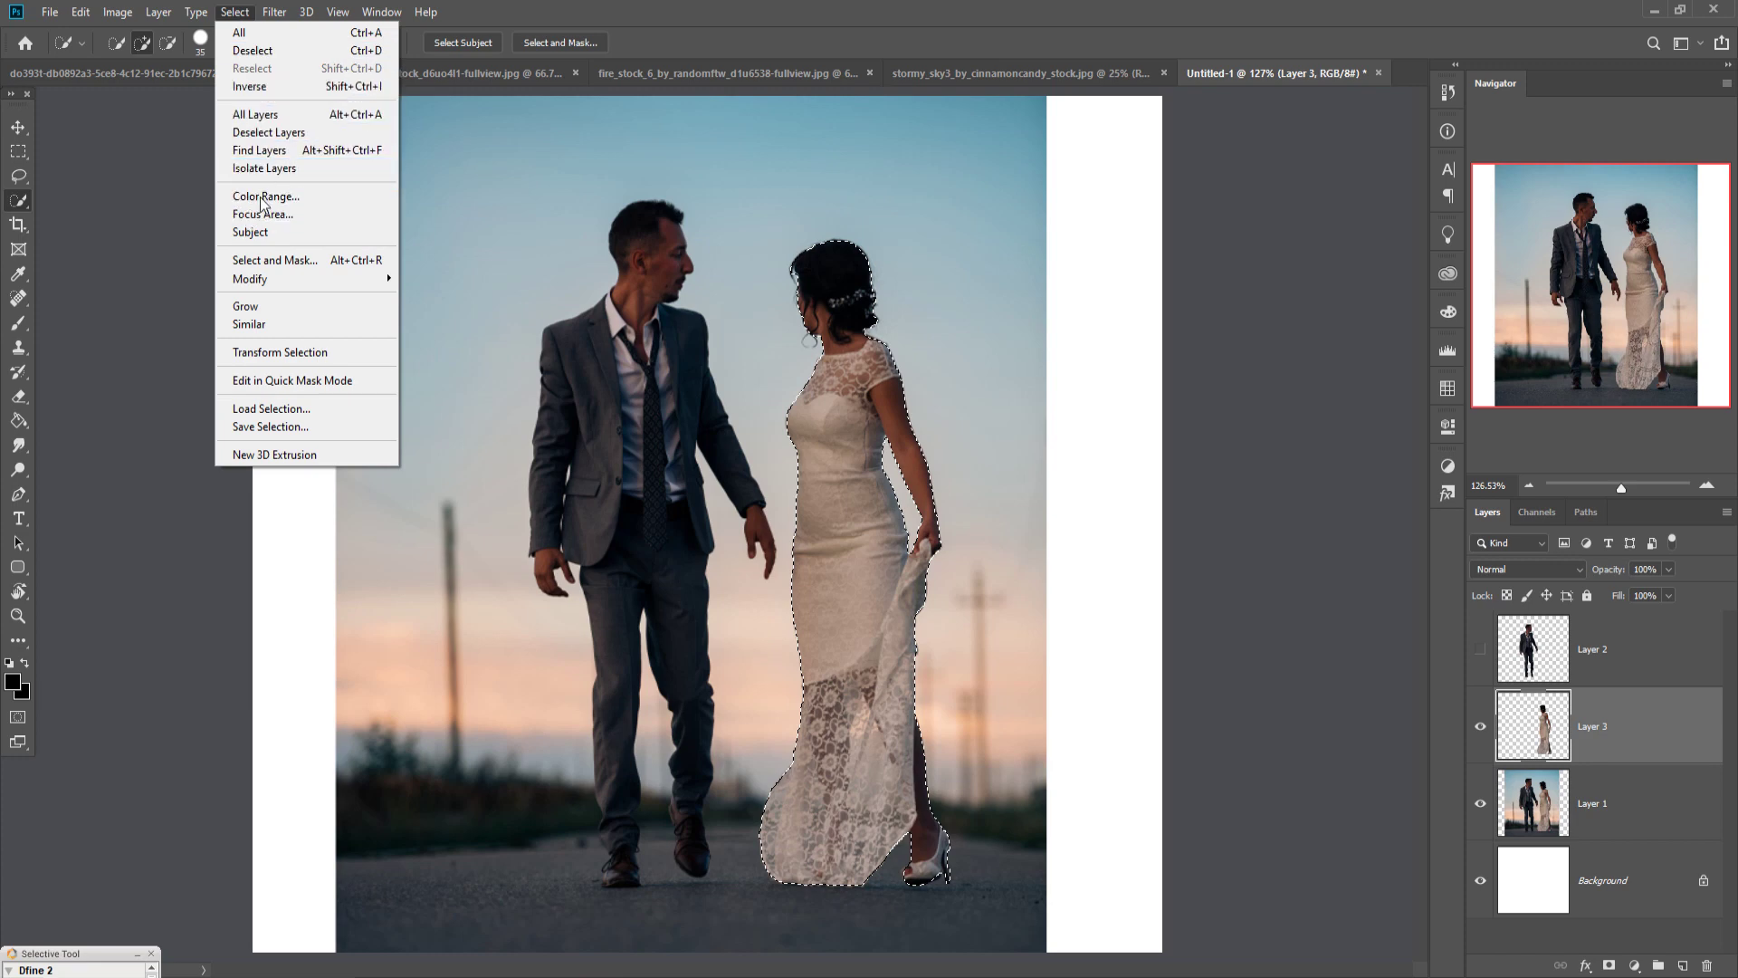
mouse_move(264, 278)
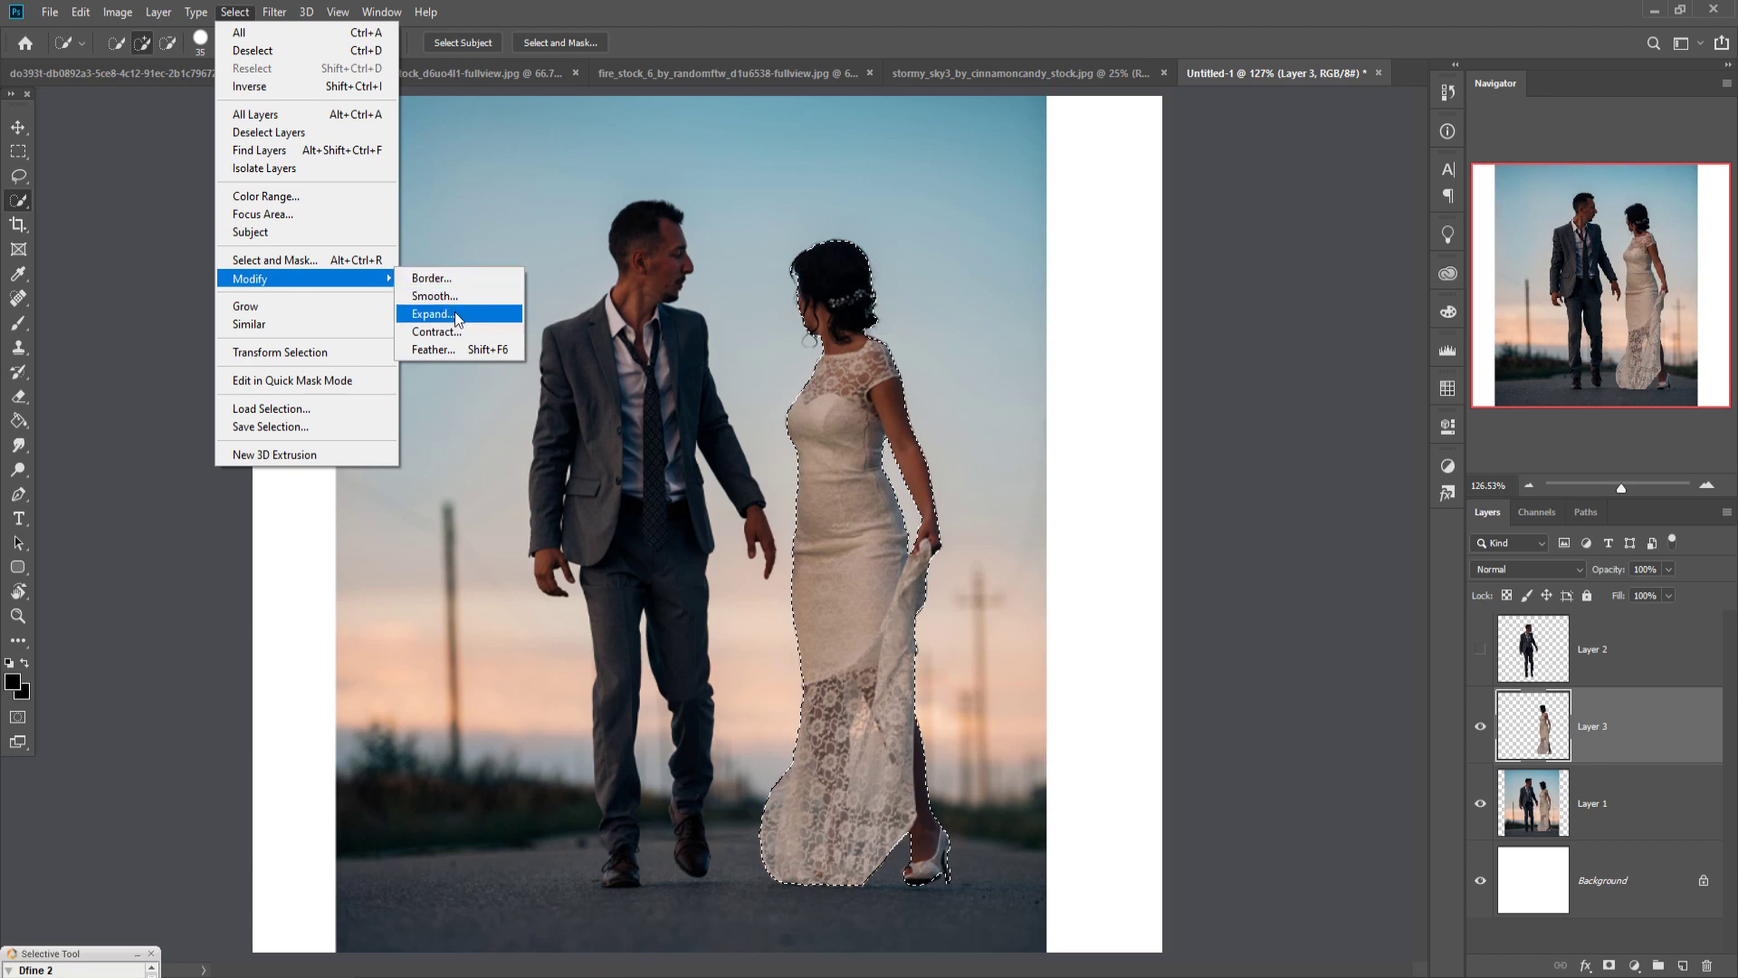
left_click(457, 314)
left_click(950, 314)
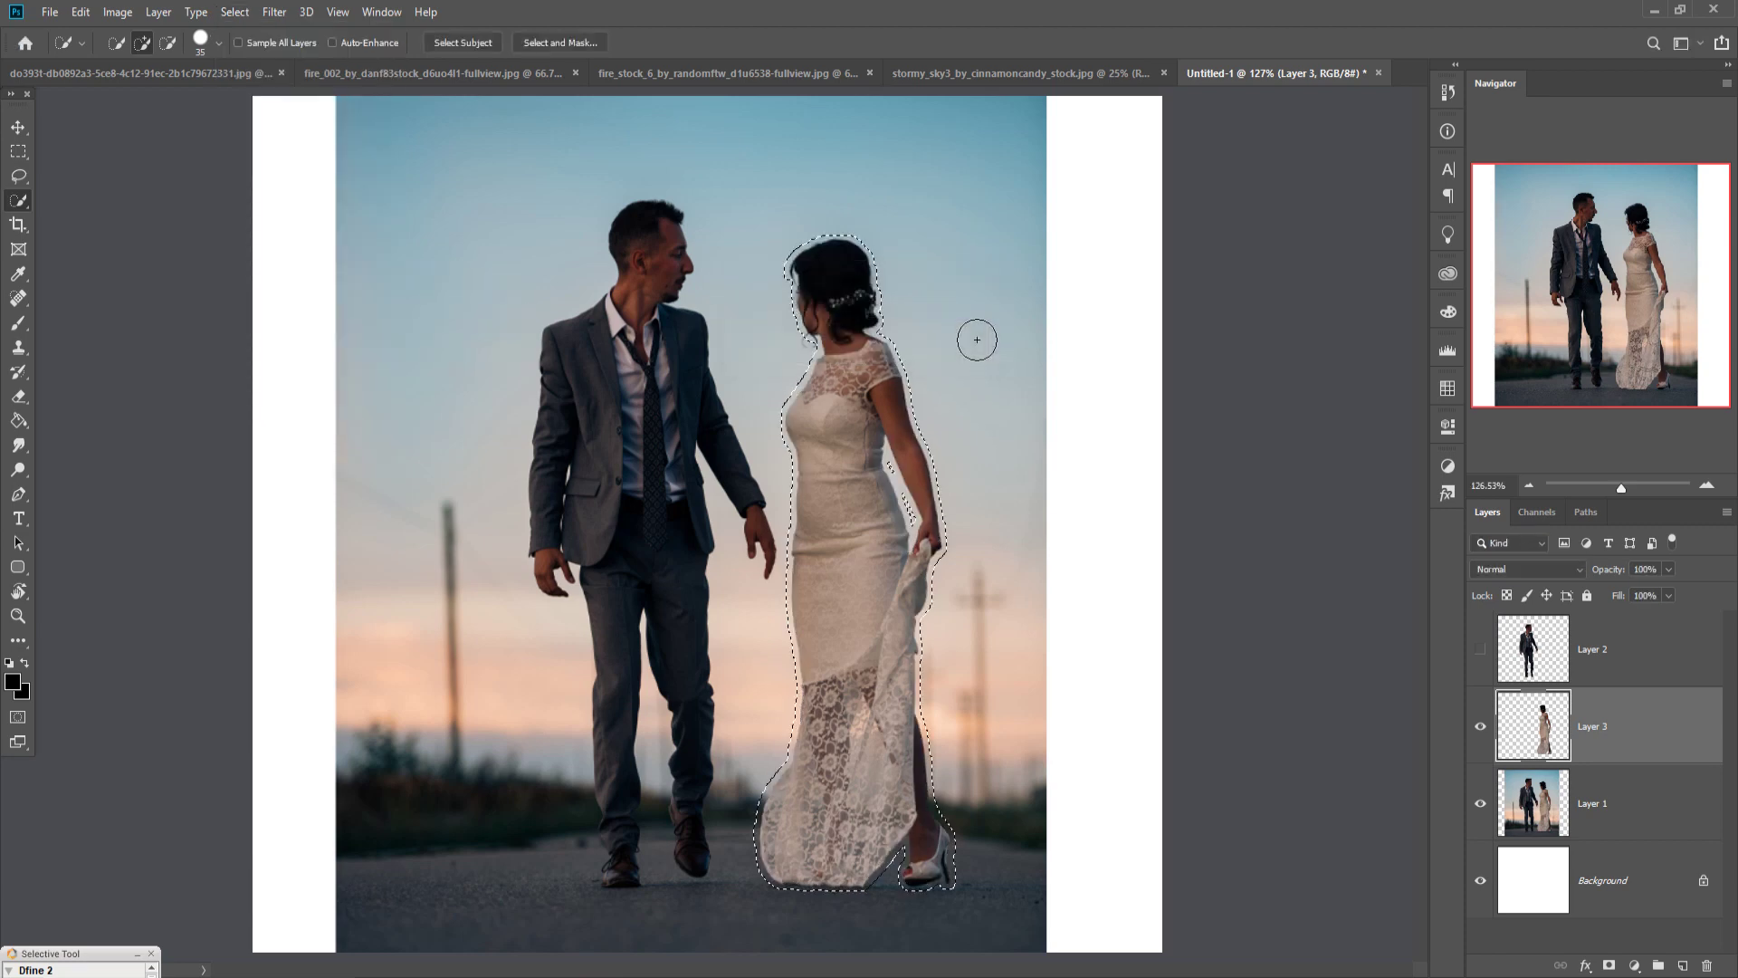
Try to fill the expanded selection with Content-Aware on the bride's cut-out layer
left_click(80, 12)
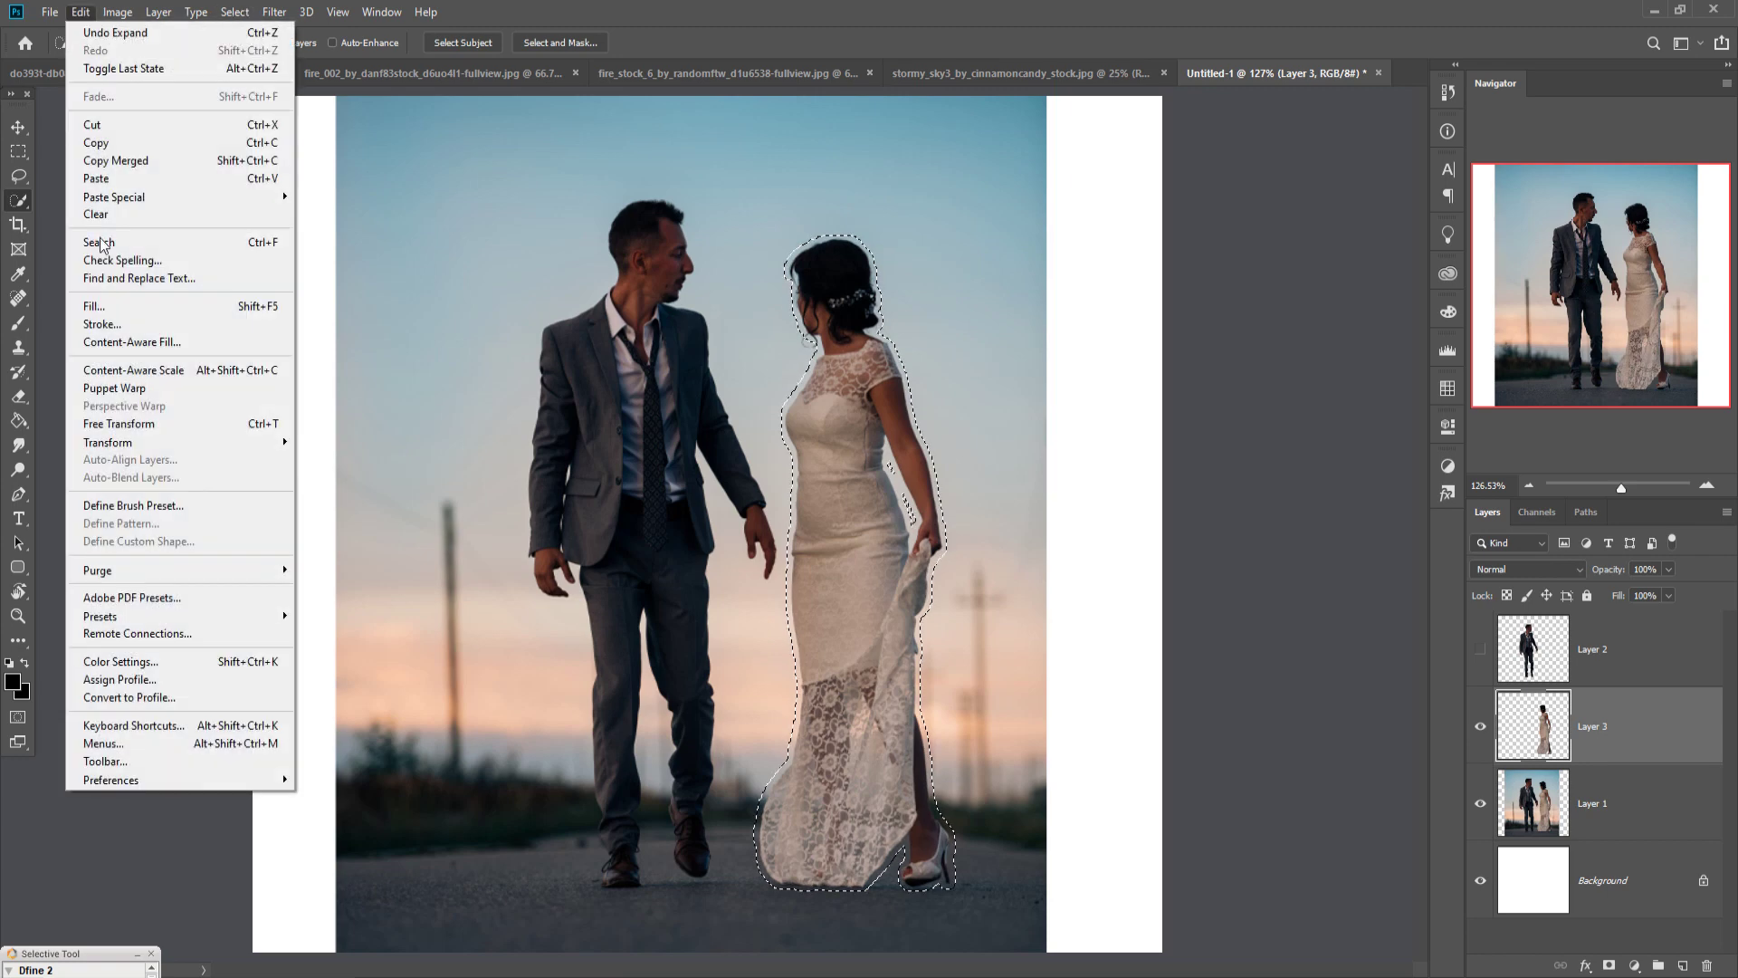
left_click(100, 296)
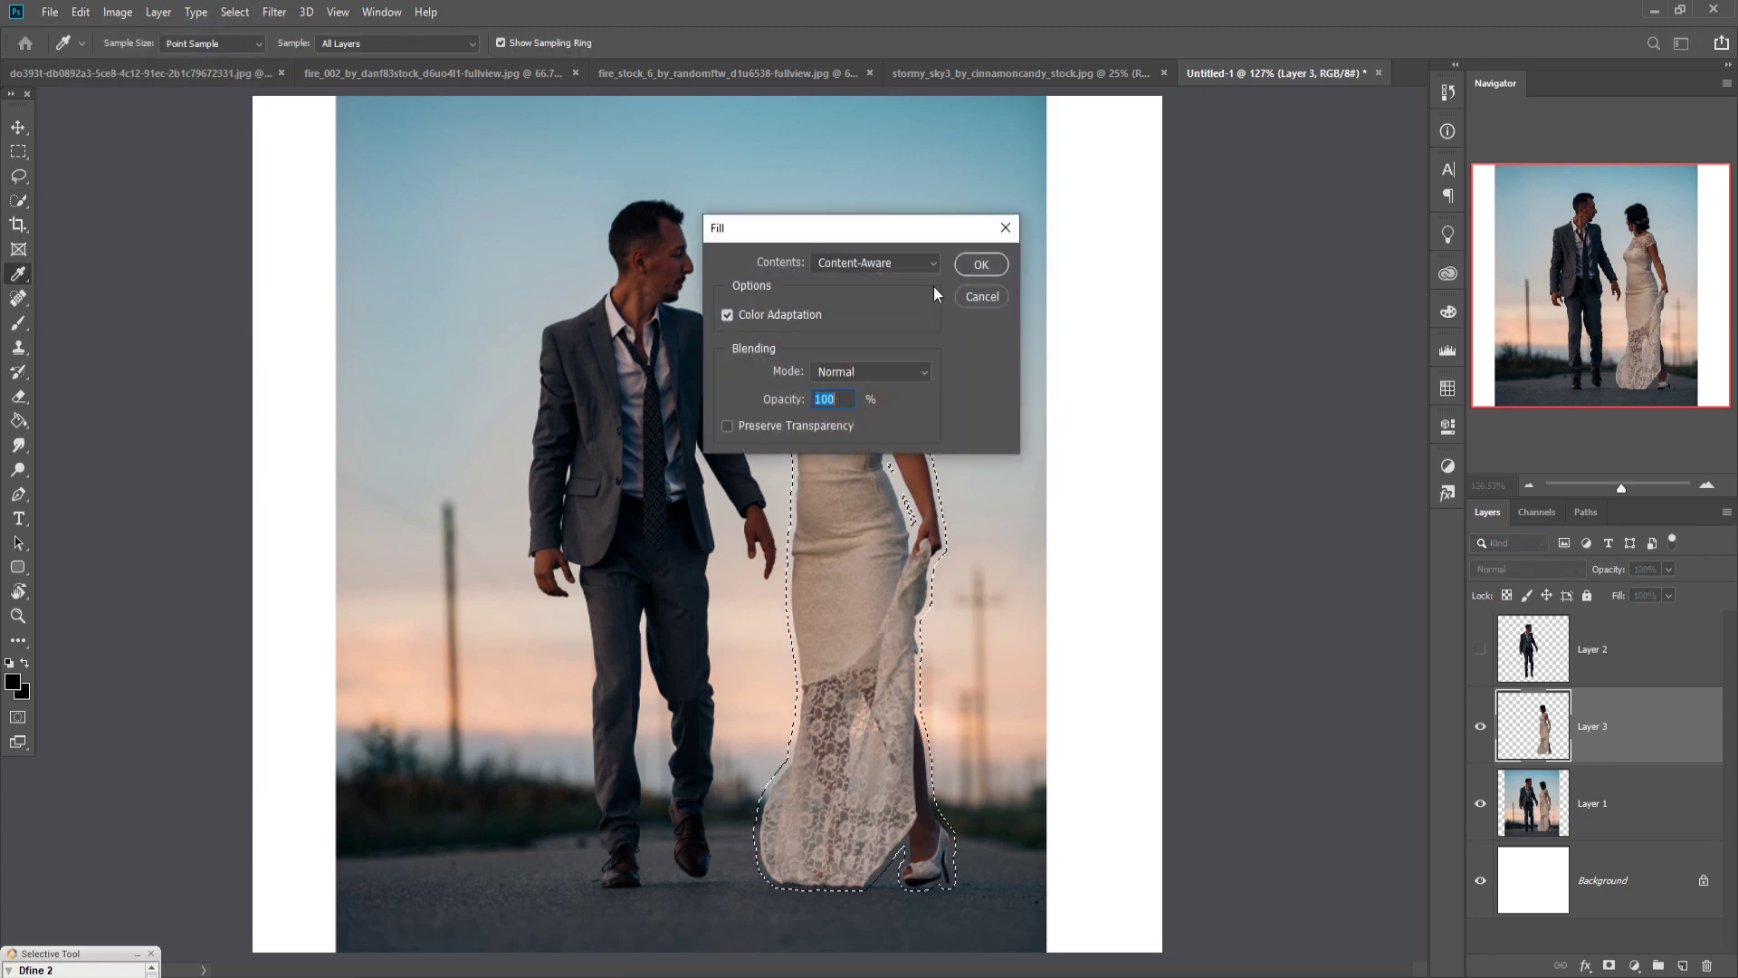
left_click(980, 264)
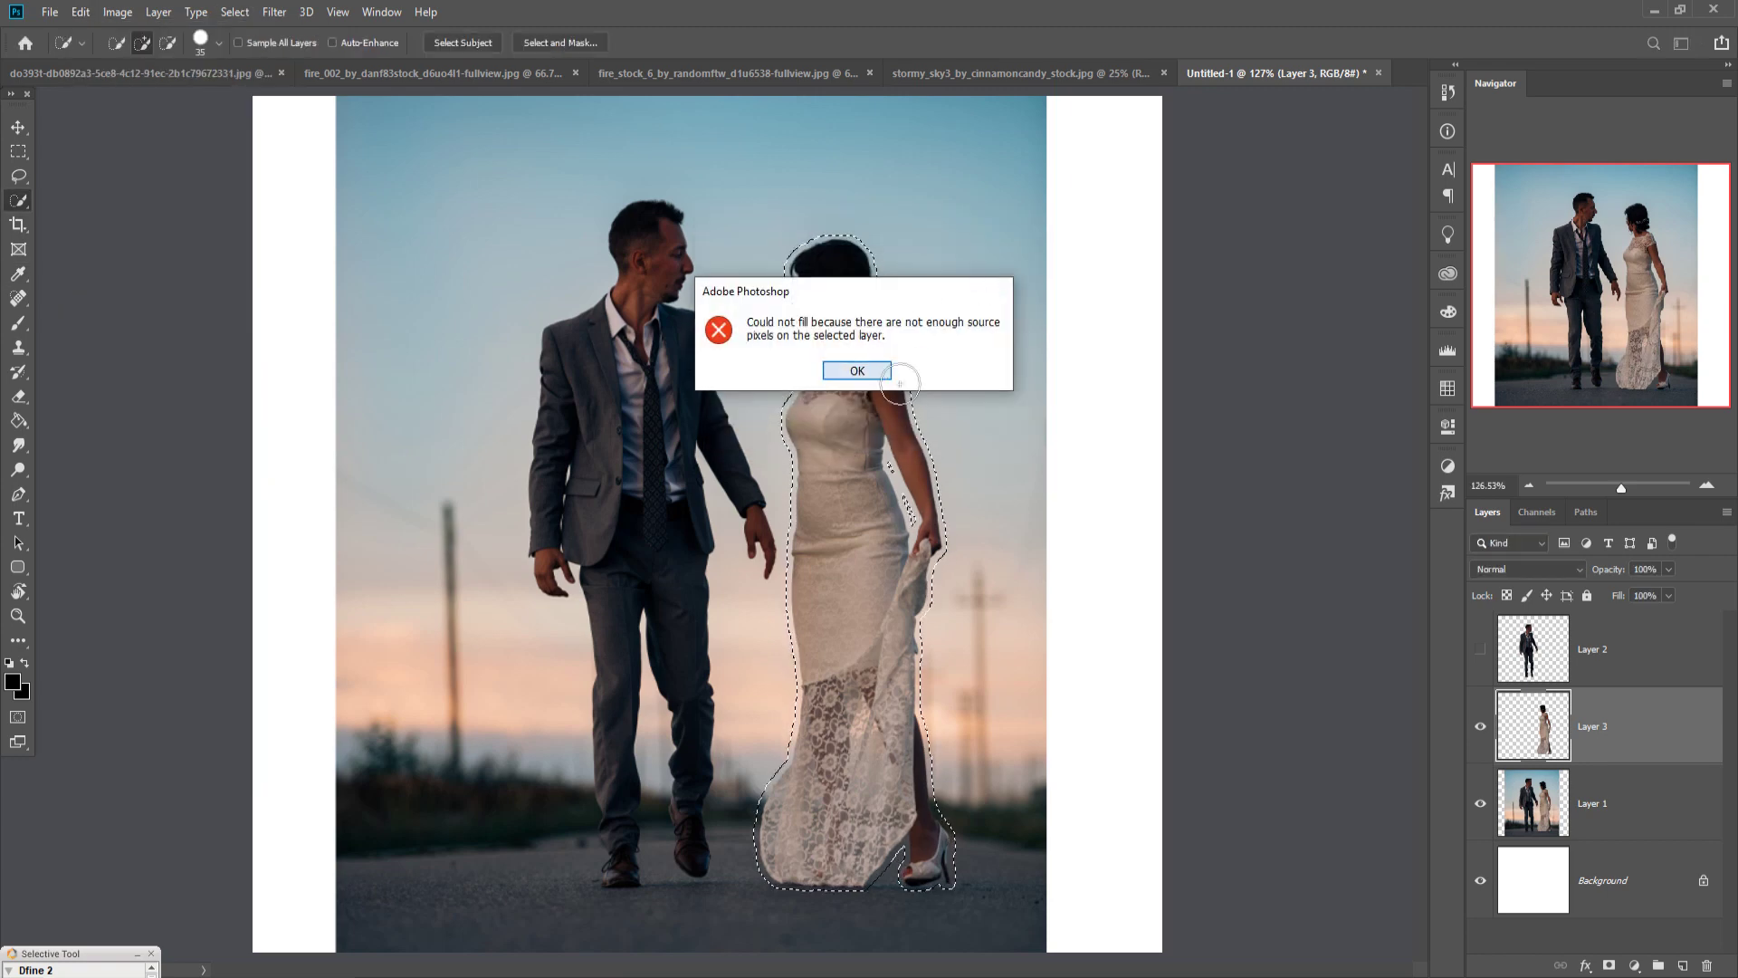
left_click(885, 373)
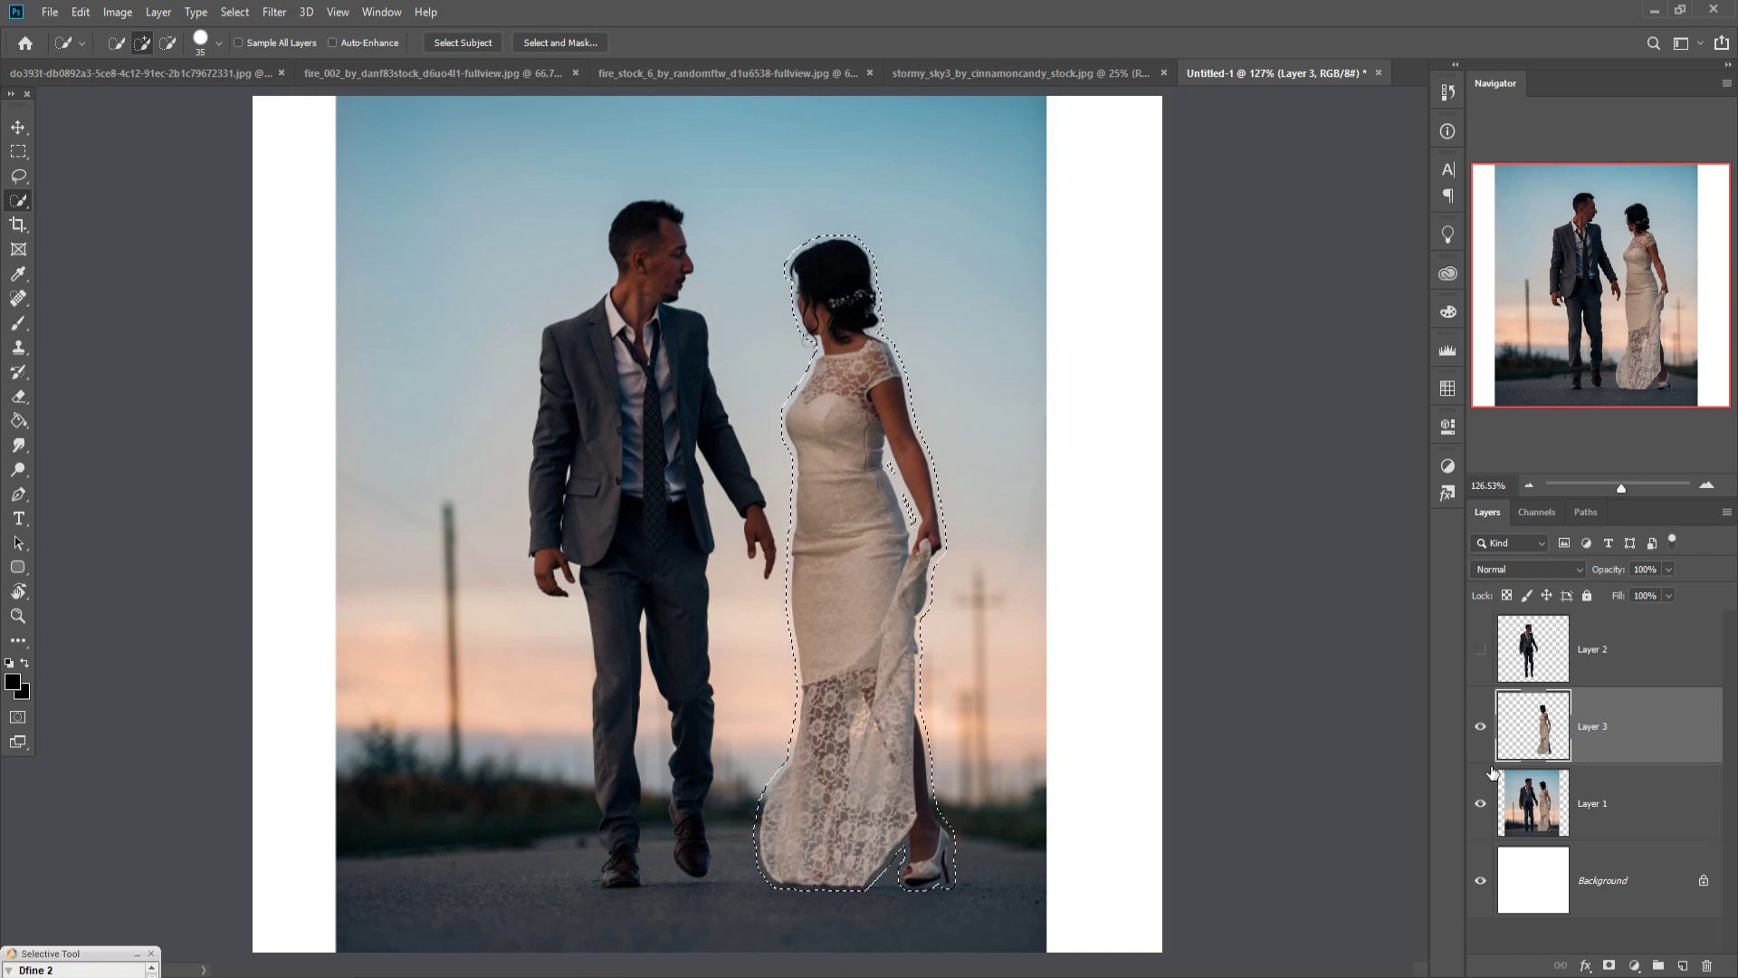
Hide the bride's cut-out layer and make the visible couple photo layer active
left_click(1481, 729)
left_click(1480, 802)
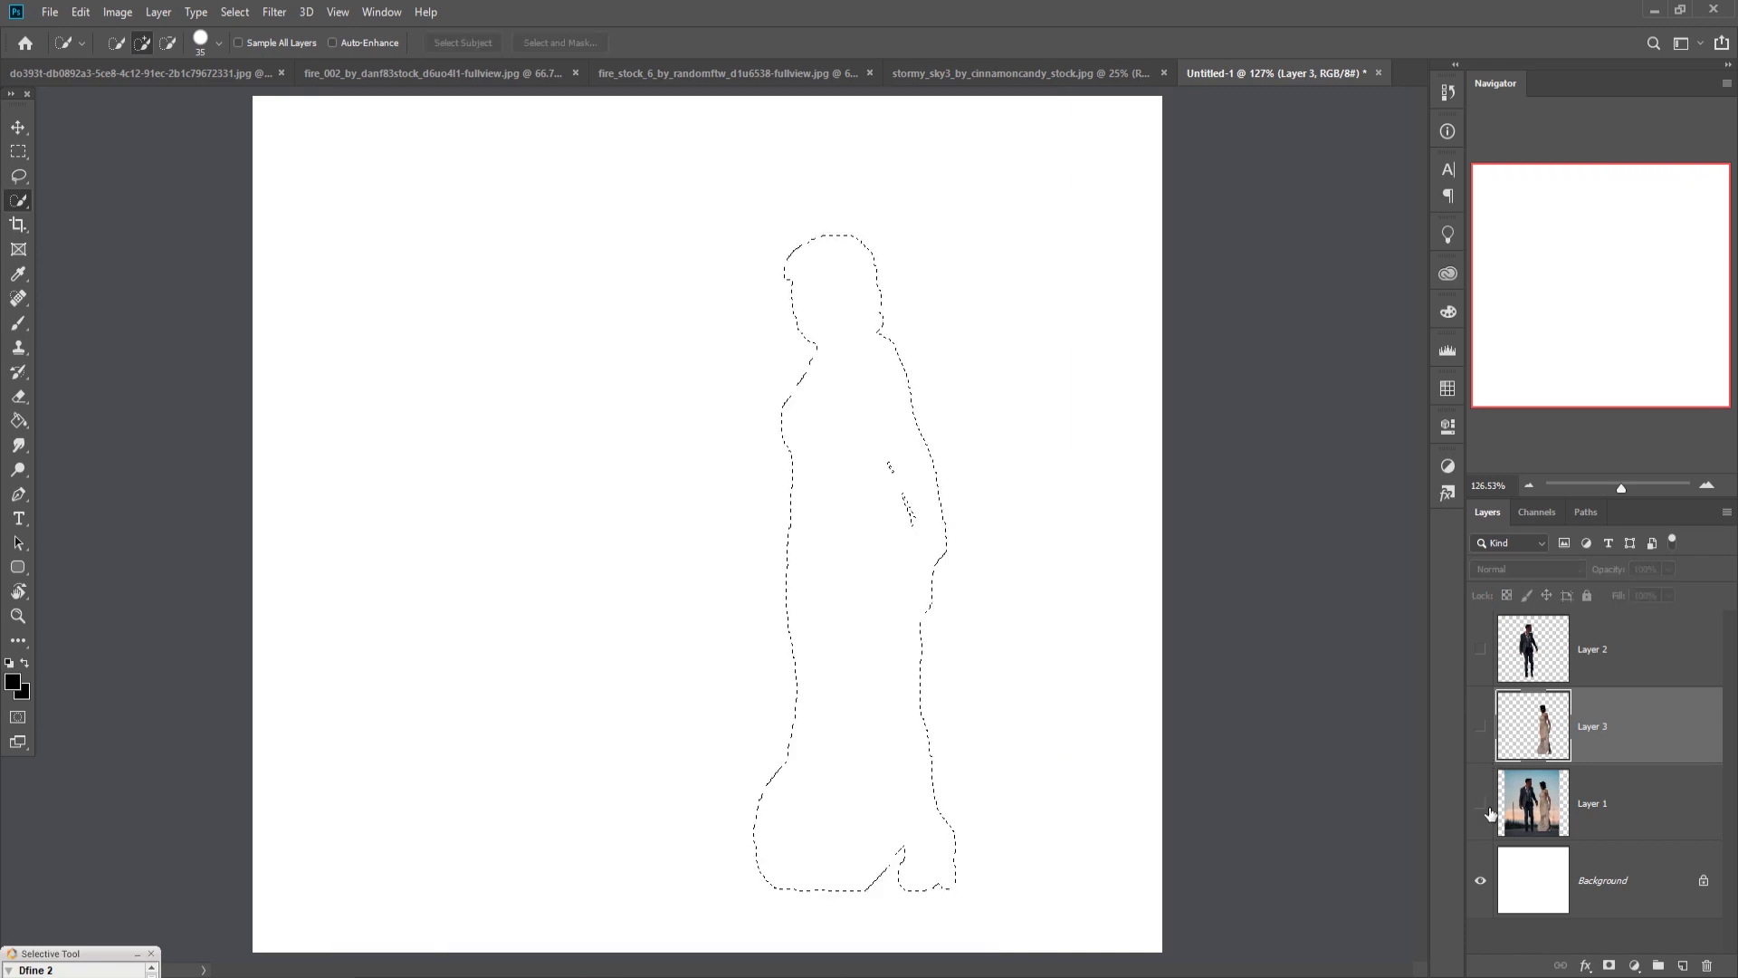
left_click(1481, 803)
left_click(1548, 815)
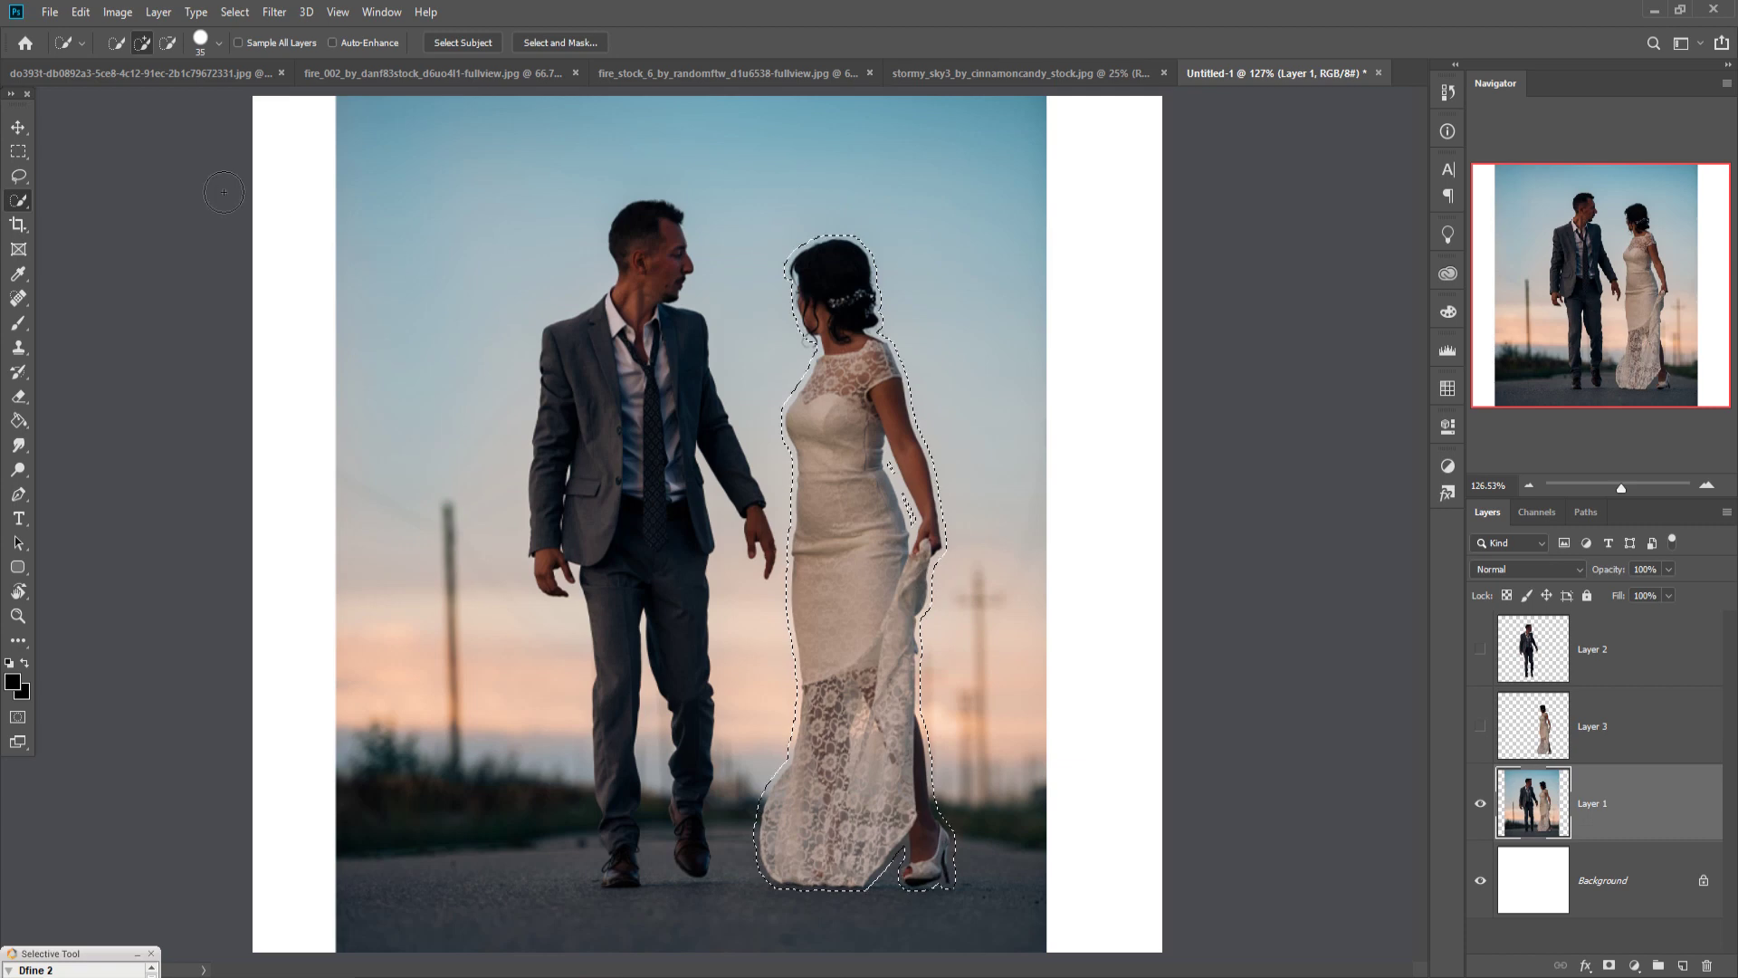
Fill the expanded bride selection with Content-Aware at 100% opacity on the couple photo layer, and deselect
left_click(81, 11)
left_click(110, 316)
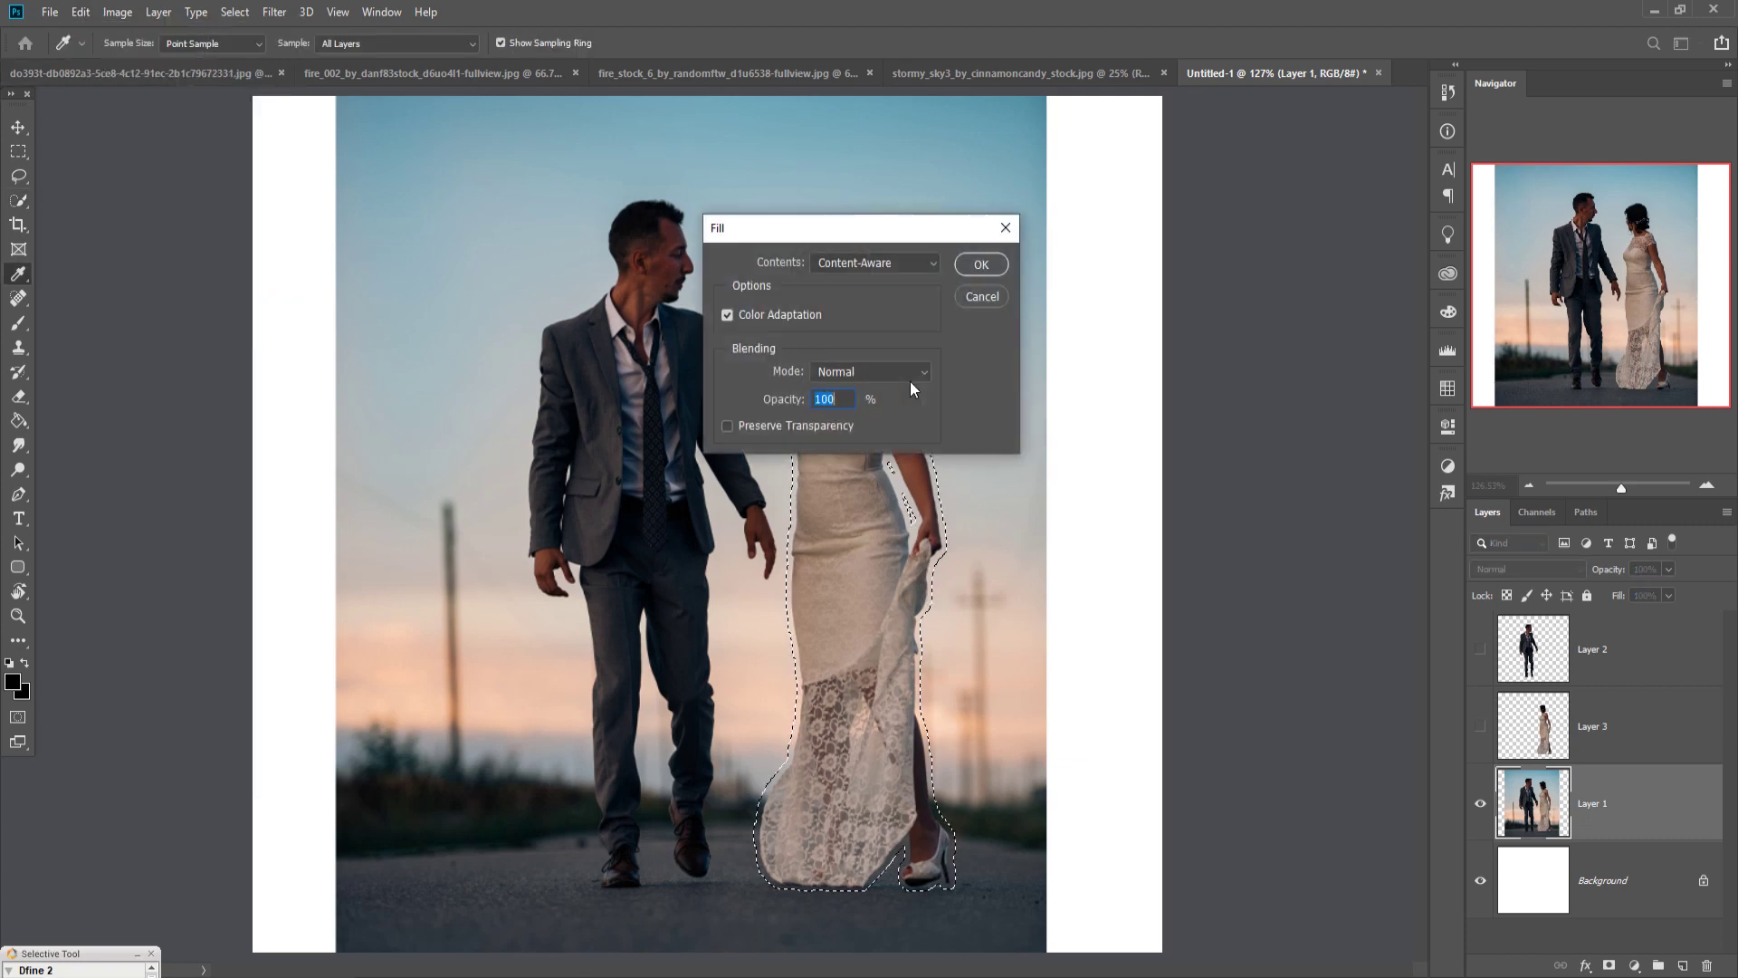
left_click(979, 263)
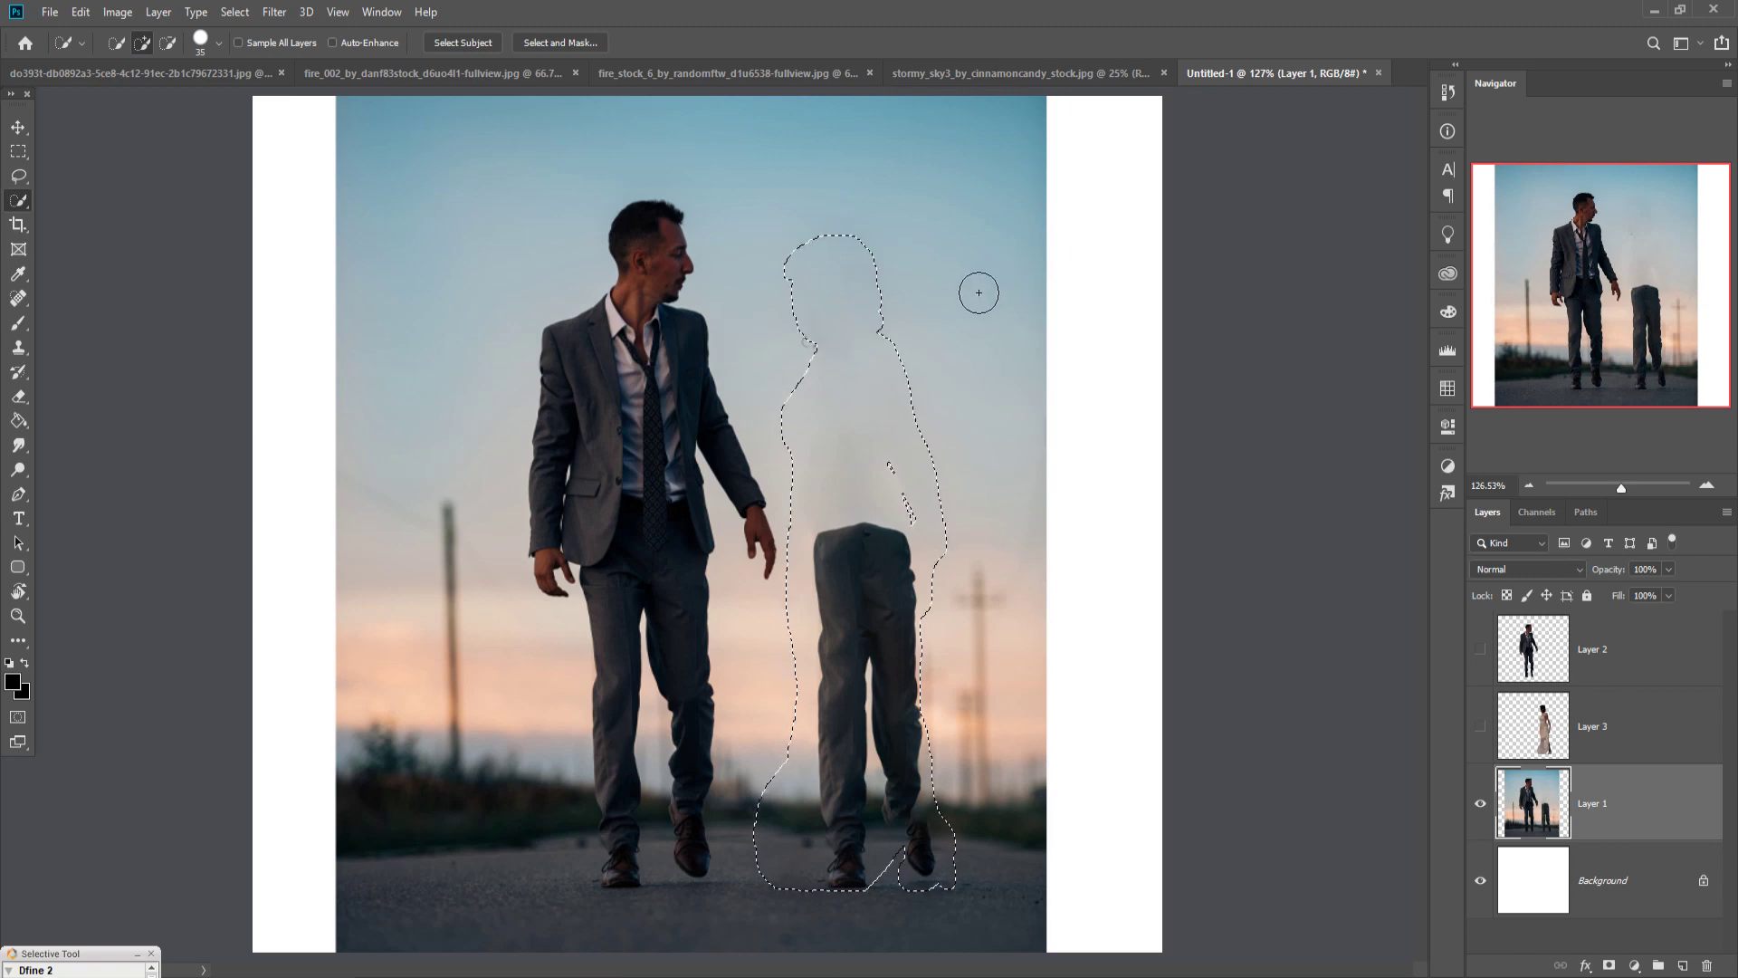
left_click(275, 12)
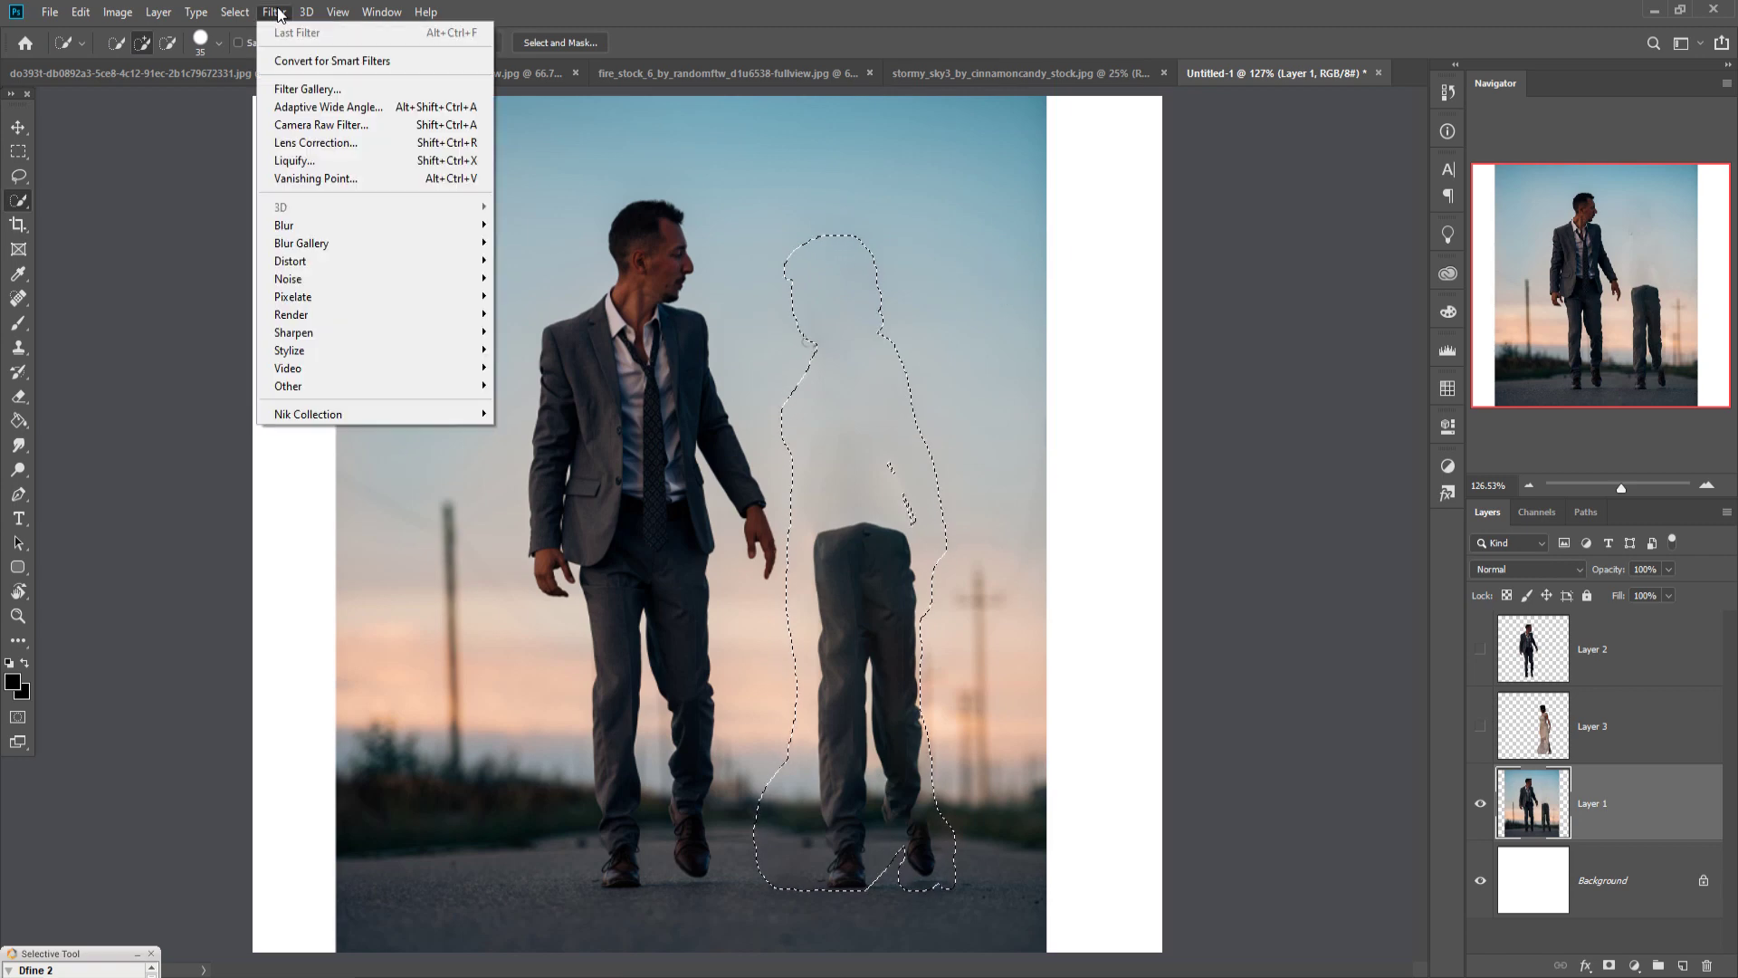
mouse_move(234, 11)
left_click(258, 51)
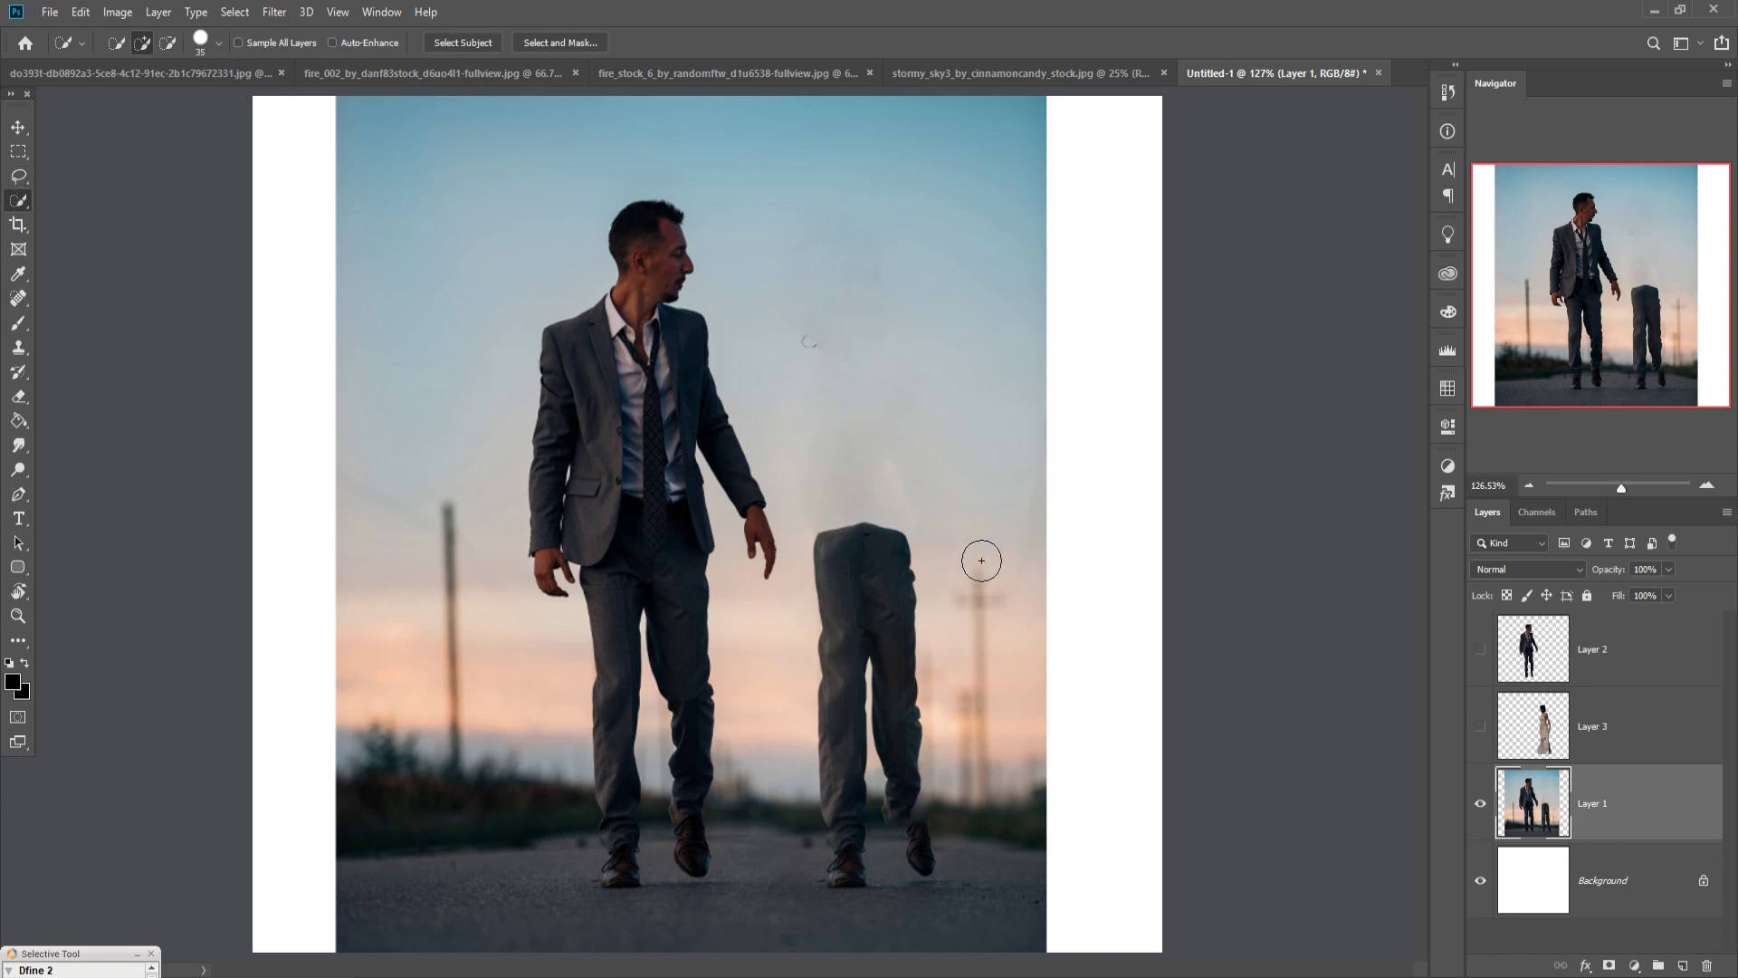
Test the Clone Stamp on the leftover shoes beside the man and raise its opacity to 100%
left_click(19, 349)
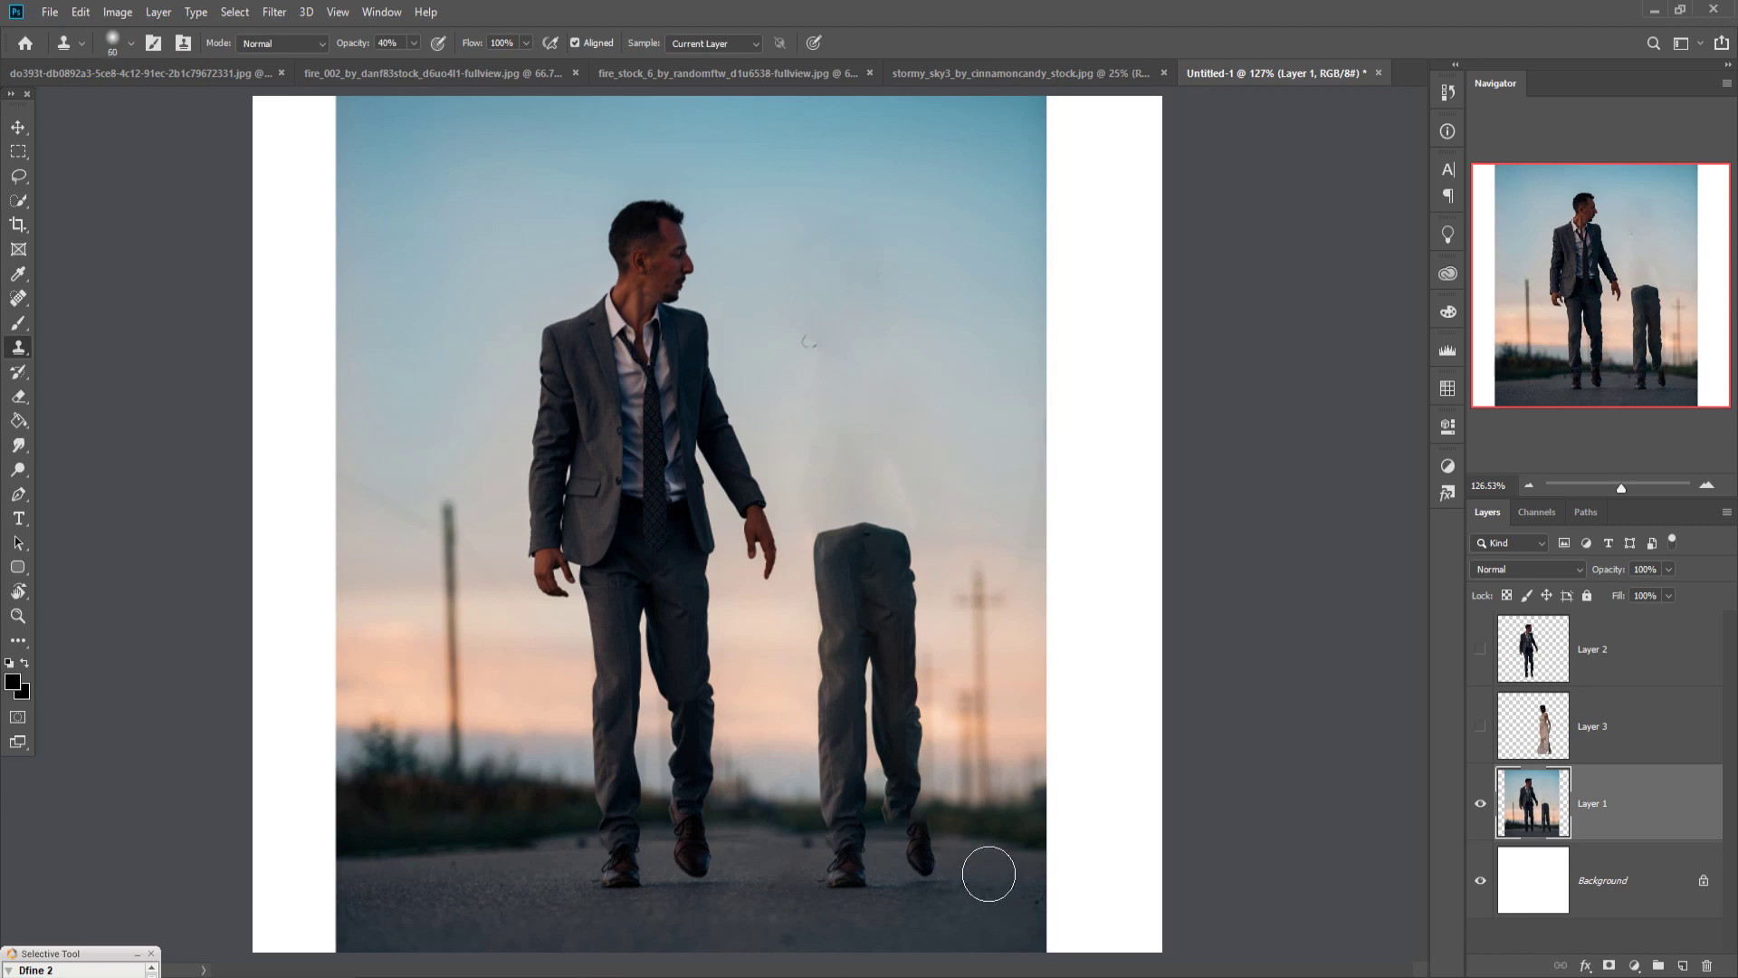
mouse_move(986, 873)
left_mouse_down()
mouse_move(866, 881)
mouse_move(910, 882)
left_mouse_up()
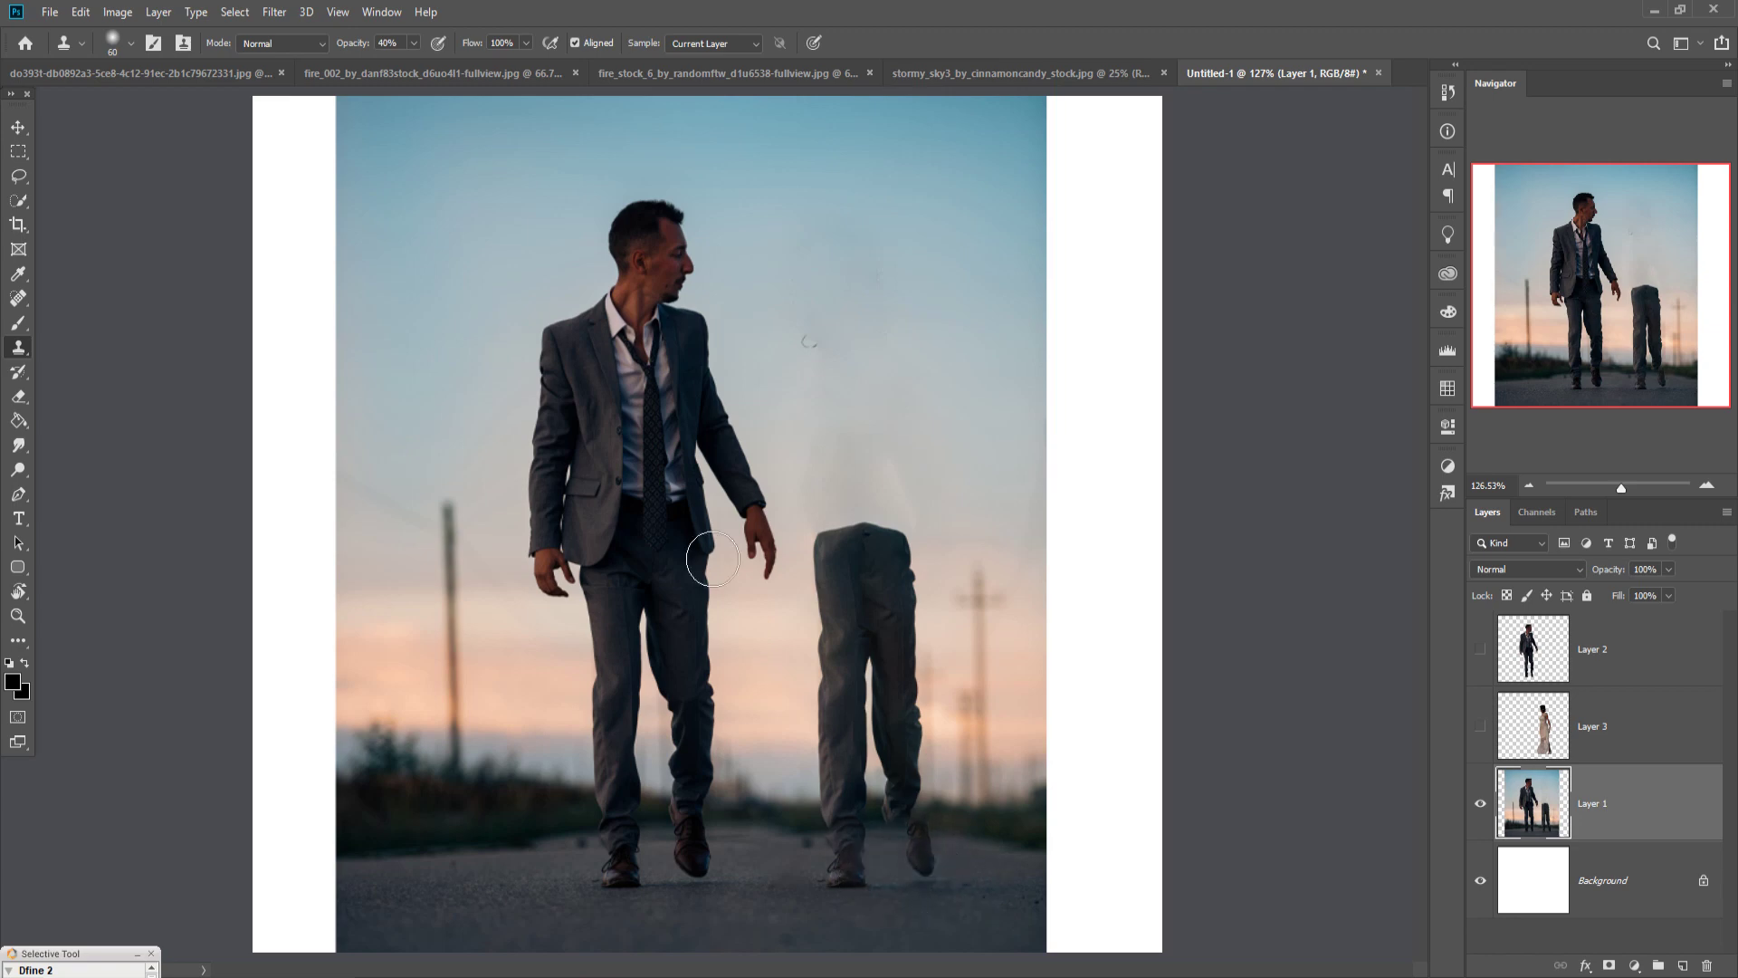
left_click(413, 44)
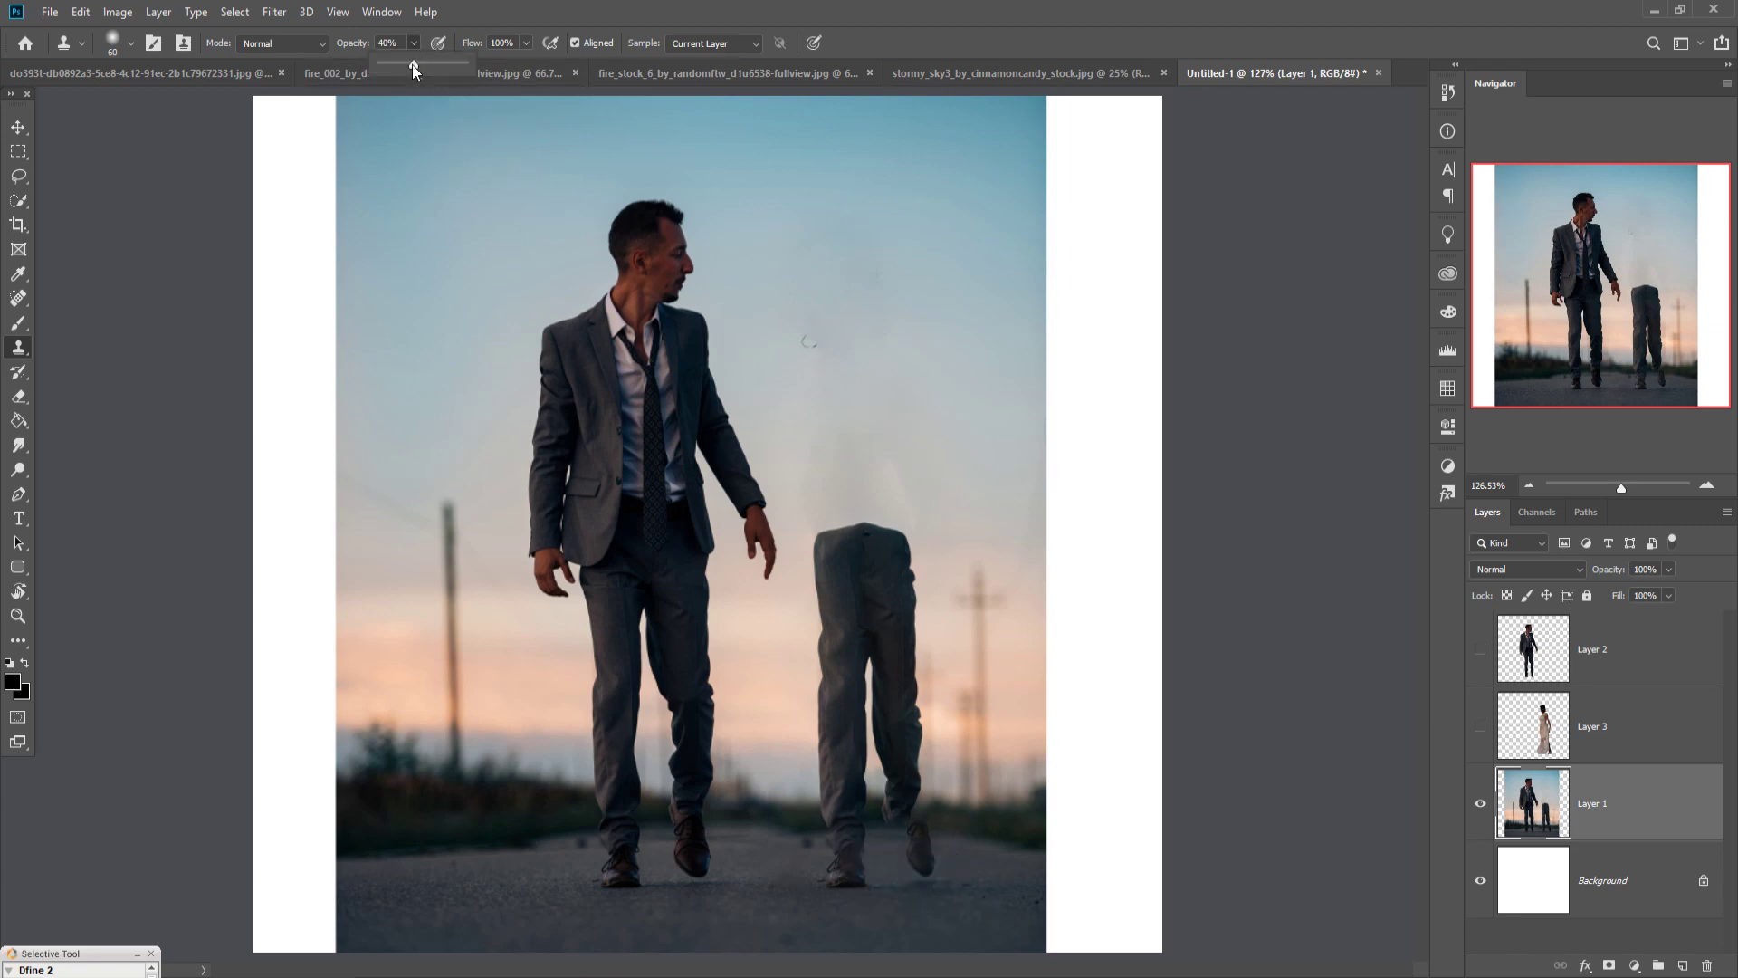
Try to clone road texture over the leftover shoes, and undo the clone strokes
left_click(986, 923, "alt")
mouse_move(974, 880)
left_mouse_down()
mouse_move(870, 886)
mouse_move(946, 888)
mouse_move(880, 888)
mouse_move(907, 853)
mouse_move(858, 854)
mouse_move(959, 863)
mouse_move(851, 896)
left_mouse_up()
left_click(960, 874, "alt")
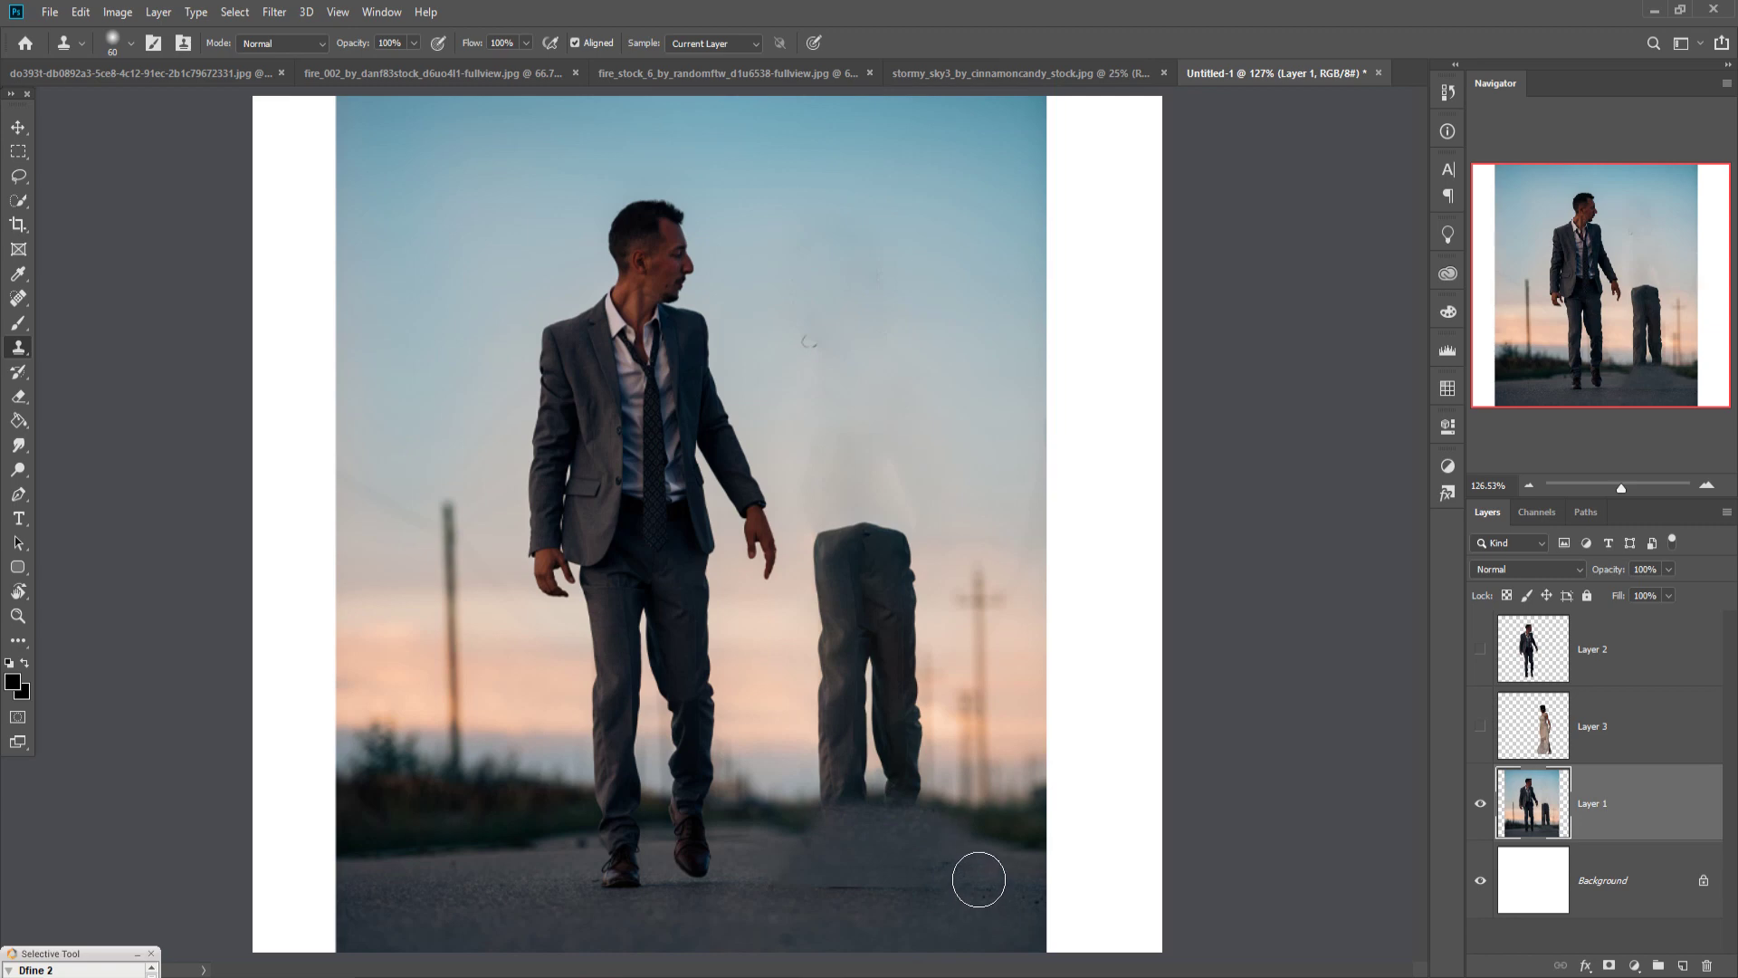
key("ctrl+z")
key("ctrl+z")
key("ctrl+z")
key("ctrl+z")
key("ctrl+z")
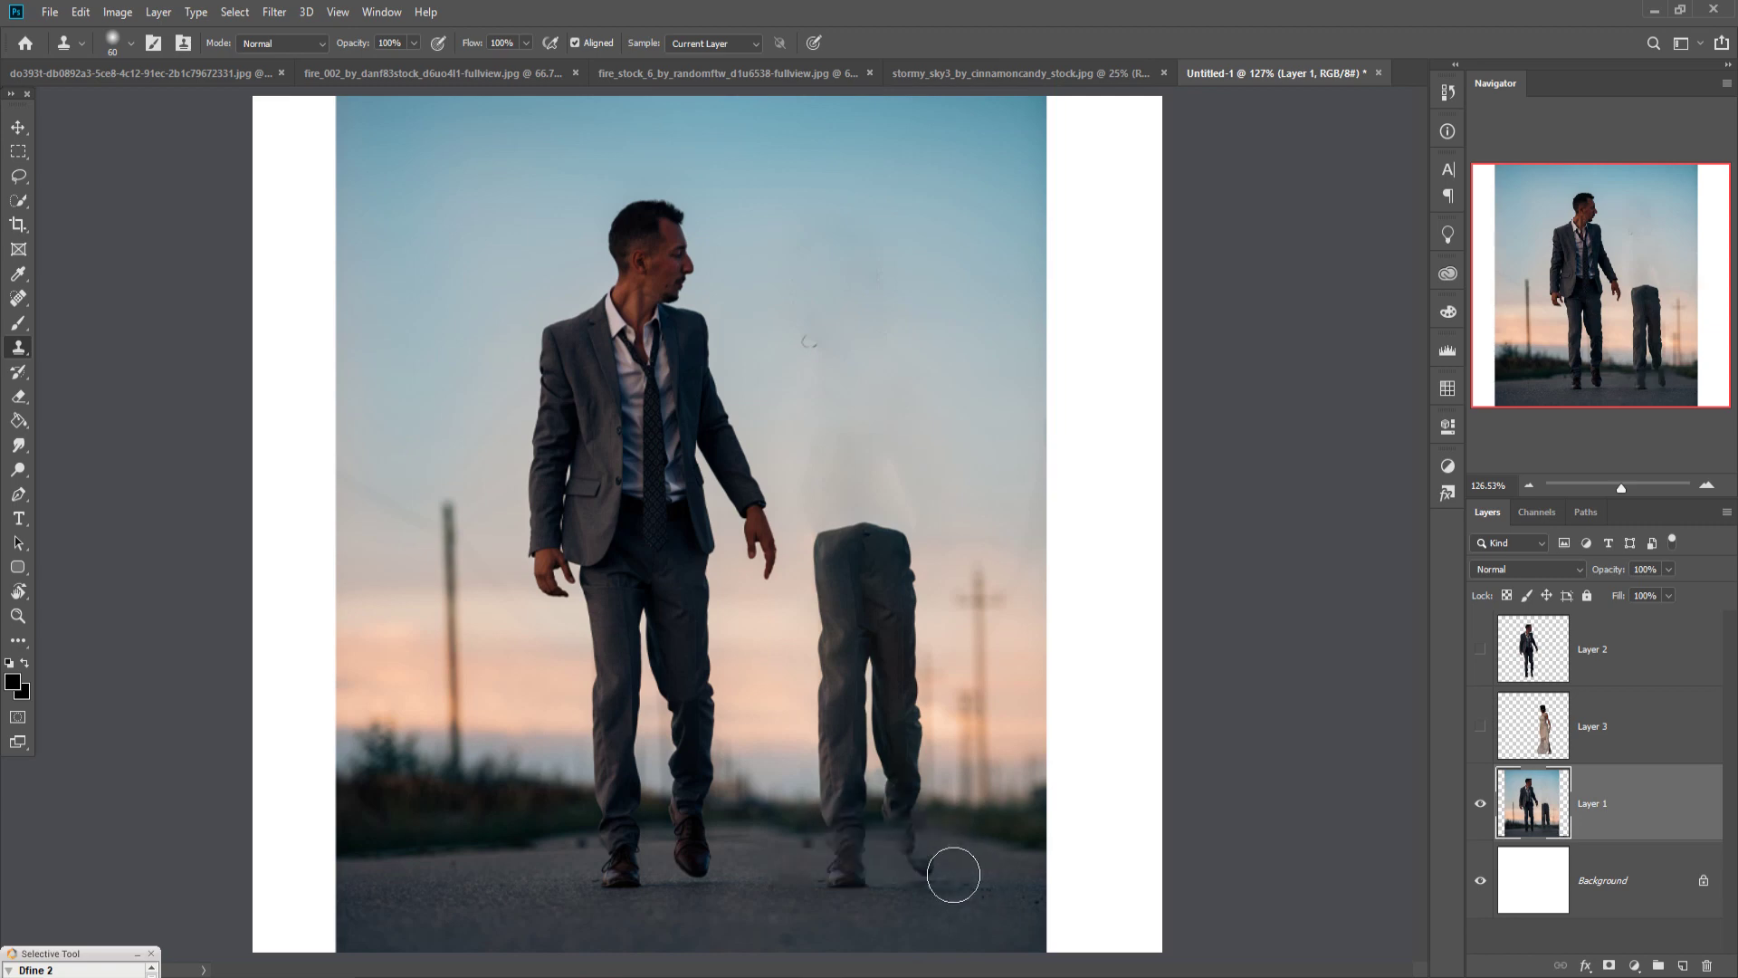
key("ctrl+z")
Clone road and roadside grass over the leftover shoes and trouser hems beside the man
left_click(985, 922, "alt")
mouse_move(916, 876)
left_mouse_down()
mouse_move(904, 897)
mouse_move(850, 897)
left_mouse_up()
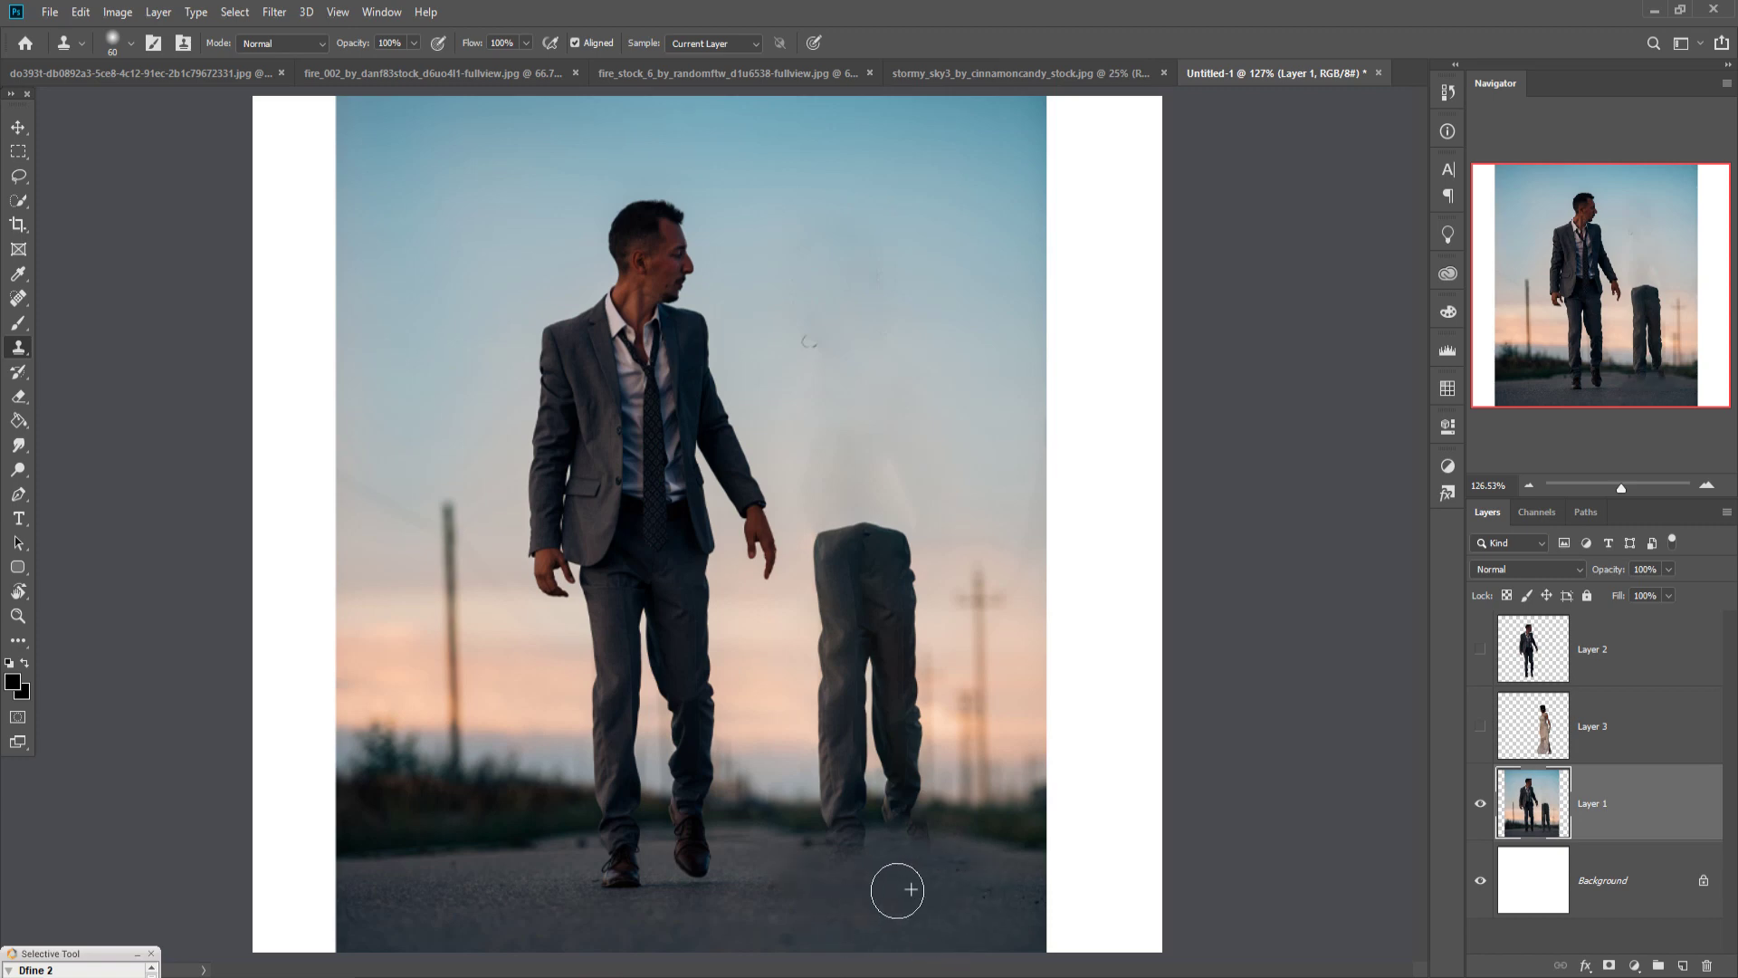
mouse_move(896, 889)
left_mouse_down()
mouse_move(946, 885)
mouse_move(855, 884)
mouse_move(946, 890)
left_mouse_up()
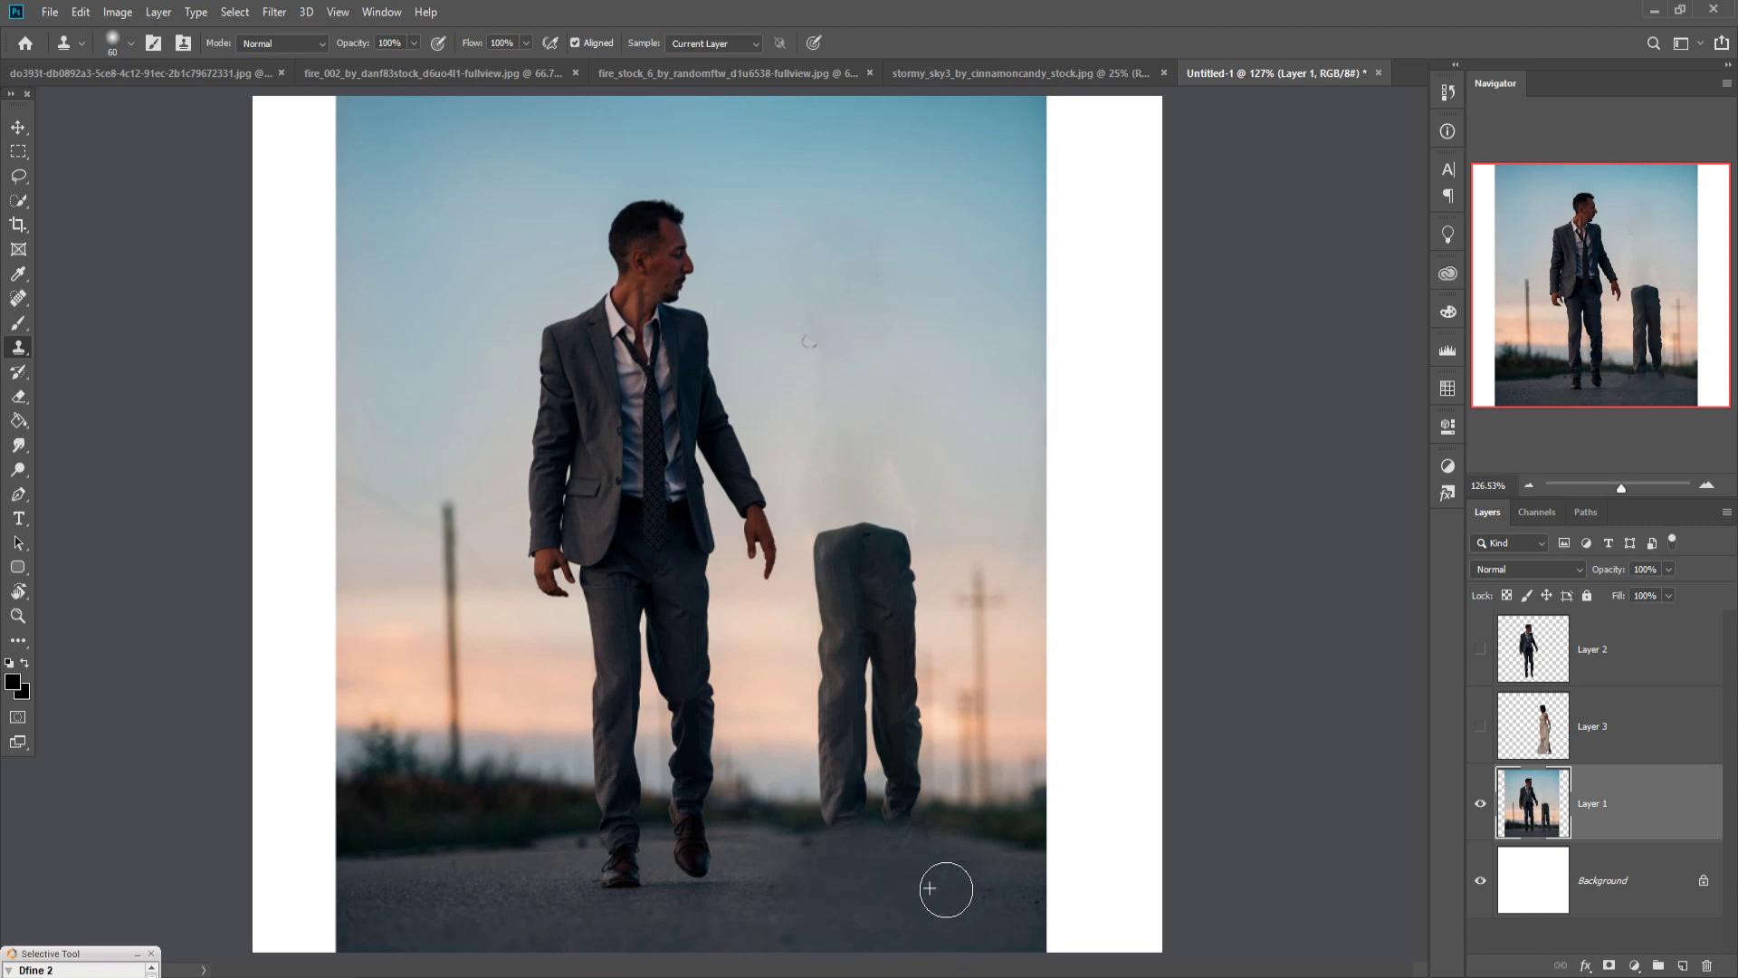
left_click(1014, 825, "alt")
left_click_drag(972, 842, 823, 838)
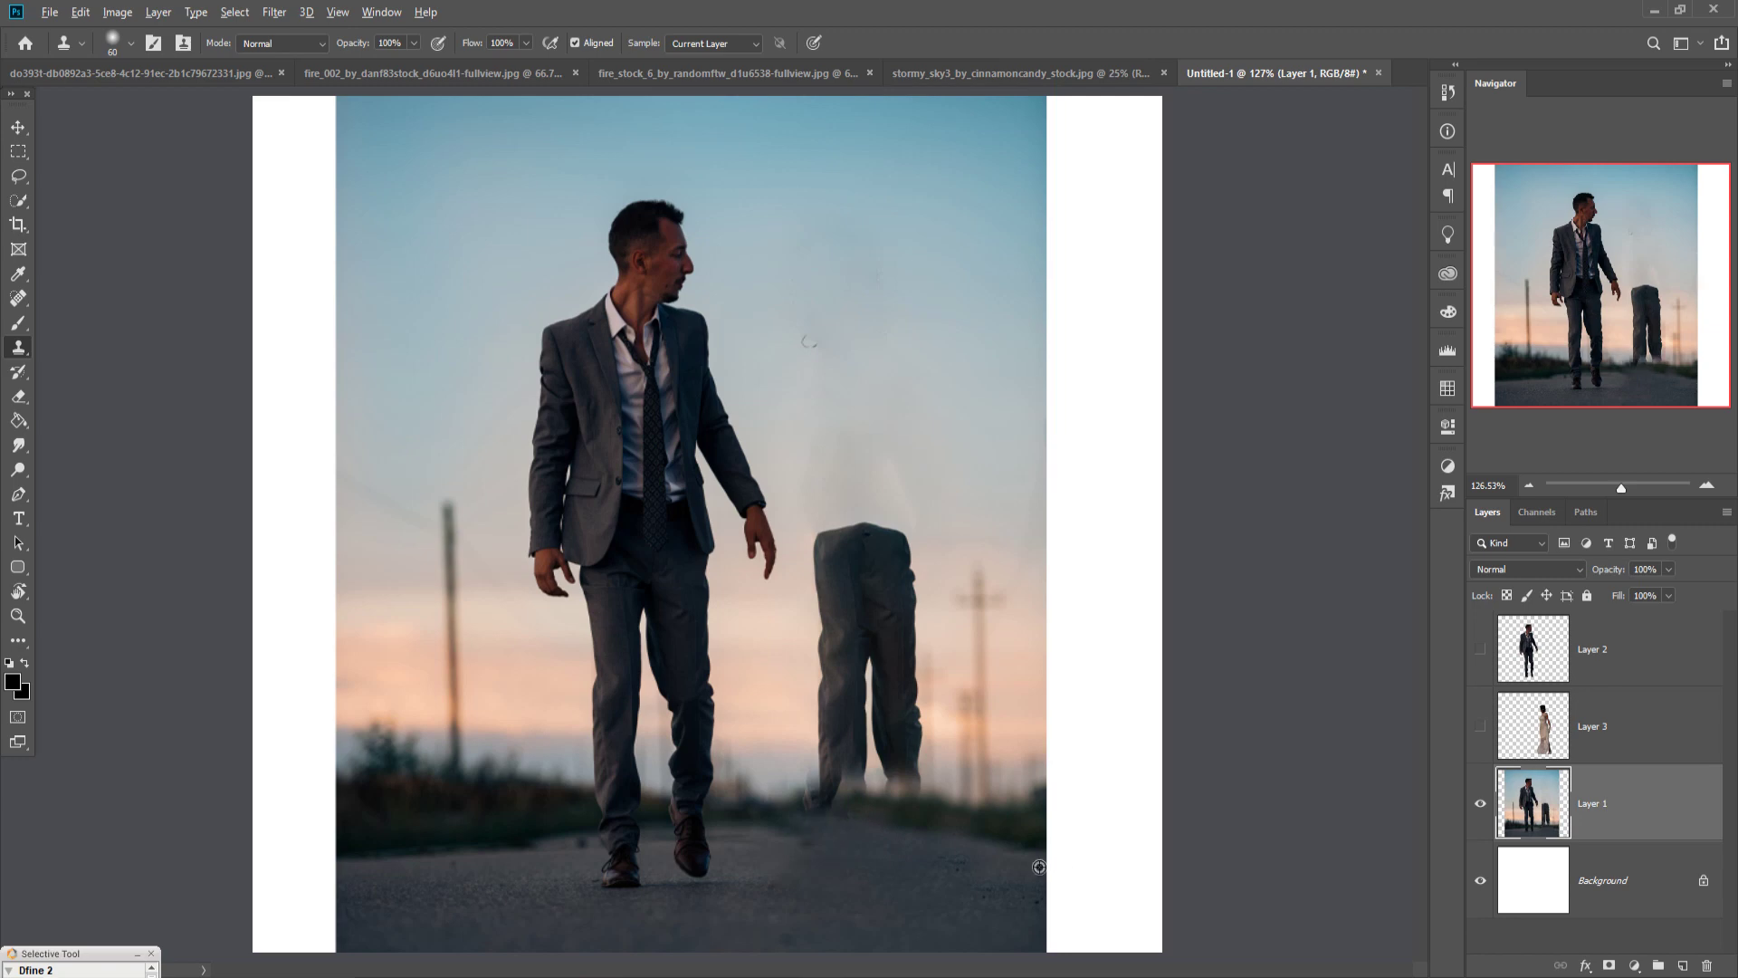
left_click_drag(938, 849, 802, 842)
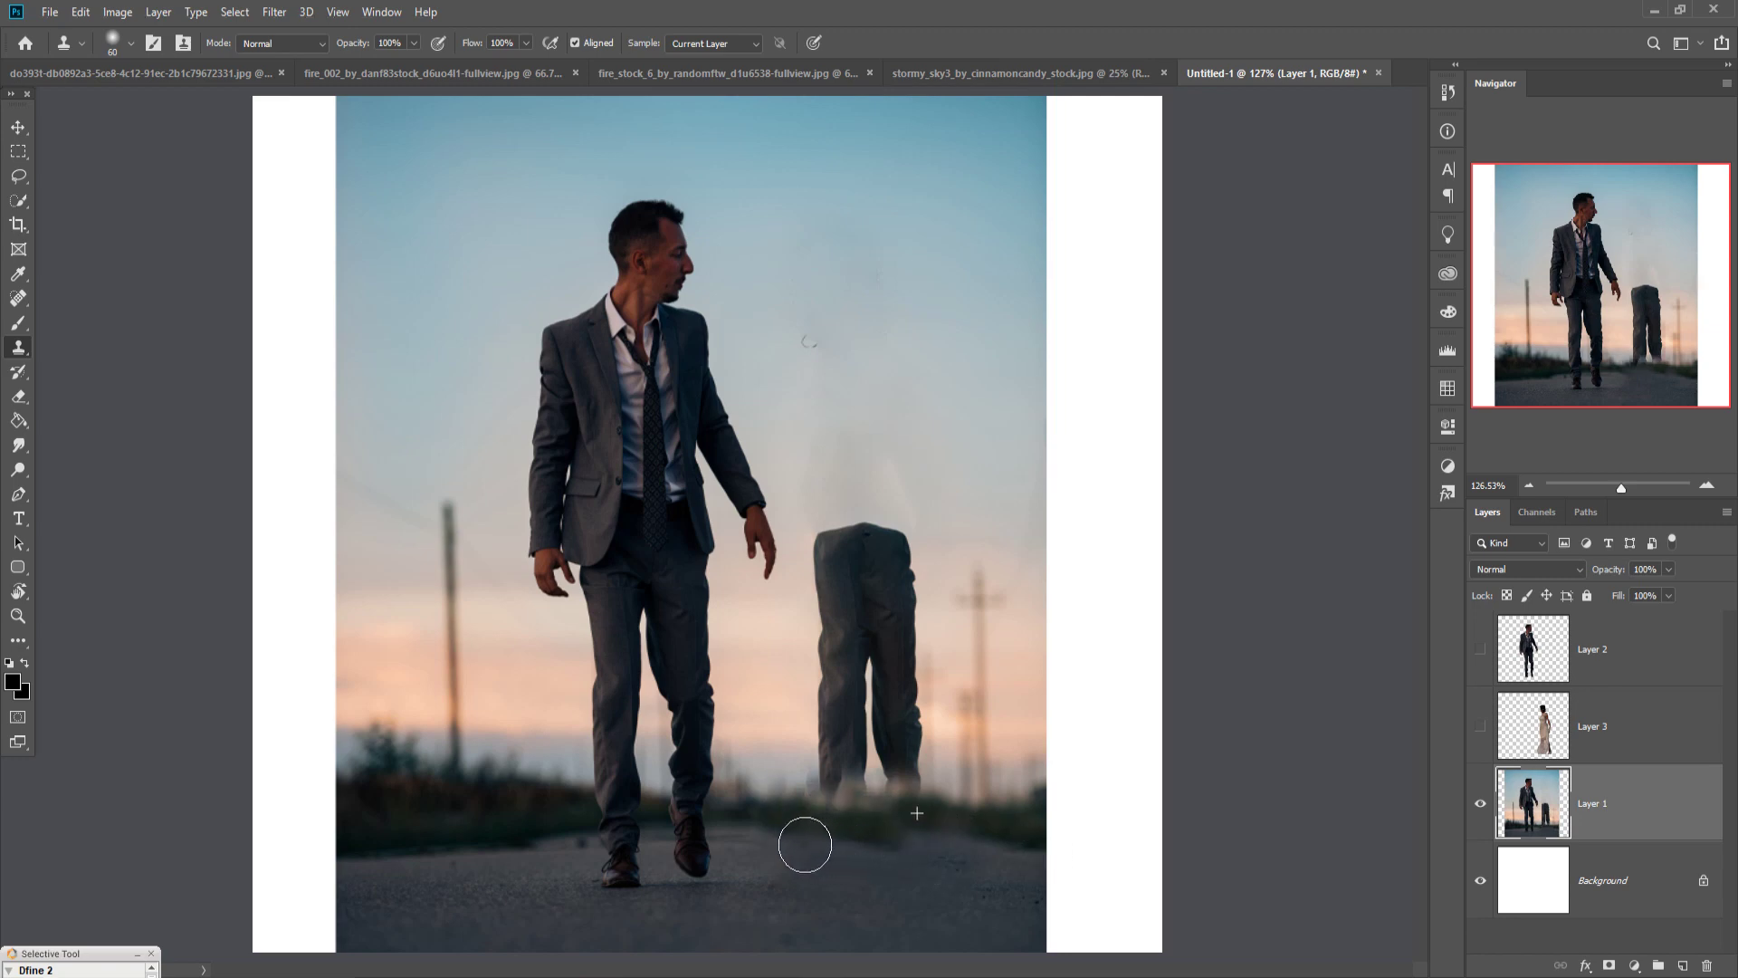
Clone foreground road texture across the patched ground below the leftover trousers to even out the surface
mouse_move(925, 889)
left_mouse_down()
mouse_move(833, 878)
mouse_move(893, 879)
mouse_move(927, 902)
mouse_move(819, 864)
mouse_move(955, 889)
mouse_move(787, 857)
left_mouse_up()
left_click(985, 902, "alt")
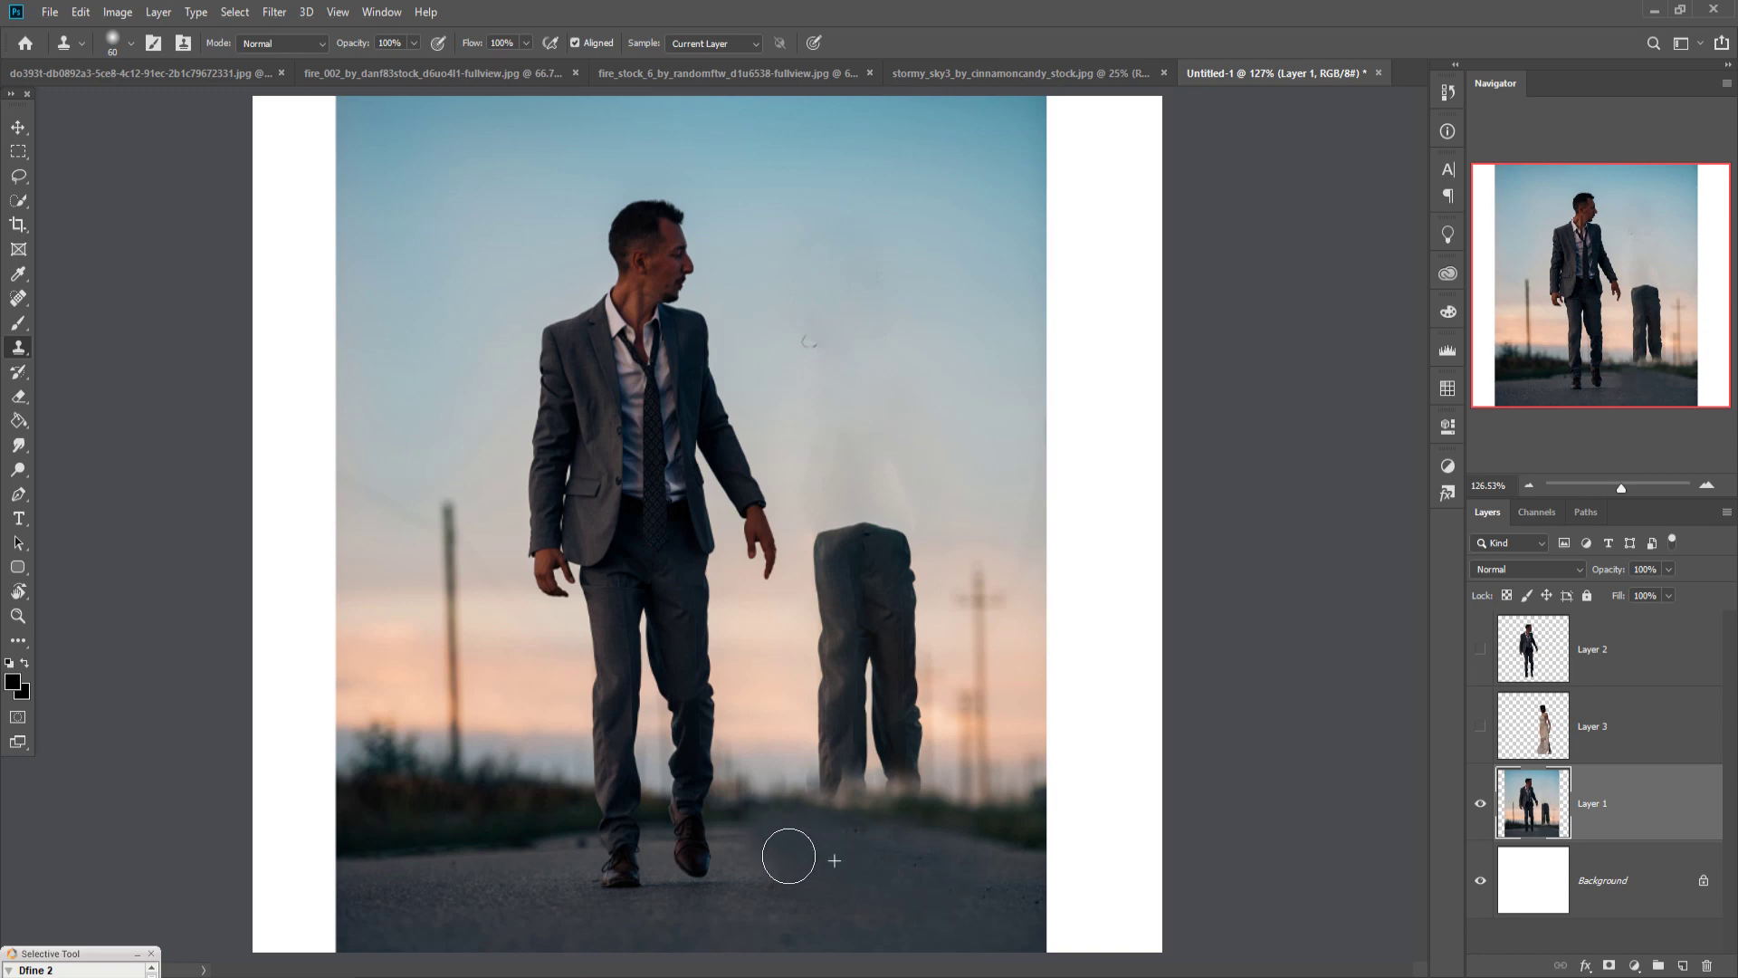
left_click(715, 930, "alt")
mouse_move(808, 928)
left_mouse_down()
mouse_move(857, 908)
mouse_move(818, 895)
mouse_move(796, 867)
mouse_move(812, 863)
left_mouse_up()
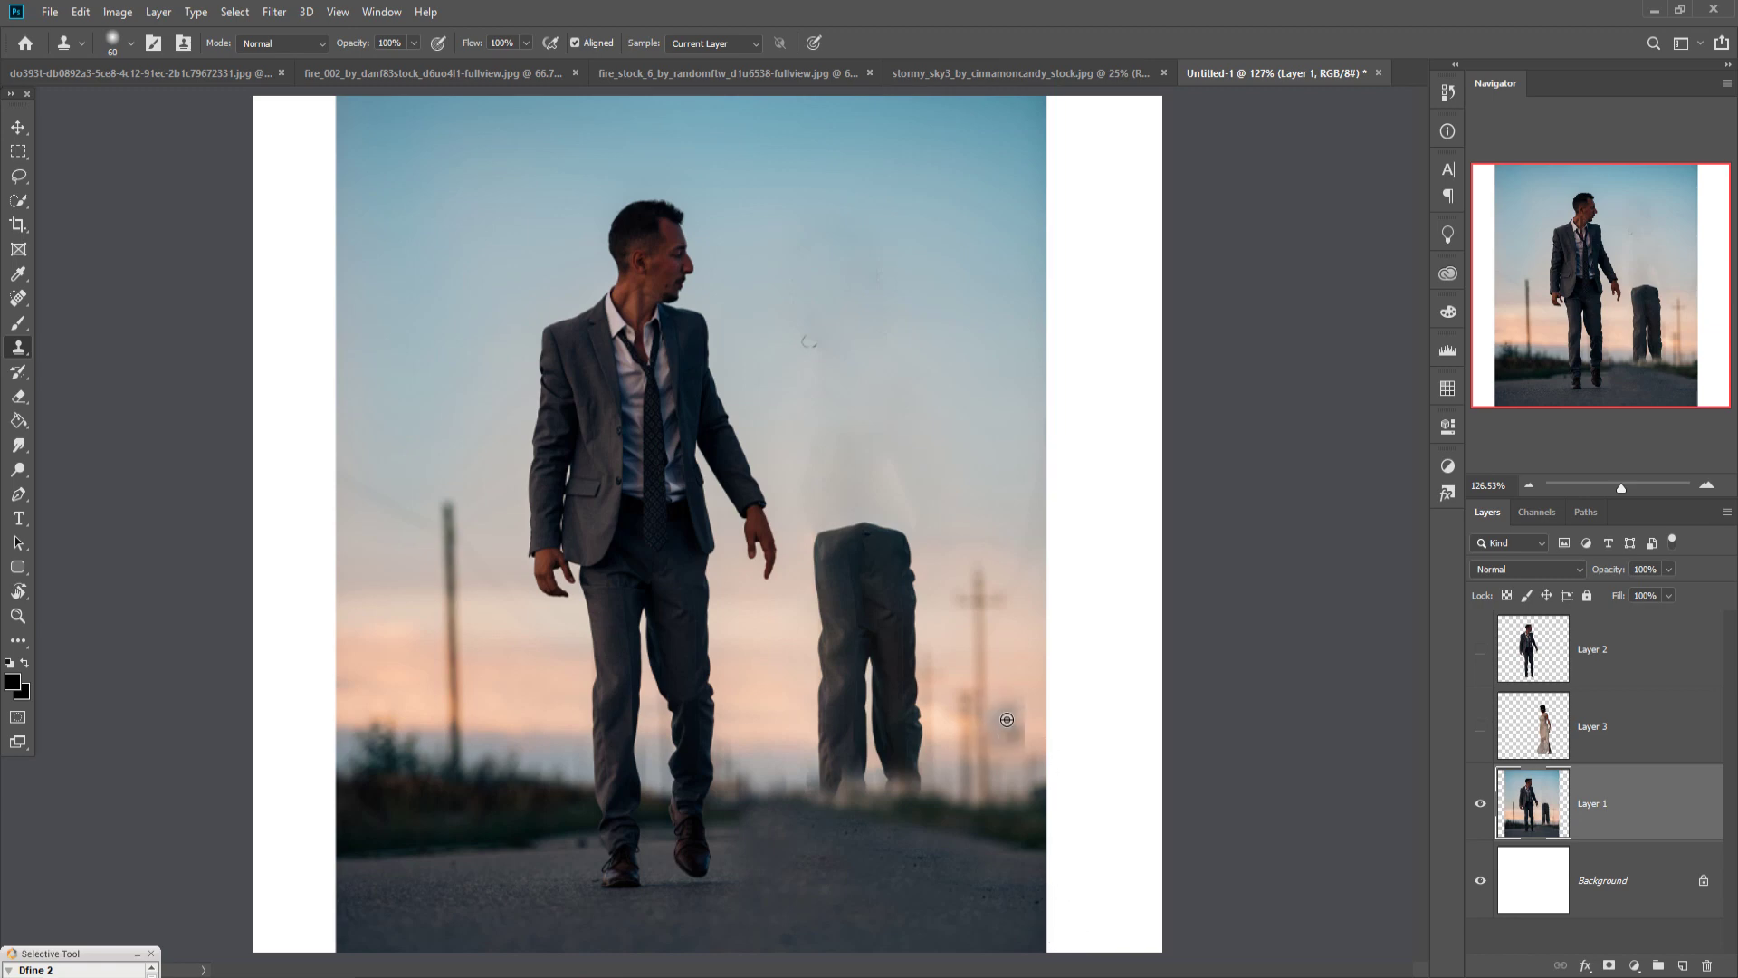
Clone sunset sky over the leftover trousers beside the man until they are completely covered
mouse_move(914, 789)
left_mouse_down()
mouse_move(889, 768)
mouse_move(854, 792)
mouse_move(828, 765)
left_mouse_up()
left_click(1012, 784, "alt")
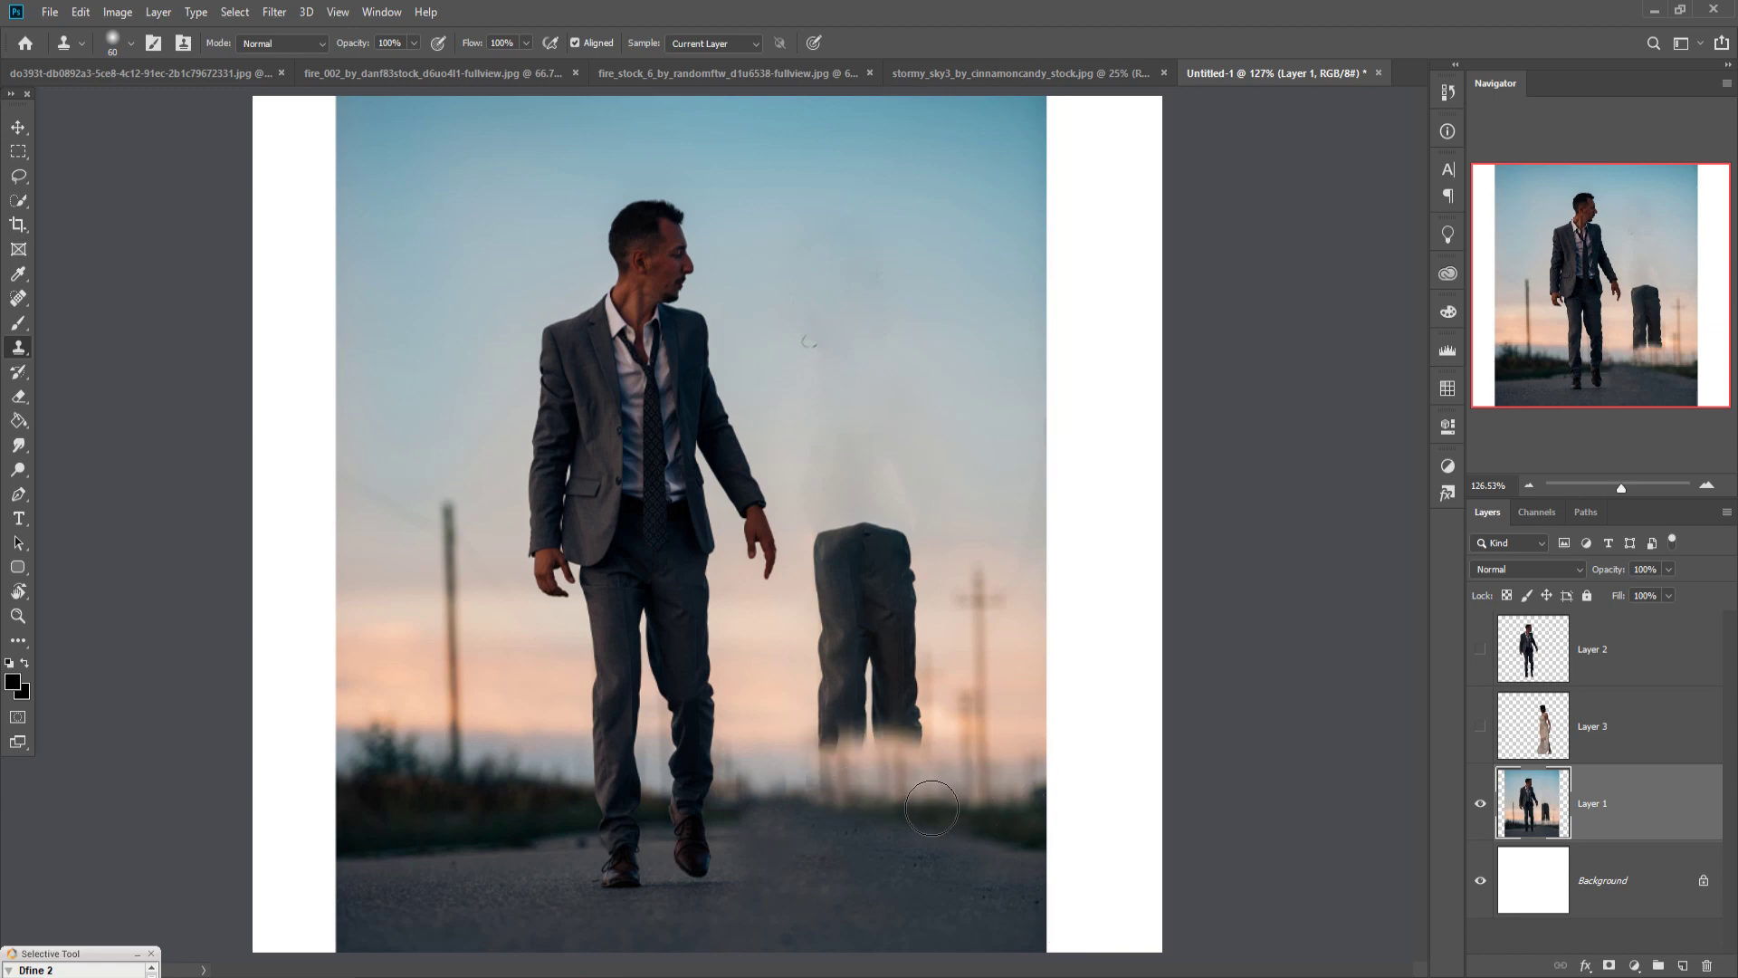
mouse_move(931, 807)
left_mouse_down()
mouse_move(855, 798)
mouse_move(1058, 821)
mouse_move(1047, 776)
mouse_move(852, 746)
mouse_move(1014, 763)
mouse_move(853, 745)
mouse_move(880, 766)
mouse_move(901, 599)
mouse_move(915, 755)
mouse_move(954, 675)
mouse_move(928, 683)
mouse_move(935, 713)
mouse_move(895, 776)
mouse_move(911, 694)
left_mouse_up()
left_click(964, 681, "alt")
left_click(984, 724, "alt")
left_click(963, 703, "alt")
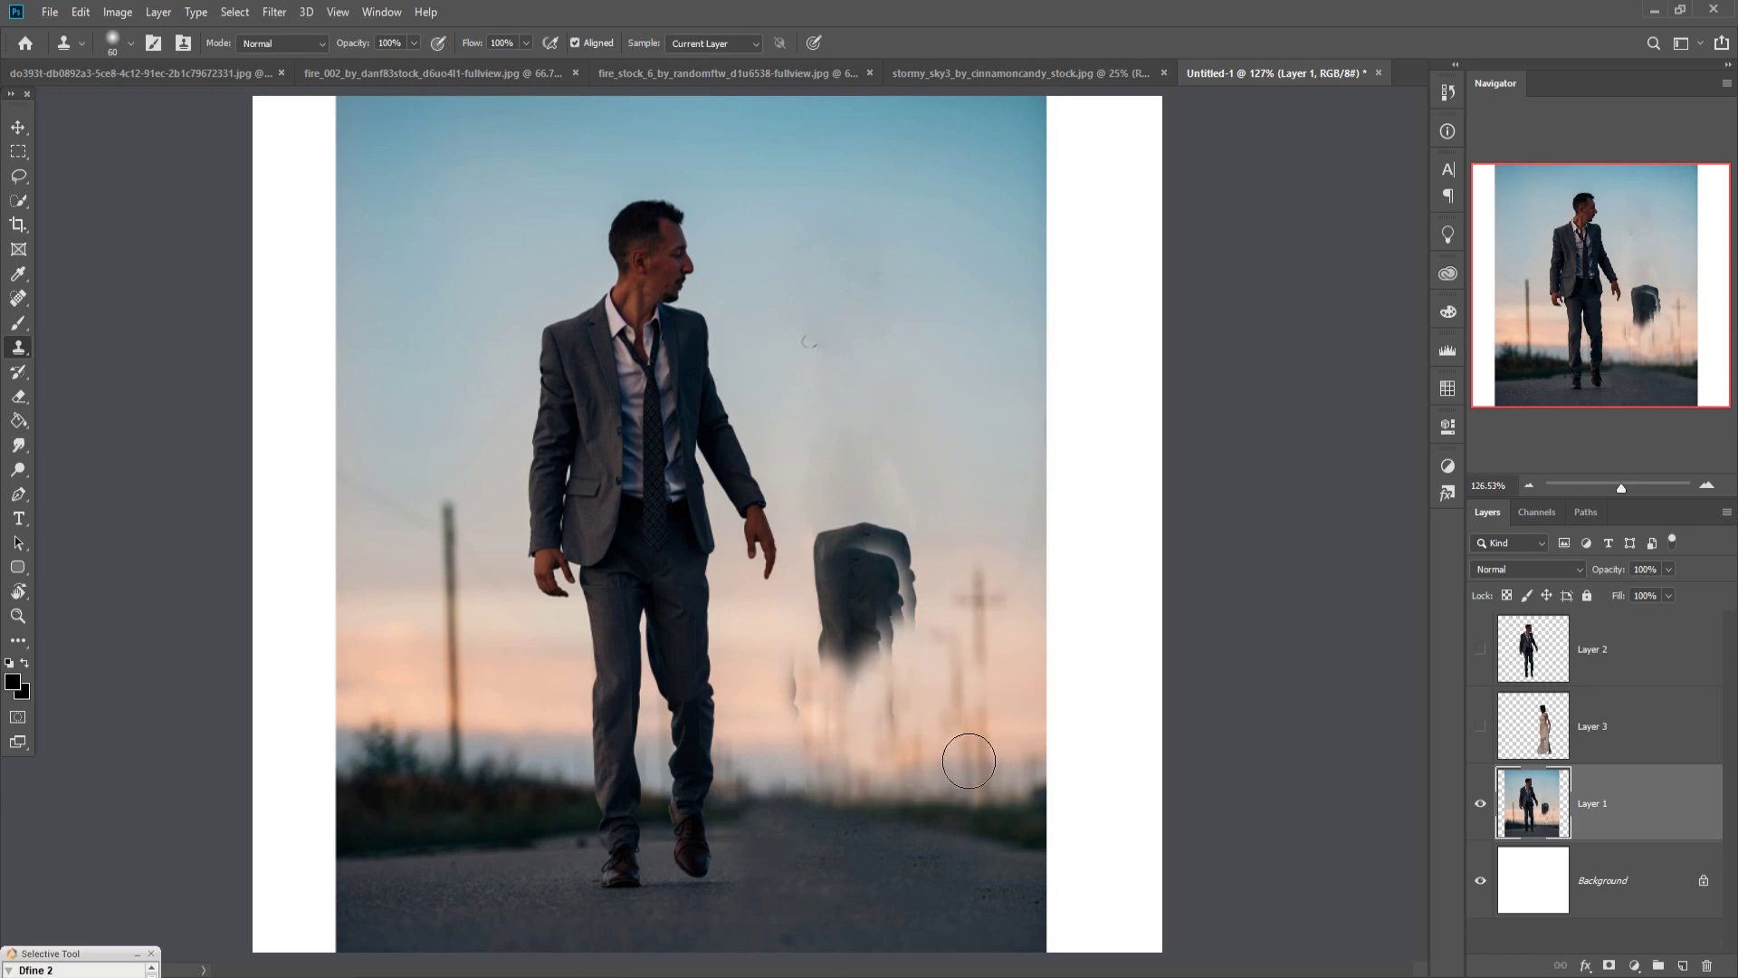
mouse_move(941, 764)
left_mouse_down()
mouse_move(924, 666)
mouse_move(996, 758)
mouse_move(938, 747)
mouse_move(935, 697)
mouse_move(831, 757)
mouse_move(826, 688)
mouse_move(832, 739)
mouse_move(886, 705)
mouse_move(861, 672)
mouse_move(918, 669)
mouse_move(849, 676)
mouse_move(942, 664)
mouse_move(933, 644)
mouse_move(922, 663)
mouse_move(939, 688)
mouse_move(904, 677)
mouse_move(906, 659)
mouse_move(918, 664)
mouse_move(852, 669)
mouse_move(849, 650)
mouse_move(897, 656)
mouse_move(849, 647)
mouse_move(964, 691)
mouse_move(973, 663)
mouse_move(941, 642)
mouse_move(955, 618)
mouse_move(846, 633)
mouse_move(894, 596)
mouse_move(865, 573)
mouse_move(864, 626)
mouse_move(861, 582)
mouse_move(948, 617)
mouse_move(932, 573)
mouse_move(903, 596)
mouse_move(879, 559)
mouse_move(922, 570)
mouse_move(873, 547)
mouse_move(857, 594)
left_mouse_up()
left_click(964, 690, "alt")
left_click(971, 652, "alt")
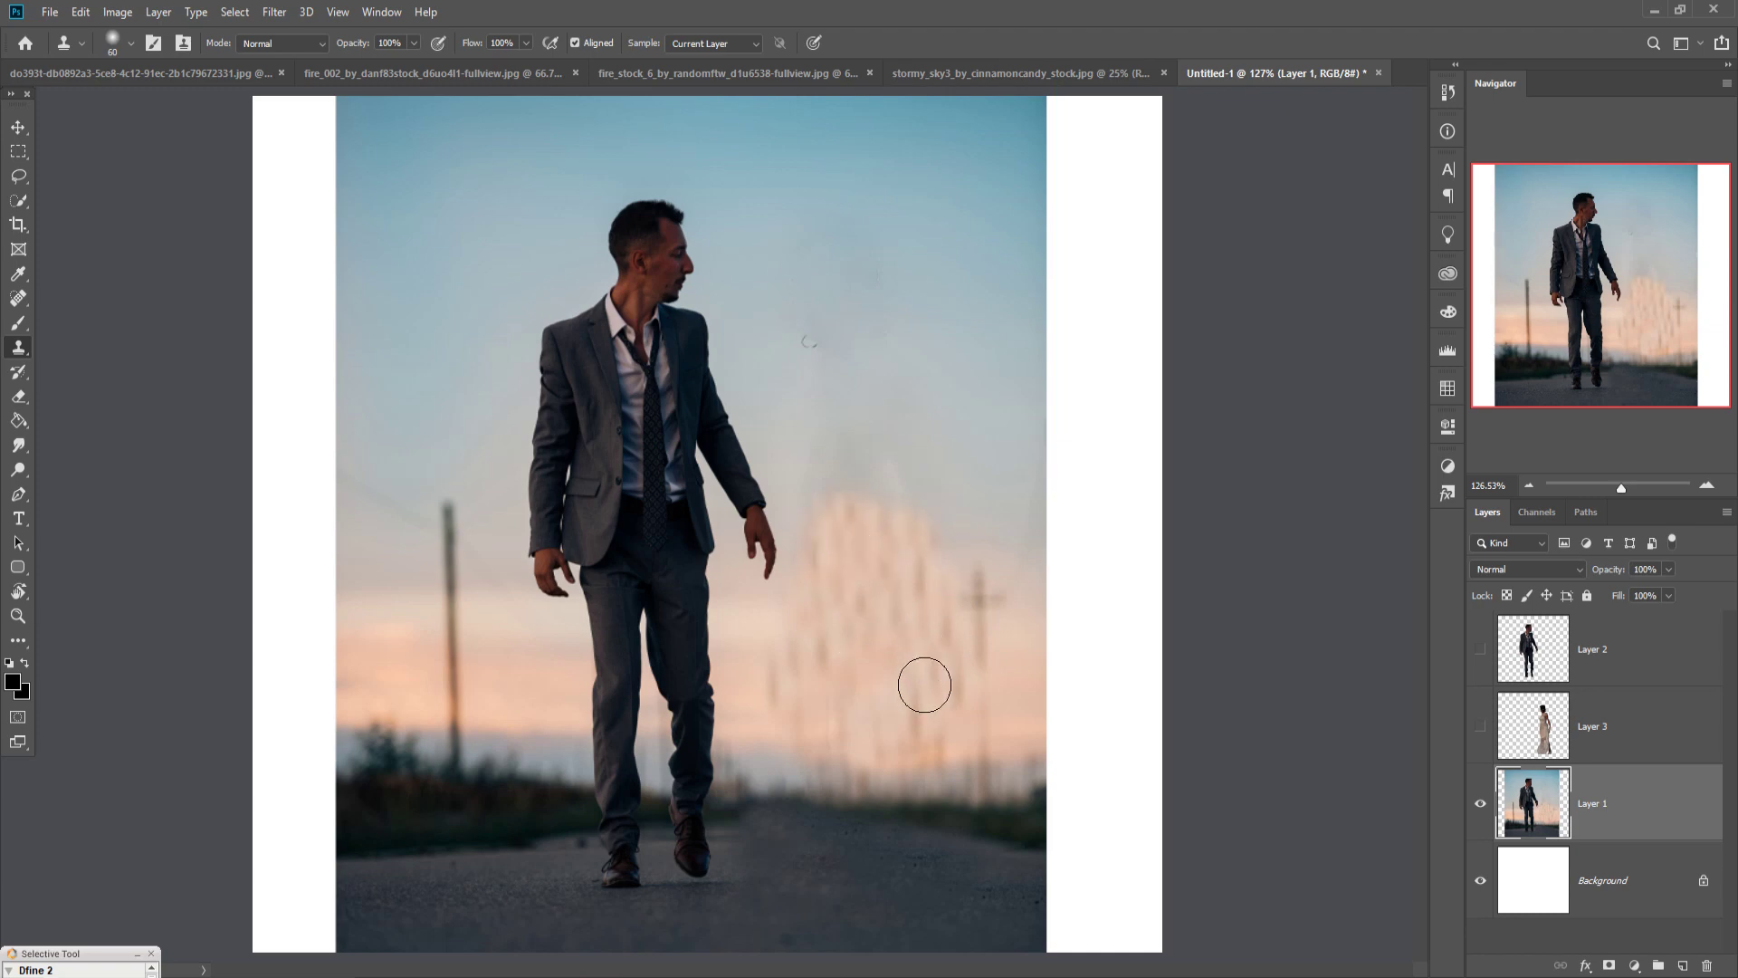
Shift the background photo on Layer 1 slightly right so it sits centred between the white margins
left_click(18, 127)
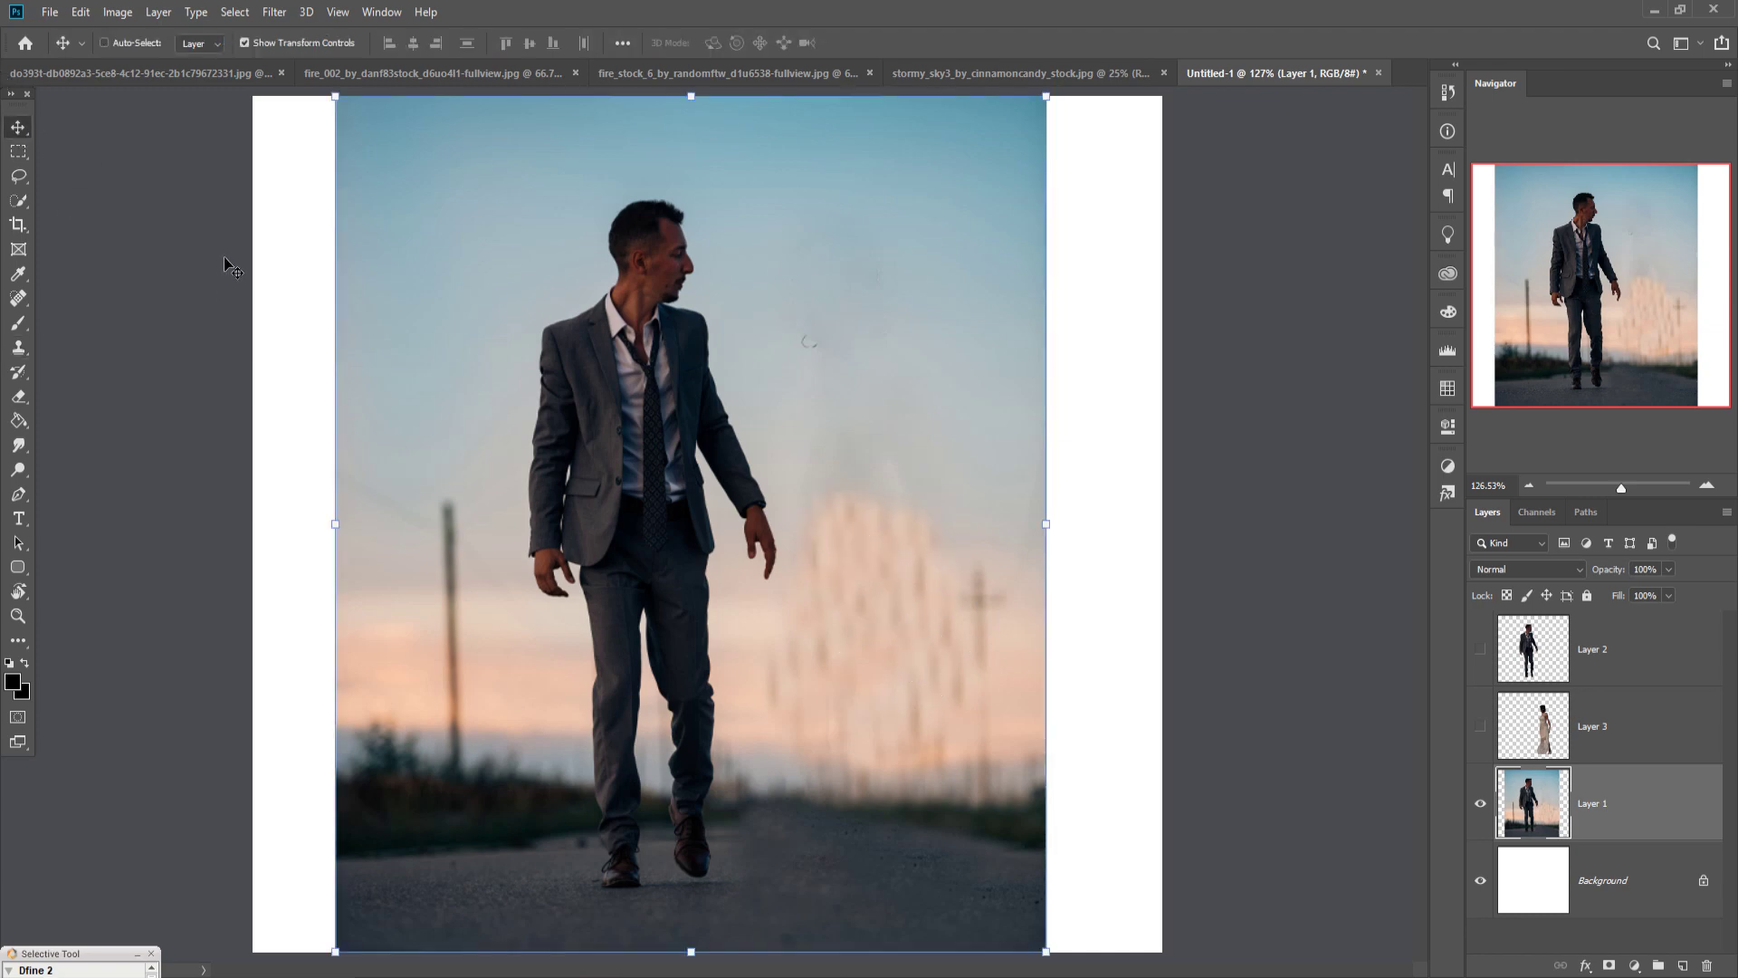
key("ctrl+minus")
key("ctrl+minus")
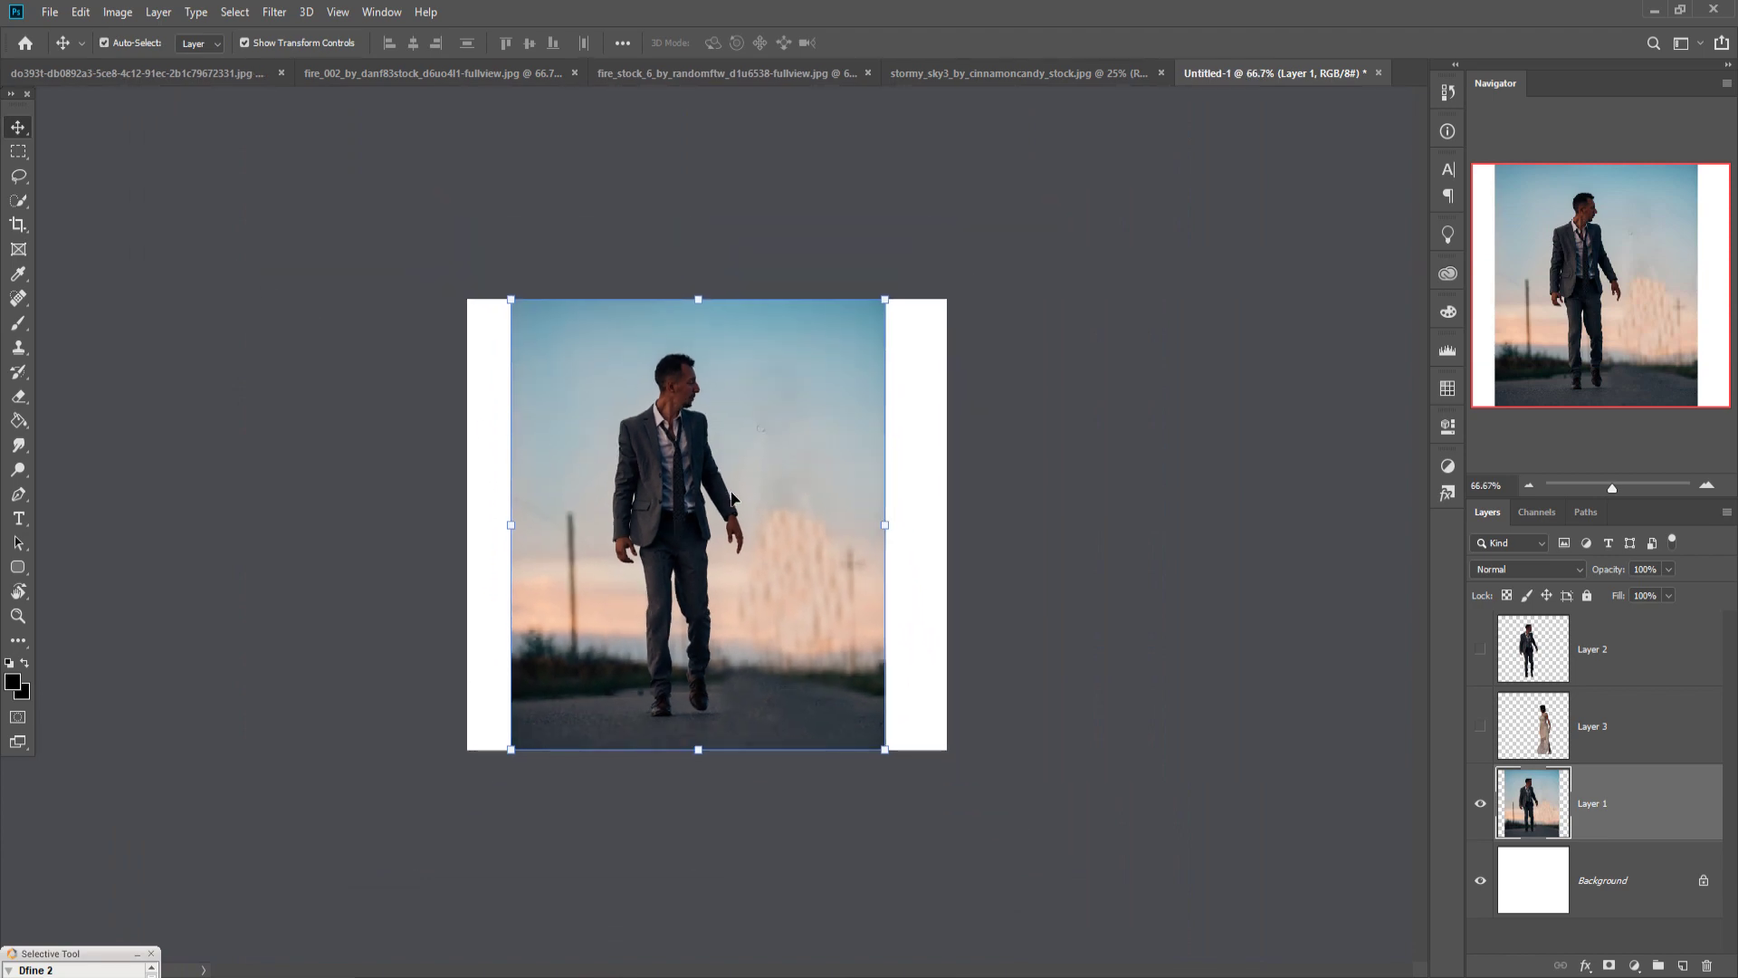
left_click_drag(789, 491, 798, 493)
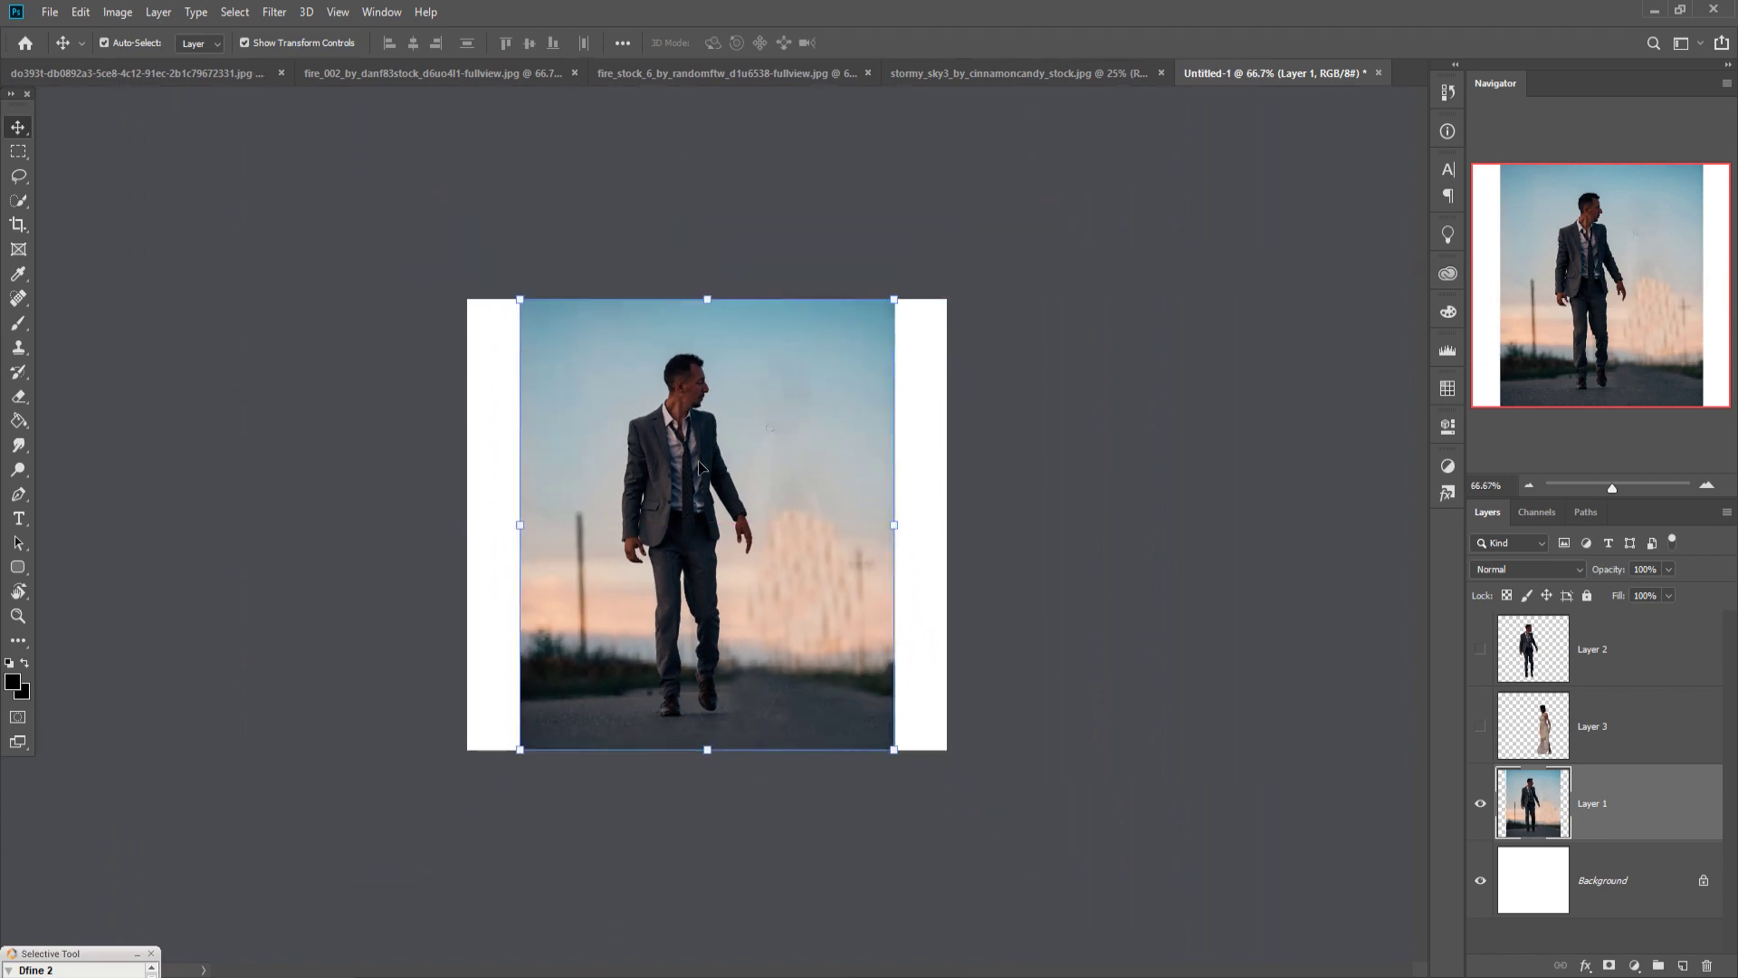
Select the white strip right of the photo, fill it with Content-Aware at 100% opacity, and deselect
left_click(18, 152)
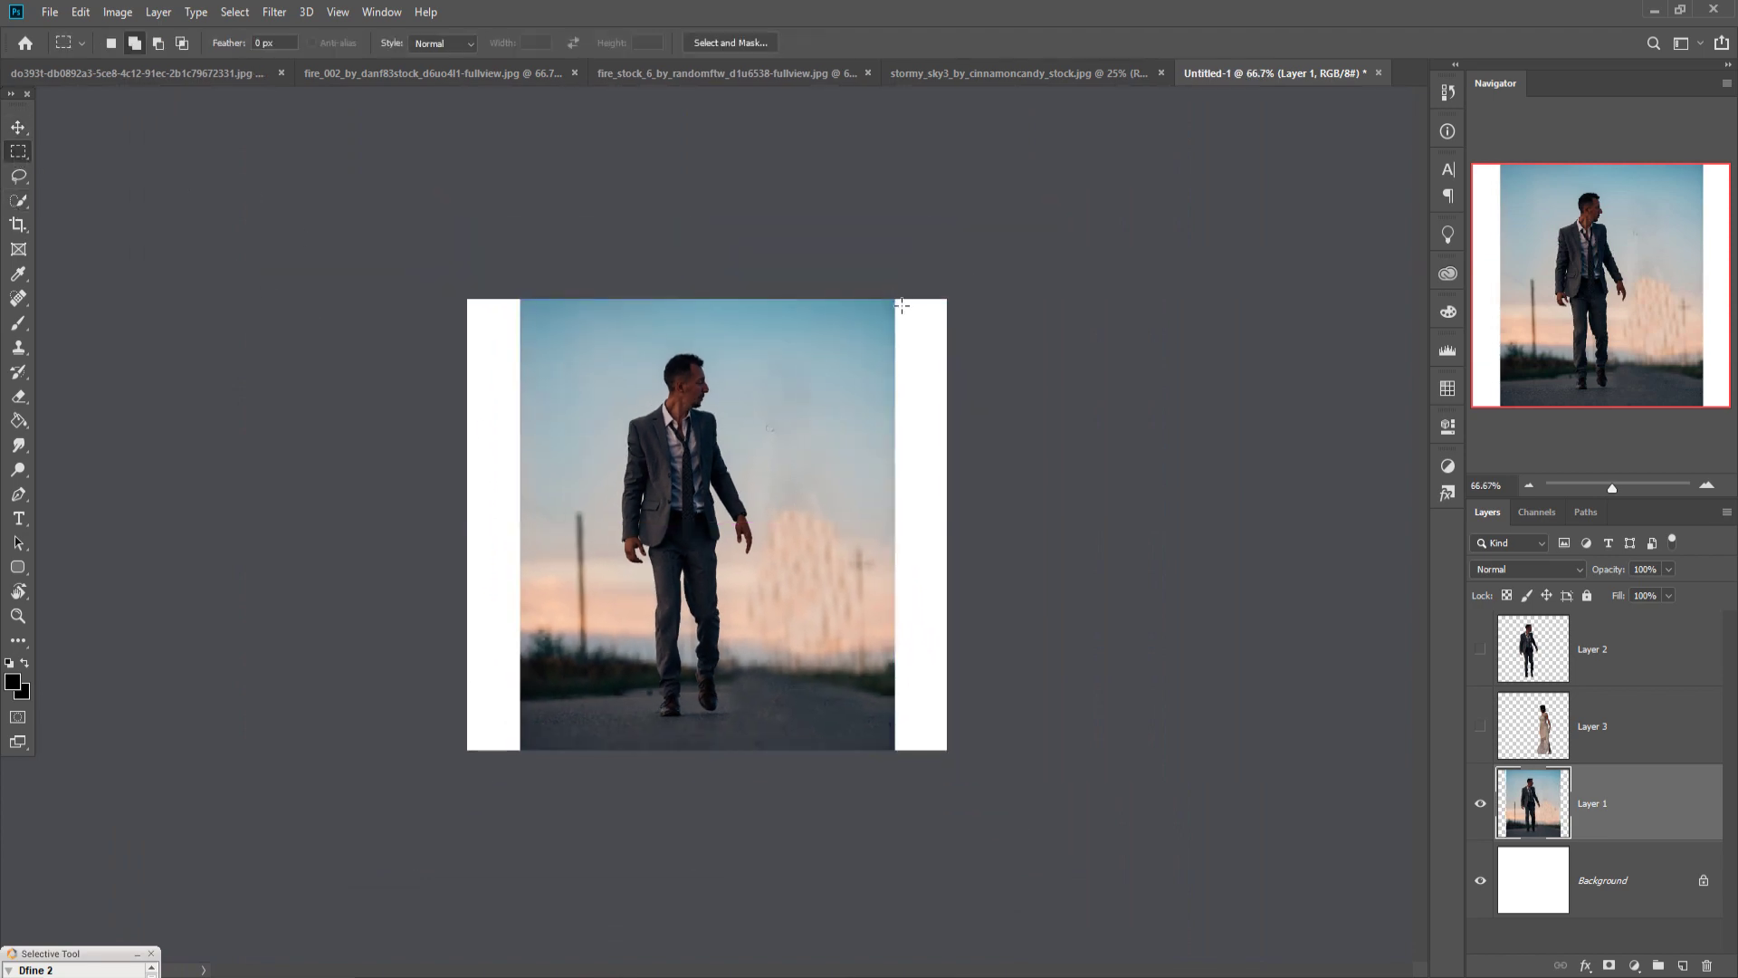
left_click_drag(901, 305, 1072, 820)
left_click(81, 13)
left_click(100, 302)
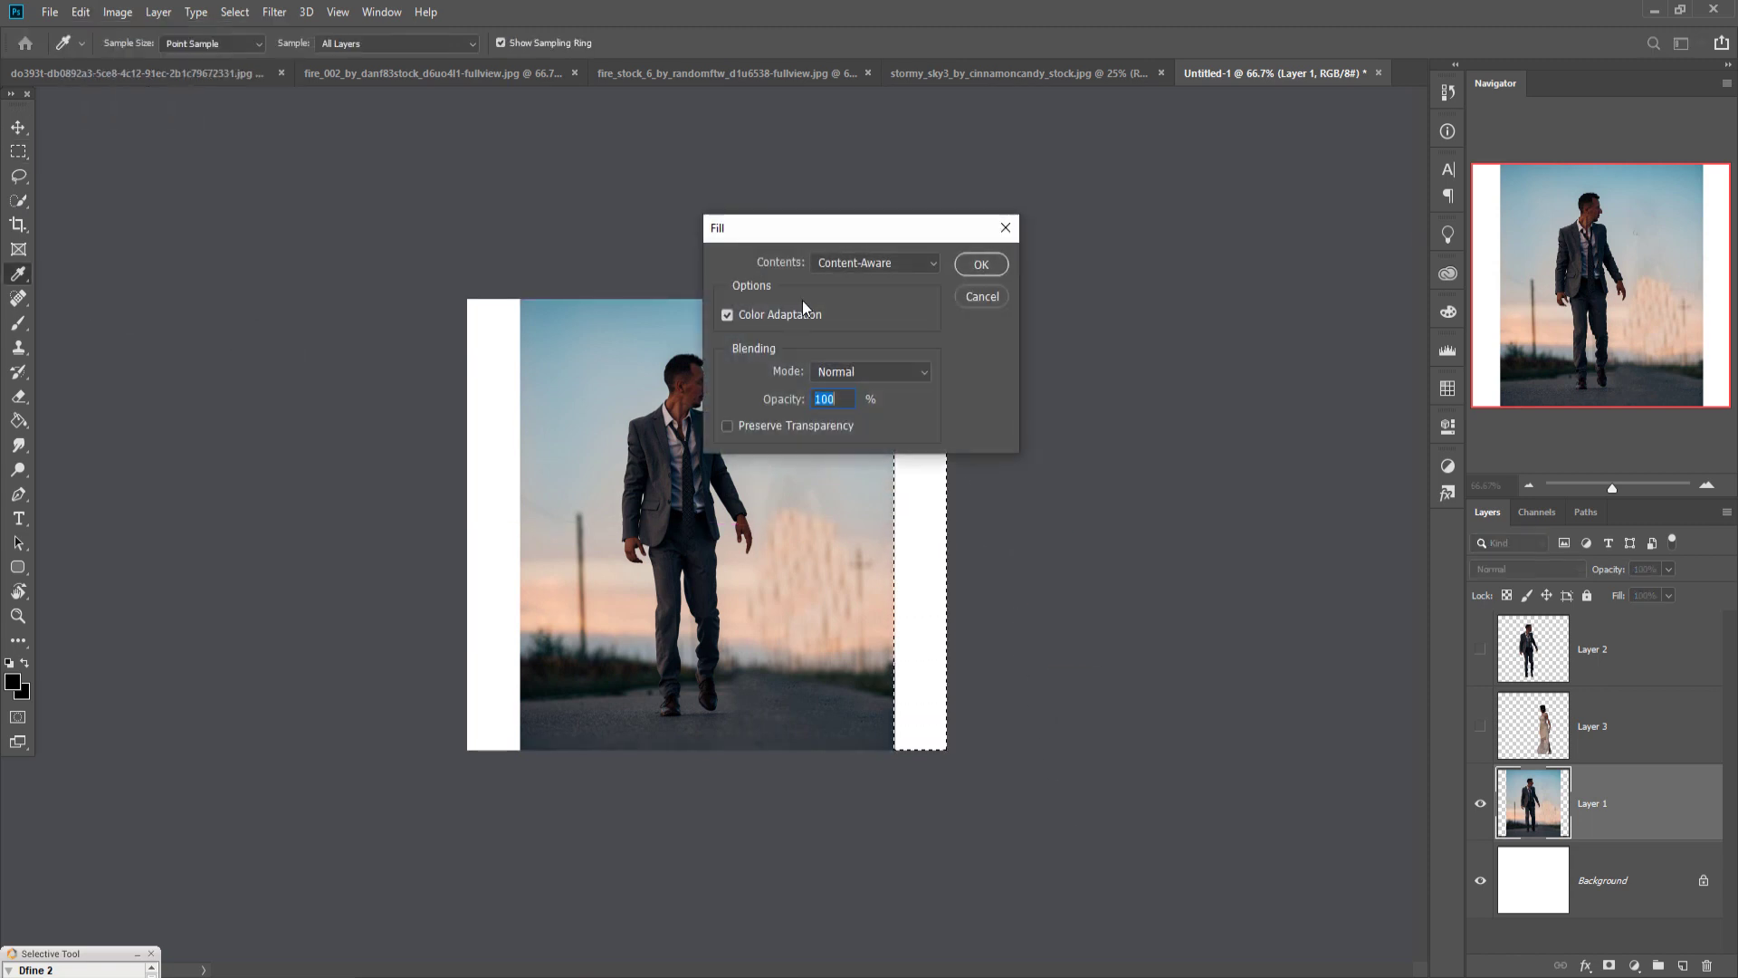
left_click(966, 270)
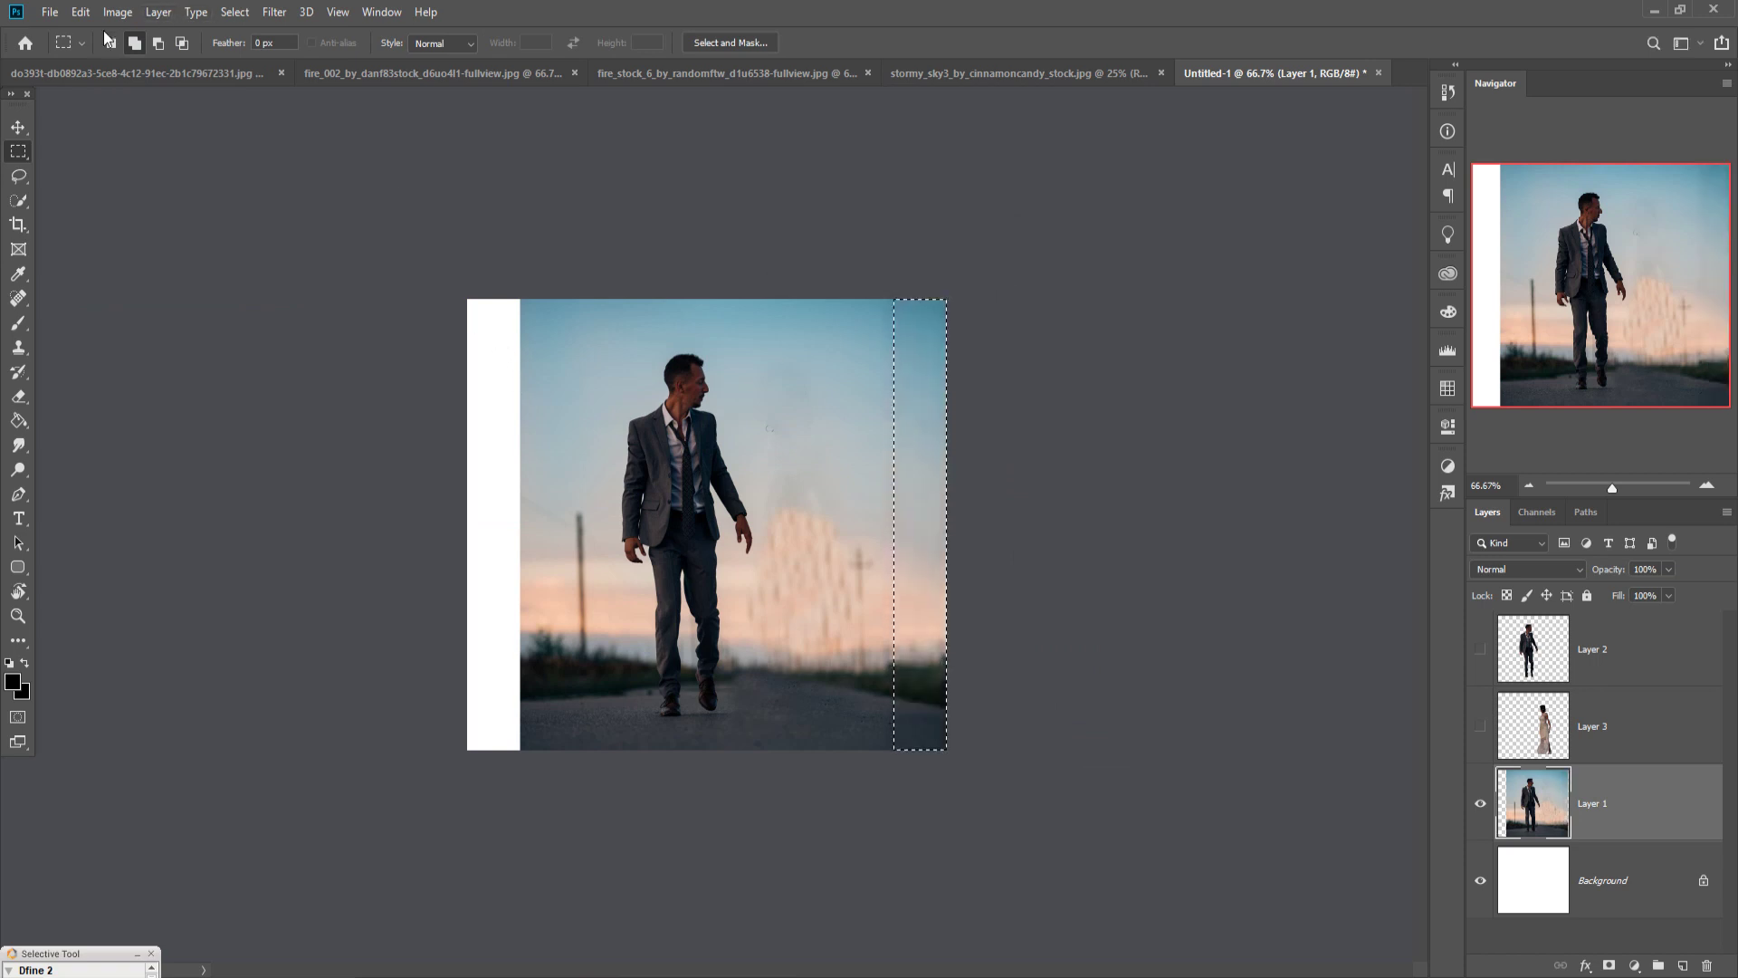
left_click(234, 12)
left_click(240, 47)
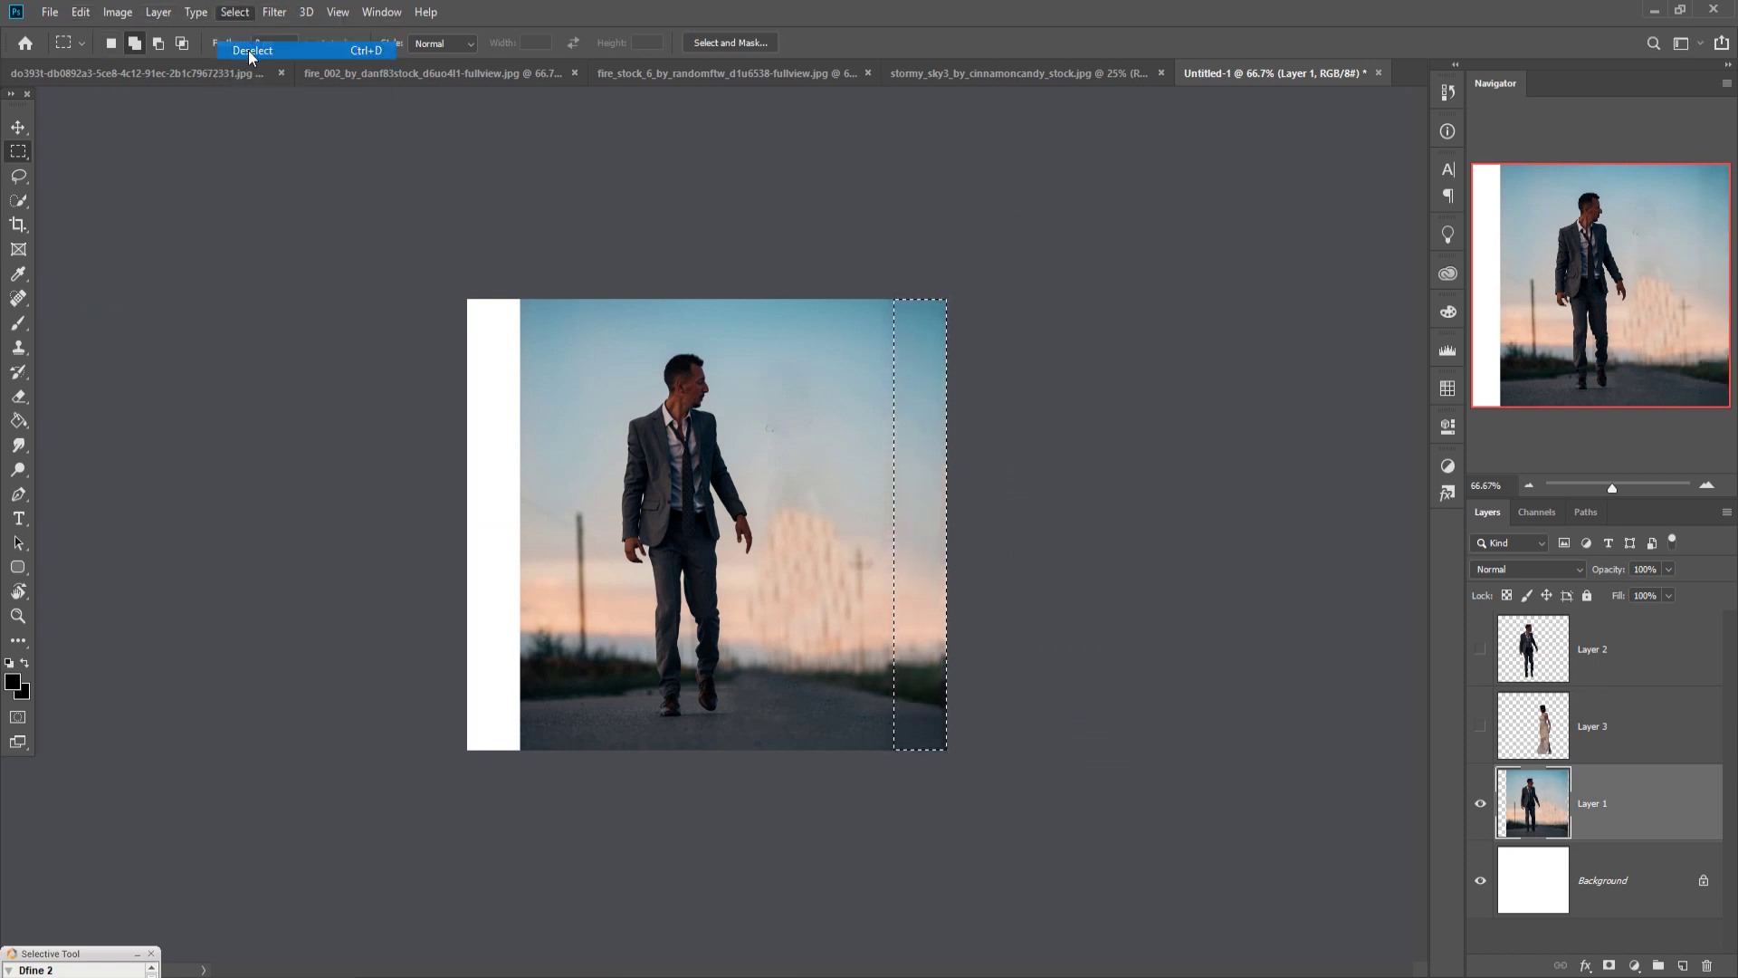
Select the white strip left of the photo, fill it with Content-Aware at 100% opacity, and deselect
left_click_drag(465, 299, 528, 805)
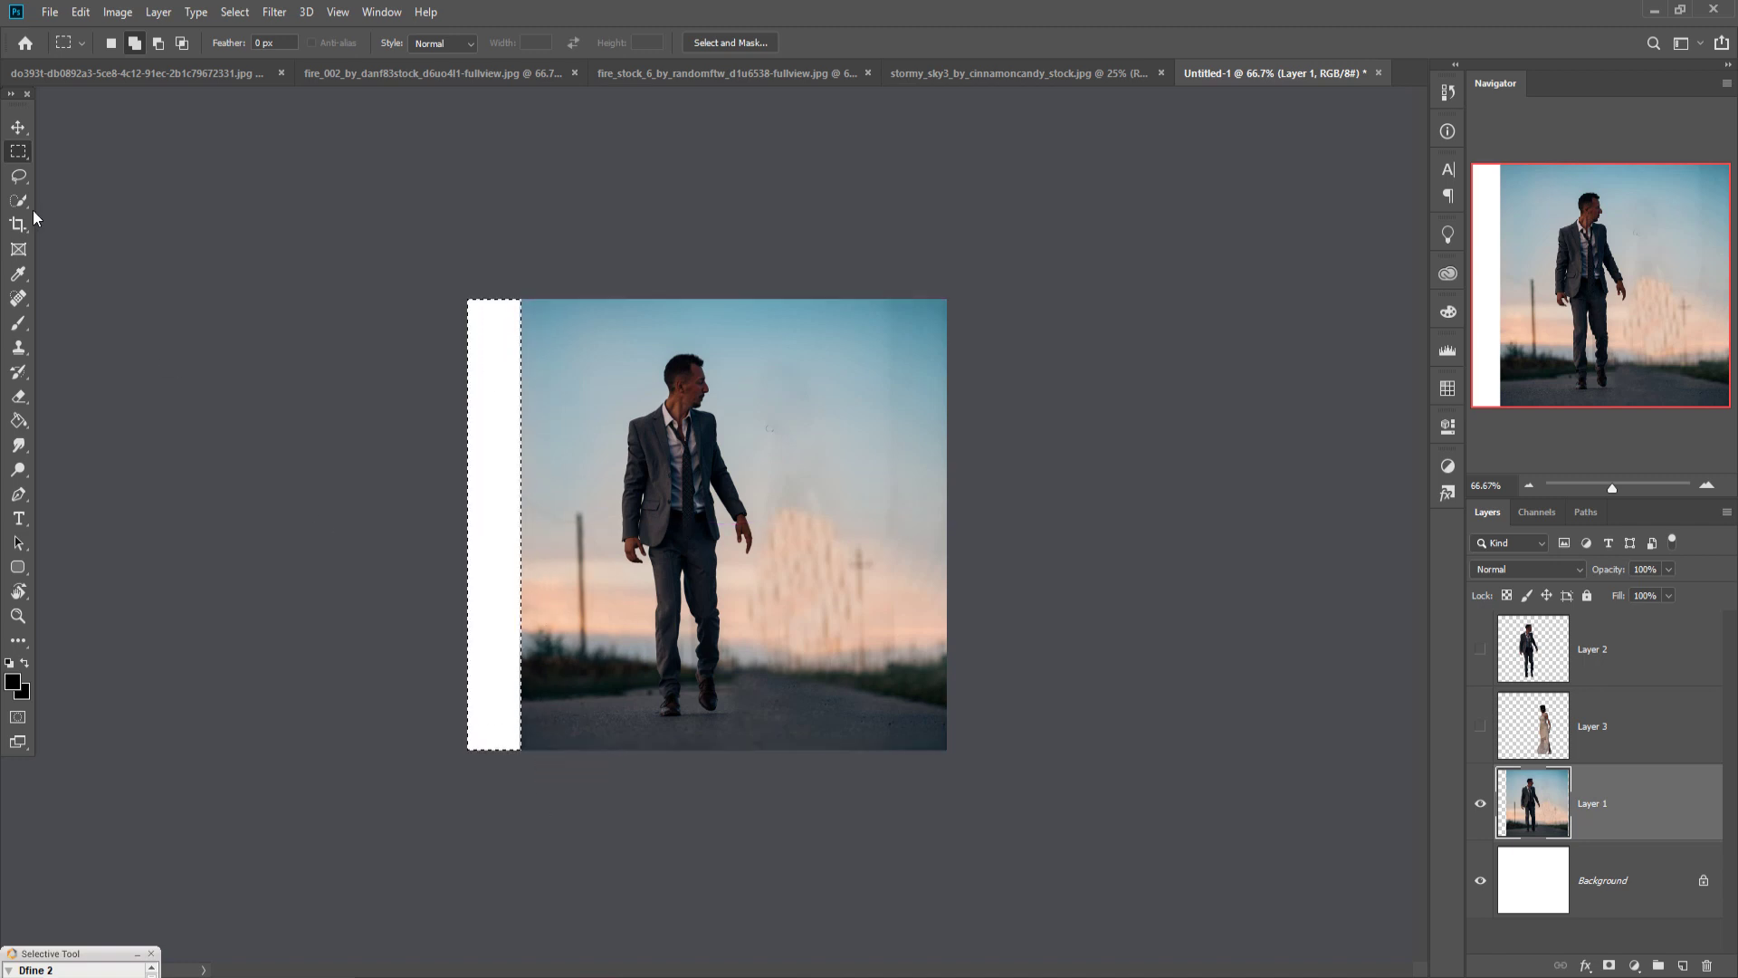
left_click(81, 12)
left_click(108, 308)
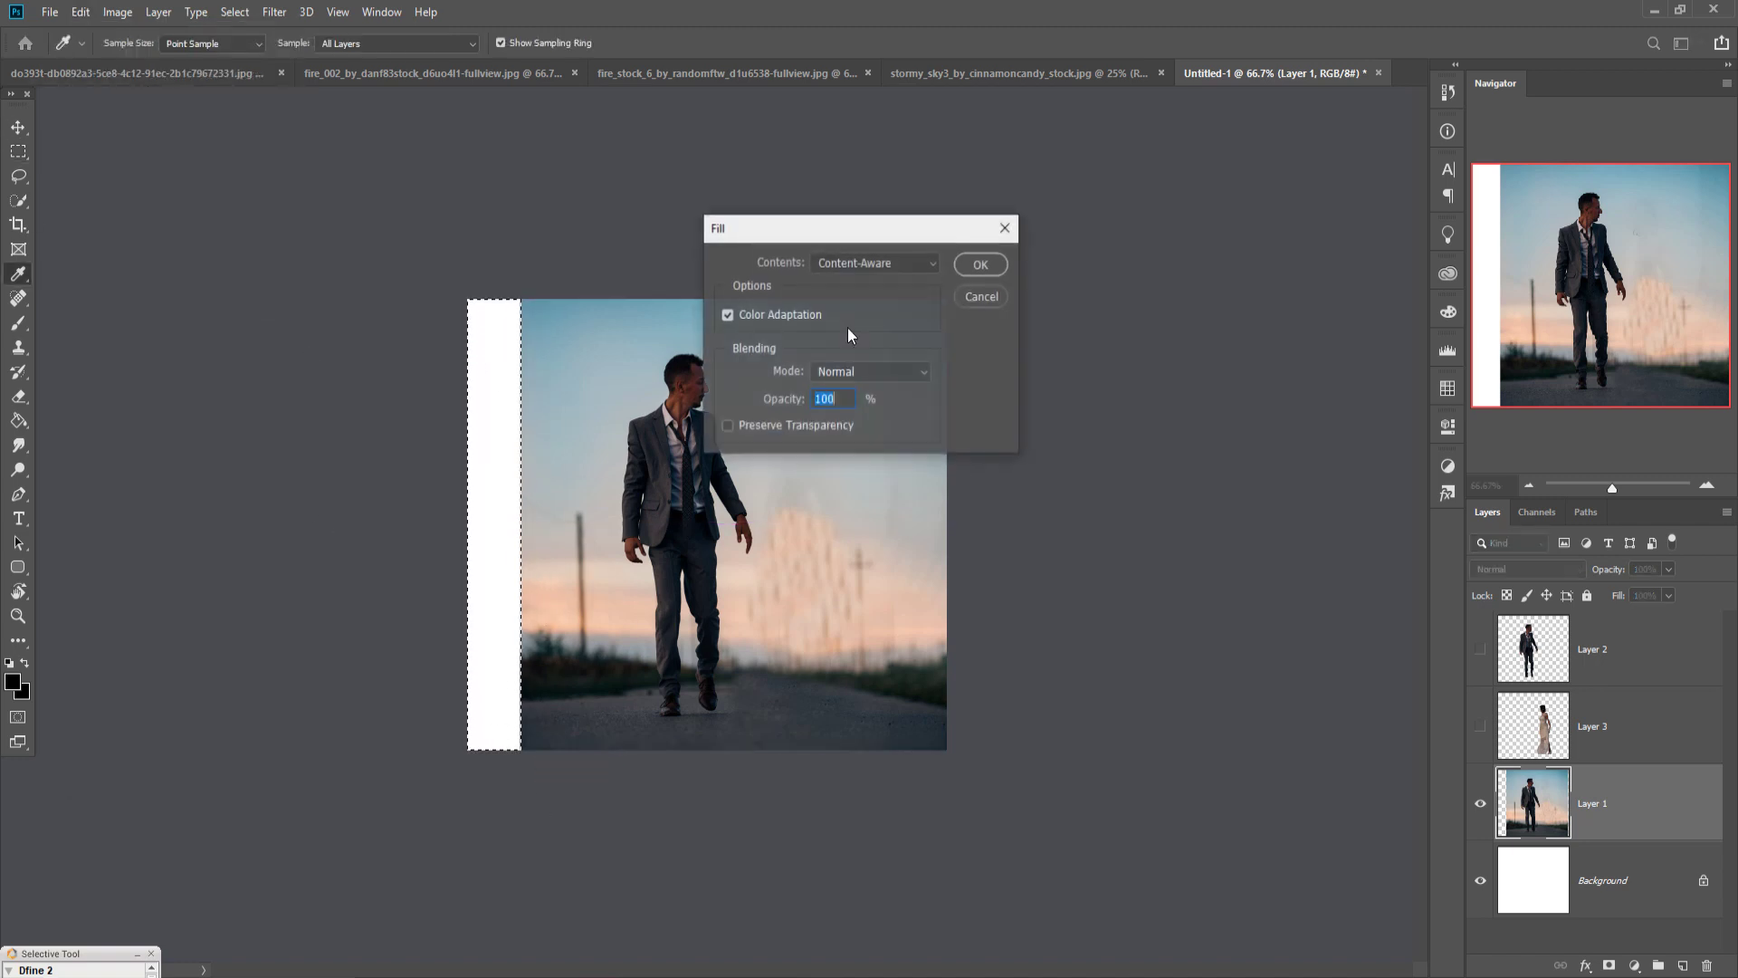
left_click(980, 264)
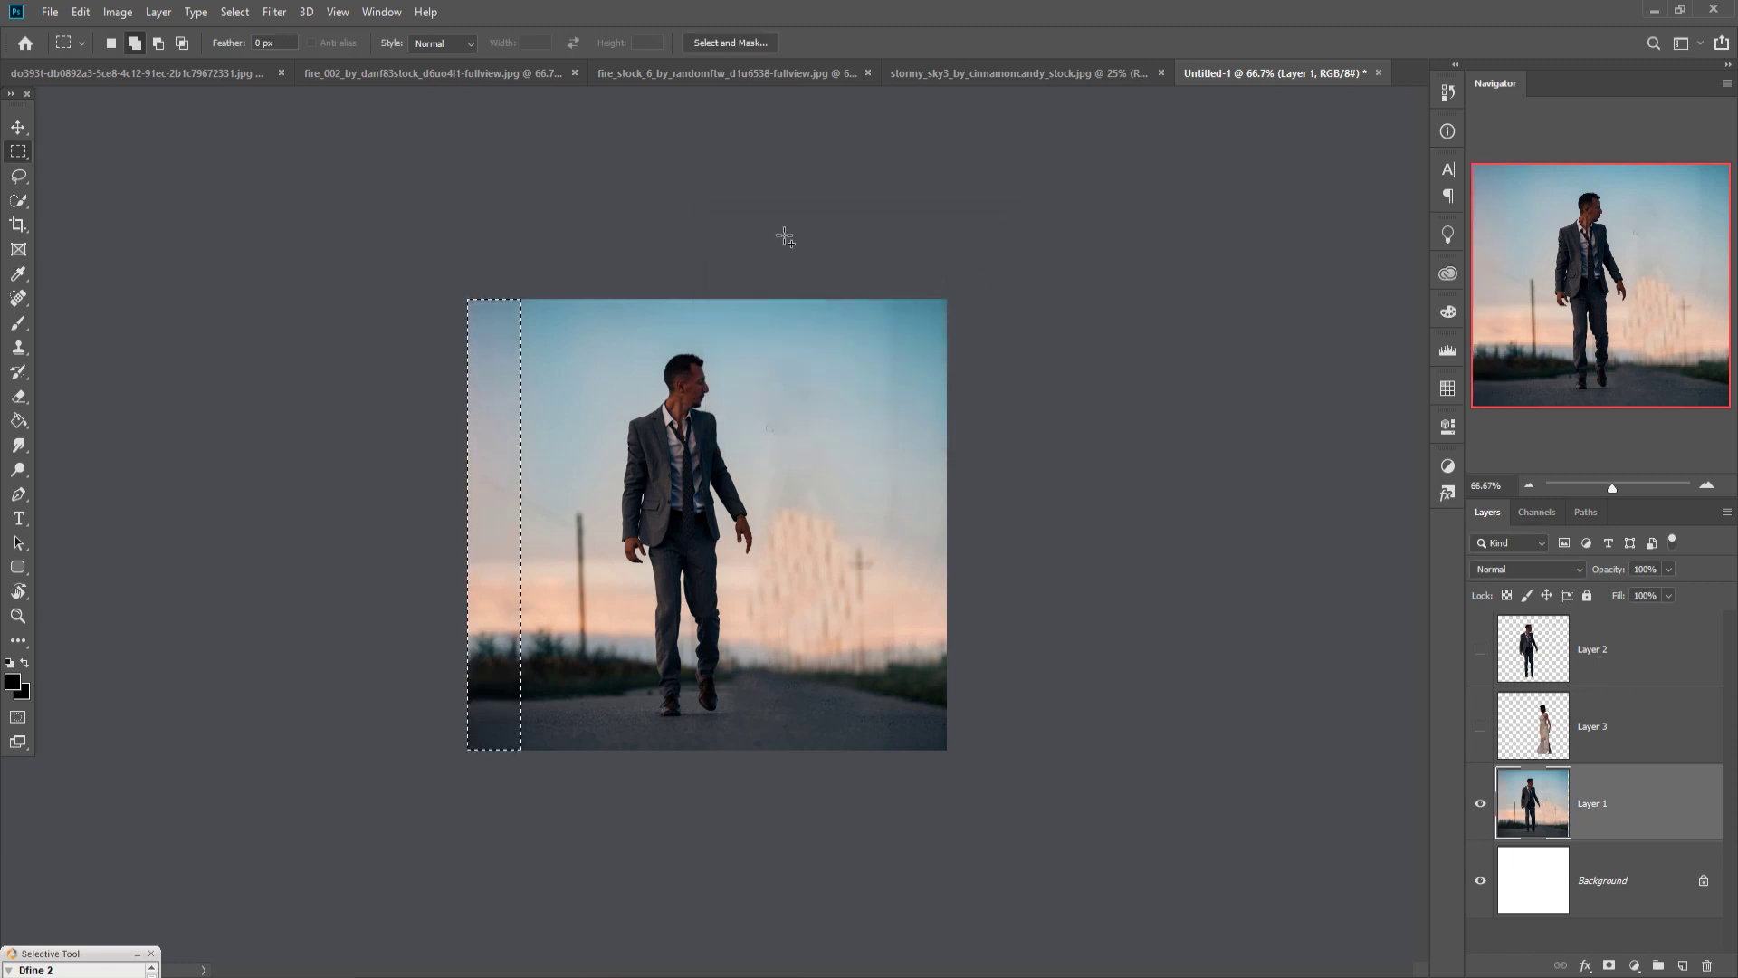
left_click(232, 12)
left_click(250, 50)
Bring the stormy_sky3 image into the composite above Layer 1, and show the man and bride cutout layers
left_click(11, 130)
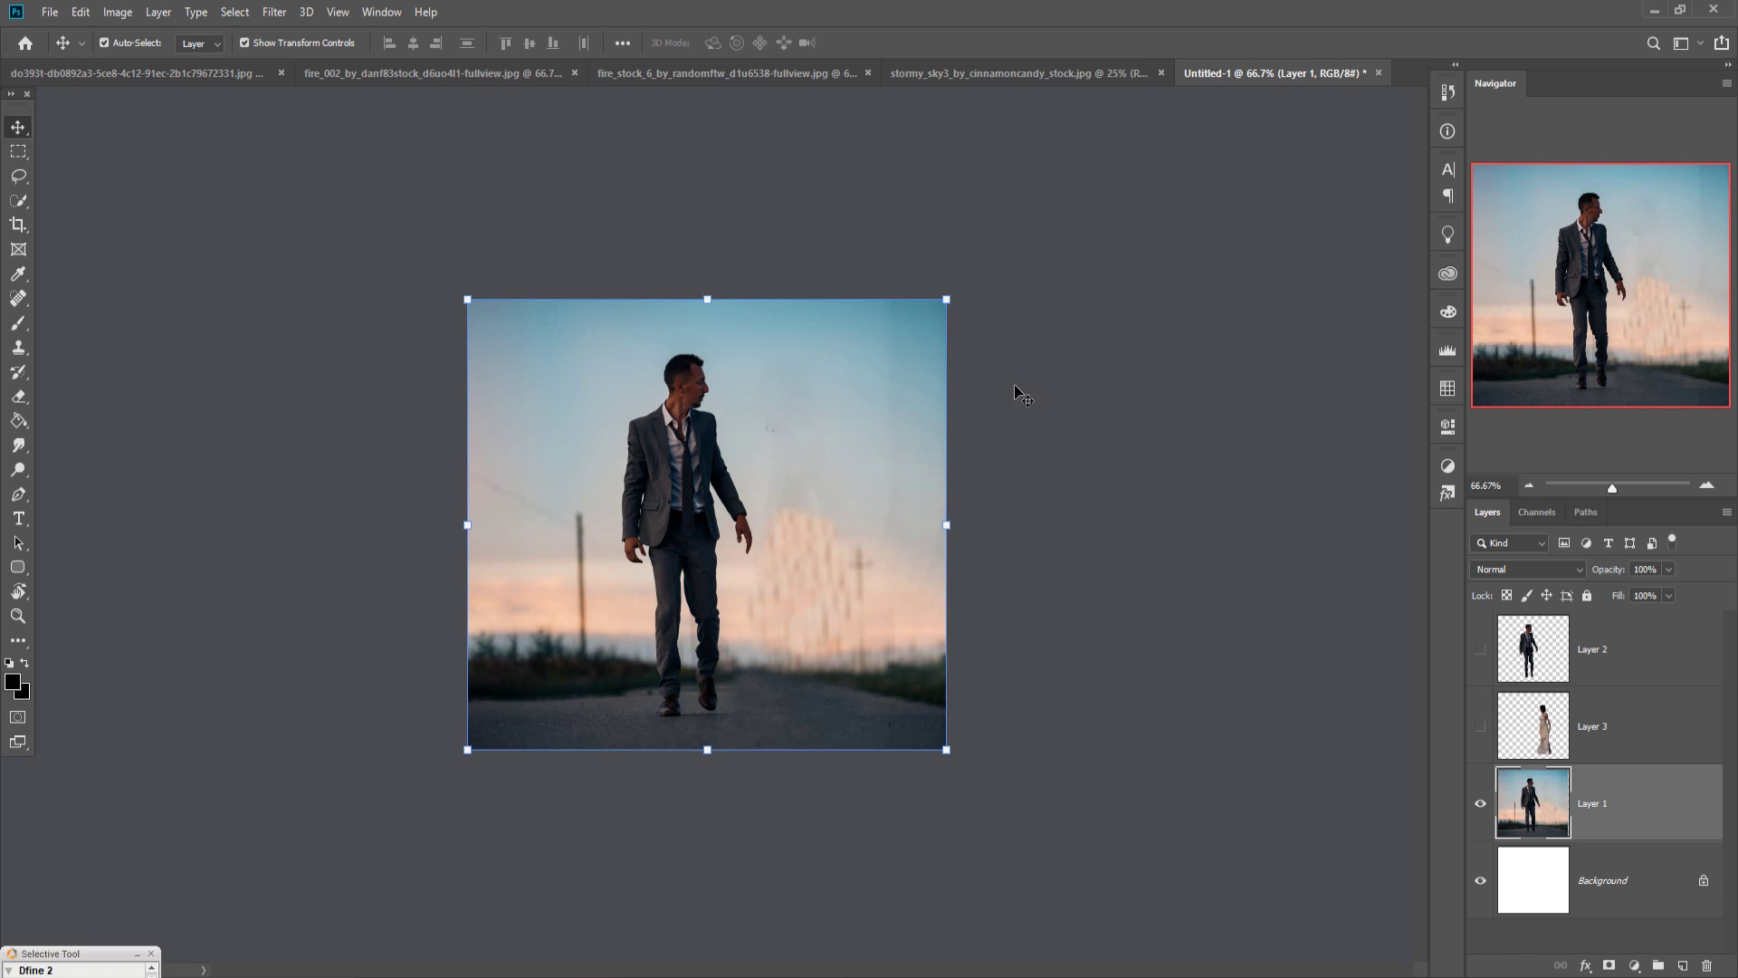
key("ctrl+plus")
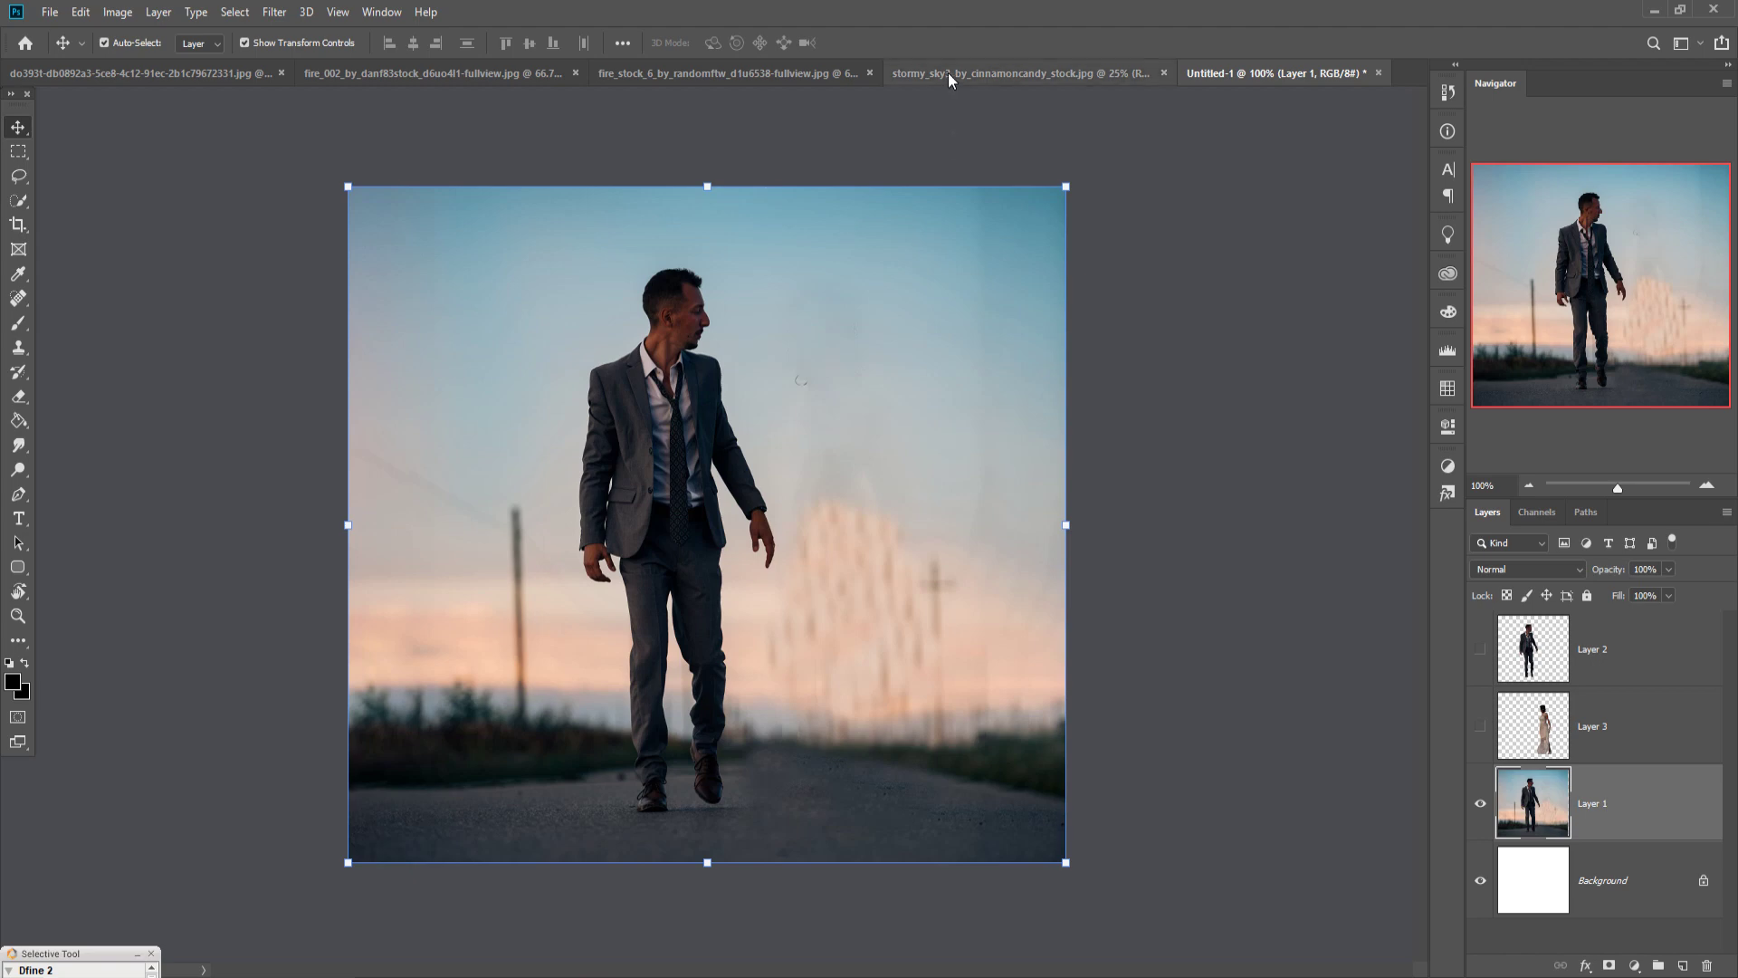
left_click_drag(947, 72, 977, 136)
left_click_drag(1083, 335, 790, 263)
left_click(1402, 140)
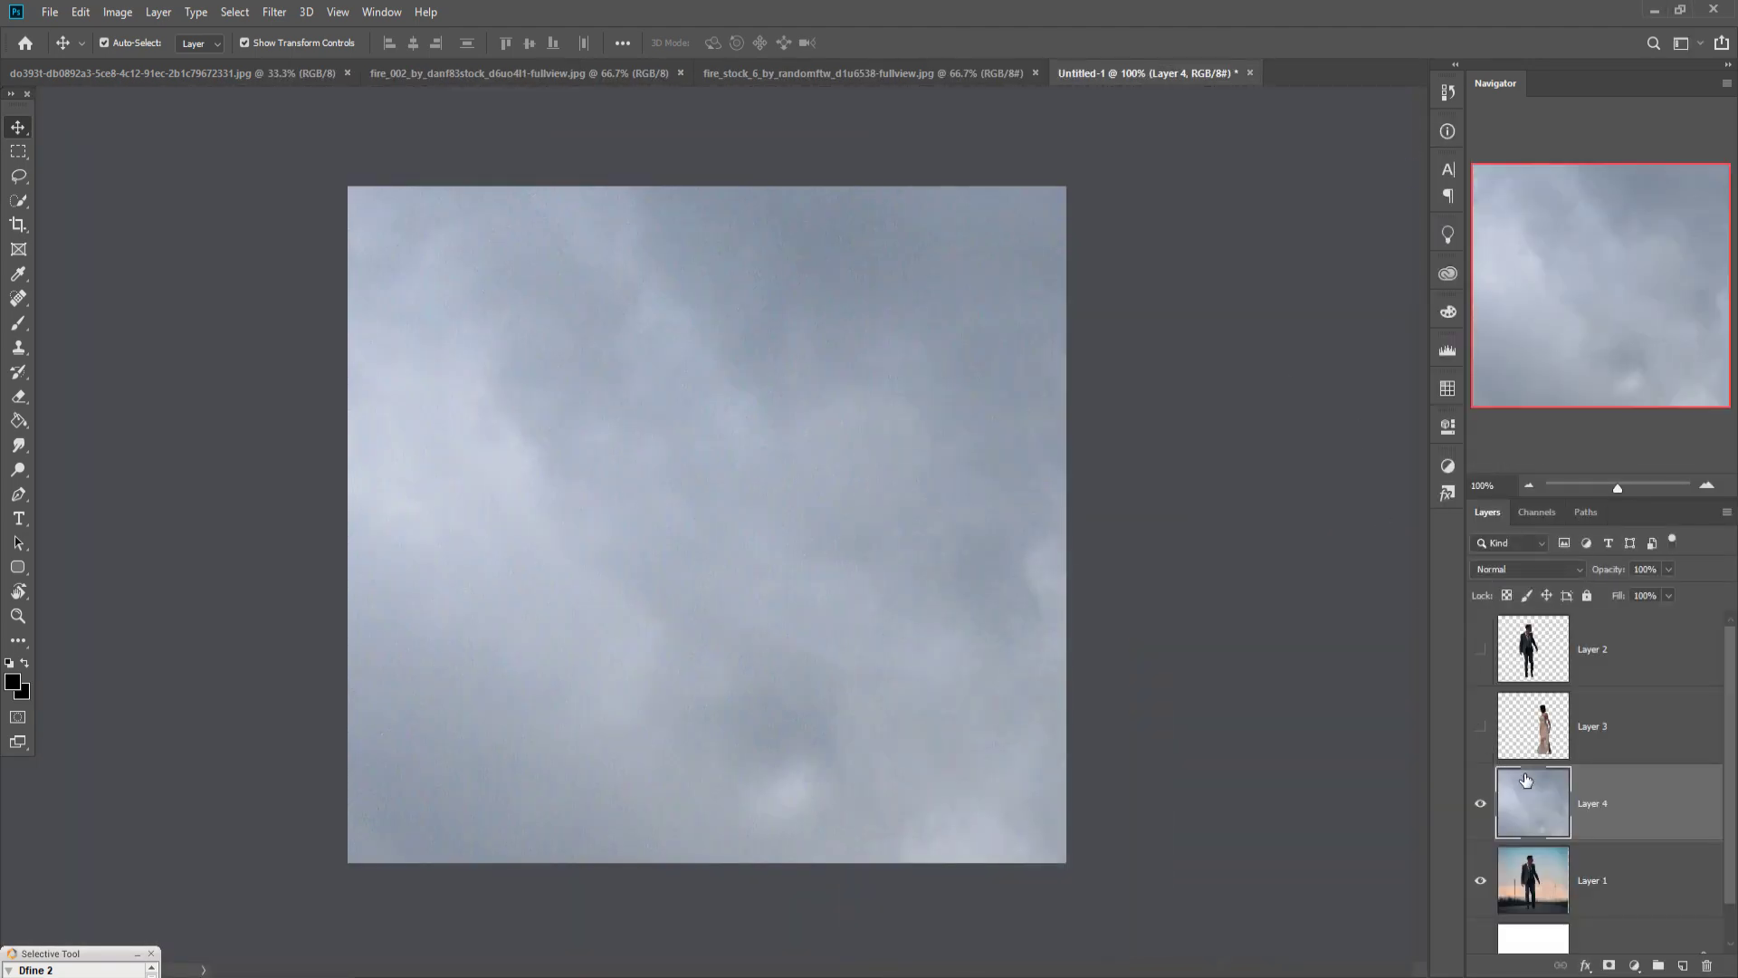
left_click_drag(1618, 840, 1555, 747)
left_click(1482, 652)
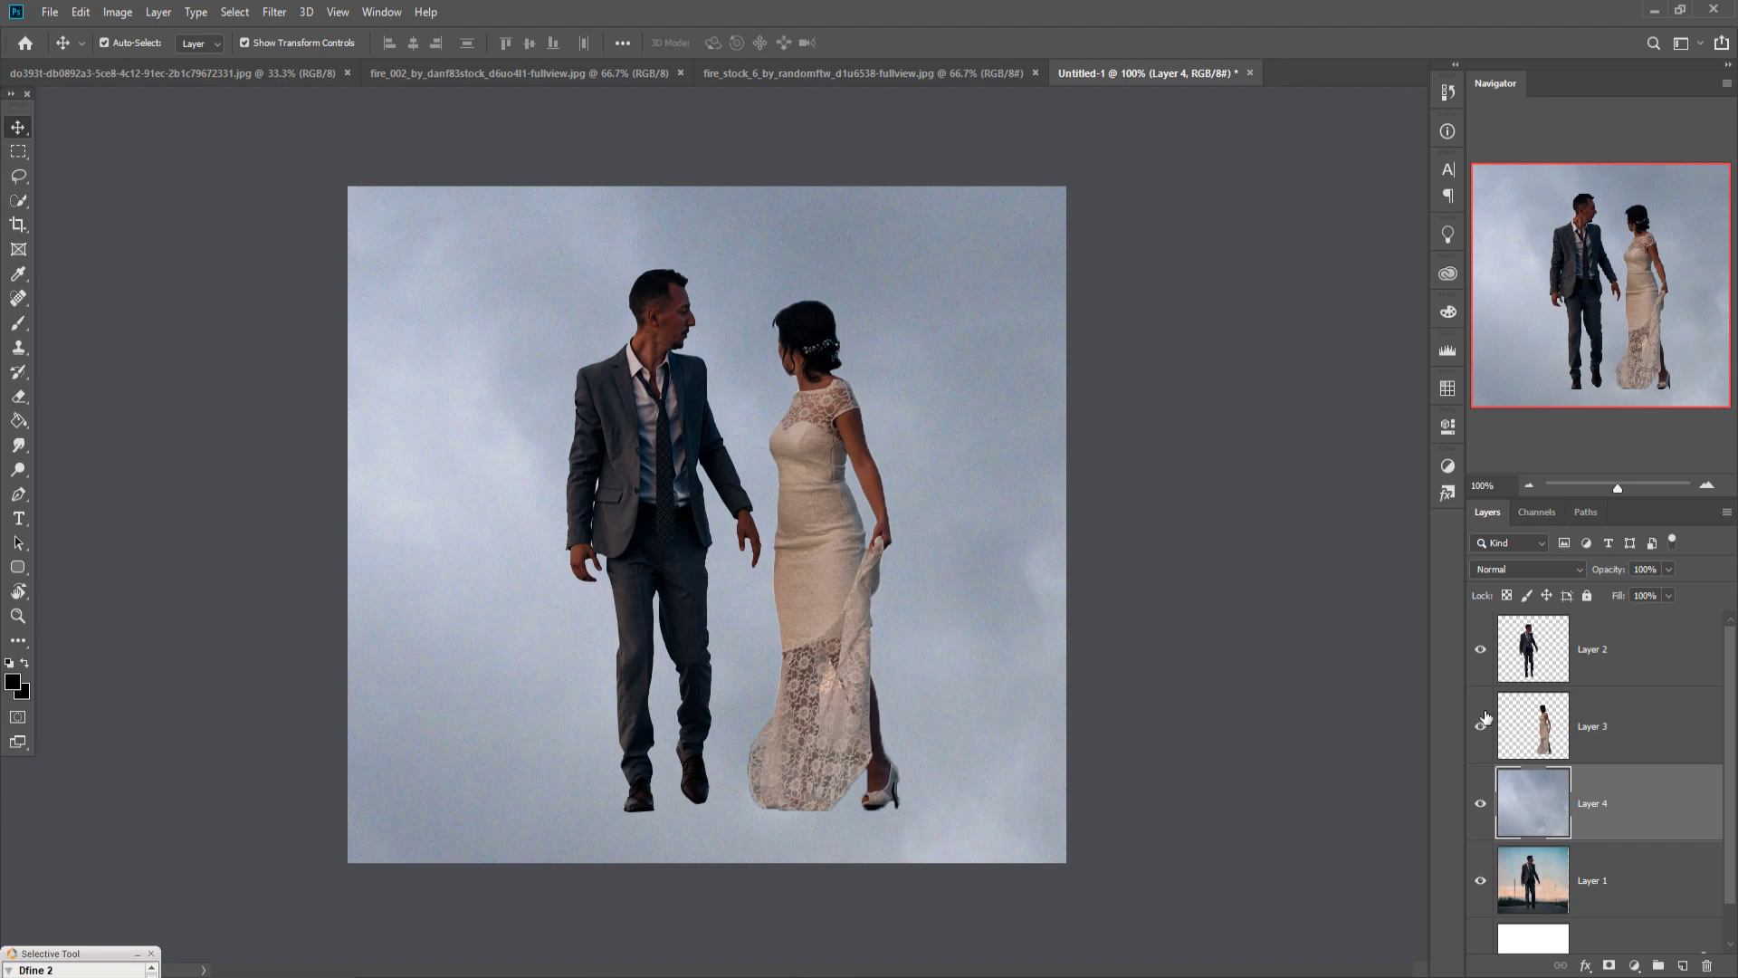
Scale the stormy sky layer to about 31% and position it to cover the whole canvas behind the couple
key("ctrl+minus")
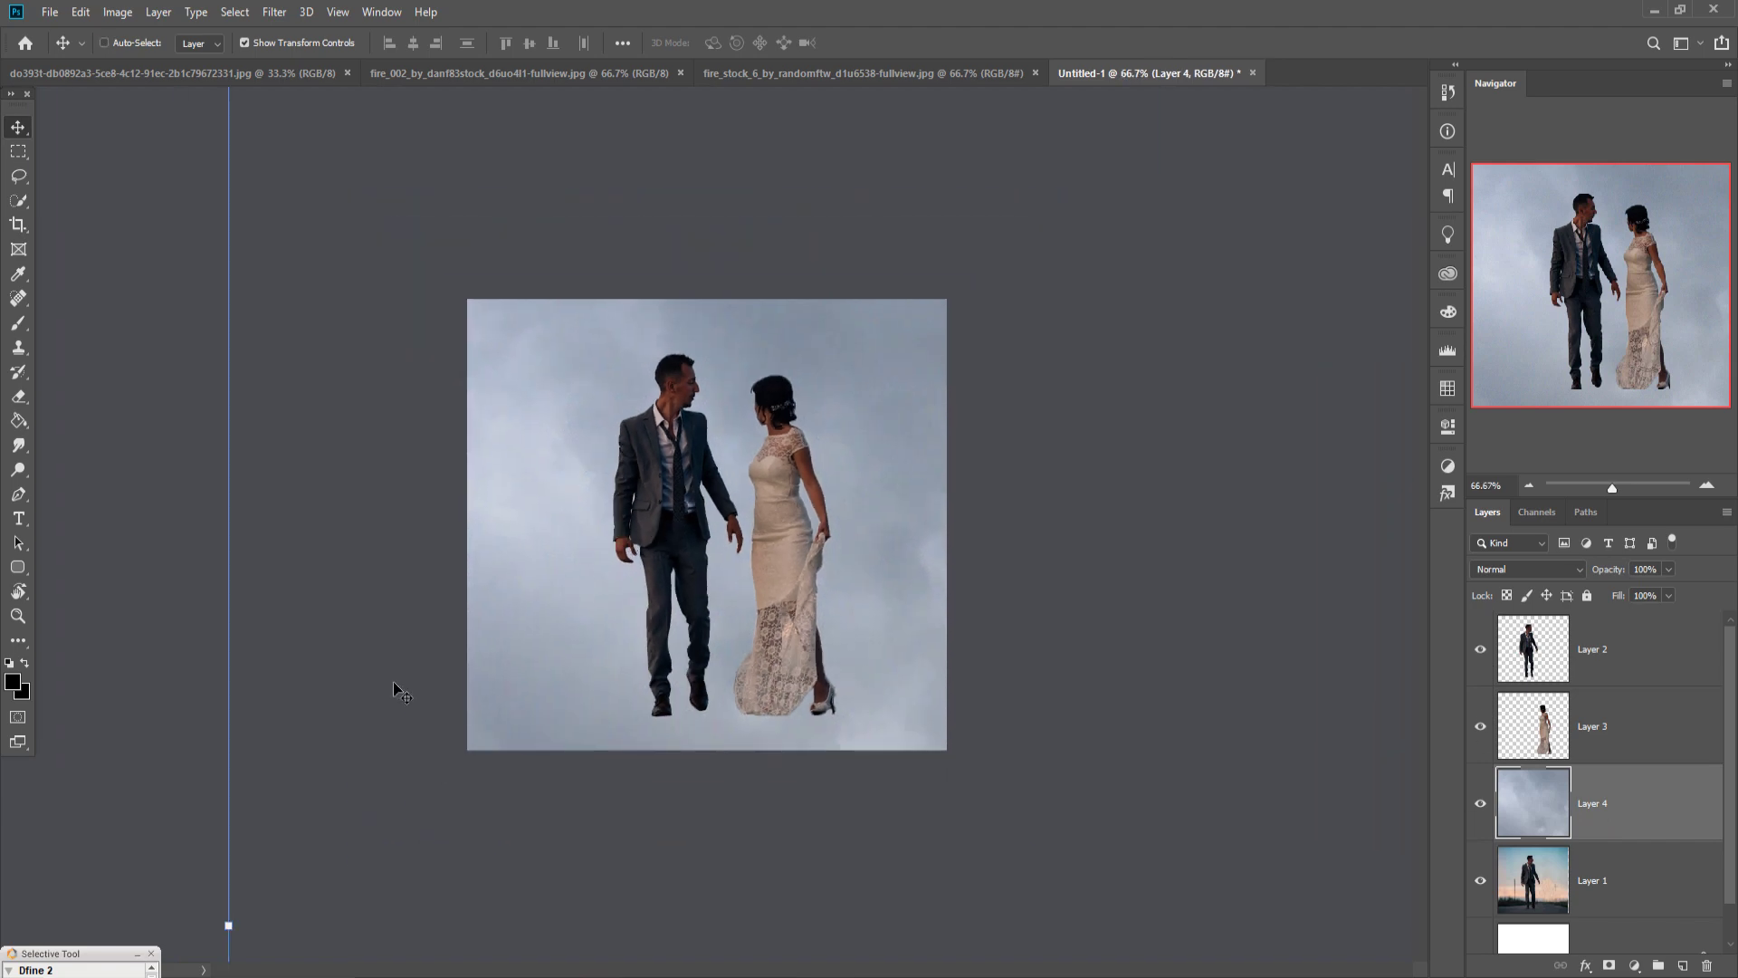
left_click_drag(235, 937, 1145, 916)
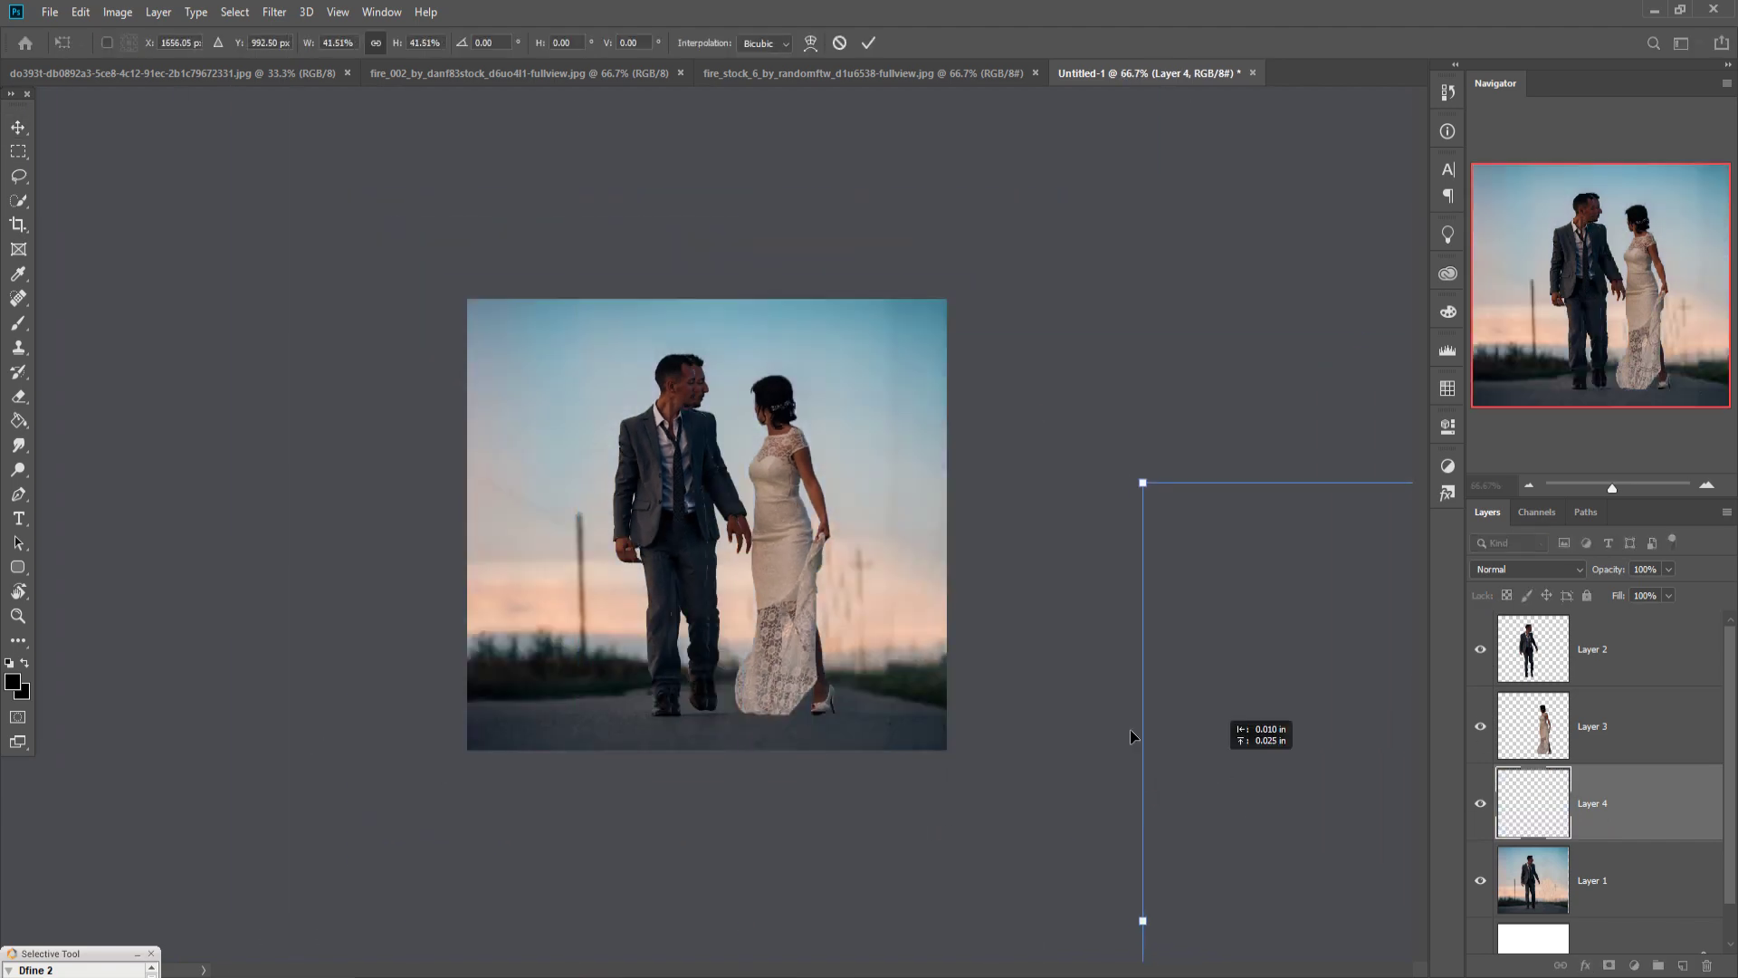
left_click_drag(1238, 788, 492, 329)
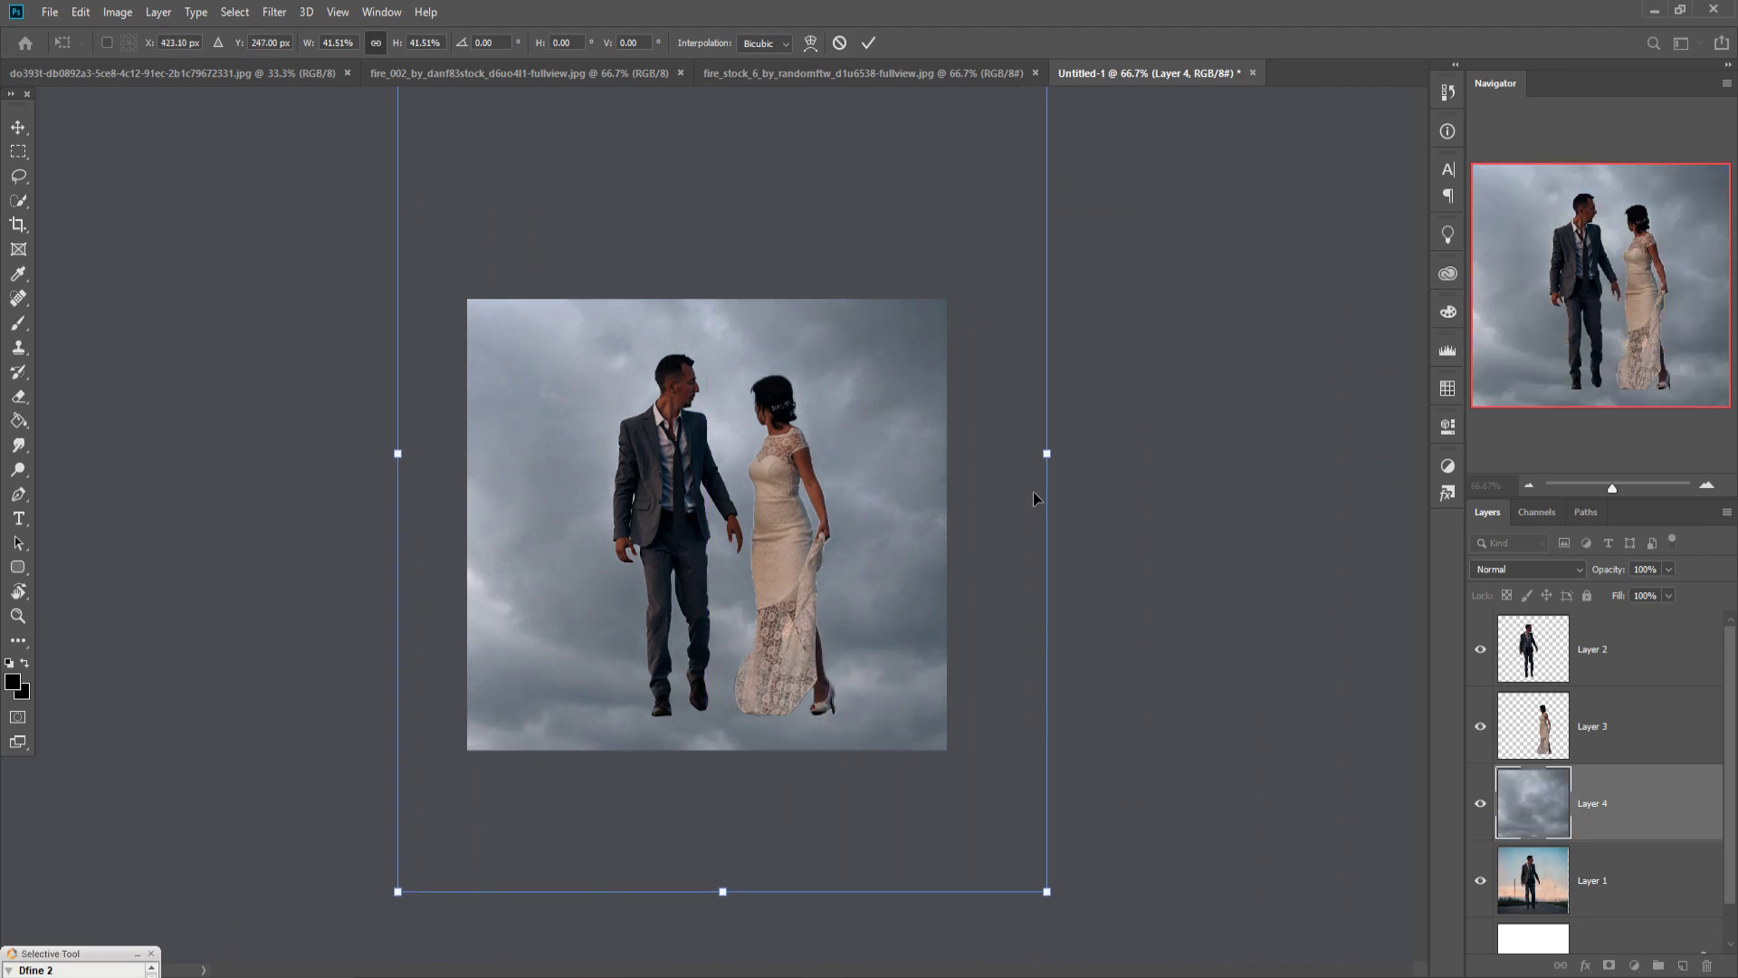
left_click_drag(1059, 465, 802, 450)
left_click_drag(733, 325, 820, 424)
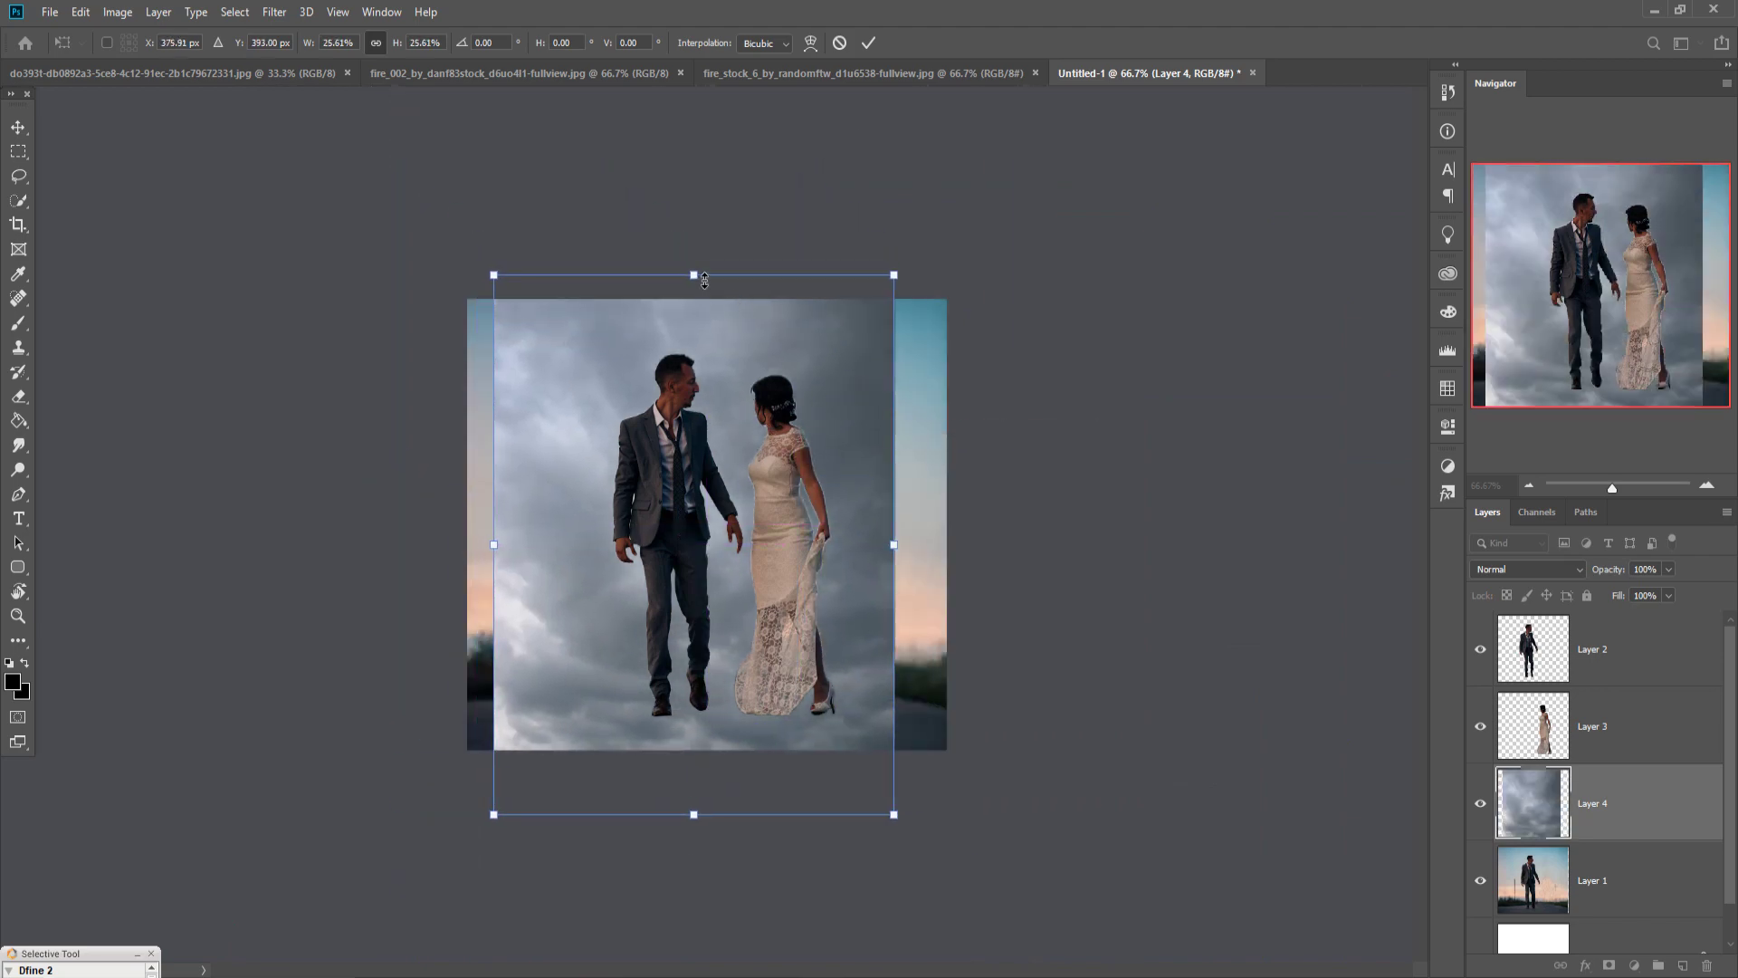
left_click_drag(689, 275, 682, 173)
left_click_drag(752, 350, 765, 352)
left_click_drag(718, 184, 720, 169)
left_click_drag(794, 355, 795, 454)
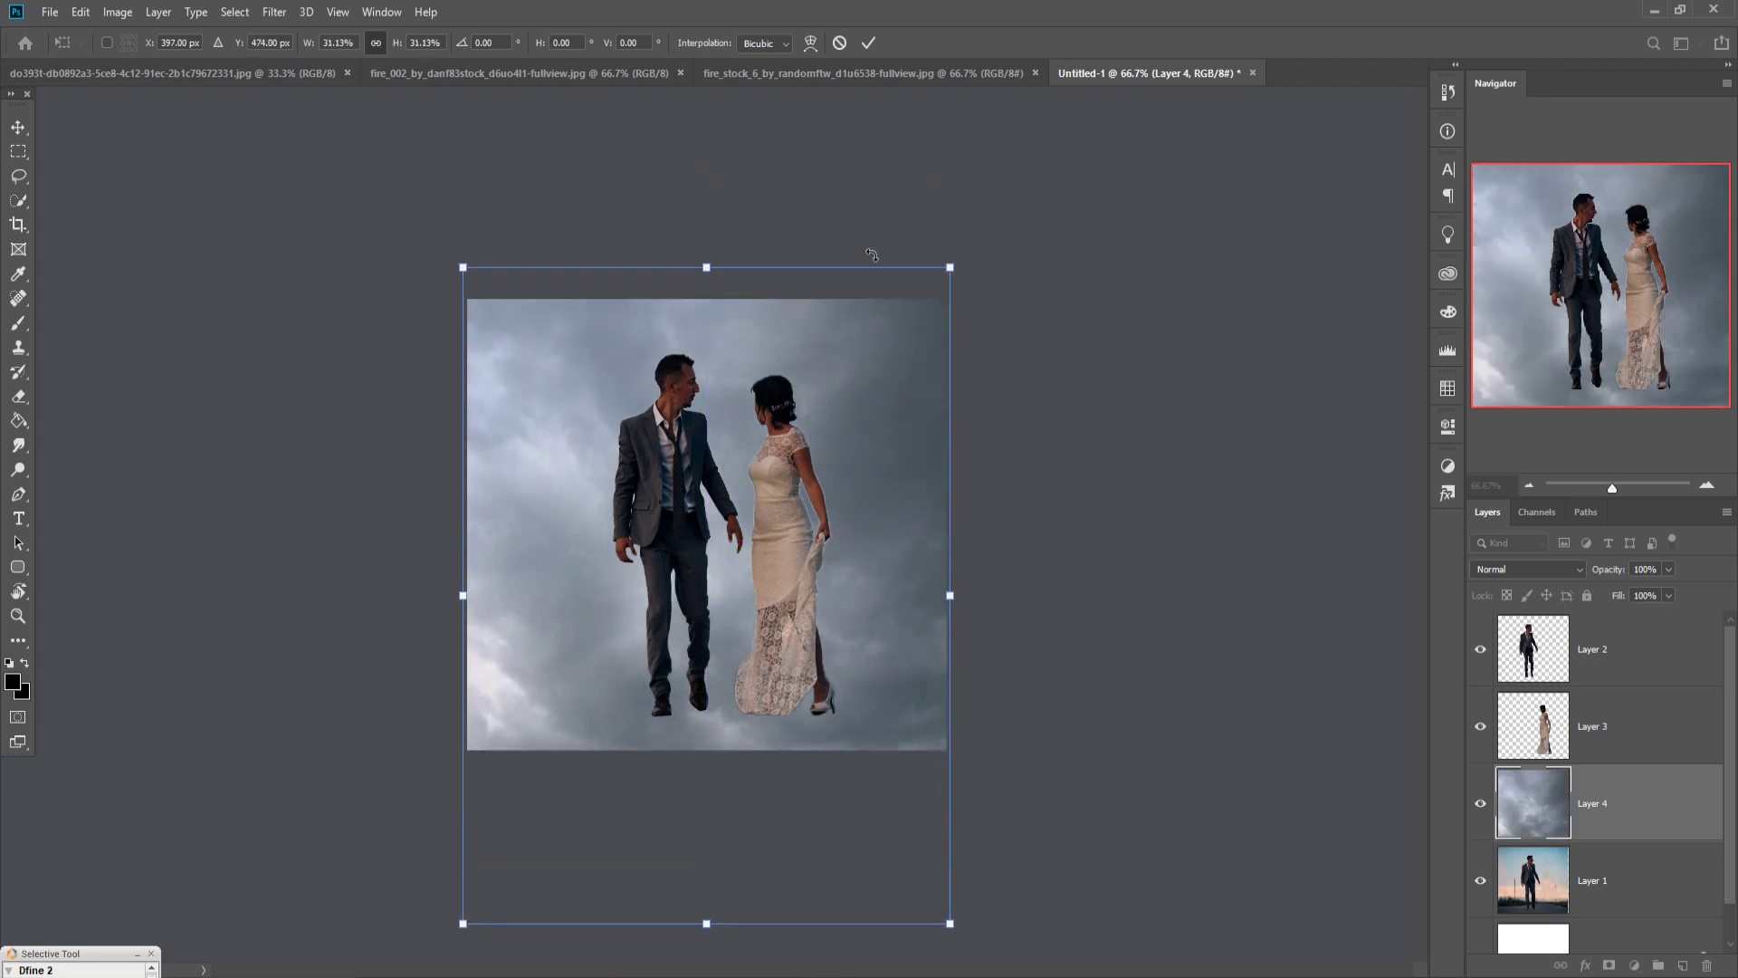
left_click(868, 43)
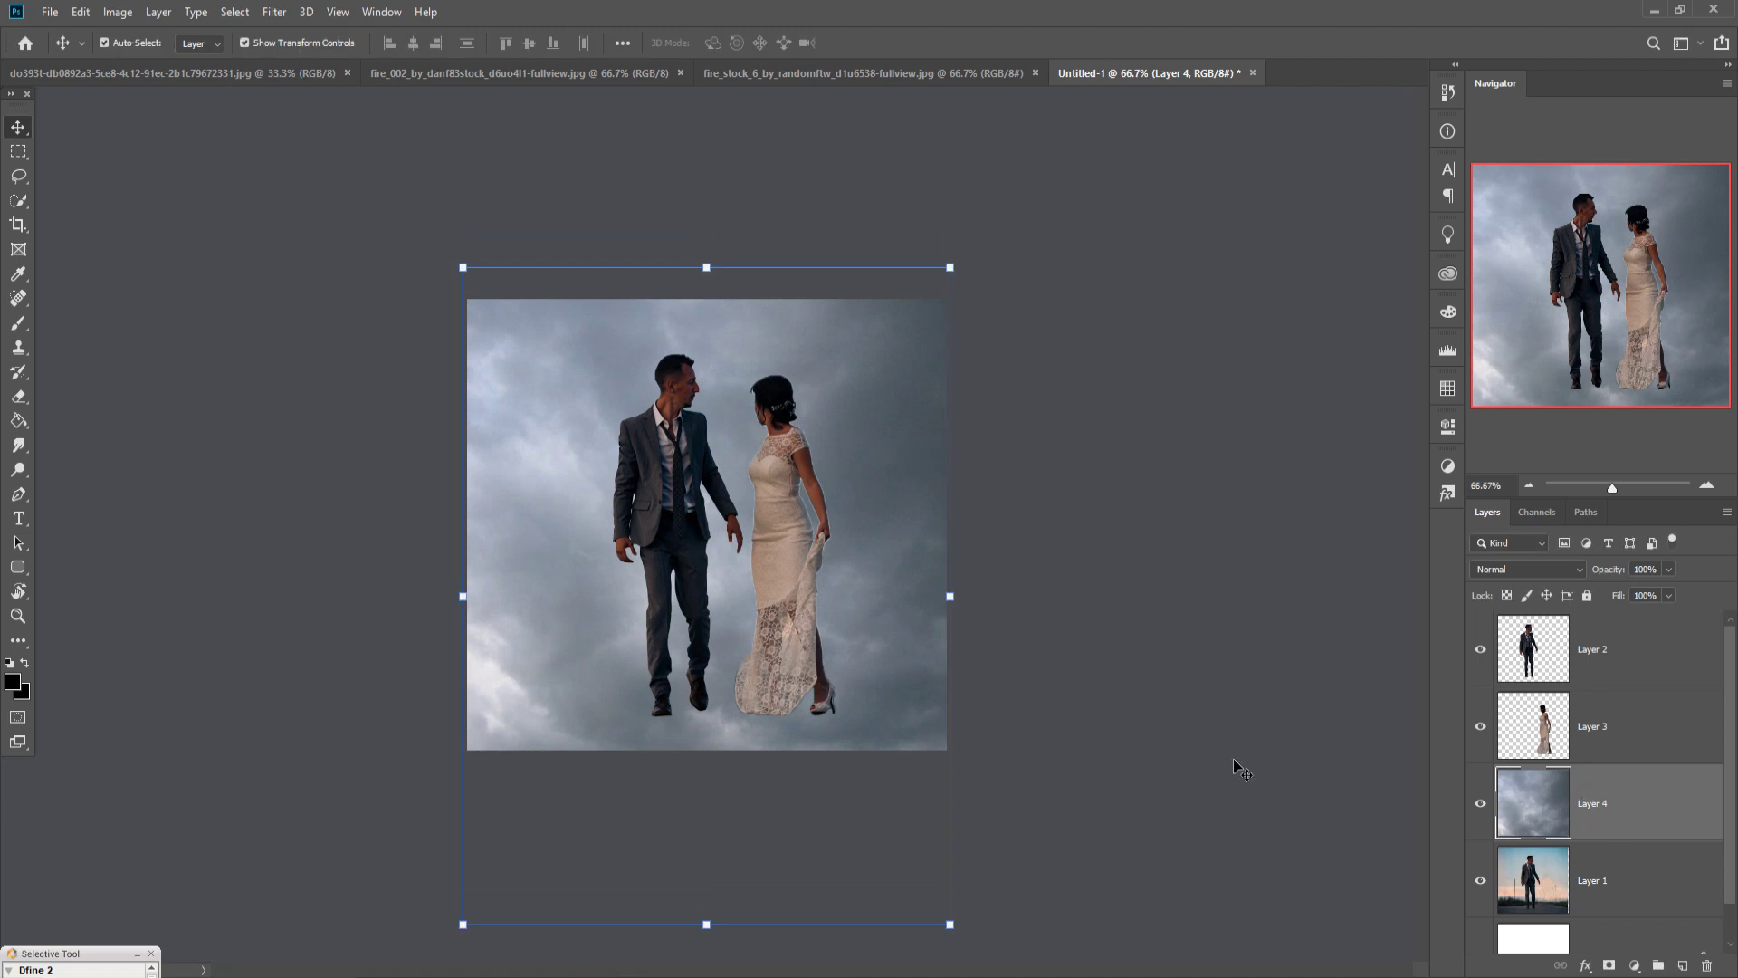
Crop the document to its existing canvas bounds to trim the overflowing sky
key("c")
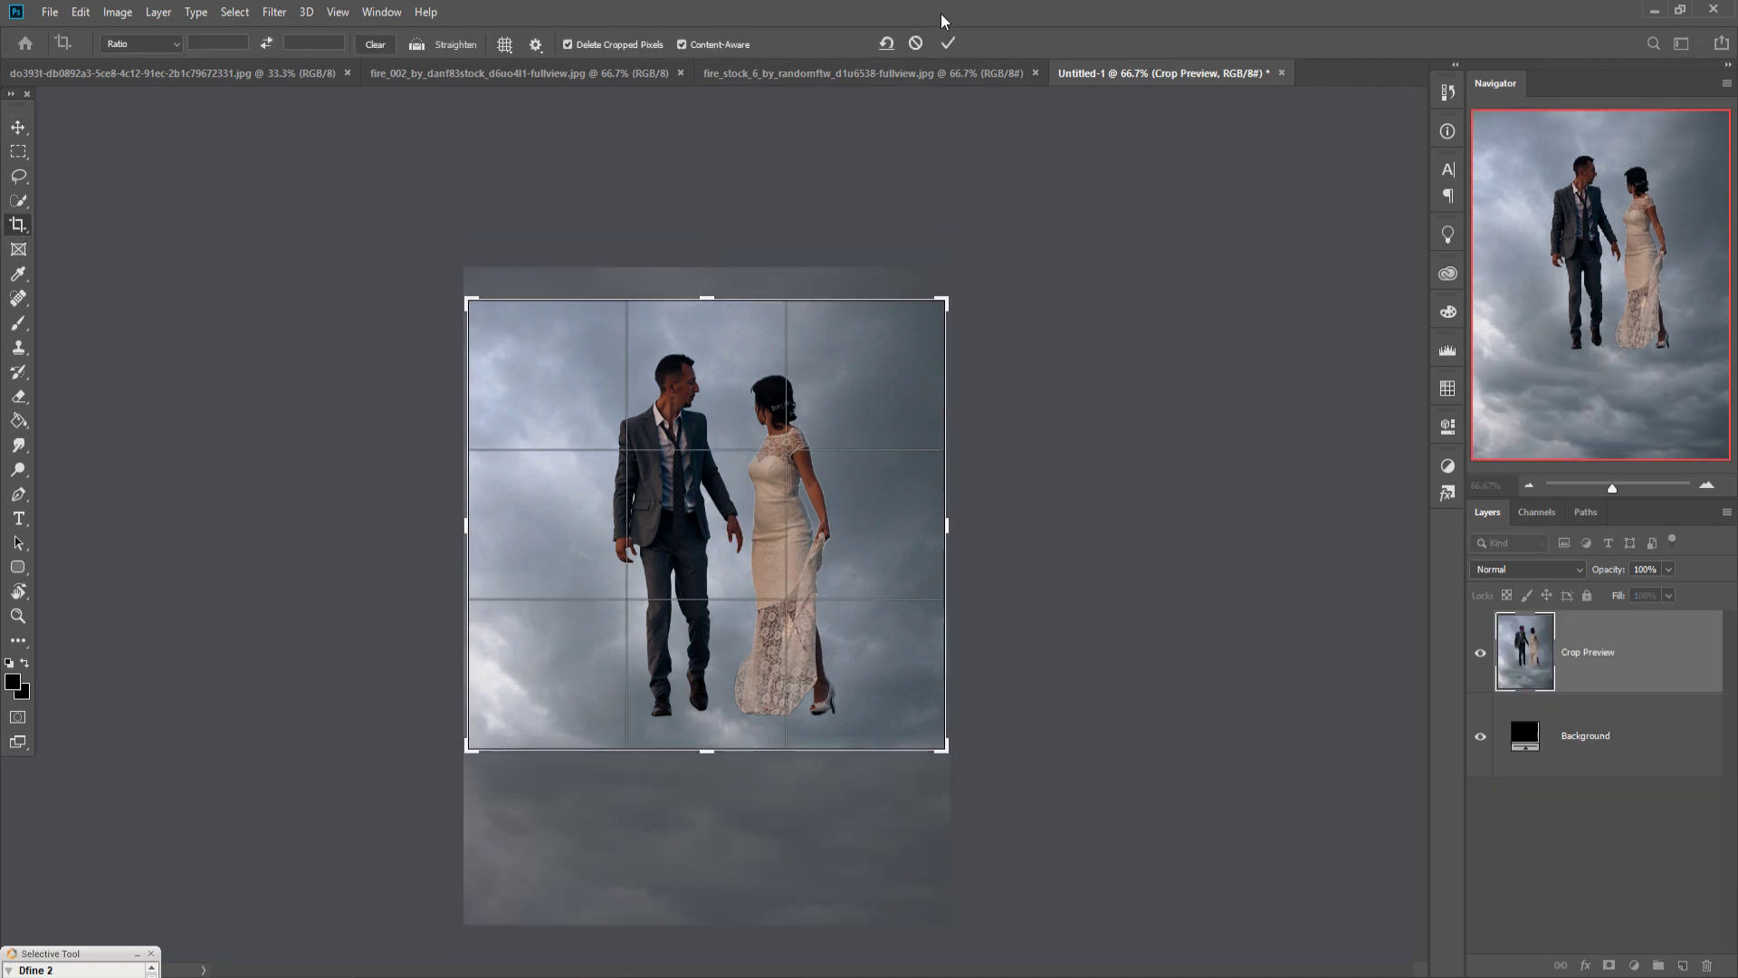
left_click(947, 44)
left_click(18, 127)
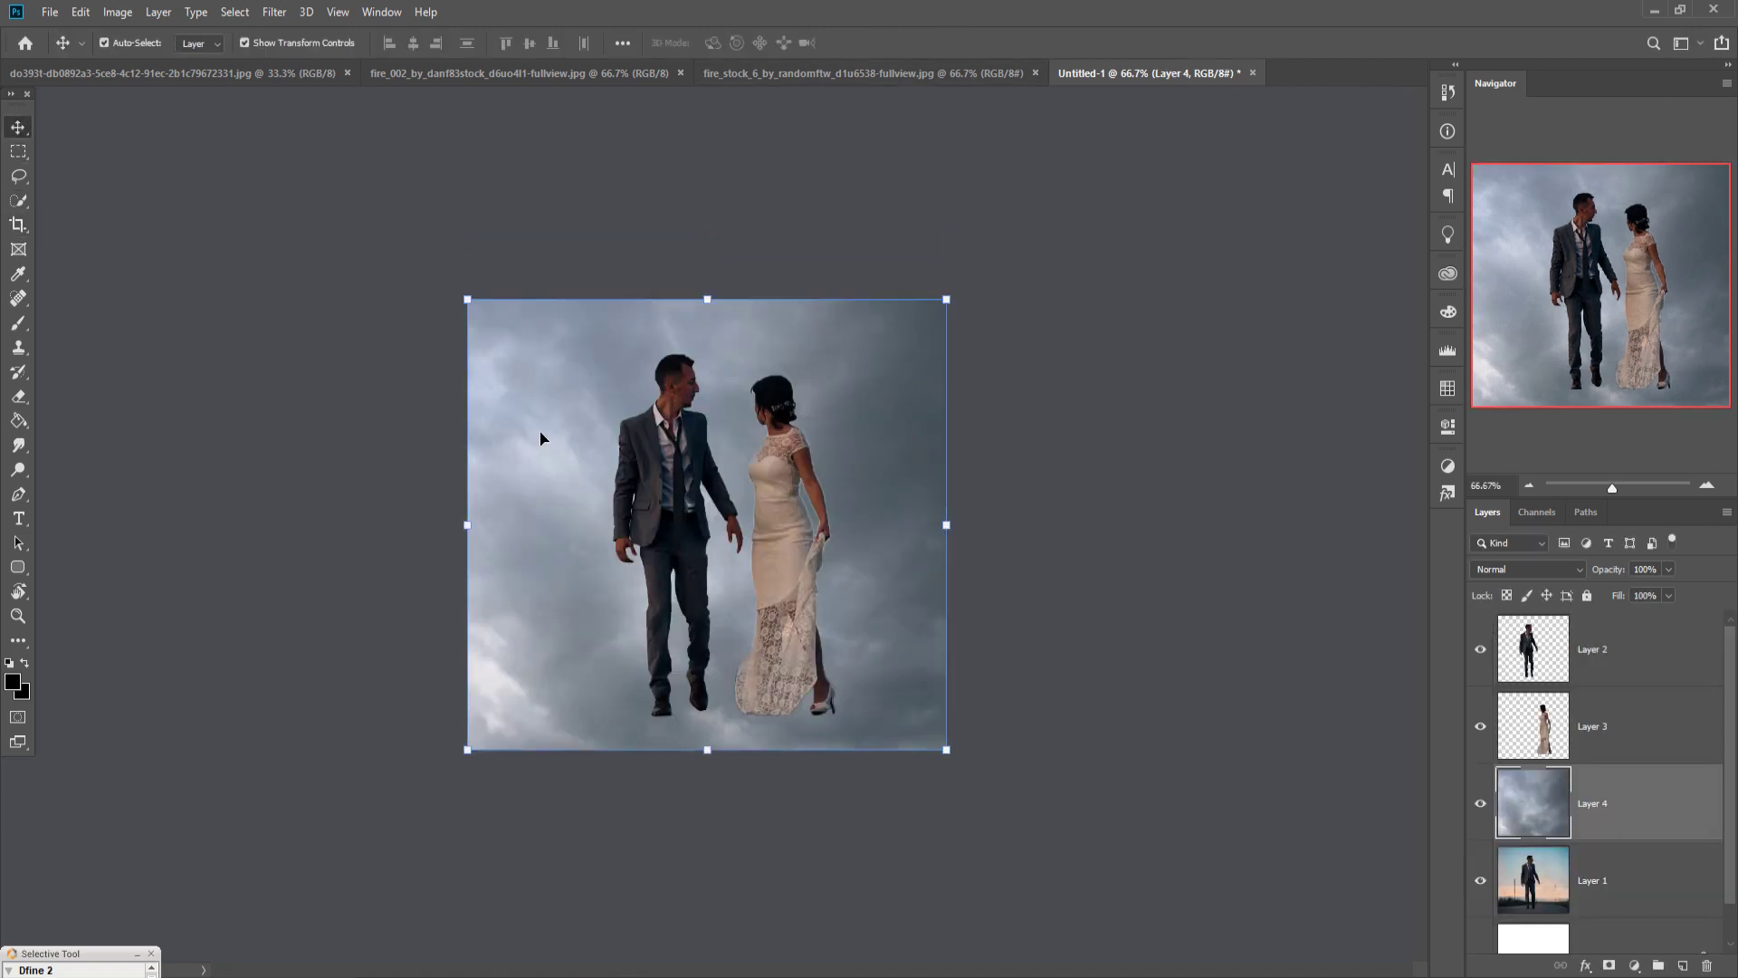
Mask the stormy sky layer and paint black with a 400 px brush at 35% opacity to reveal the road and grass
left_click(1609, 964)
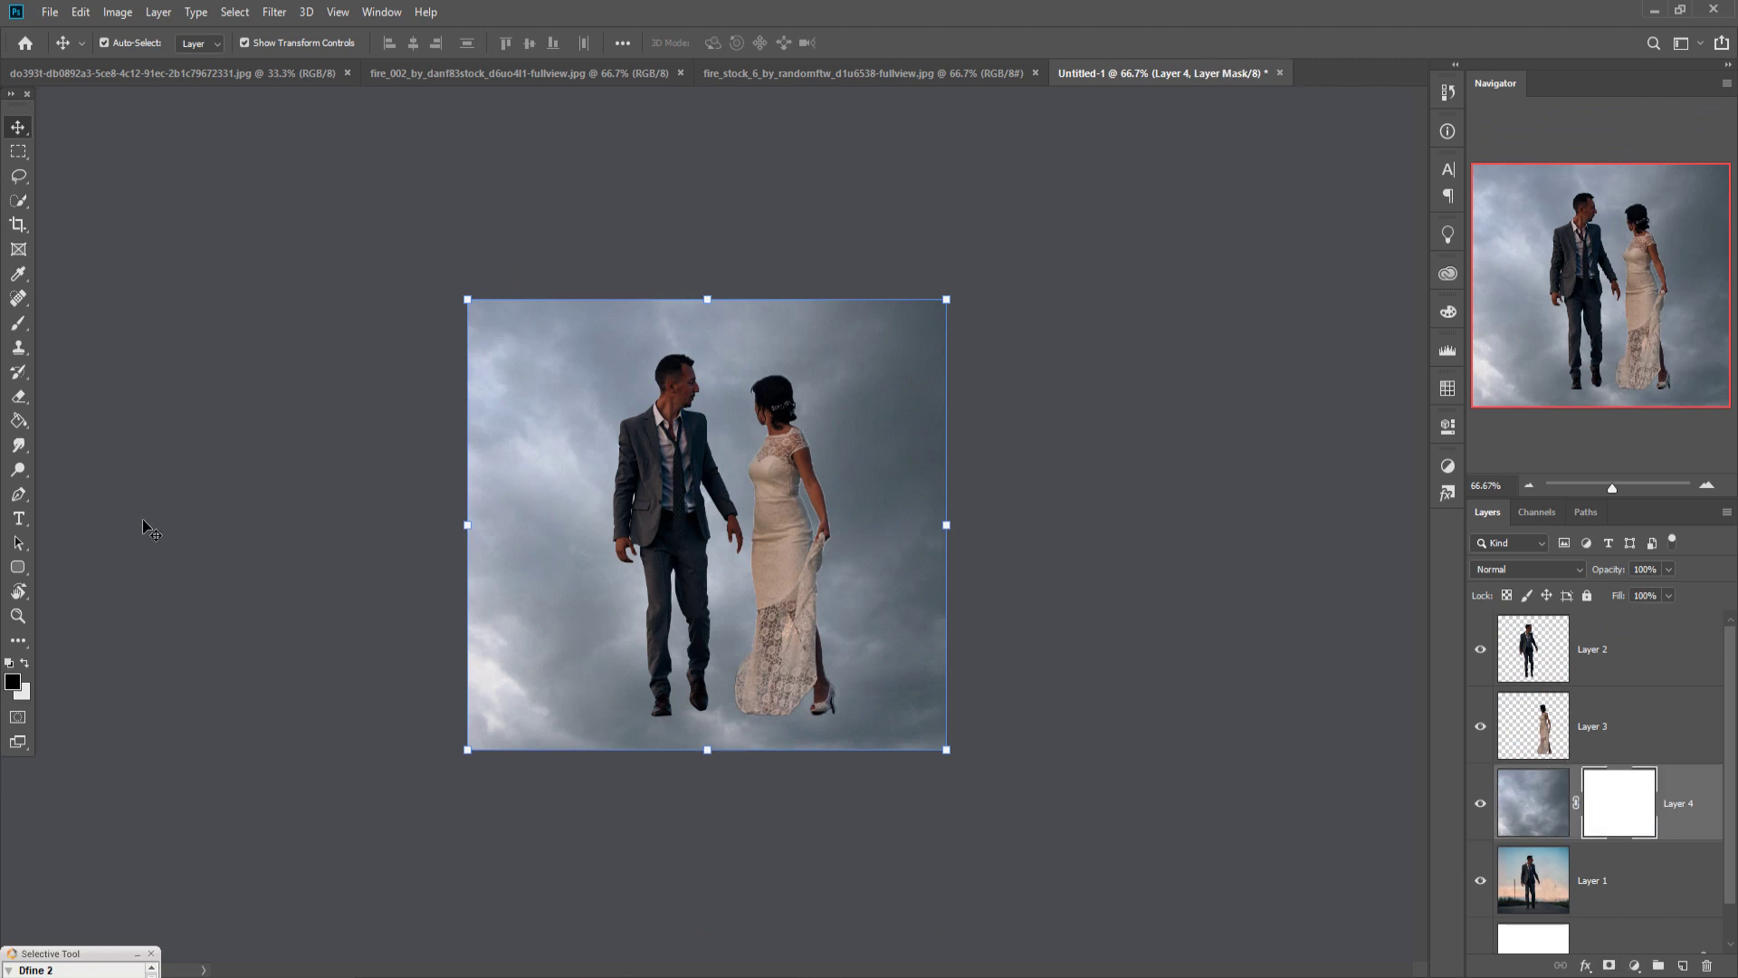
key("b")
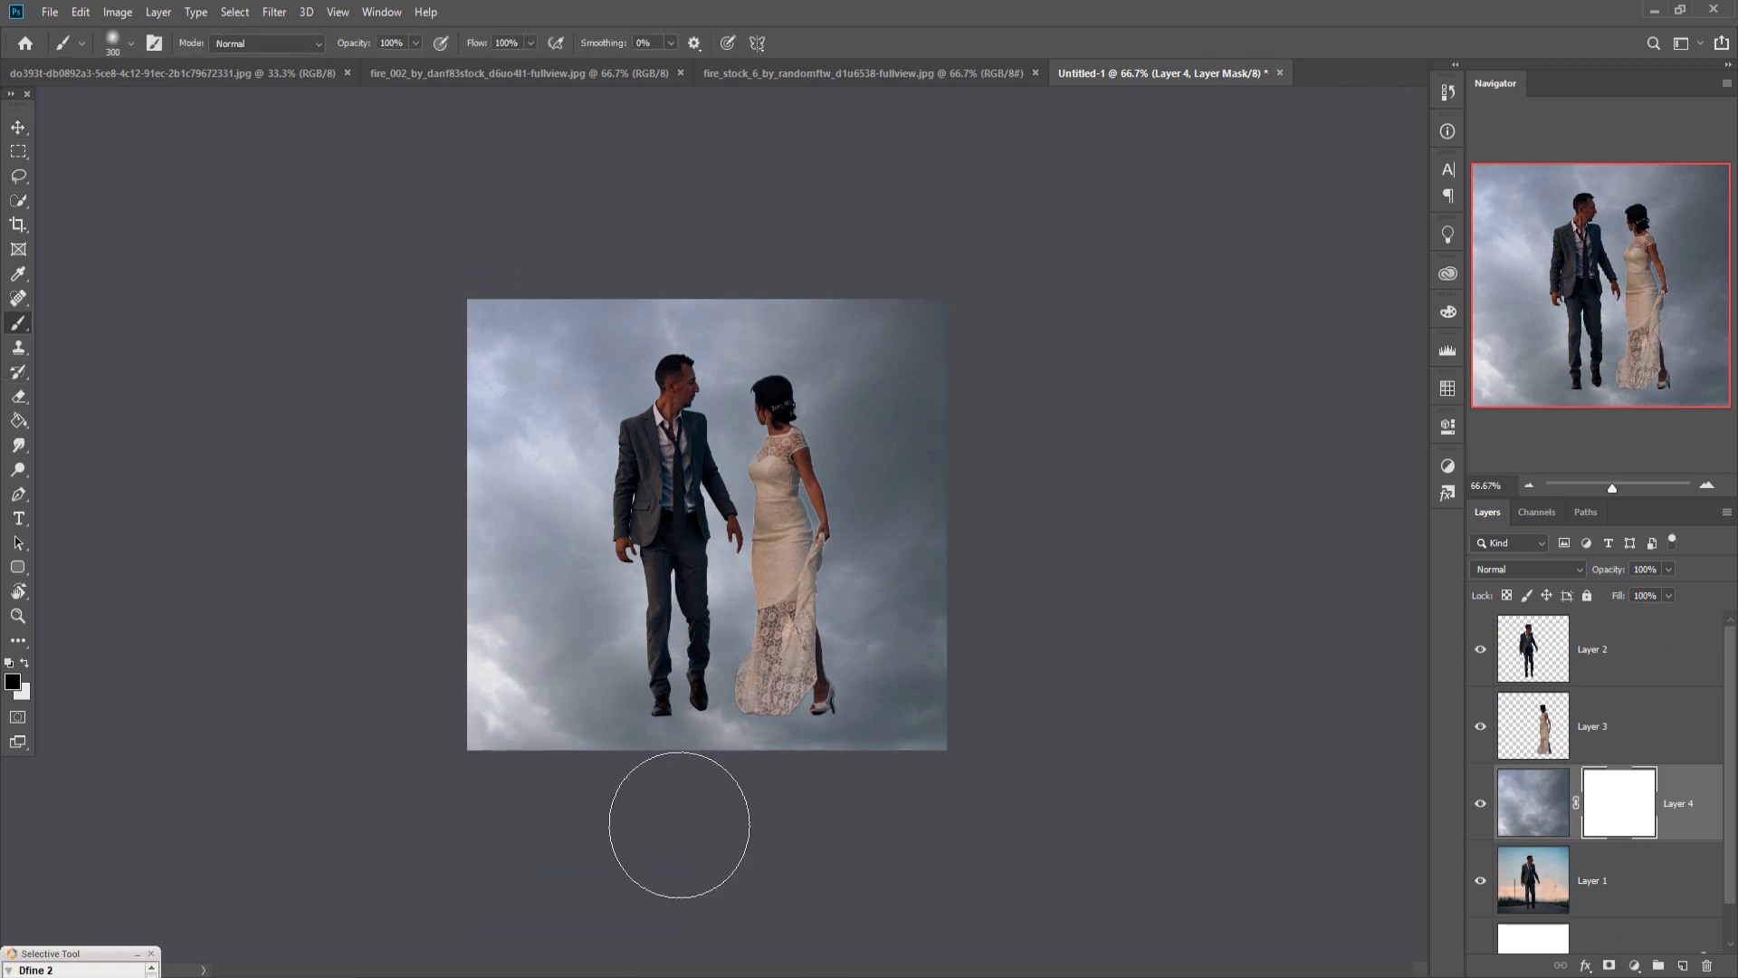
key("bracketright")
left_click(415, 43)
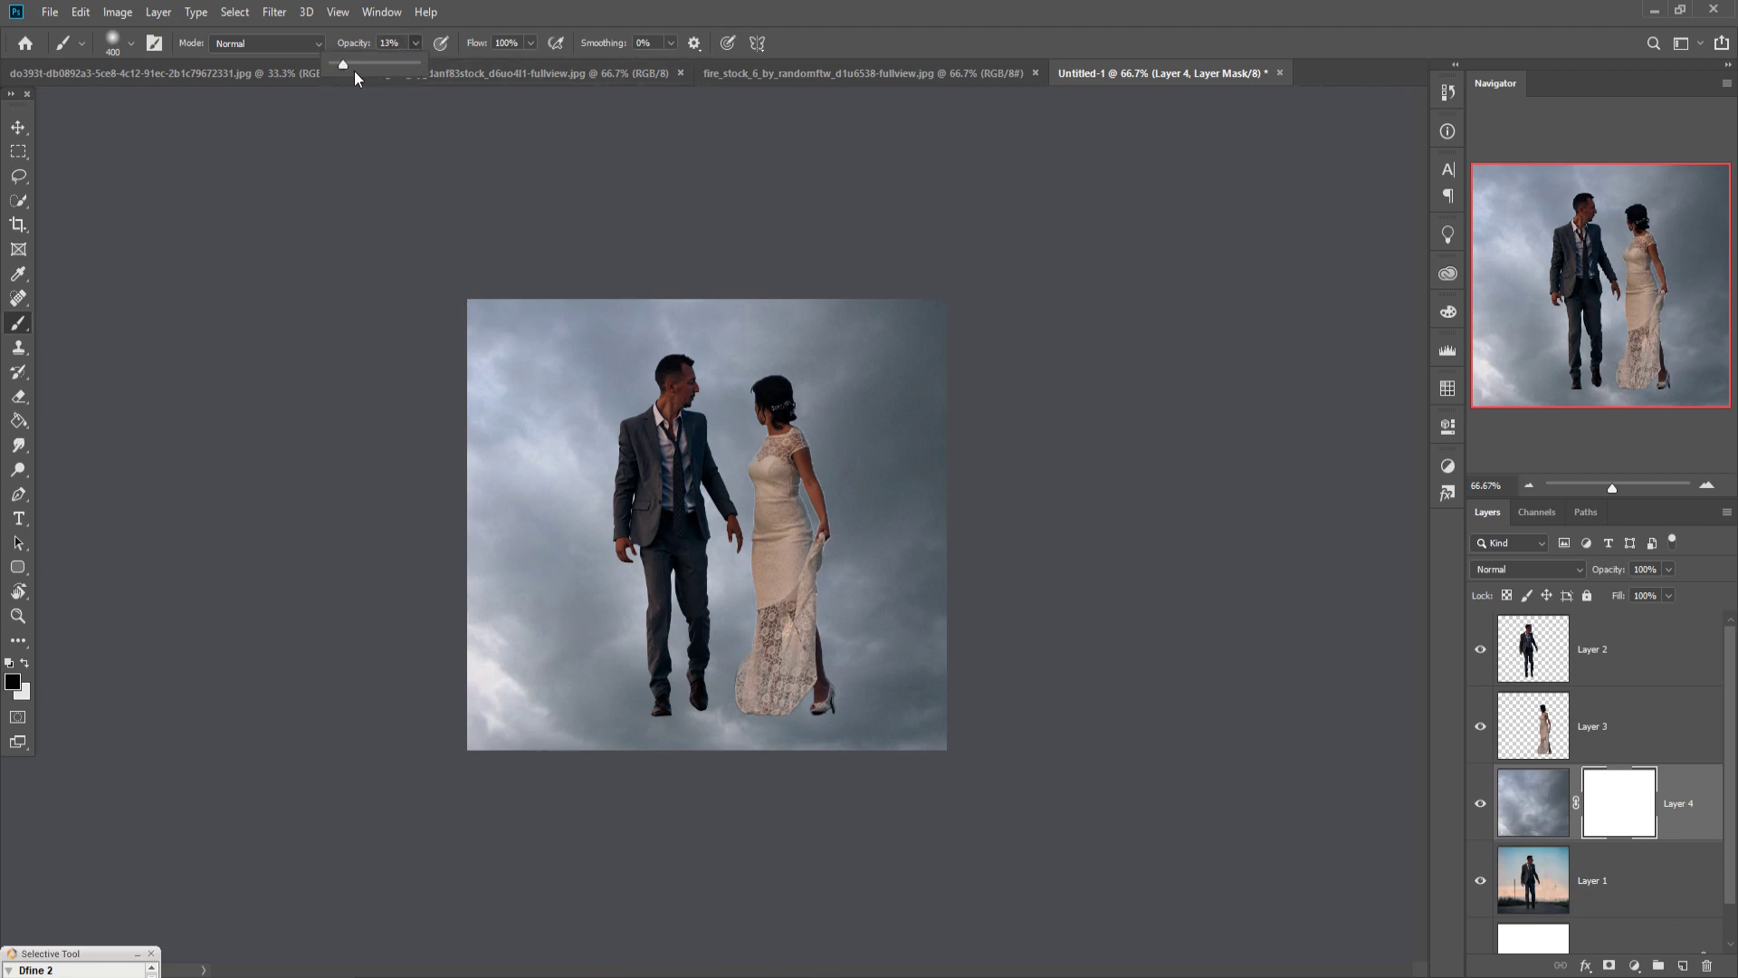
mouse_move(637, 872)
left_mouse_down()
mouse_move(654, 846)
mouse_move(945, 850)
mouse_move(737, 845)
mouse_move(872, 853)
mouse_move(993, 834)
left_mouse_up()
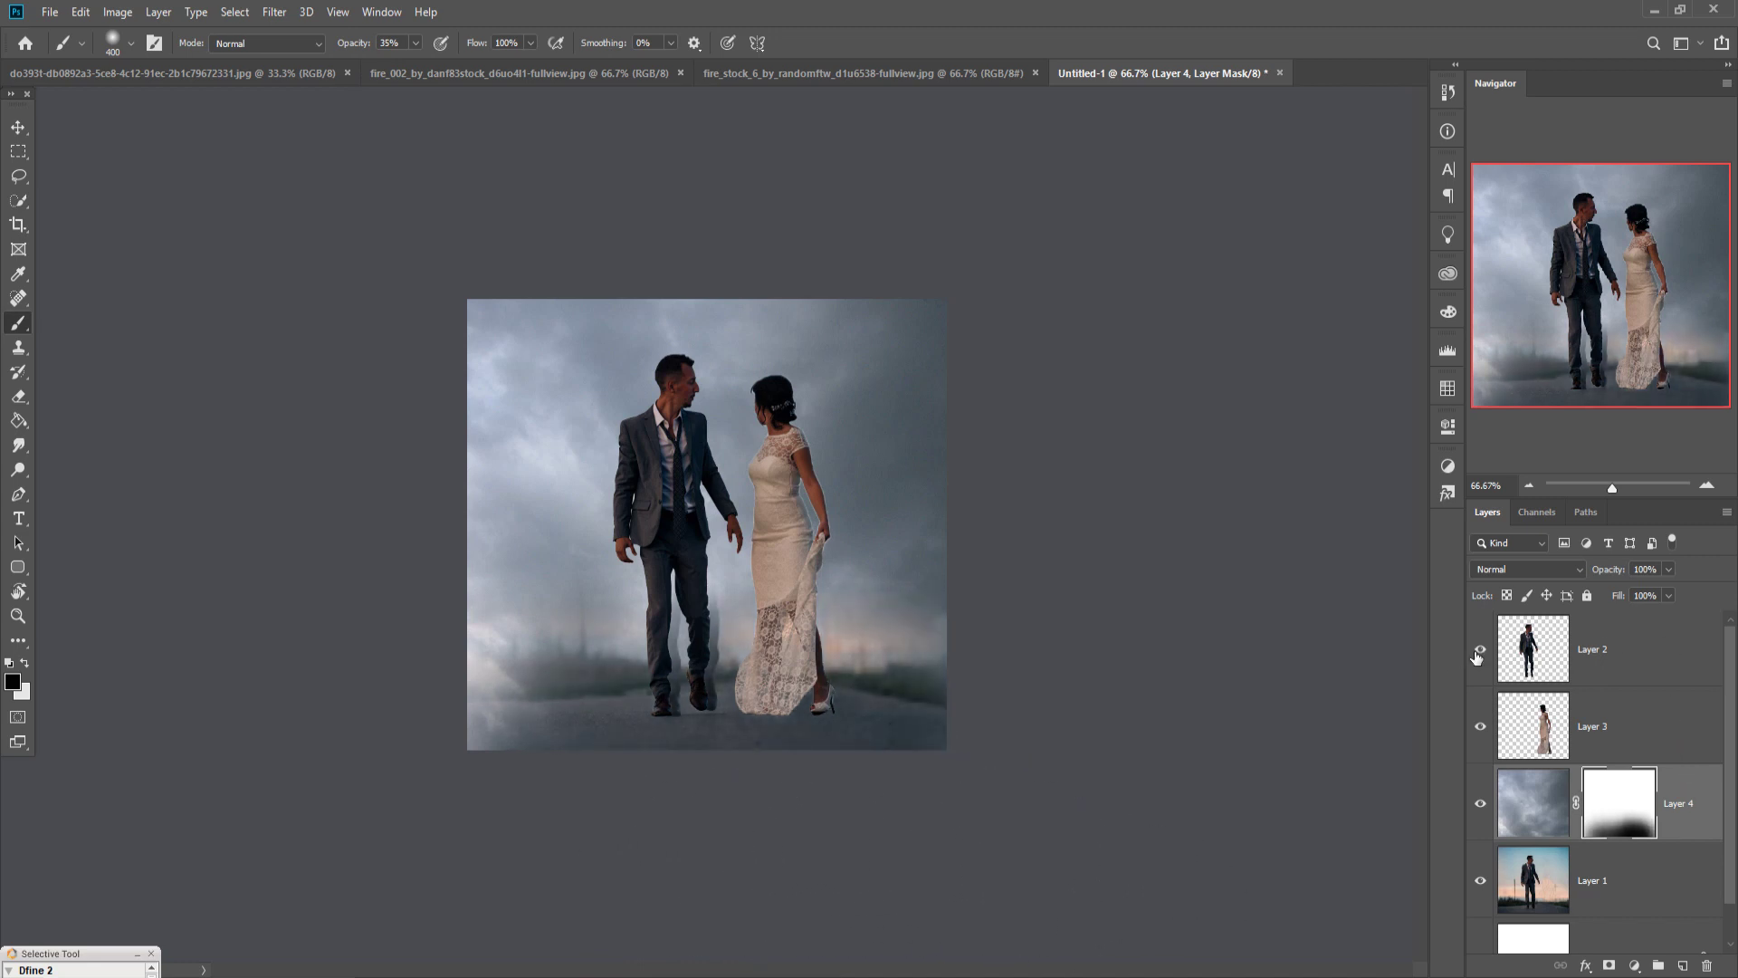
Nudge the man's cutout on Layer 2 right so it covers the duplicate man in the background photo
left_click(1533, 661)
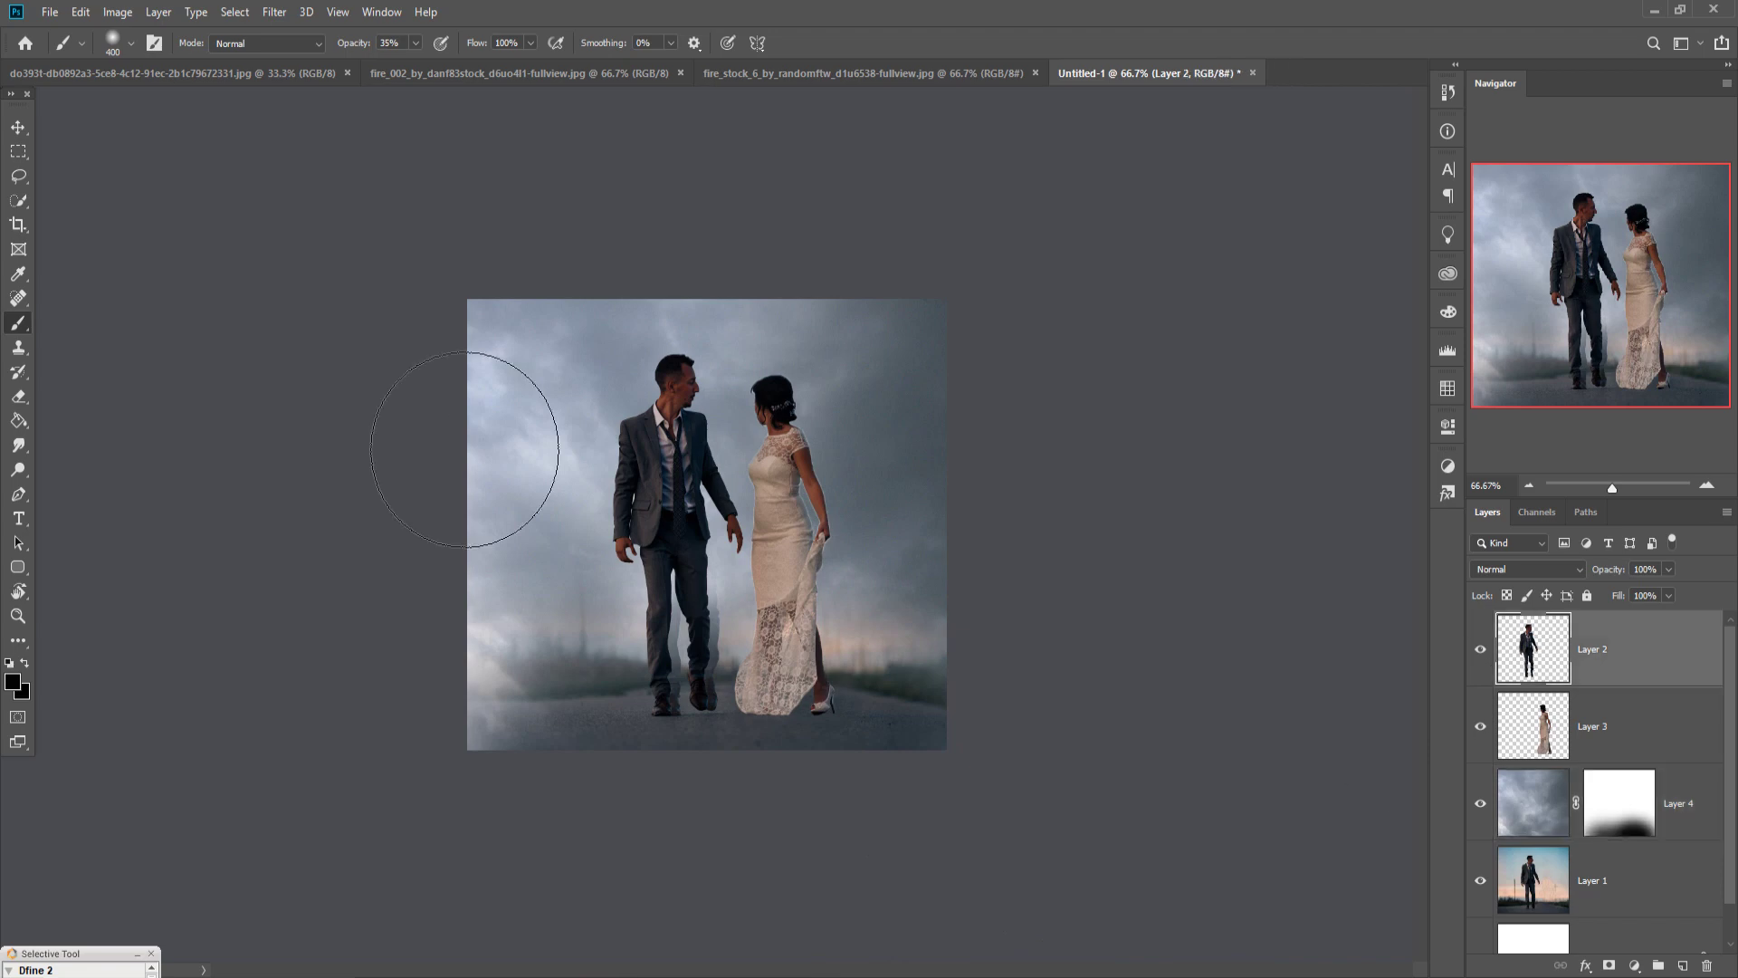
left_click(17, 134)
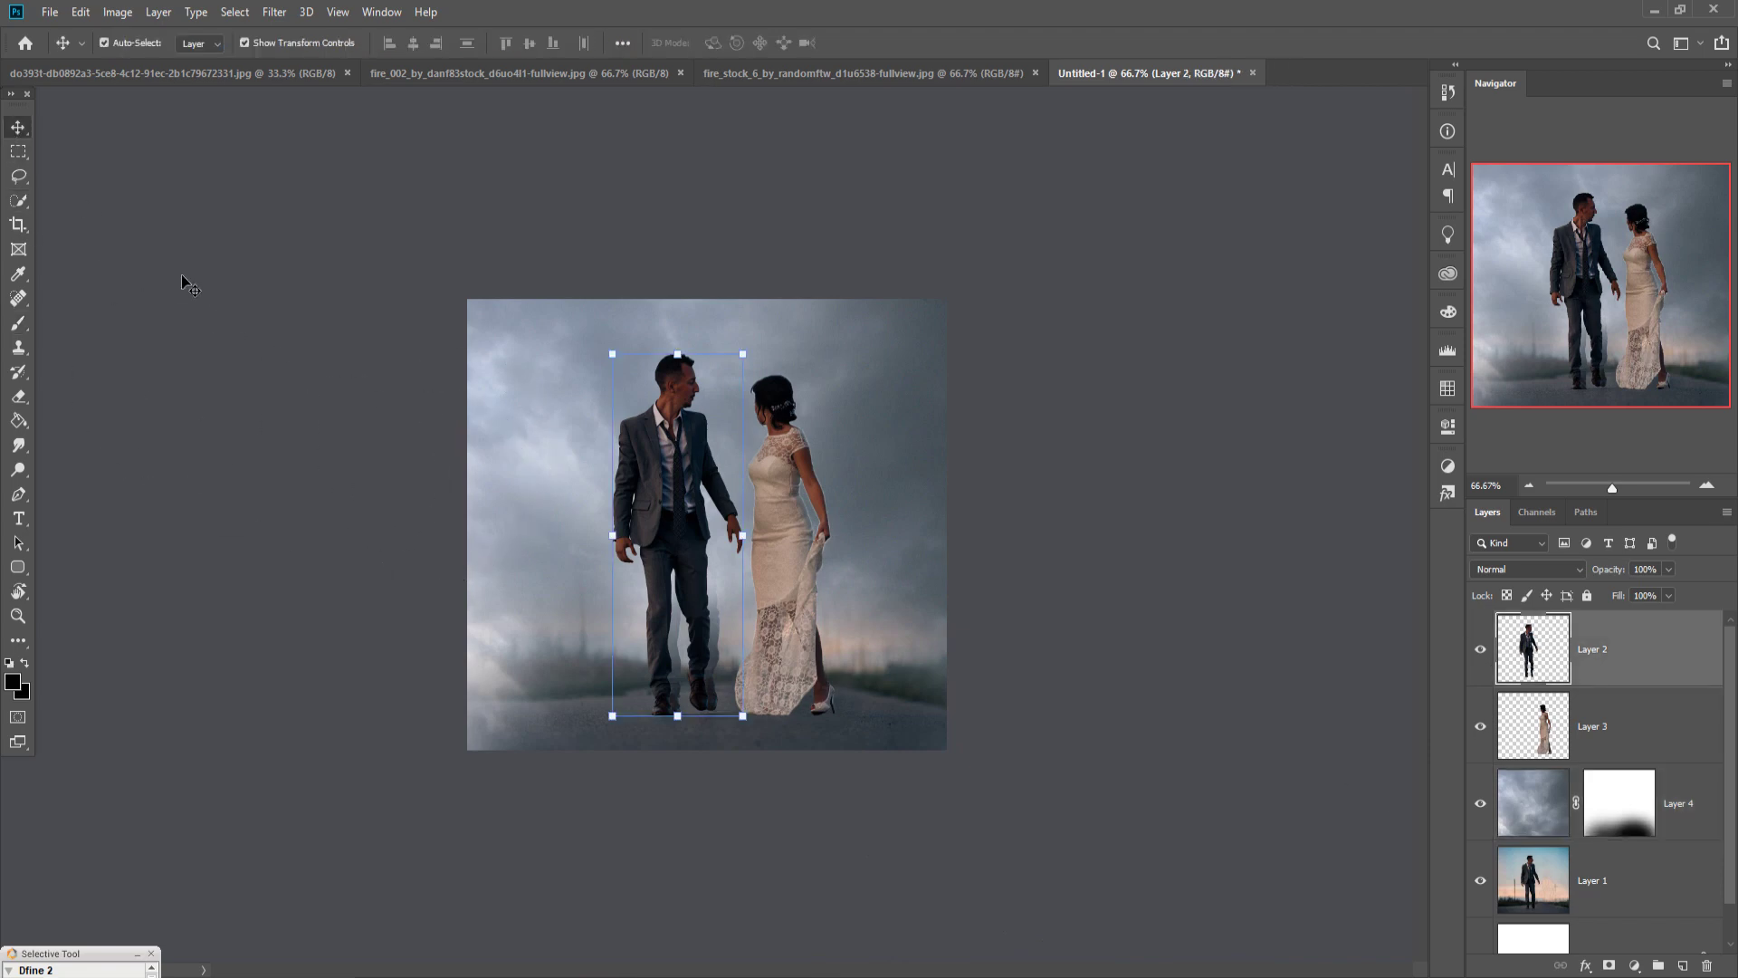
key("Right")
key("Right")
key("Right")
key("Right")
key("Right")
key("Right")
key("Right")
key("Right")
key("Right")
key("Right")
key("Right")
key("Right")
key("Right")
key("Right")
key("Right")
key("Right")
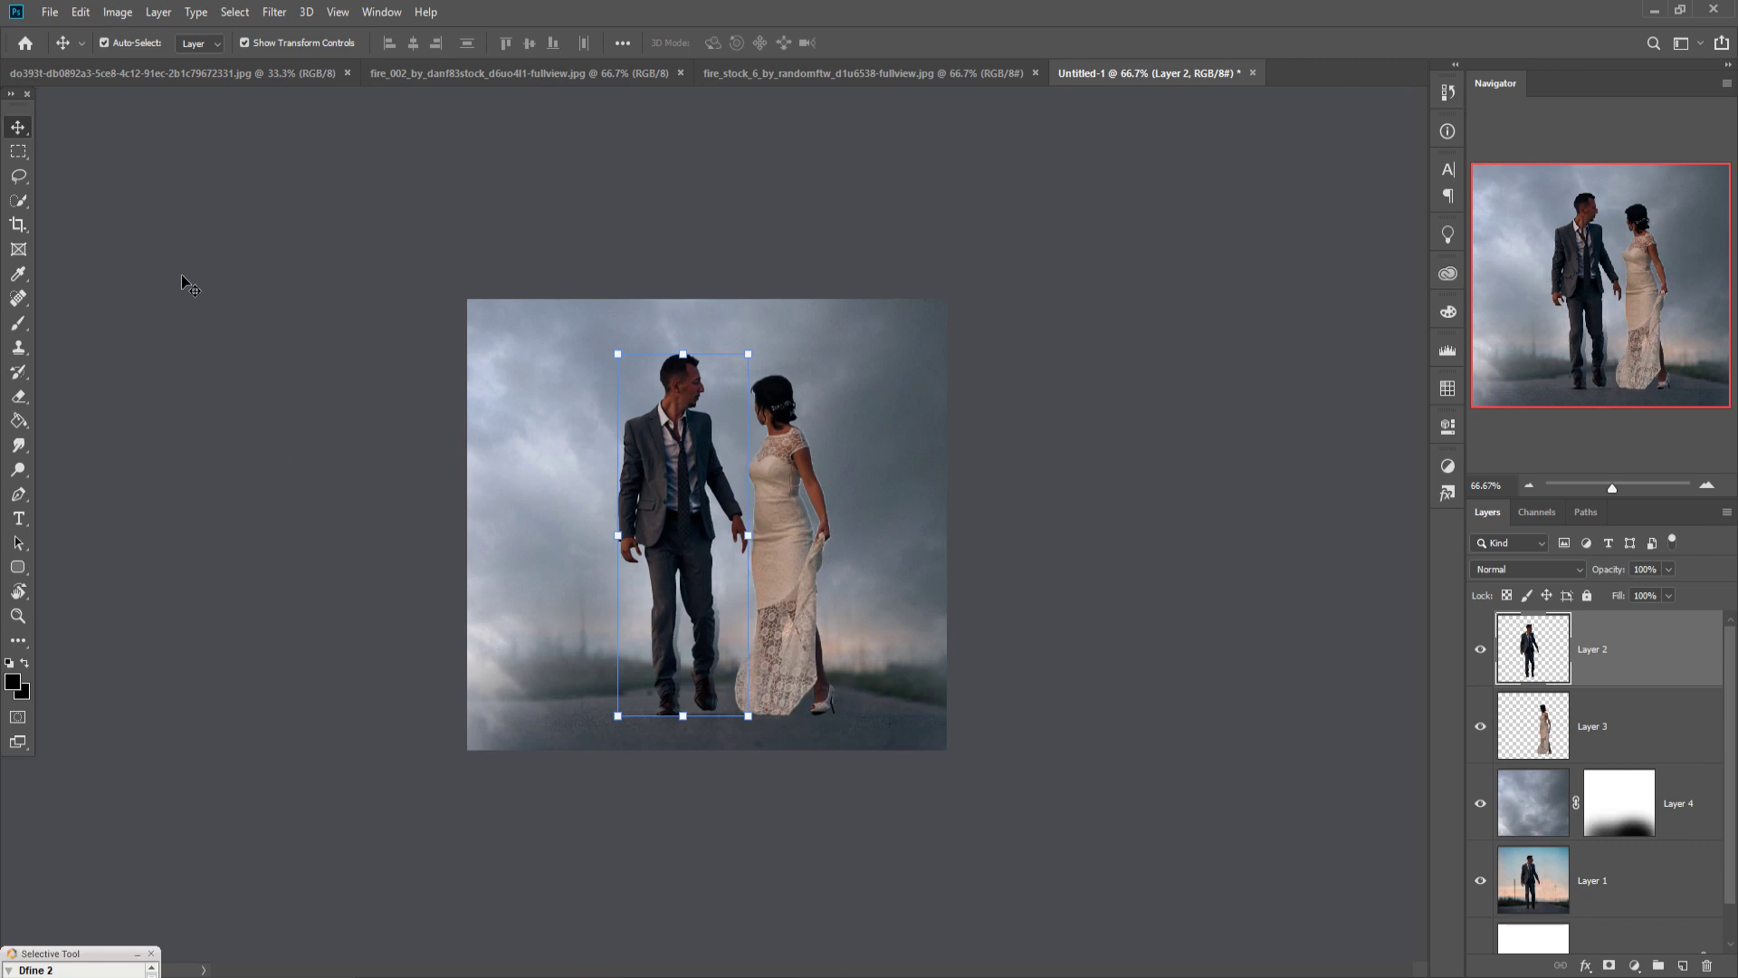
key("Left")
key("Left")
key("Left")
key("Left")
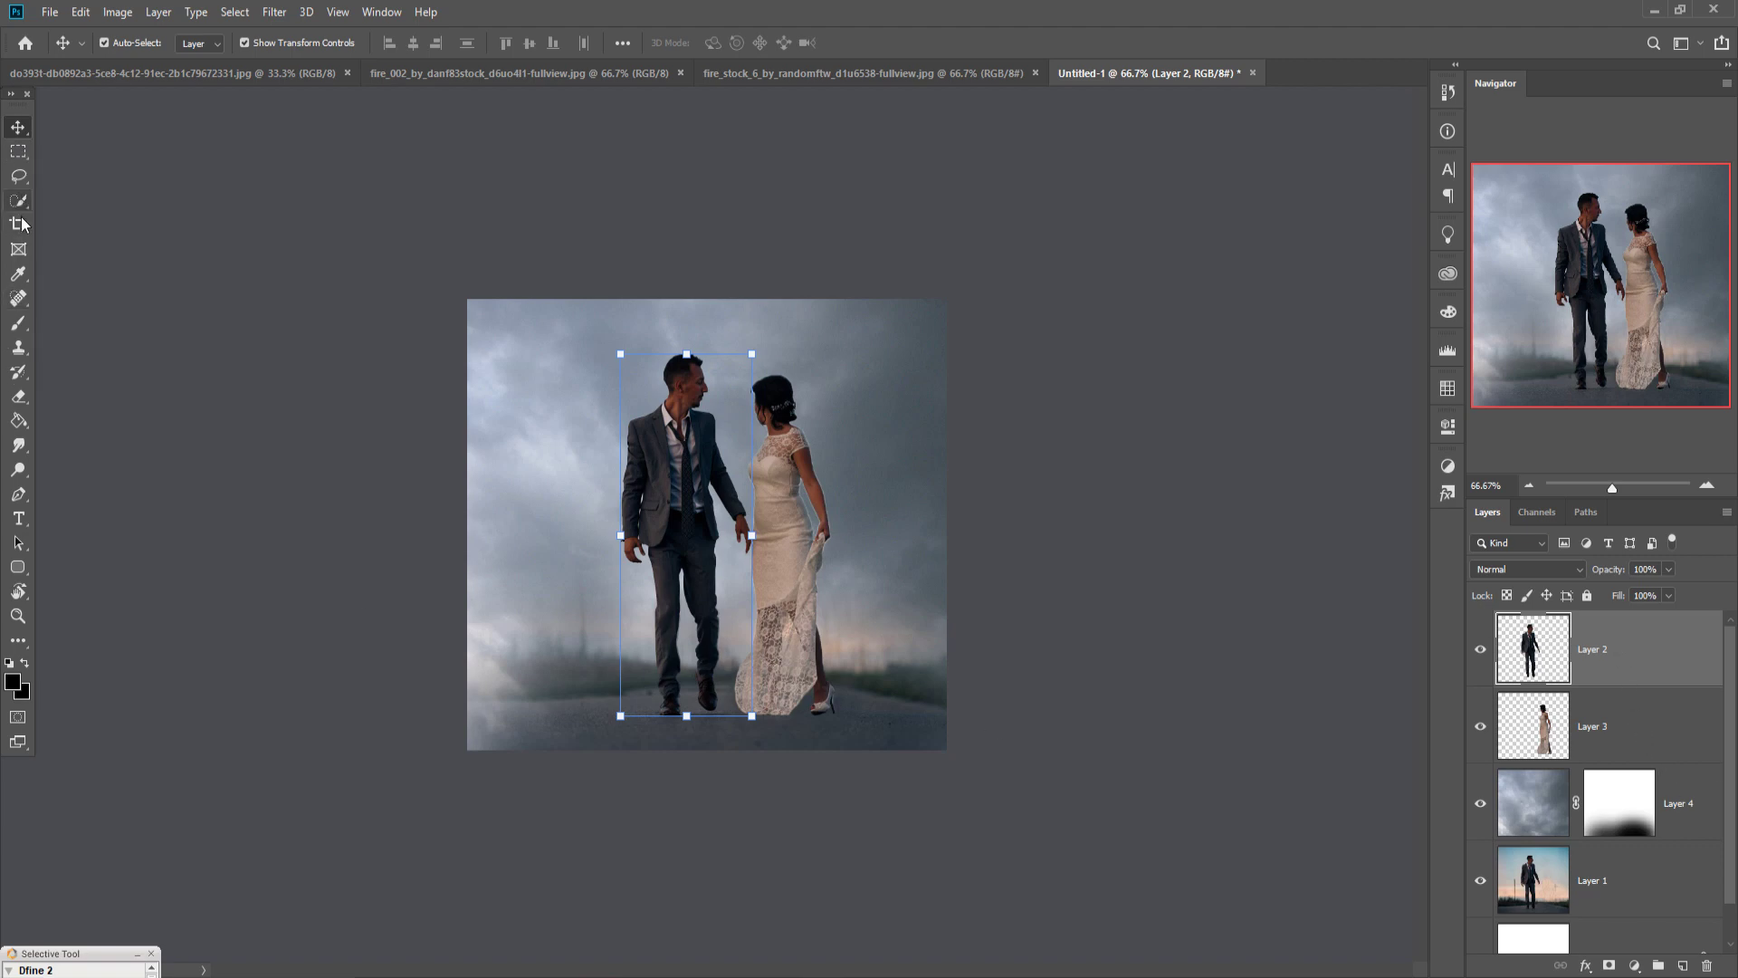
Paint black on Layer 4's mask with the 400 px brush at 35% opacity to reveal more road and grass along the lower edge
left_click(16, 328)
left_click(499, 730)
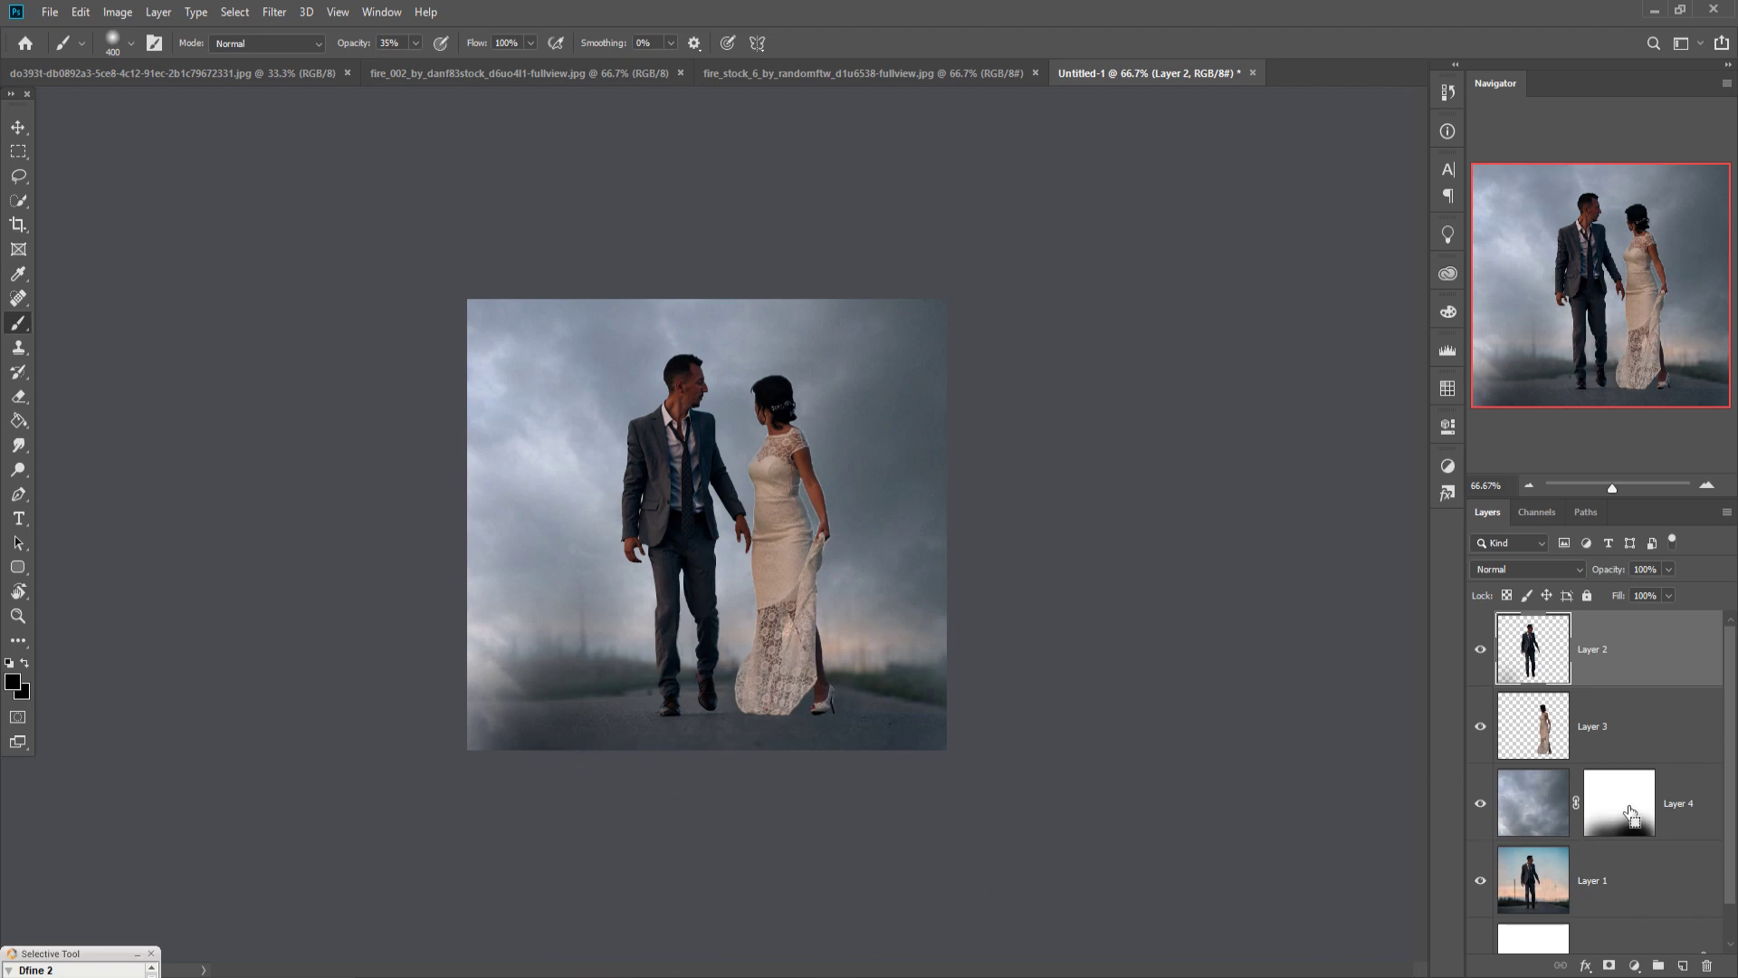
left_click(1628, 808)
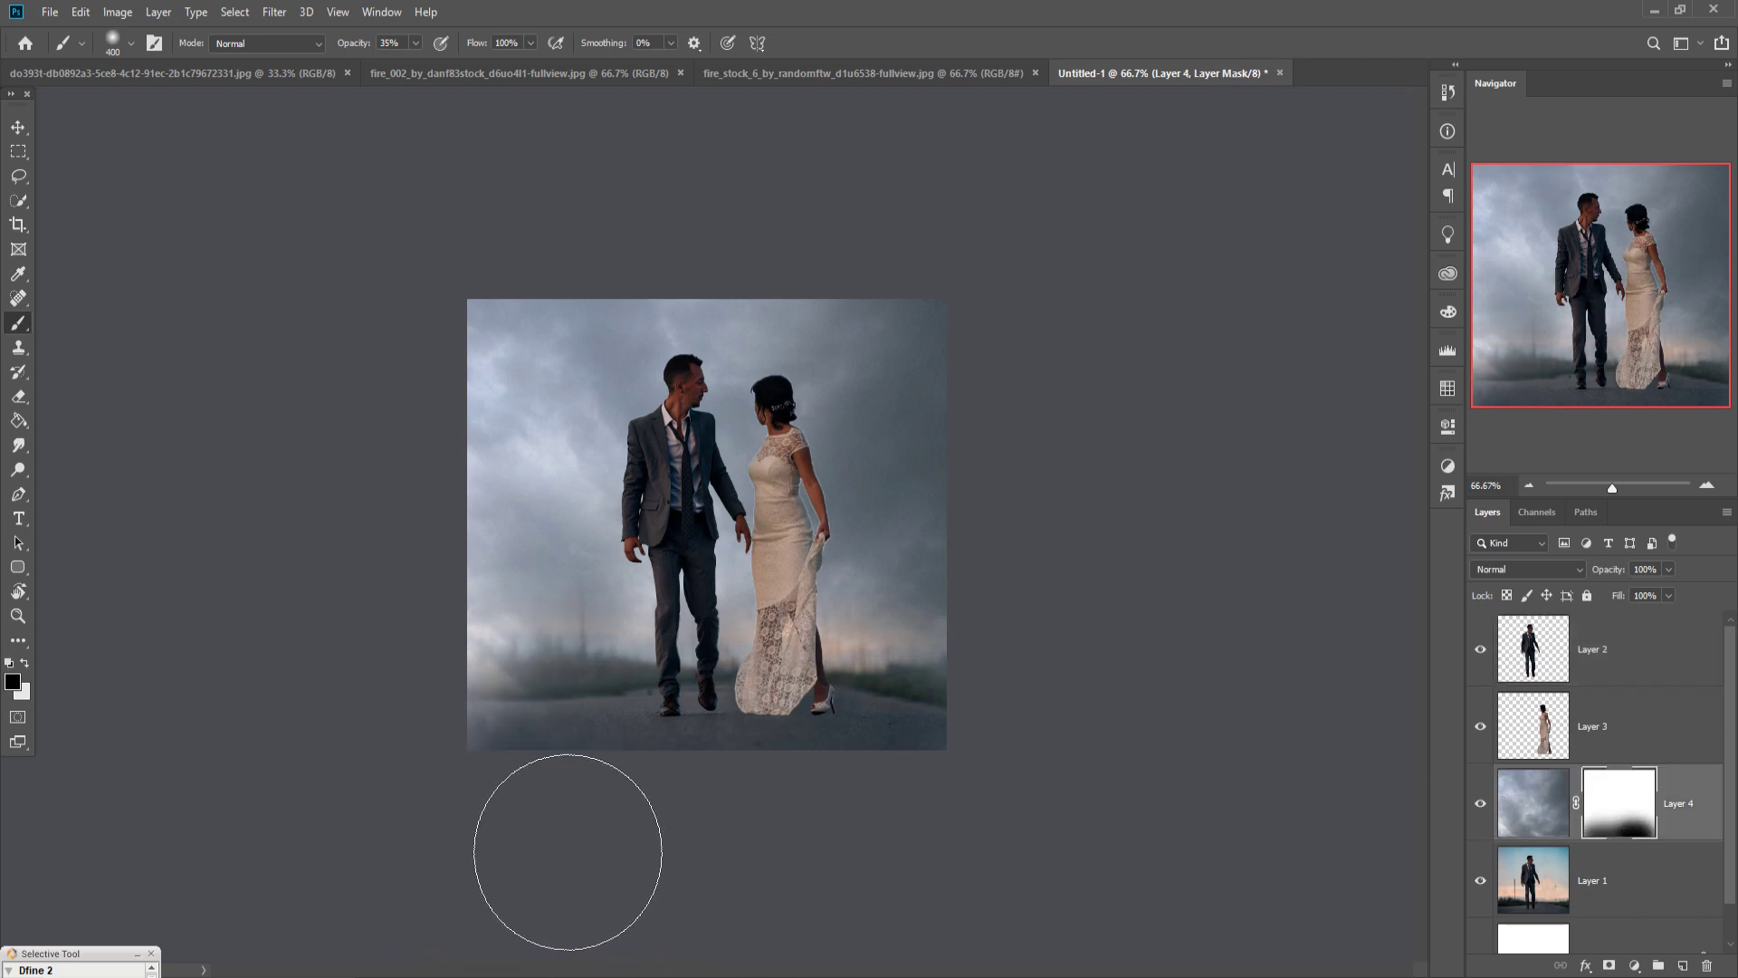
mouse_move(567, 851)
left_mouse_down()
mouse_move(555, 846)
mouse_move(640, 862)
left_mouse_up()
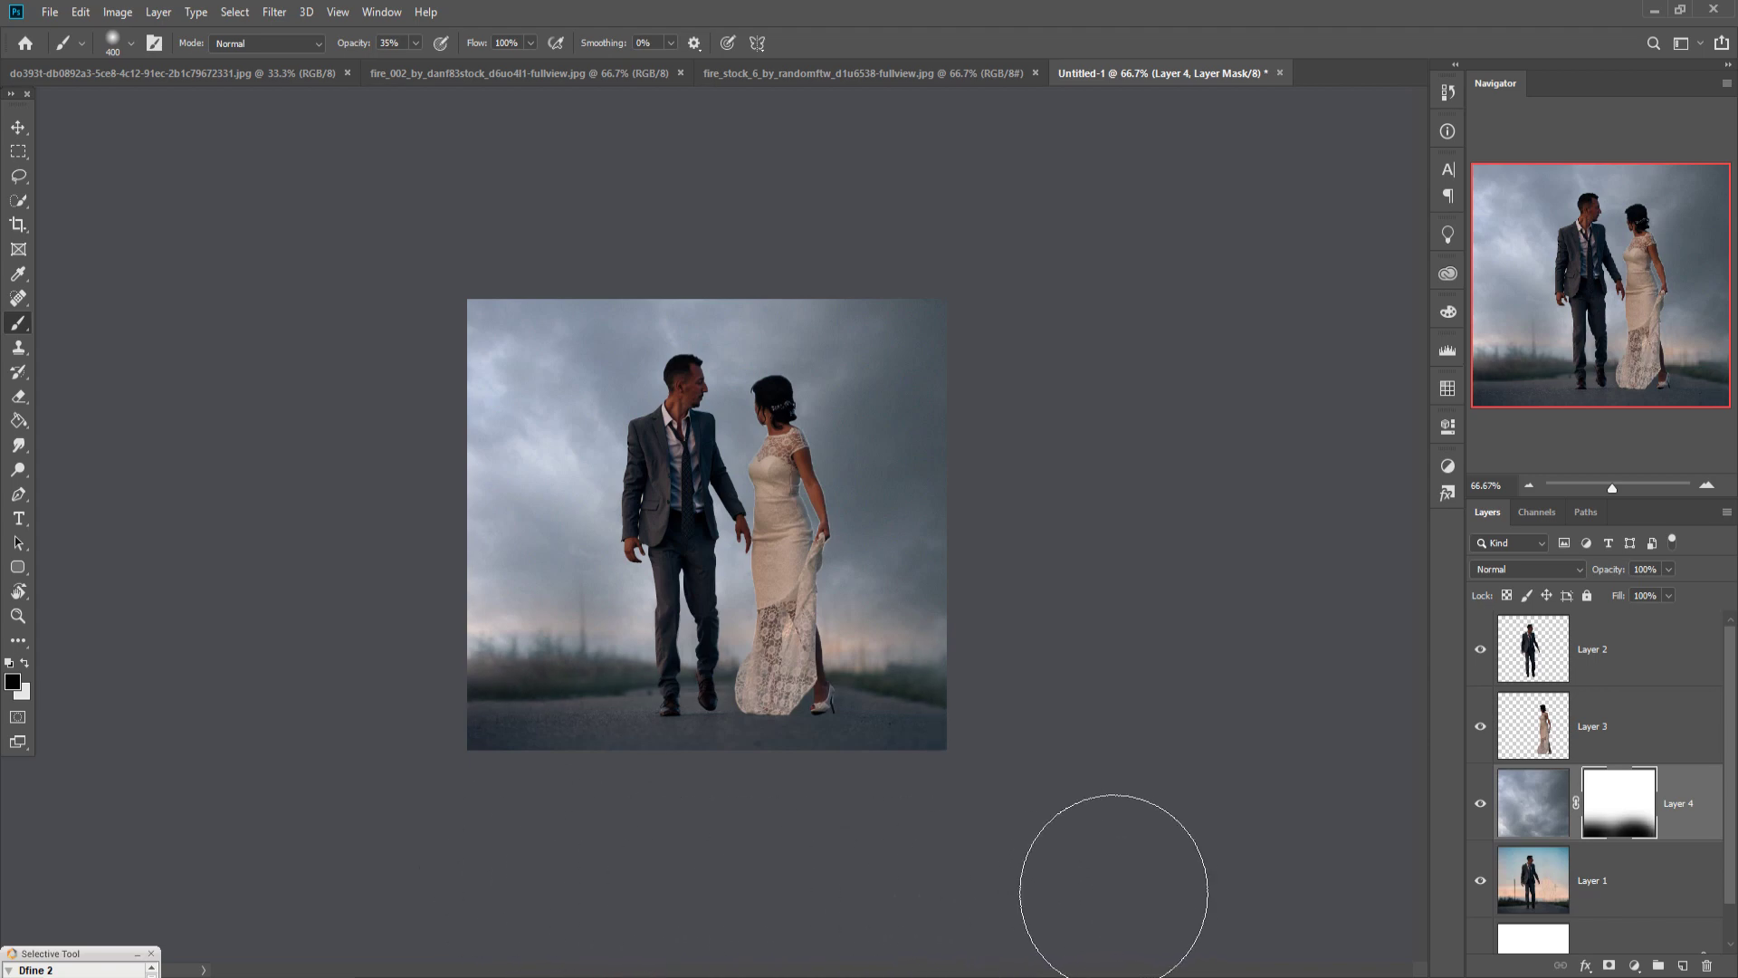
Scale the bride on Layer 3 to about 67% and position her standing on the road slightly apart from the man
key("v")
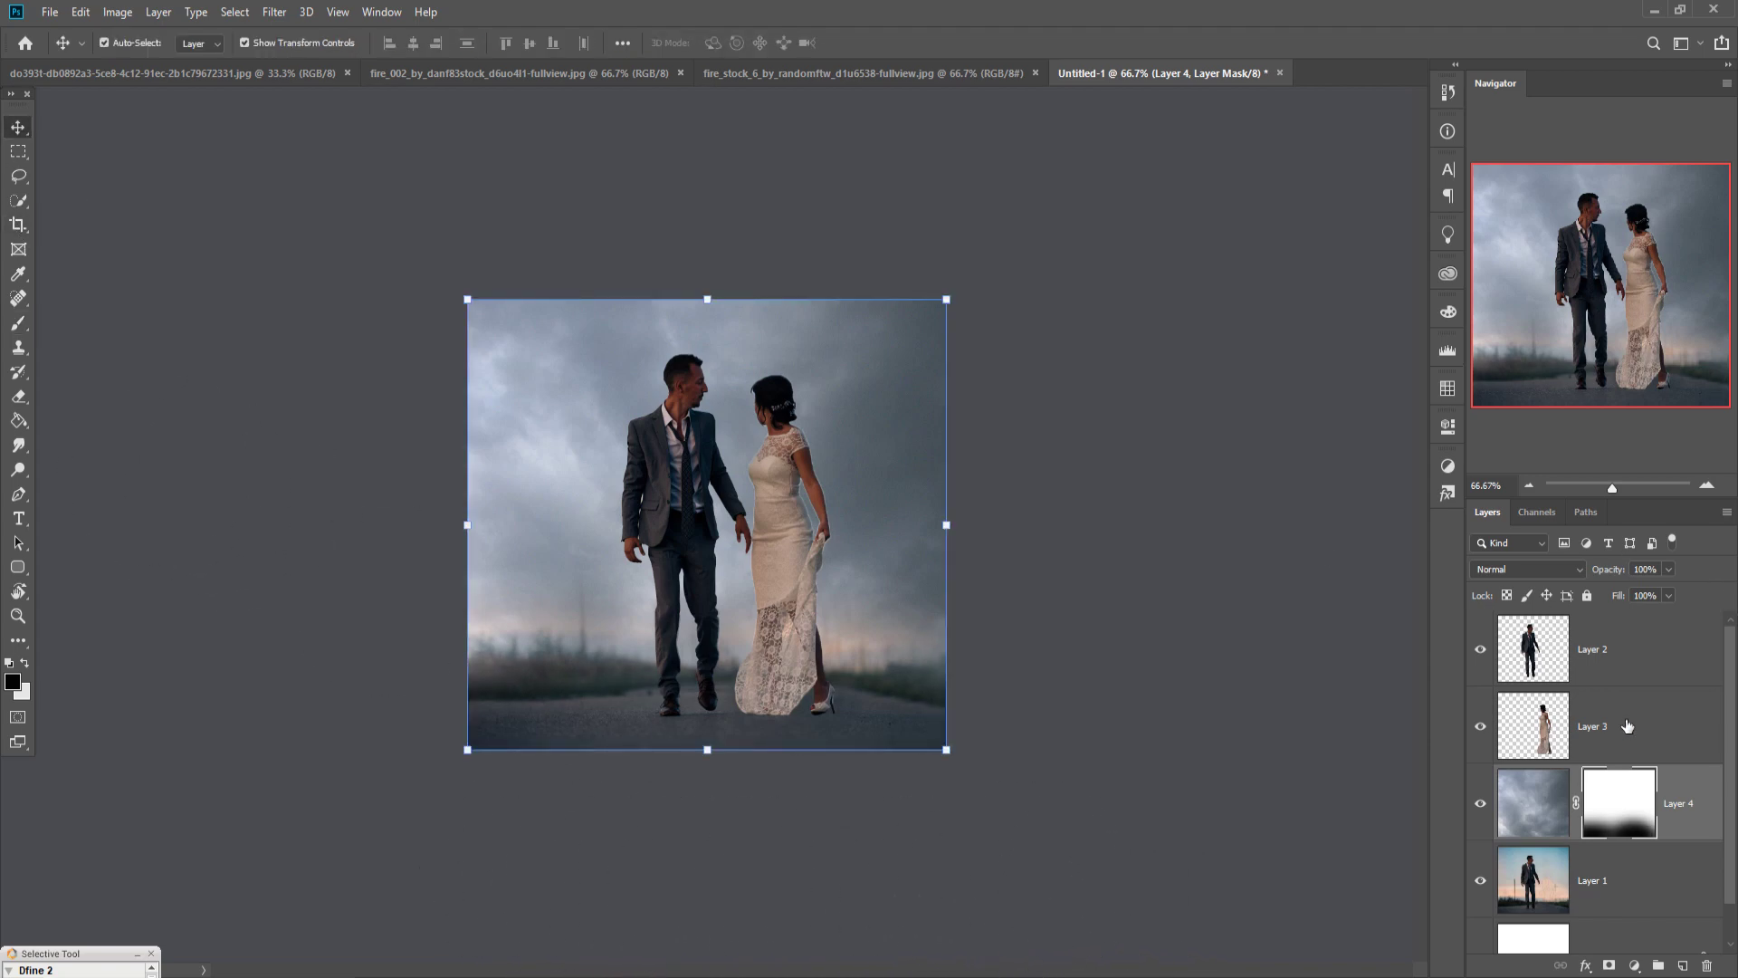
left_click(1626, 725)
left_click_drag(793, 382, 793, 486)
left_click_drag(791, 610, 812, 649)
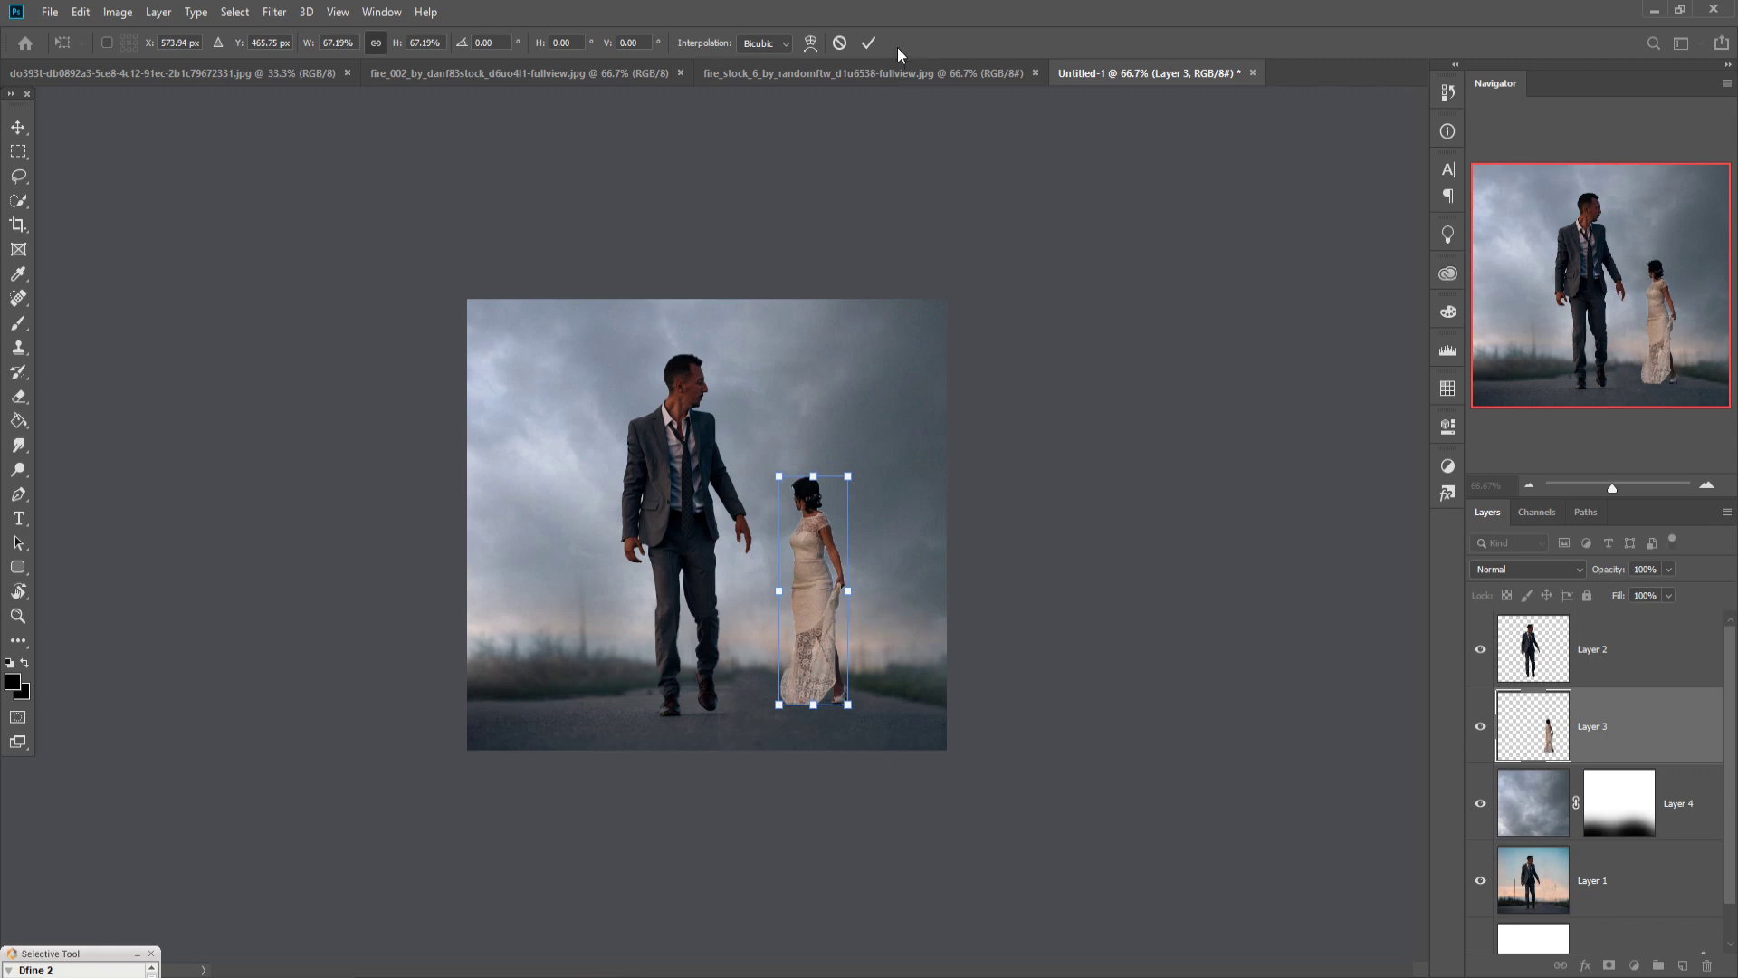
left_click(868, 43)
Add a new layer above the sky layer and paint a black dab near the bride's feet with a 70 px brush at 100% opacity
left_click(1710, 834)
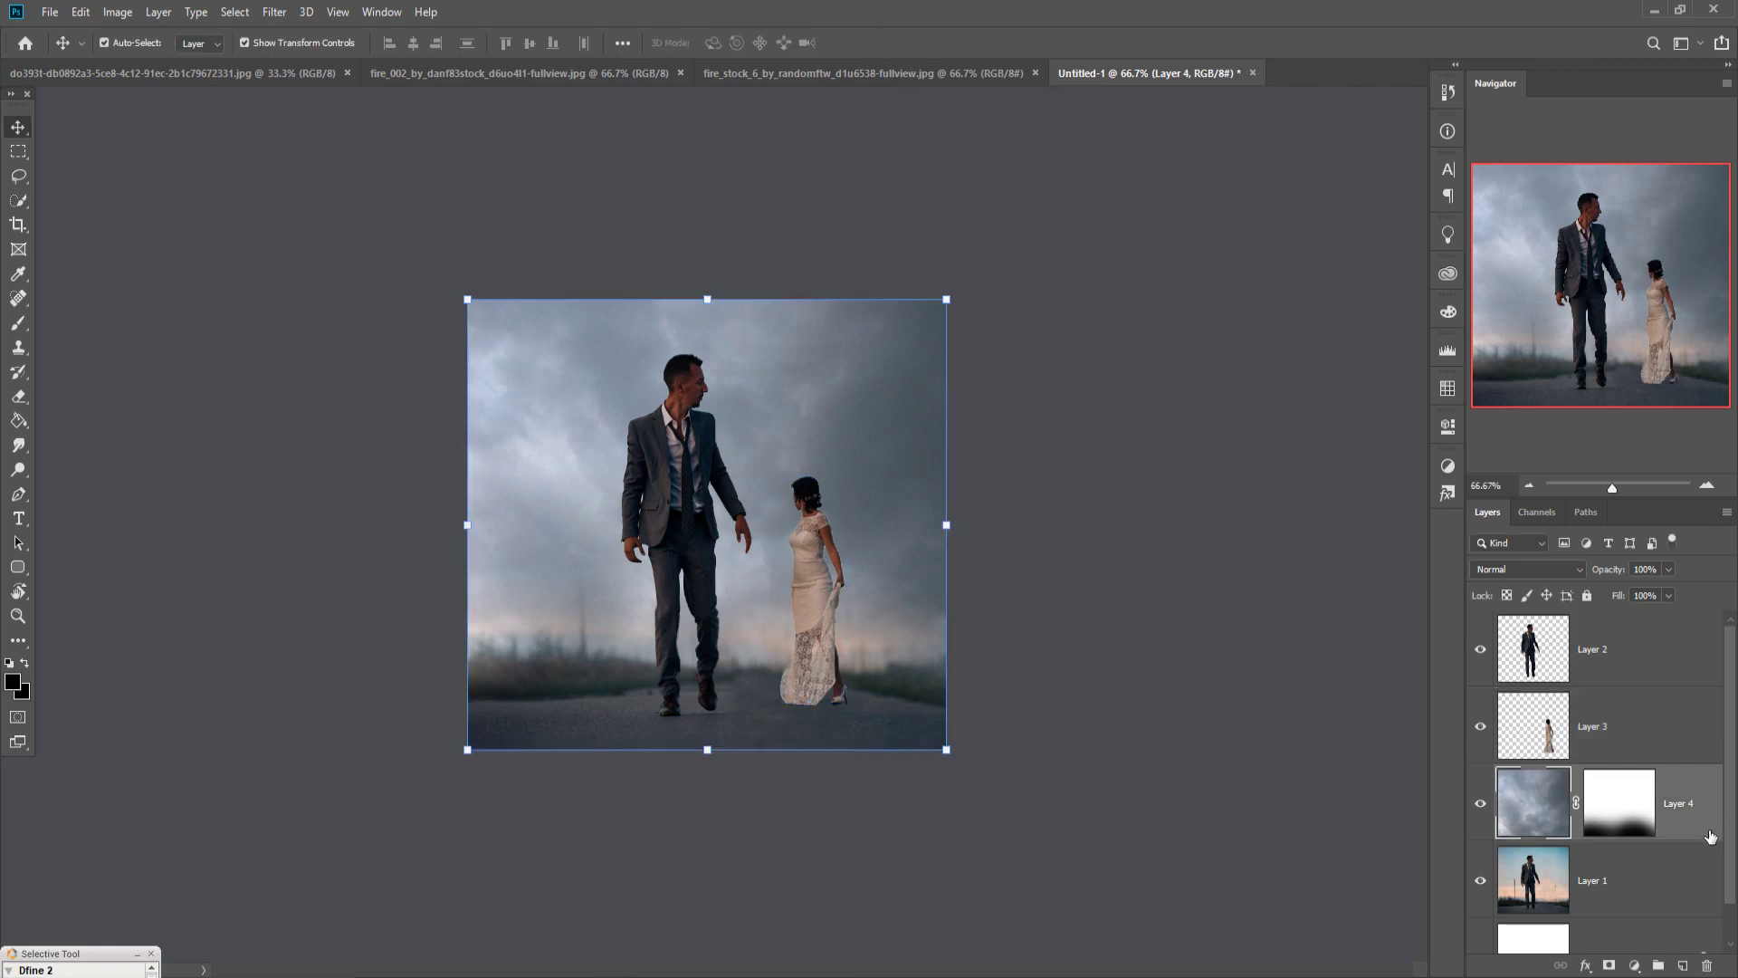
left_click(1684, 965)
left_click(19, 323)
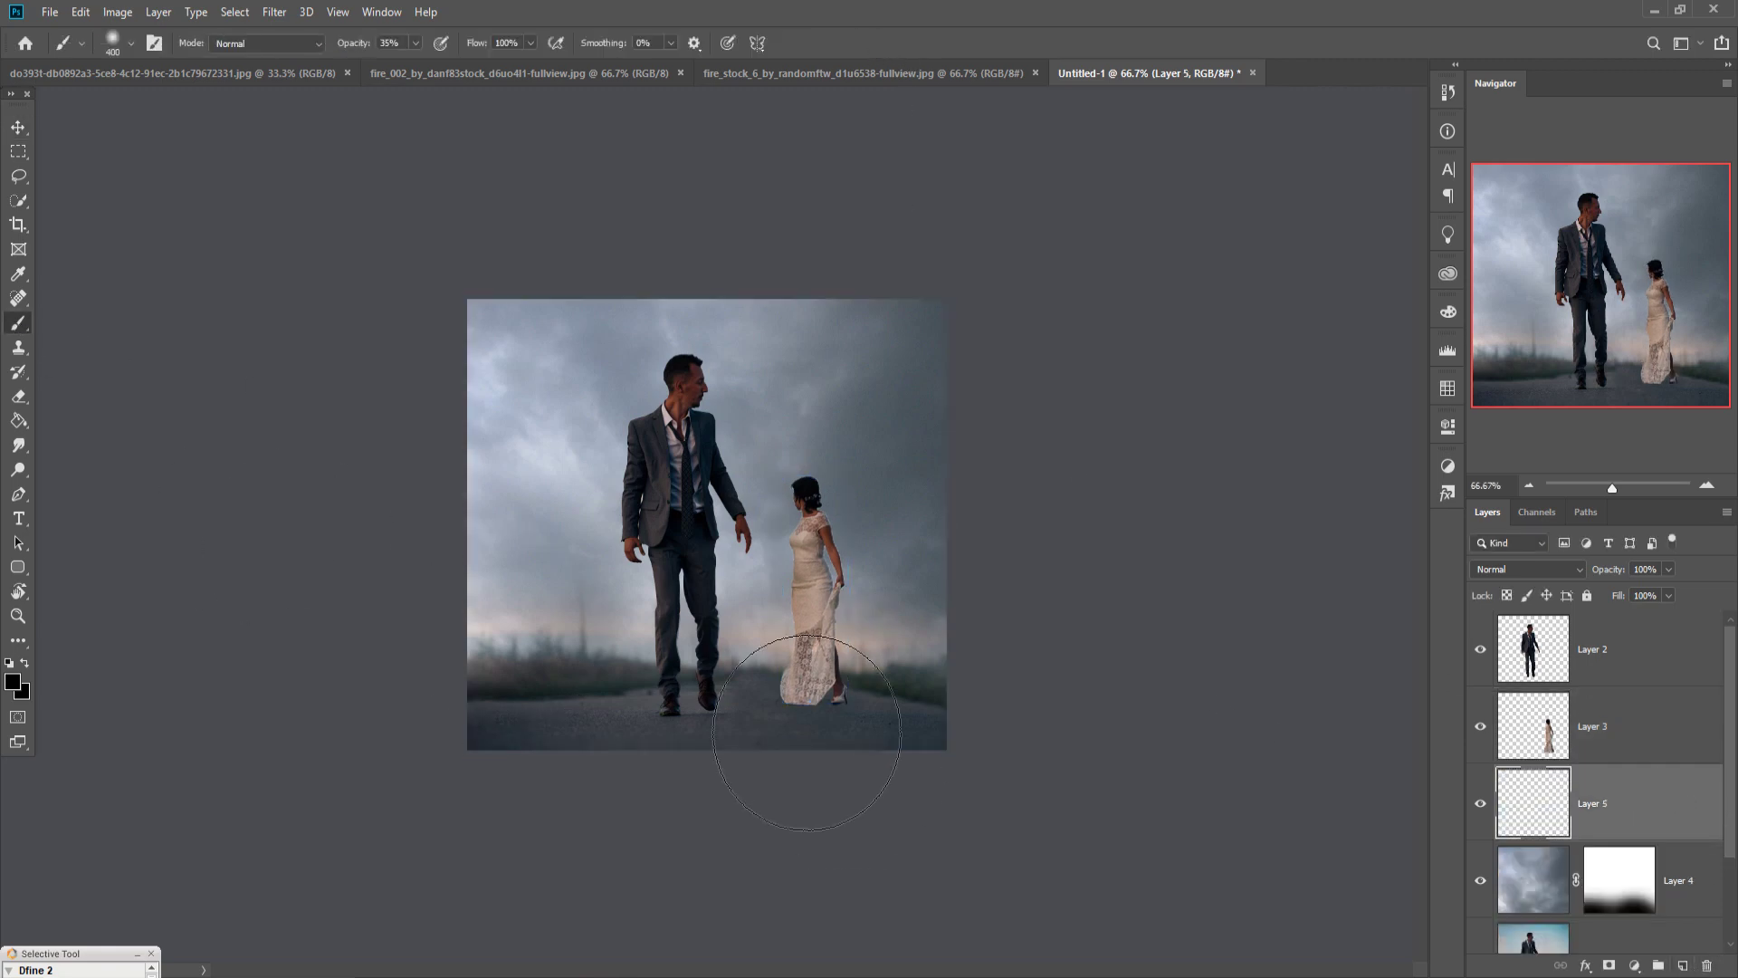
key("bracketleft")
key("bracketleft")
key("bracketleft")
key("bracketleft")
key("bracketleft")
key("bracketleft")
key("bracketleft")
key("bracketleft")
key("bracketleft")
key("bracketleft")
left_click(416, 43)
key("0")
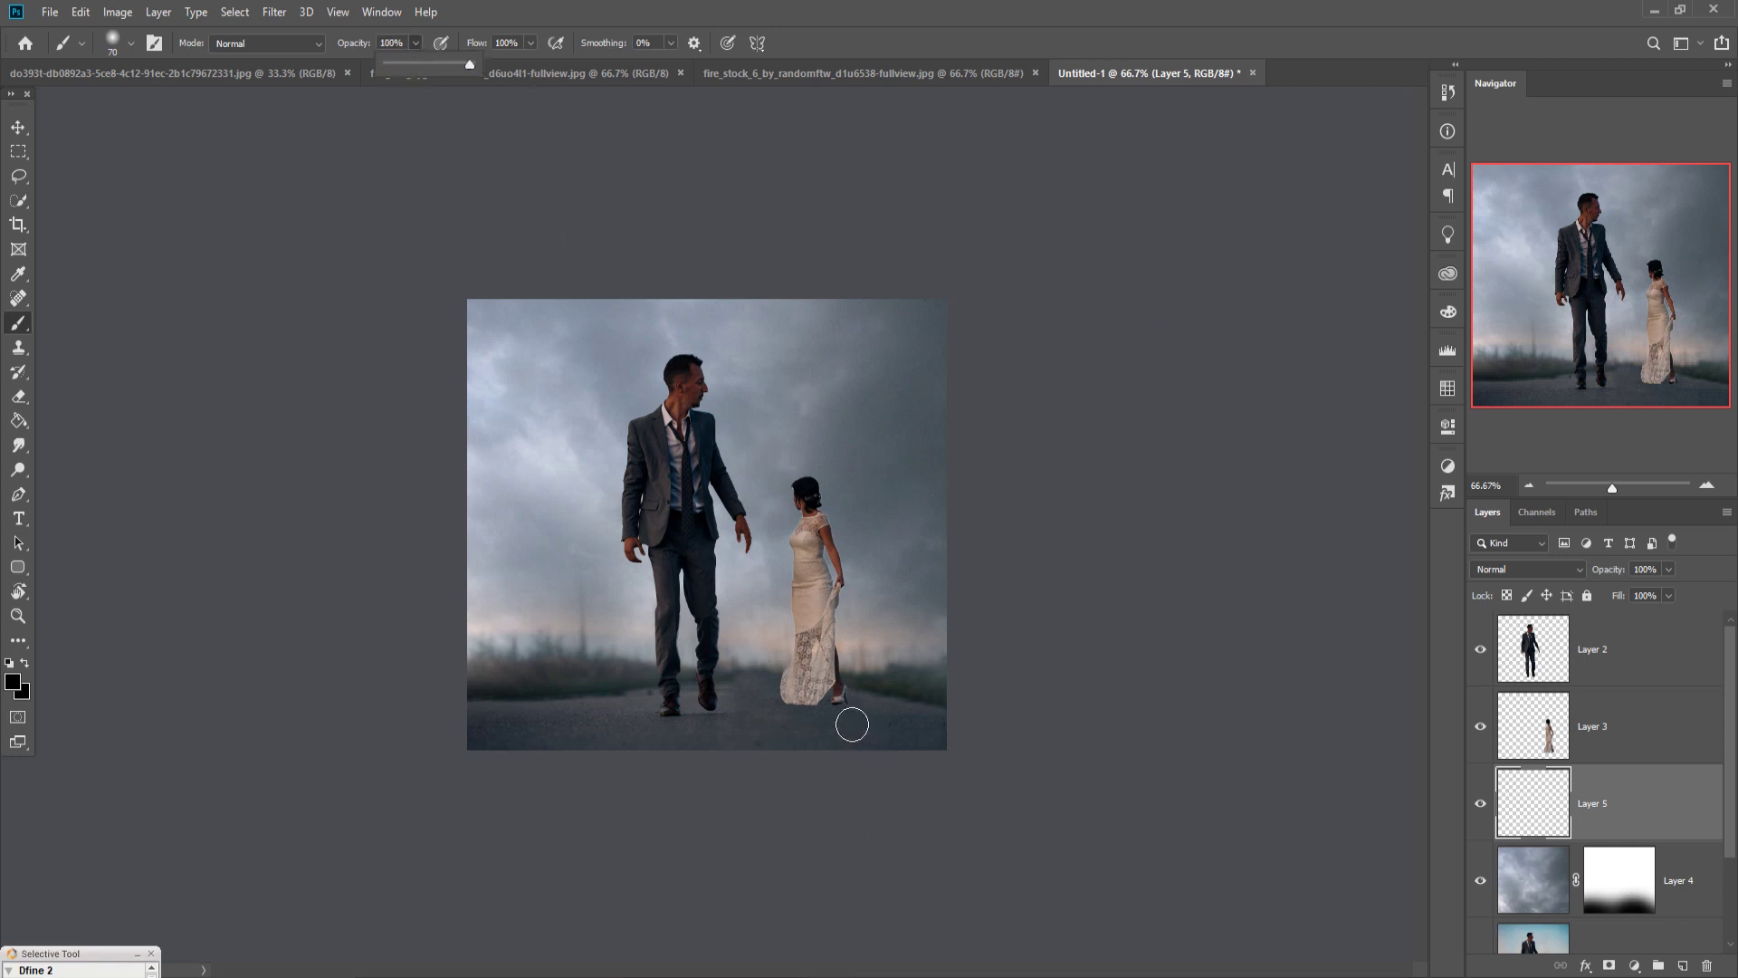
mouse_move(851, 724)
left_mouse_down()
mouse_move(820, 689)
mouse_move(947, 707)
mouse_move(885, 698)
mouse_move(894, 735)
mouse_move(851, 715)
left_mouse_up()
Stretch the black dab to 211.5% width and 21.05% height as a shadow under the bride's feet, and lower its layer opacity to about 58%
key("v")
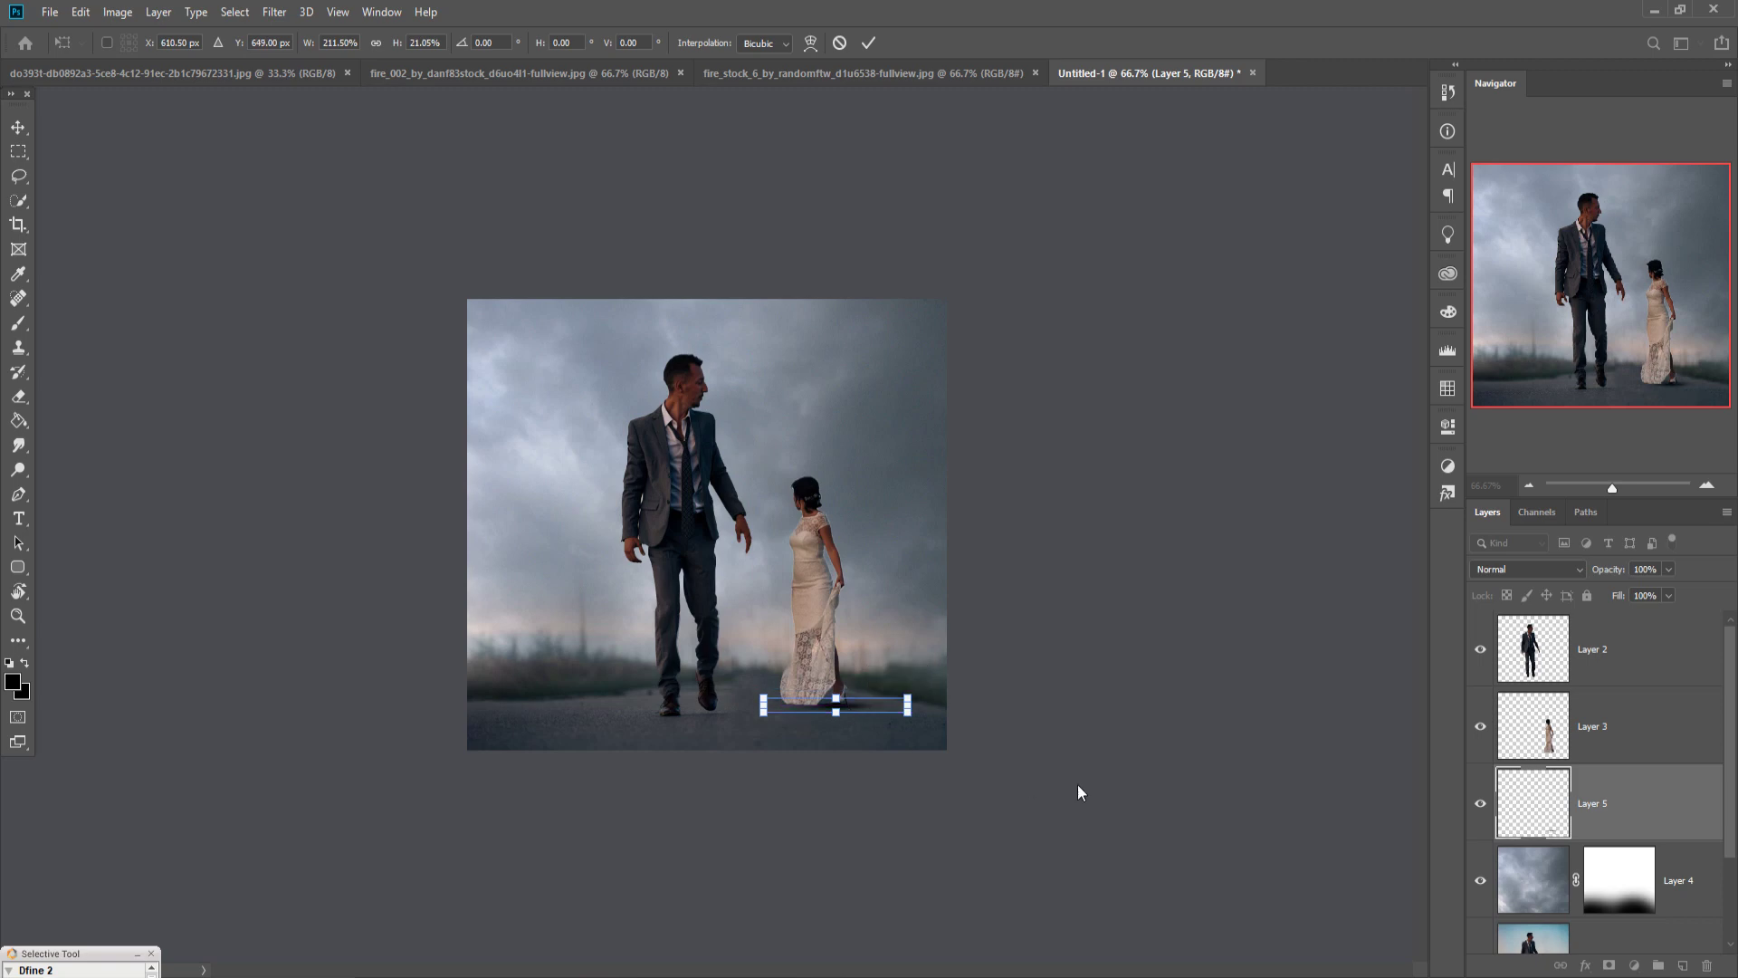
key("Up")
key("Up")
key("Up")
key("Right")
key("Right")
key("Right")
key("Right")
key("Right")
key("Right")
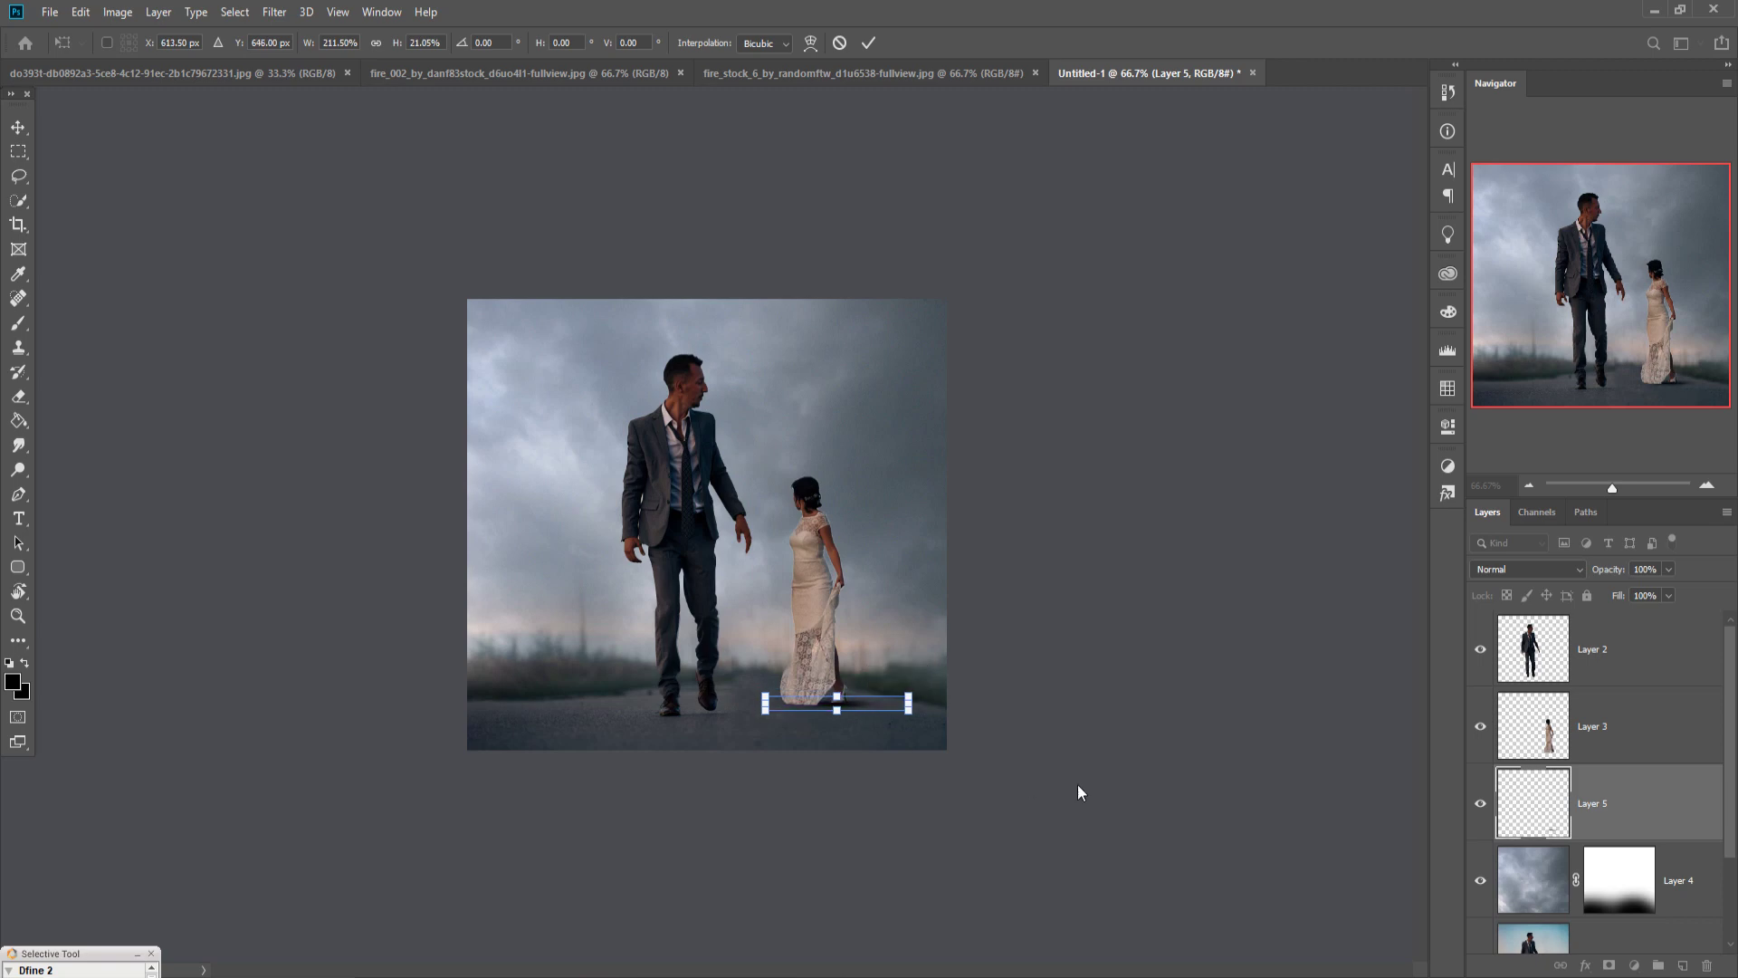
left_click(866, 44)
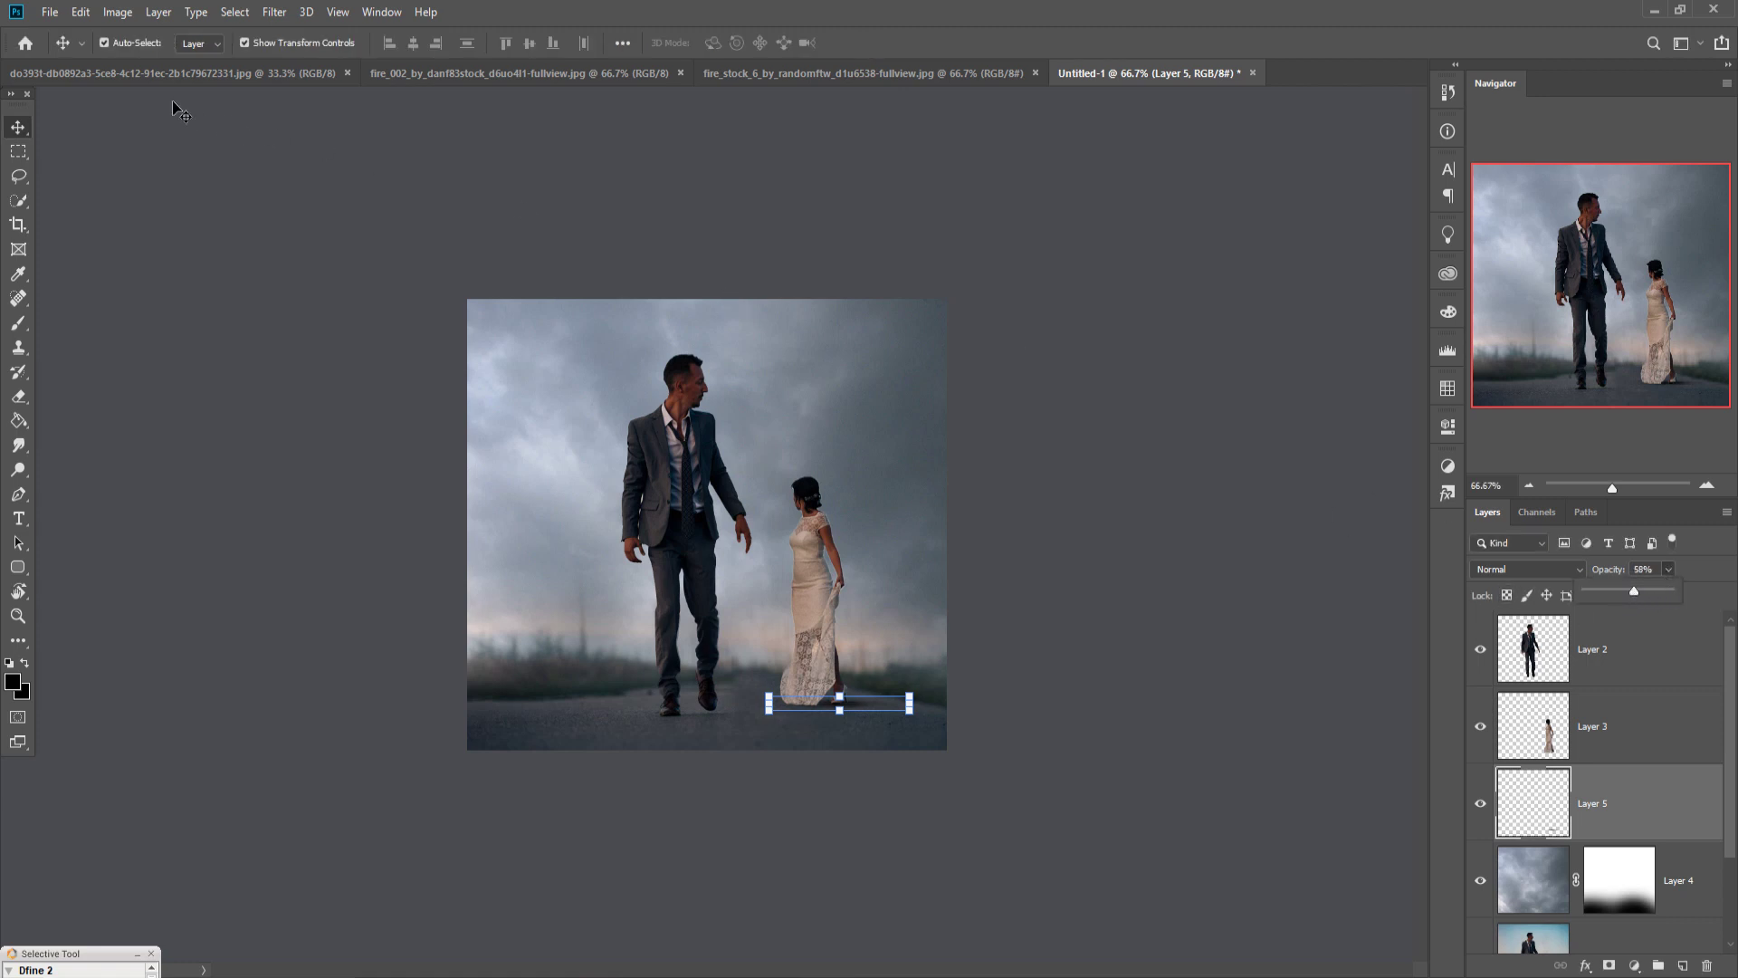
left_click(12, 134)
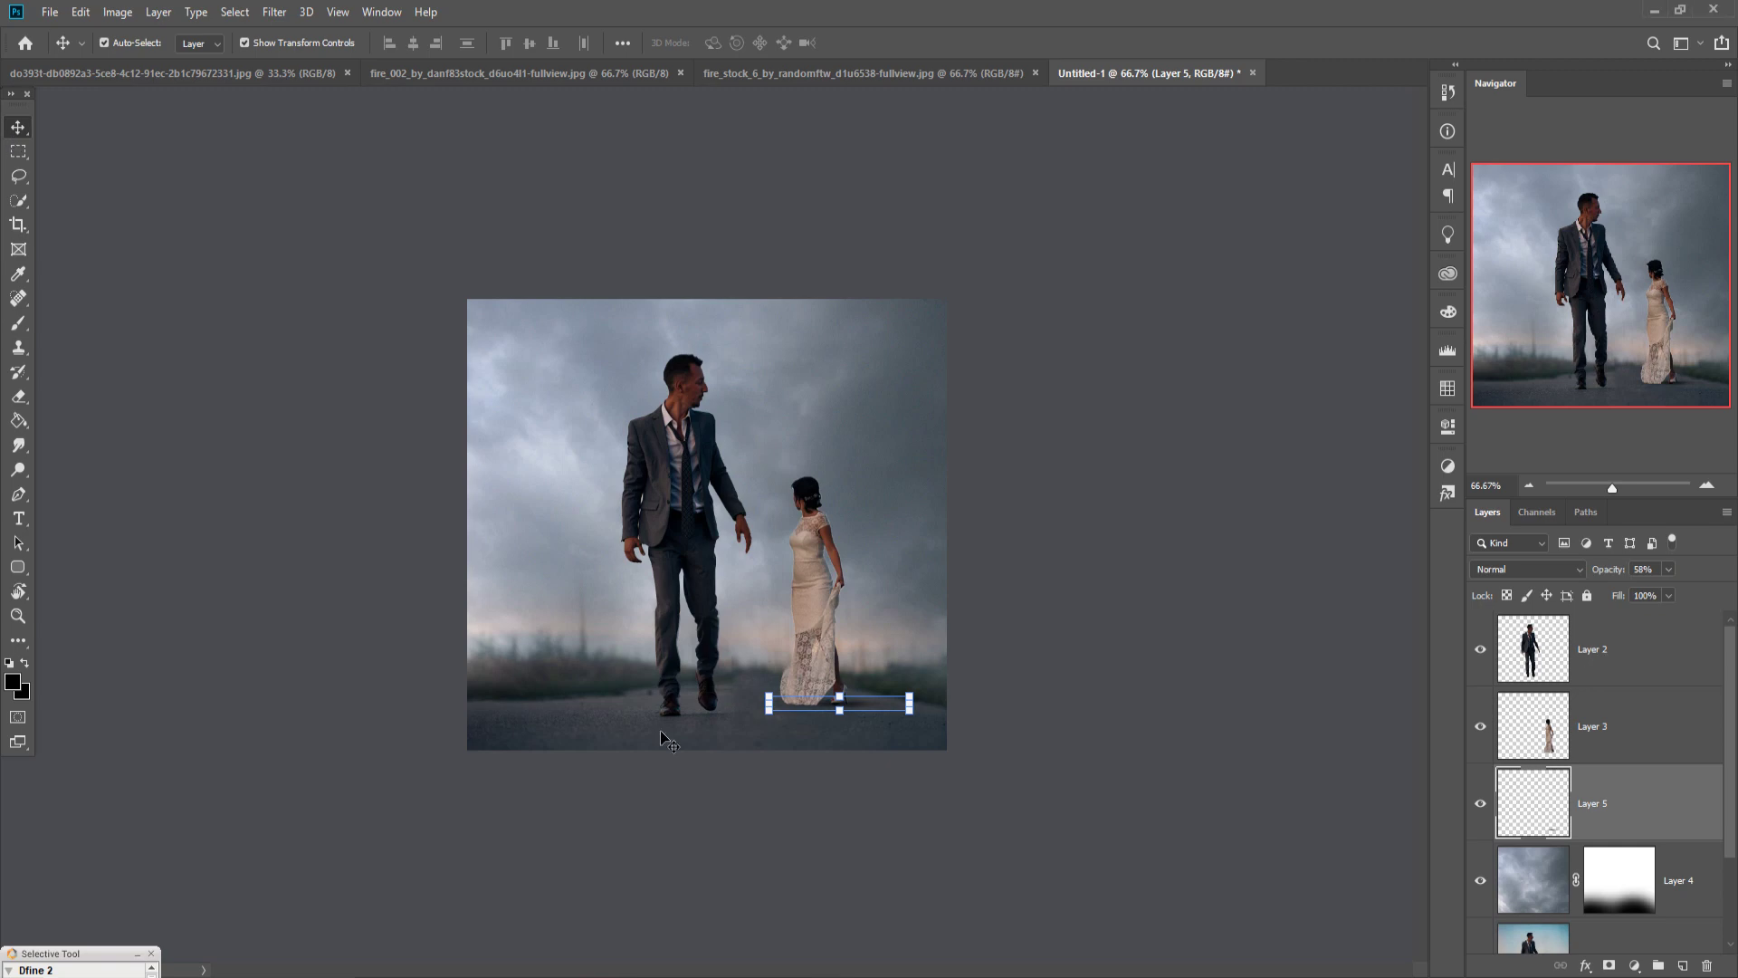
Copy the fire_stock_6 flame image into the Untitled-1 composite and place its layer above all the others
left_click(883, 74)
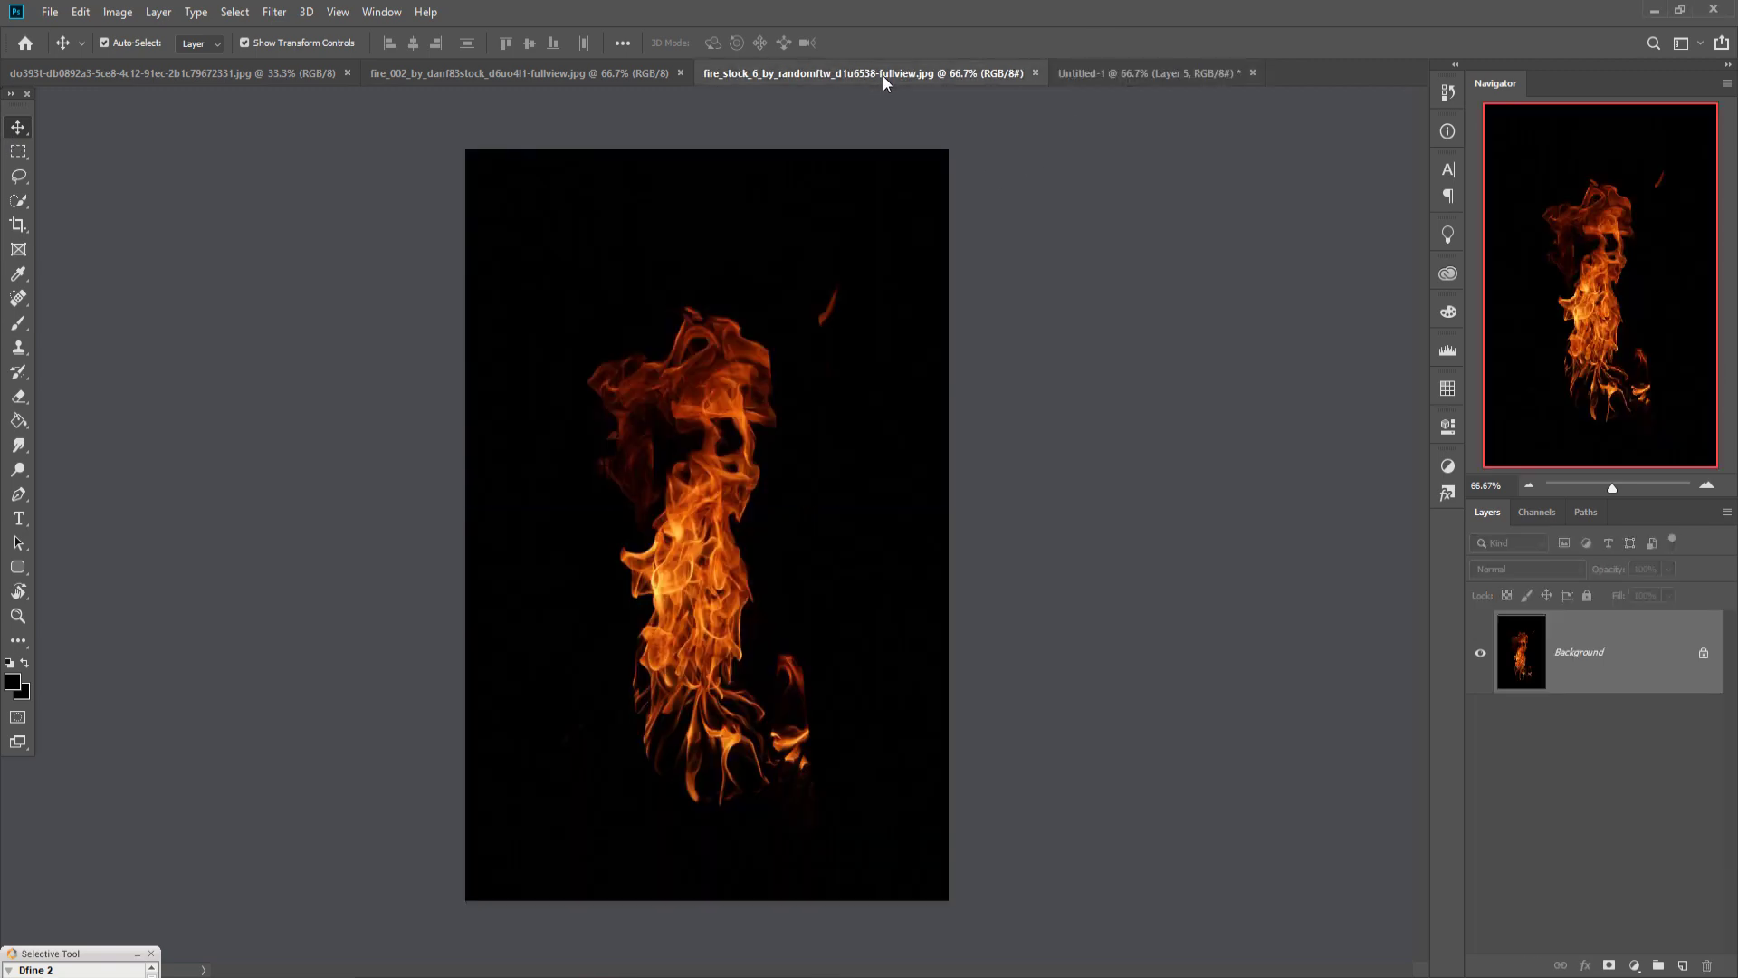
left_click_drag(883, 74, 1071, 170)
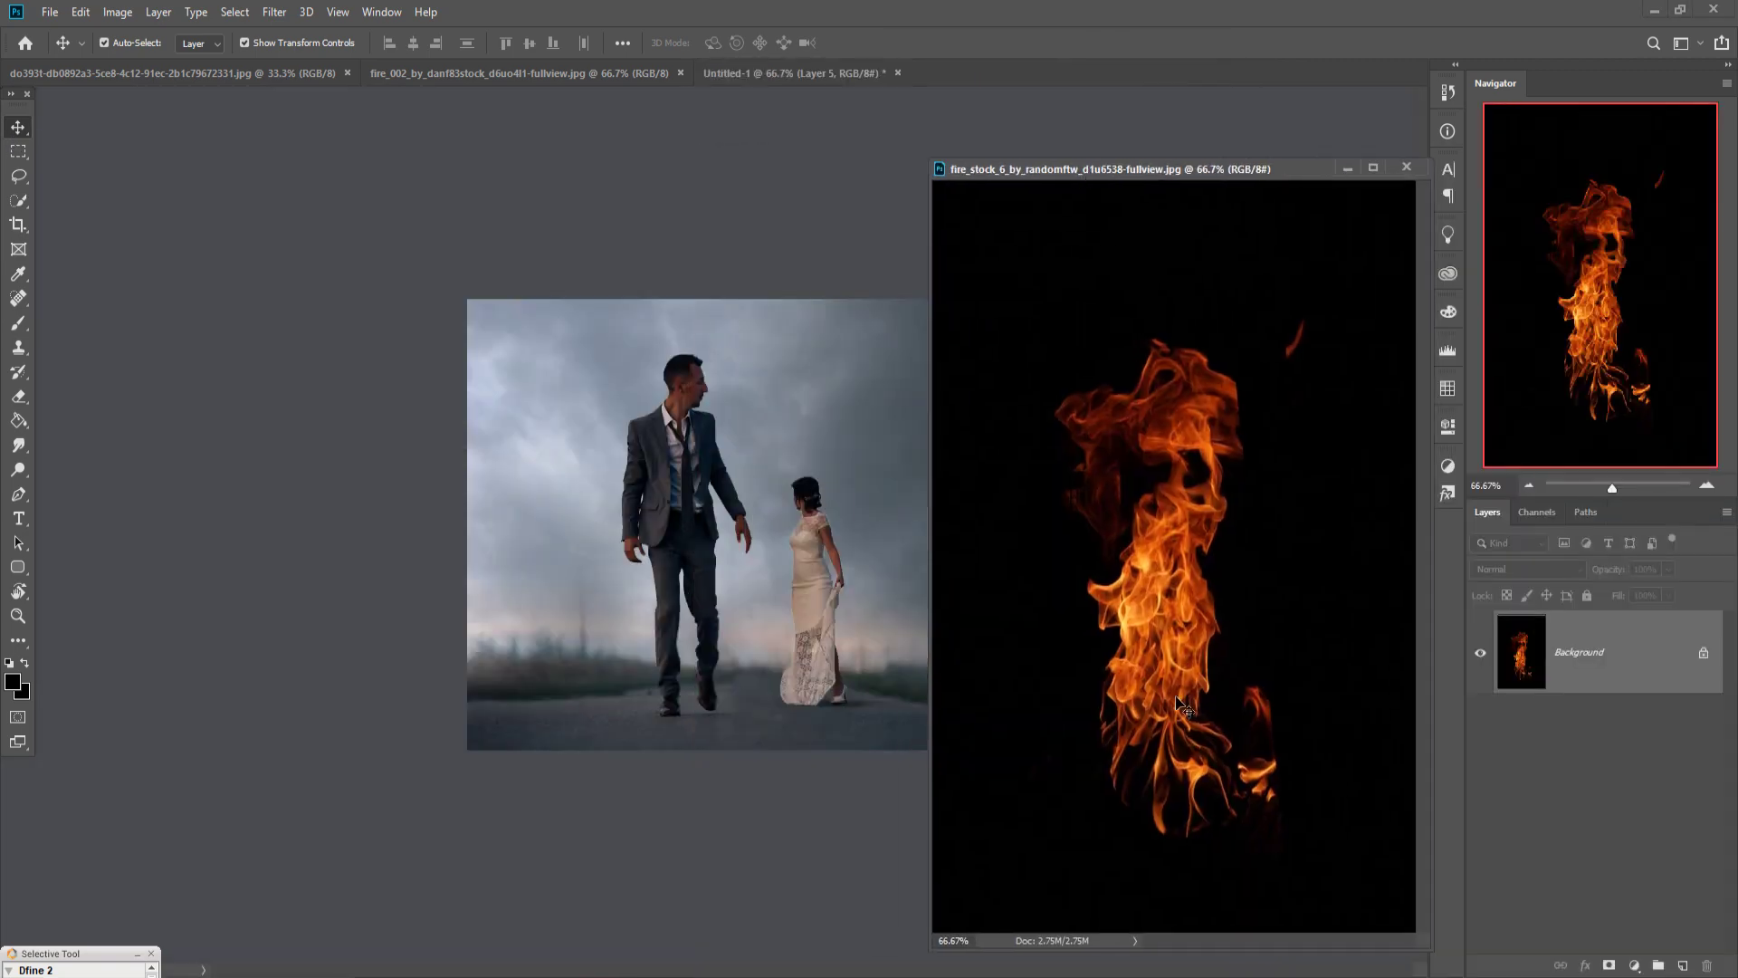
left_click_drag(1183, 707, 835, 586)
left_click_drag(728, 436, 728, 438)
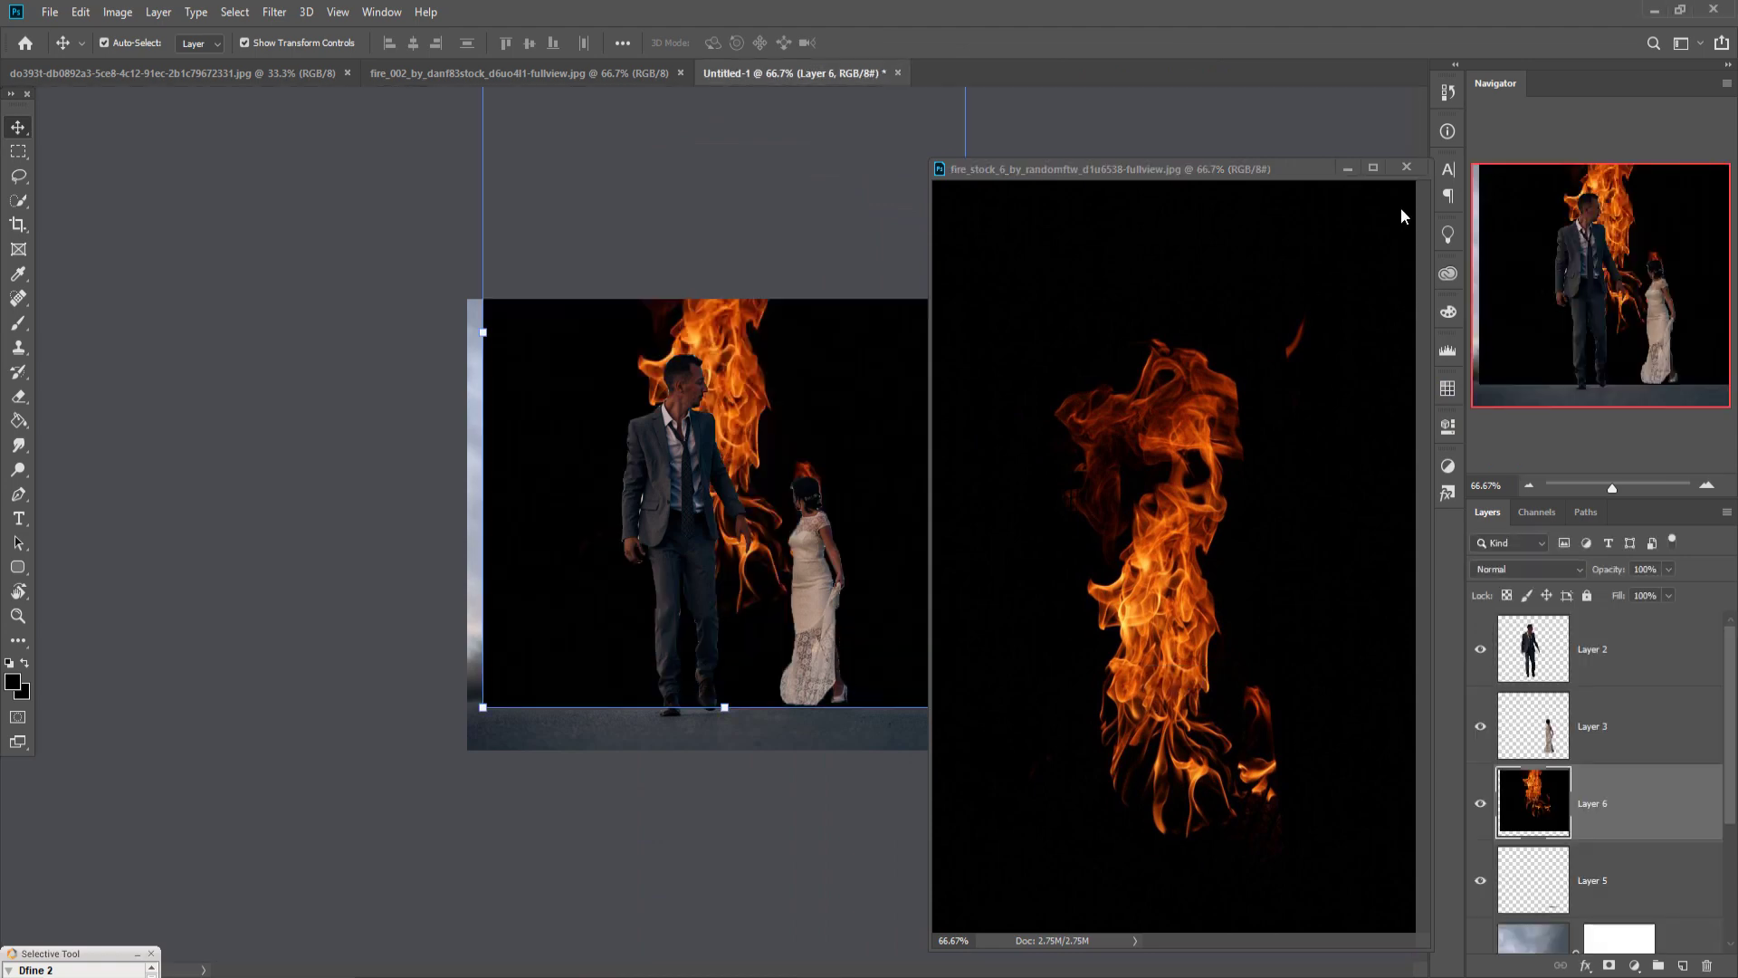
left_click(1347, 169)
left_click_drag(1625, 789, 1620, 645)
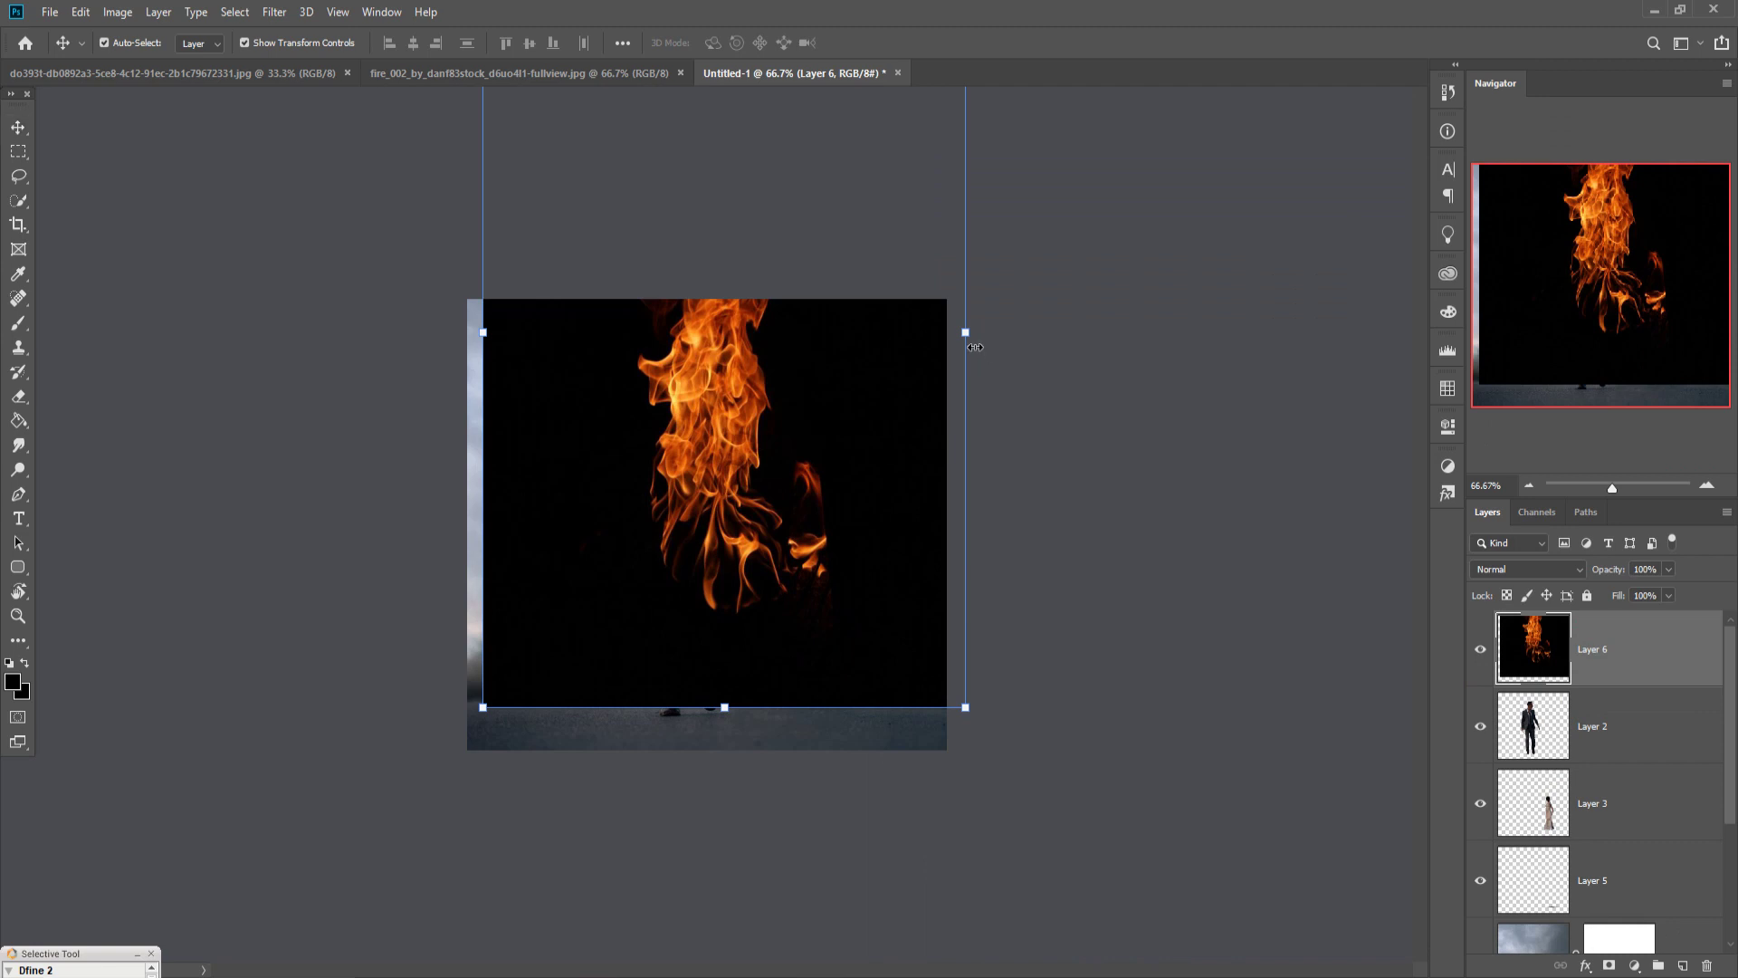
Scale the flame layer to about 35% and set its blend mode to Screen
left_click_drag(965, 332, 812, 423)
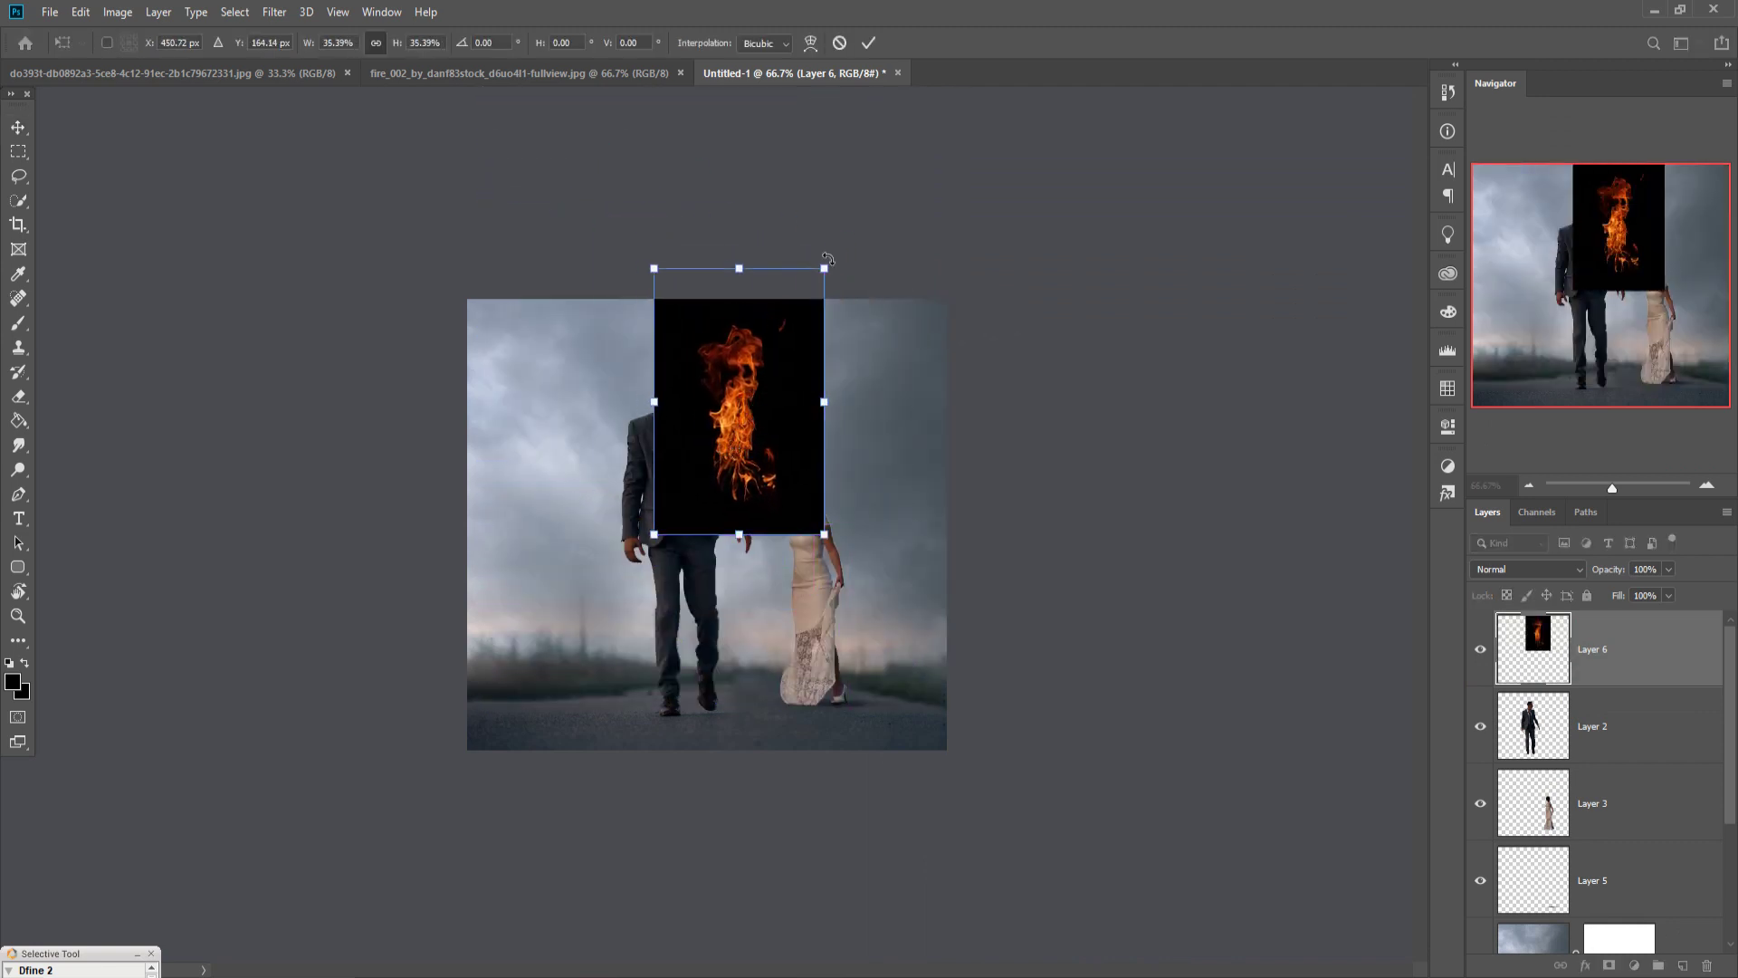
left_click(868, 43)
left_click(1558, 568)
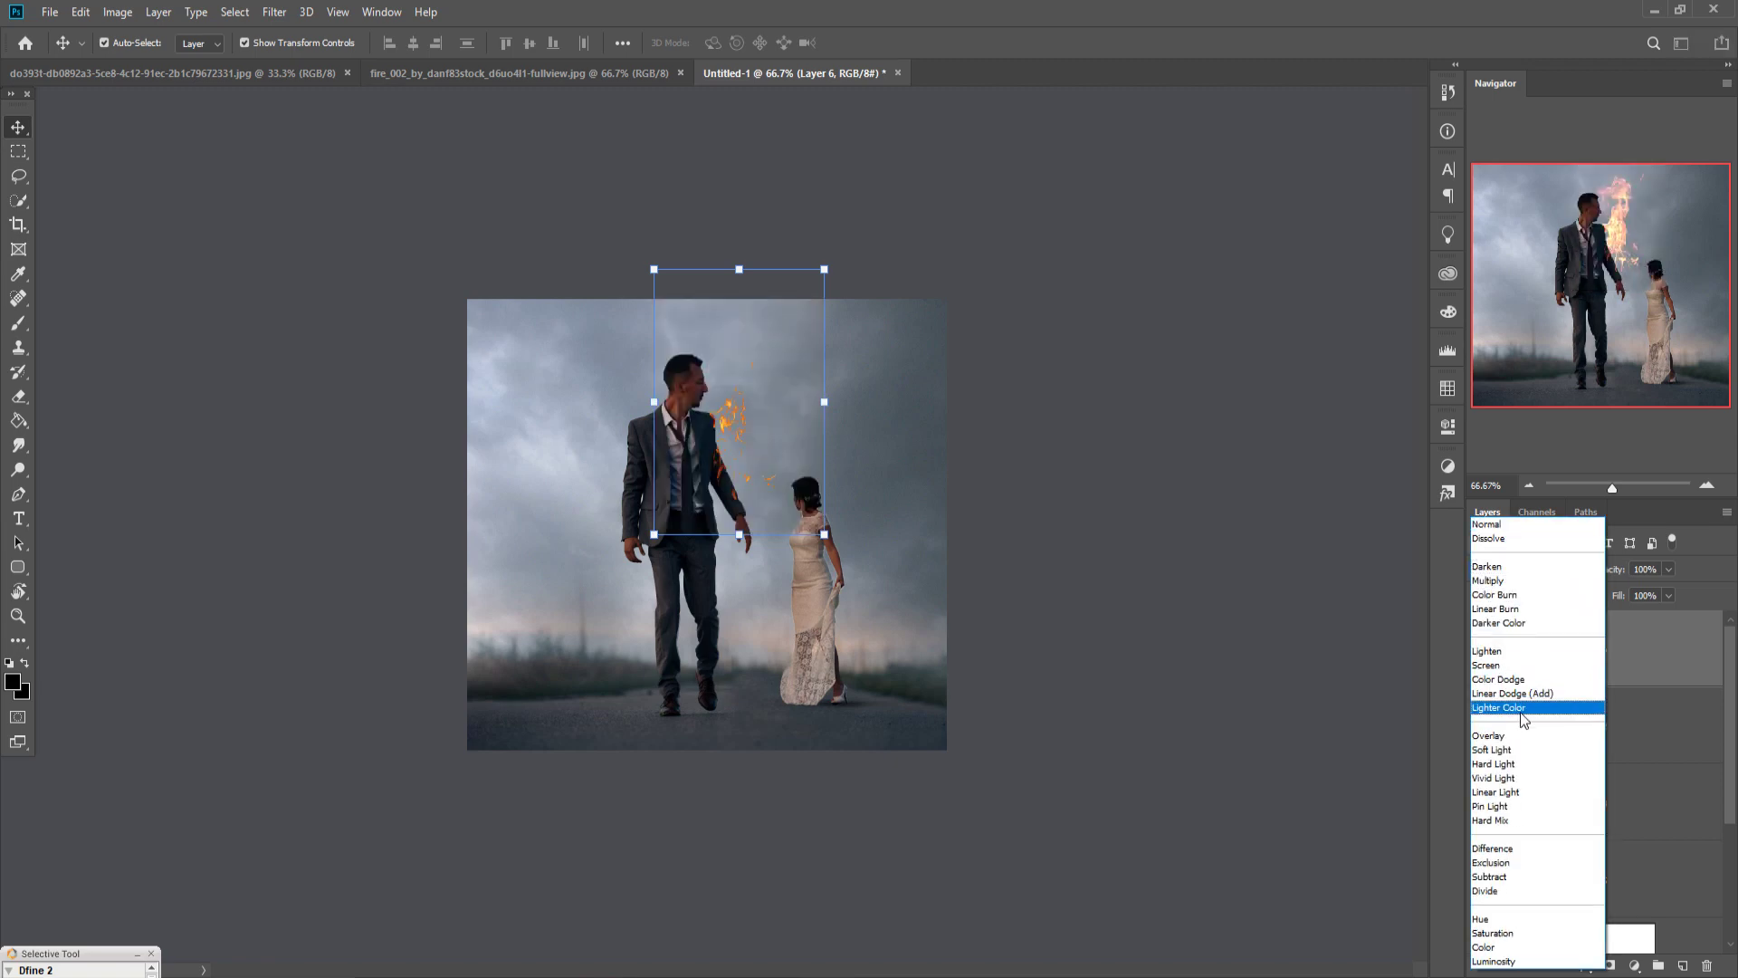
left_click(1498, 665)
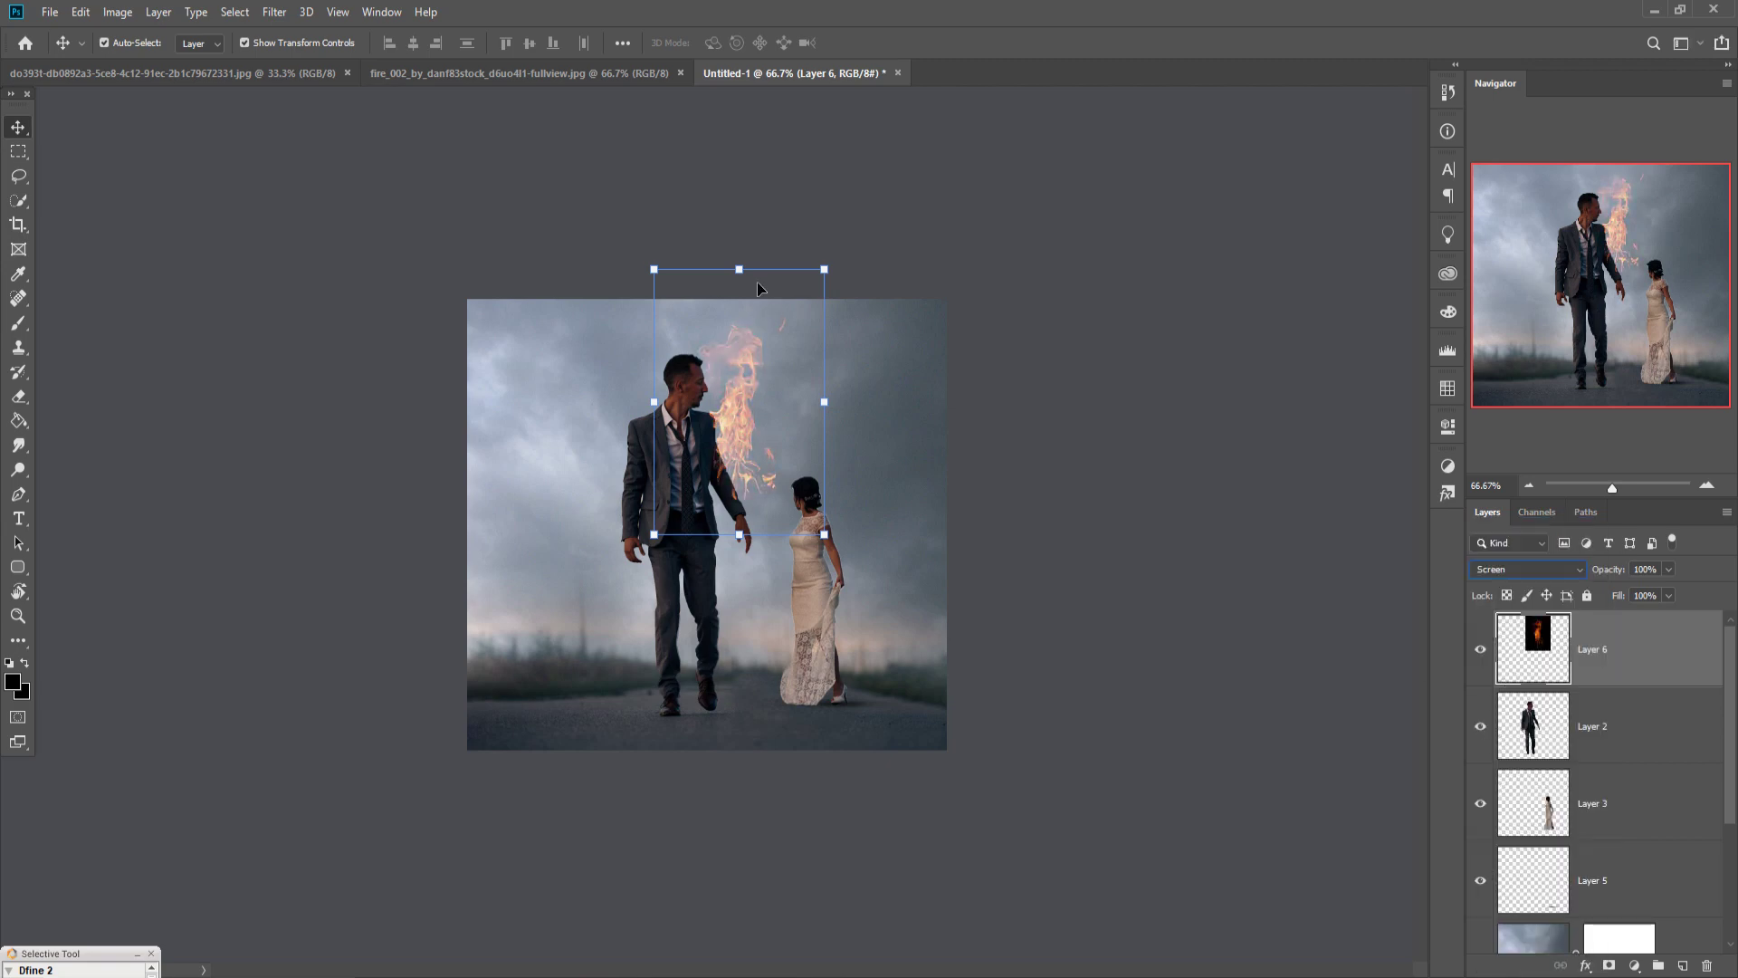
Scale the flame down to about 49% and place it over the man's arm nearest the bride
left_click_drag(836, 281, 748, 417)
left_click_drag(698, 496, 730, 496)
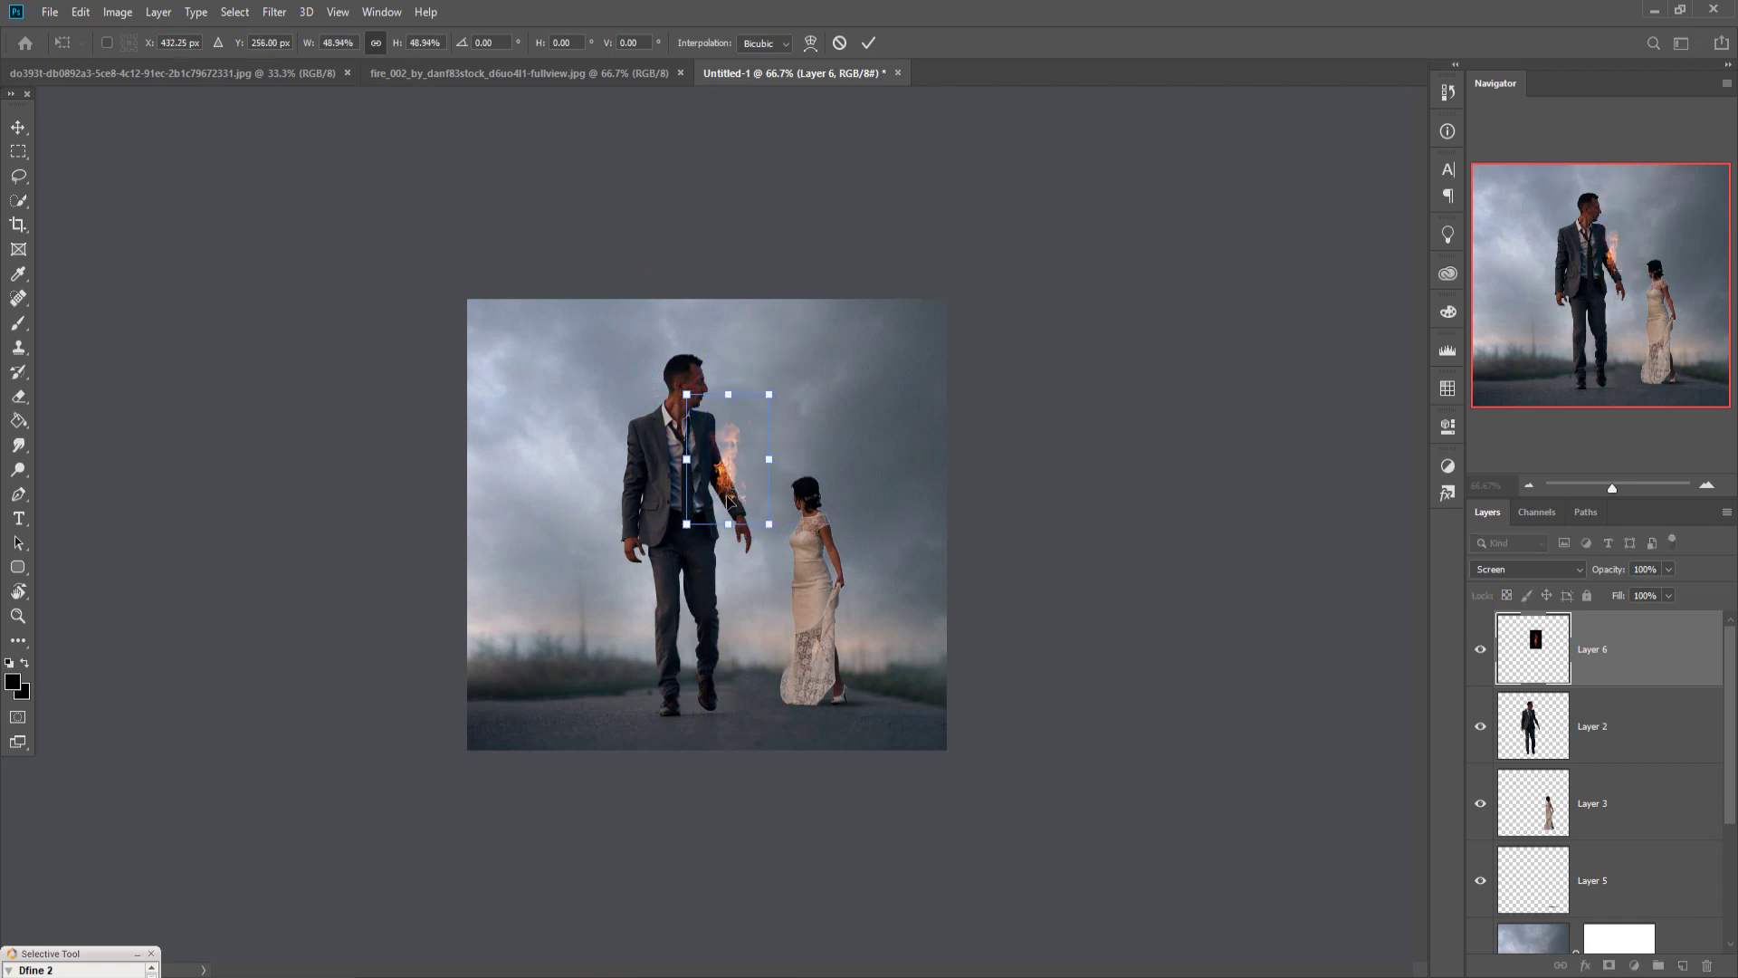
left_click(868, 43)
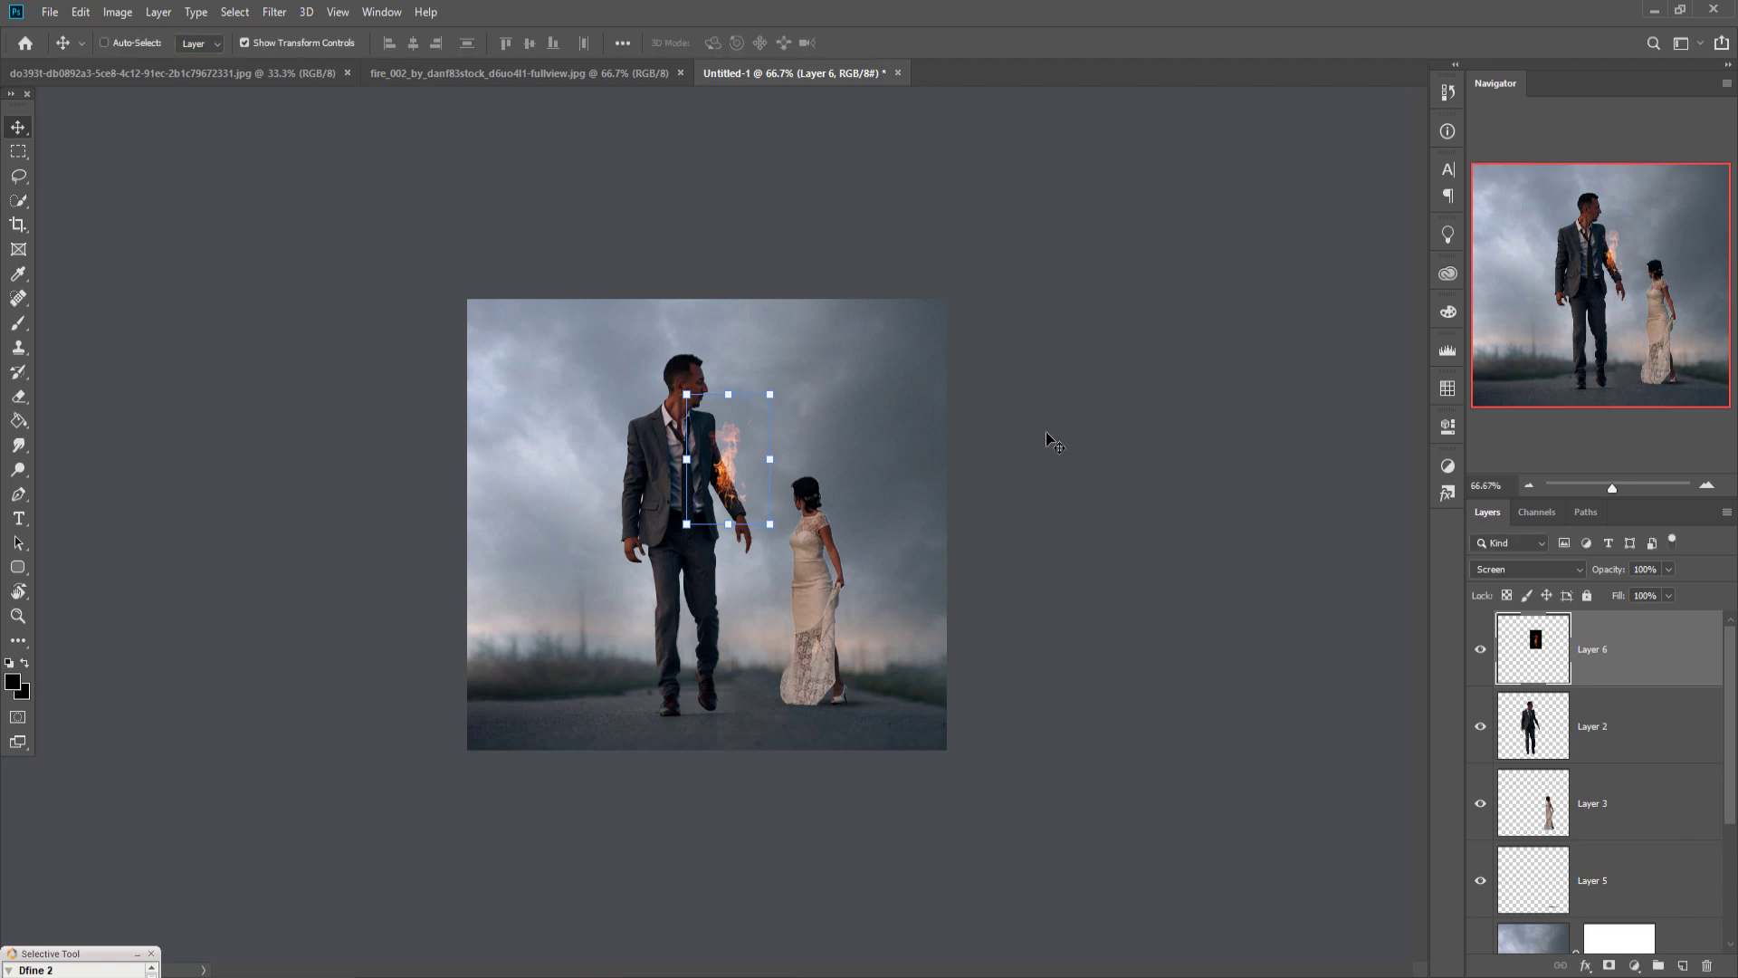
Shift the flame along the man's sleeve and scale it to about 90% so it fits the forearm
key("ctrl+plus")
key("ctrl+plus")
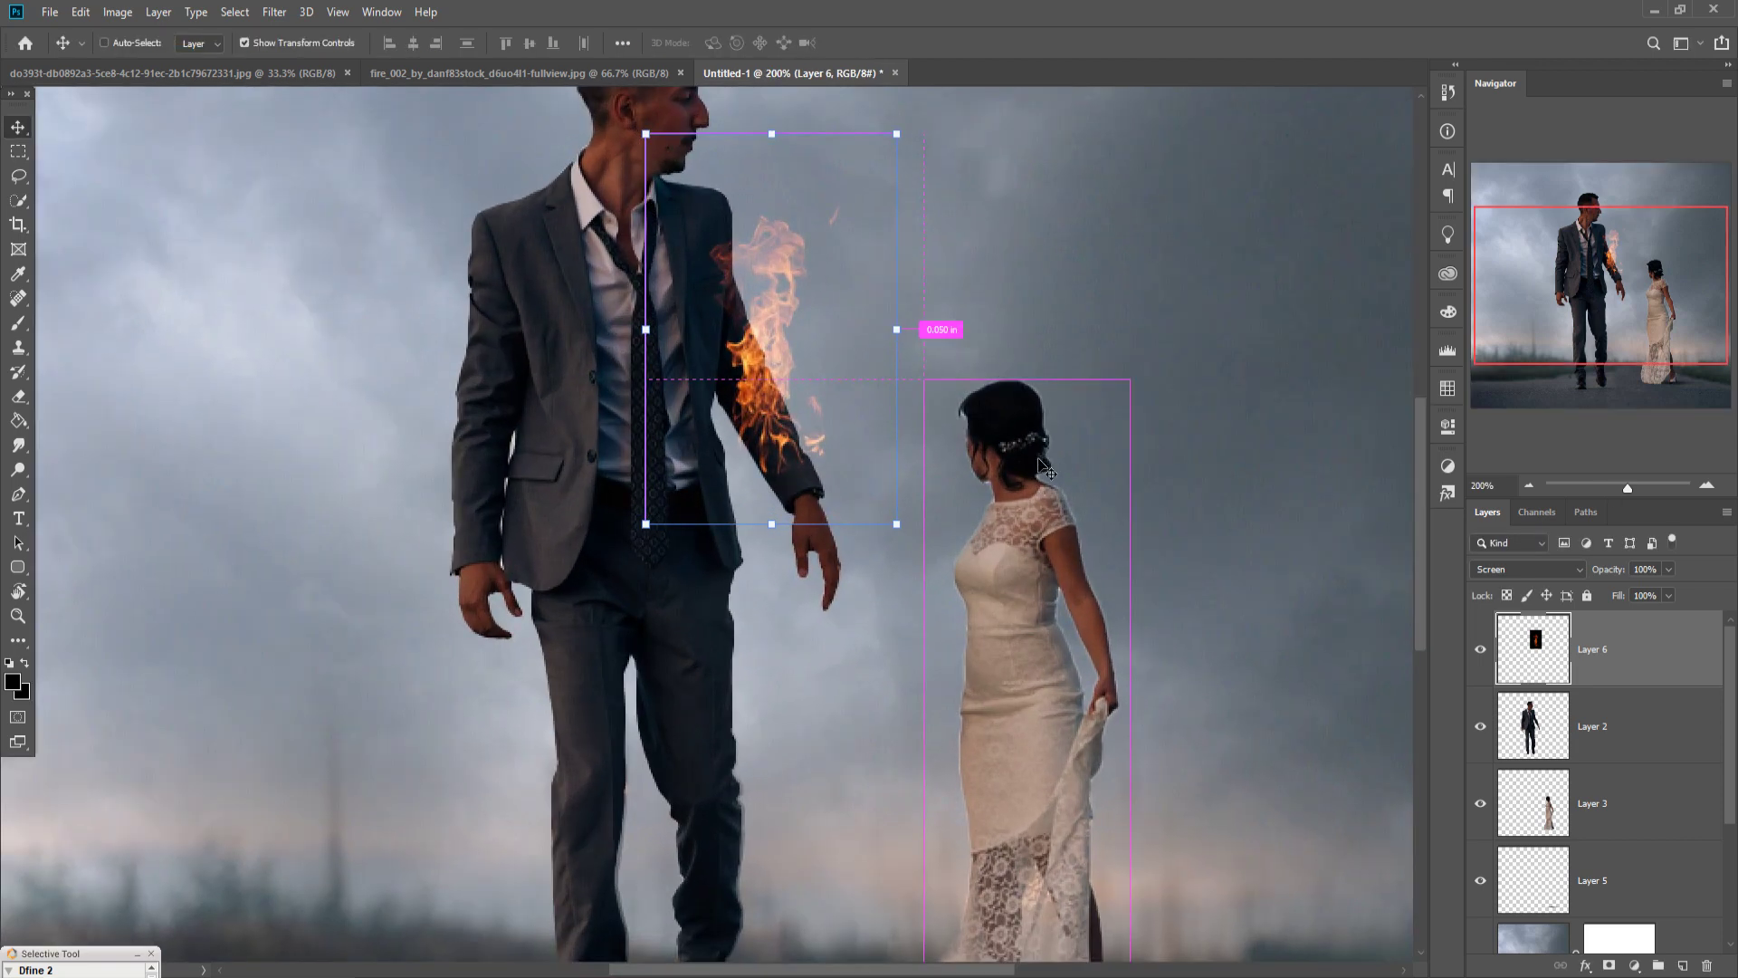
left_click_drag(768, 378, 778, 390)
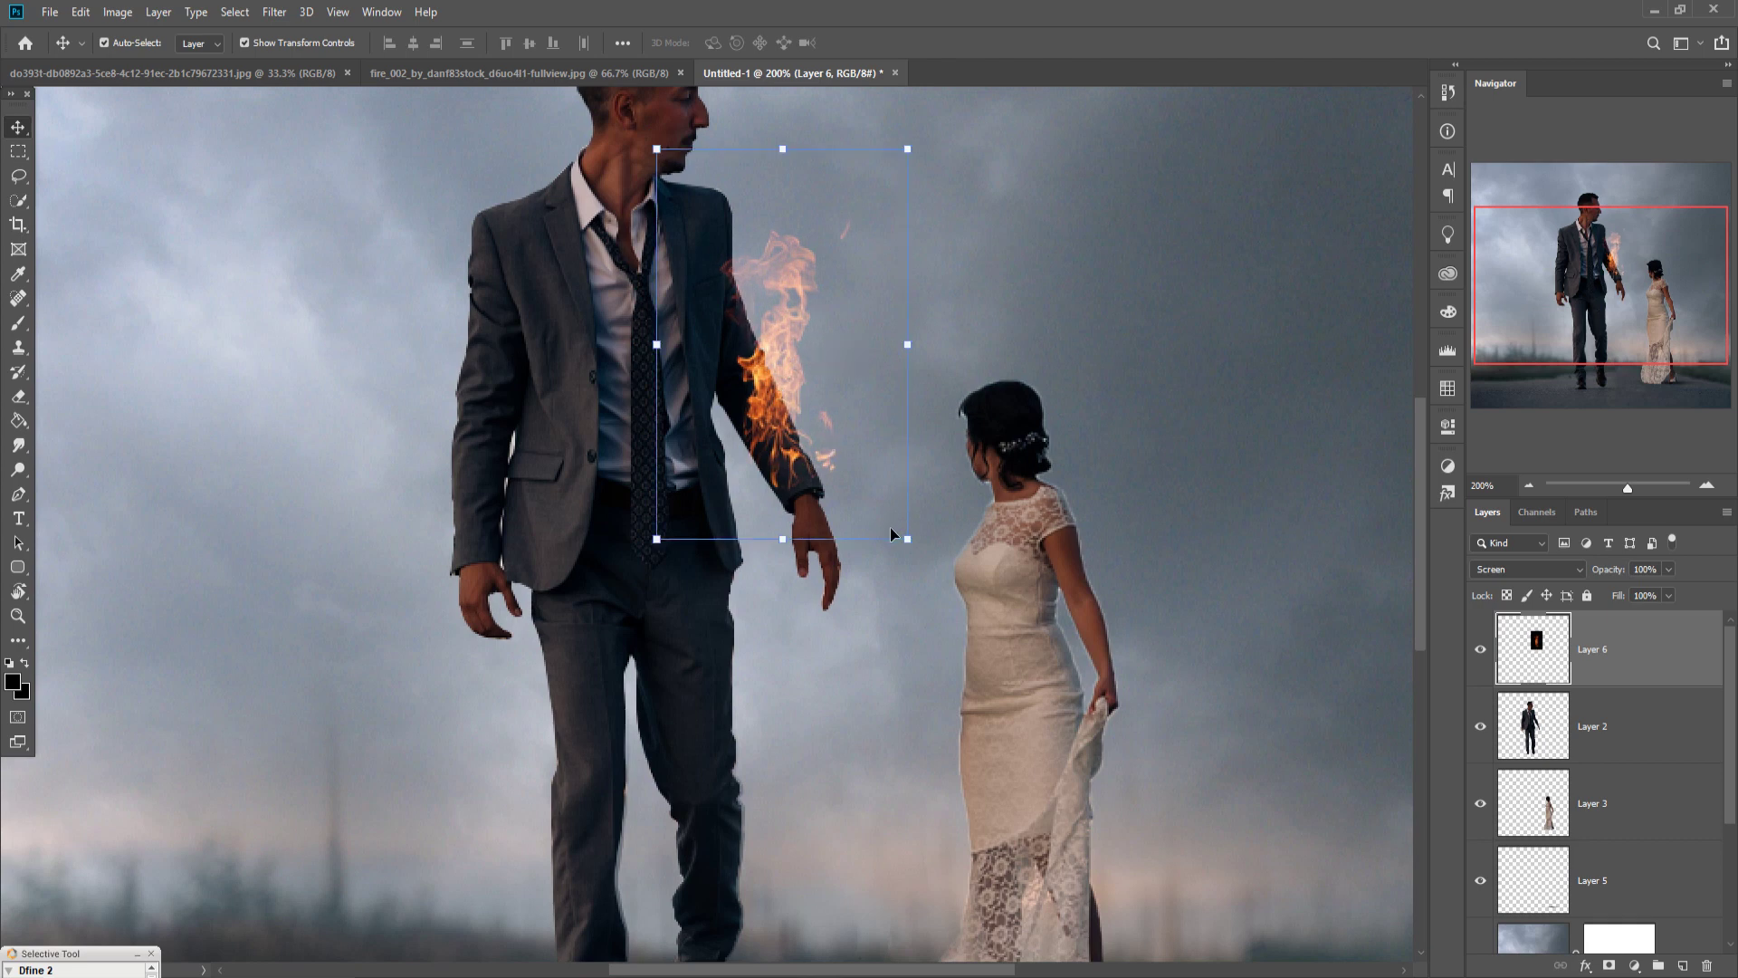
left_click_drag(912, 542, 886, 503)
left_click_drag(784, 414, 800, 448)
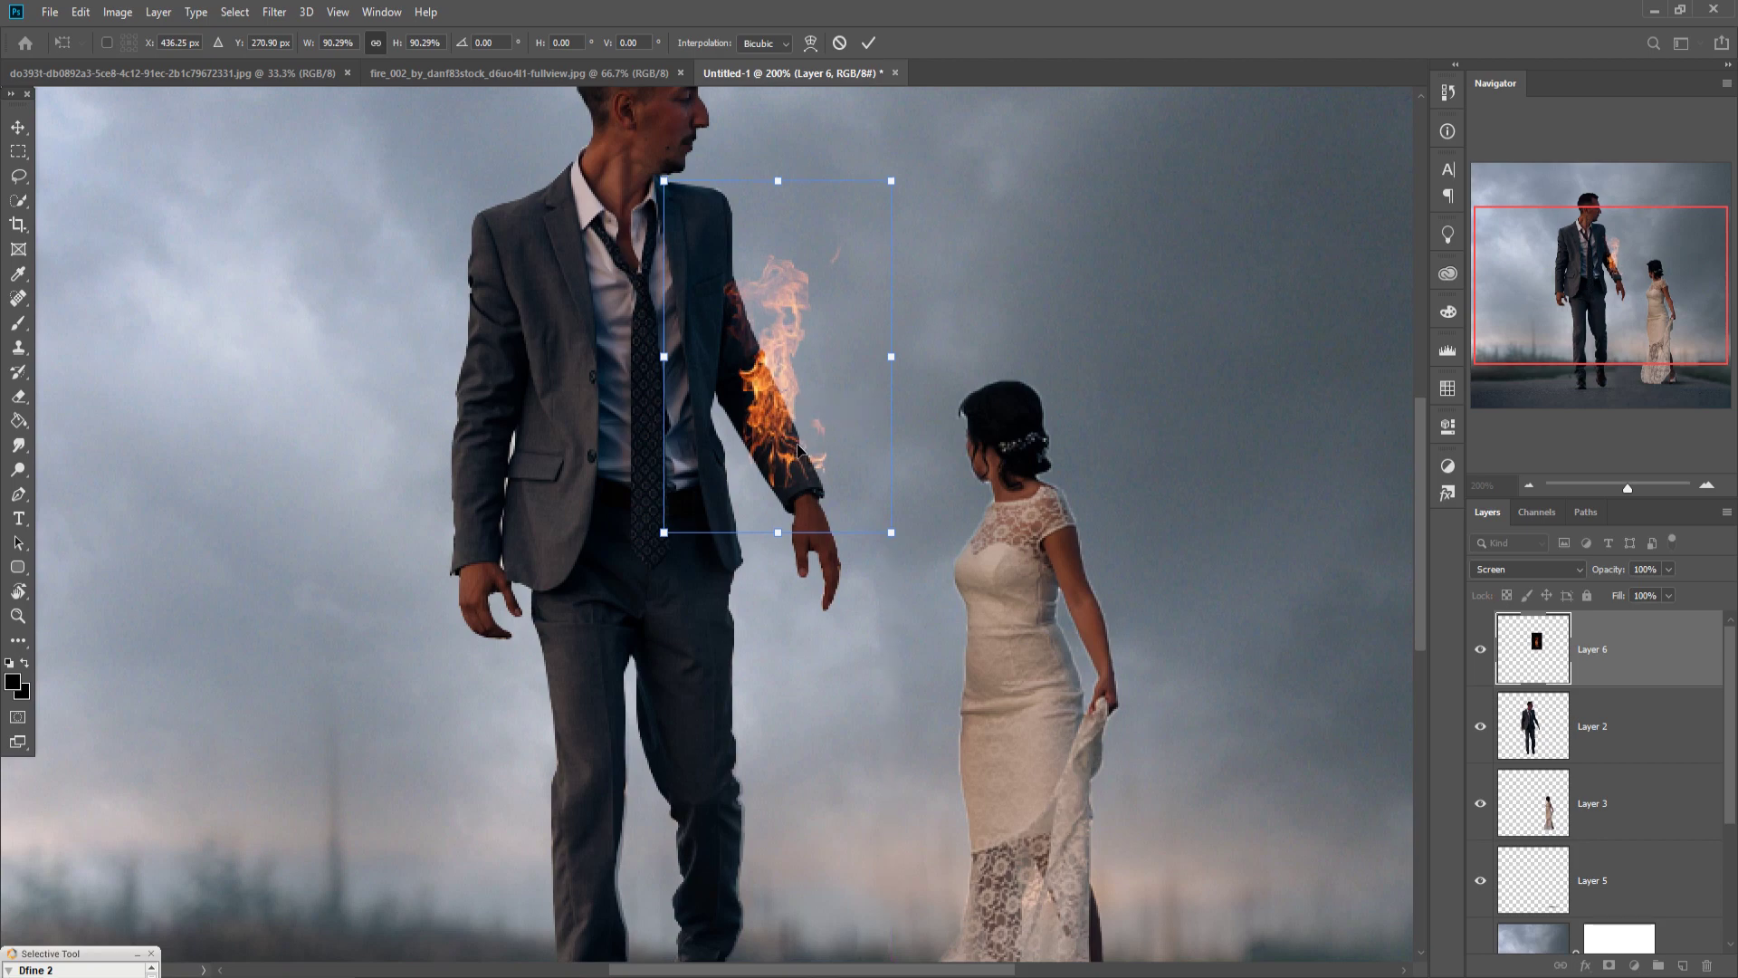
left_click(868, 43)
Duplicate the flame layer, Layer 6, in place to intensify the fire on the man's arm
right_click(1618, 673)
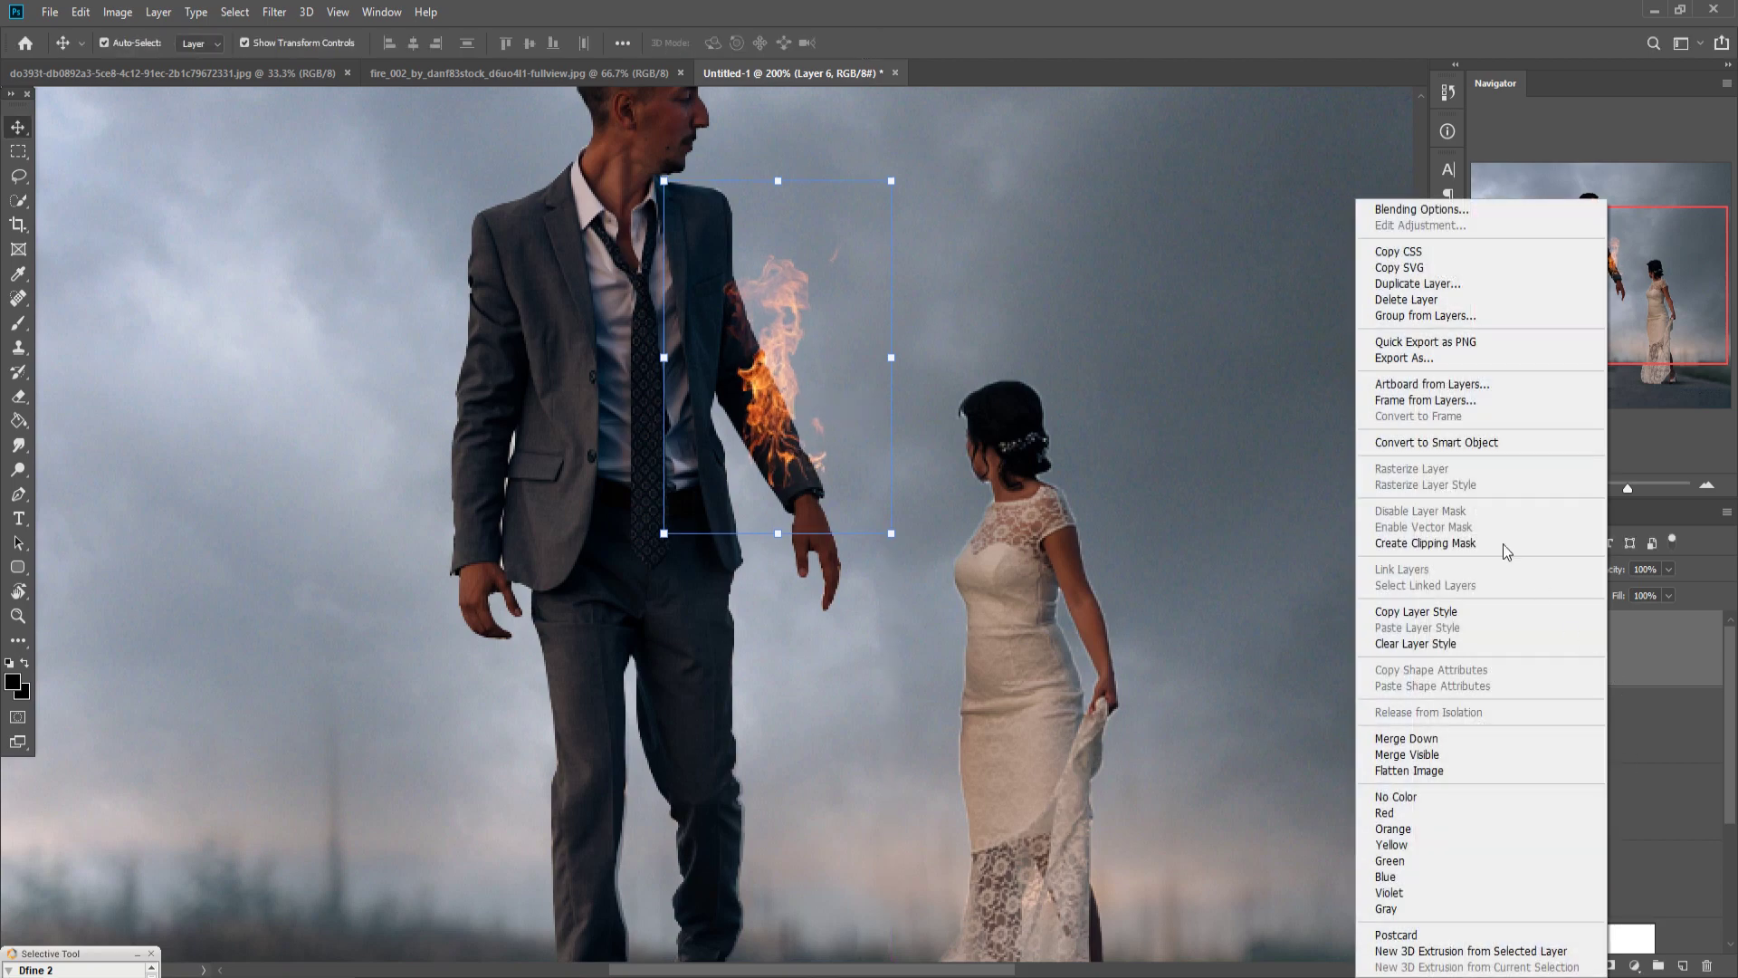
left_click(1399, 296)
left_click(1017, 278)
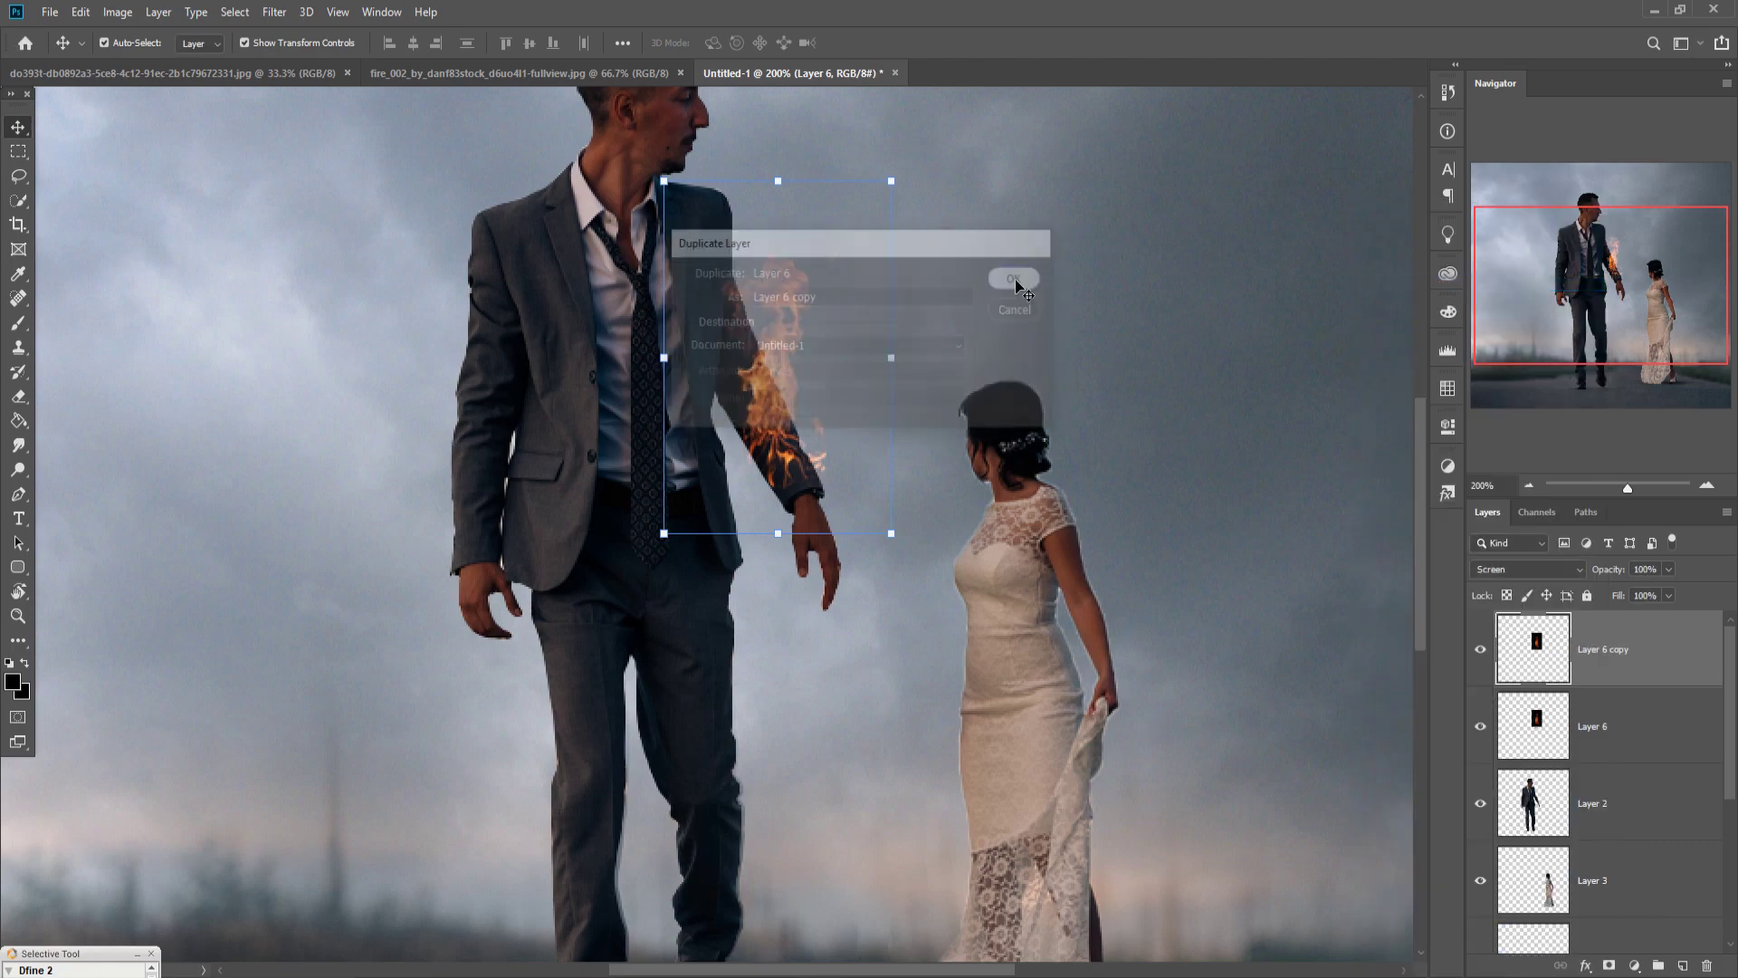
Duplicate the topmost flame layer again and move the new copy onto the man's shoulder farthest from the bride
right_click(1638, 660)
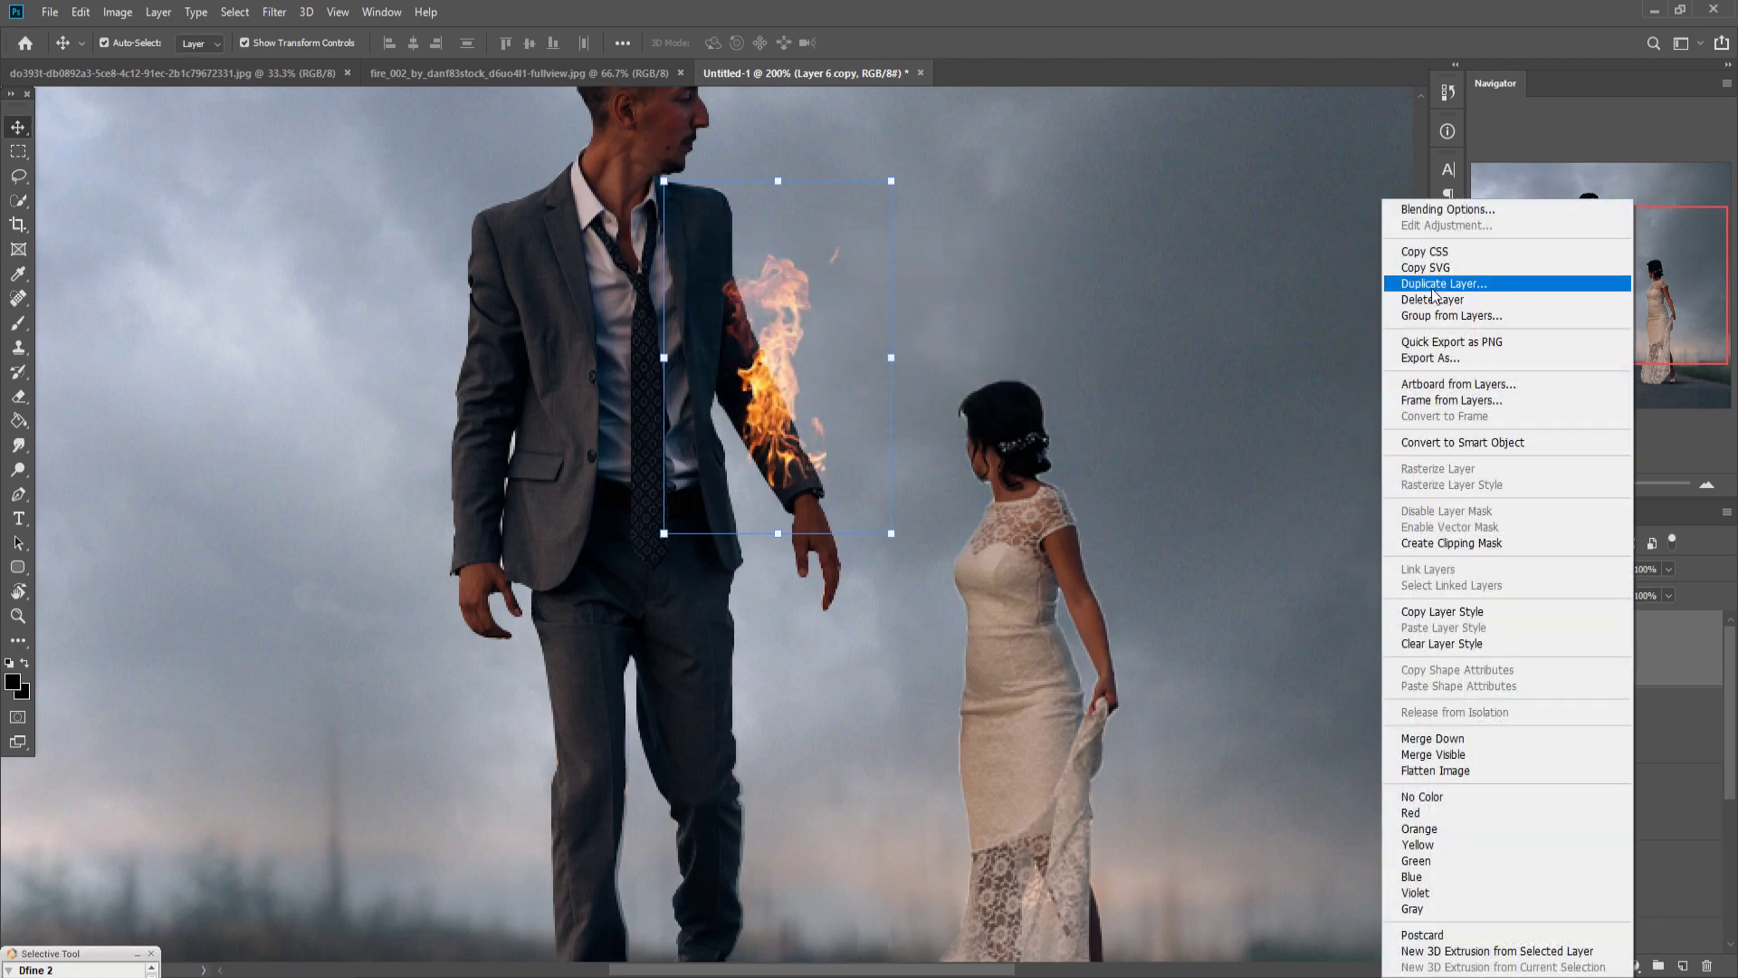
left_click(1432, 286)
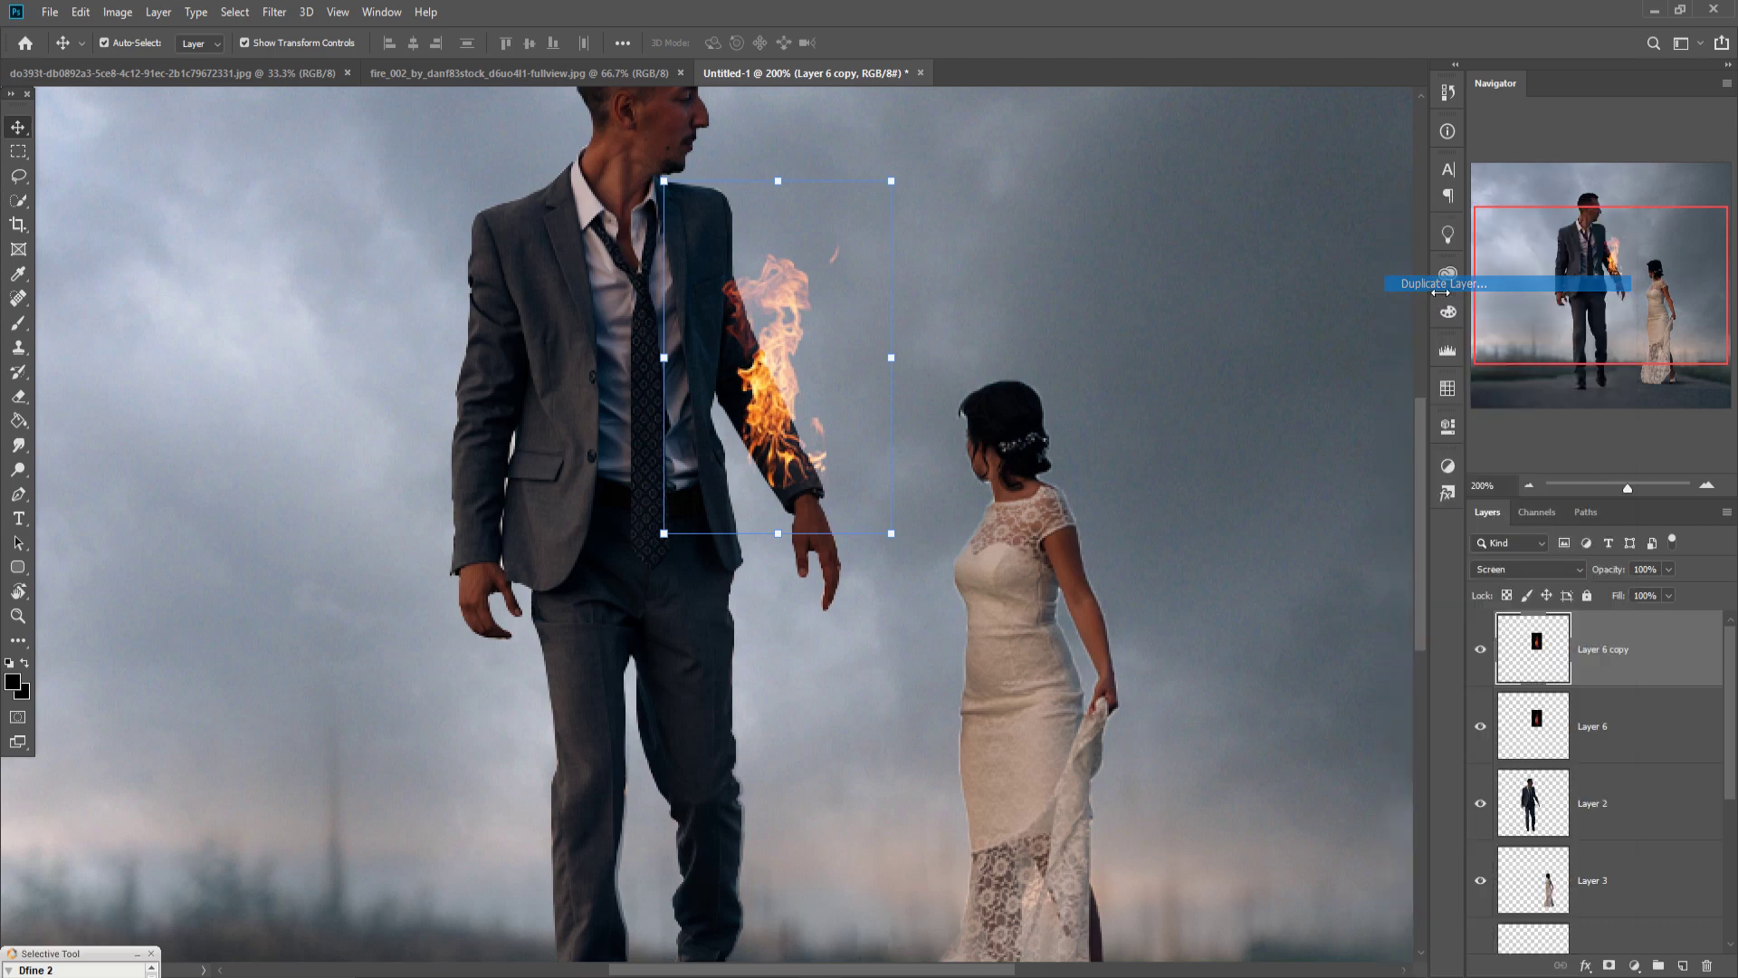
left_click(1023, 281)
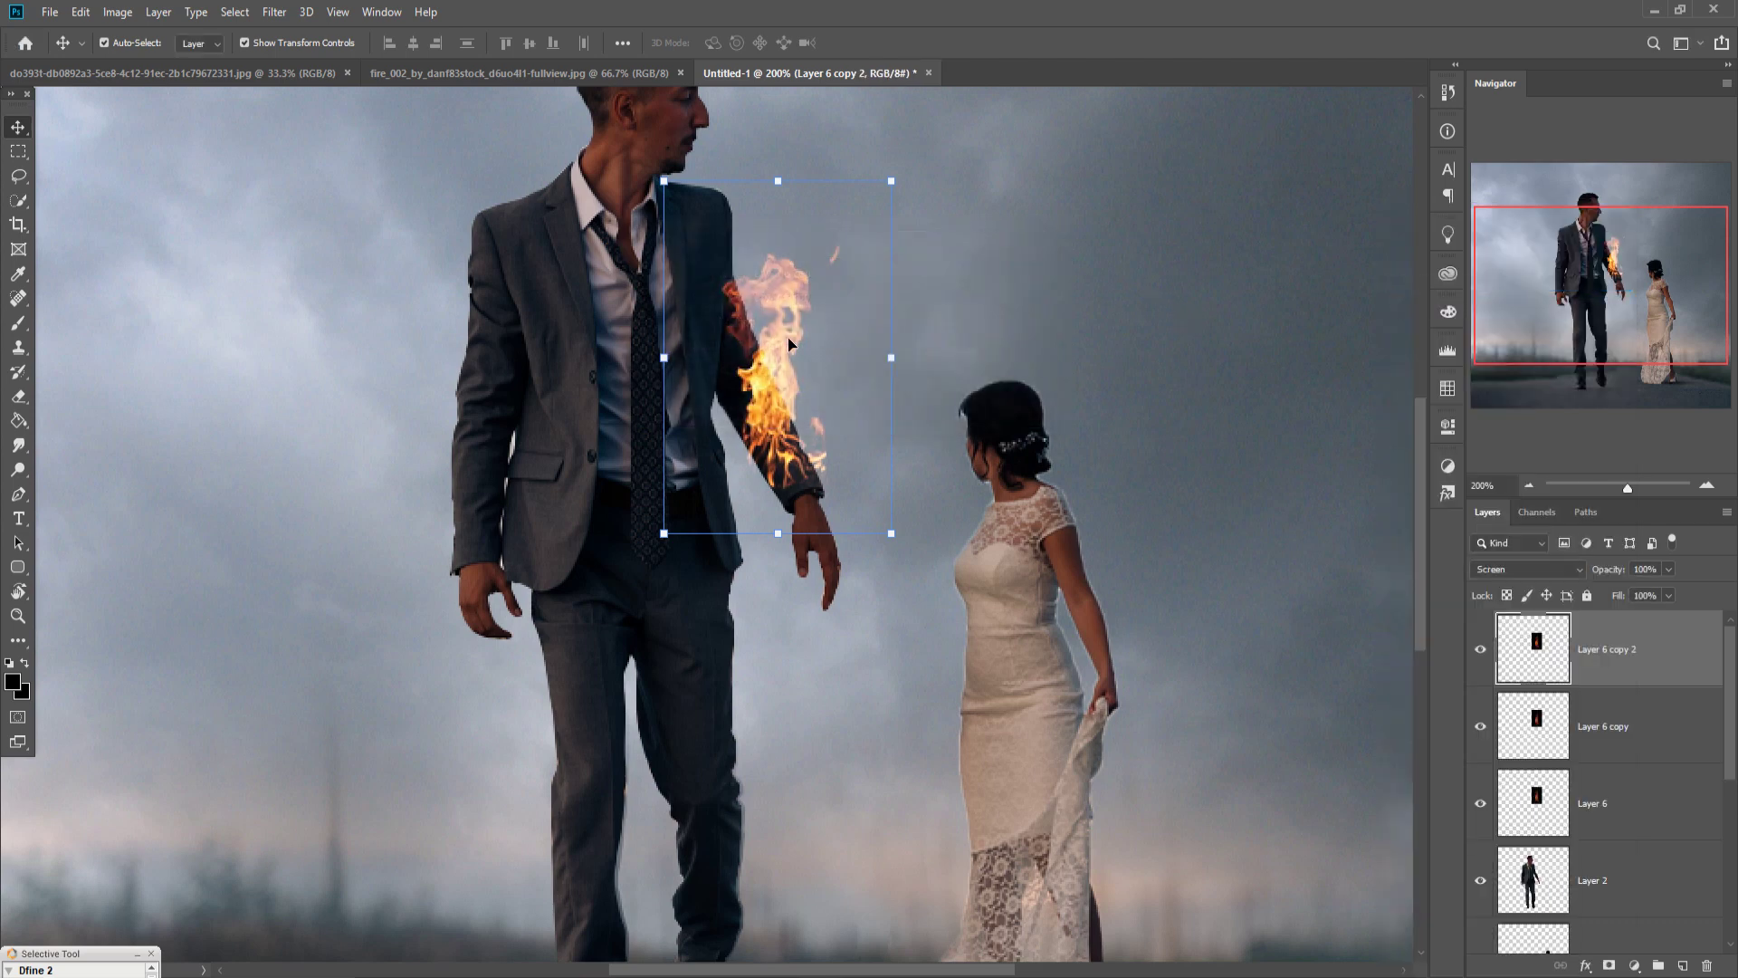
left_click_drag(787, 344, 496, 250)
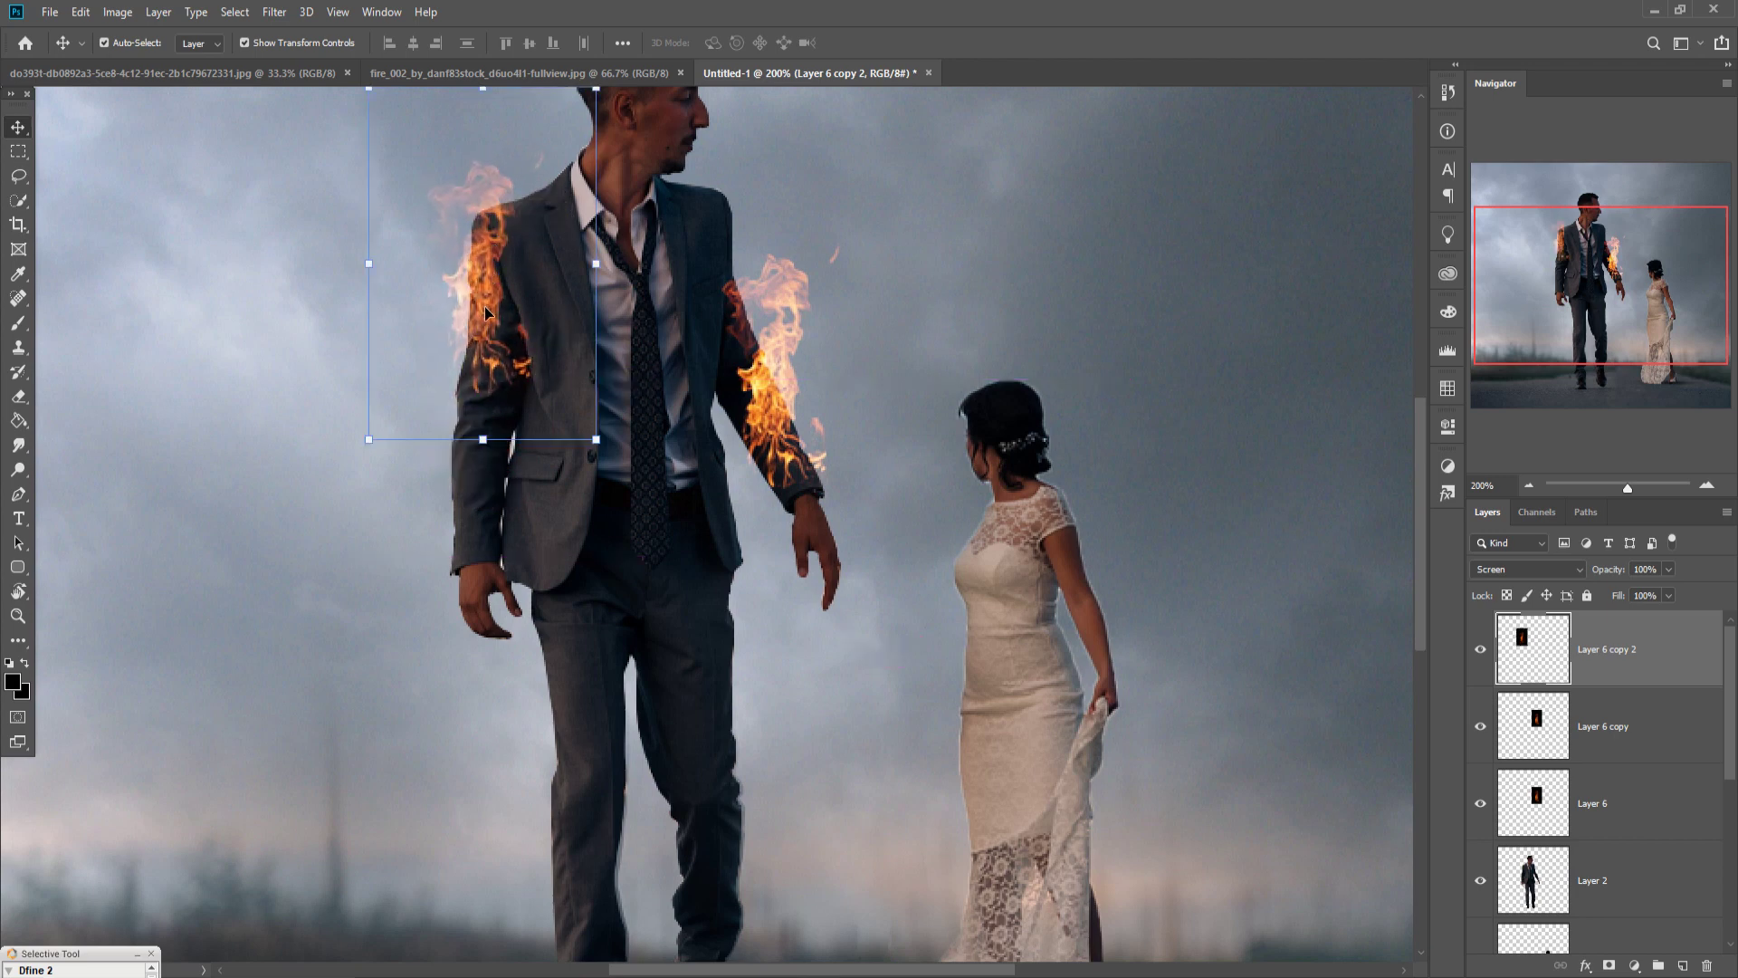
left_click_drag(486, 313, 534, 275)
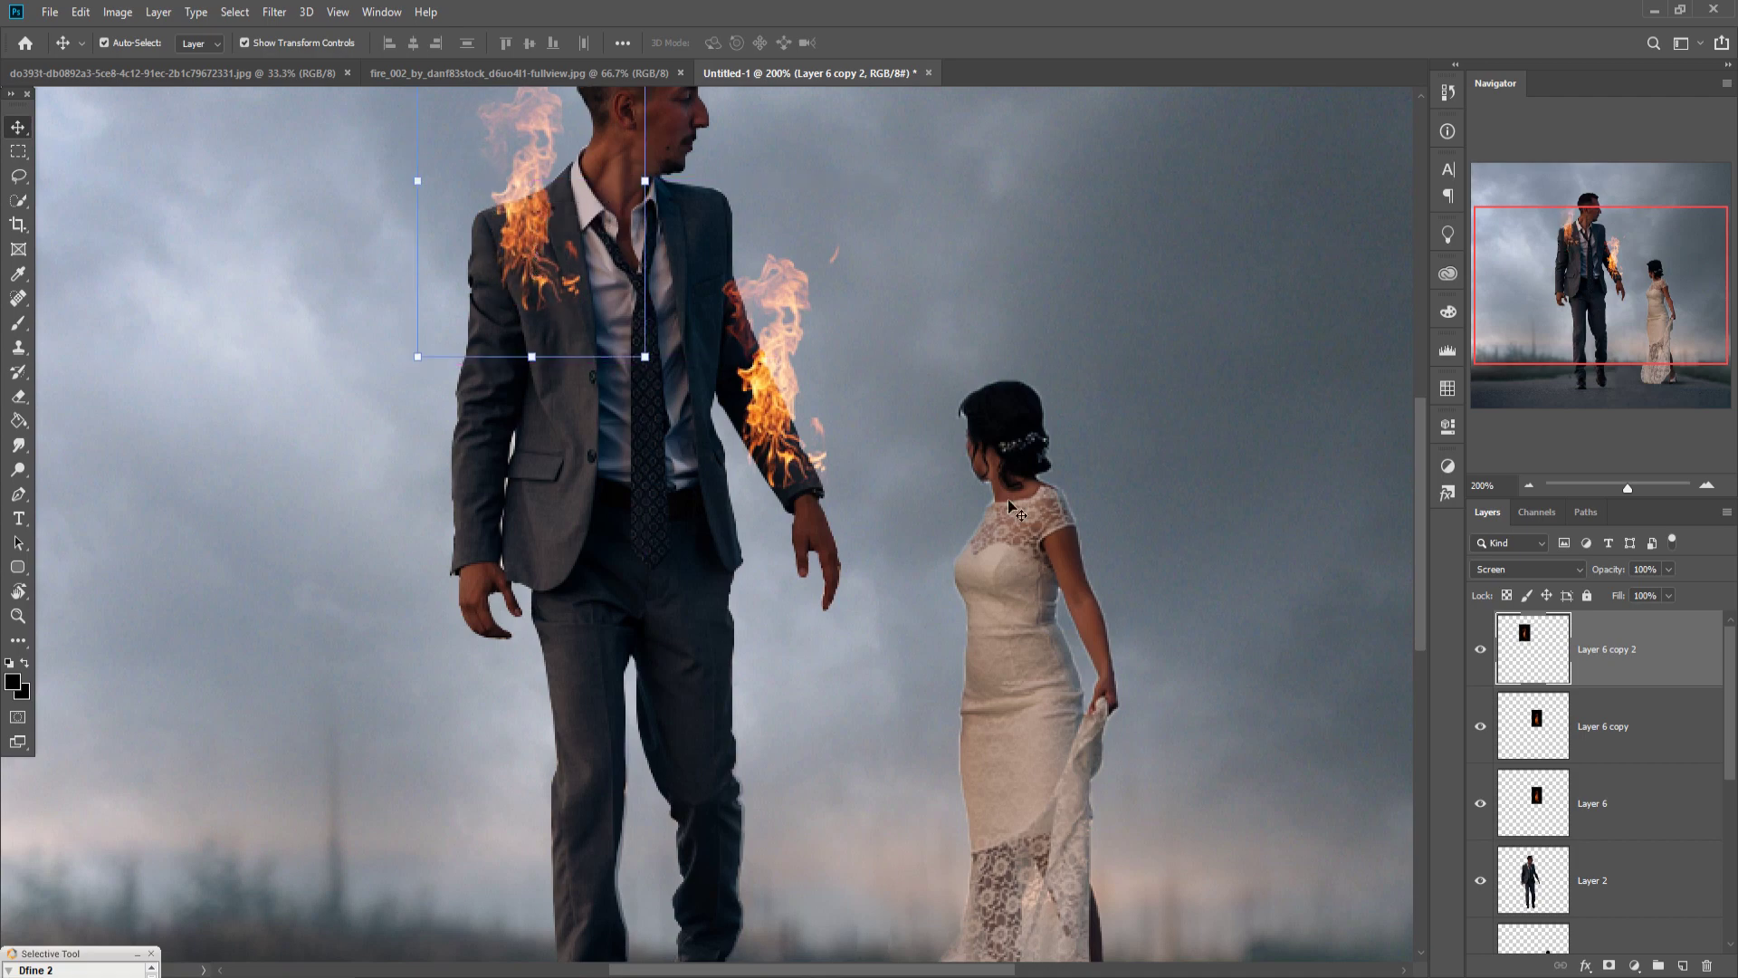
Duplicate the shoulder flame layer in place to brighten that fire
right_click(1616, 631)
left_click(1401, 285)
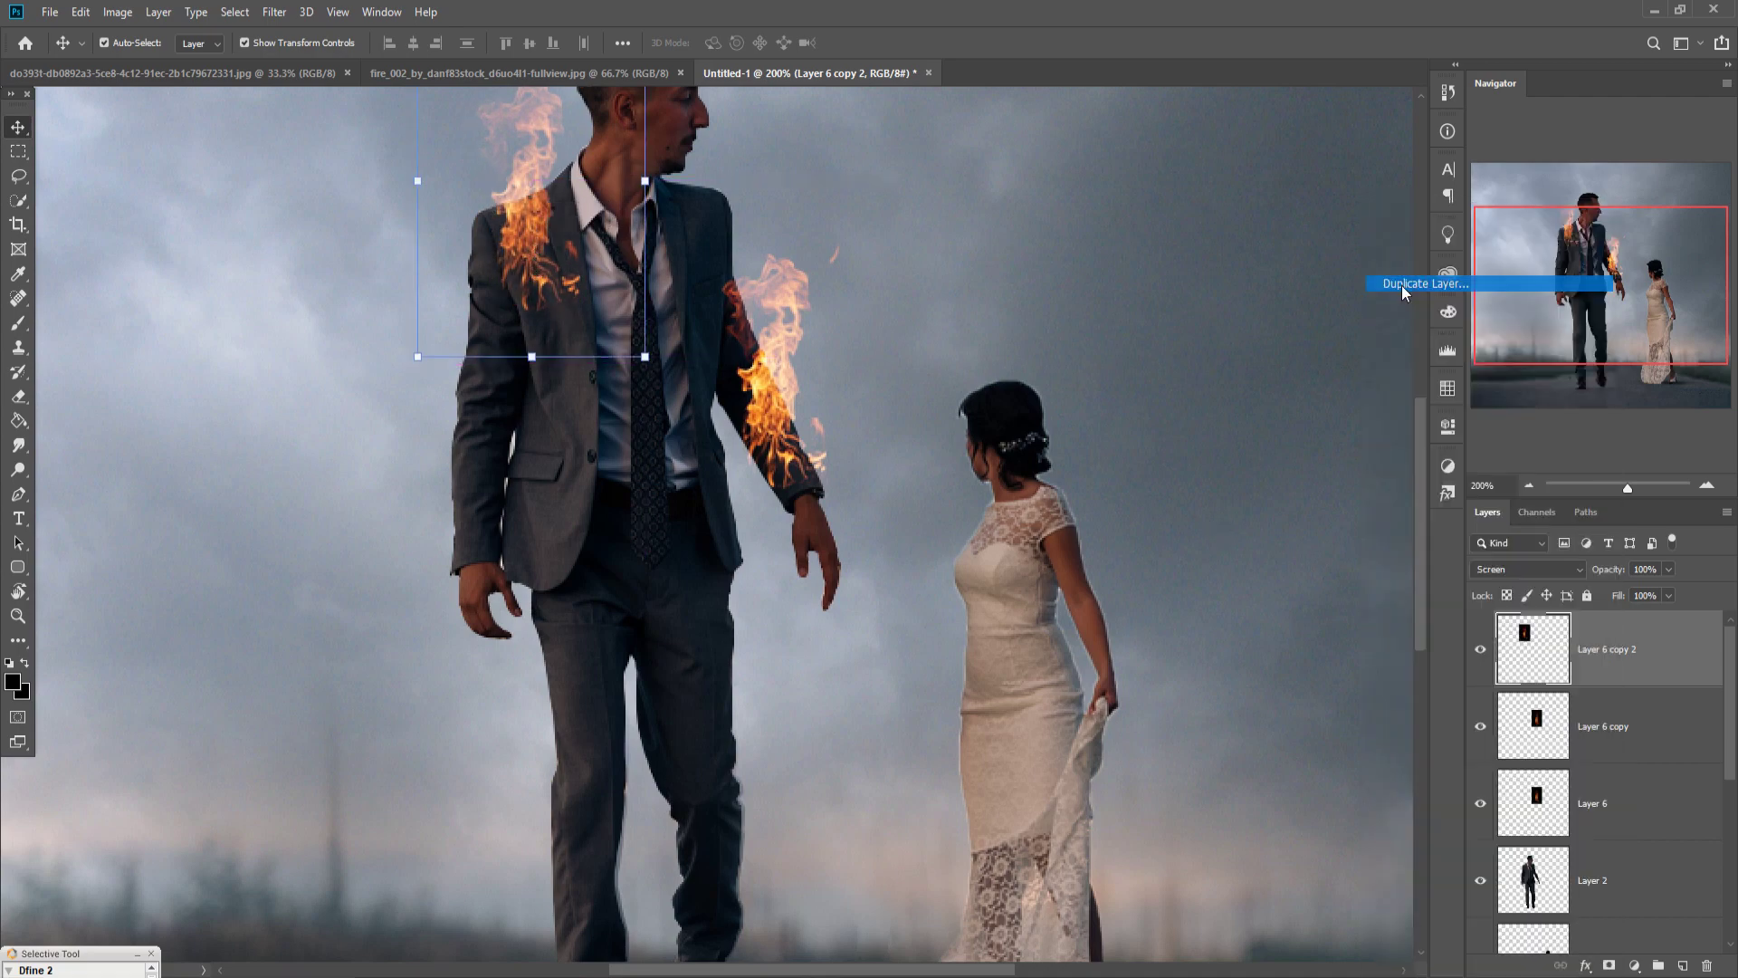
left_click(1015, 278)
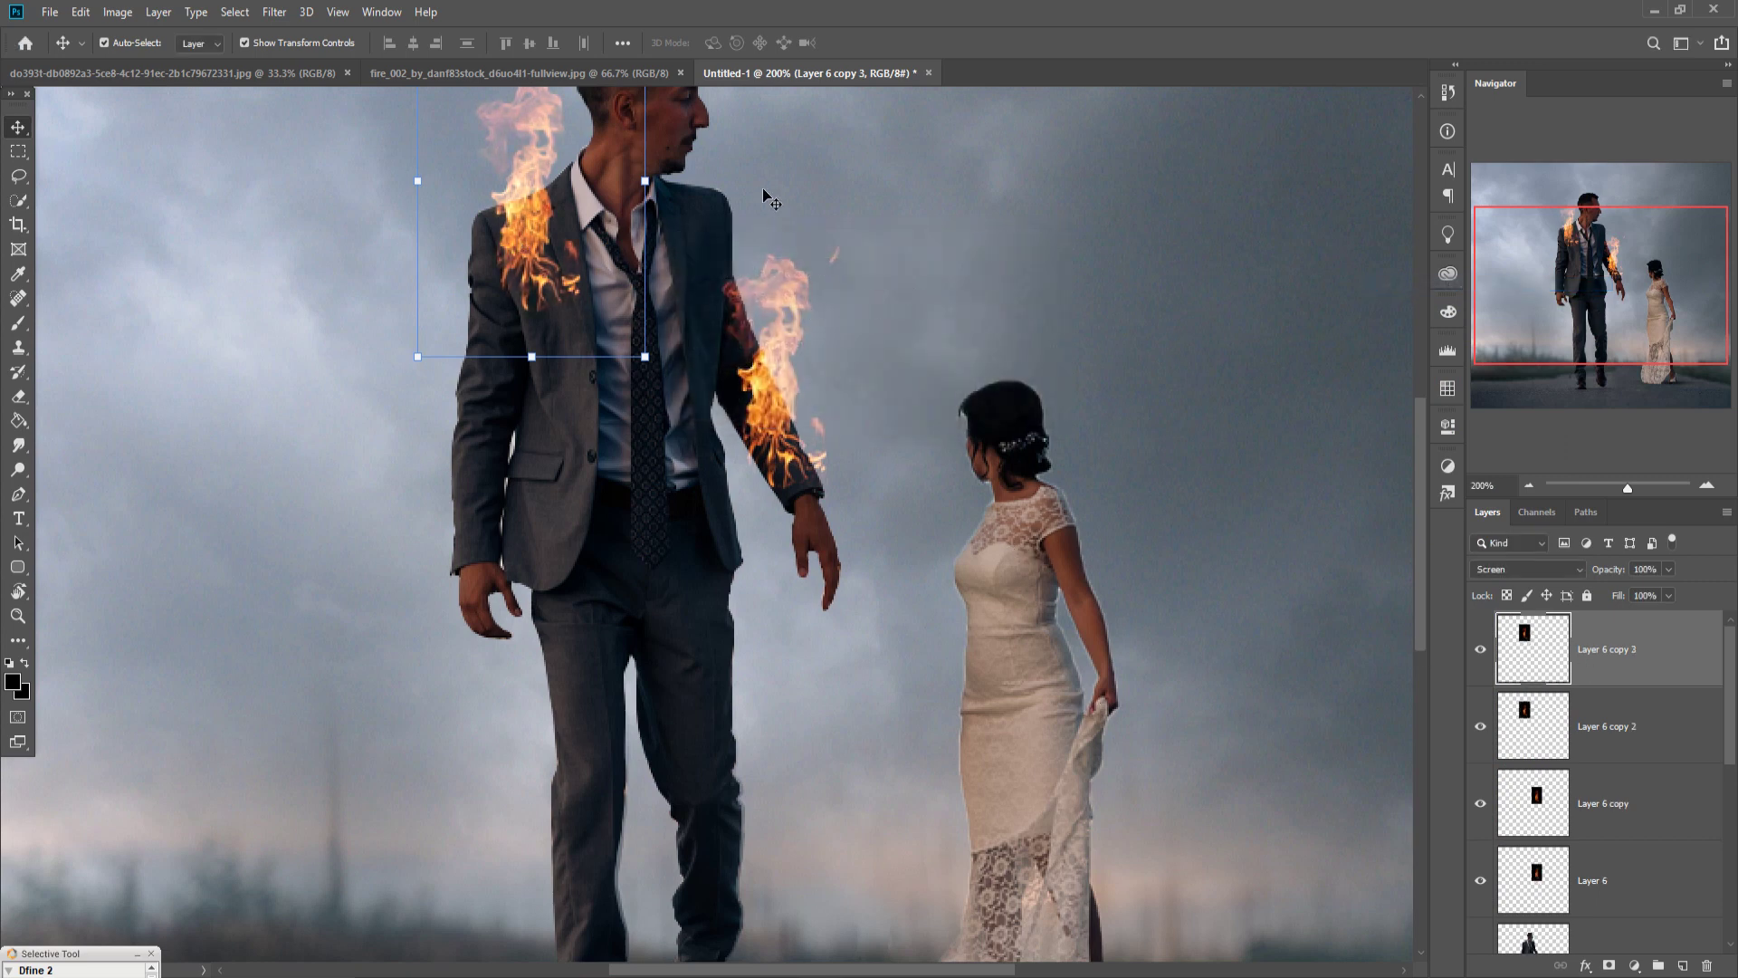
Copy the fire_002 flame image into the Untitled-1 composite as the top layer and minimize its source window
left_click(409, 74)
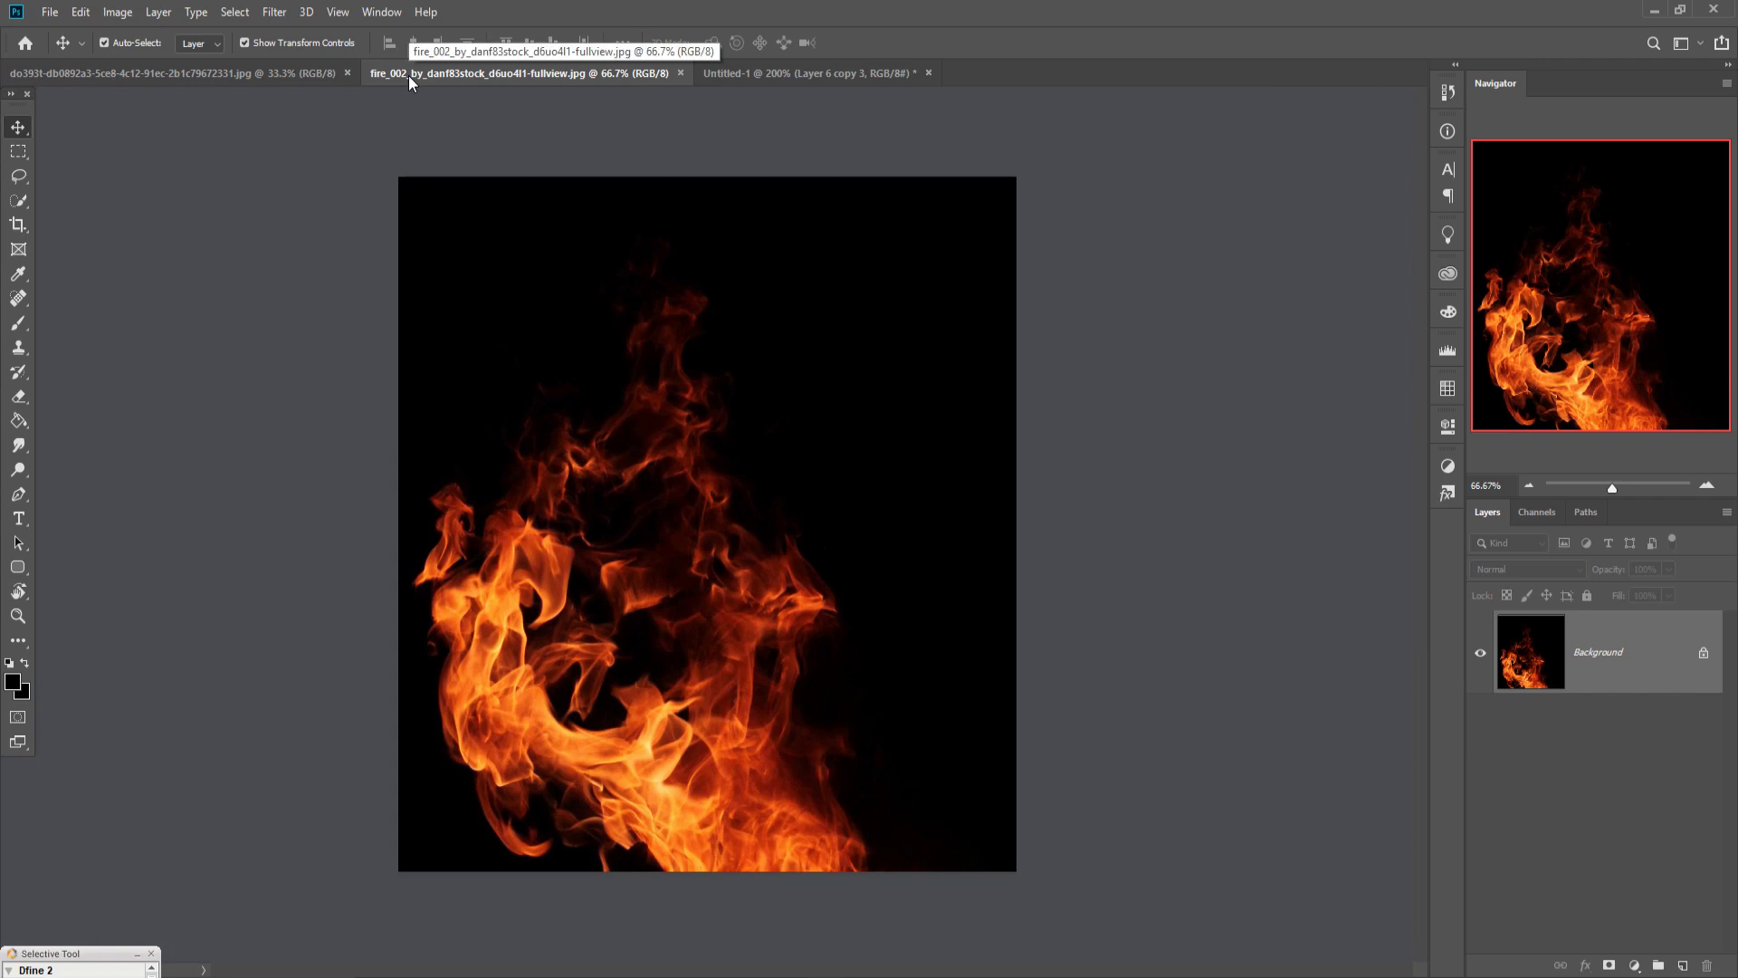
left_click_drag(514, 73, 976, 184)
left_click_drag(996, 688, 493, 467)
left_click(1364, 183)
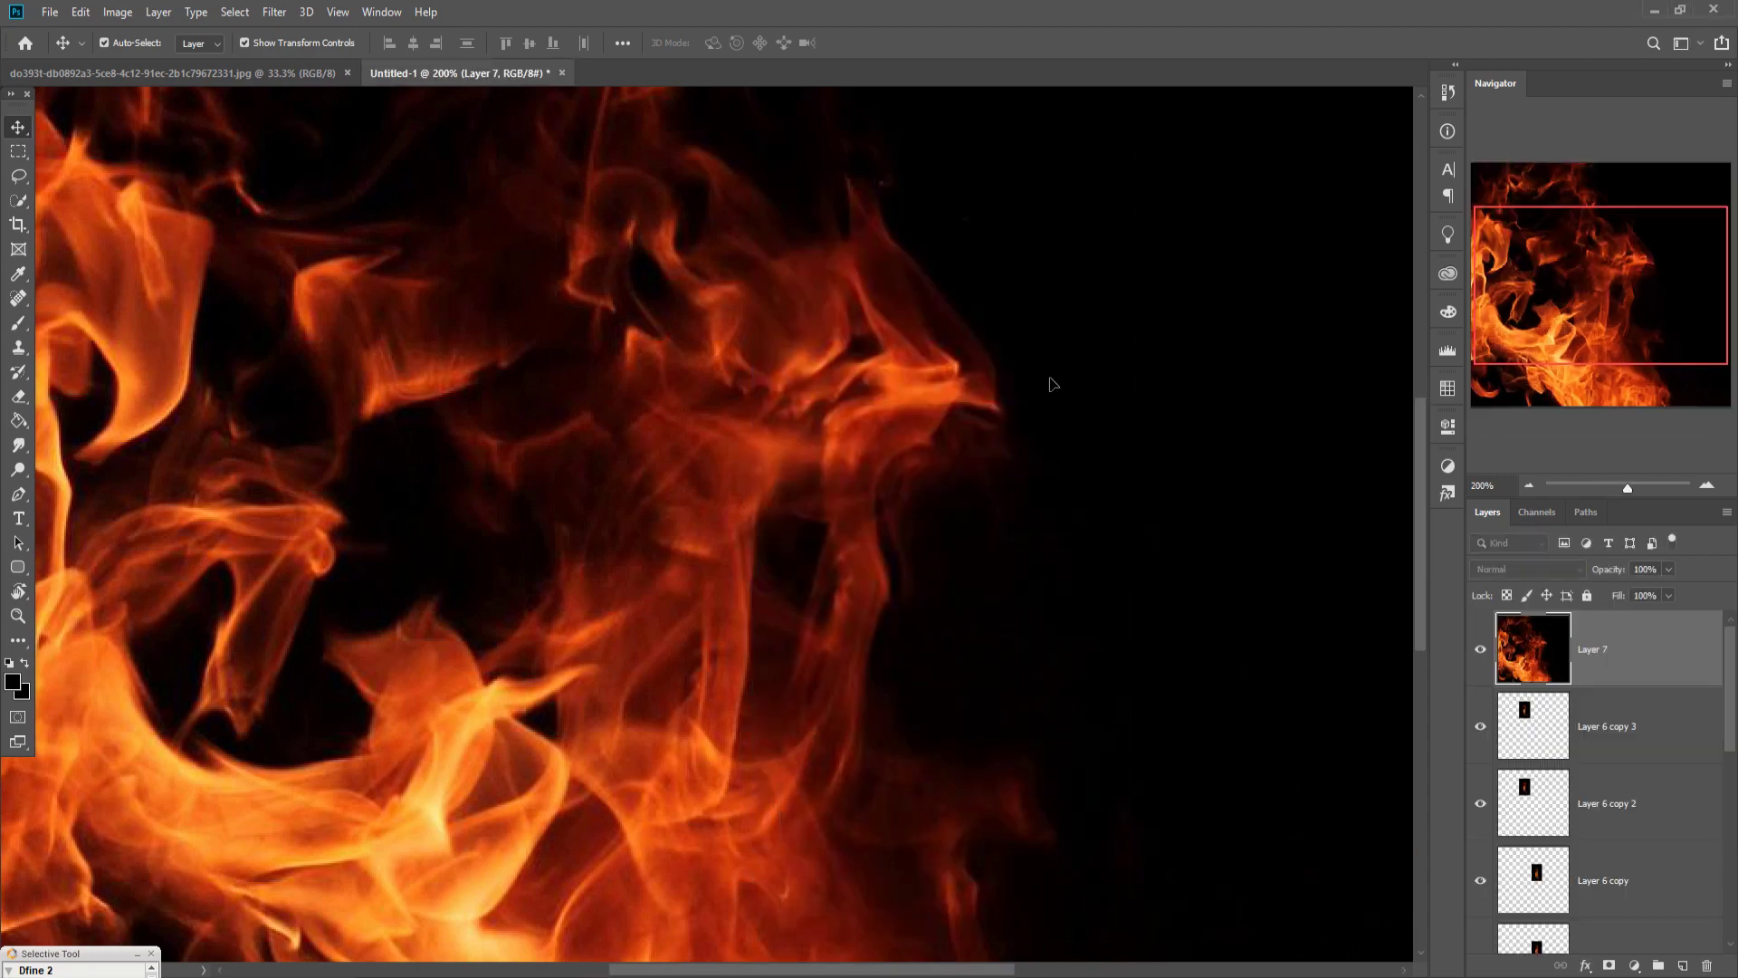
Scale the new flame layer, Layer 7, to 13.48% and place it over the man's forearm farthest from the bride
key("ctrl+minus")
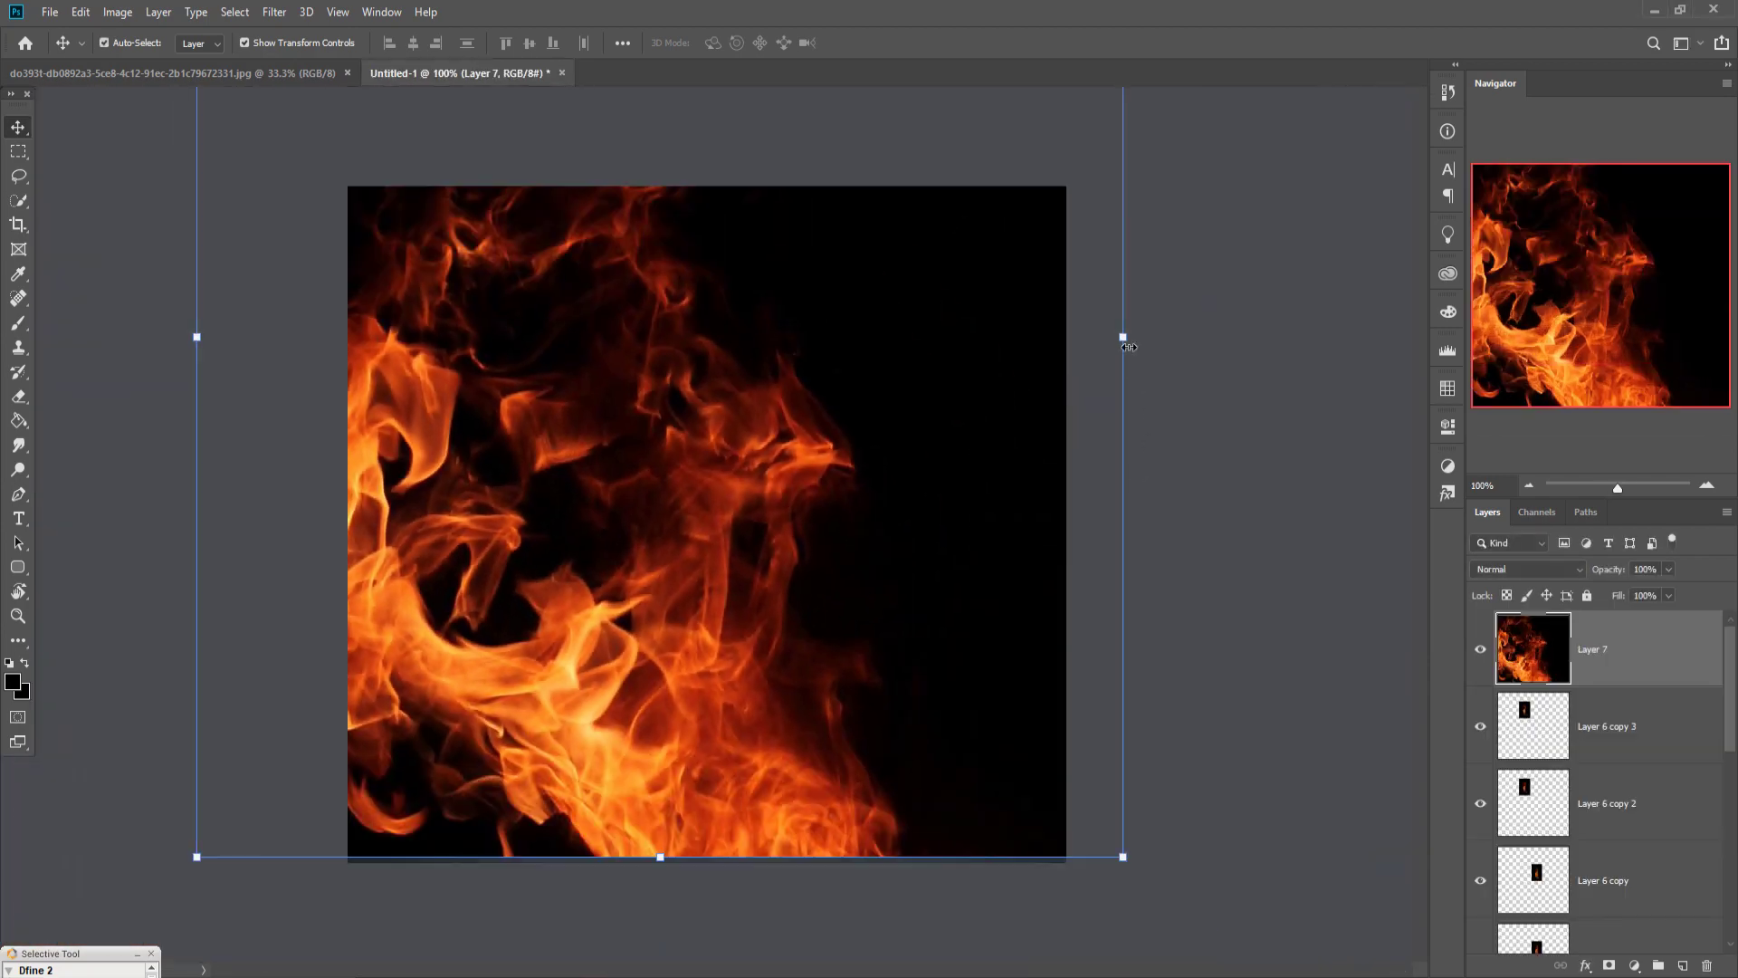
left_click_drag(1127, 347, 579, 474)
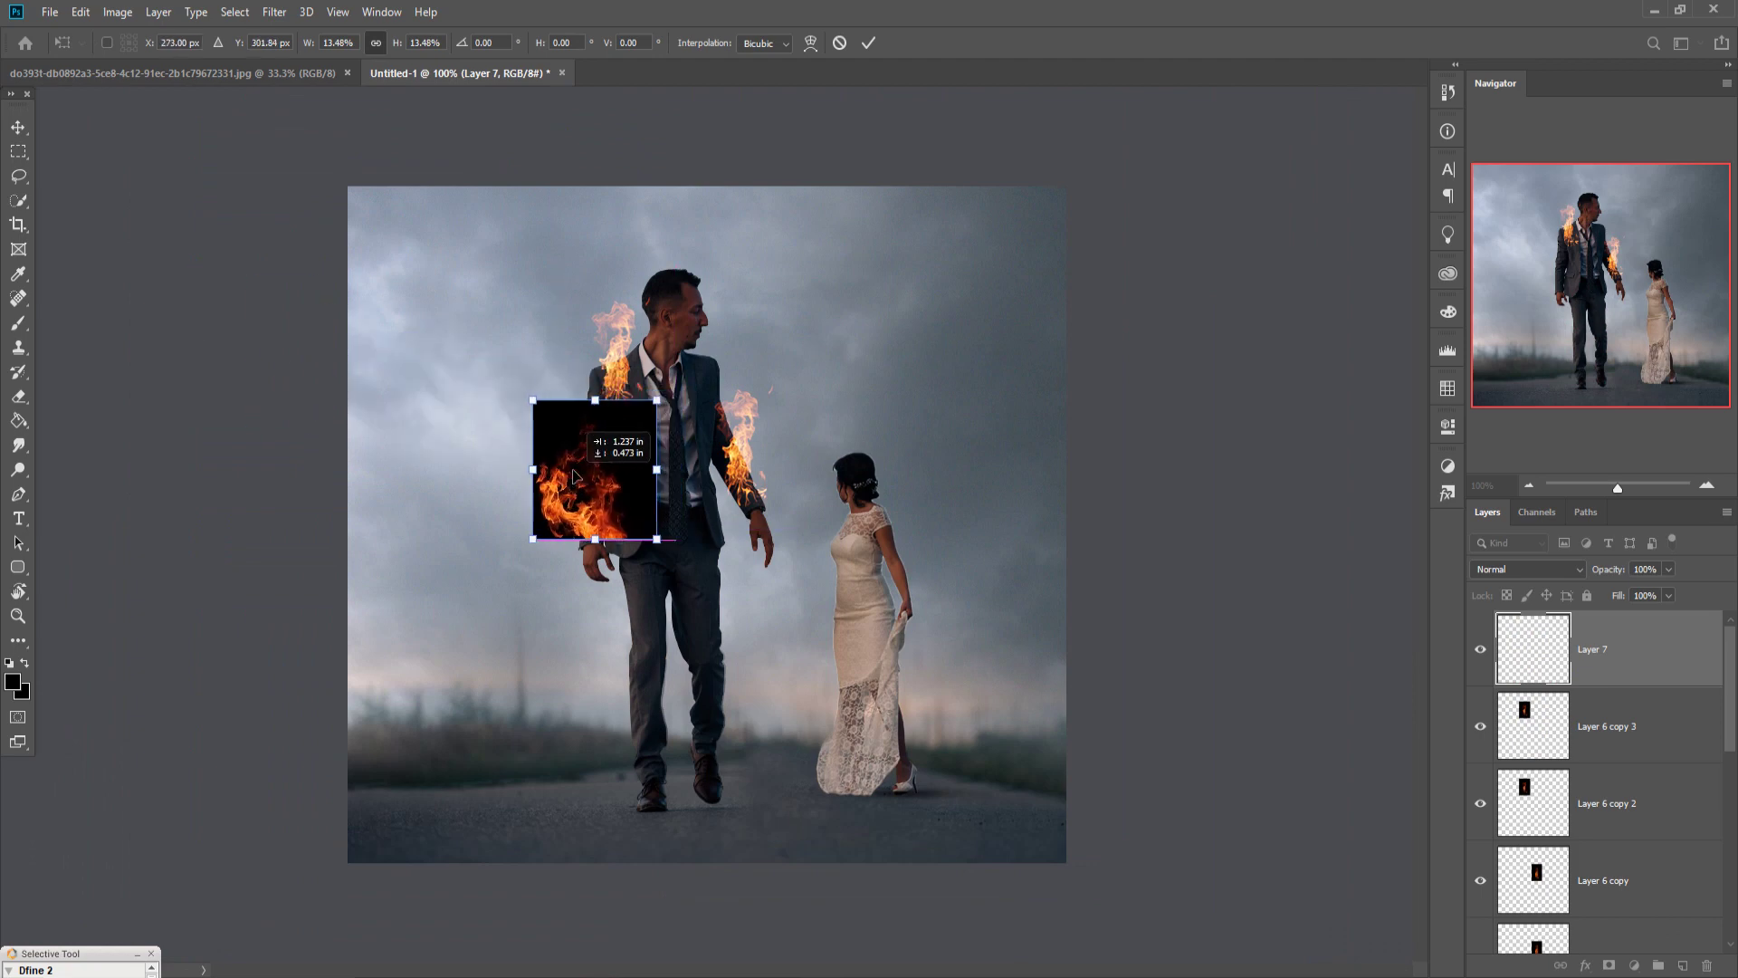
left_click(868, 42)
Set Layer 7's blend mode to Screen and align the flames with the man's sleeve
left_click(1559, 568)
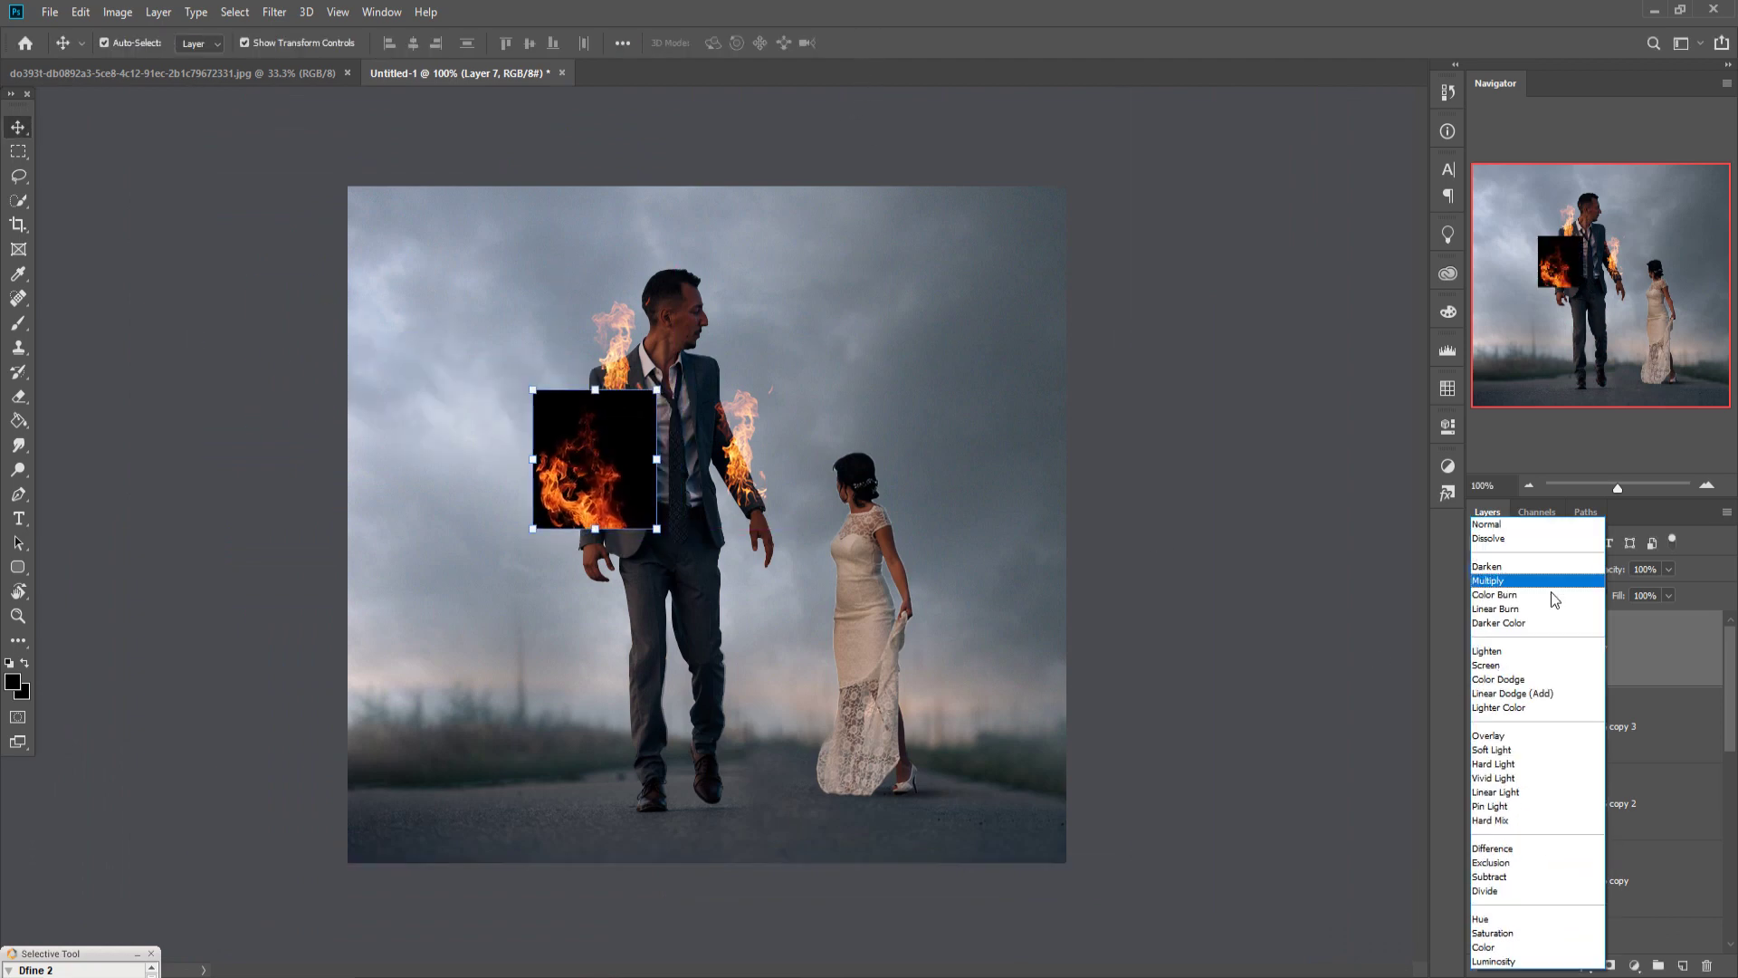
left_click(1510, 674)
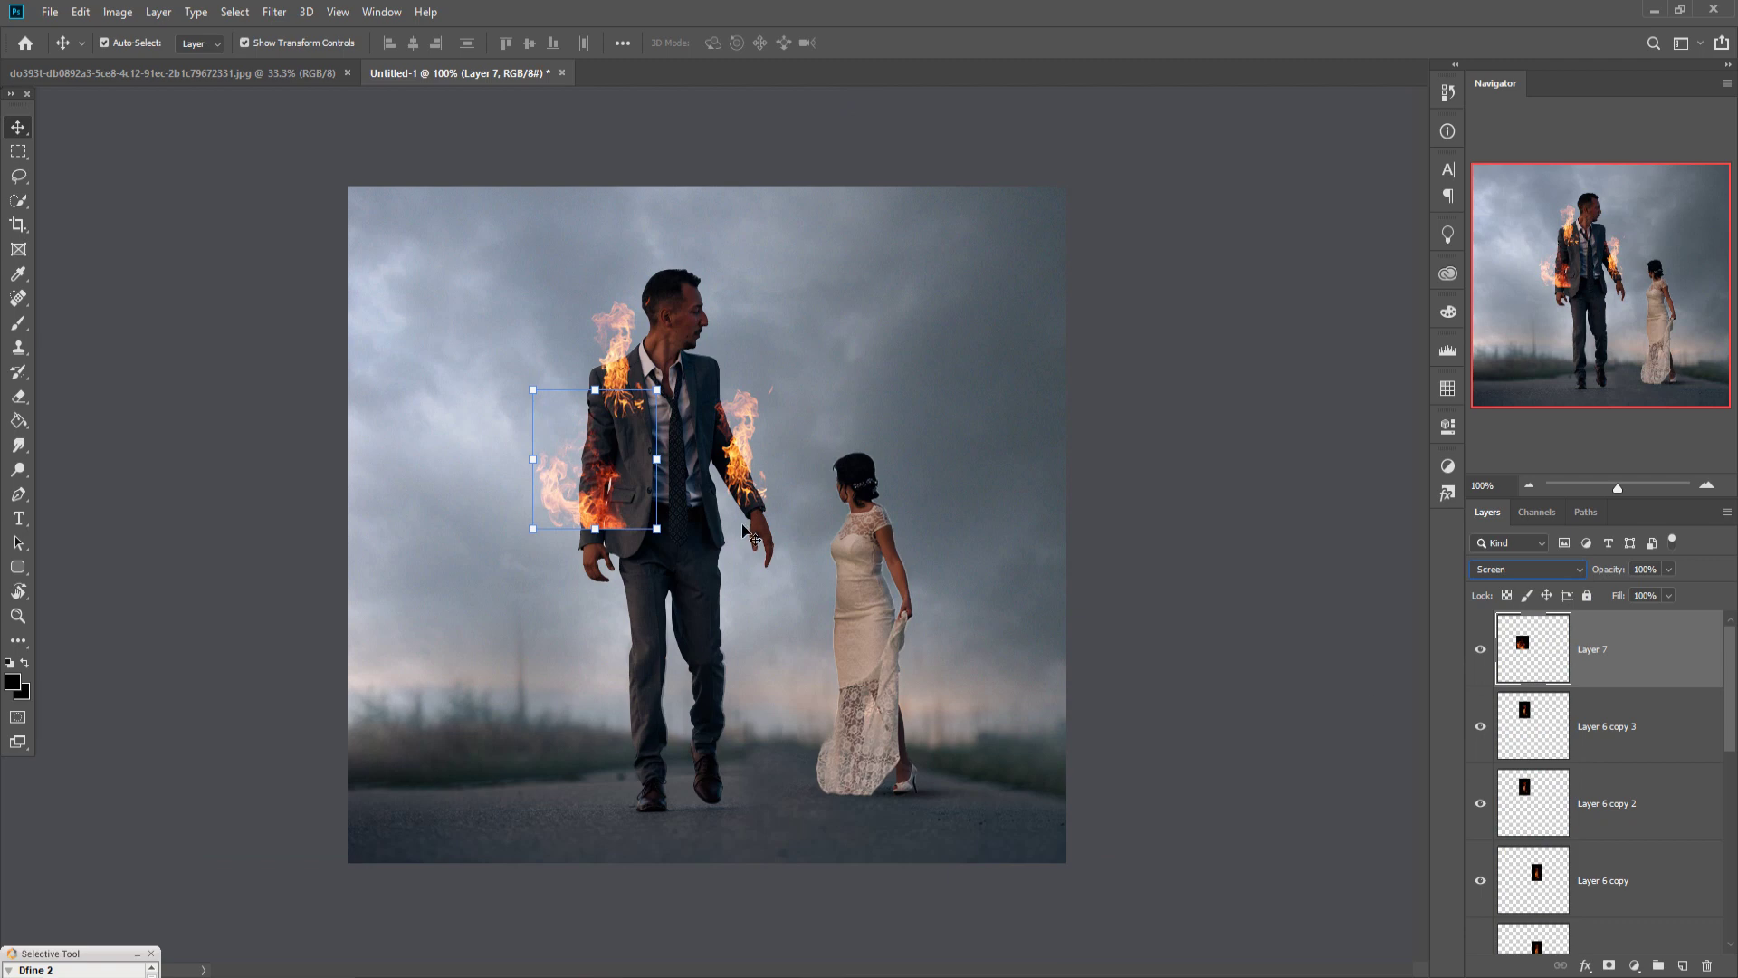
left_click_drag(597, 514, 589, 512)
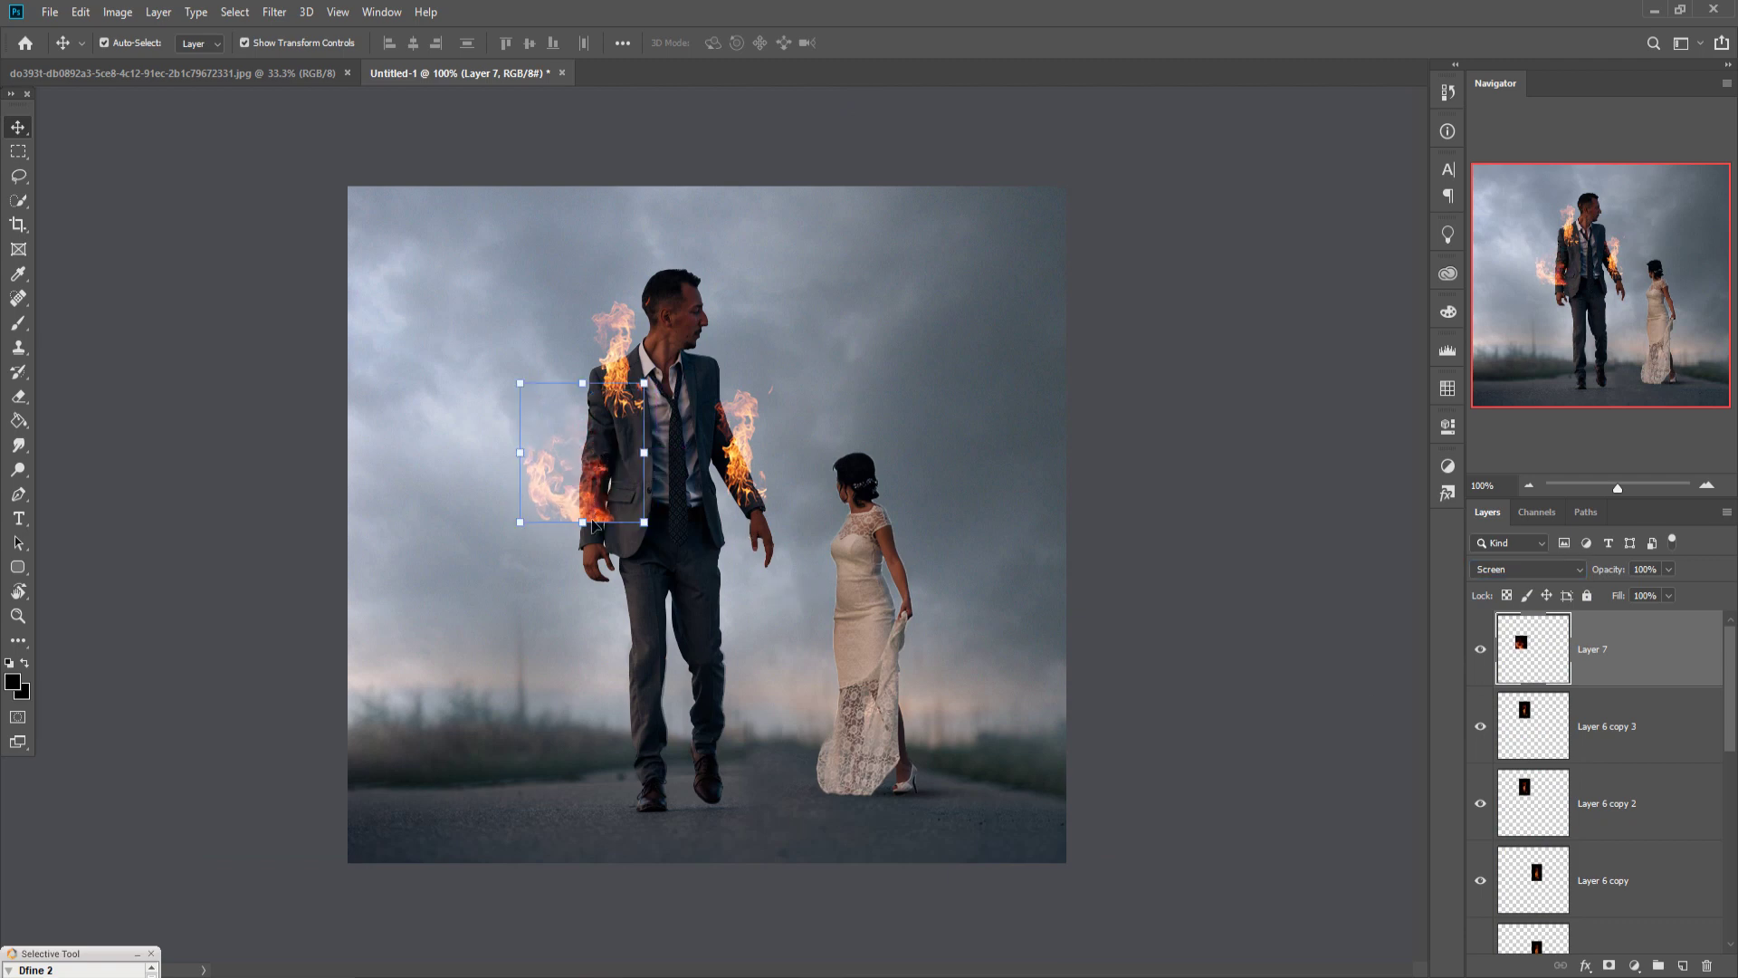
left_click_drag(598, 520, 603, 524)
Add a layer mask to Layer 7 and paint out the flame's hard lower edge with a smaller black brush
left_click(1608, 965)
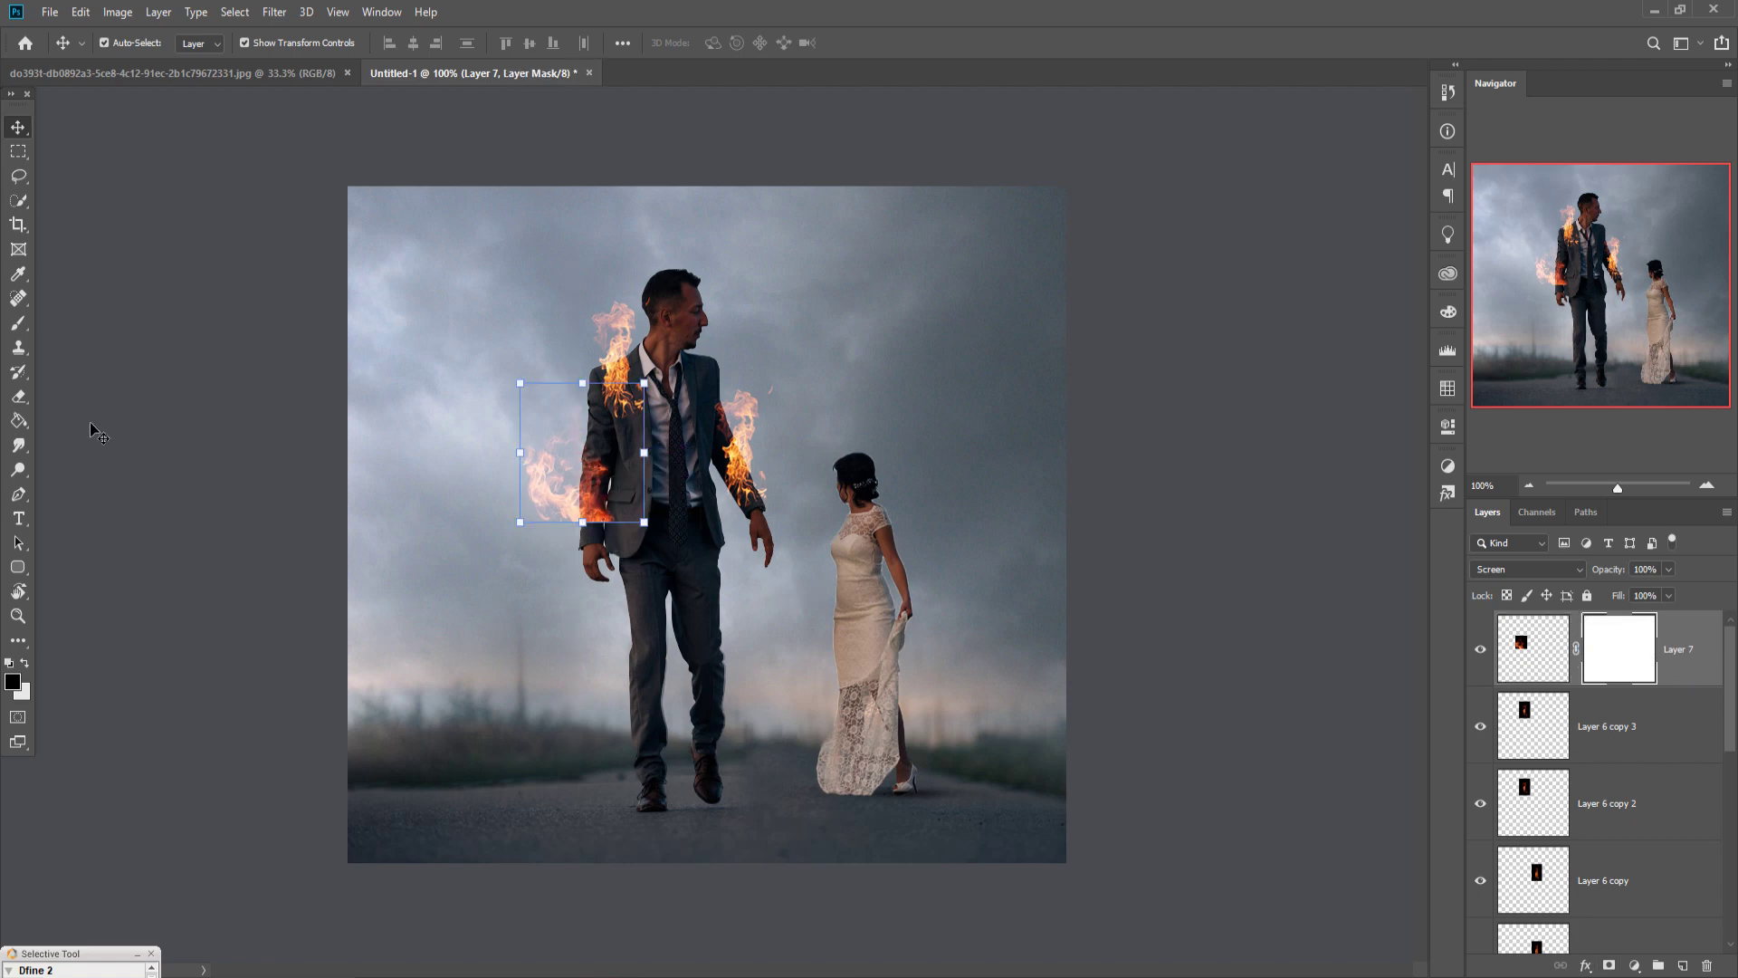
left_click(18, 323)
key("bracketleft")
key("bracketleft")
key("bracketleft")
key("bracketleft")
key("bracketleft")
key("bracketleft")
key("bracketleft")
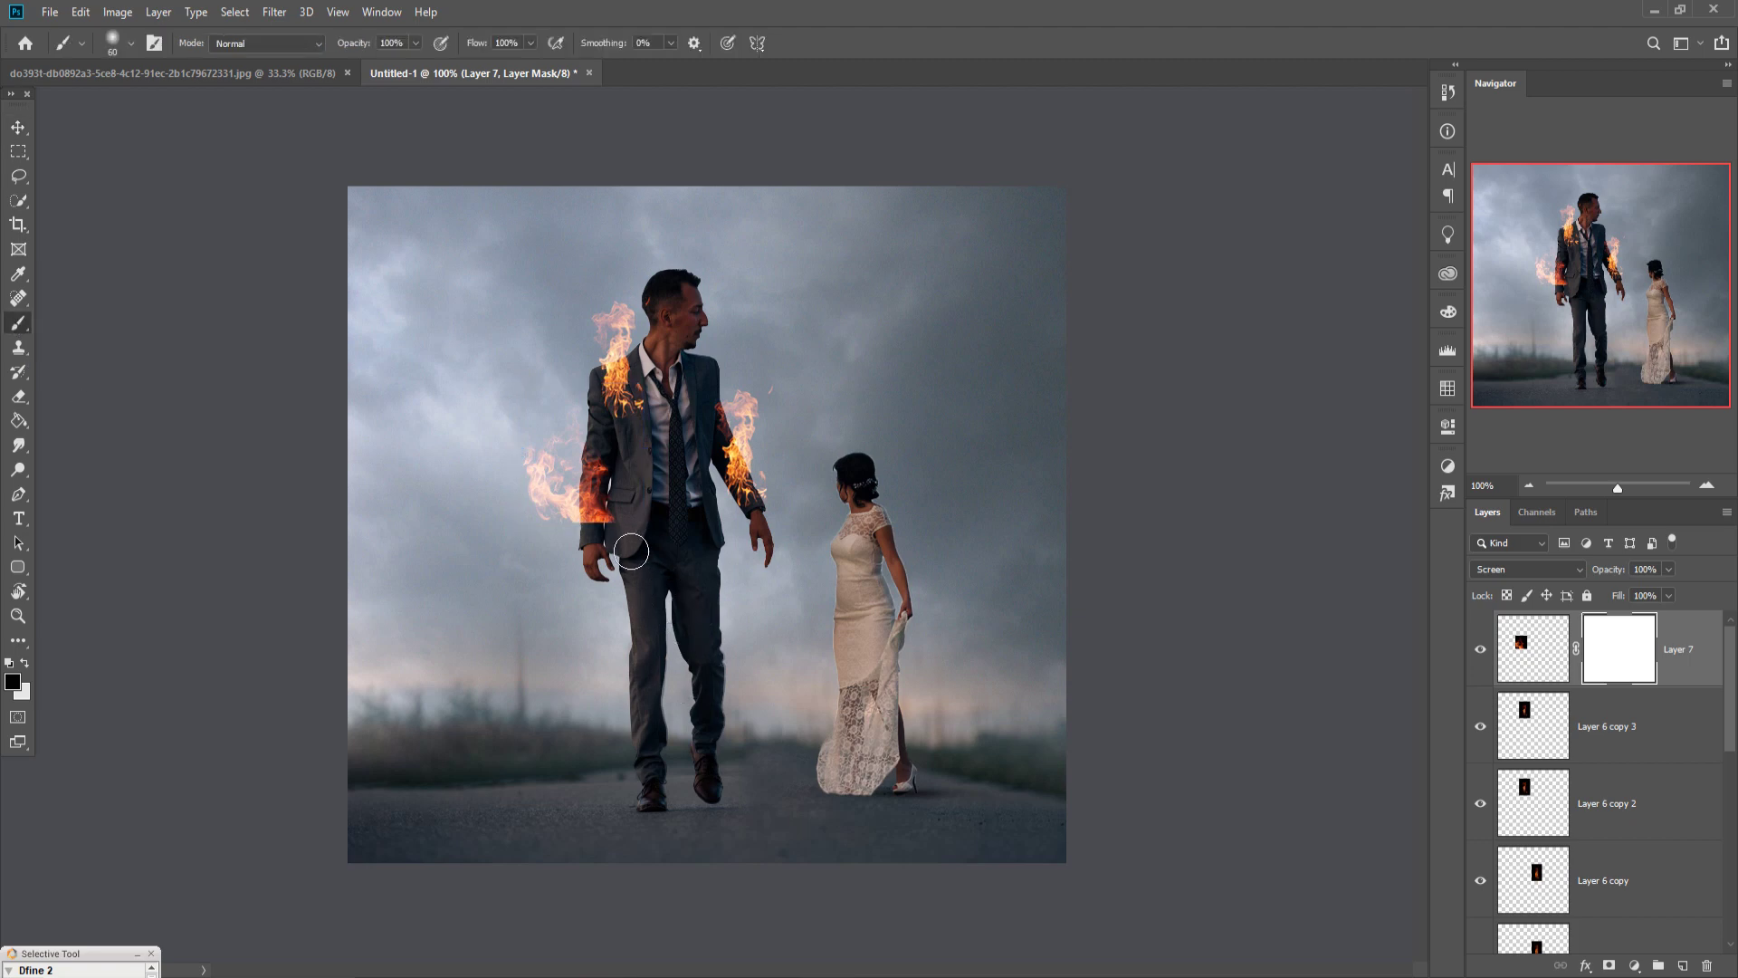
left_click_drag(620, 534, 610, 536)
left_click(18, 127)
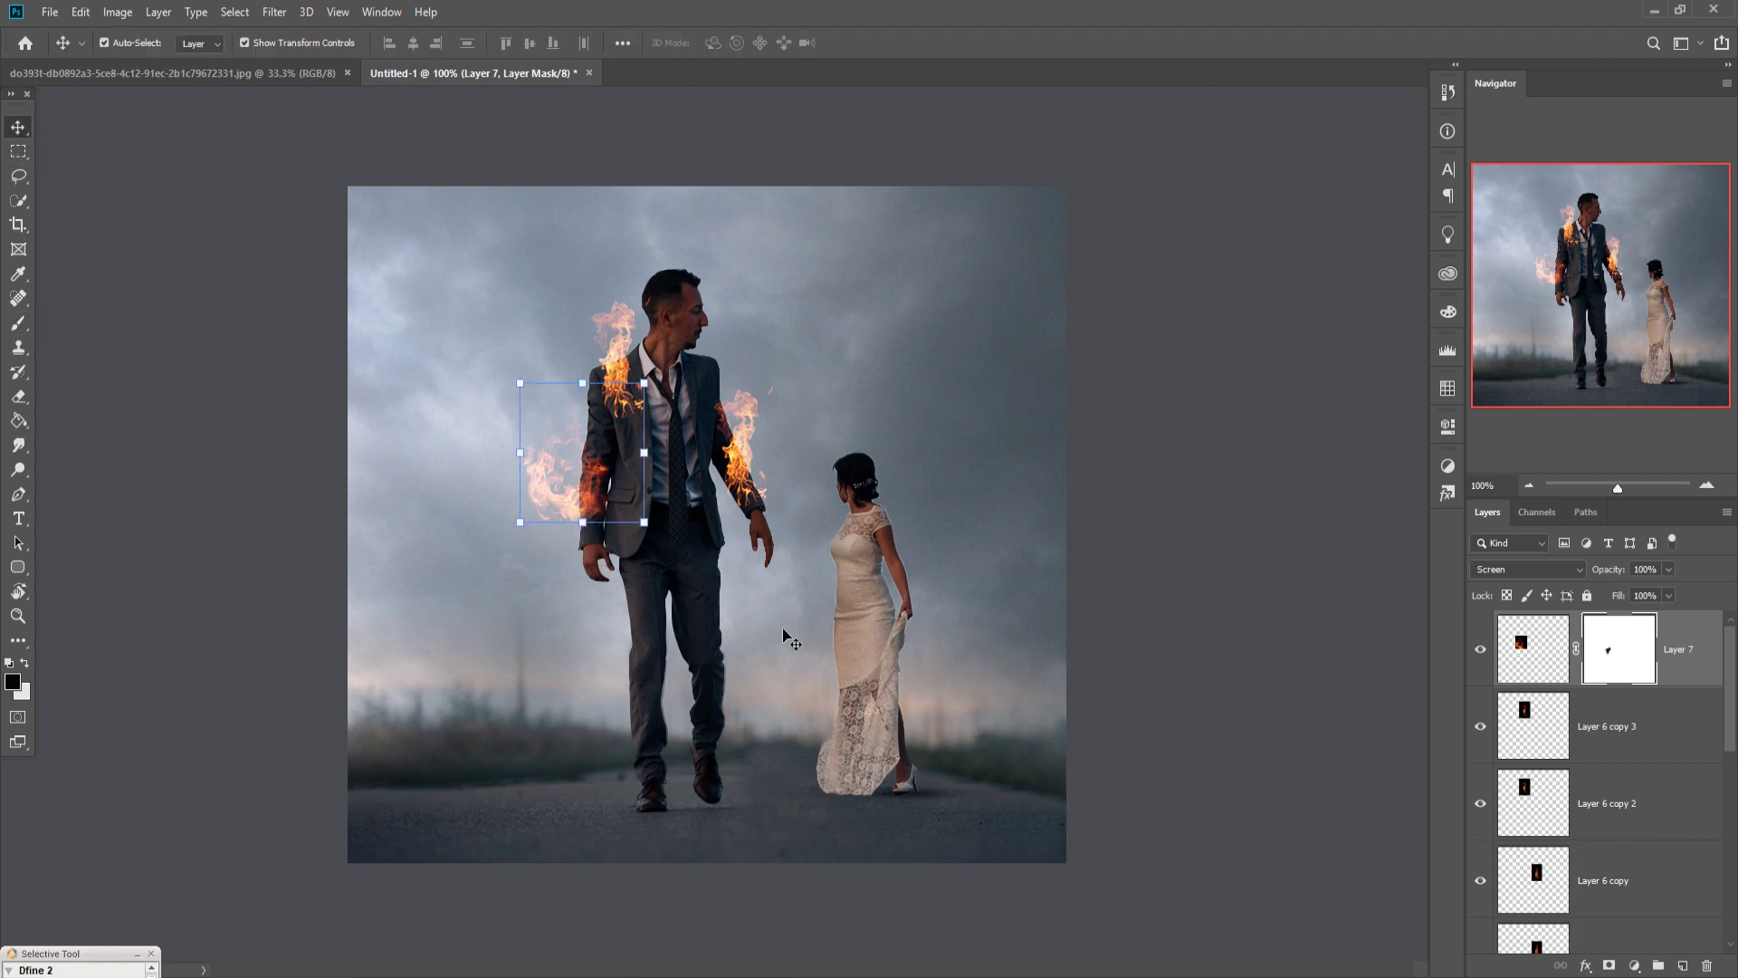
Duplicate the masked flame layer, Layer 7, in place to intensify the sleeve fire
right_click(1706, 692)
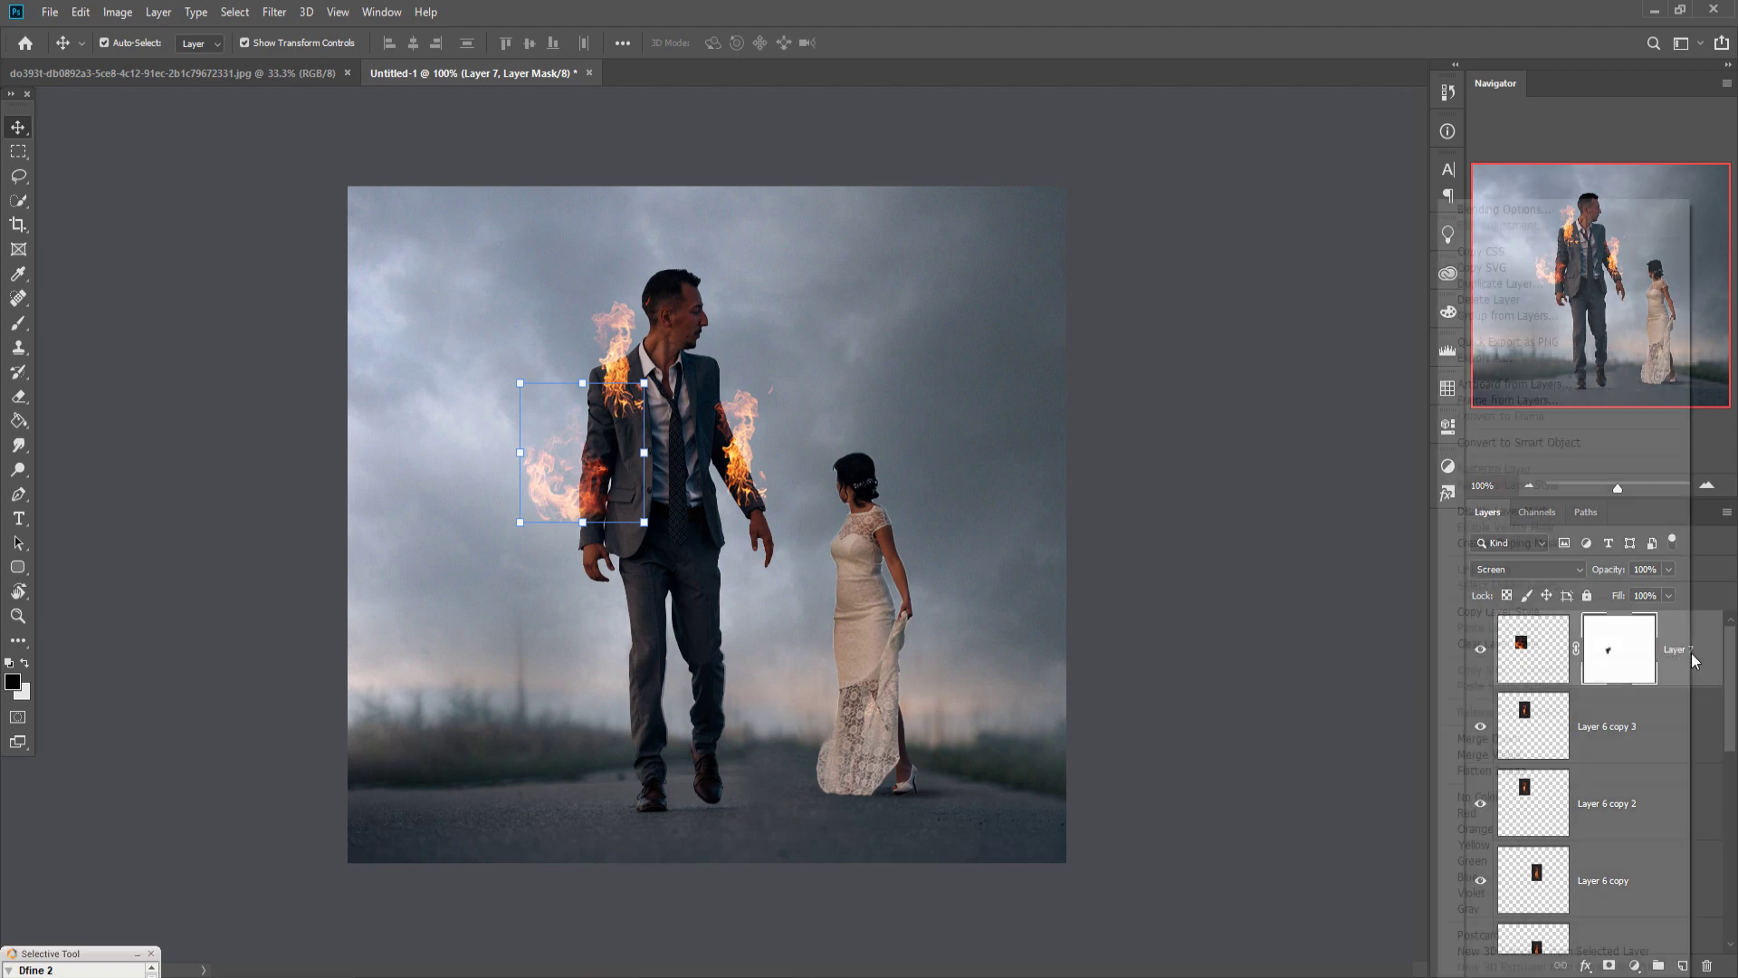
left_click(1484, 284)
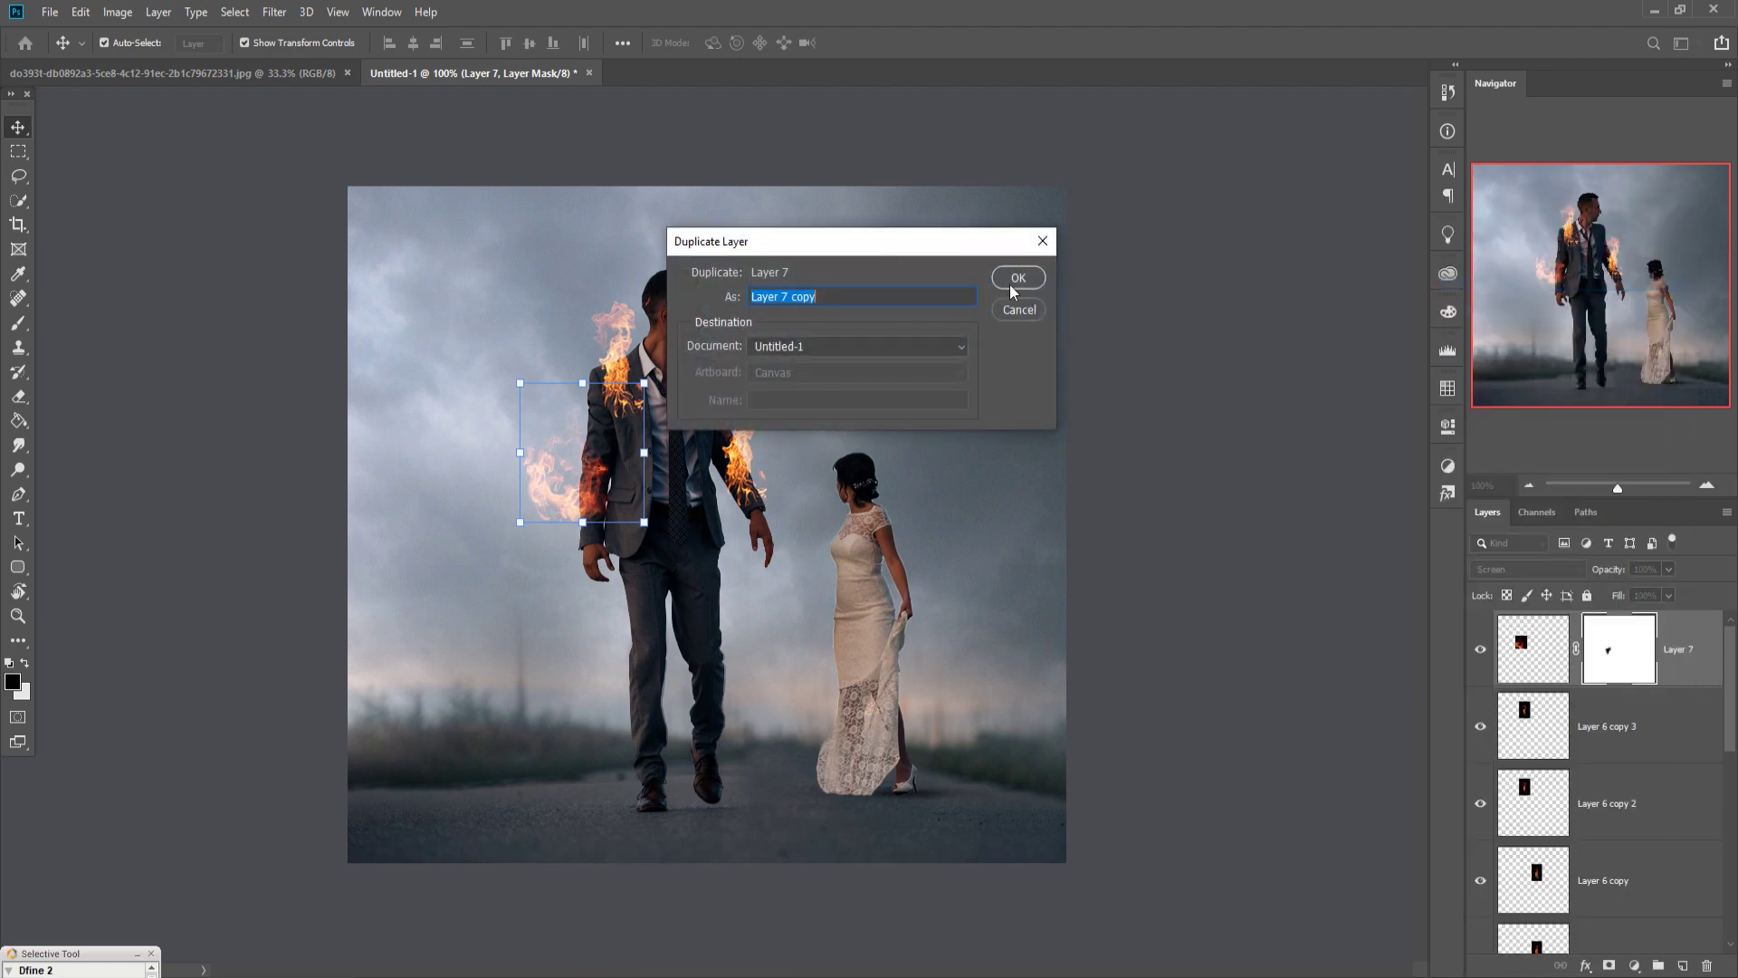
left_click(1008, 281)
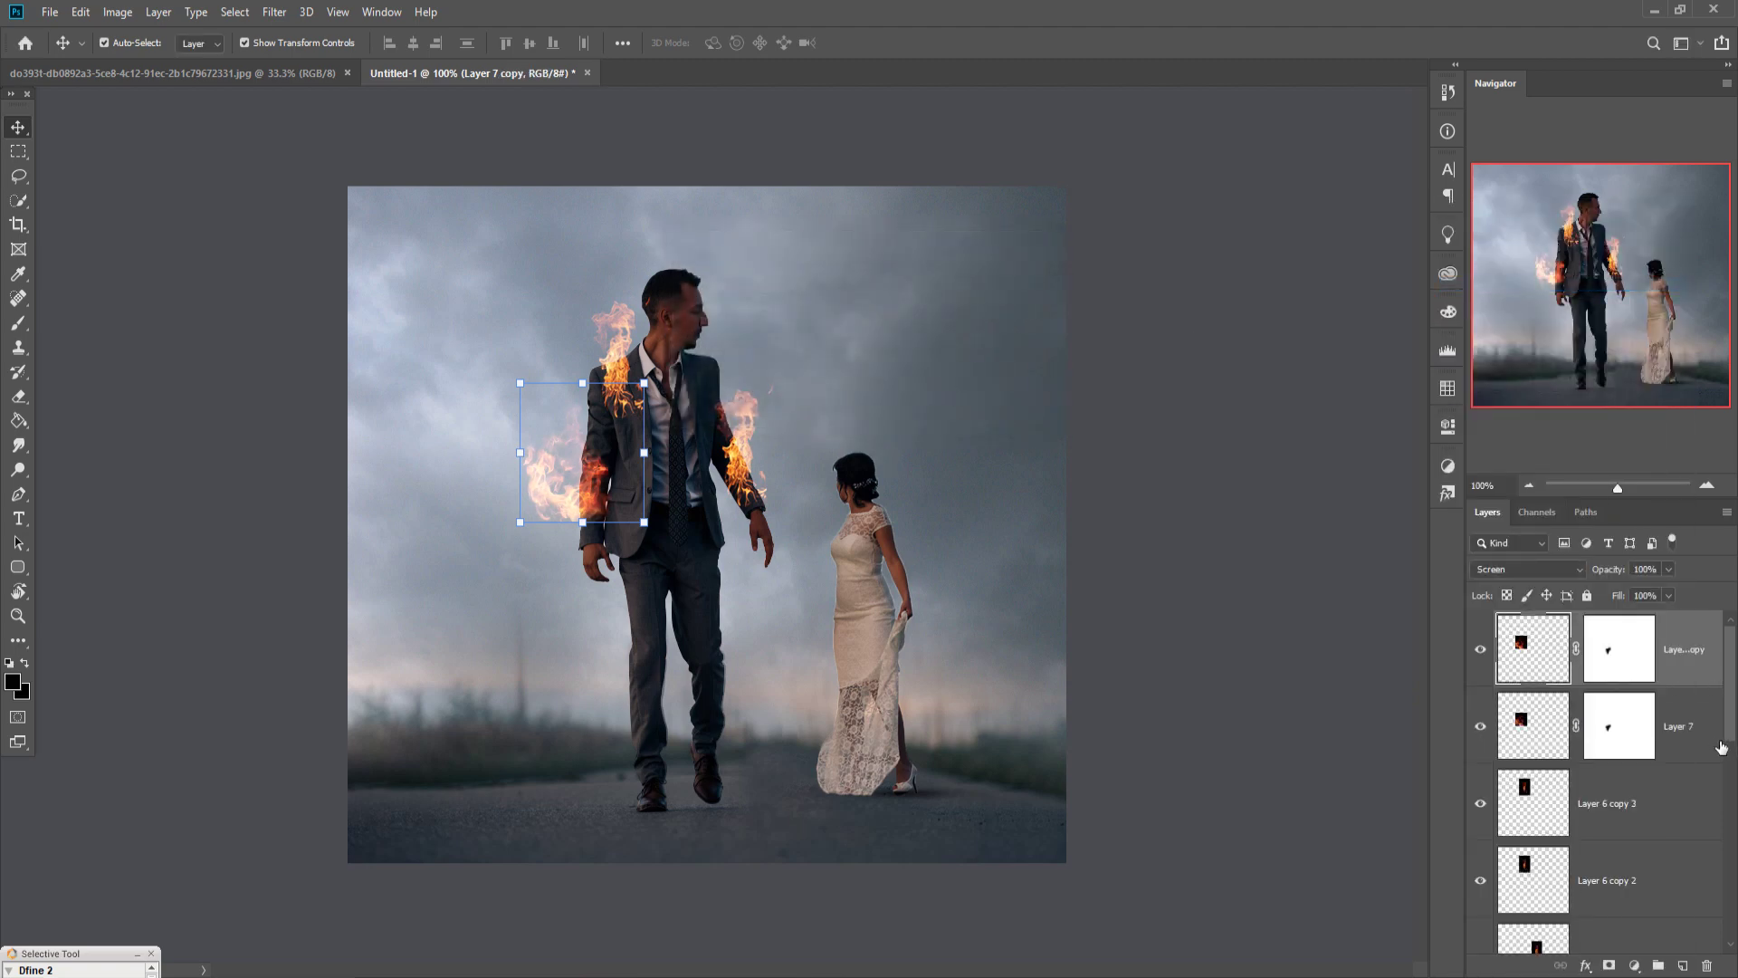
Outline the flames above the barrel rim in the do393t fire image with a freehand Lasso selection
left_click(159, 73)
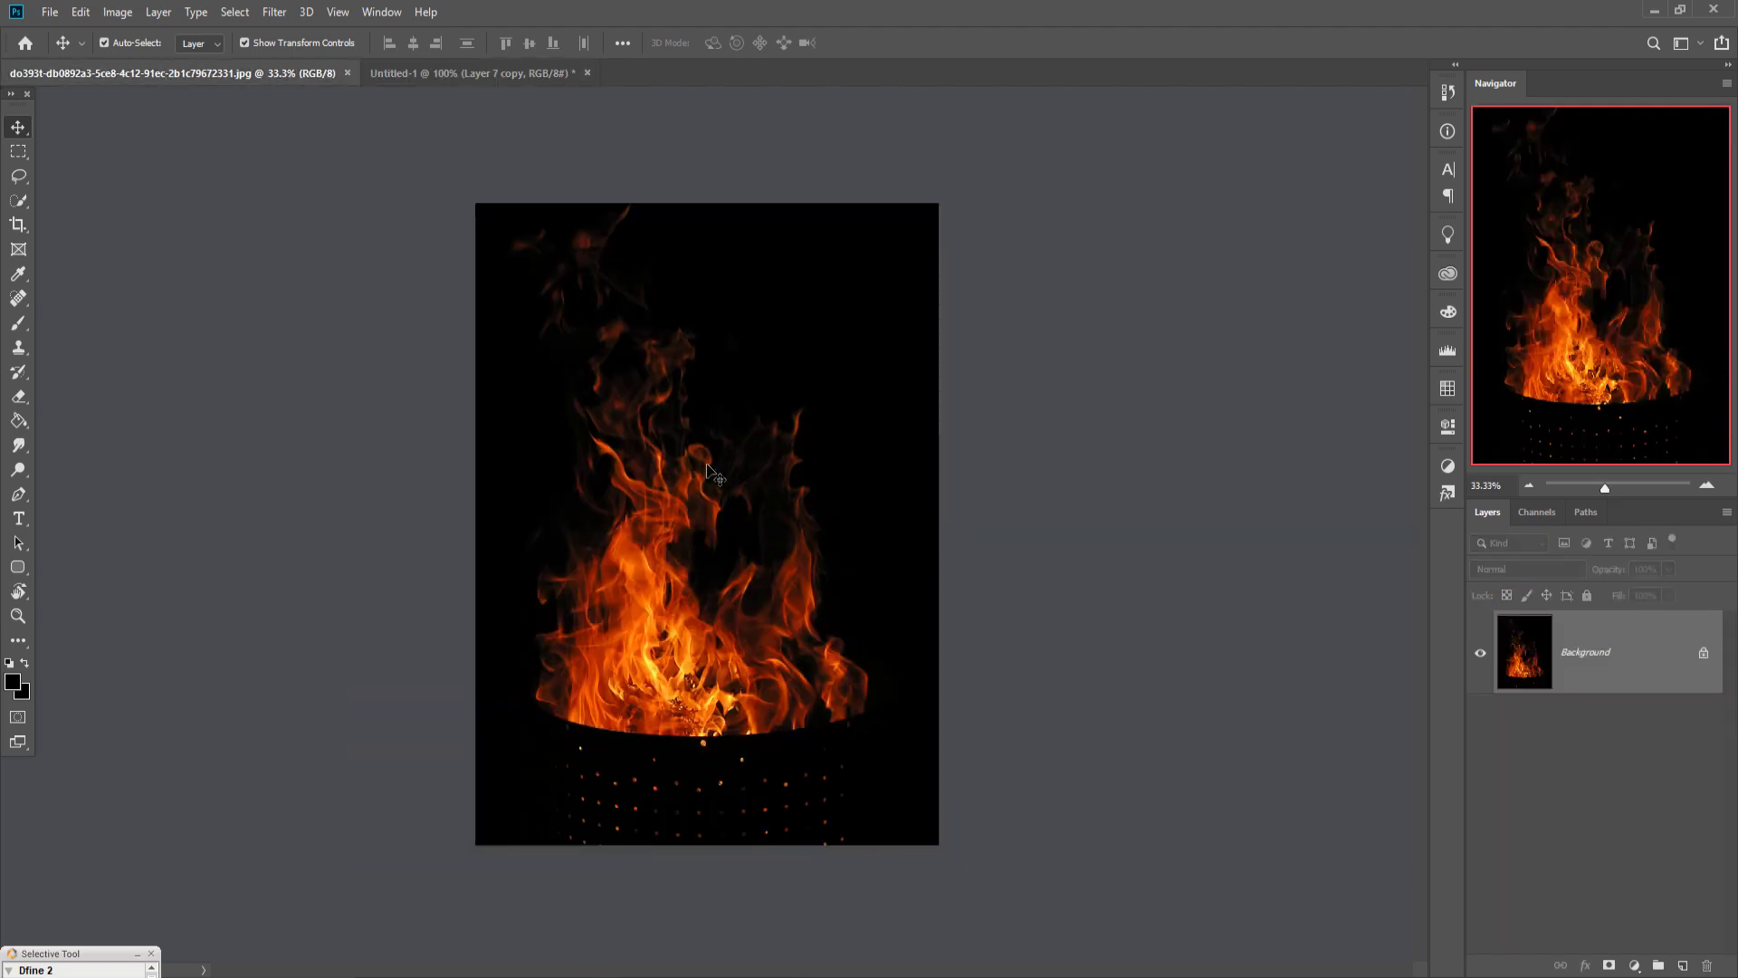
left_click(17, 178)
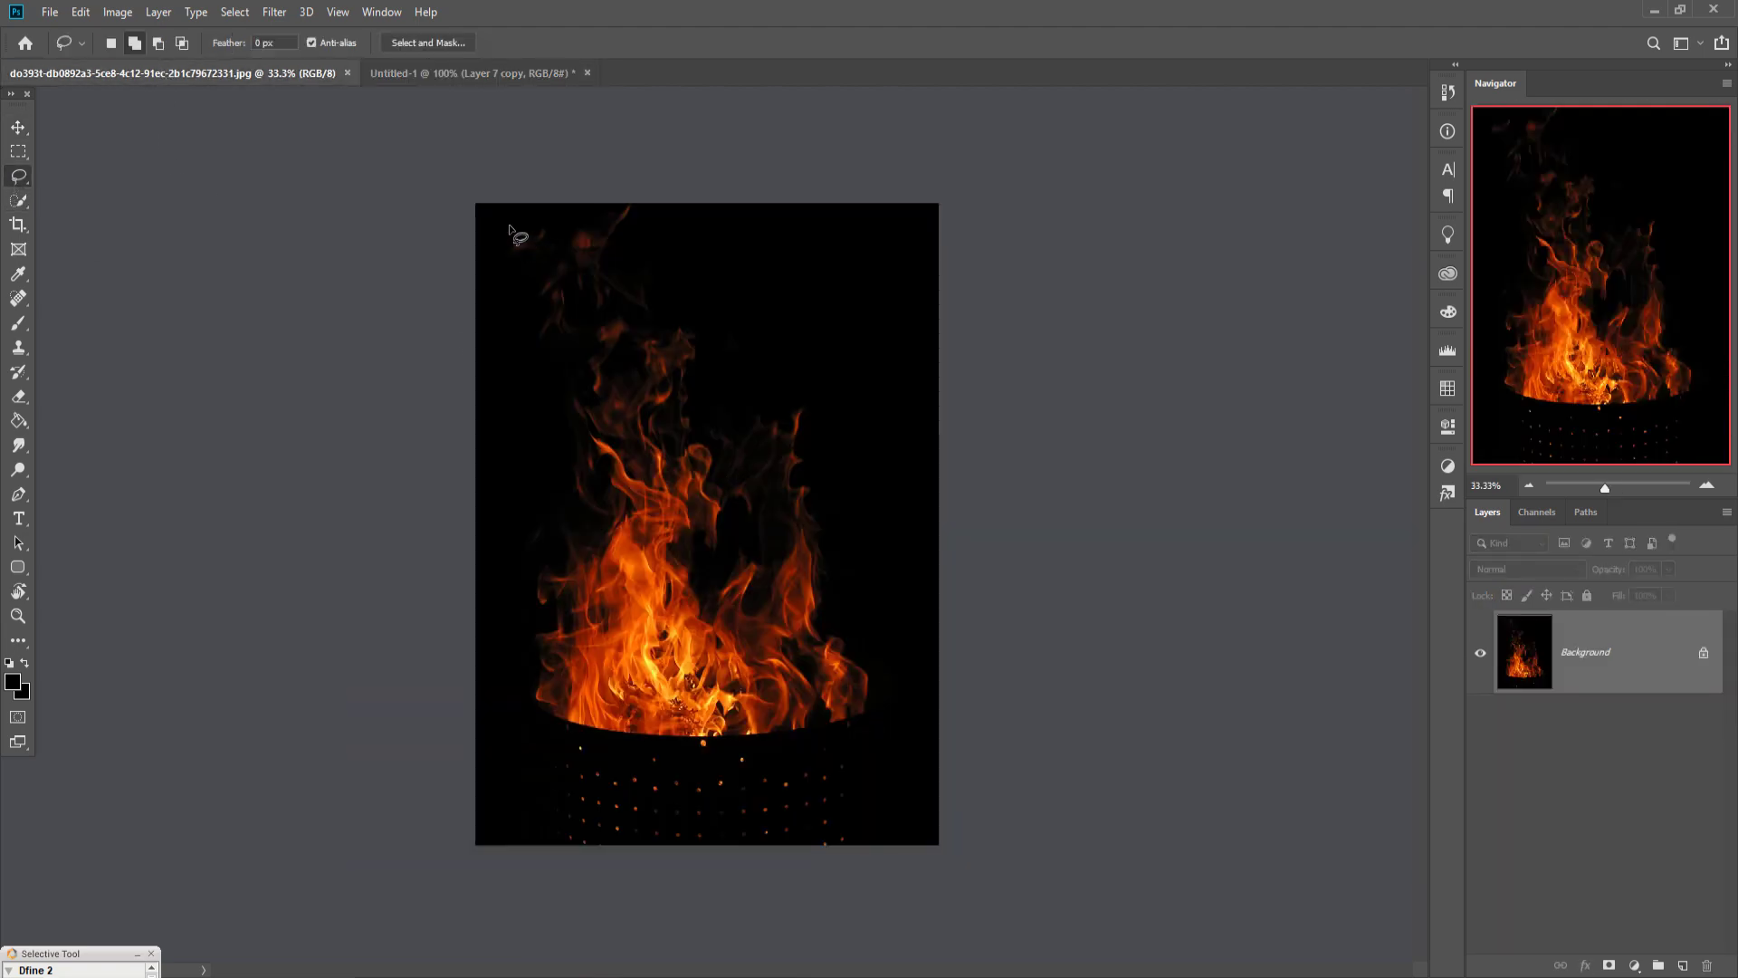
mouse_move(508, 227)
left_mouse_down()
mouse_move(507, 568)
mouse_move(538, 714)
mouse_move(710, 730)
mouse_move(888, 709)
mouse_move(899, 688)
mouse_move(855, 391)
mouse_move(785, 276)
mouse_move(626, 205)
mouse_move(508, 222)
left_mouse_up()
Copy the selected barrel flames into the Untitled-1 composite as the top layer and minimize the source window
left_click(18, 127)
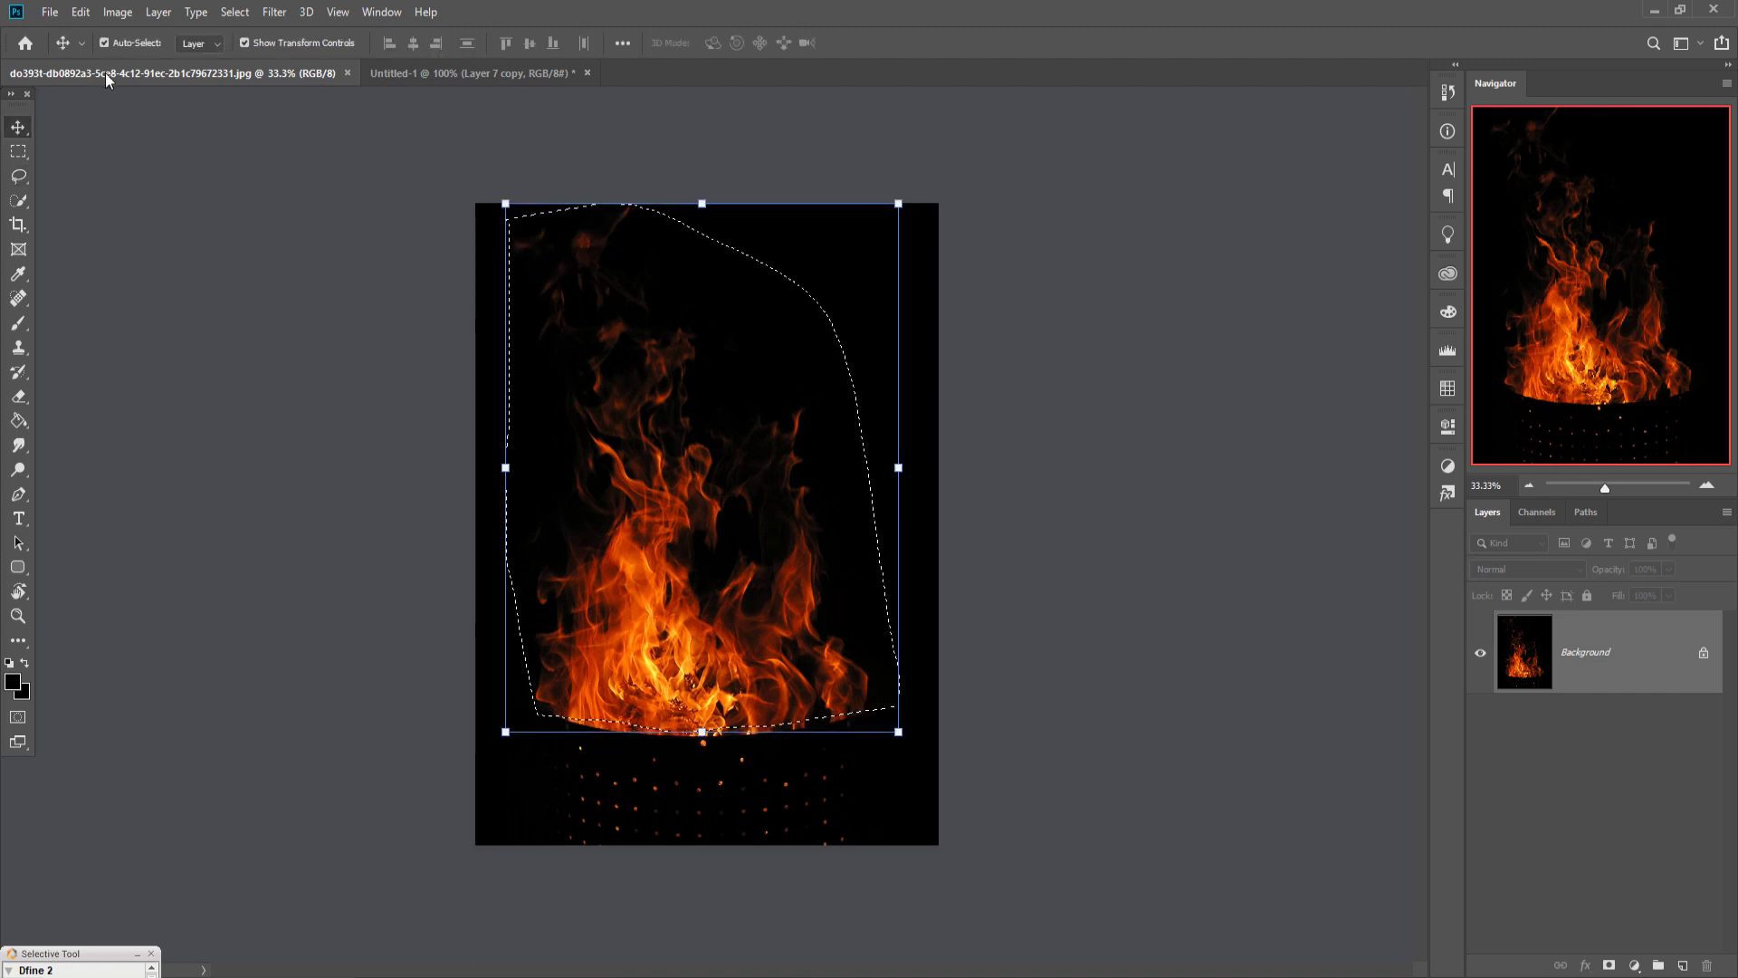
left_click_drag(105, 72, 1281, 148)
left_click_drag(1254, 425, 703, 614)
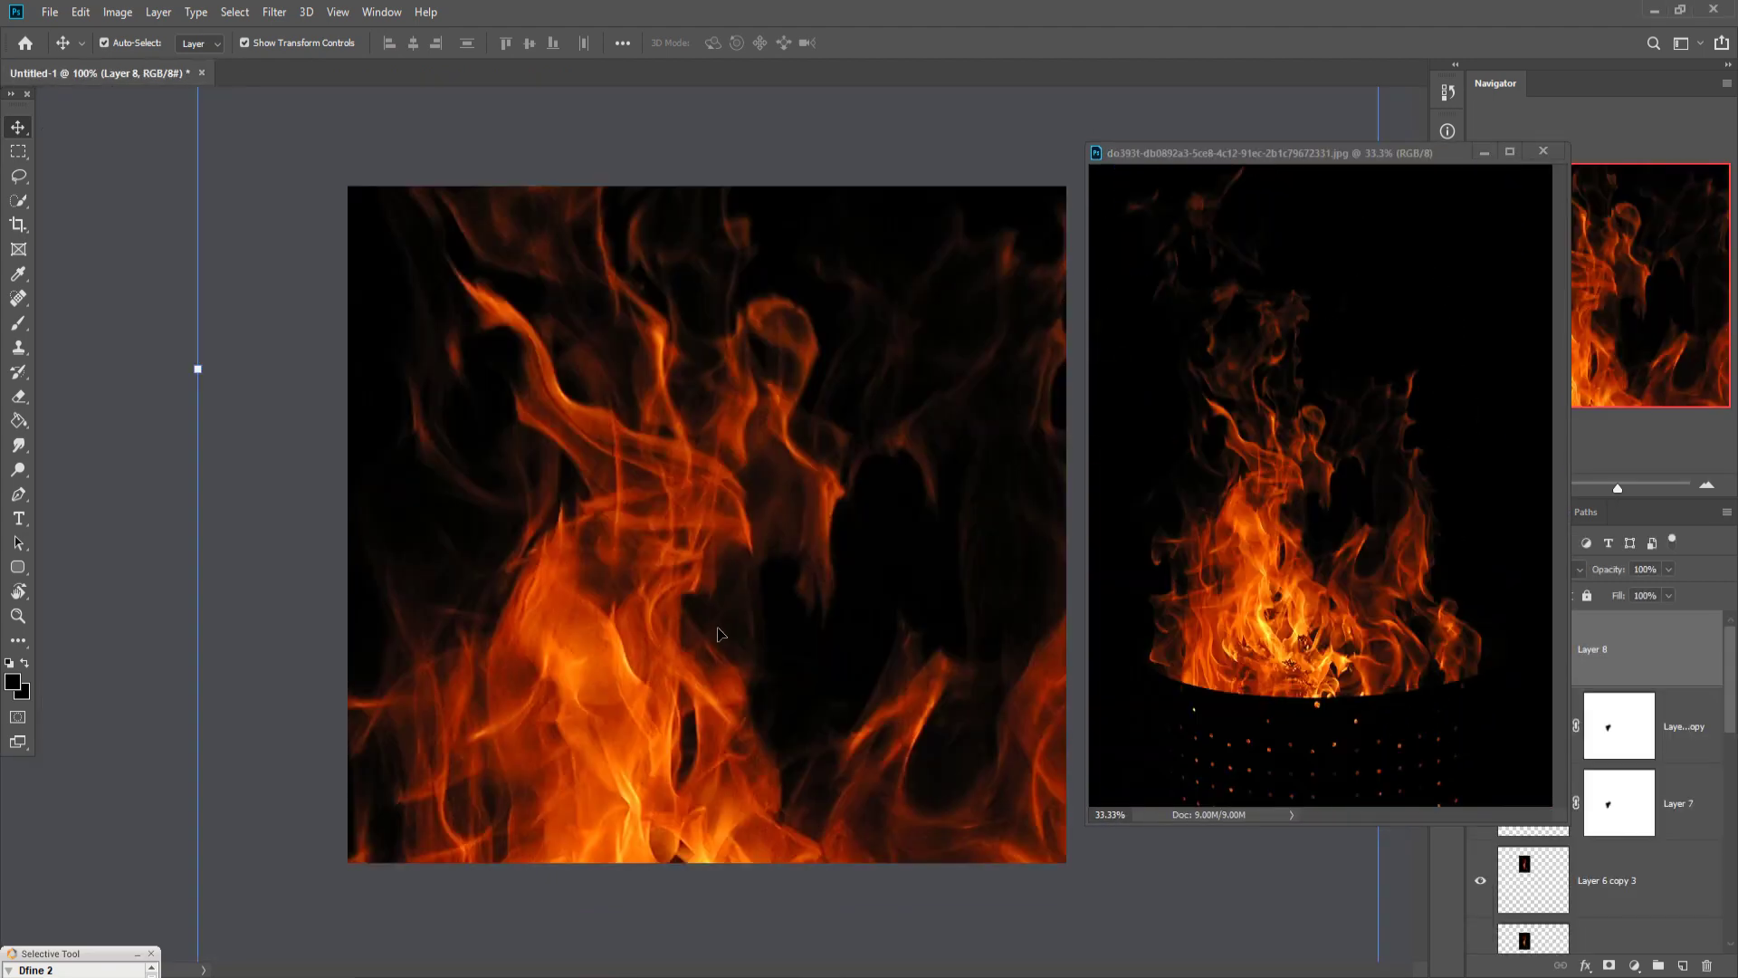
left_click(1484, 154)
Scale the barrel flames to 12.72% over the man's leg nearest the bride and blend them with Screen
left_click_drag(194, 383, 718, 583)
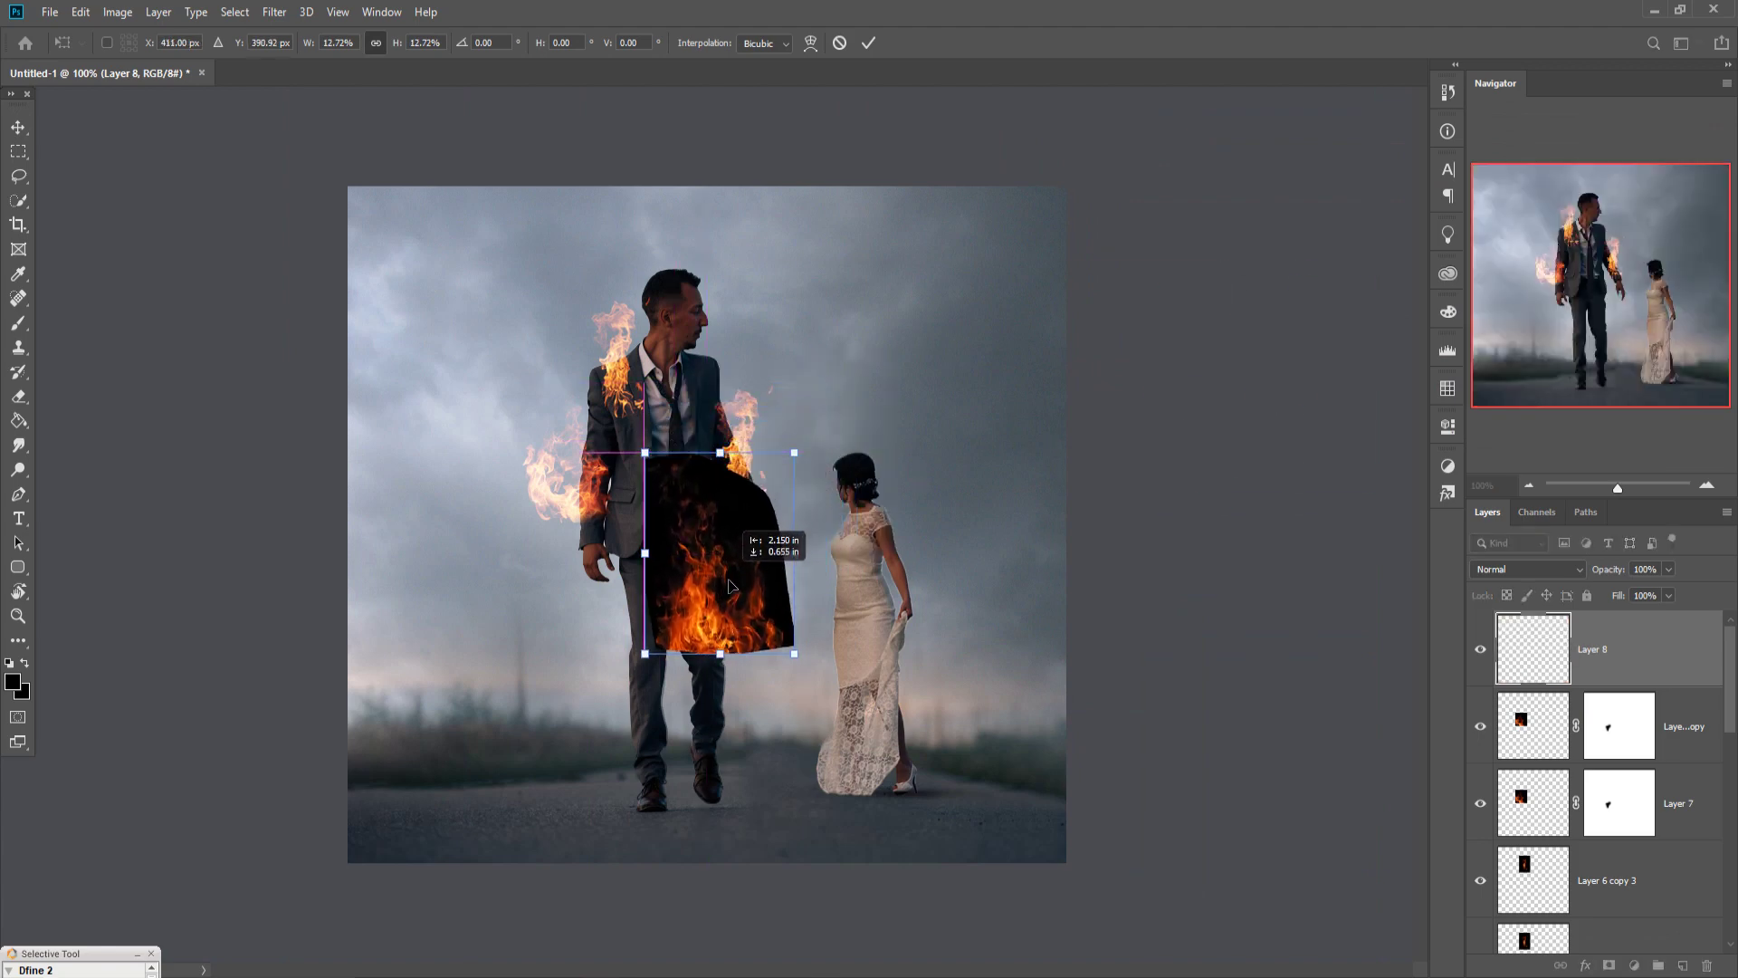
left_click(868, 44)
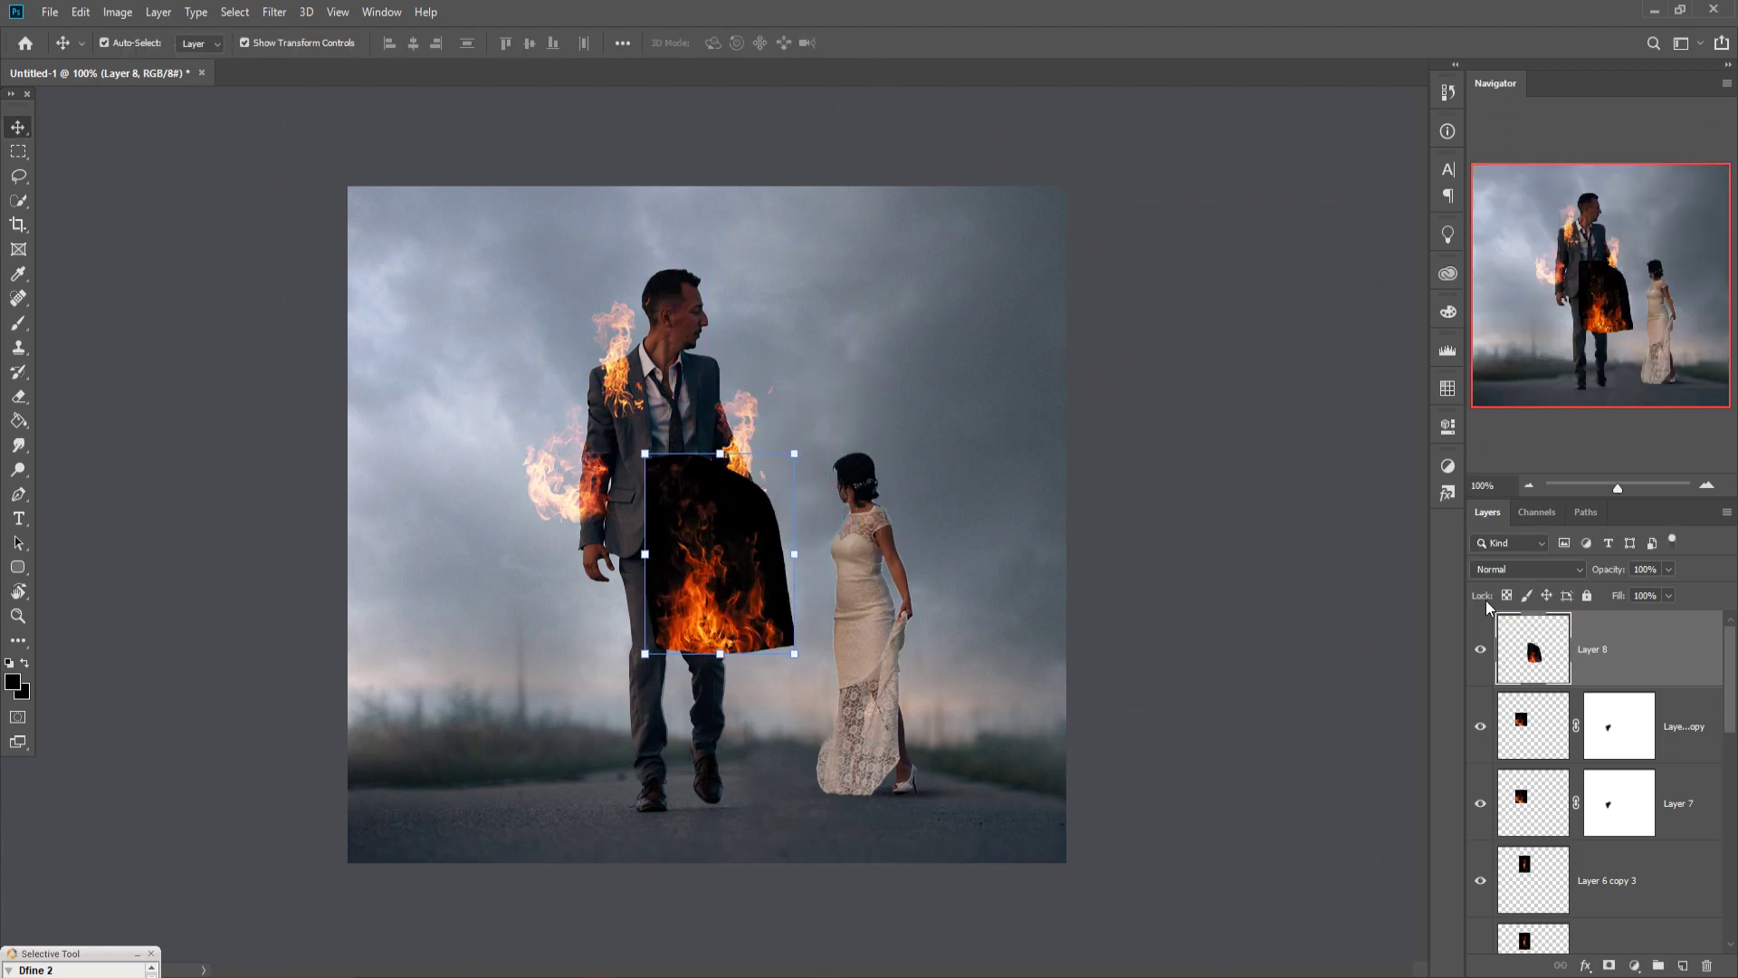
left_click(1528, 569)
left_click(1525, 616)
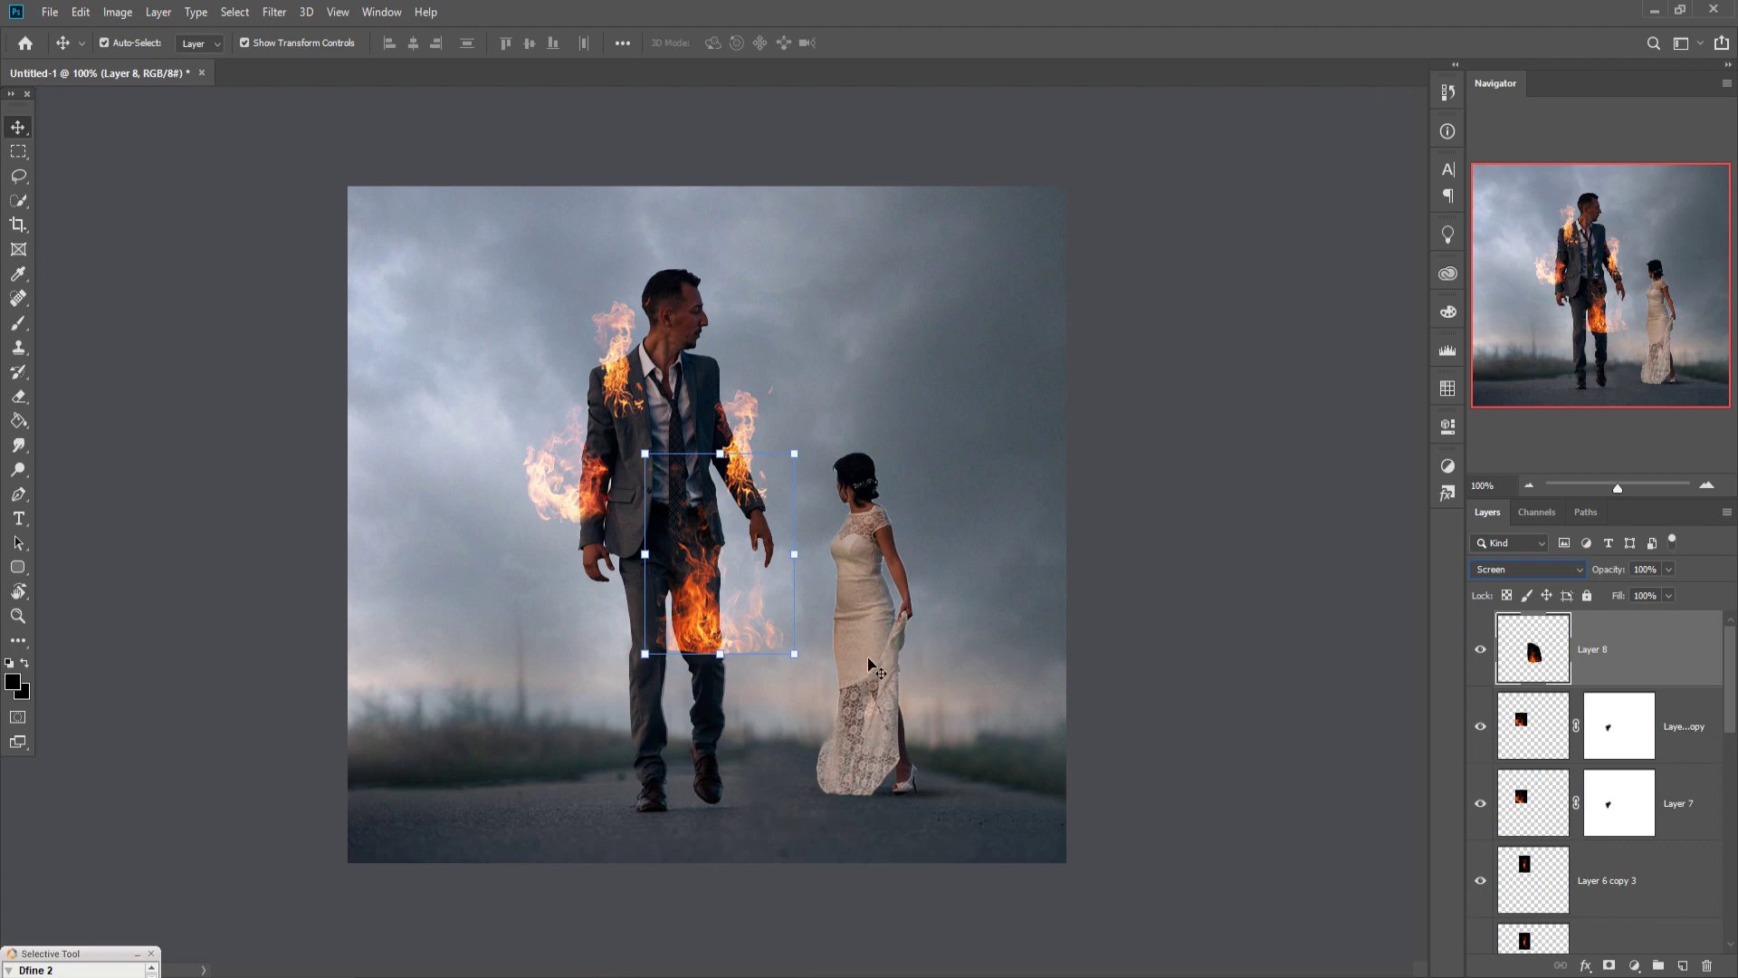
left_click_drag(711, 641, 714, 663)
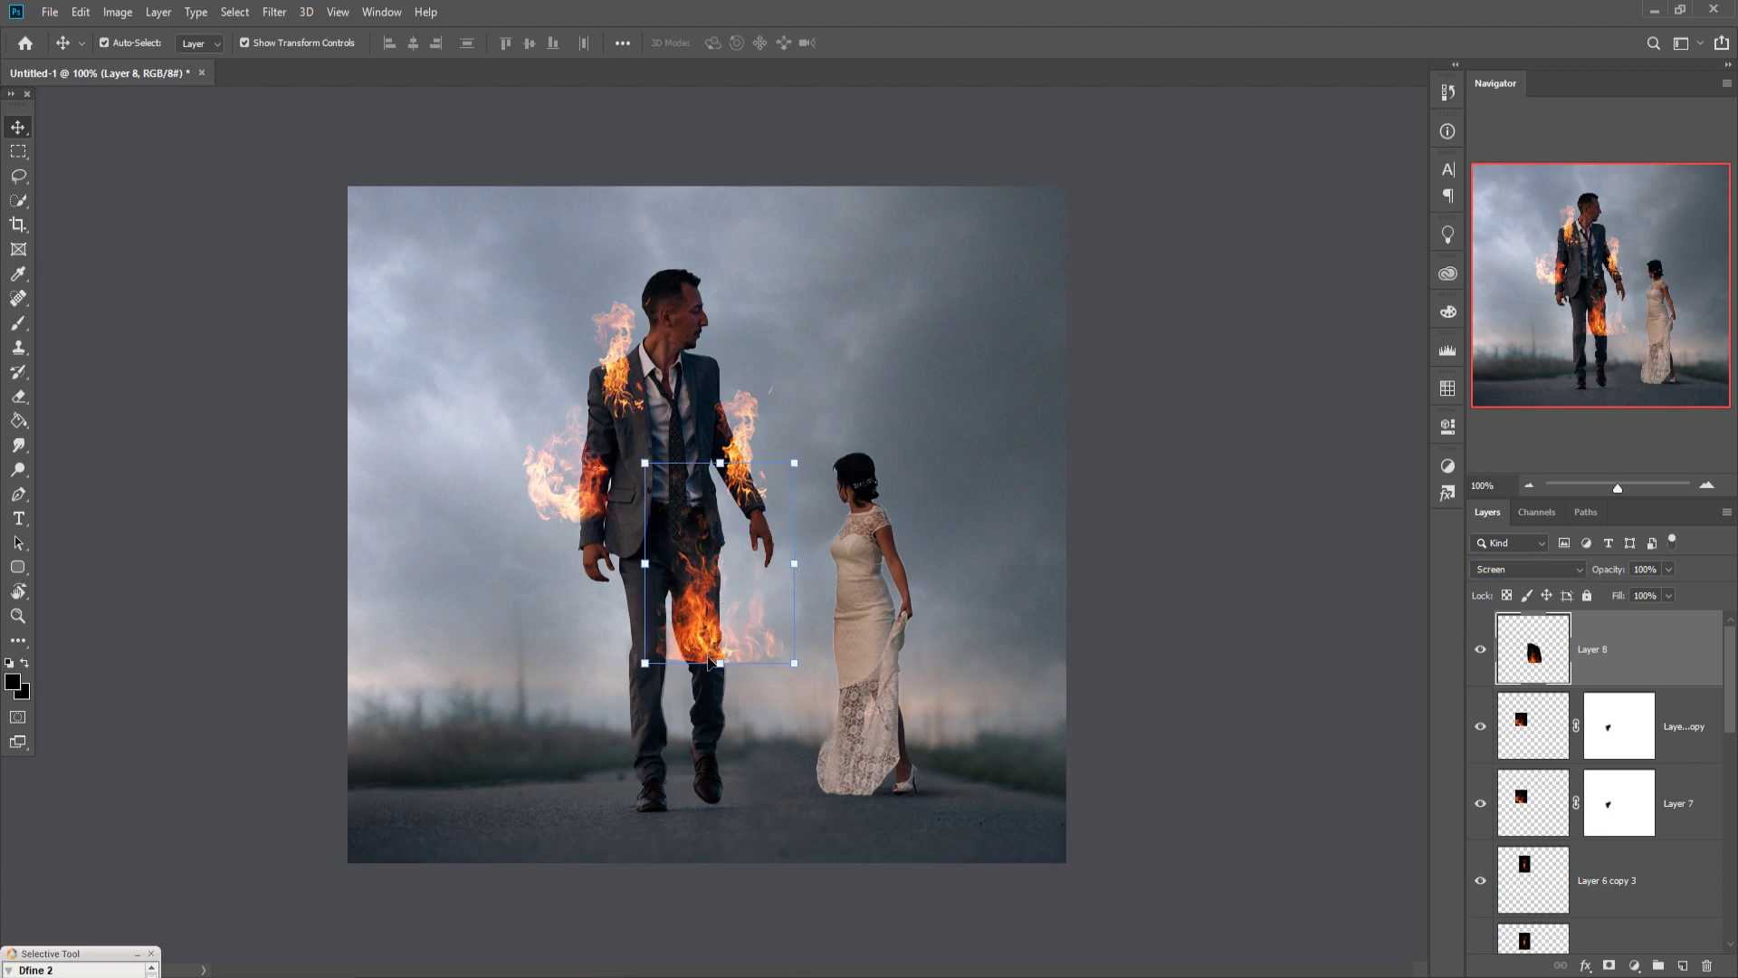
Hide the leg flame's hard lower edge and spill with a larger black brush on Layer 8, then nudge the layer into place
left_click(1585, 965)
left_click(19, 324)
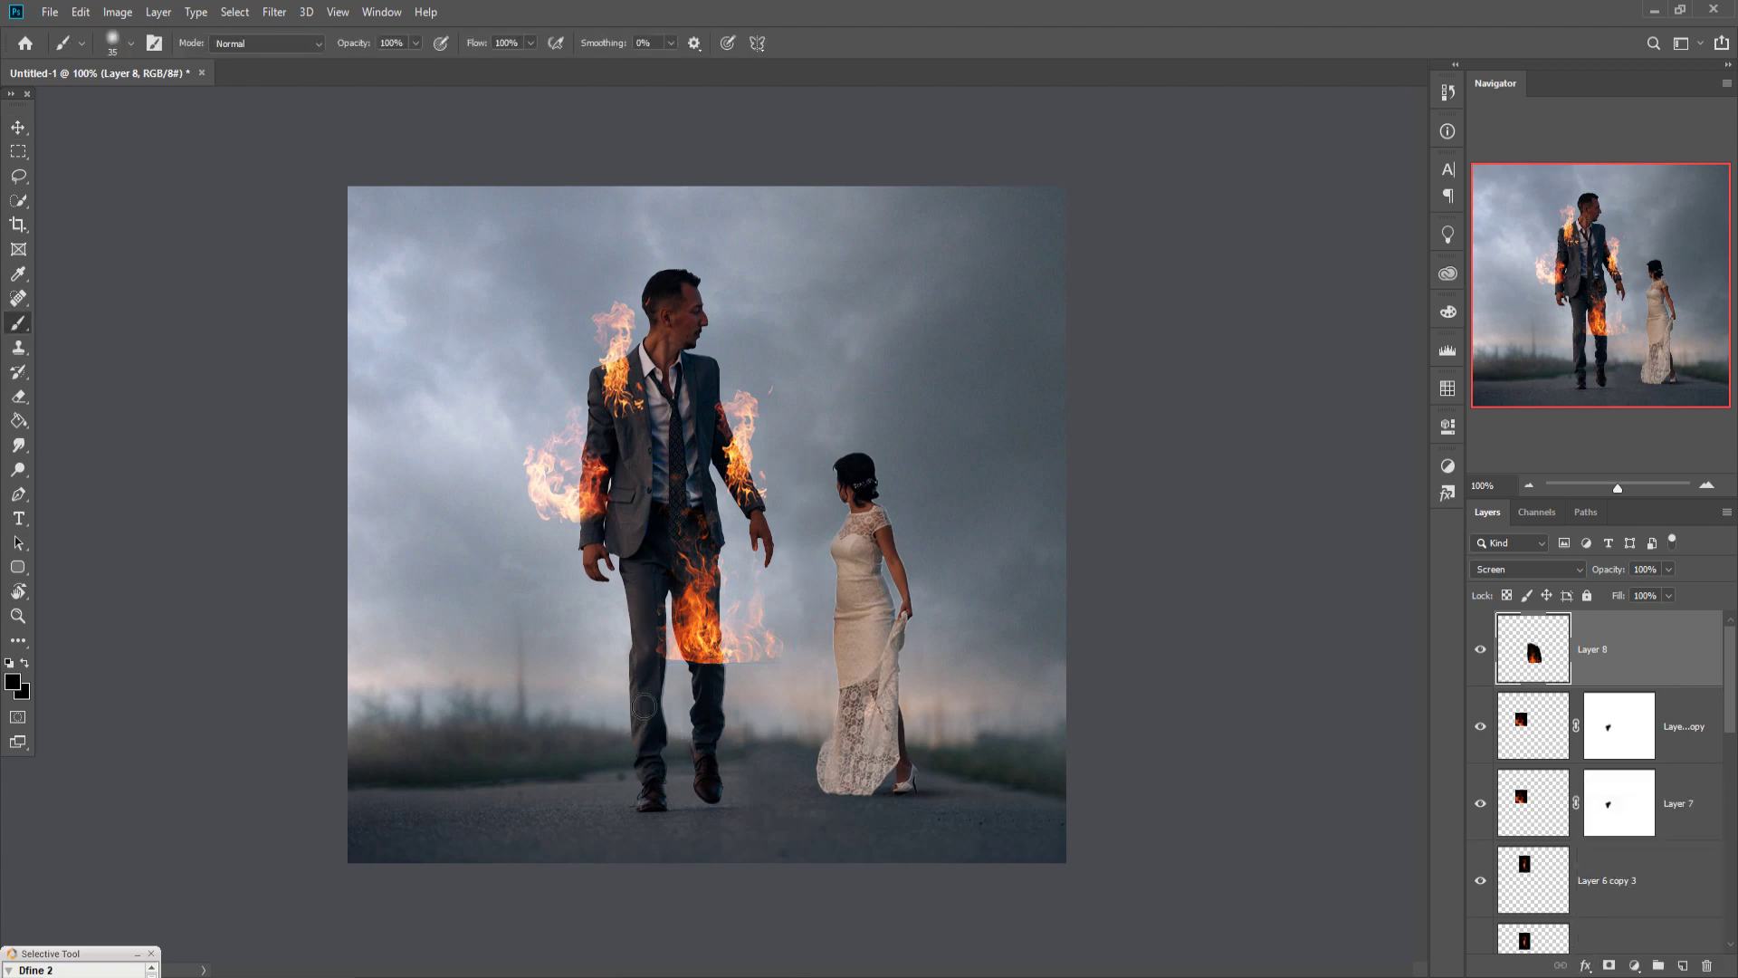
key("bracketright")
key("bracketright")
key("bracketright")
mouse_move(697, 713)
left_mouse_down()
mouse_move(766, 722)
mouse_move(780, 687)
mouse_move(779, 744)
mouse_move(769, 699)
mouse_move(726, 712)
left_mouse_up()
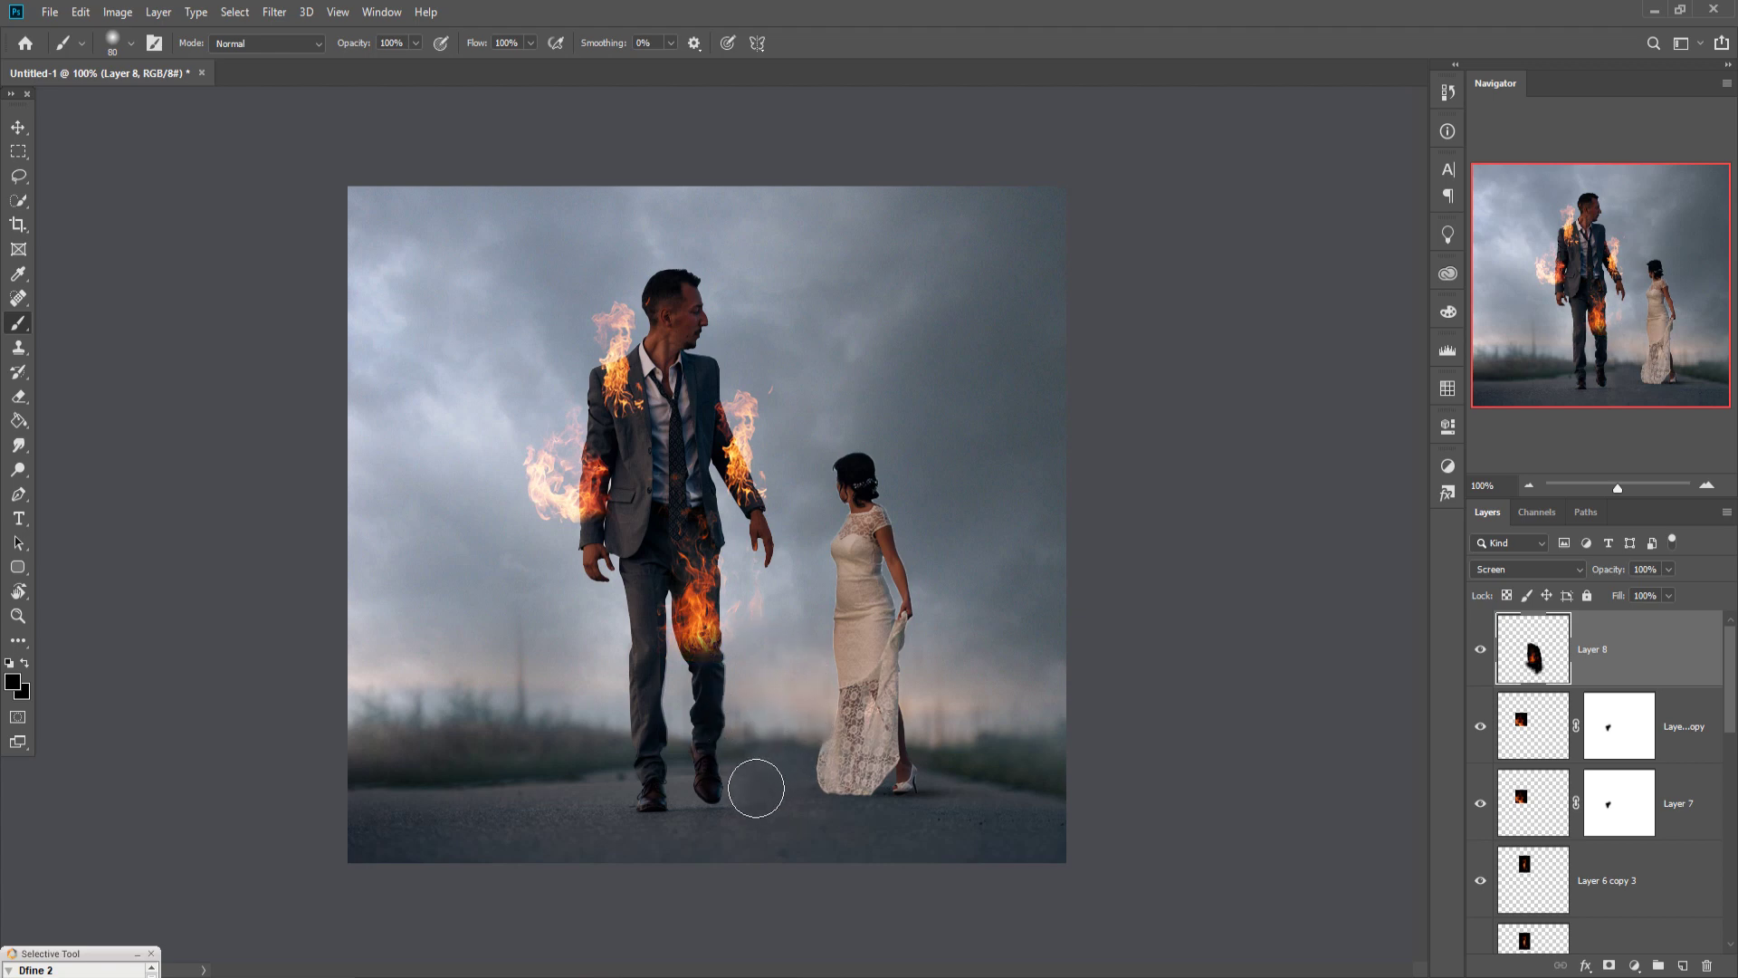
left_click(18, 128)
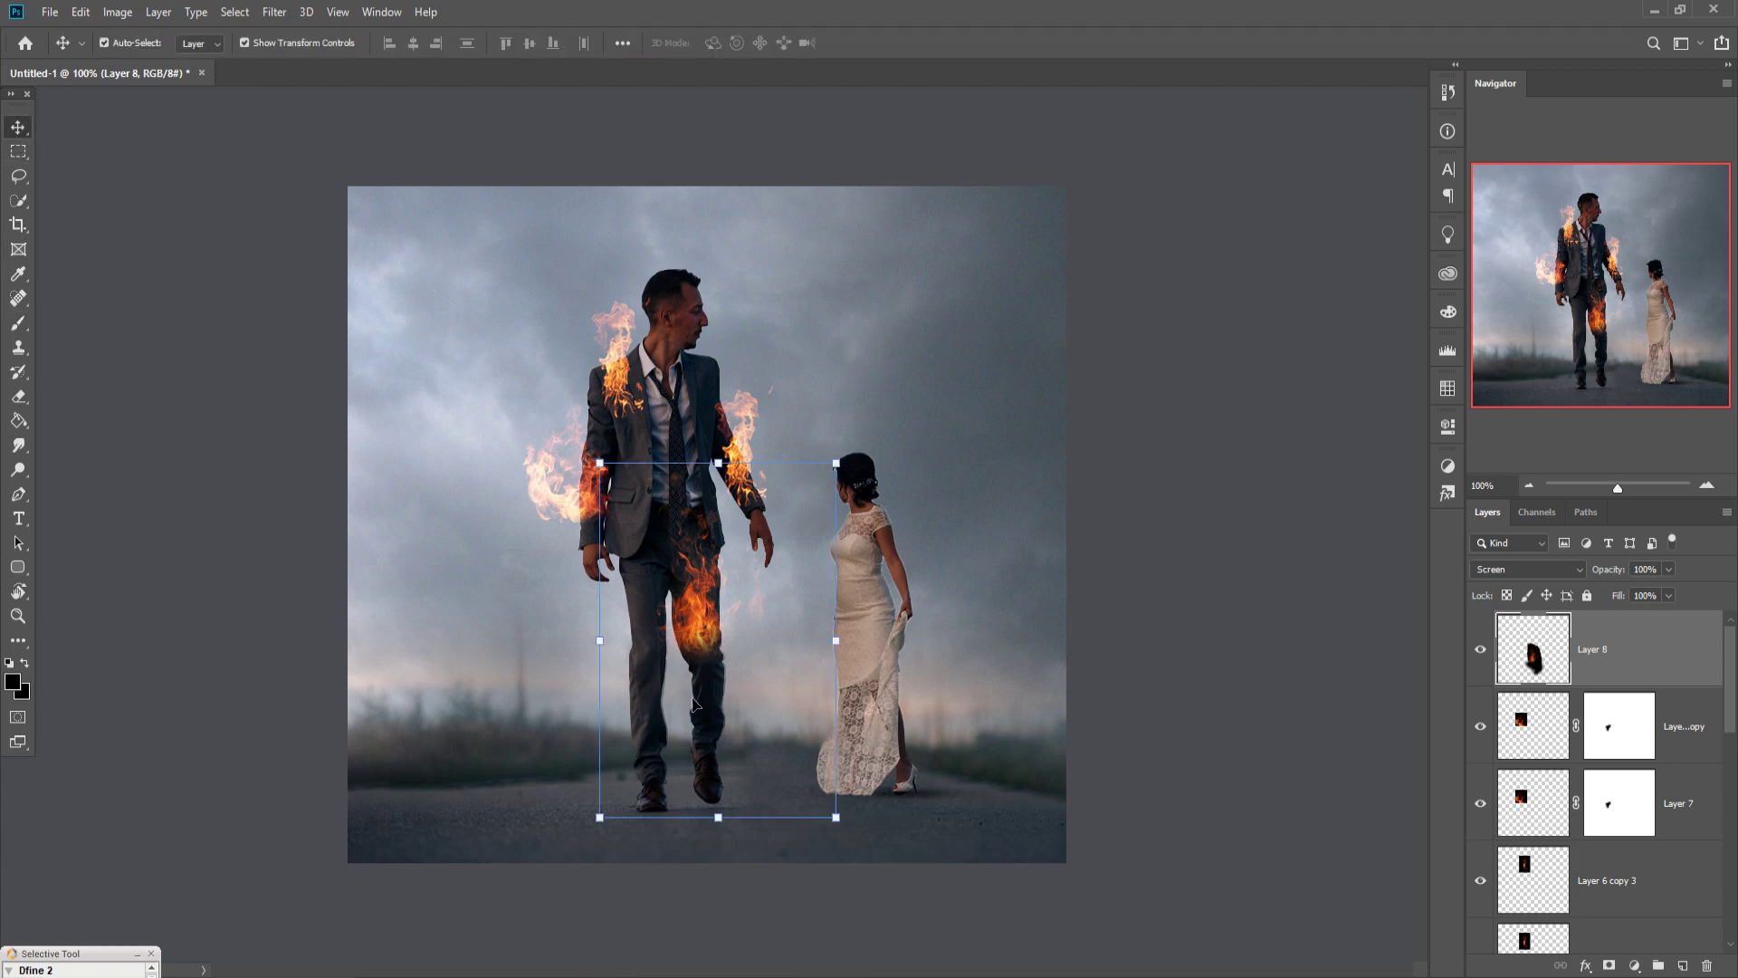
left_click_drag(697, 636, 705, 642)
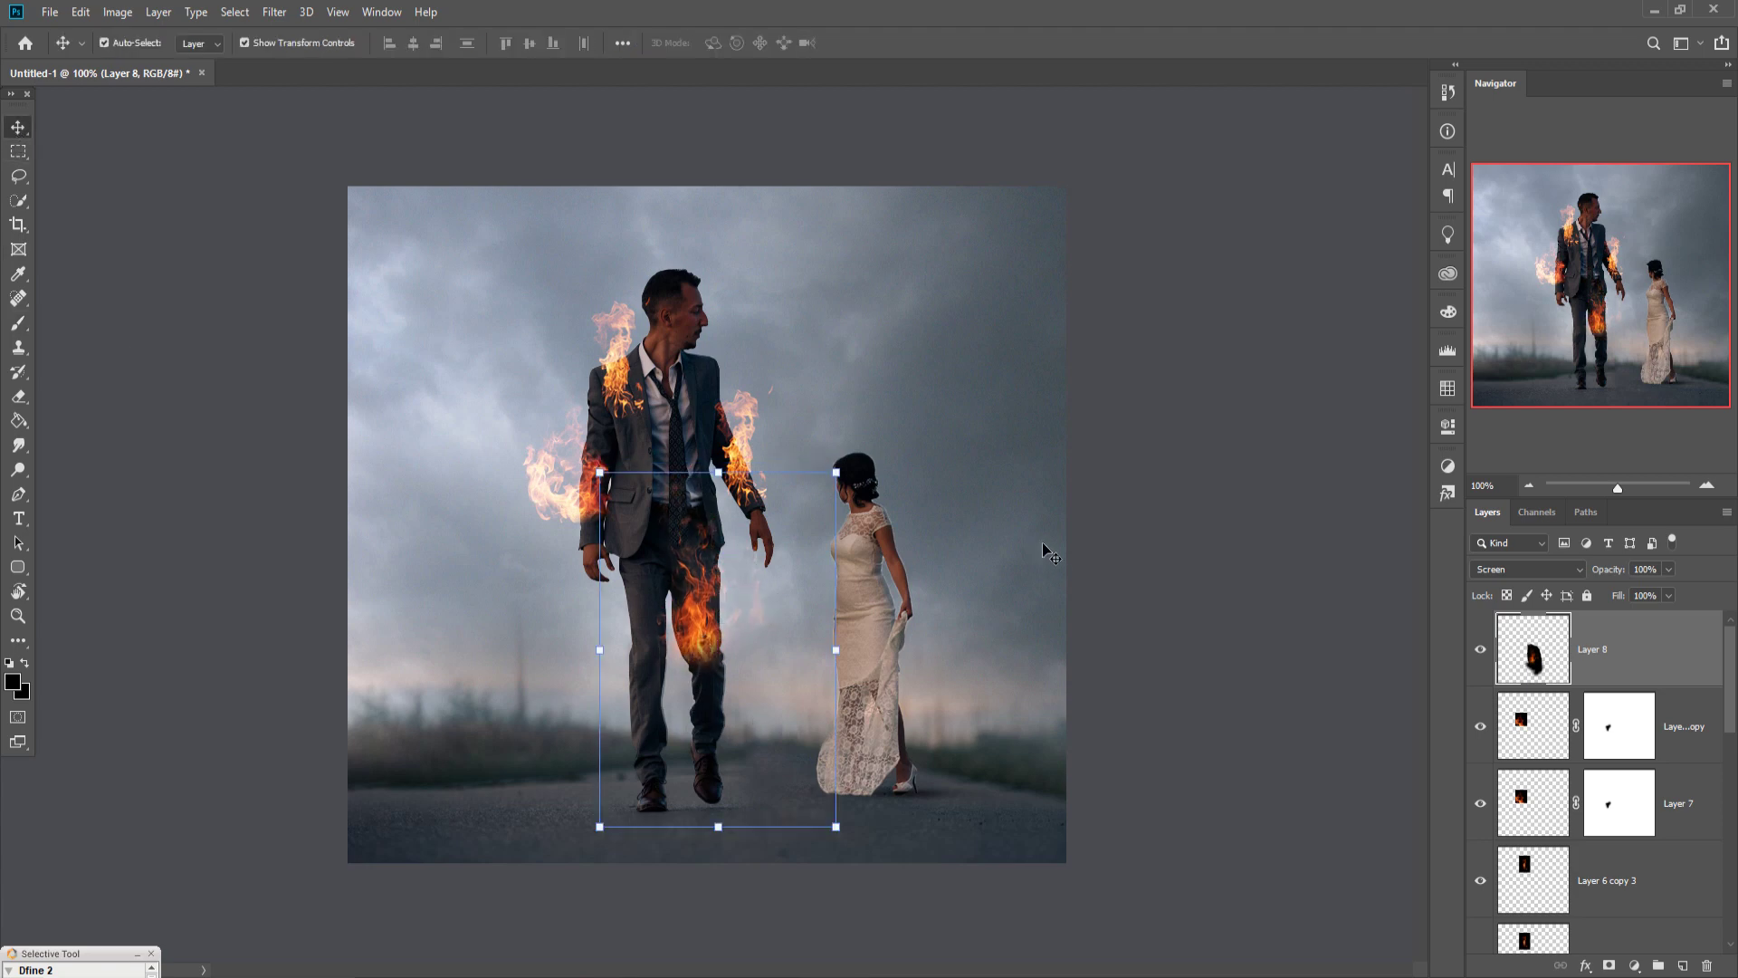
key("Right")
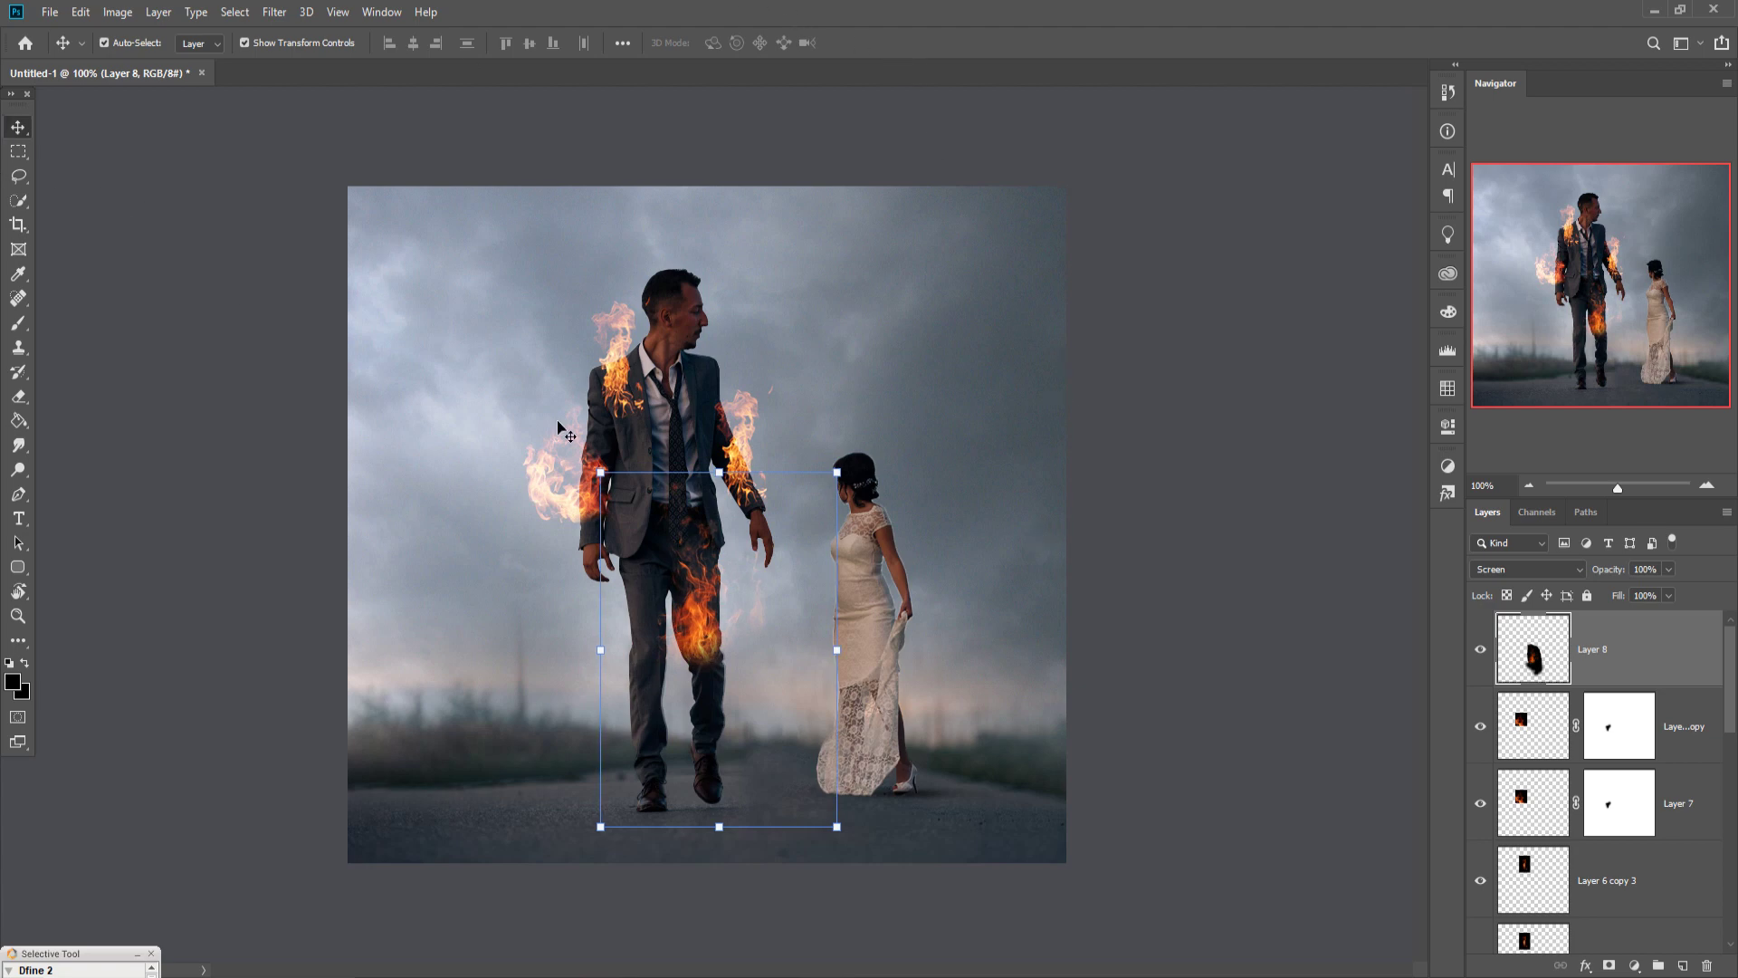
Duplicate the shoulder flame layer, Layer 6 copy 3, and move the copy onto the man's lower leg farthest from the bride
left_click(1658, 878)
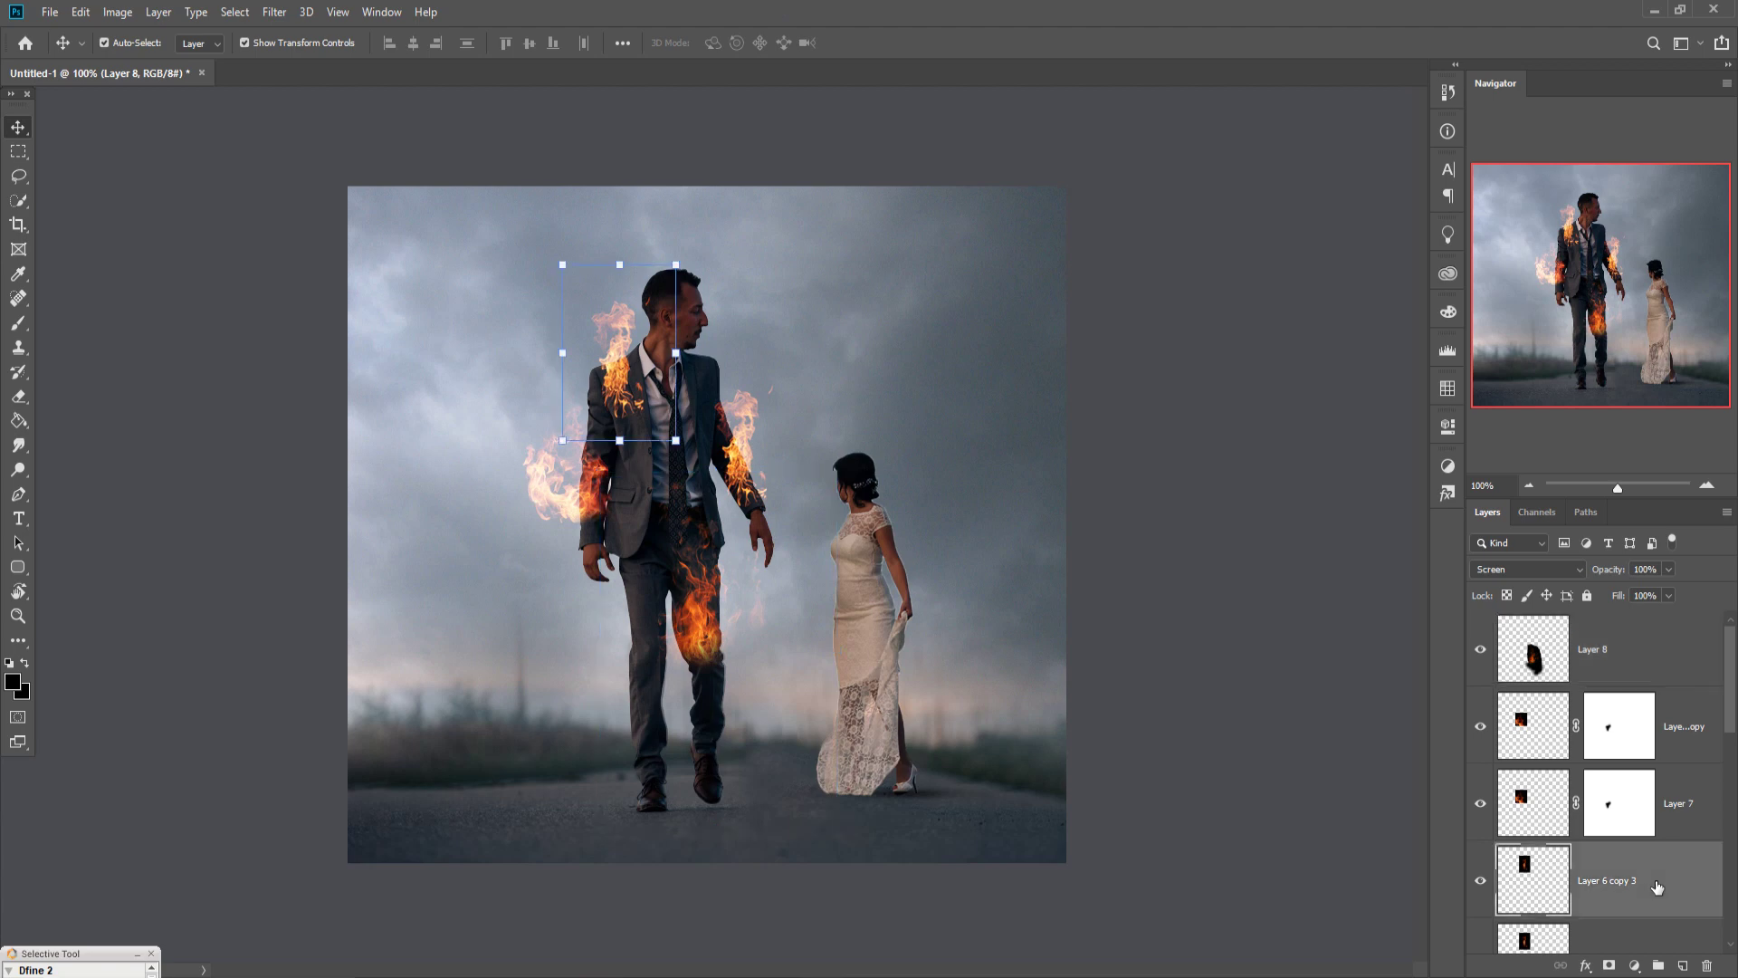
right_click(1648, 872)
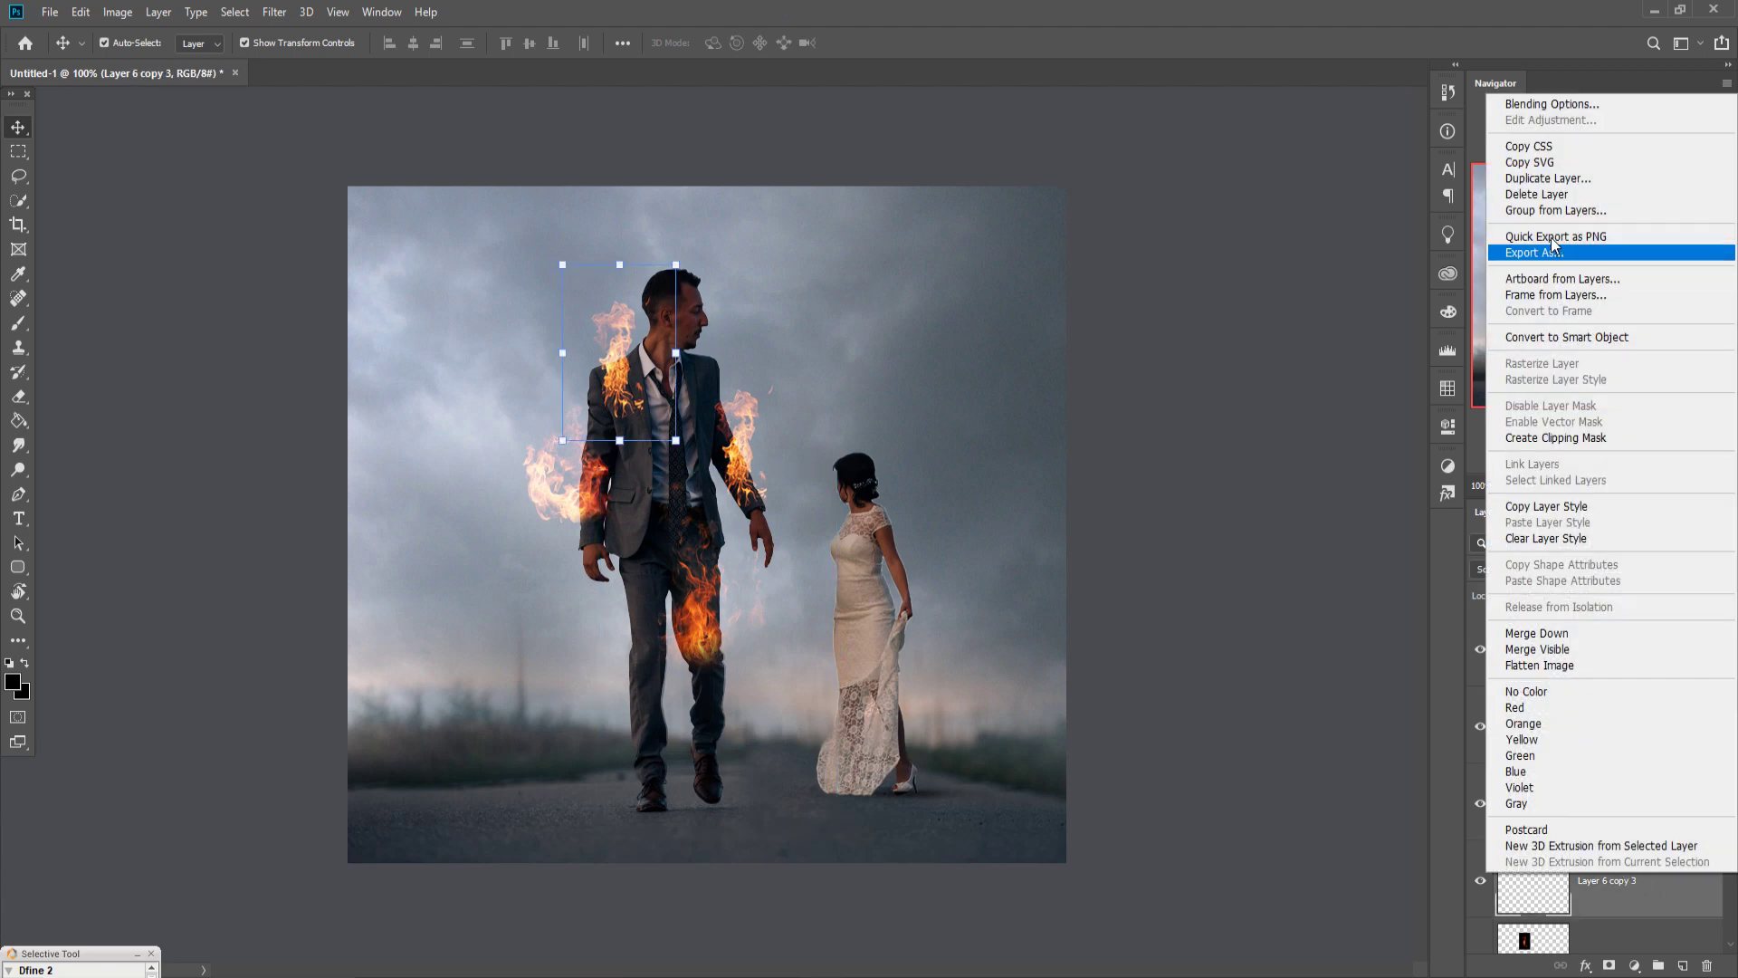
left_click(1548, 178)
left_click(1016, 277)
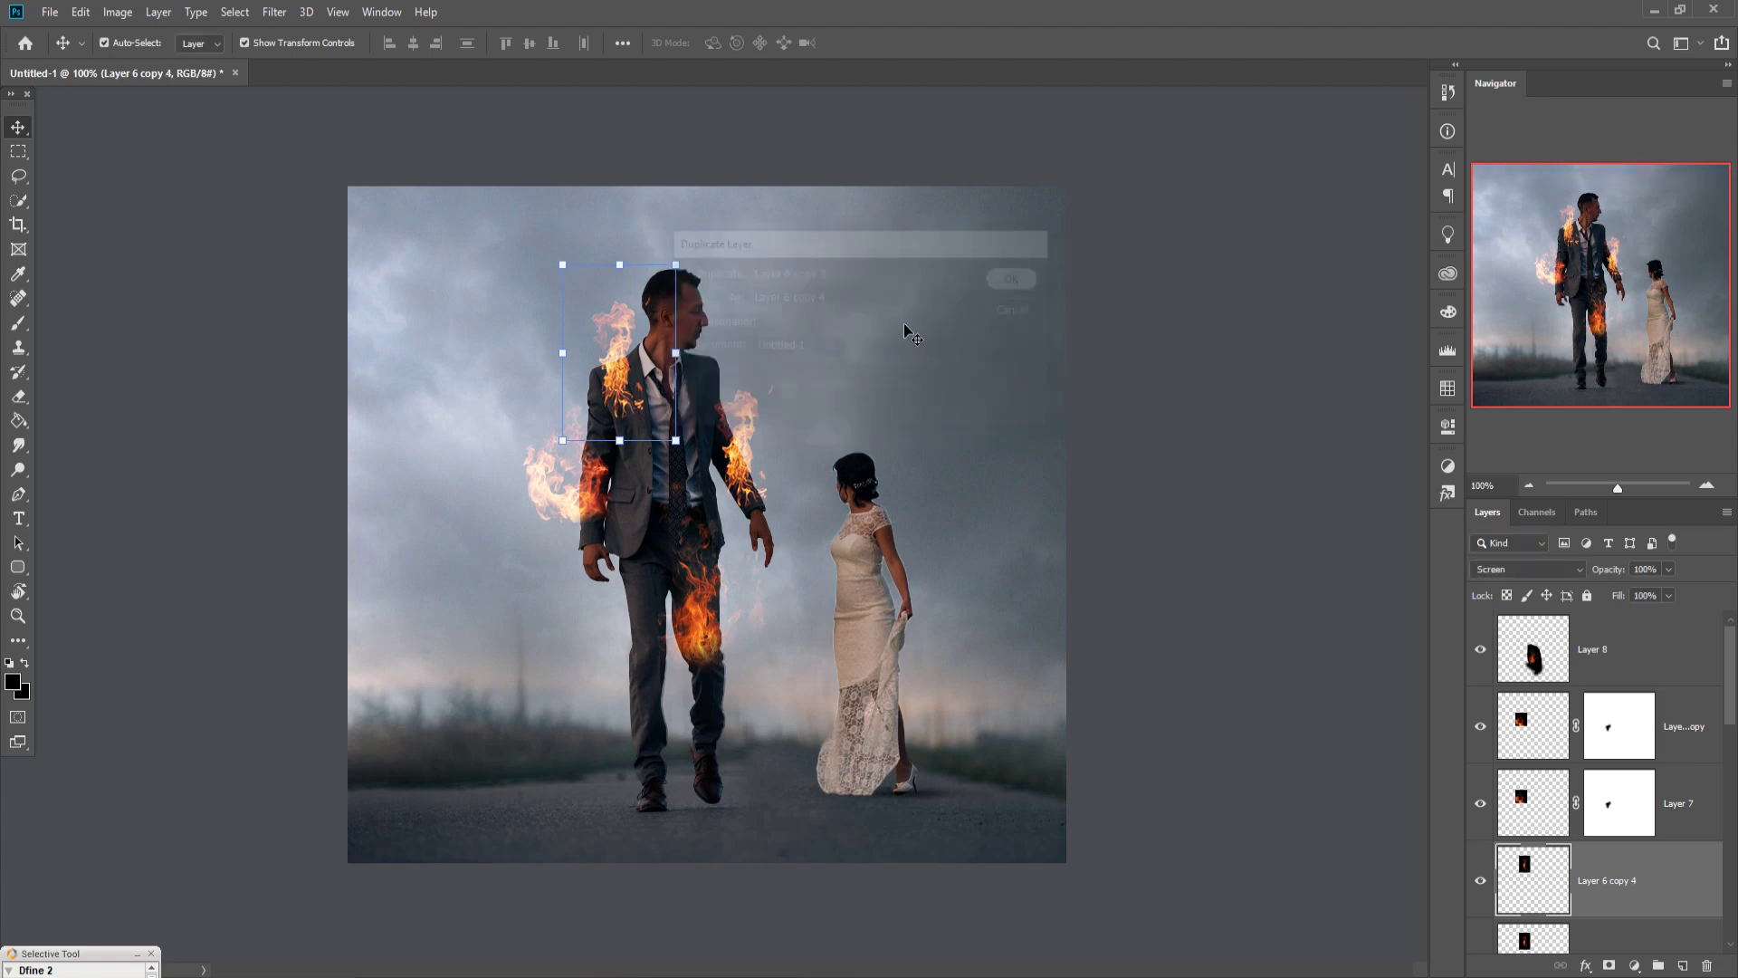
left_click_drag(618, 362, 640, 681)
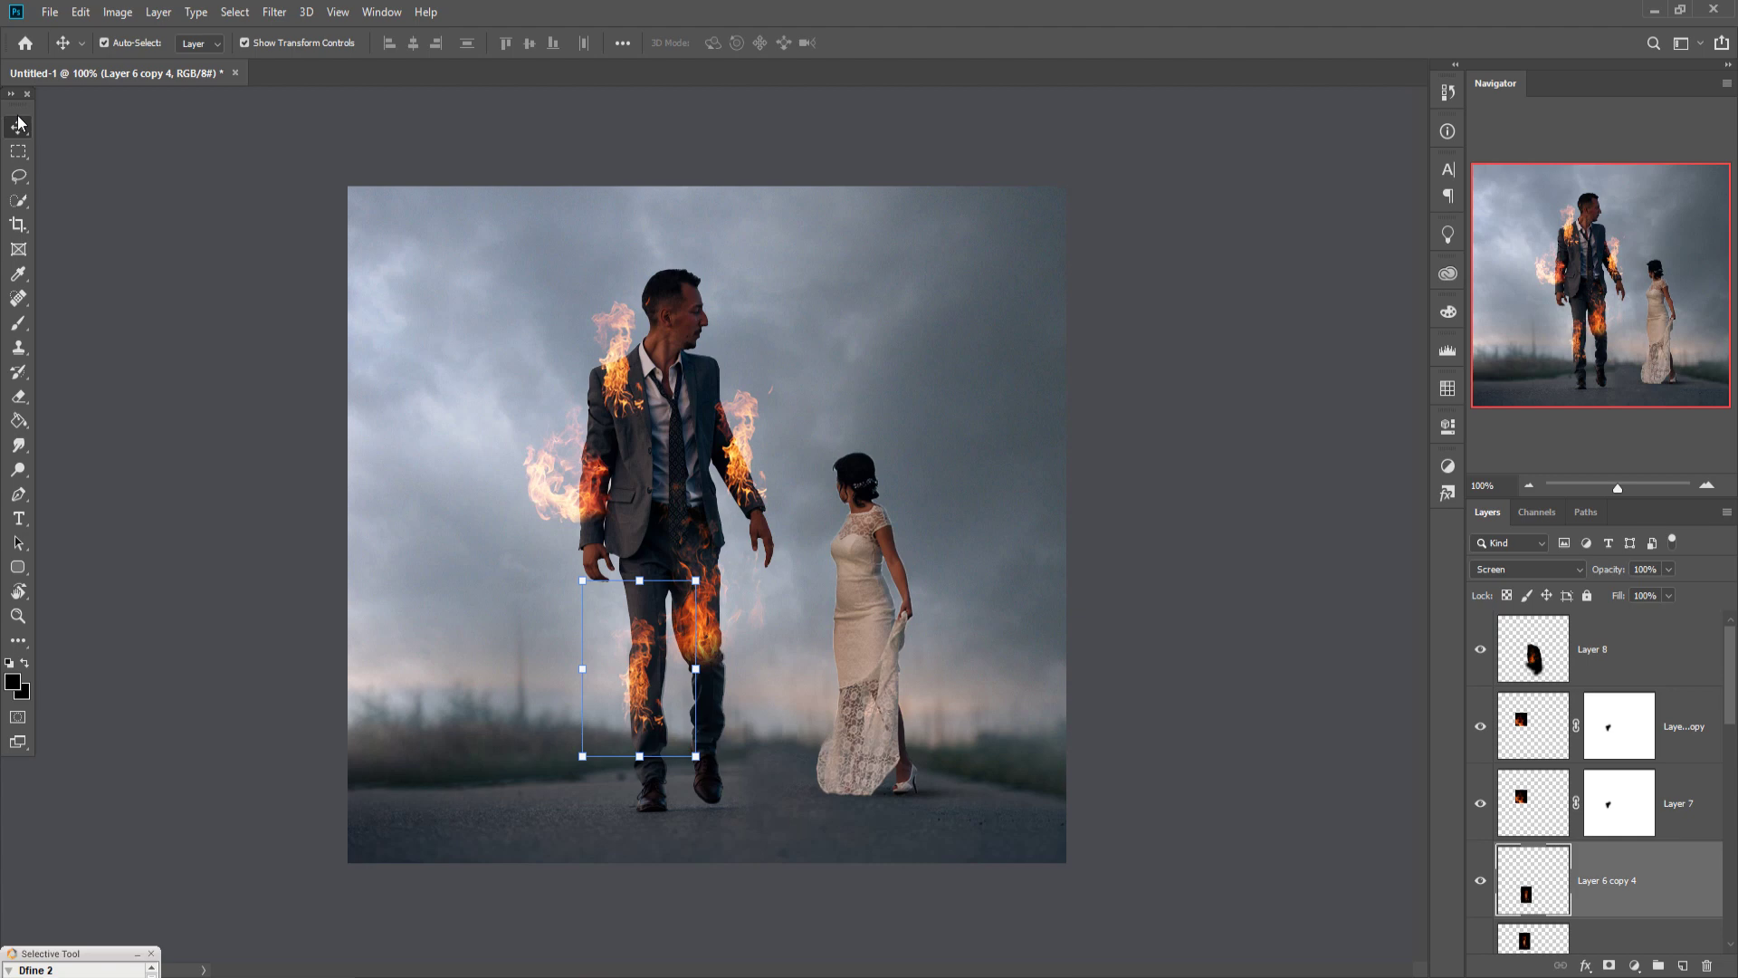
Create a new empty layer above the man's layer, Layer 2, and clip it to him
left_click(1648, 668)
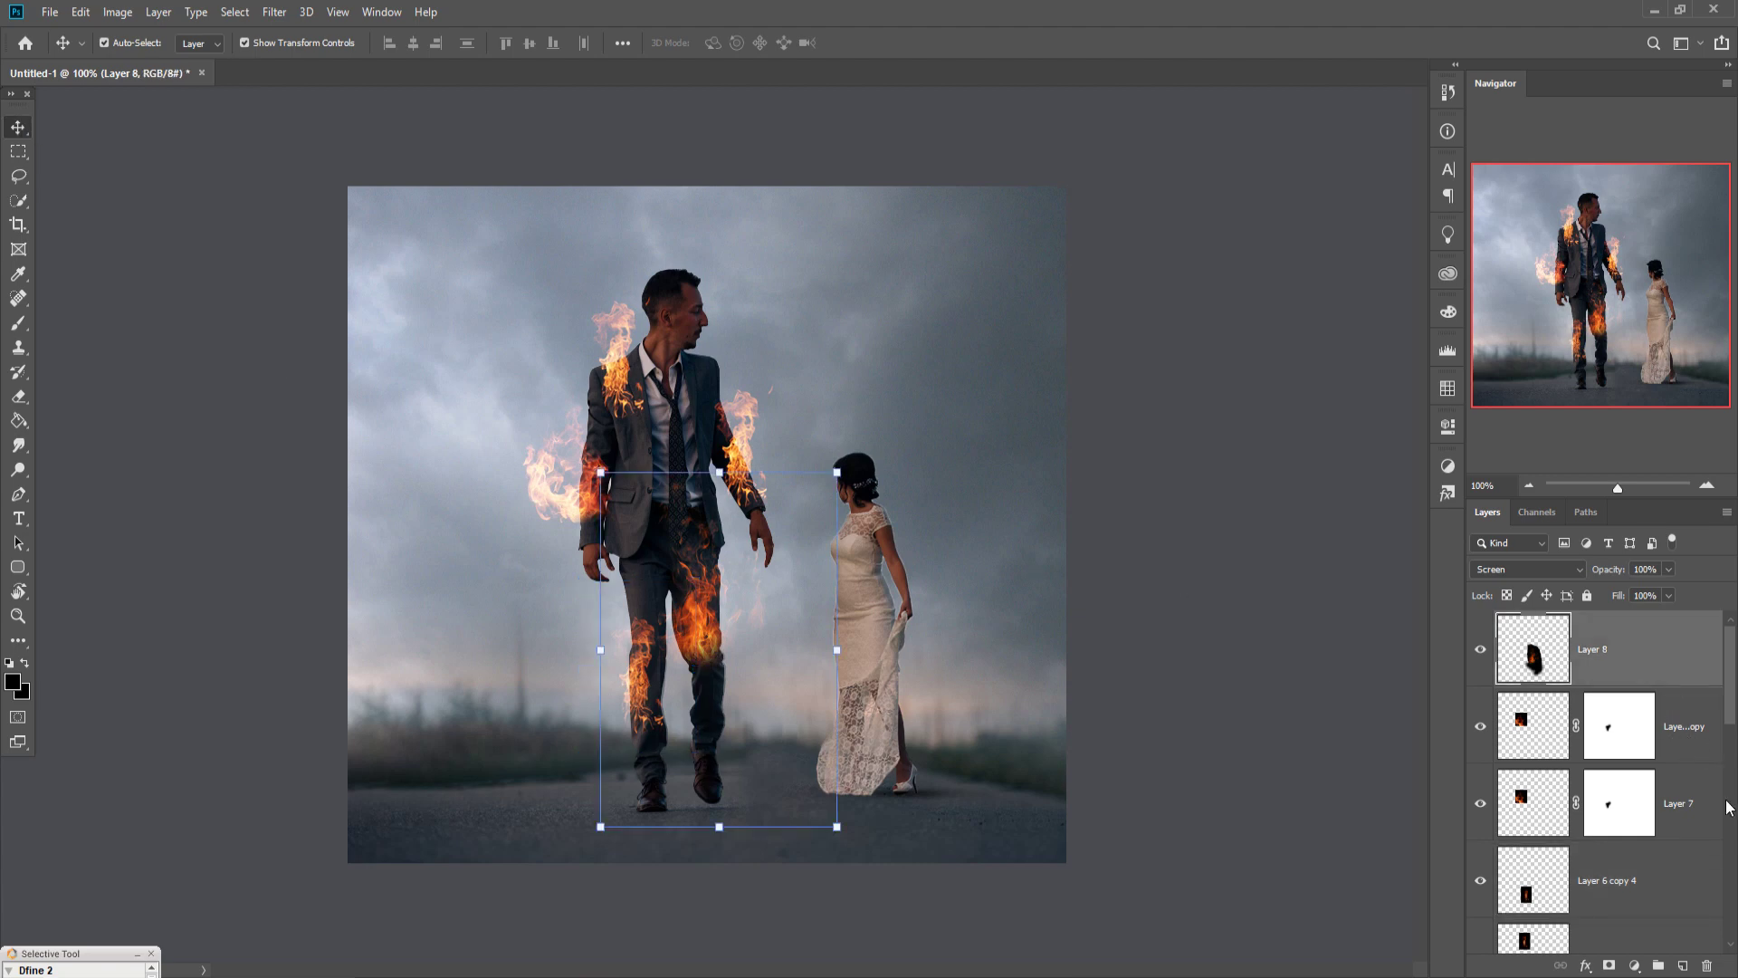
scroll(1692, 733, "down", 4)
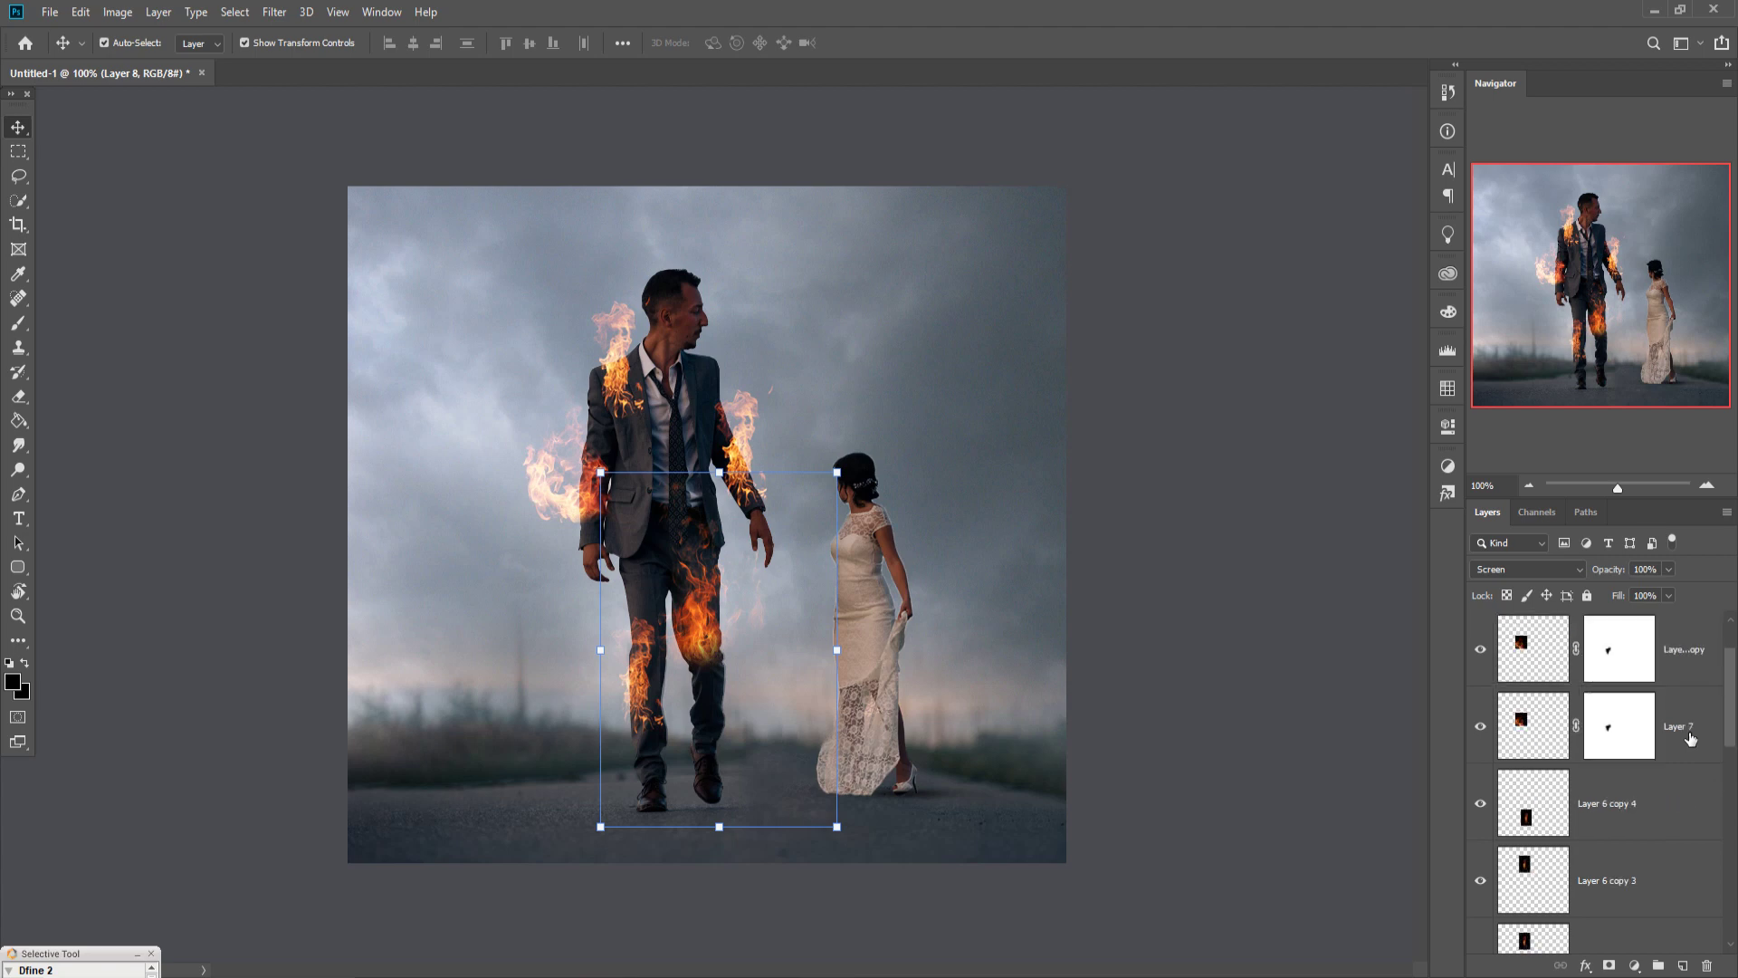
scroll(1657, 726, "down", 4)
scroll(1647, 720, "up", 1)
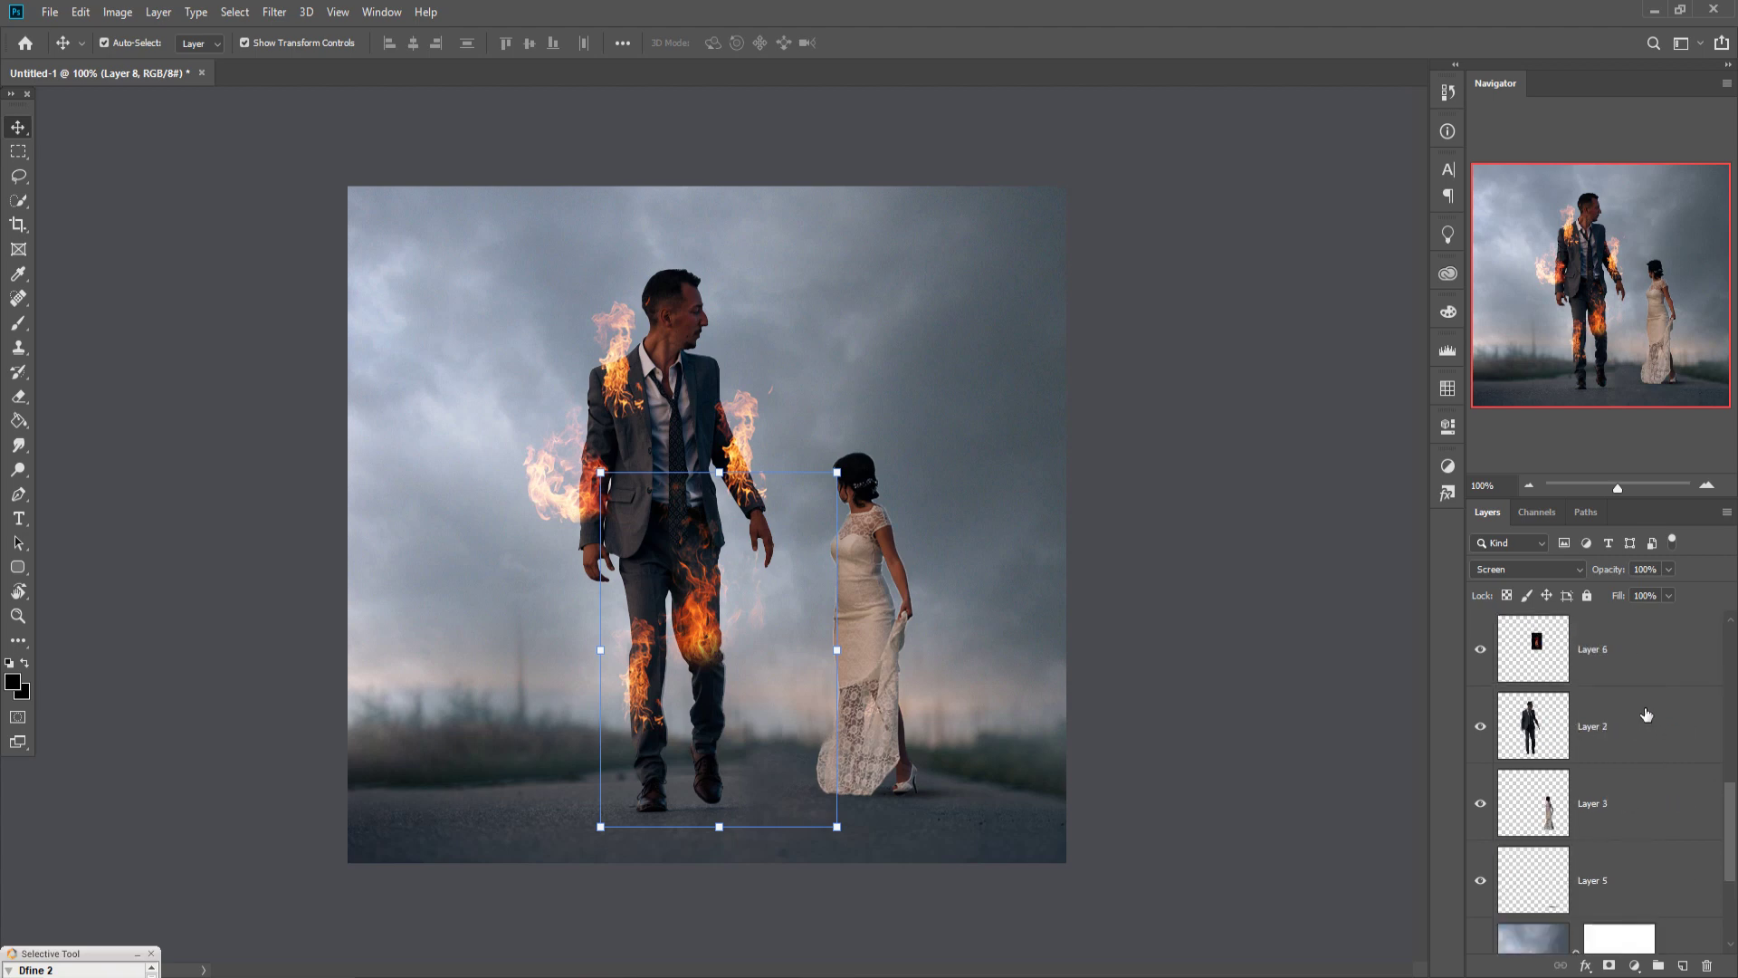
left_click(1640, 731)
left_click(1683, 965)
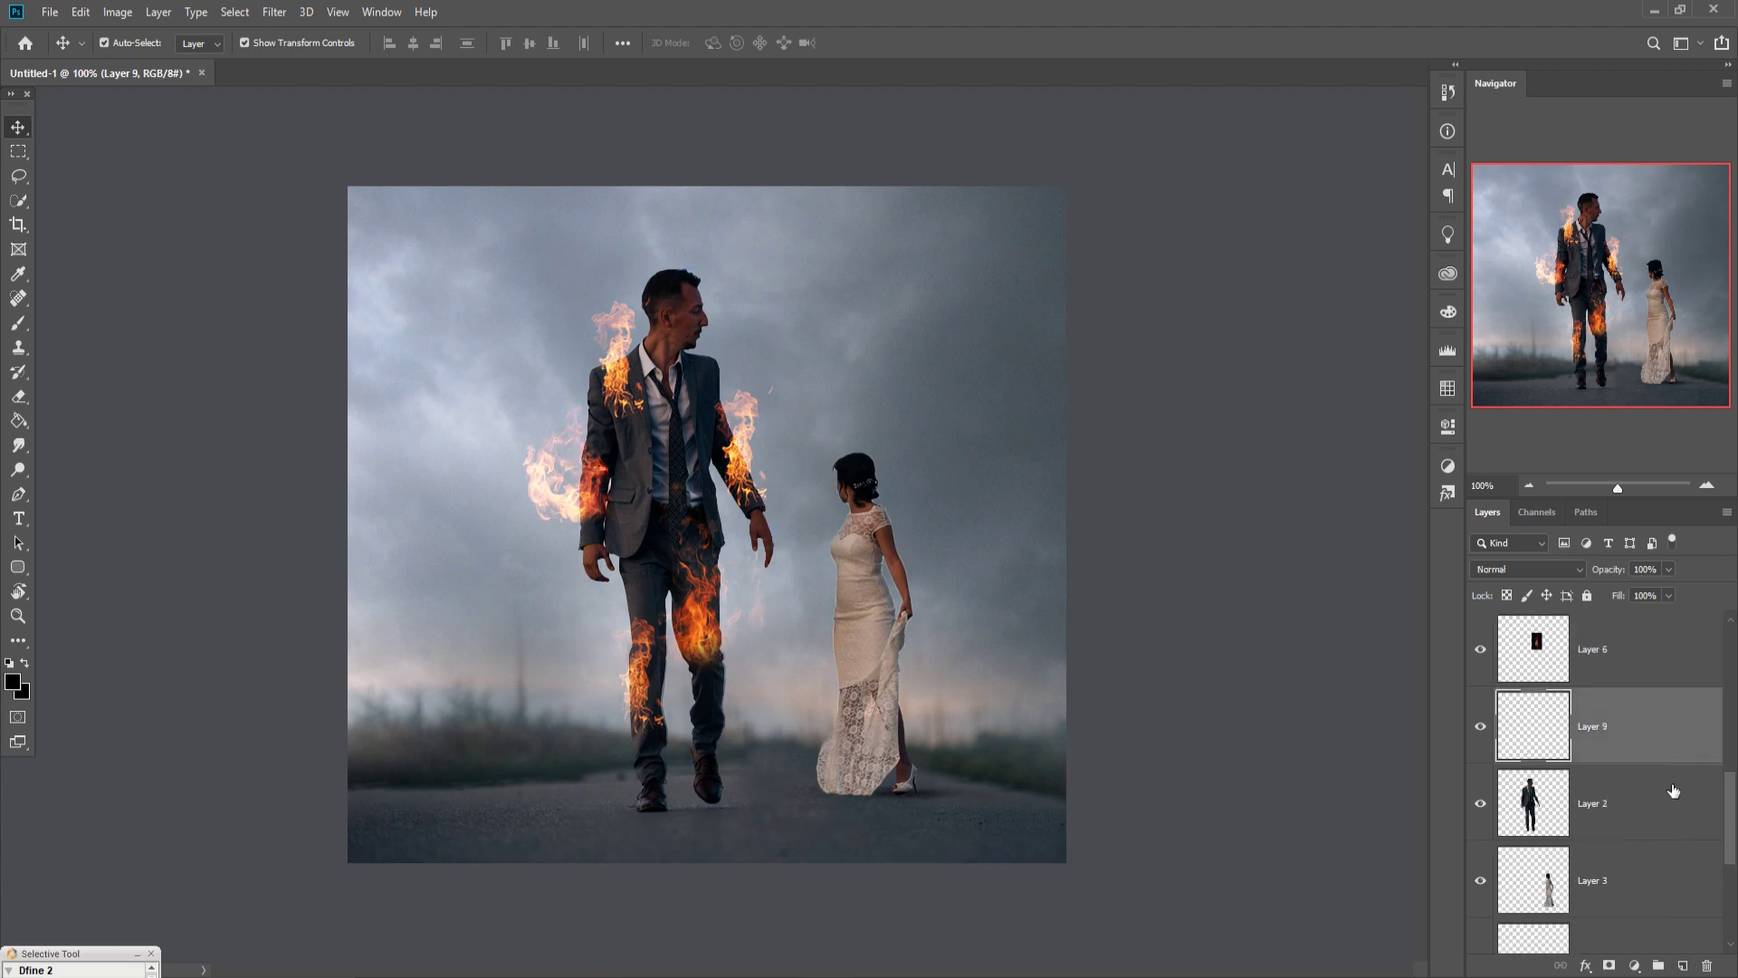
right_click(1648, 731)
left_click(1488, 543)
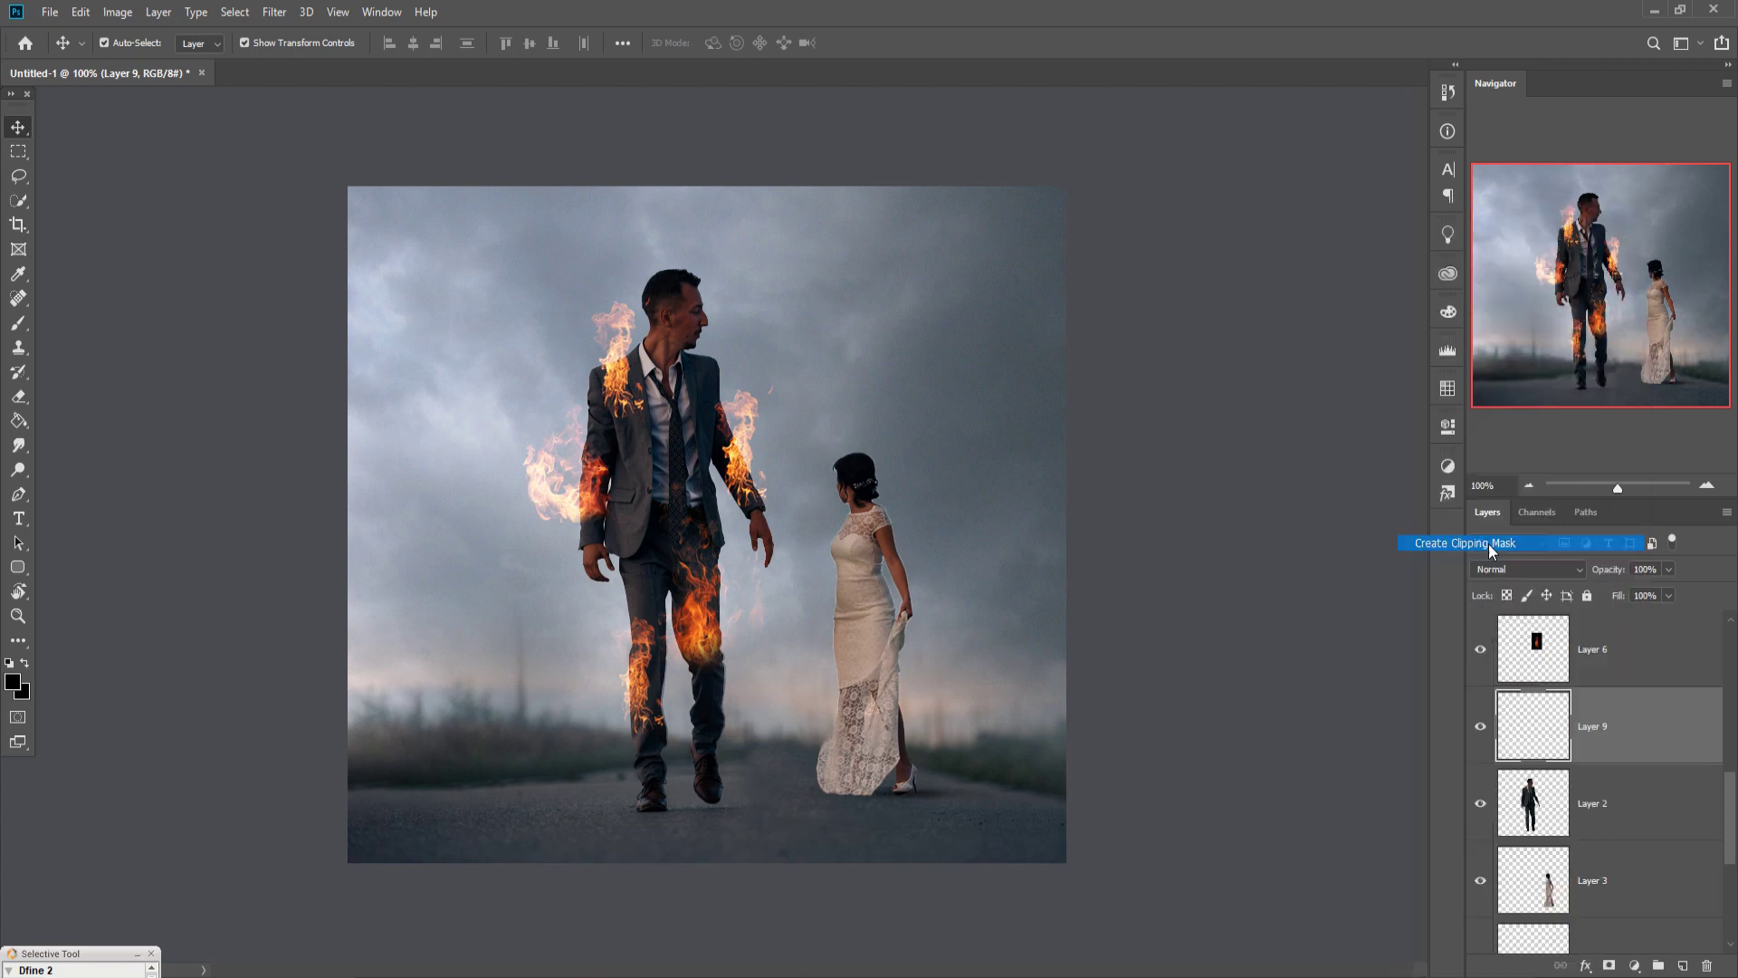
Choose a bright, saturated orange as the foreground colour for the Brush tool
left_click(18, 323)
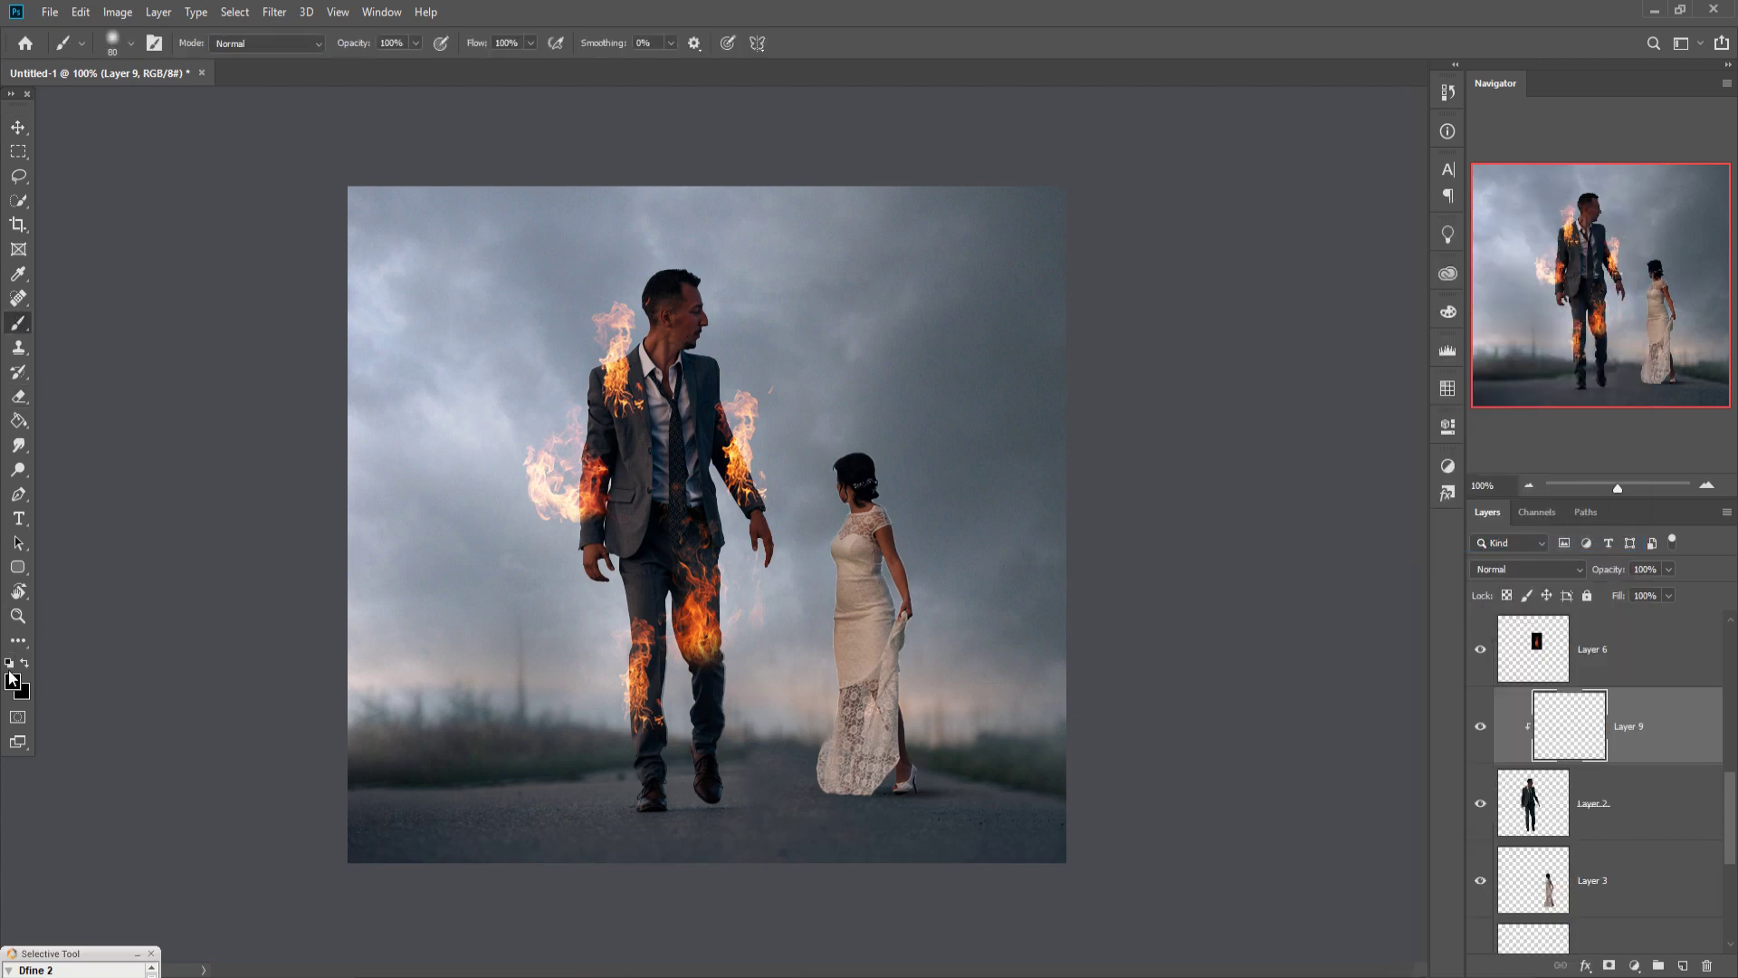
left_click(12, 680)
left_click(1490, 706)
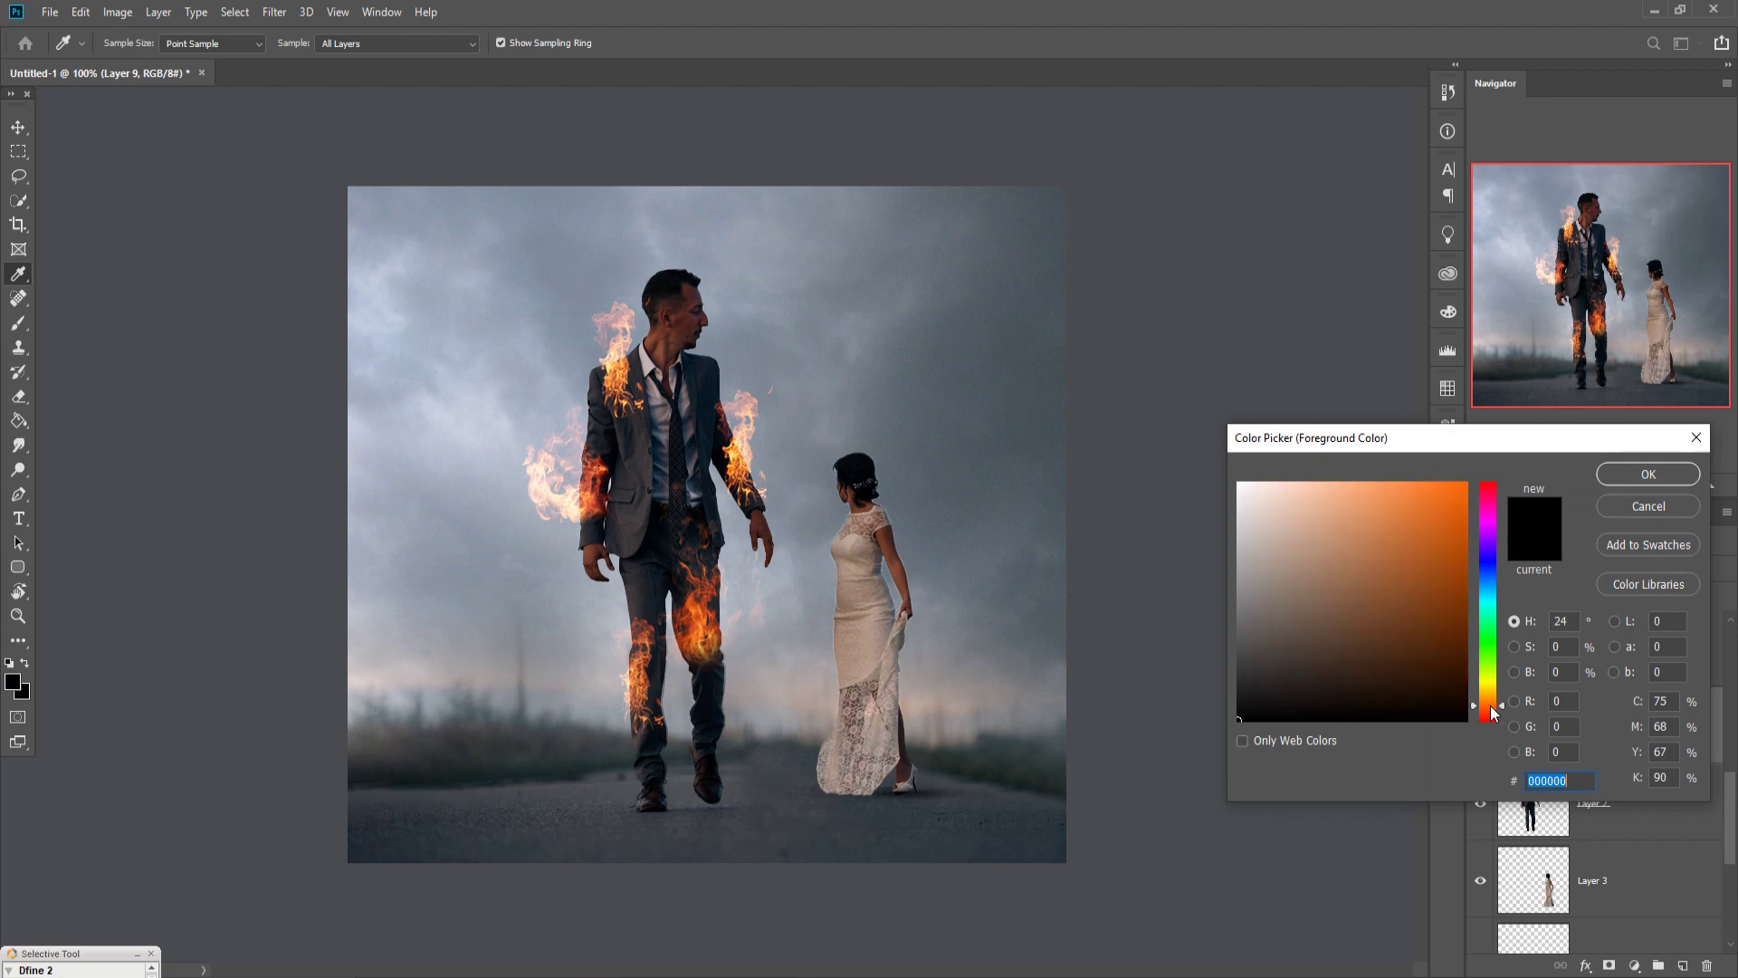
left_click(1465, 486)
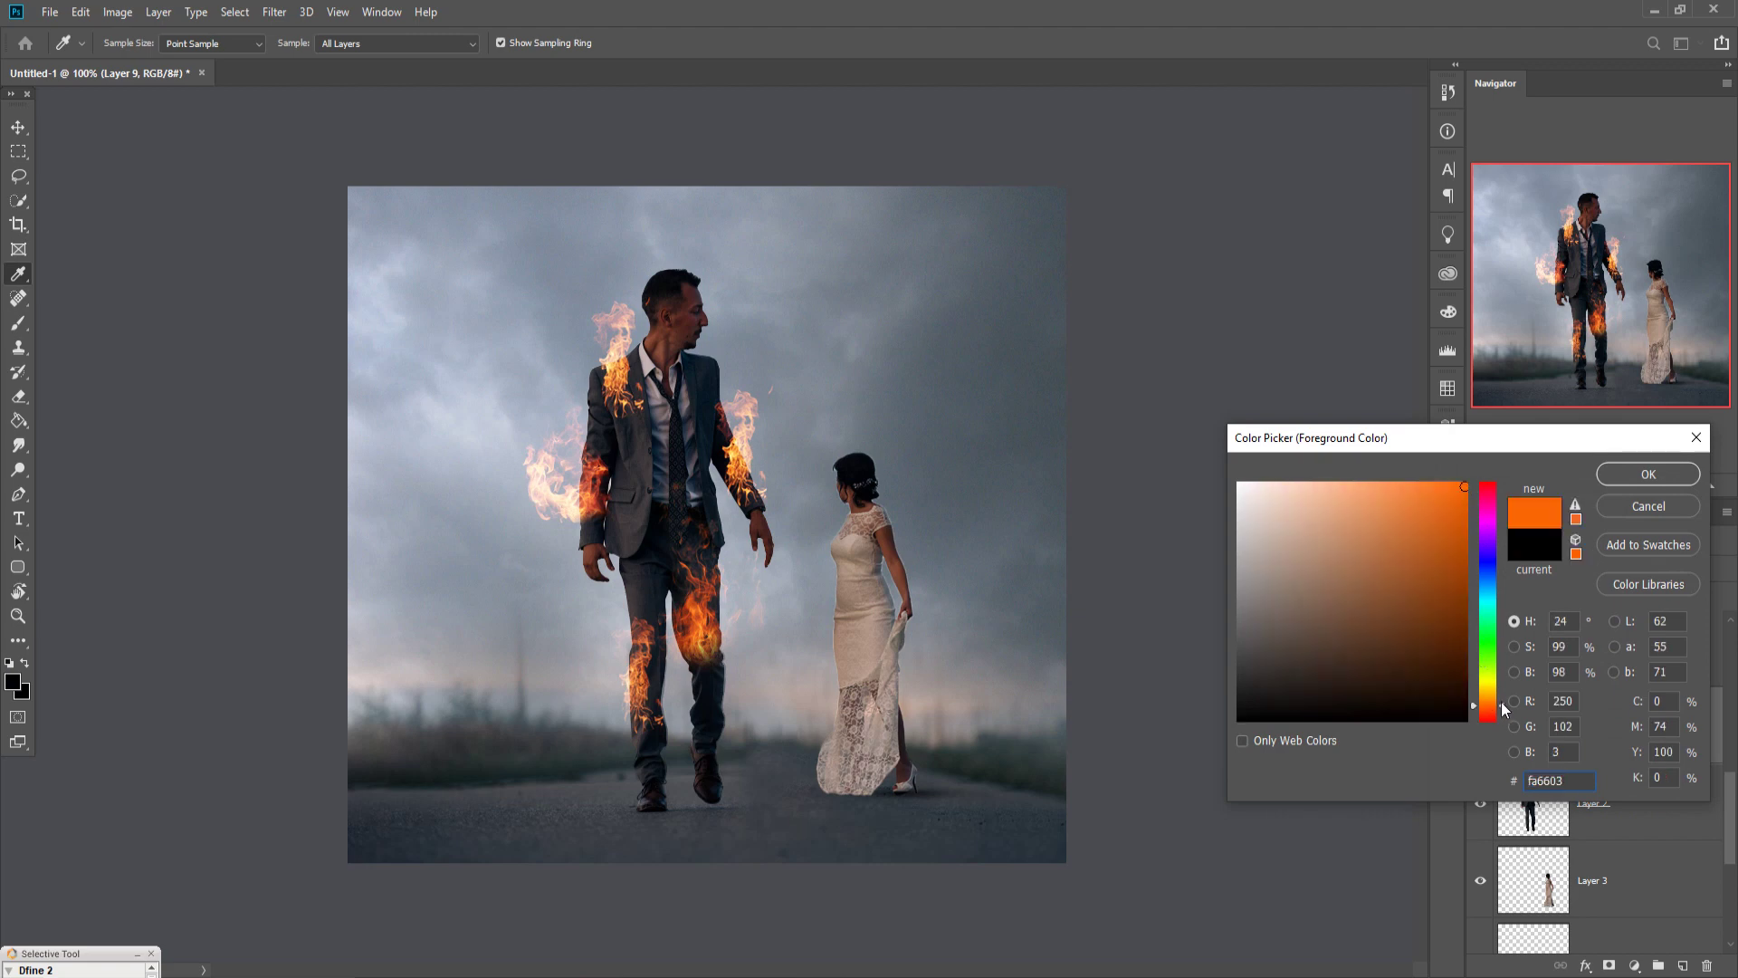
left_click_drag(1503, 711, 1502, 704)
left_click(1657, 476)
key("b")
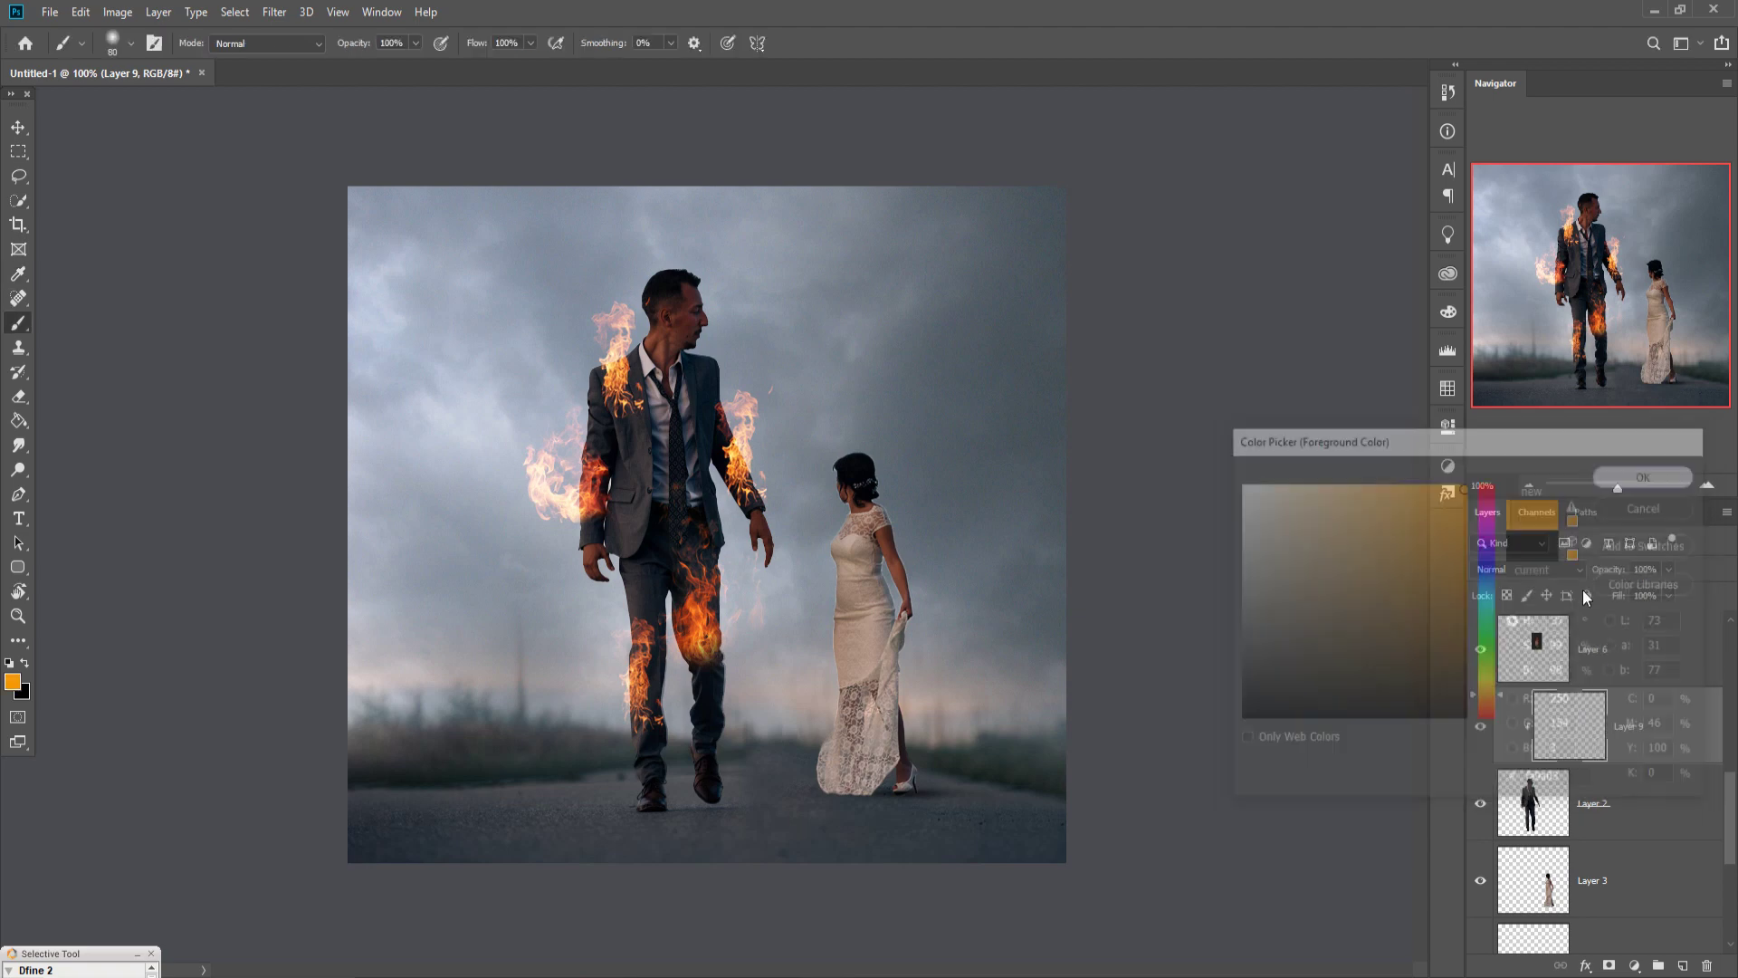
Set Layer 9's blend mode to Overlay and paint orange fire light over the man's jacket, arms, head and trouser legs
left_click(1544, 572)
left_click(1517, 733)
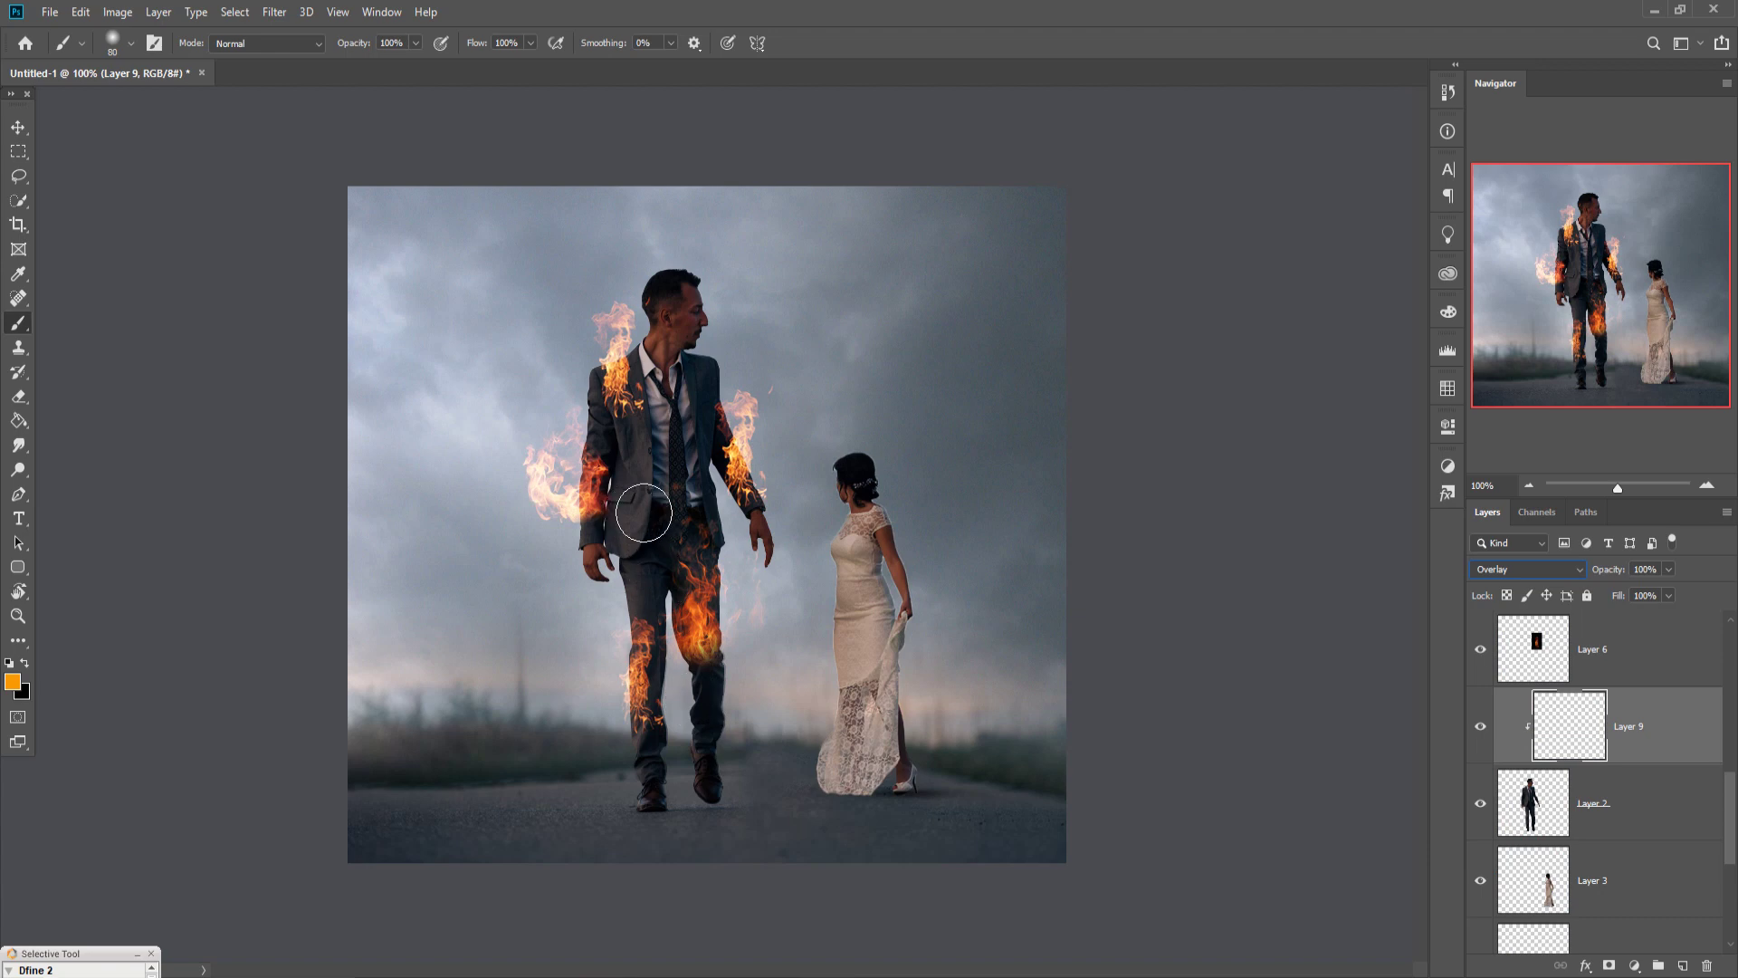
mouse_move(643, 512)
left_mouse_down()
mouse_move(618, 408)
mouse_move(621, 436)
left_mouse_up()
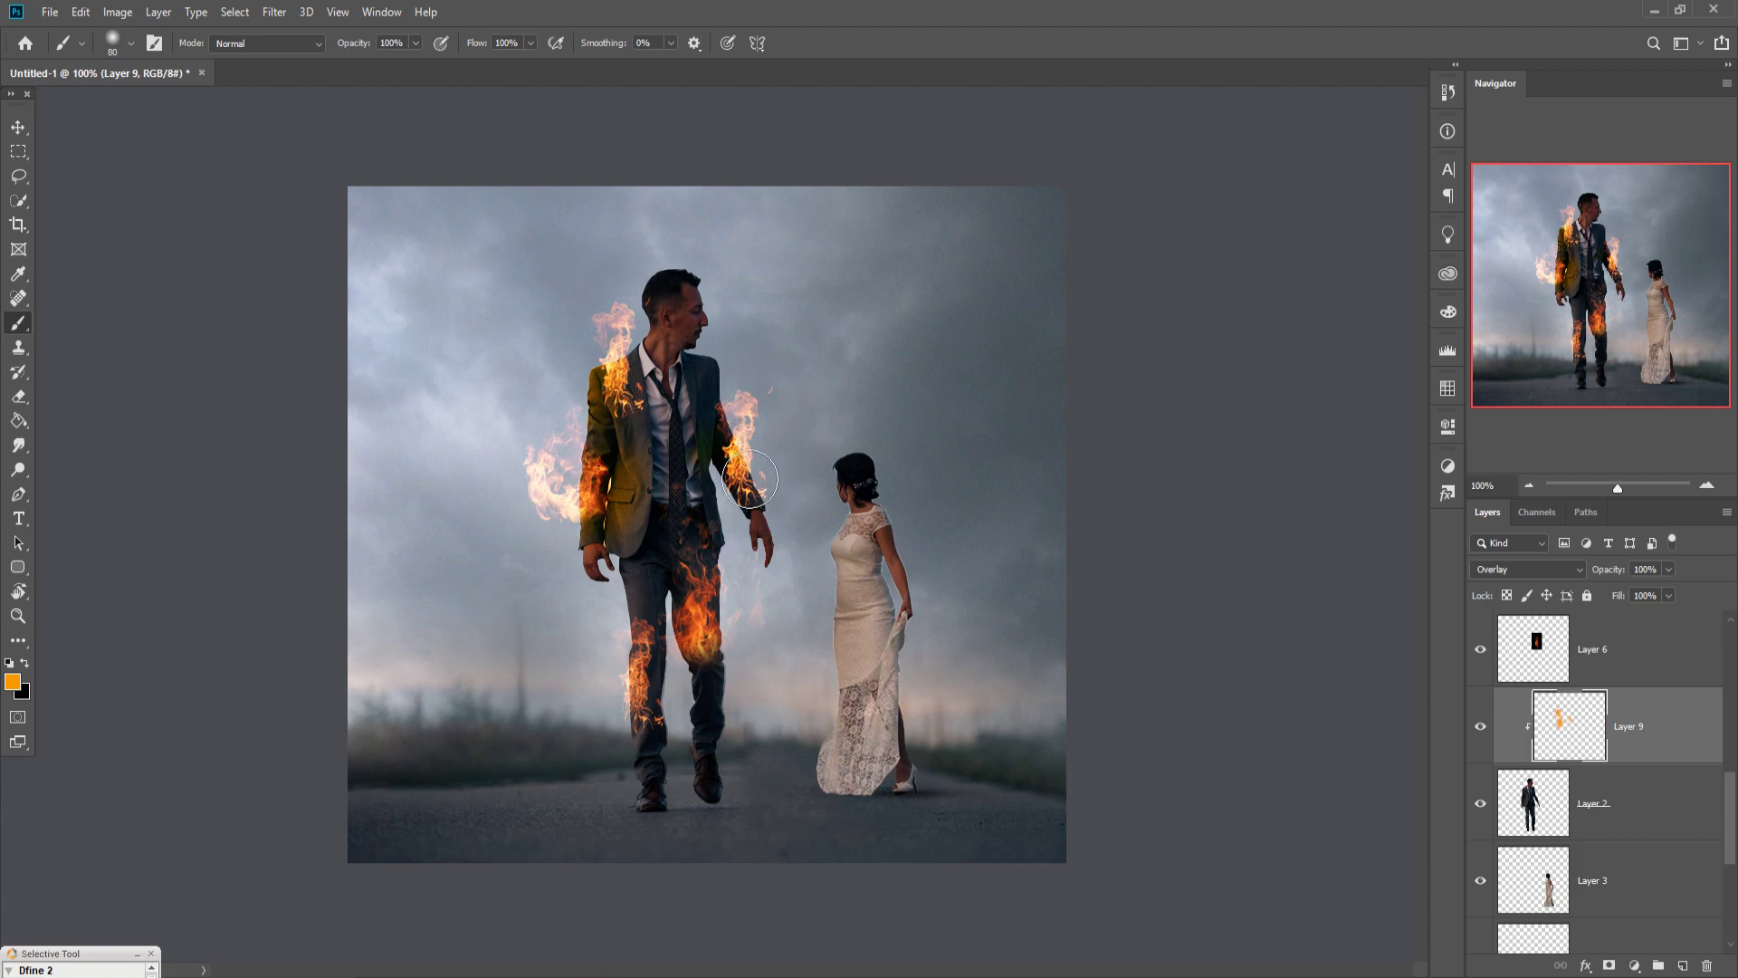
mouse_move(750, 478)
left_mouse_down()
mouse_move(763, 451)
mouse_move(751, 550)
mouse_move(683, 738)
mouse_move(726, 696)
mouse_move(739, 592)
mouse_move(759, 628)
left_mouse_up()
mouse_move(613, 636)
left_mouse_down()
mouse_move(644, 657)
mouse_move(639, 617)
mouse_move(639, 656)
left_mouse_up()
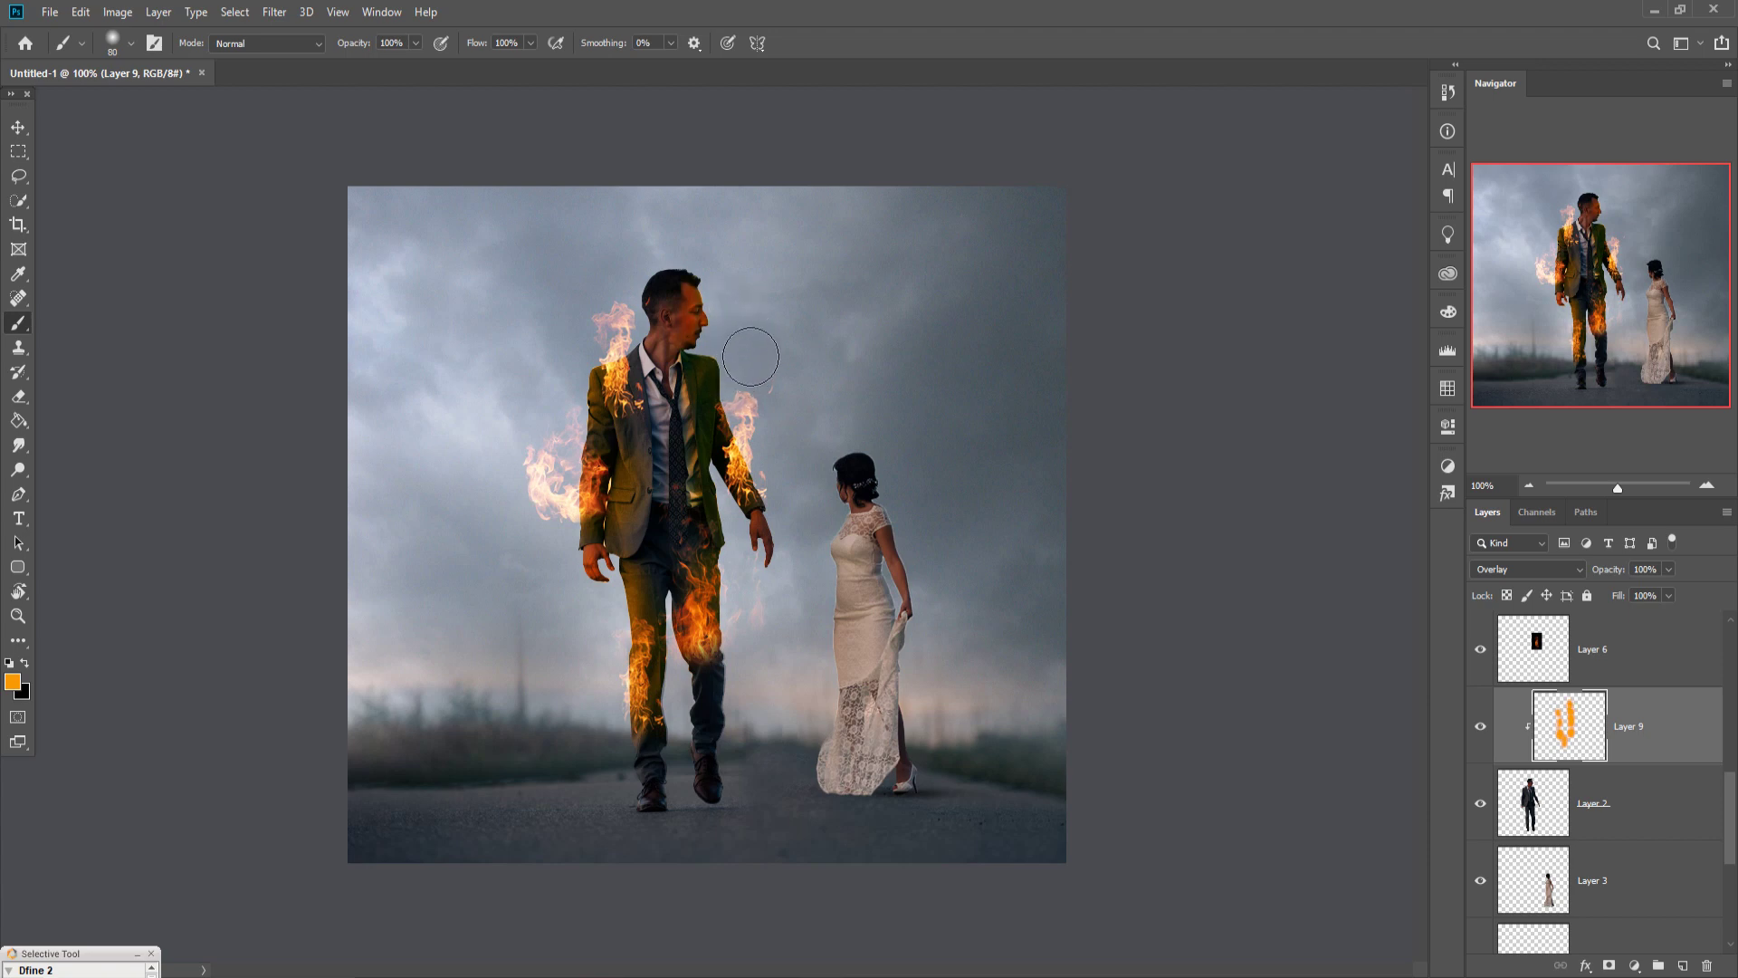
Duplicate the clipped orange glow layer, Layer 9, to intensify the fire light on the man, keeping the copy's opacity and fill at 100%
right_click(1693, 710)
left_click(1529, 318)
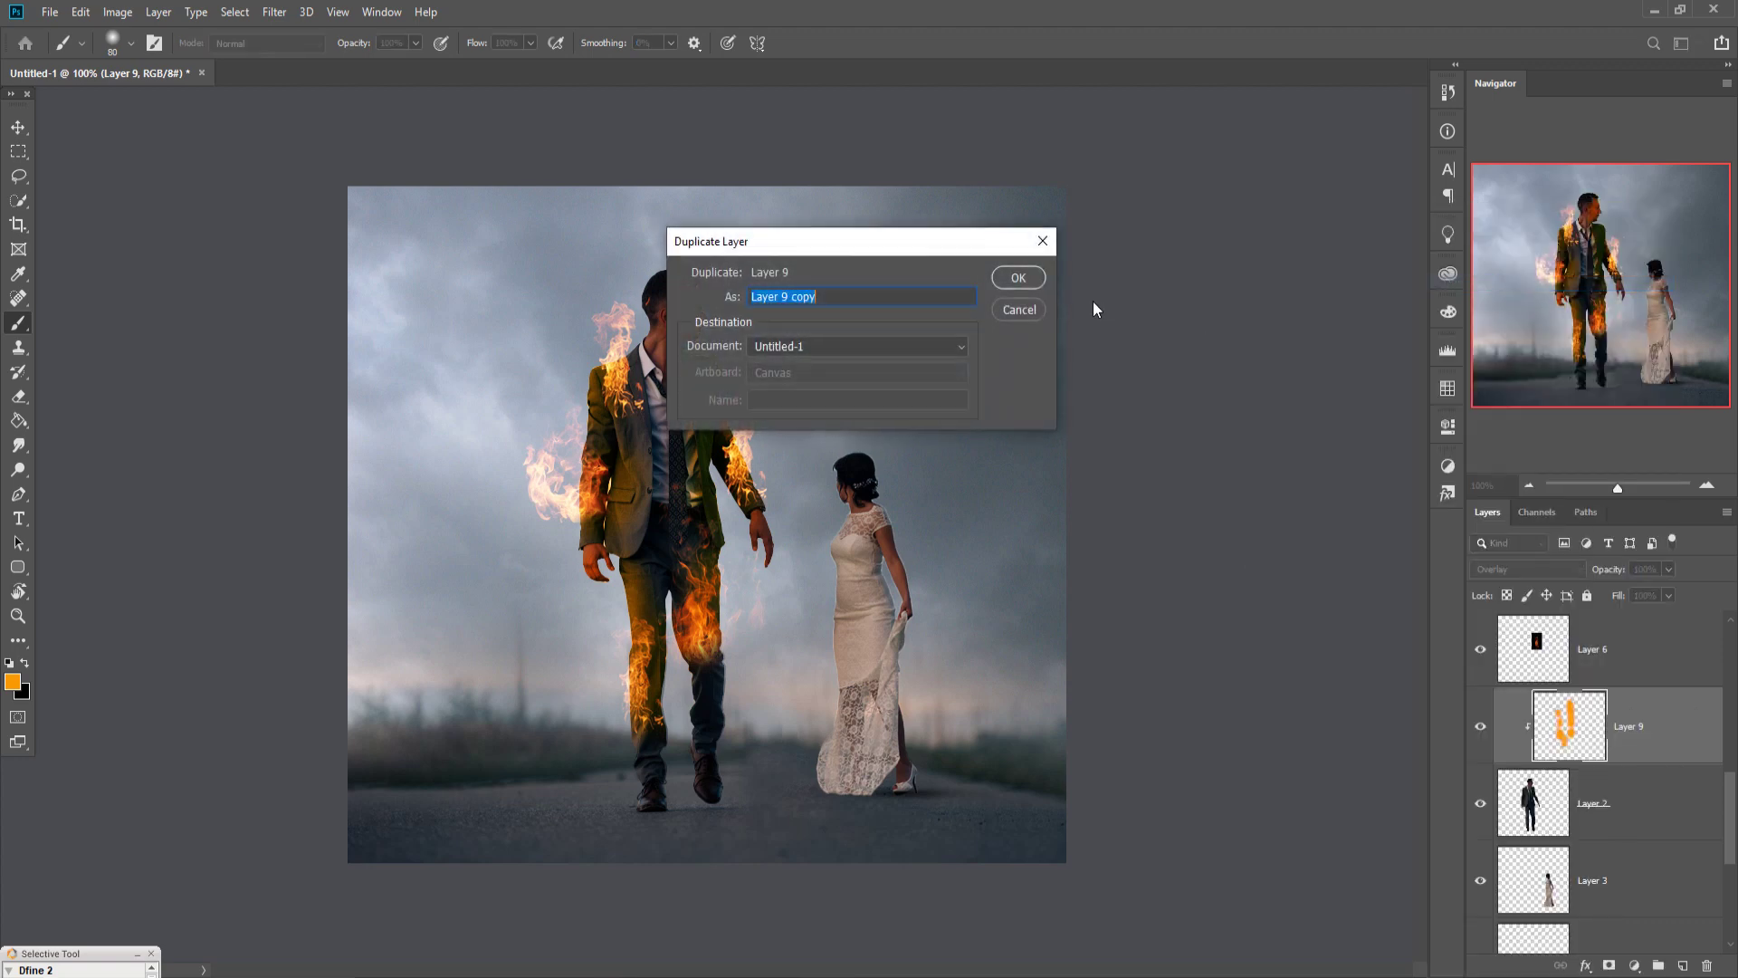
left_click(1017, 278)
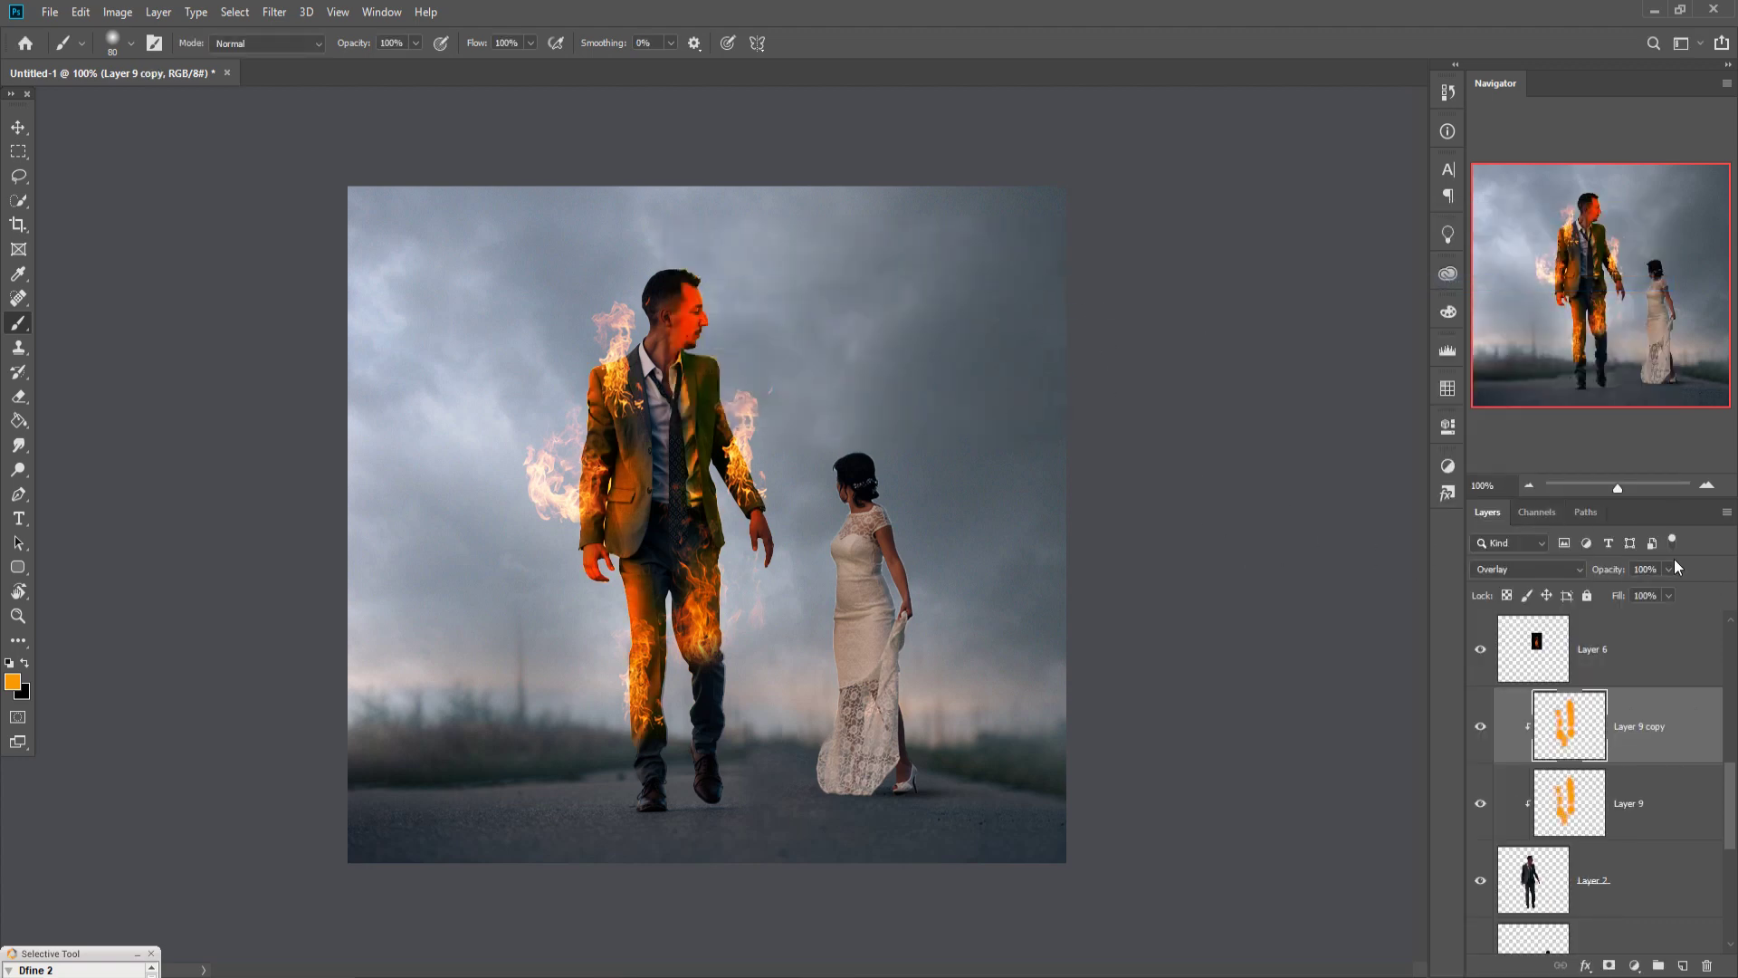
left_click_drag(1671, 594, 1655, 590)
left_click(1656, 738)
Add a layer mask to Layer 9 copy and paint black over the man's face and neck to remove the extra glow there
left_click(1609, 966)
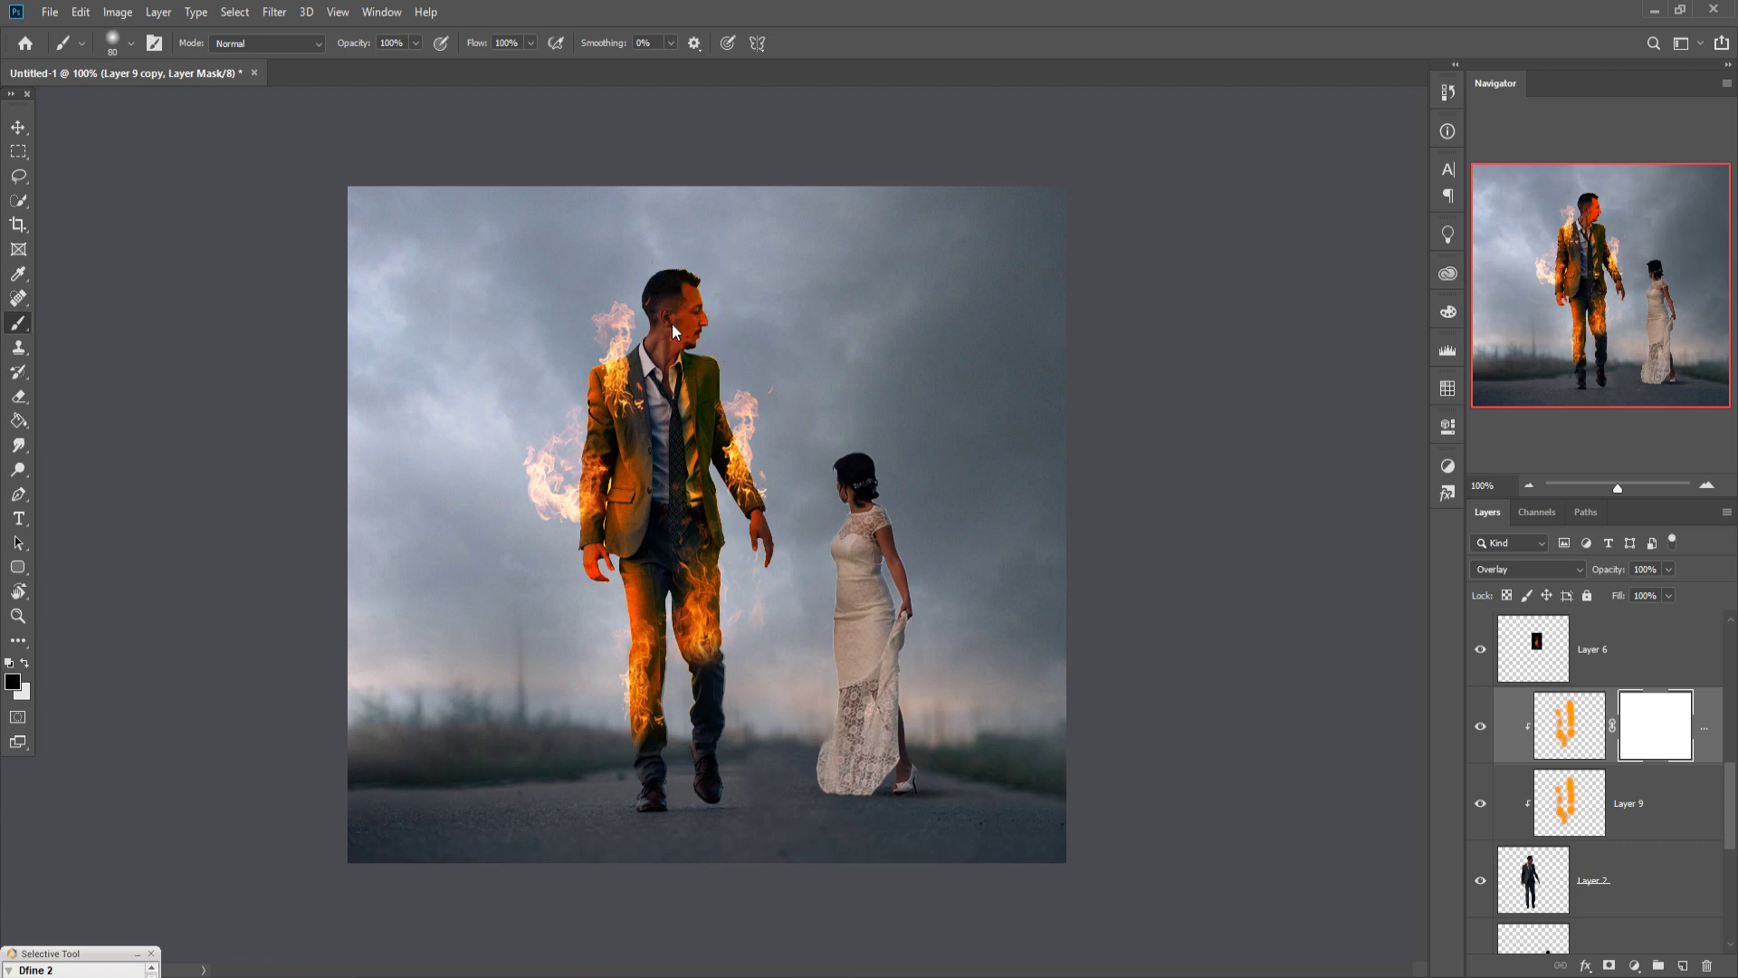
left_click_drag(700, 348, 689, 315)
key("v")
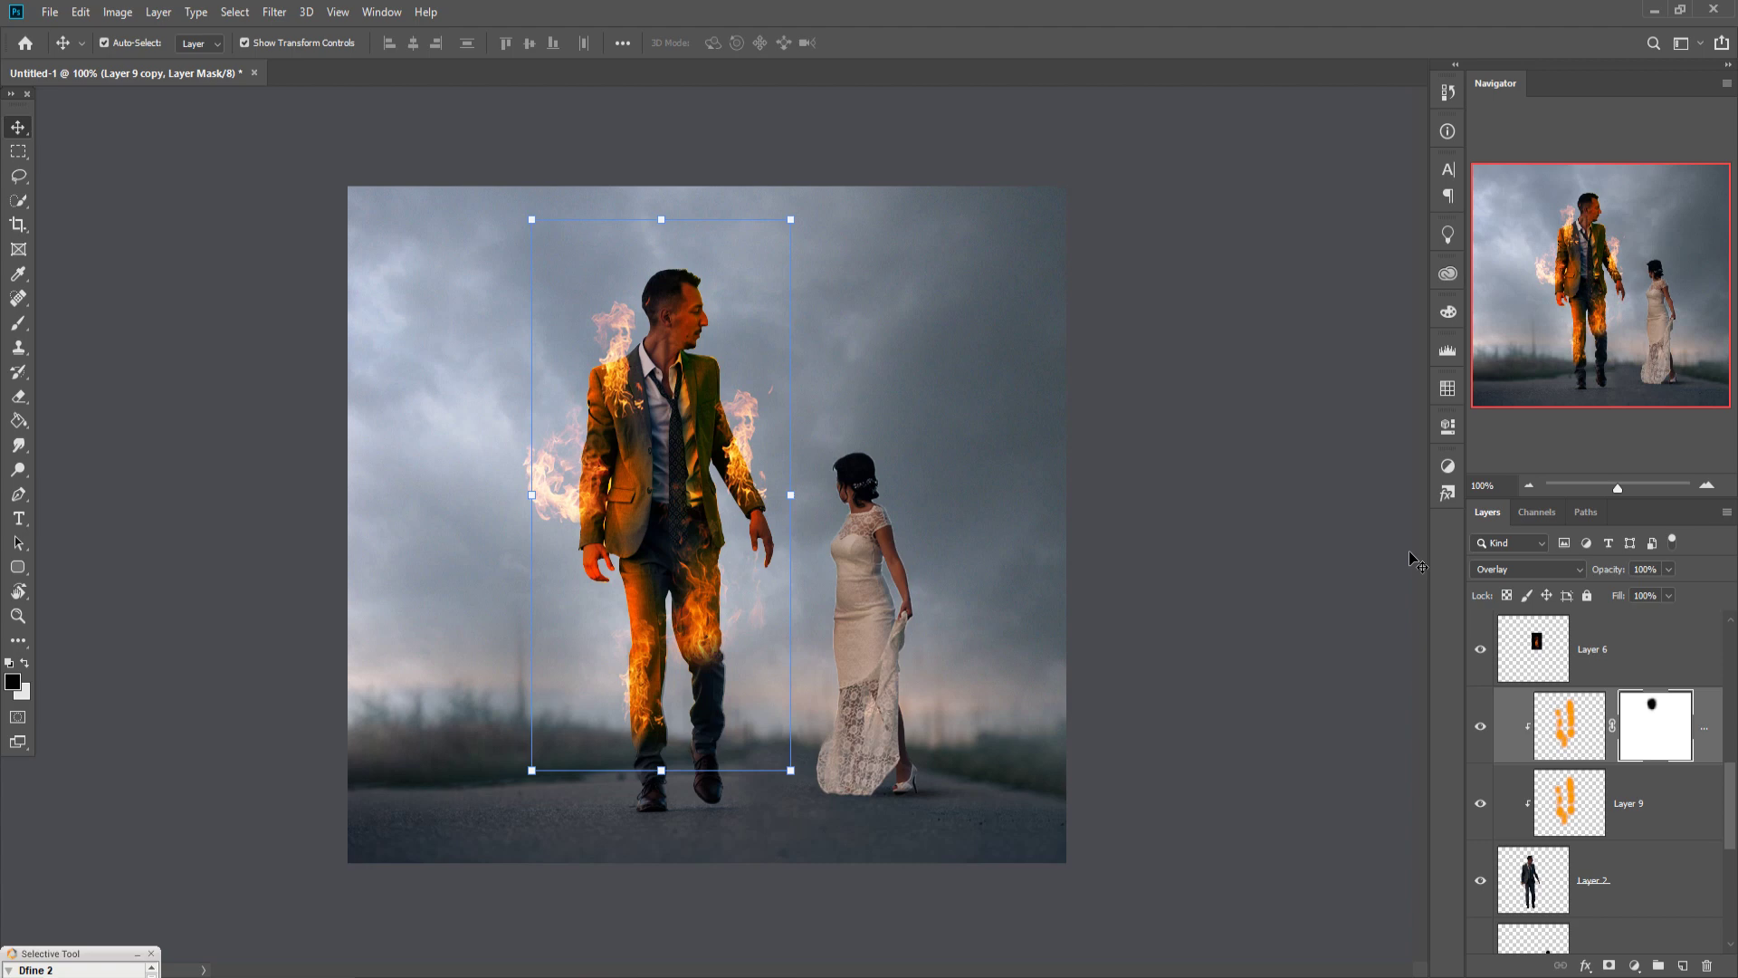
Create a new layer directly above Layer 1 and paint one soft orange spot on the road beside the man's feet
scroll(1659, 847, "down", 5)
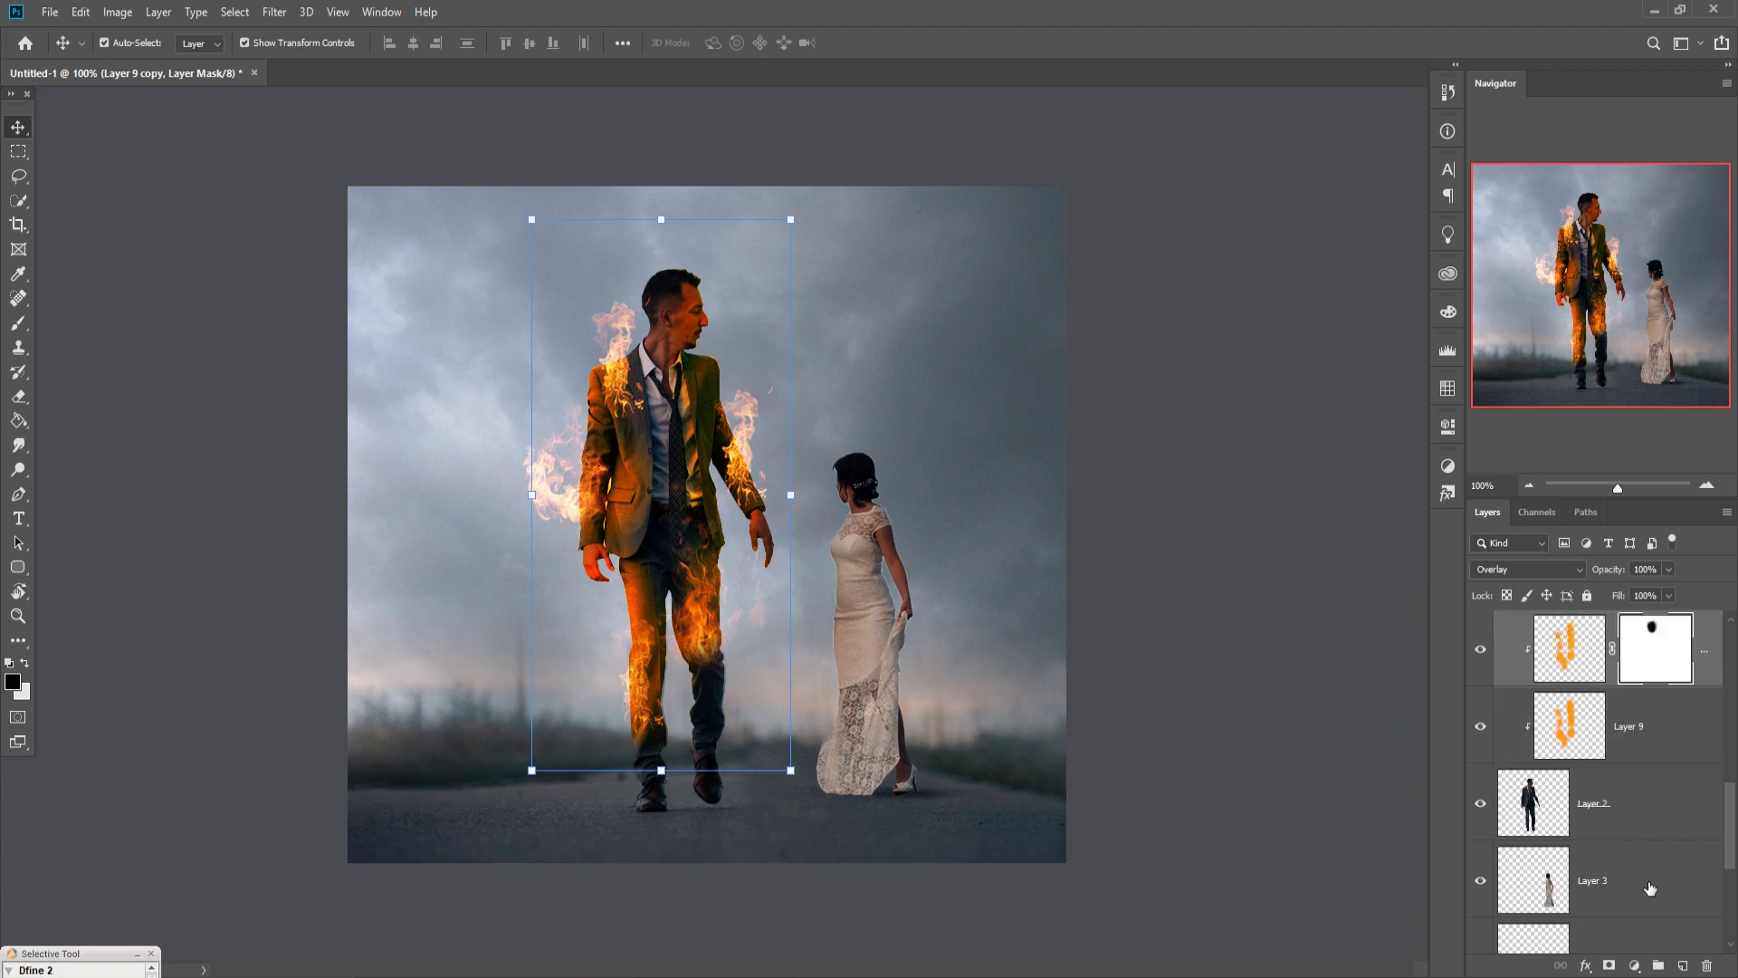
left_click(1657, 887)
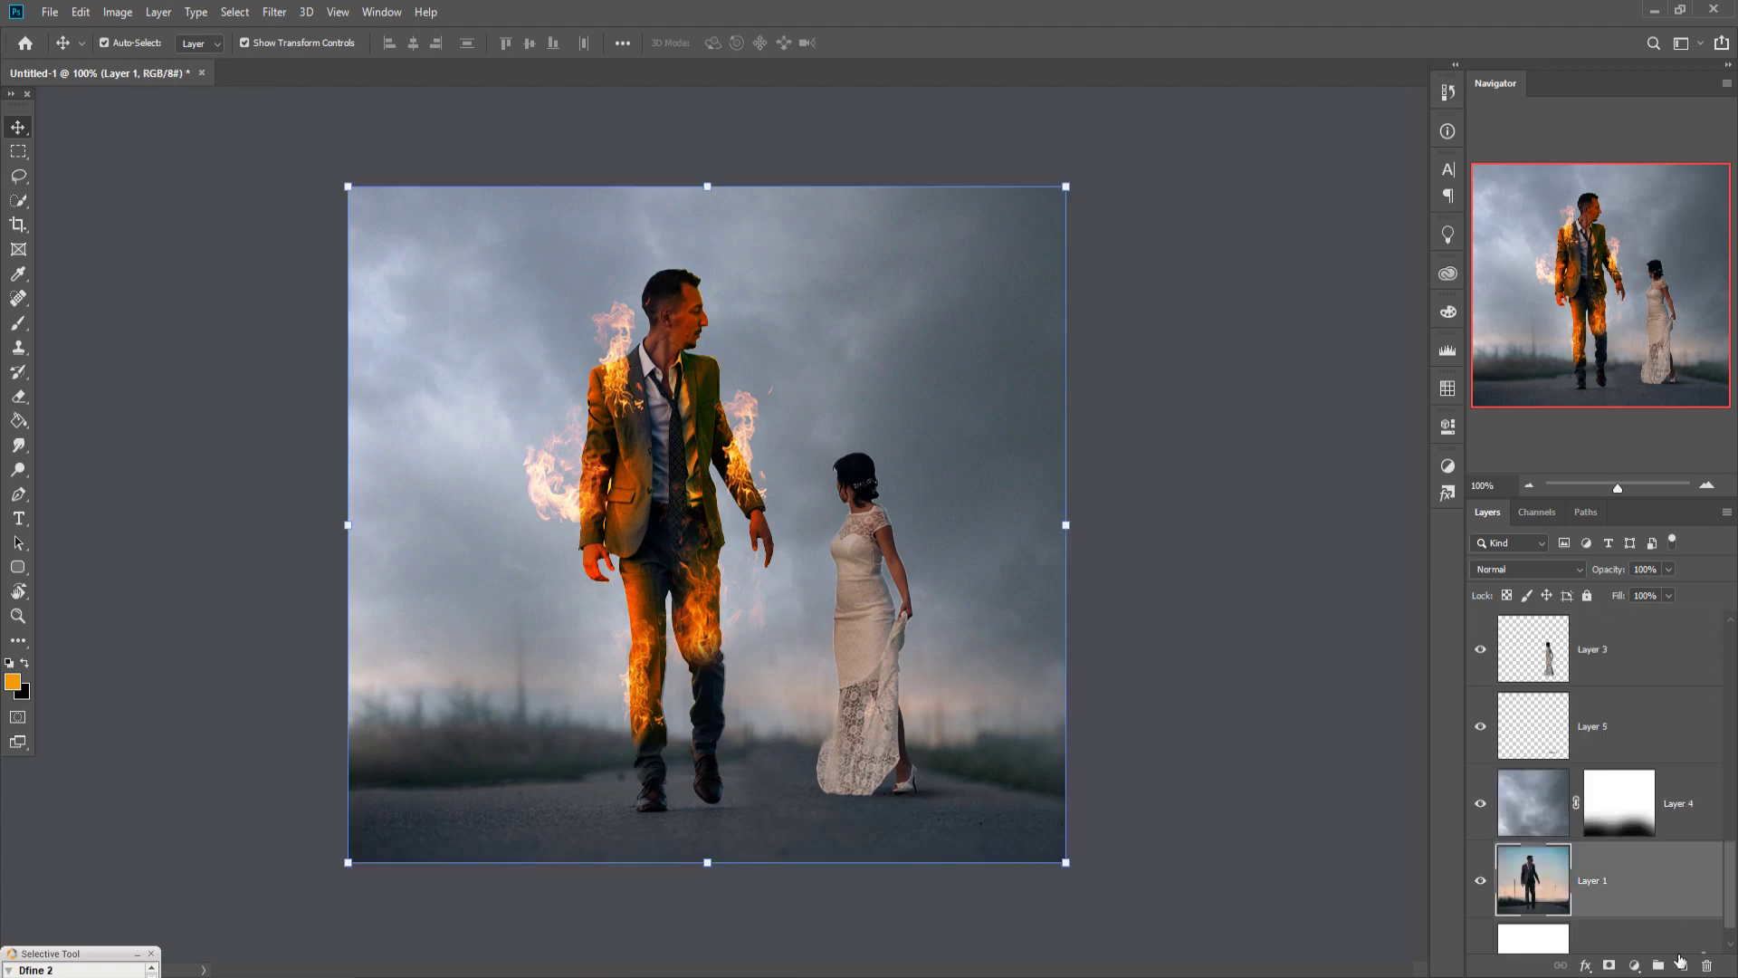
left_click(1680, 962)
left_click(18, 324)
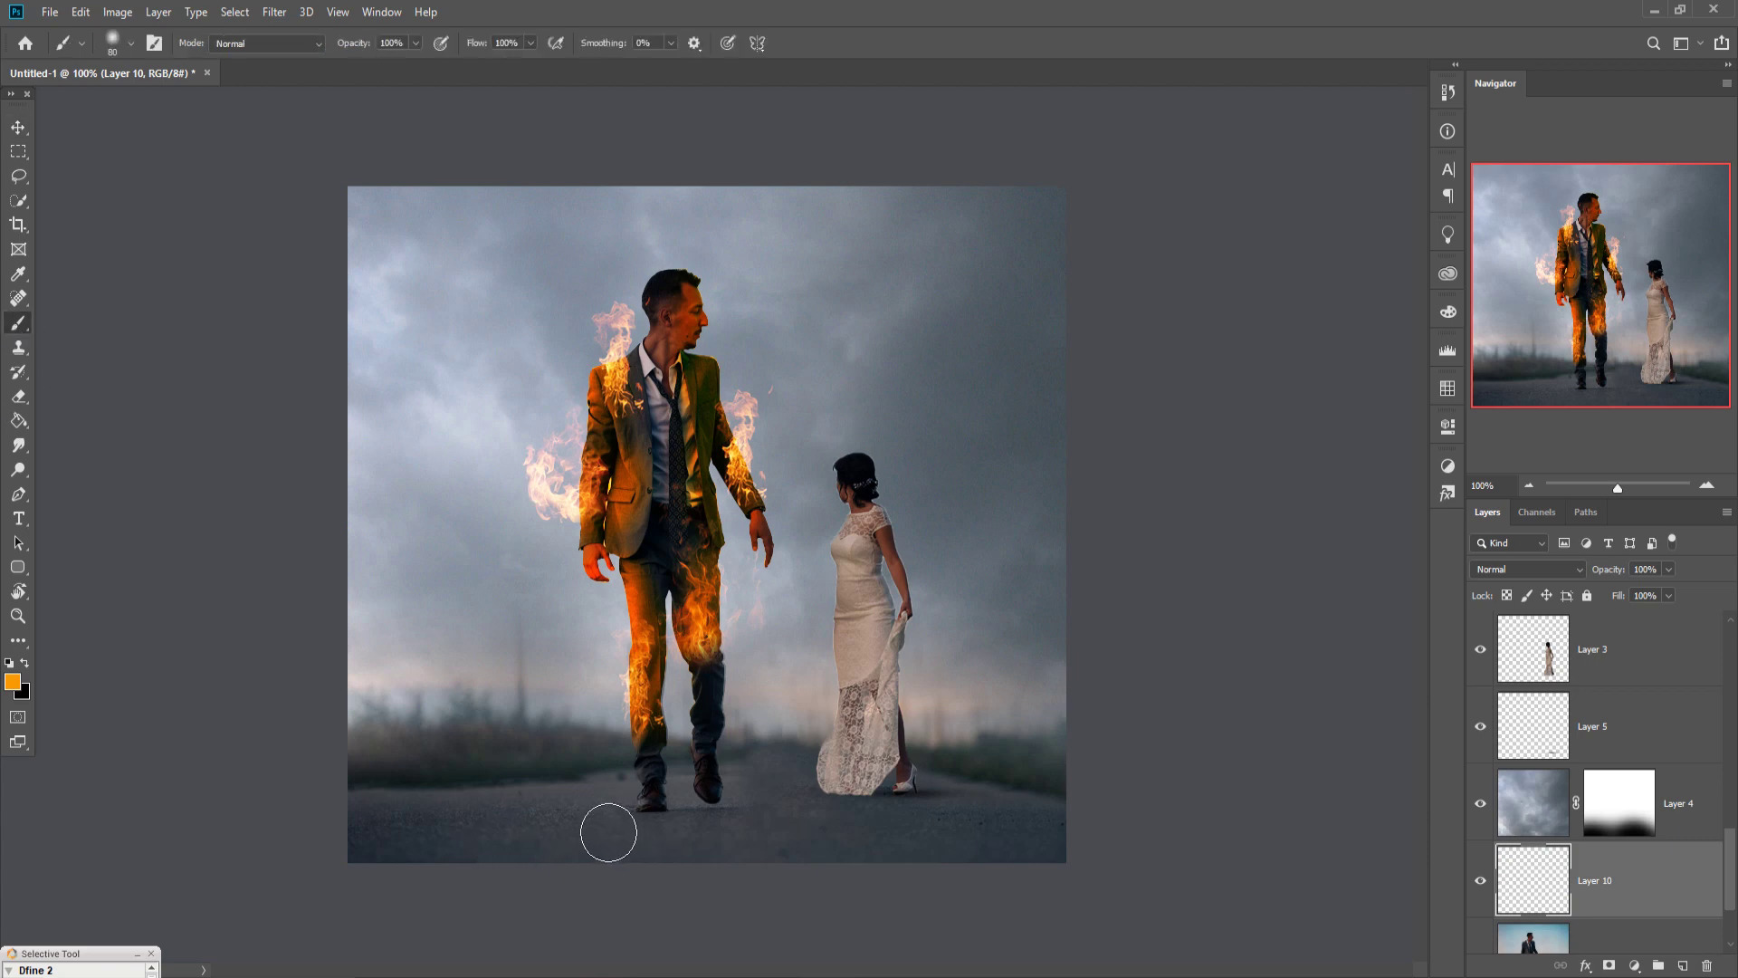
left_click(577, 801)
key("v")
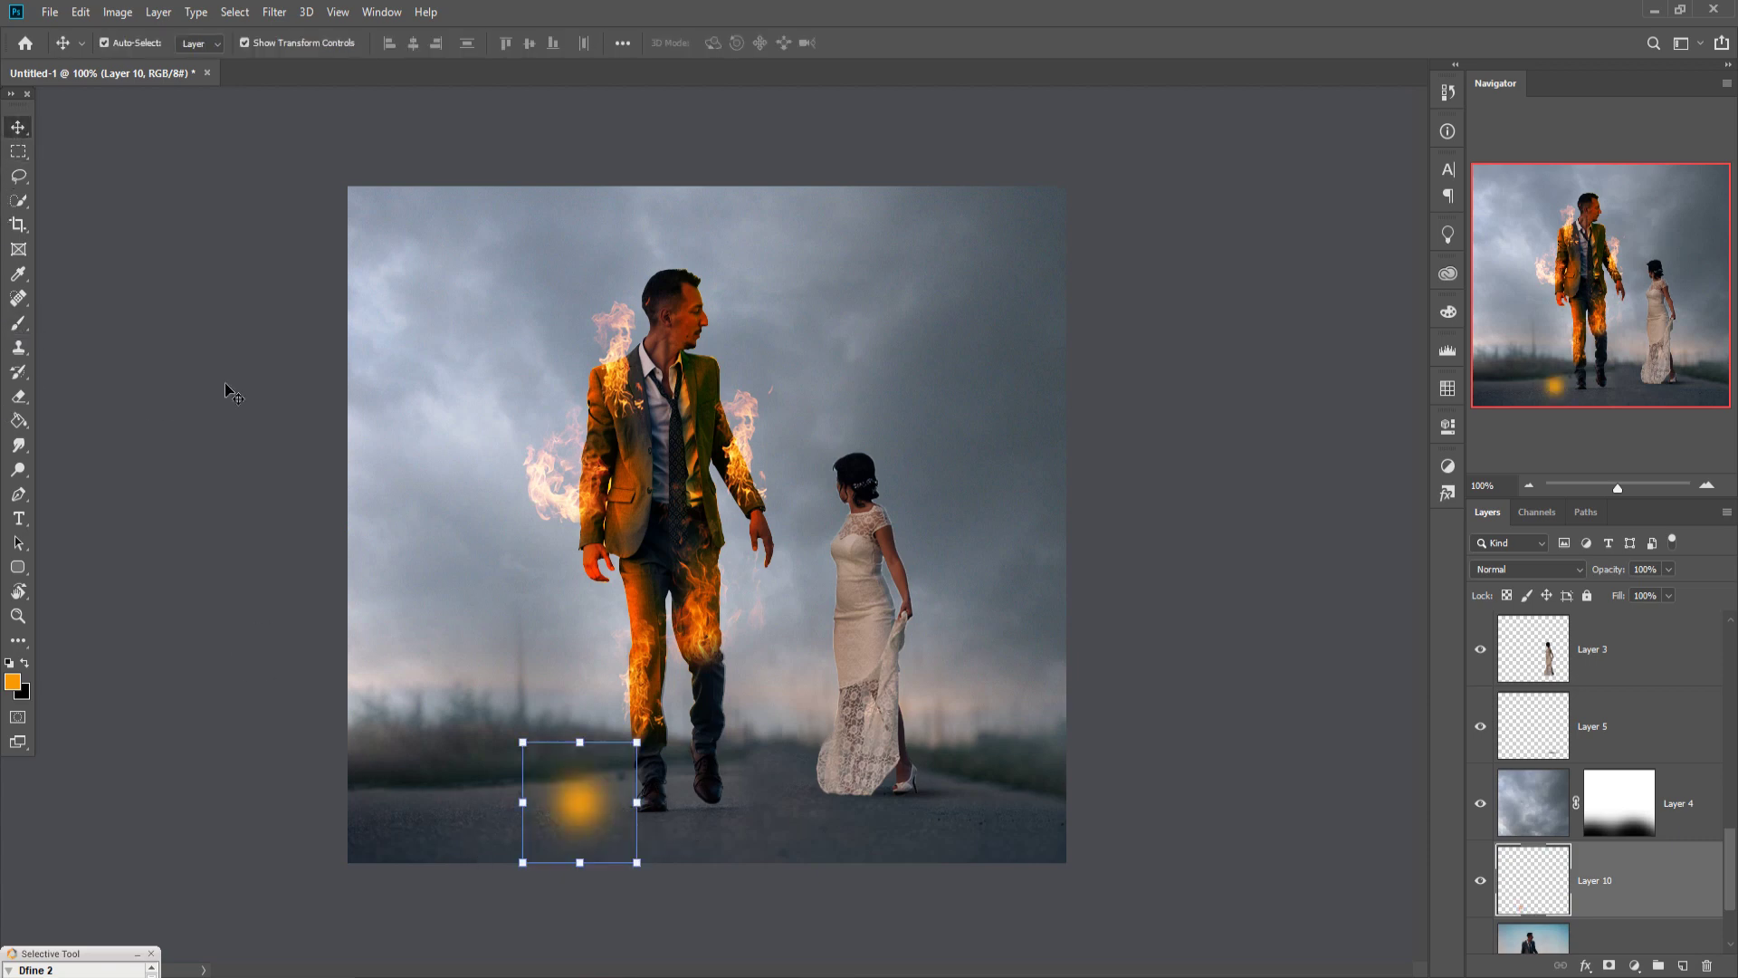
Stretch the orange spot to about 473% width and 76% height, and position it on the road beneath the man's feet
left_click_drag(643, 813, 983, 813)
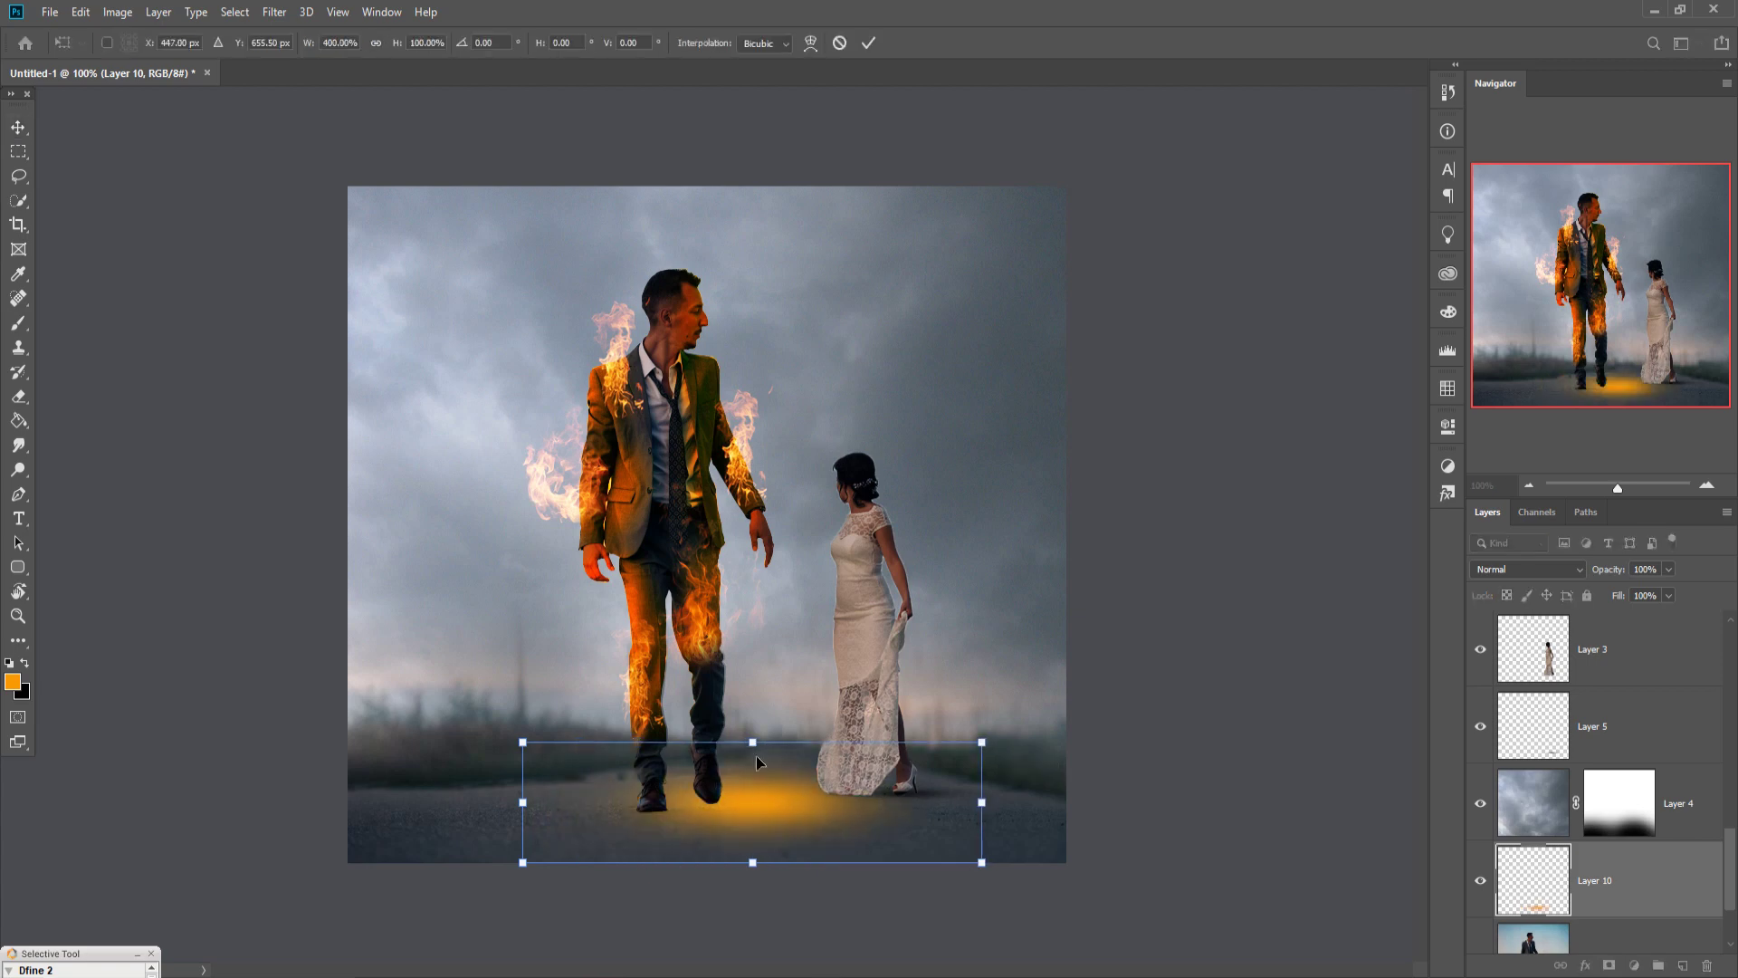
mouse_move(753, 742)
left_mouse_down()
mouse_move(753, 771)
mouse_move(581, 819)
mouse_move(616, 819)
left_mouse_up()
left_click_drag(865, 828, 944, 826)
left_click_drag(788, 818, 736, 817)
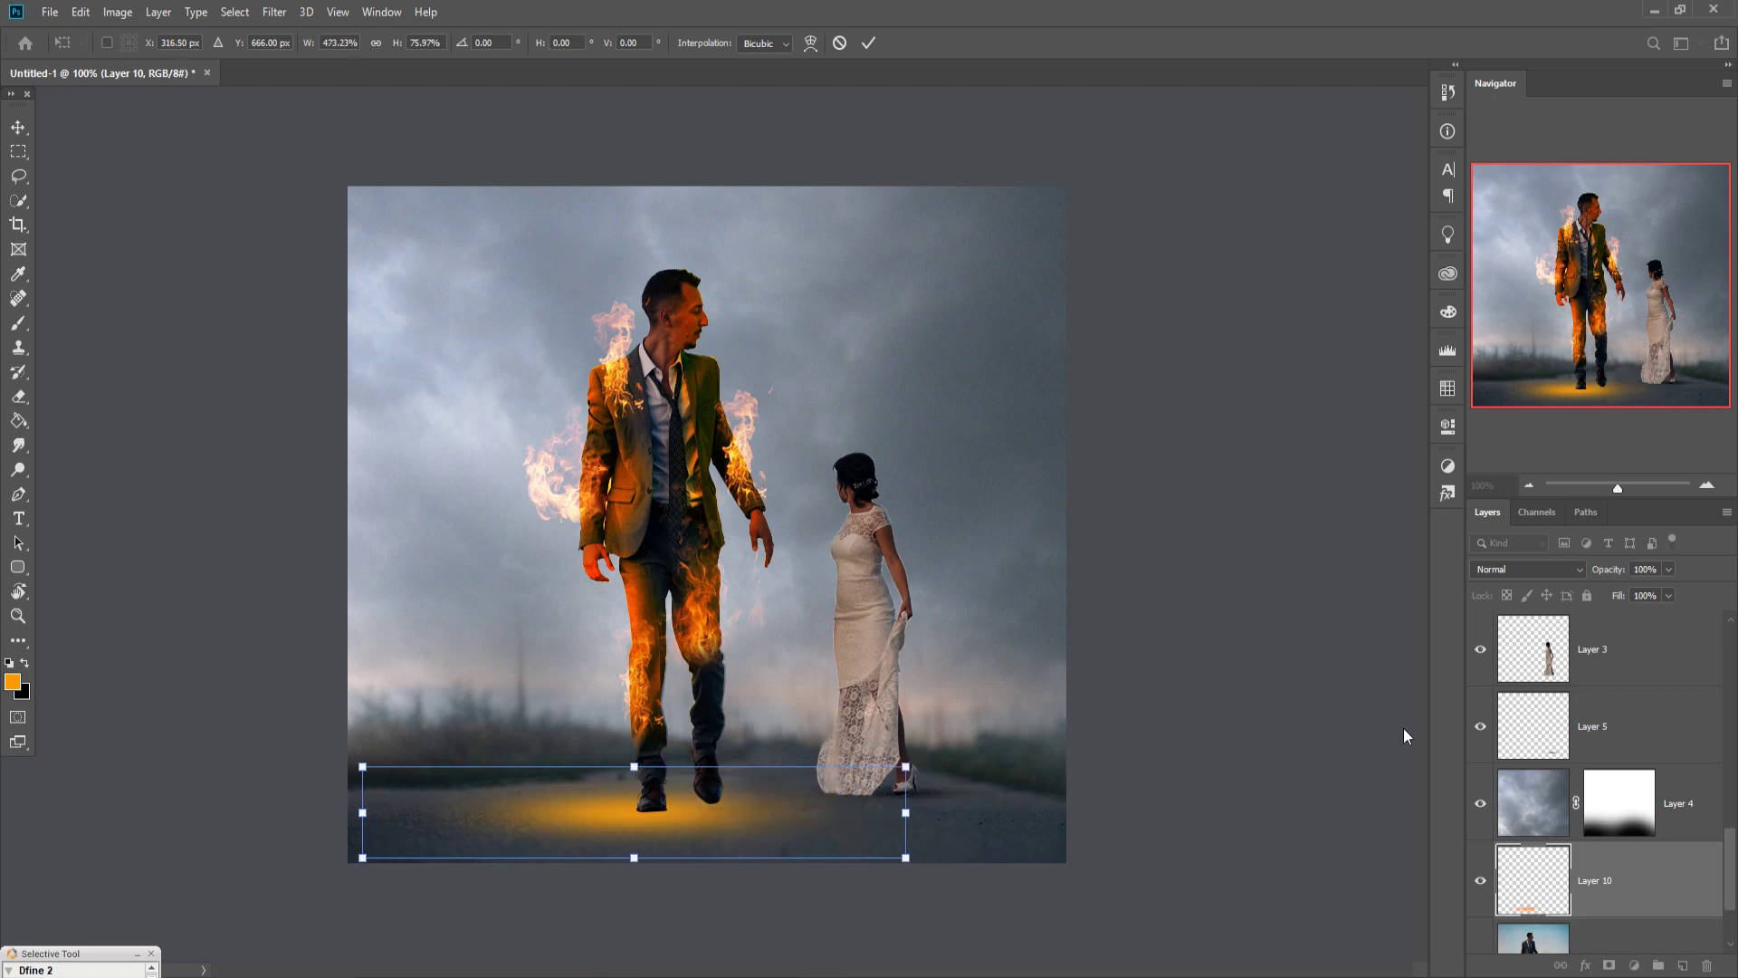
Set Layer 10's blend mode to Overlay and widen the road glow on both sides, extending it past the canvas edge beside the man
left_click(1537, 574)
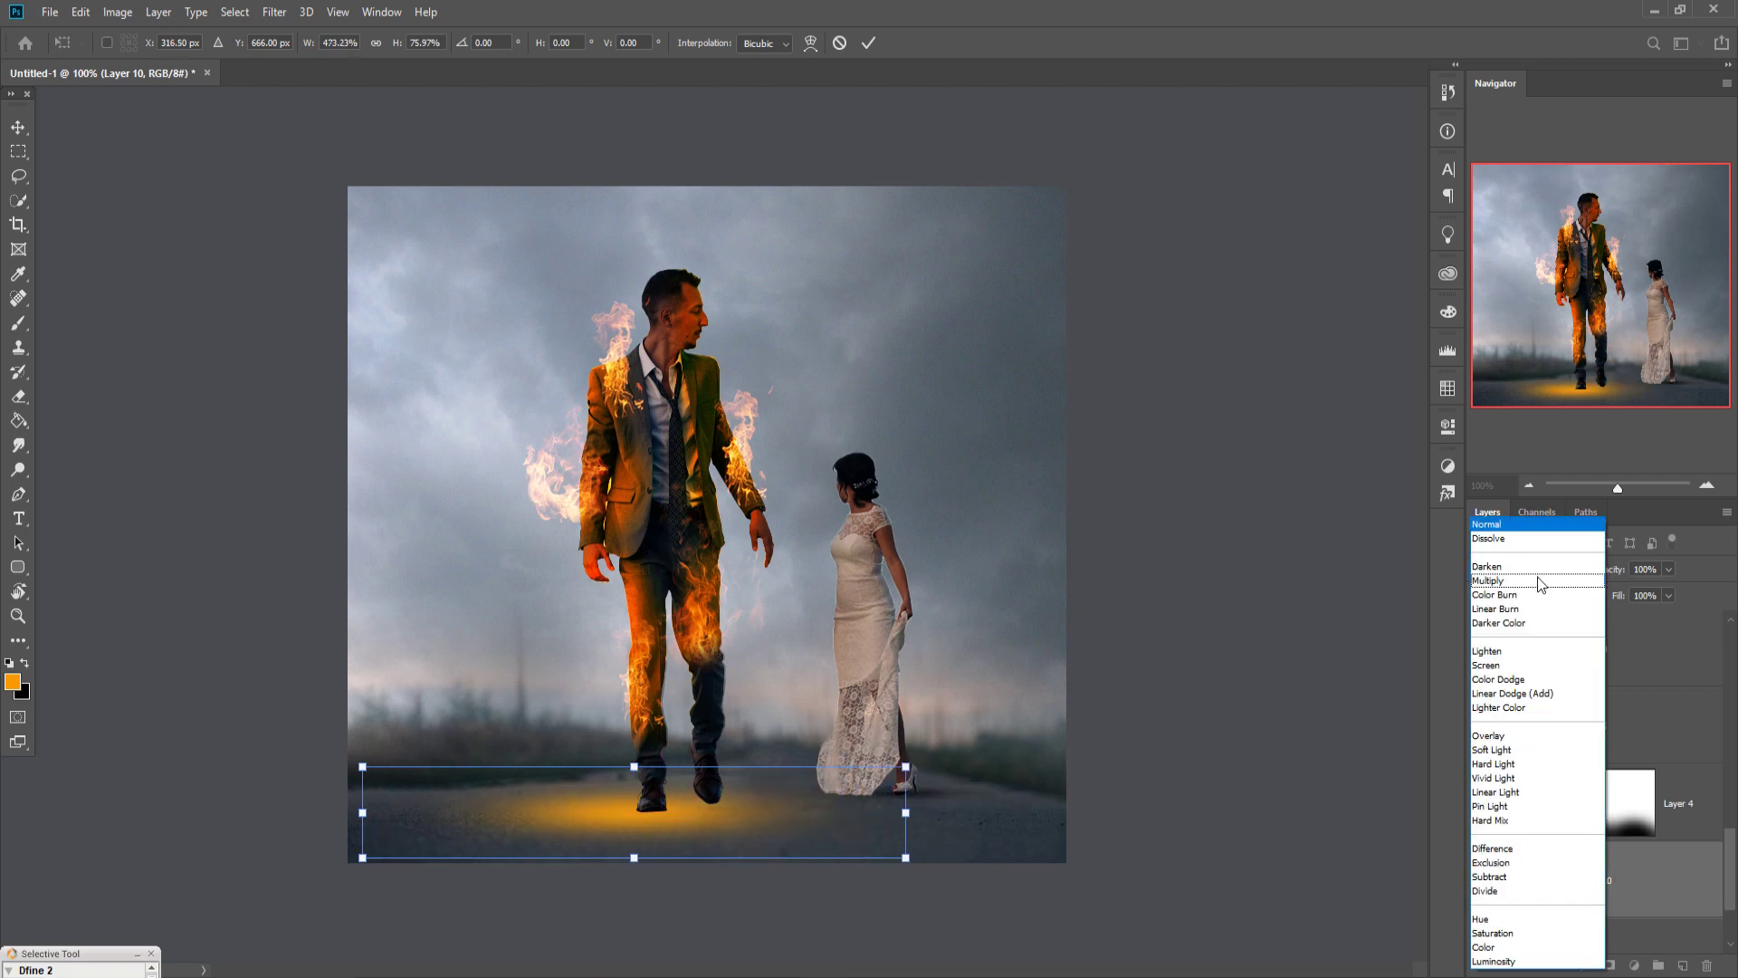
left_click(1531, 742)
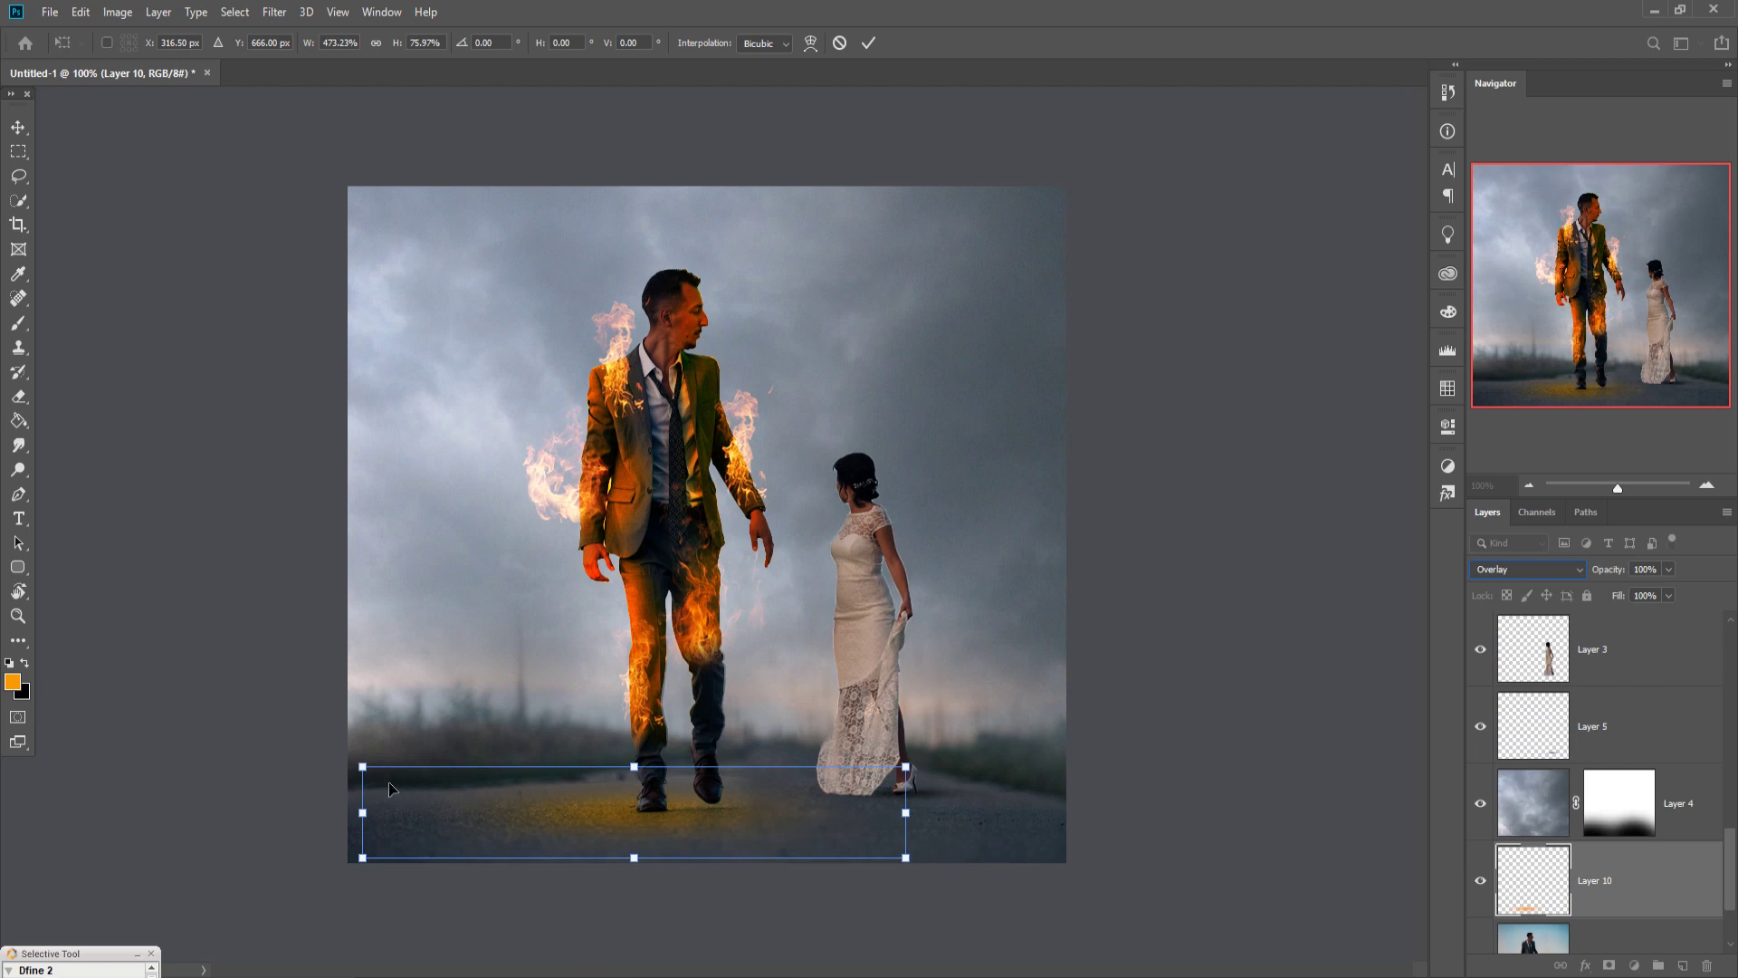
left_click_drag(366, 831, 263, 831)
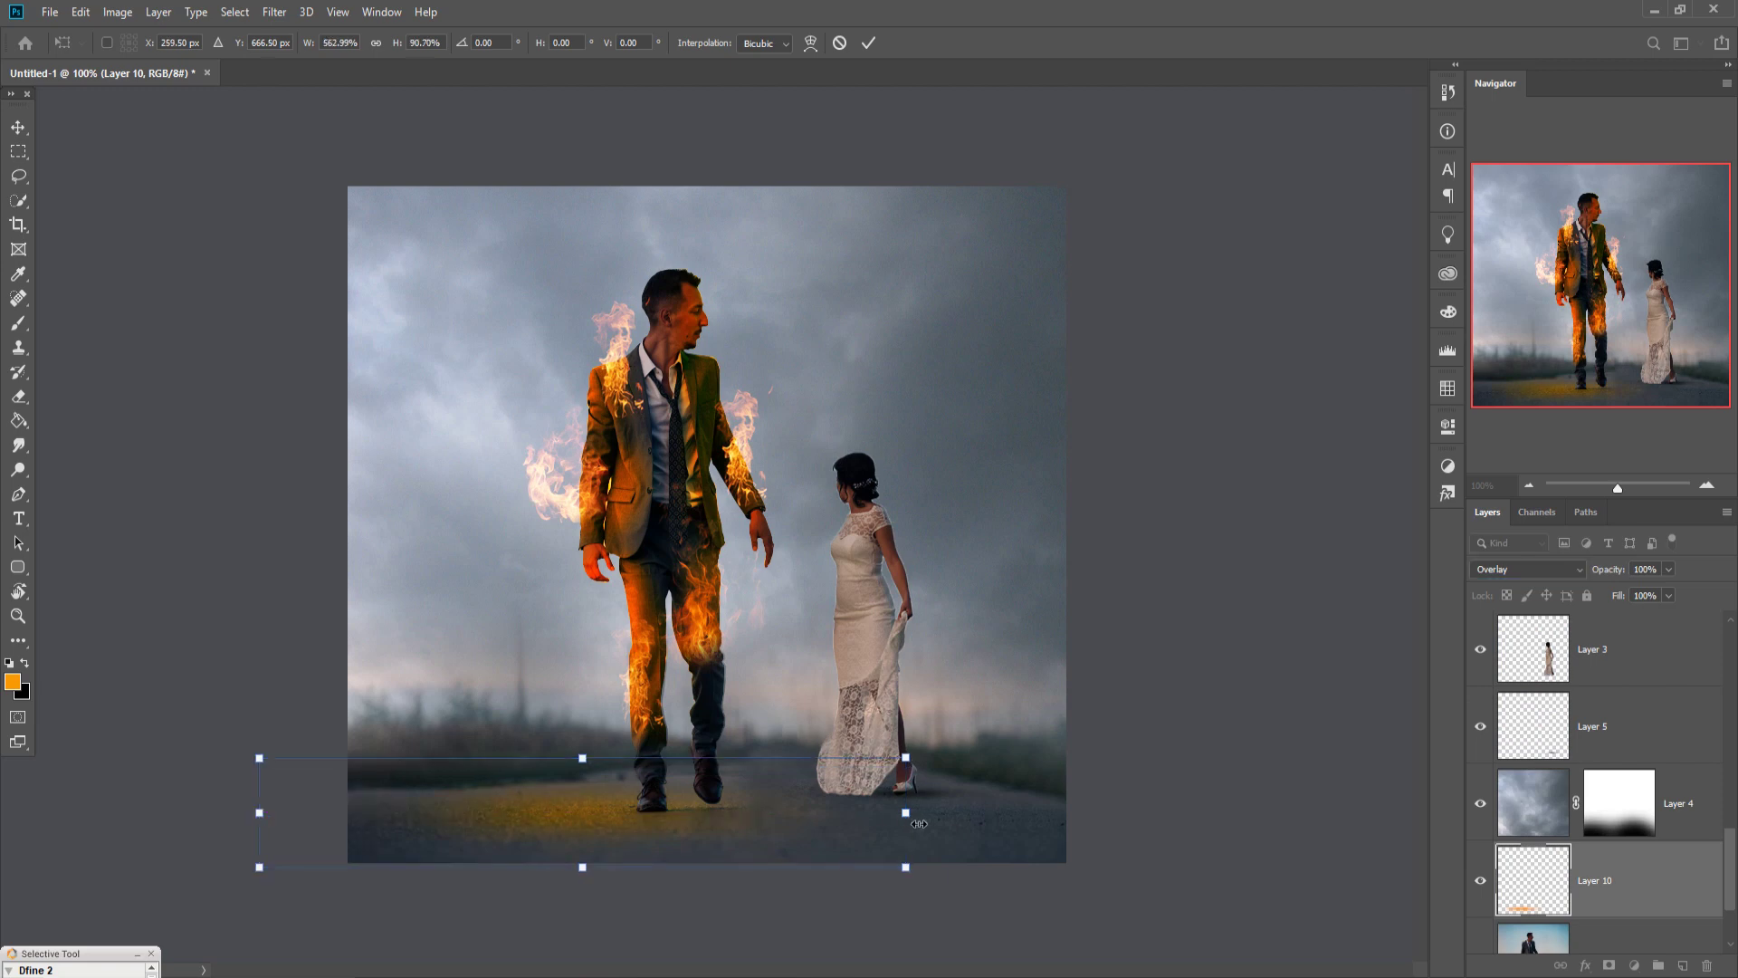
left_click_drag(919, 824, 982, 829)
key("Return")
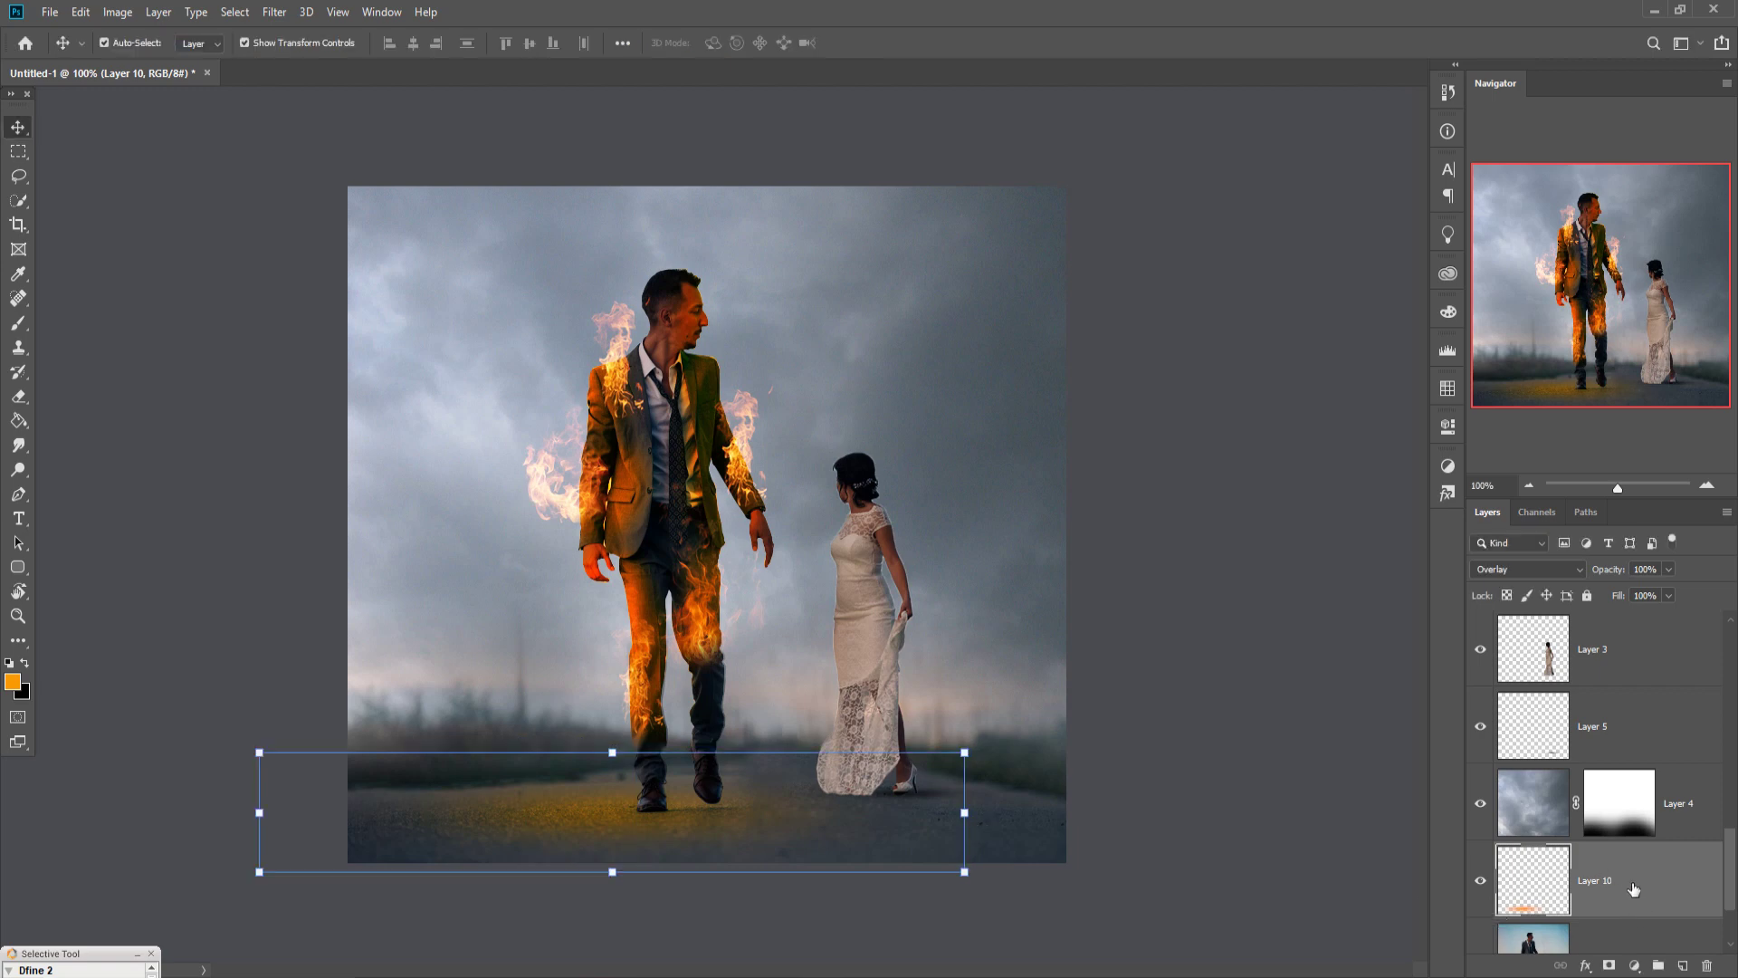
Duplicate the road glow layer, Layer 10, and scale the copy to 102.56%
right_click(1654, 891)
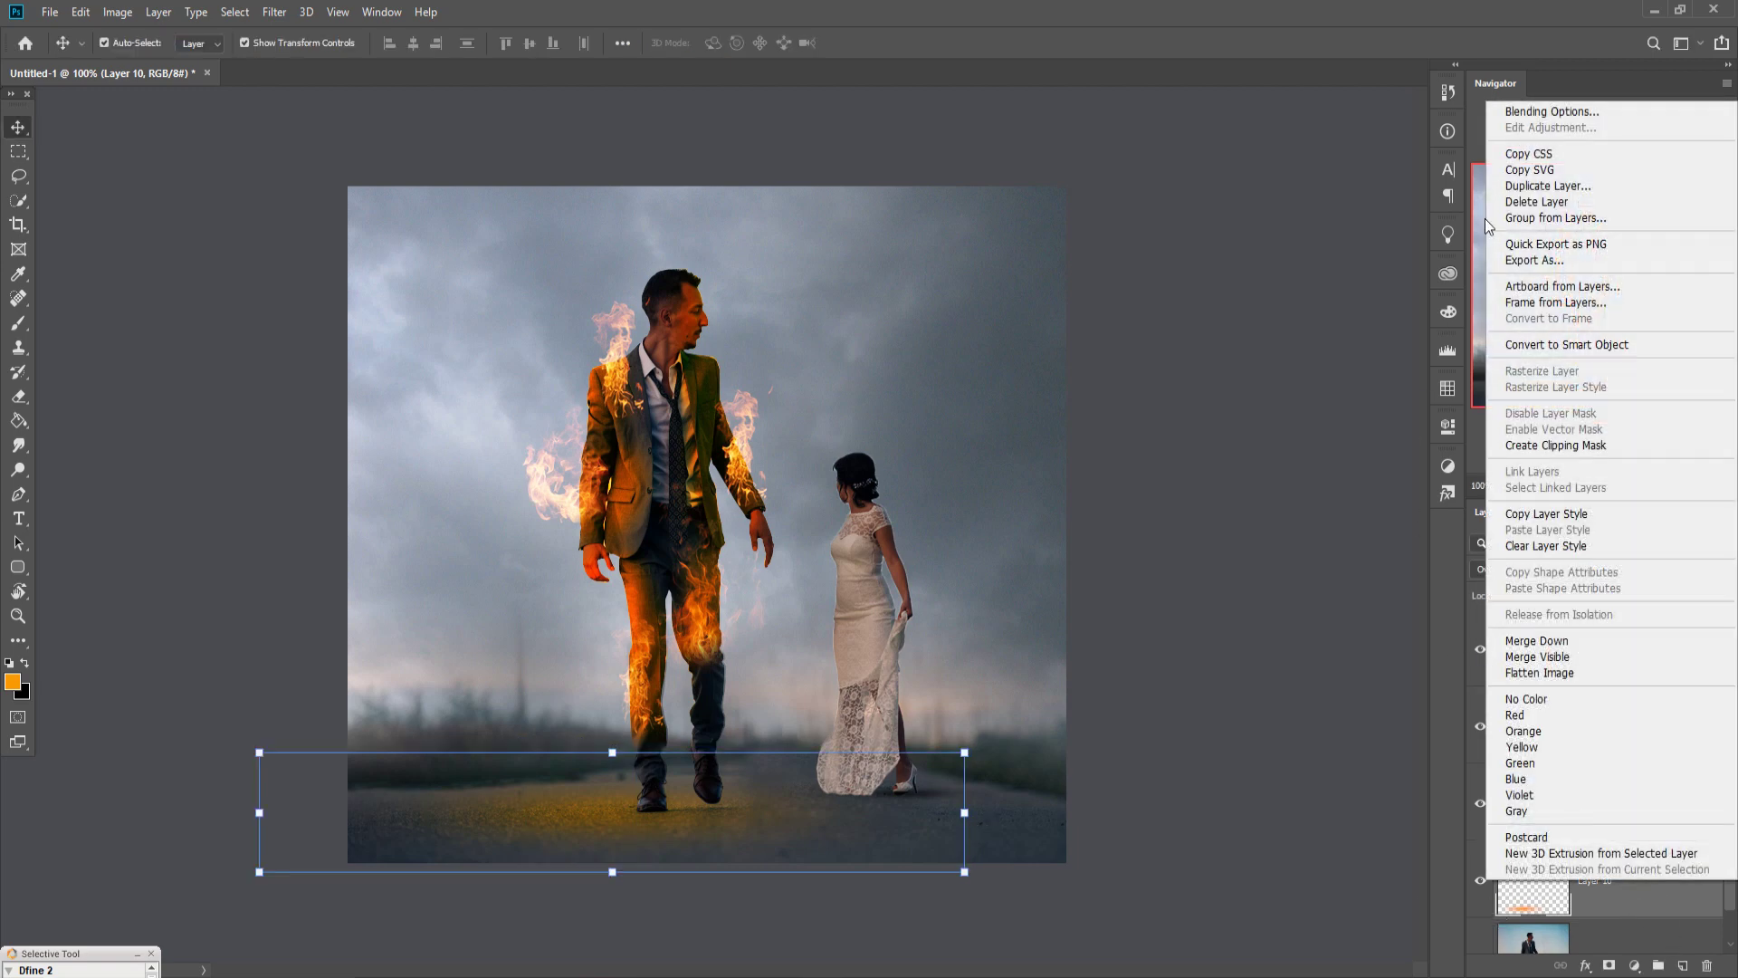
left_click(1538, 185)
left_click(1035, 284)
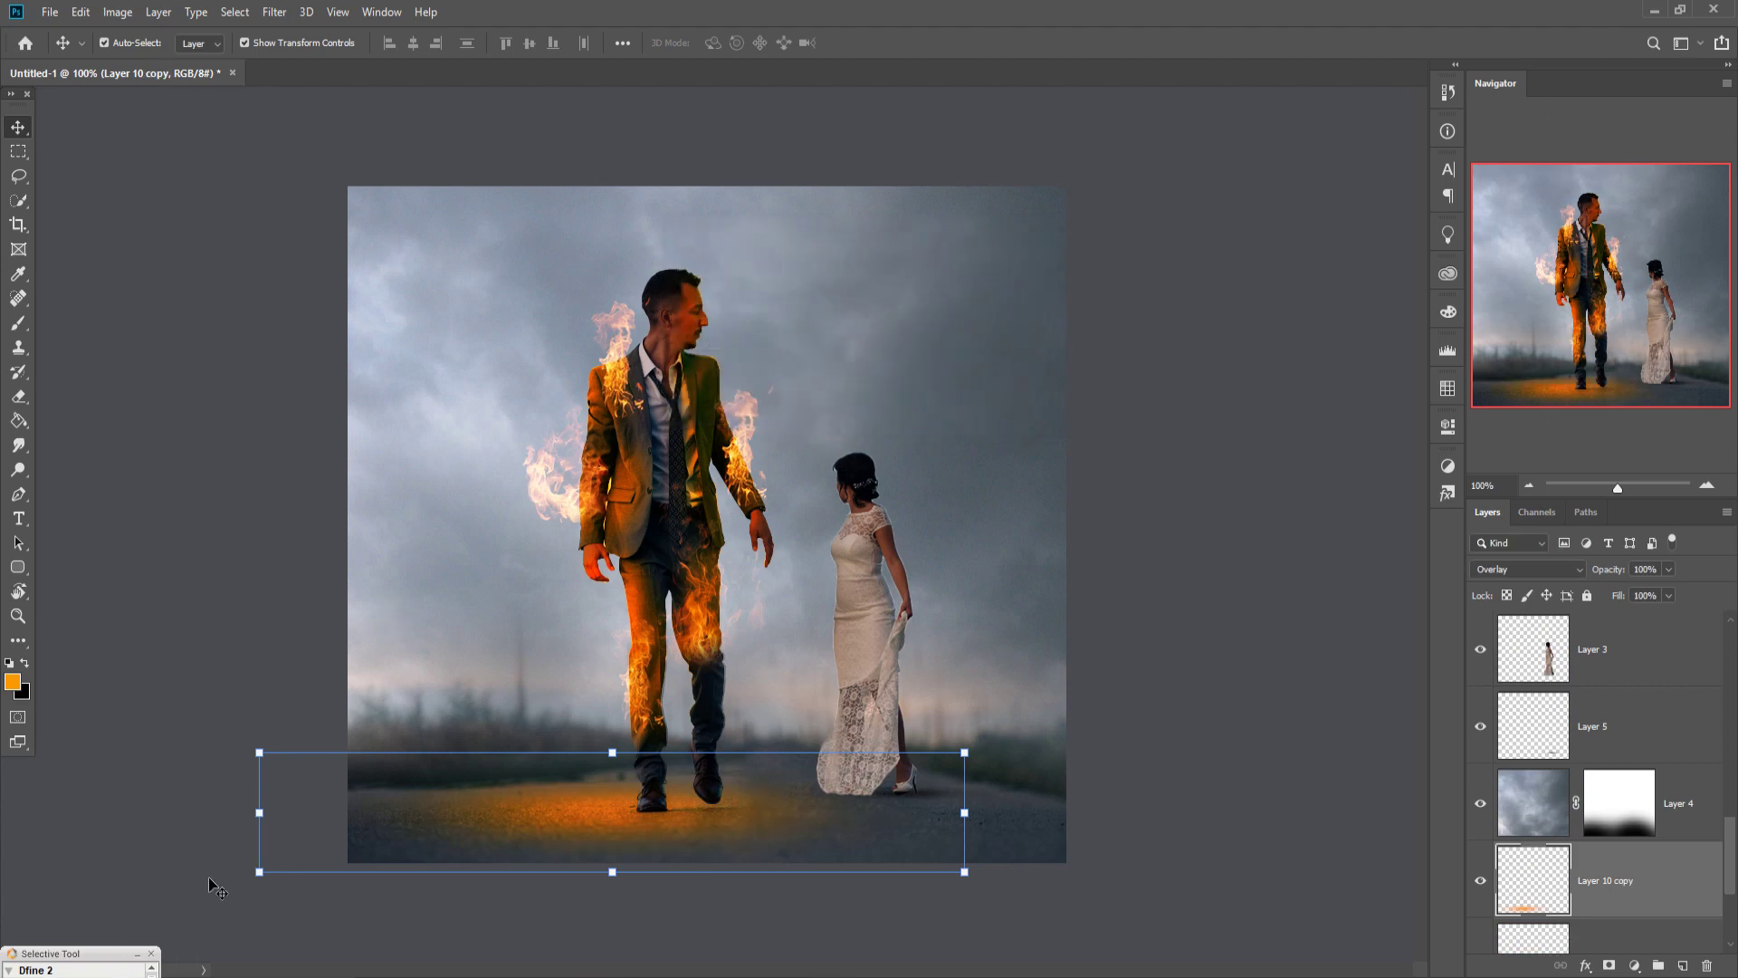
left_click_drag(269, 827, 249, 826)
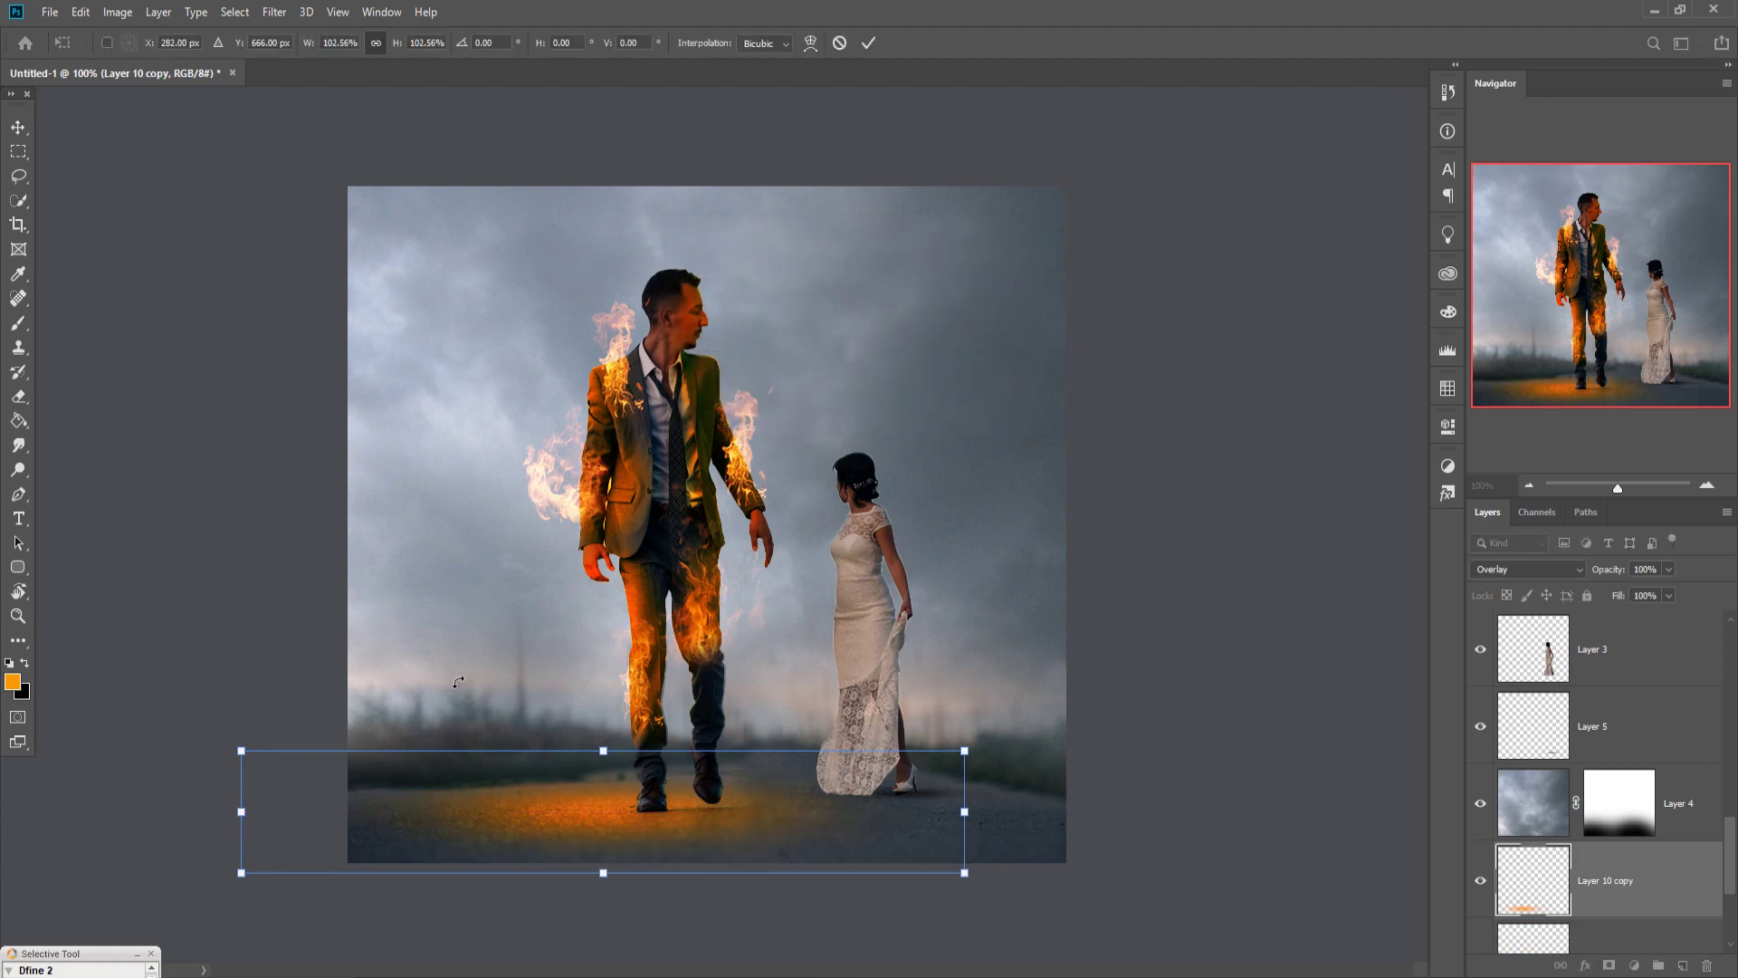
left_click(867, 43)
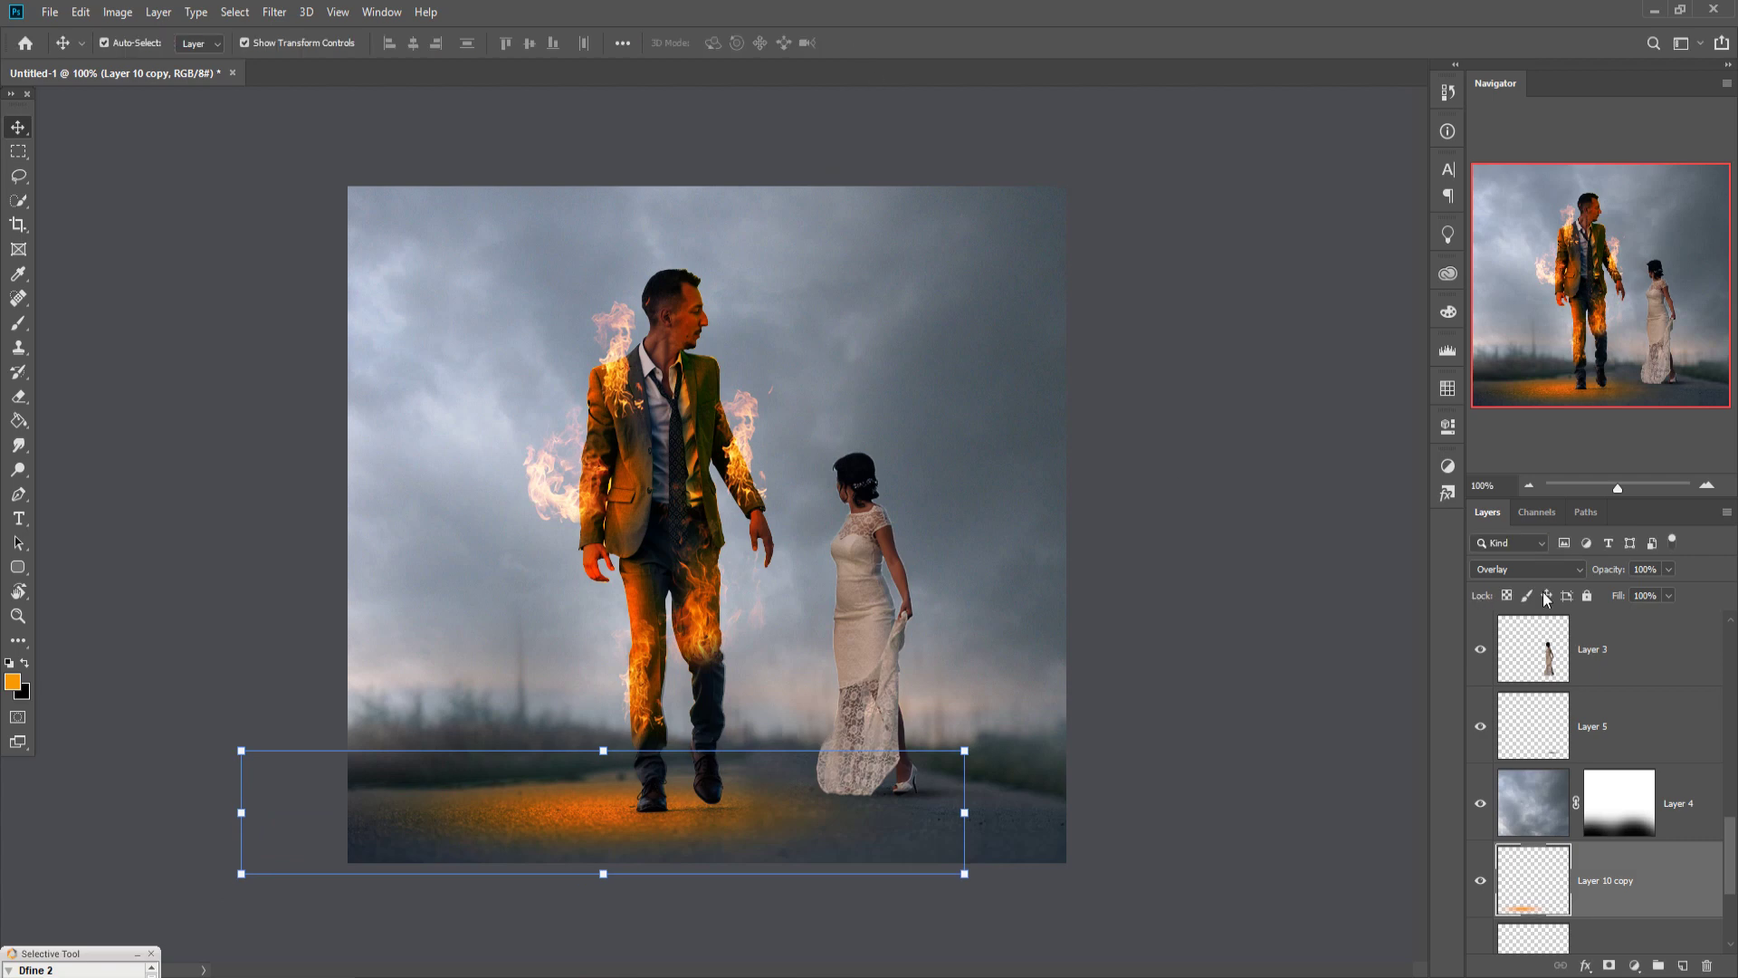
scroll(1662, 682, "down", 3)
scroll(1662, 681, "up", 3)
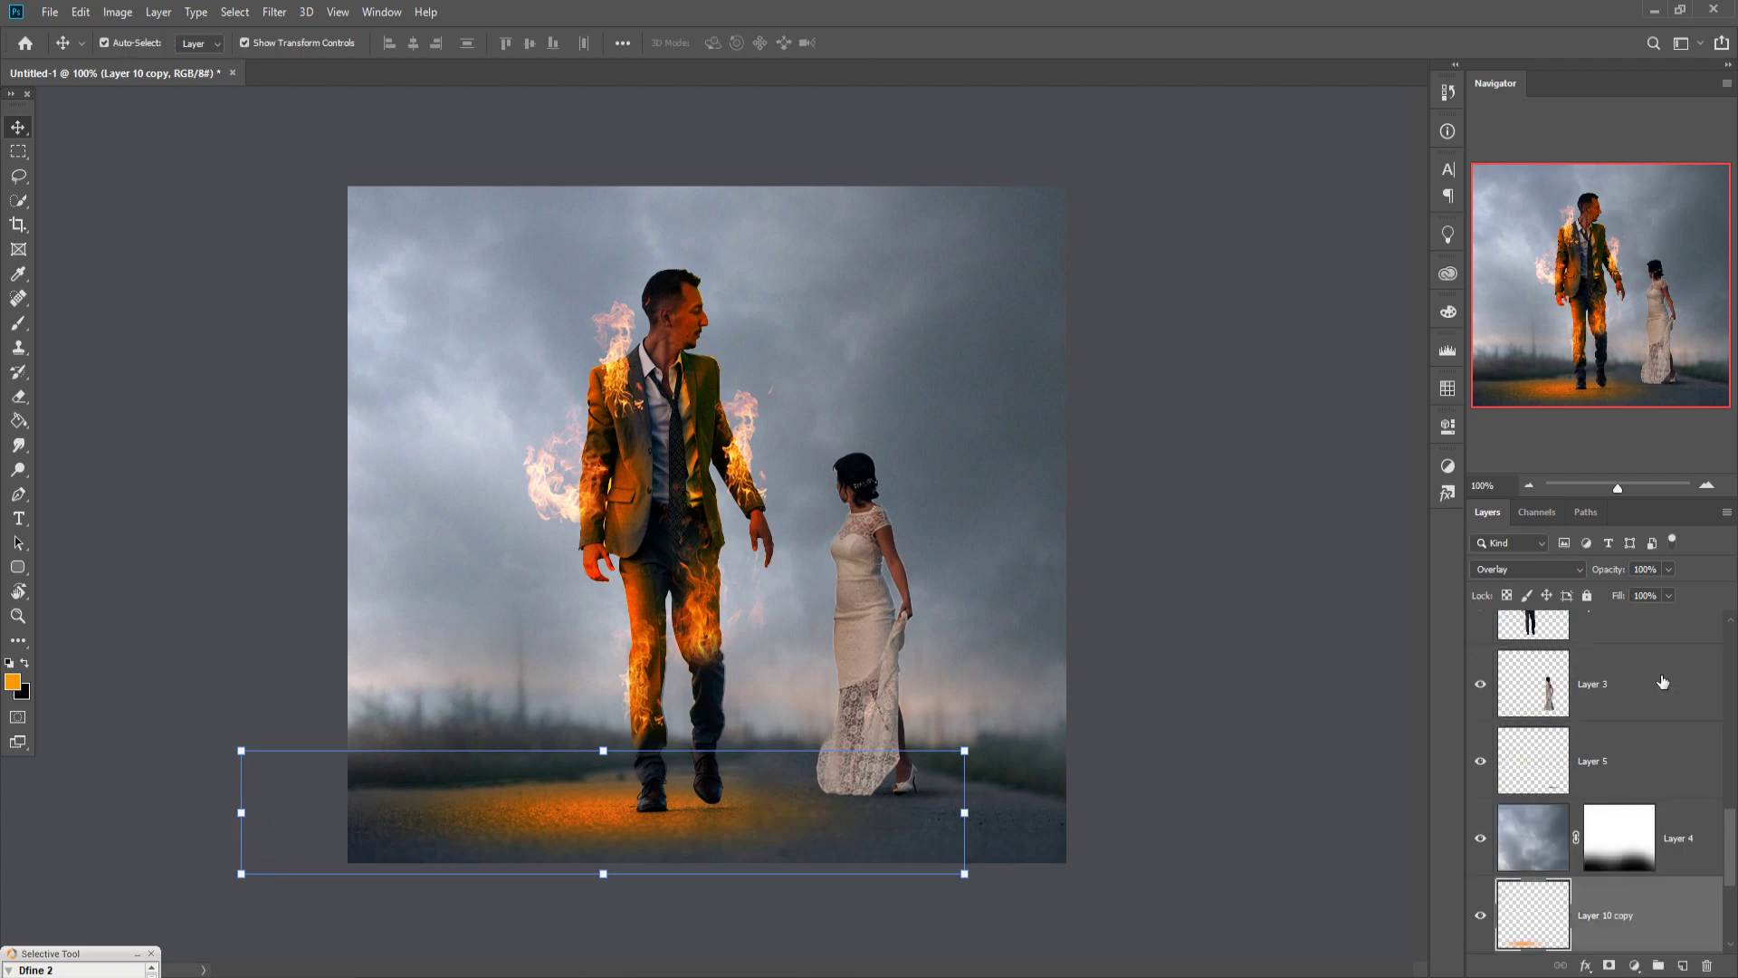
scroll(1661, 681, "down", 2)
left_click(1707, 682)
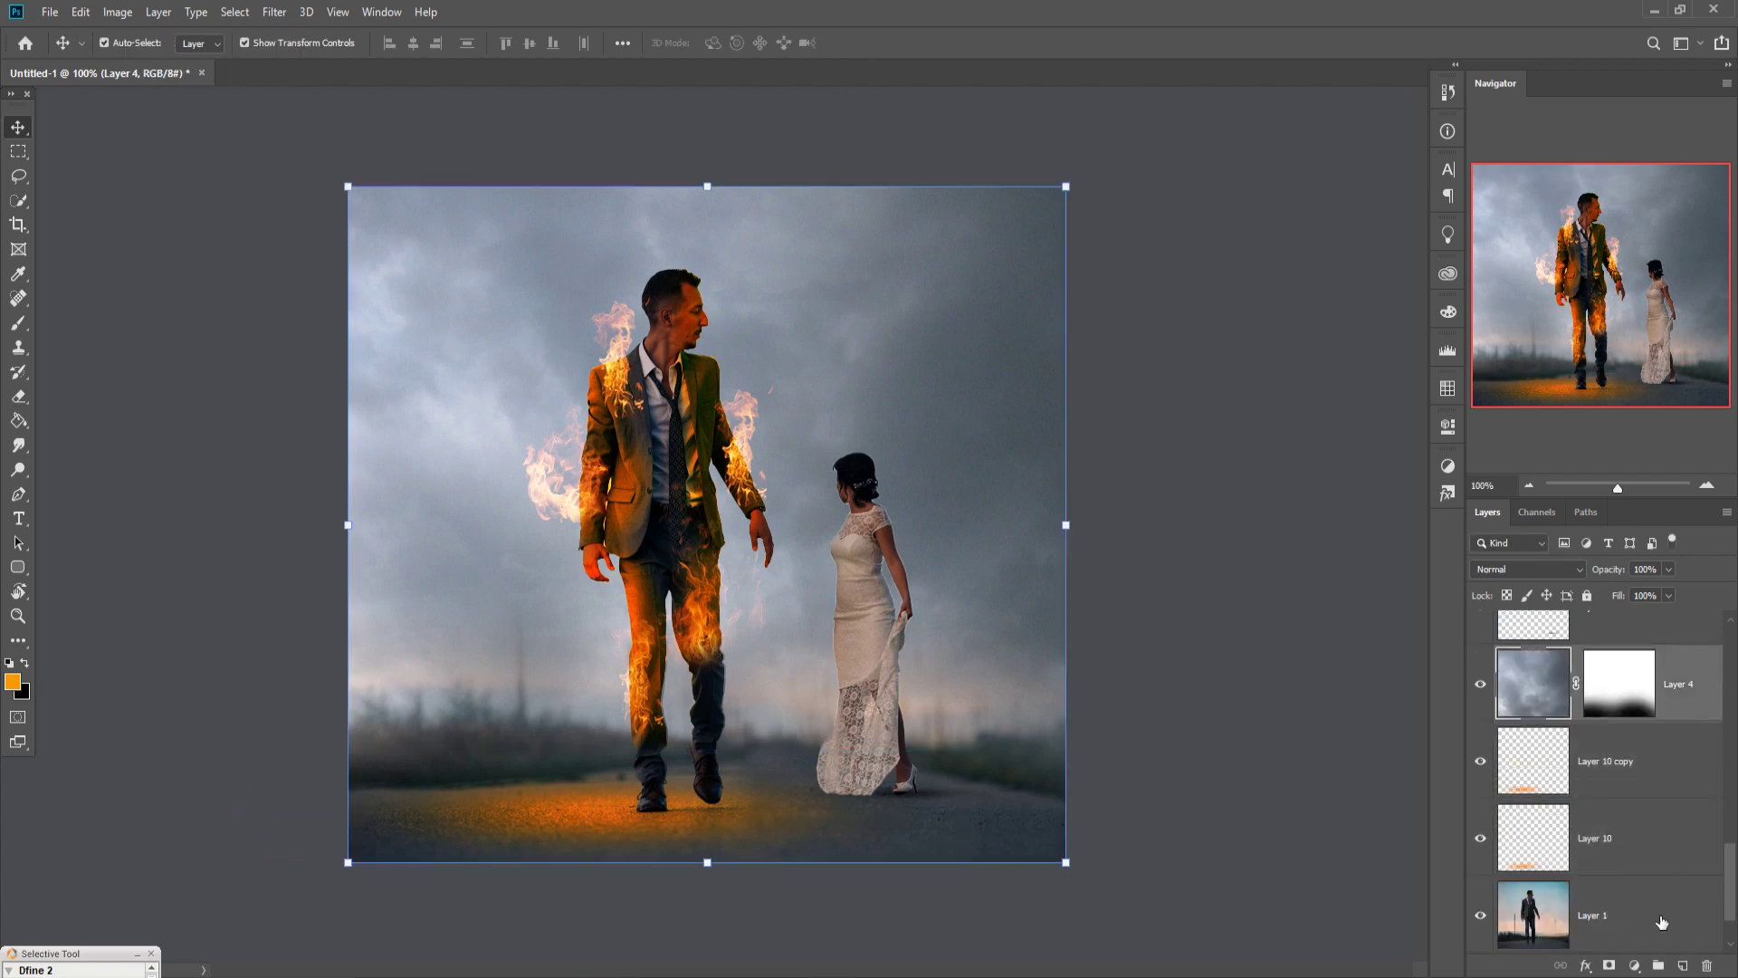
left_click(1635, 965)
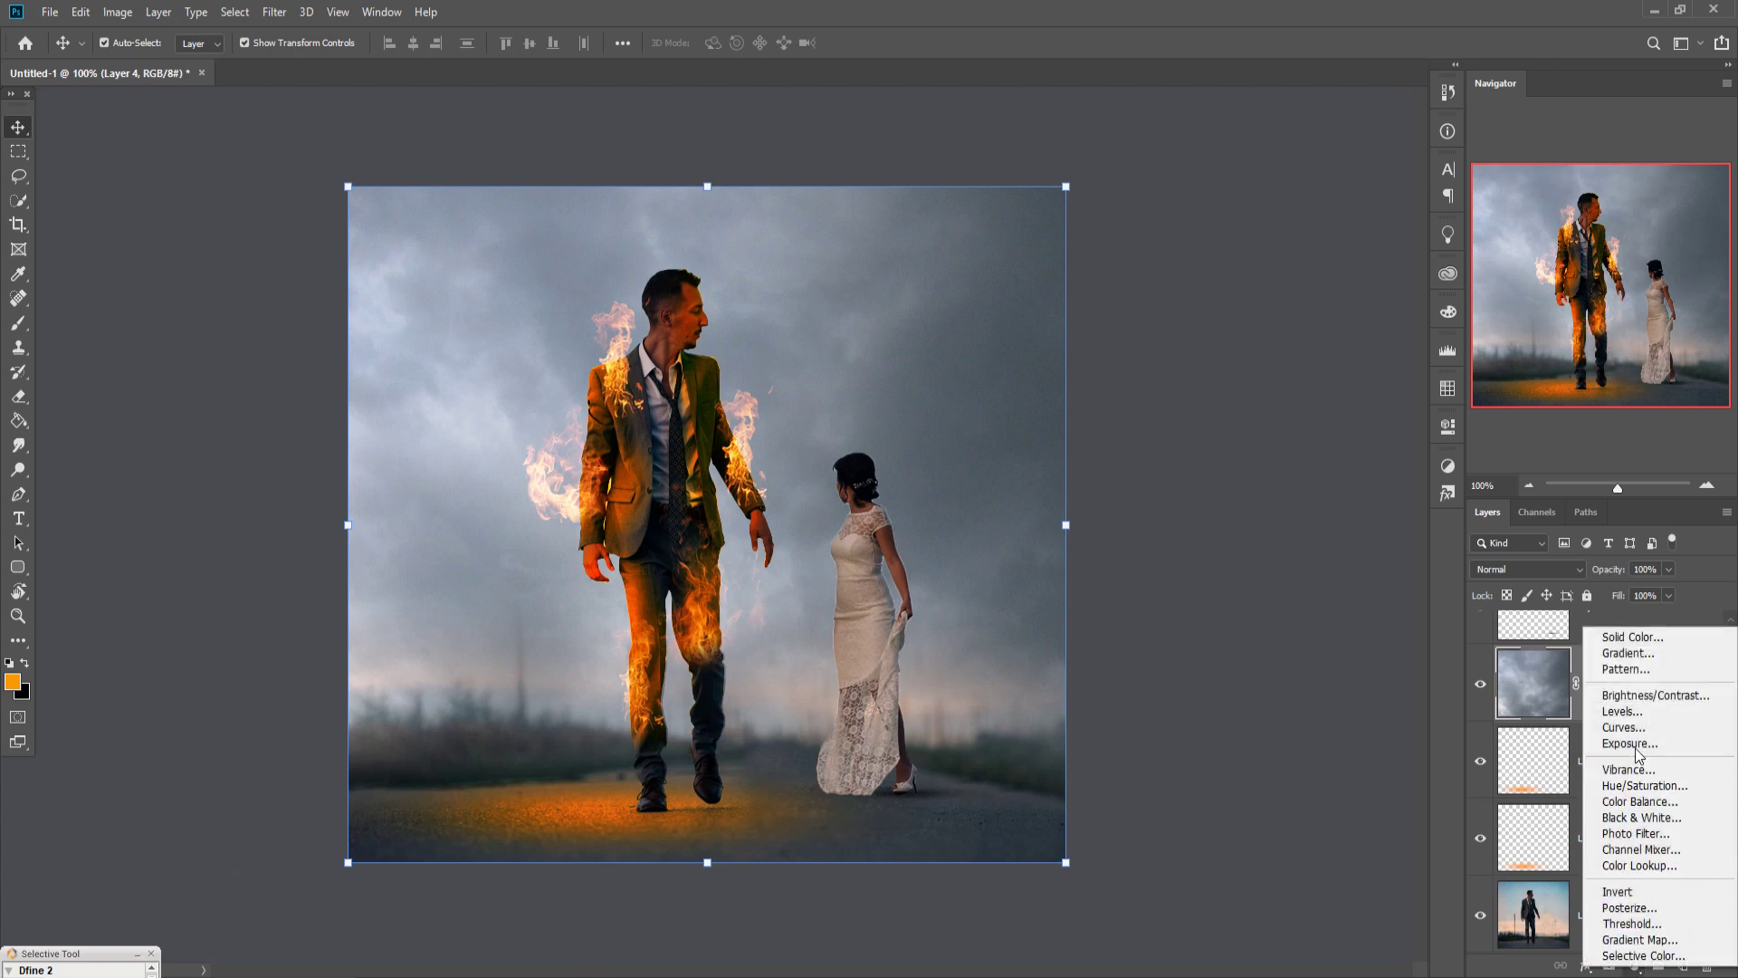
left_click(1427, 702)
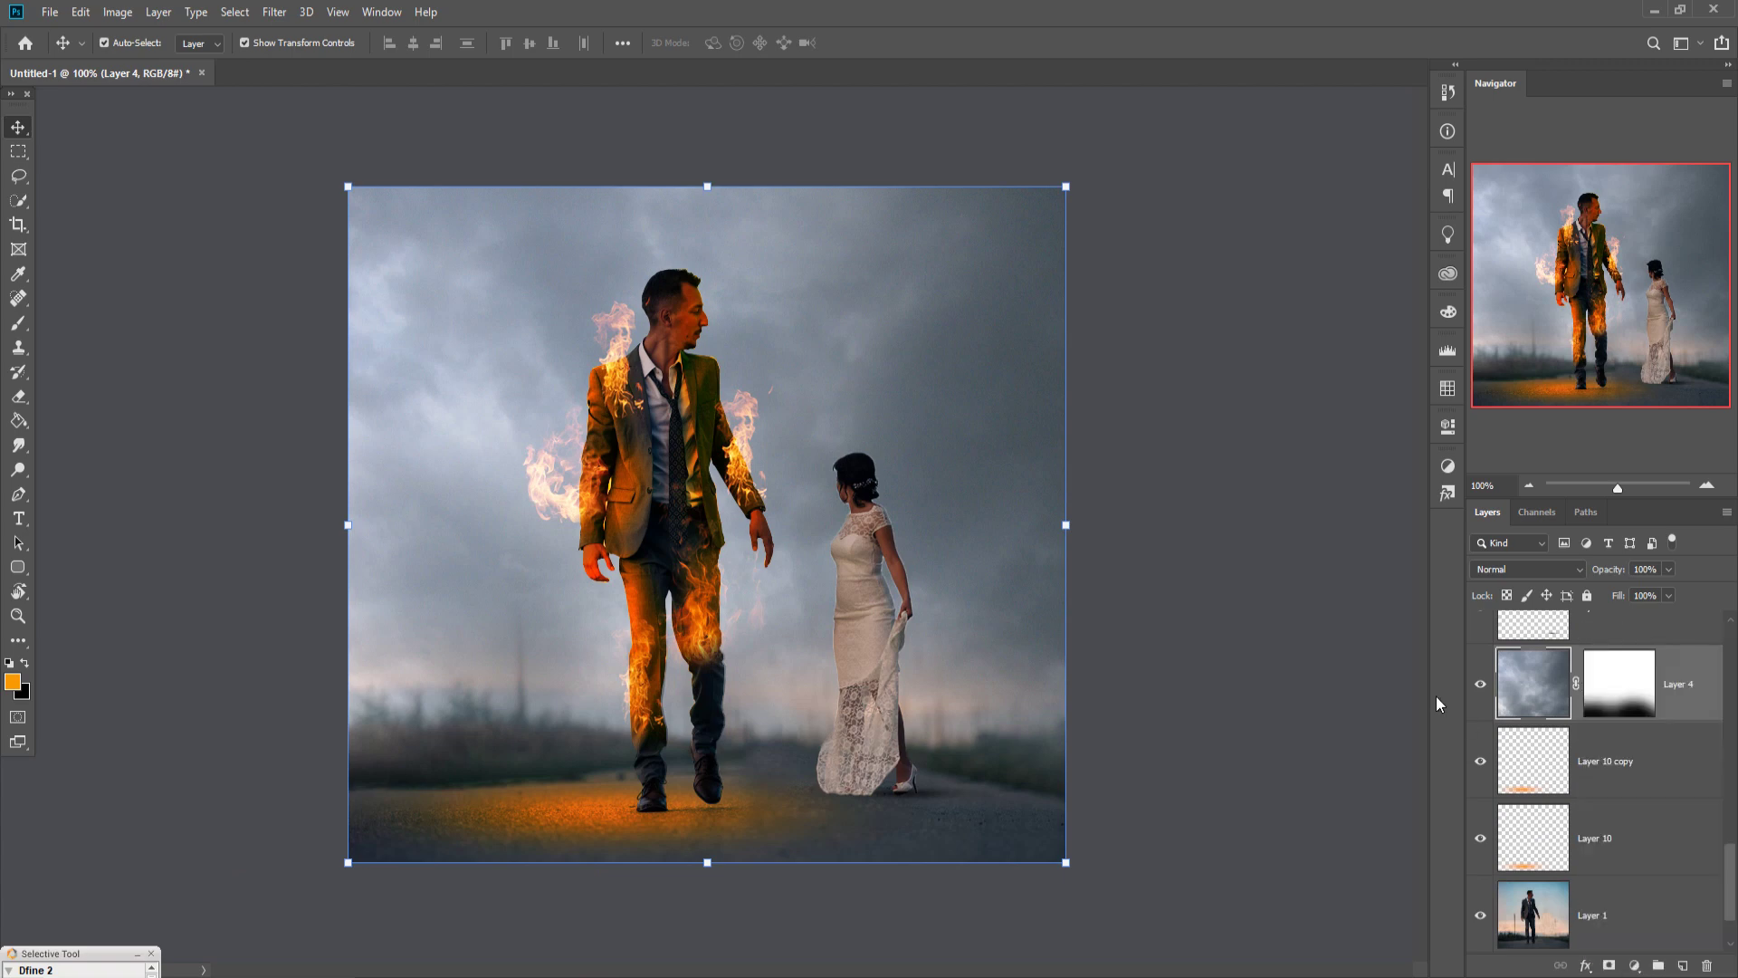
Add a Curves adjustment layer above the bride's layer, Layer 3, and pull the RGB curve's midtones and highlights down to darken the scene
scroll(1632, 720, "up", 3)
left_click(1645, 691)
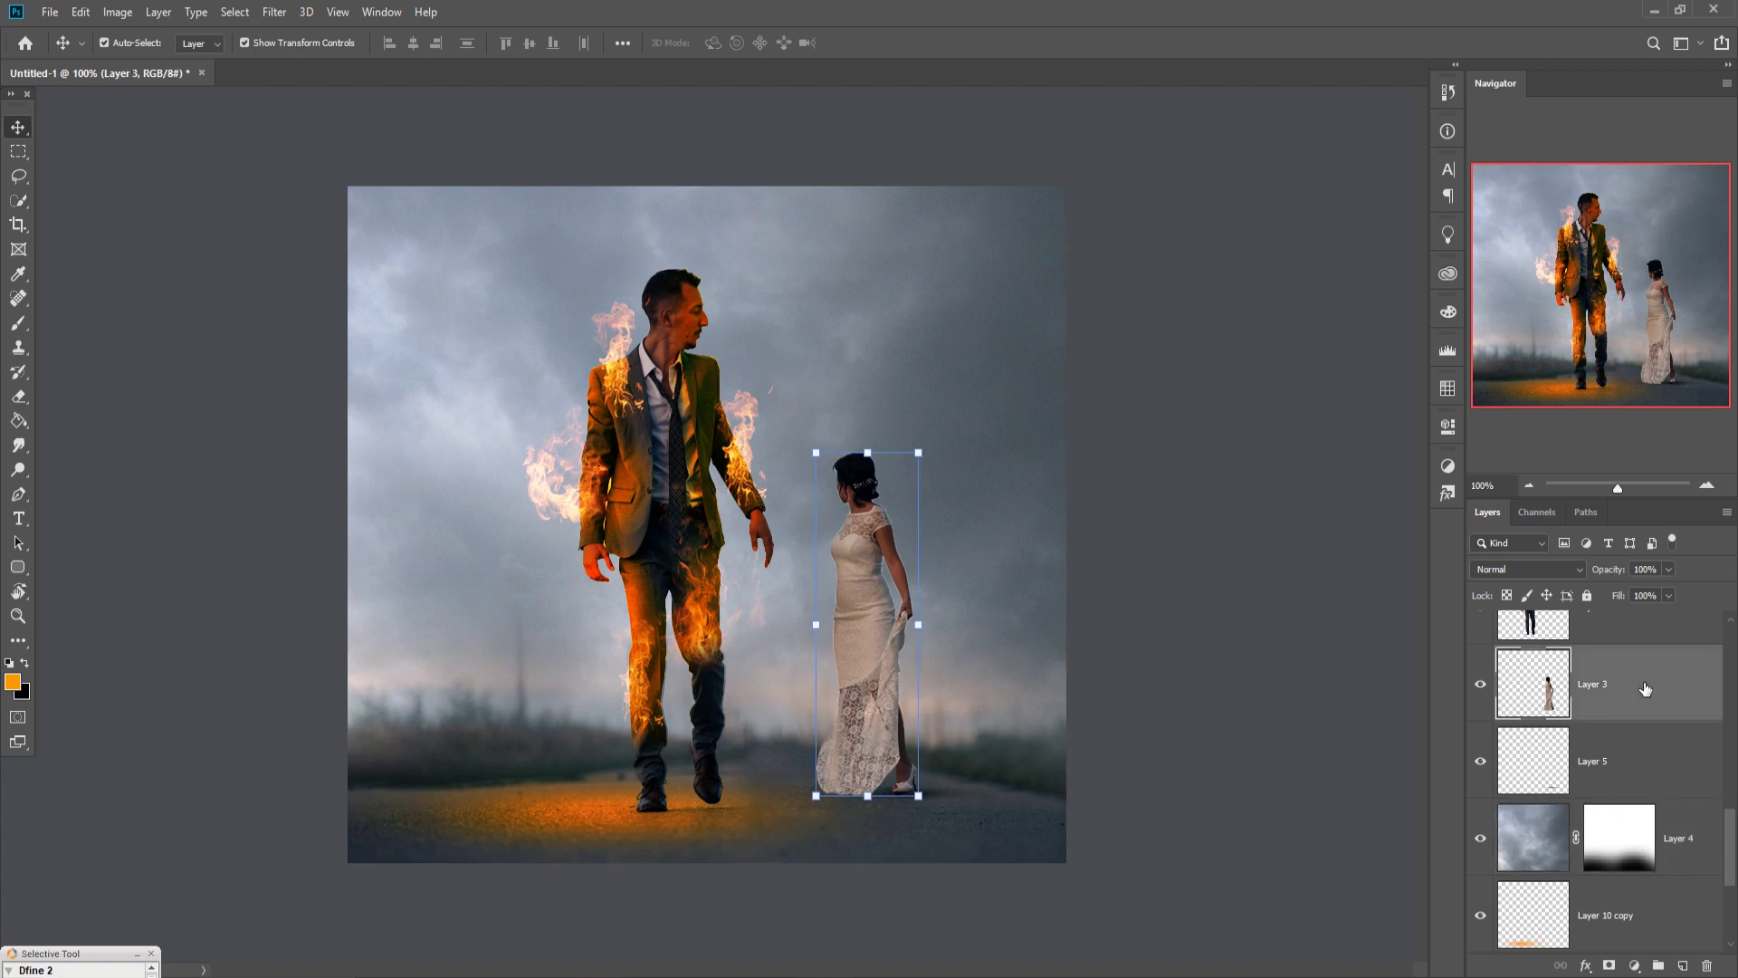
left_click(1634, 965)
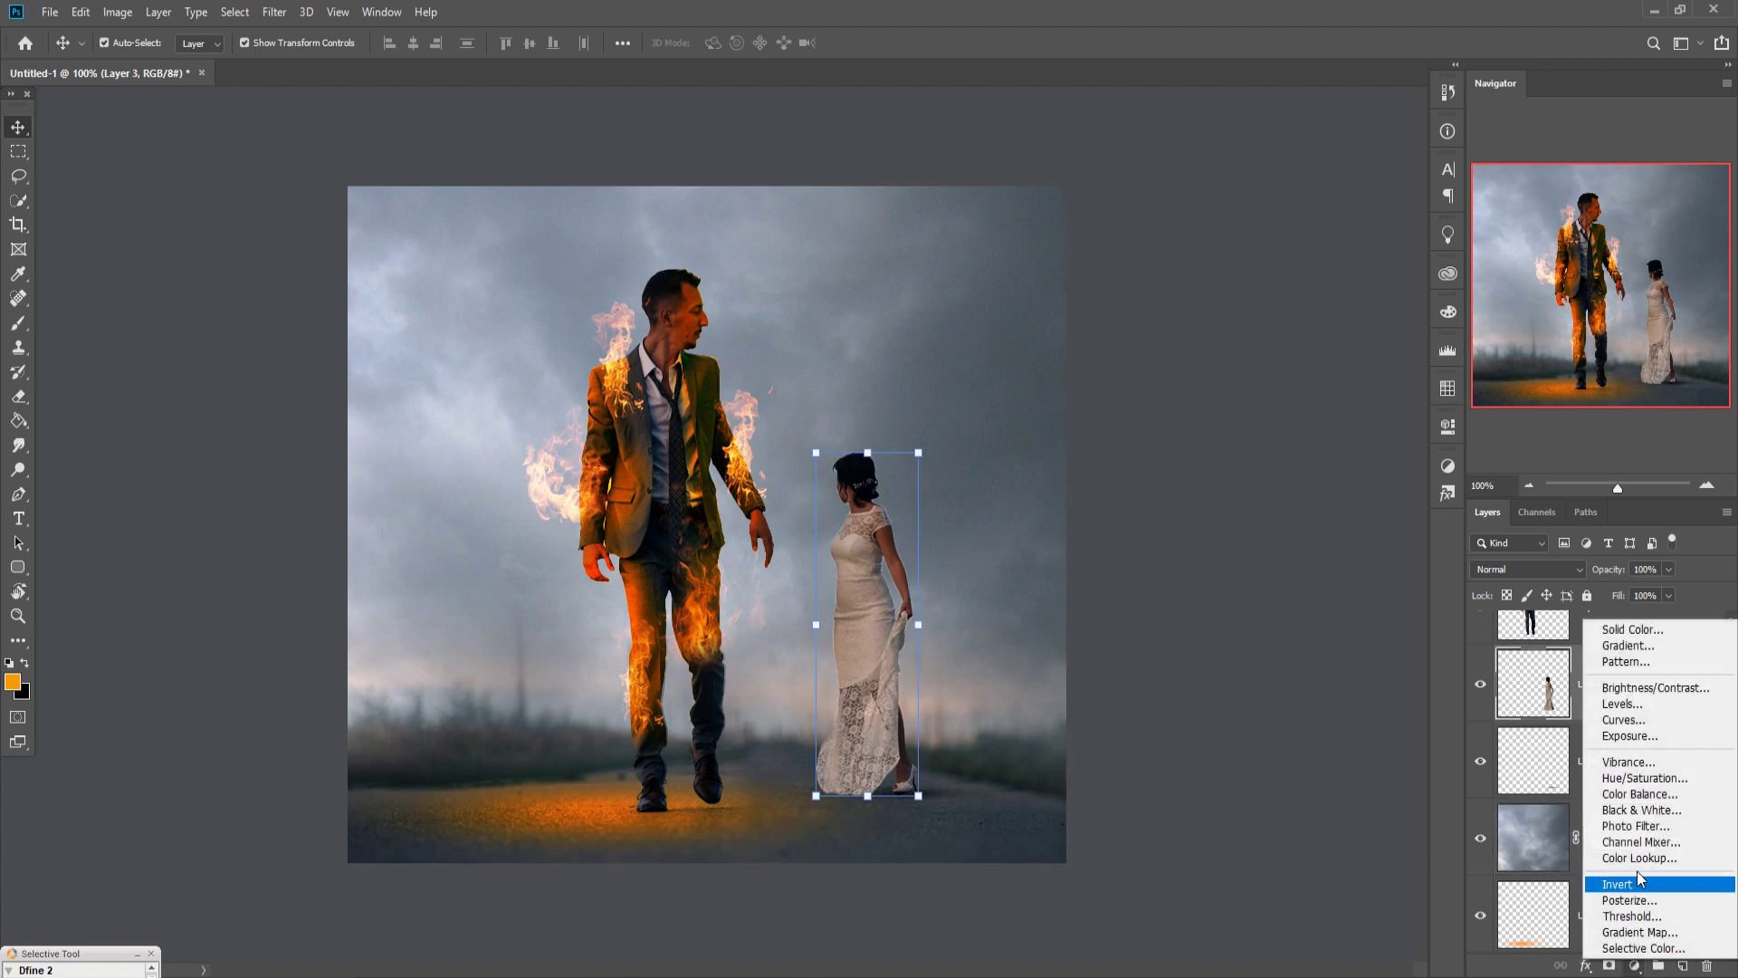
left_click(1623, 720)
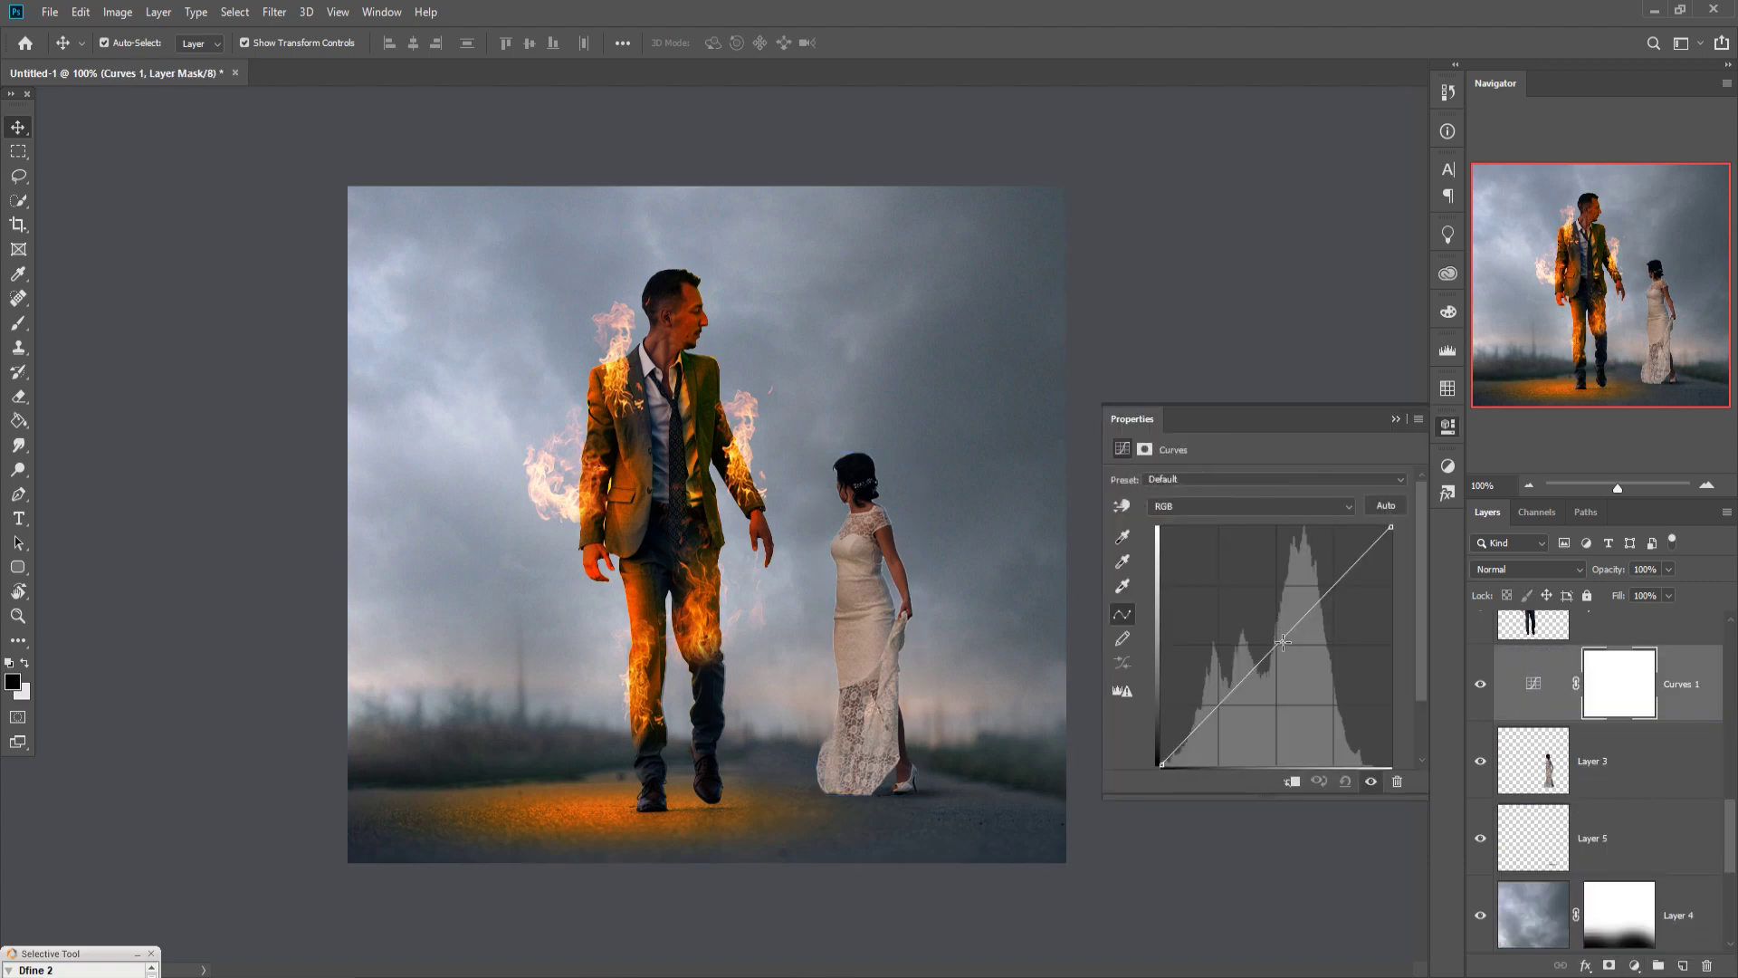
left_click_drag(1285, 652, 1303, 666)
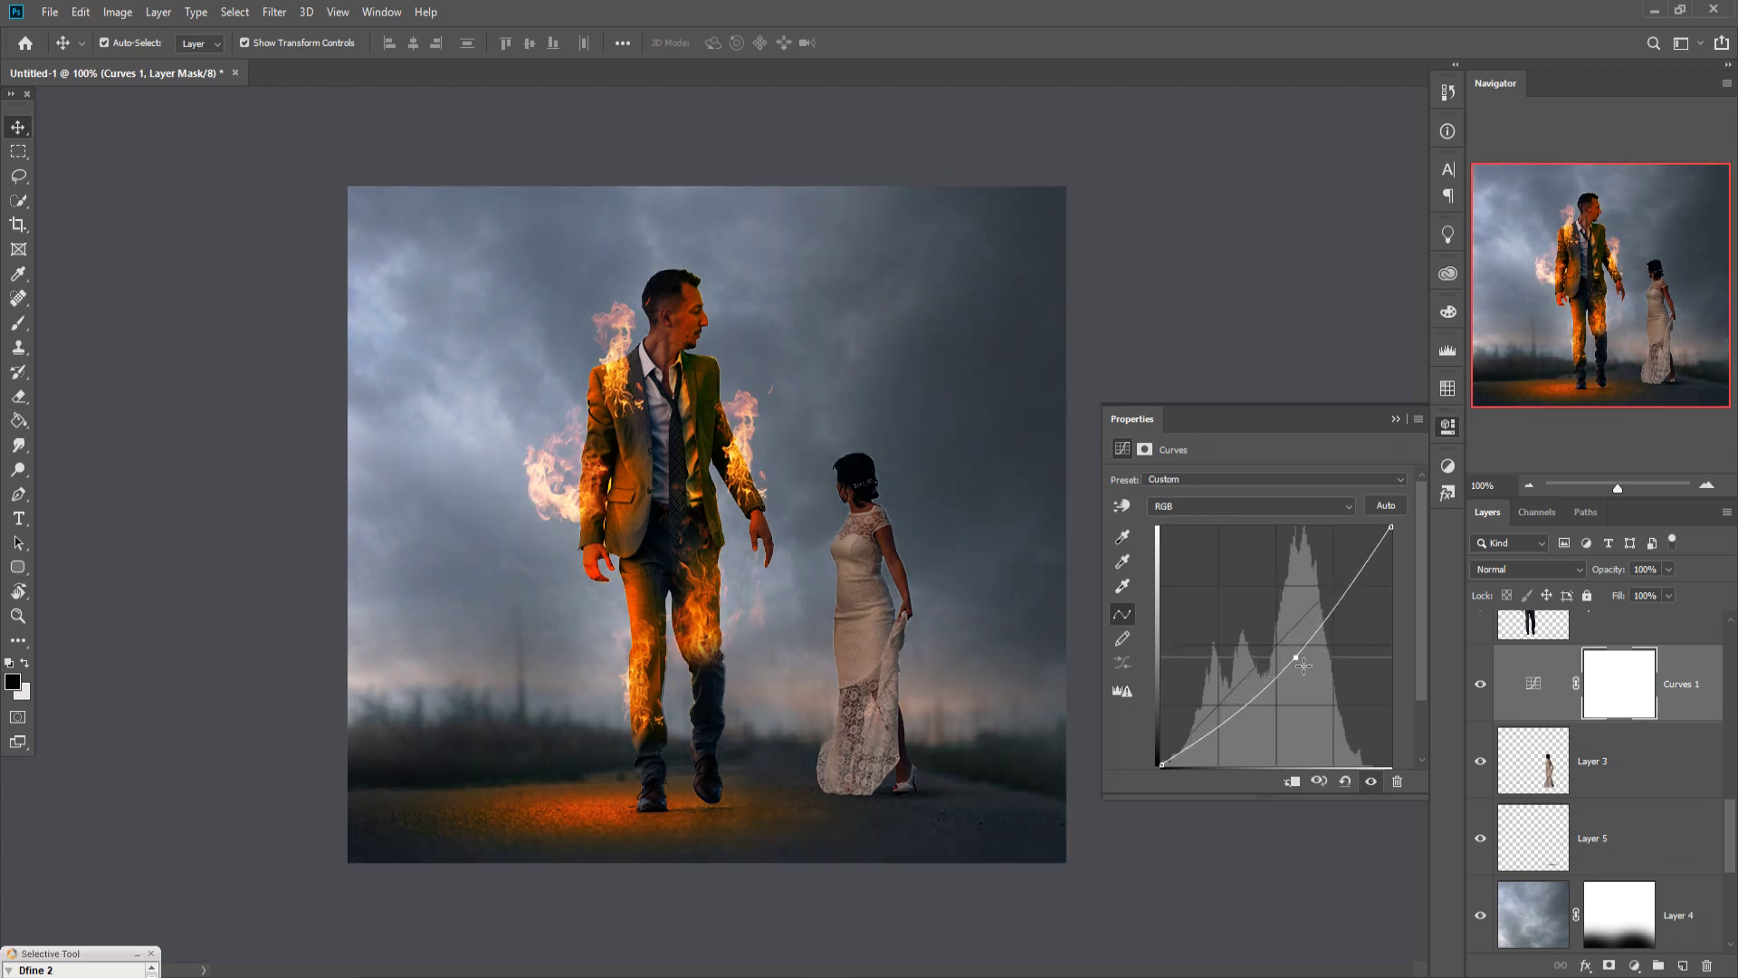
left_click_drag(1303, 667, 1293, 688)
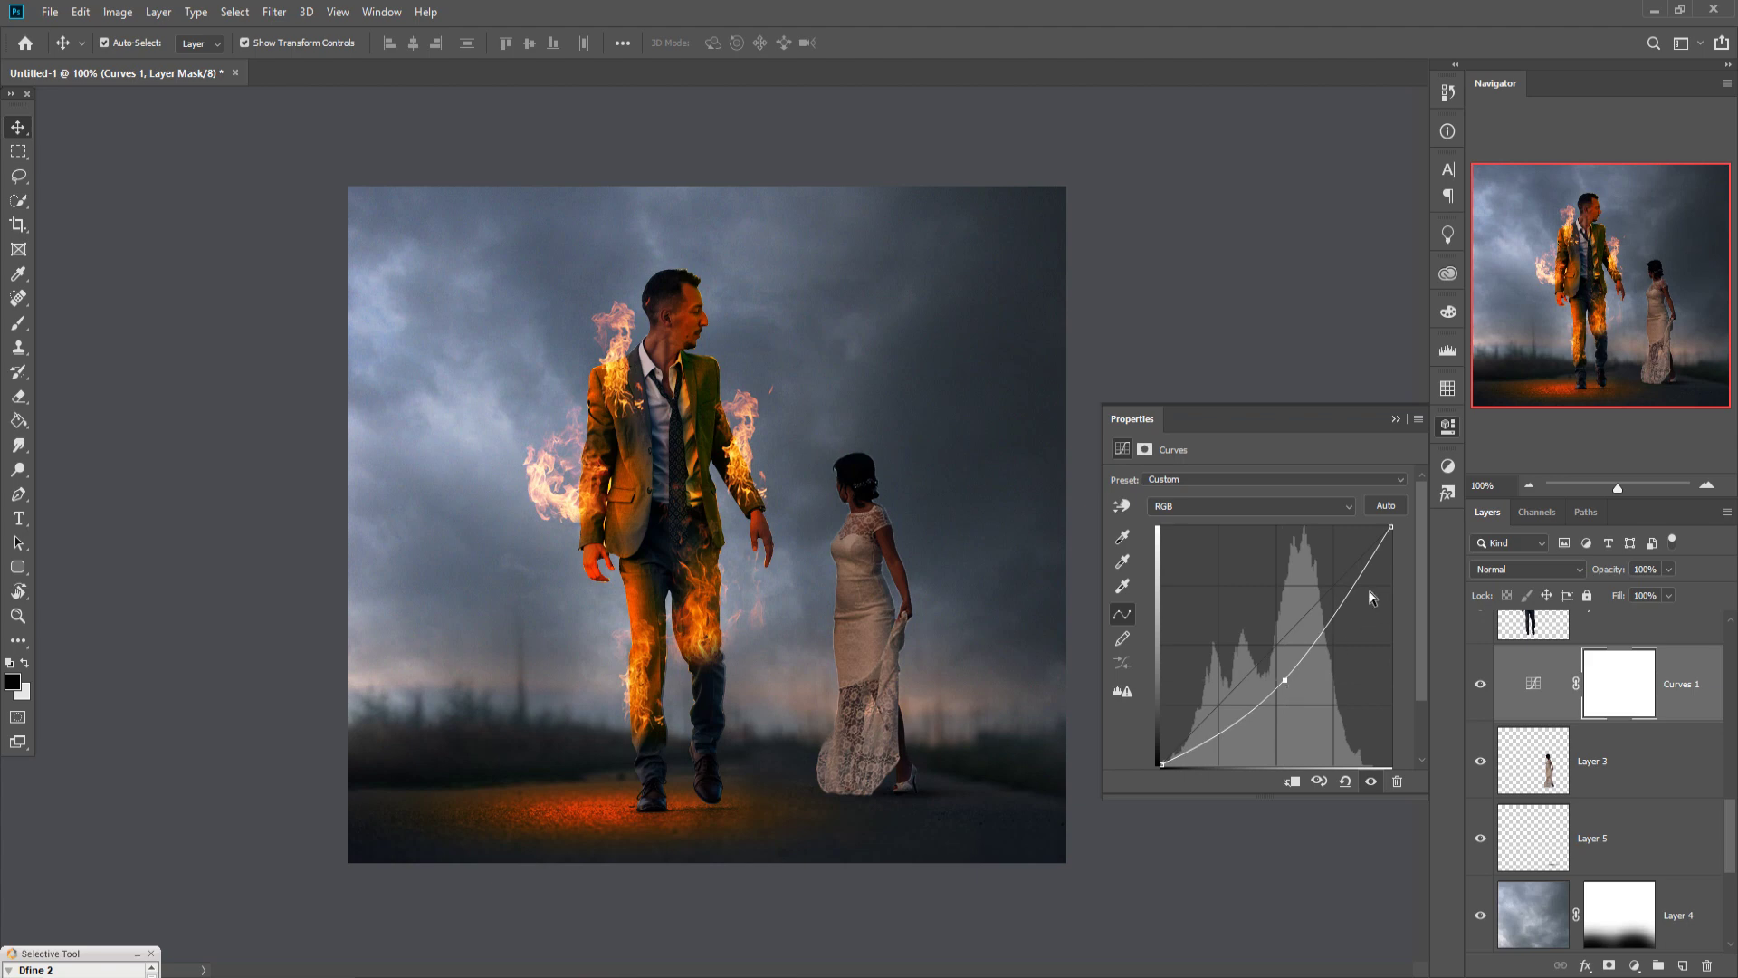
left_click_drag(1355, 613, 1359, 615)
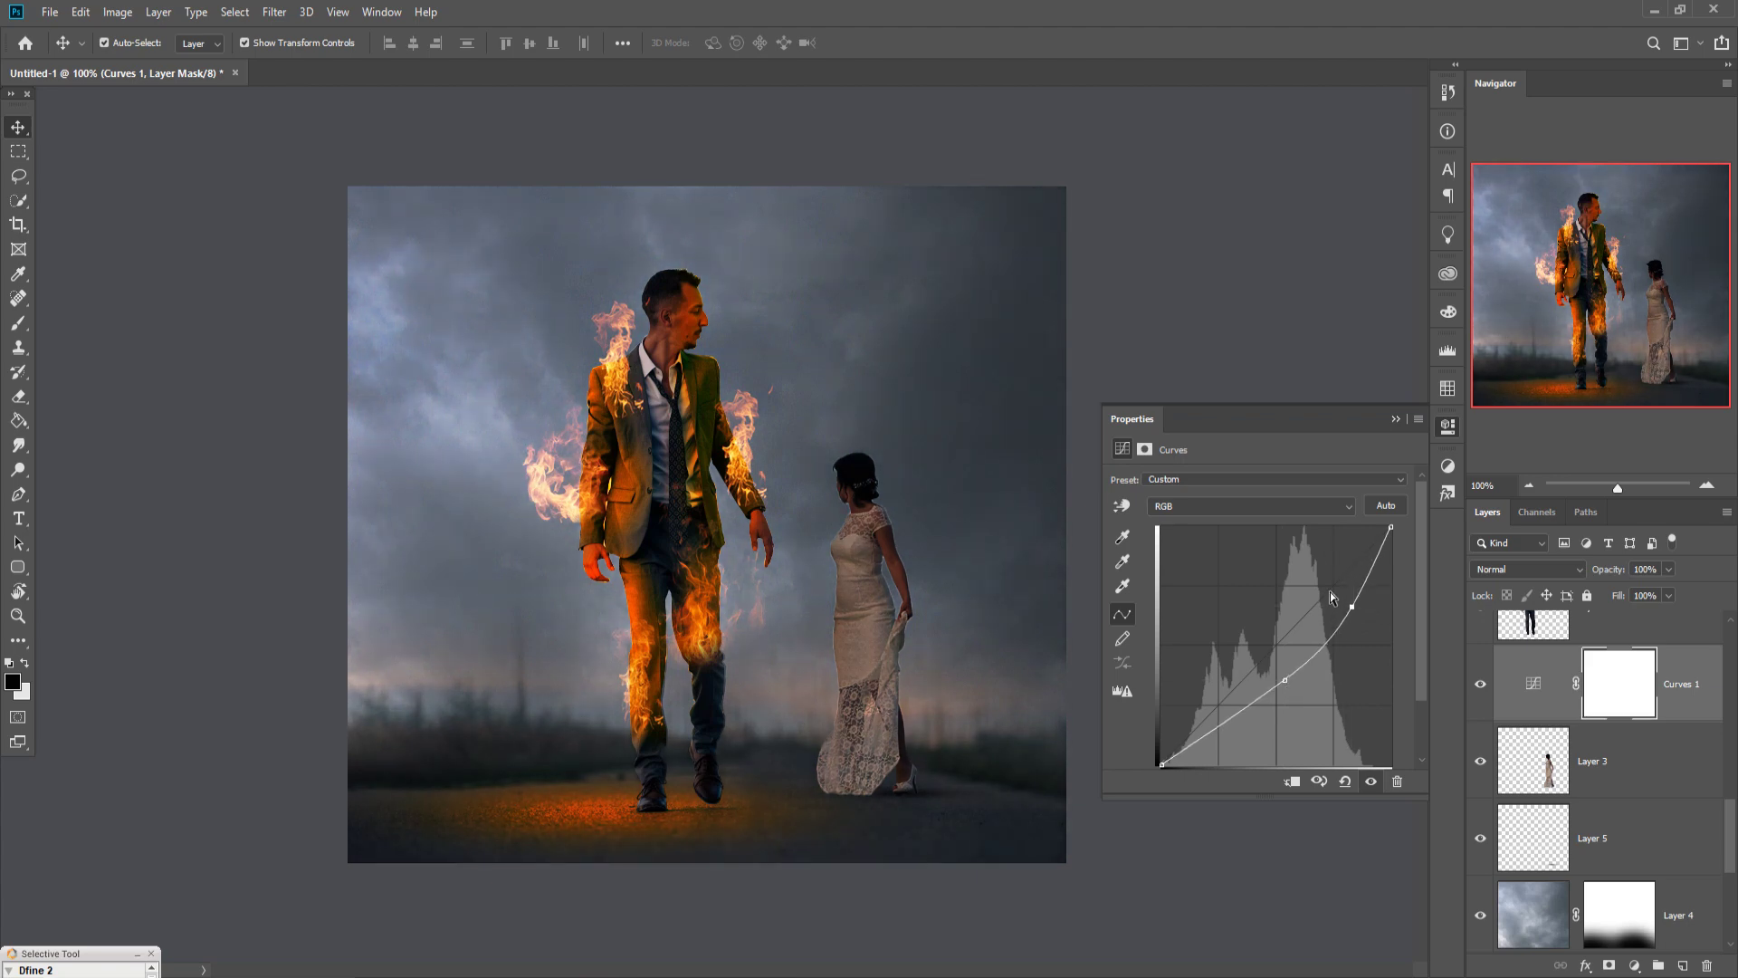
Add a Color Balance adjustment layer above Layer 8, shifting the midtones +30 toward blue and slightly adjusting their cyan–red balance
left_click(1395, 420)
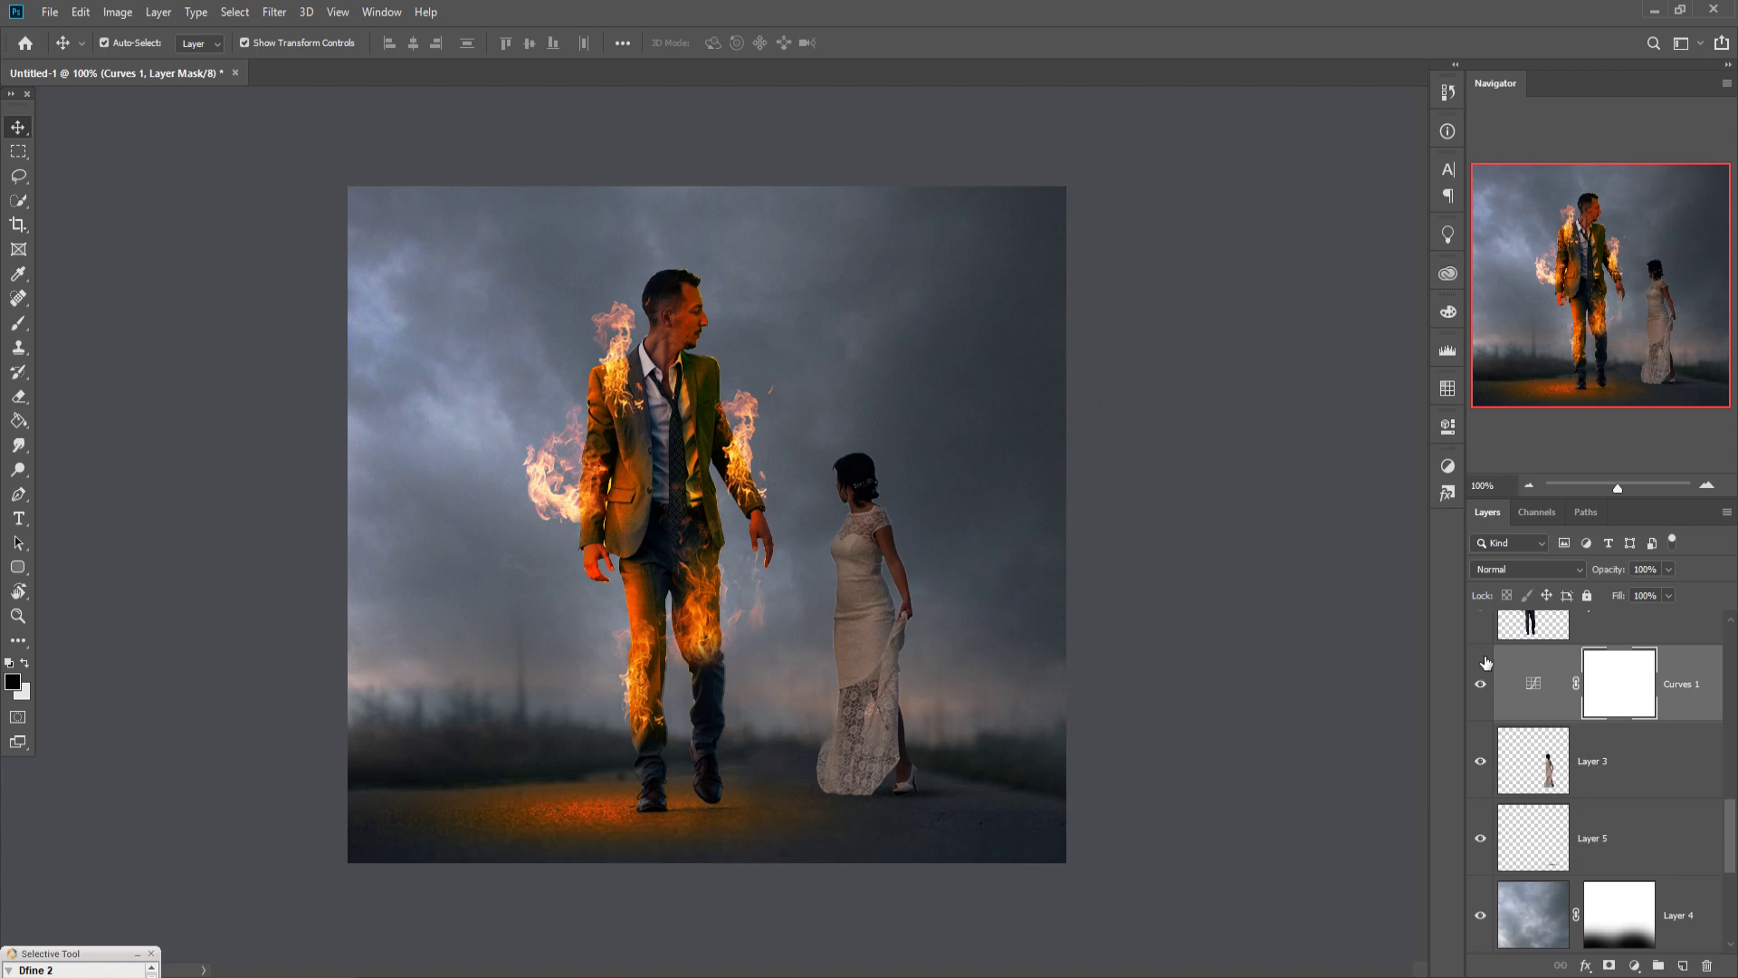
scroll(1685, 749, "up", 5)
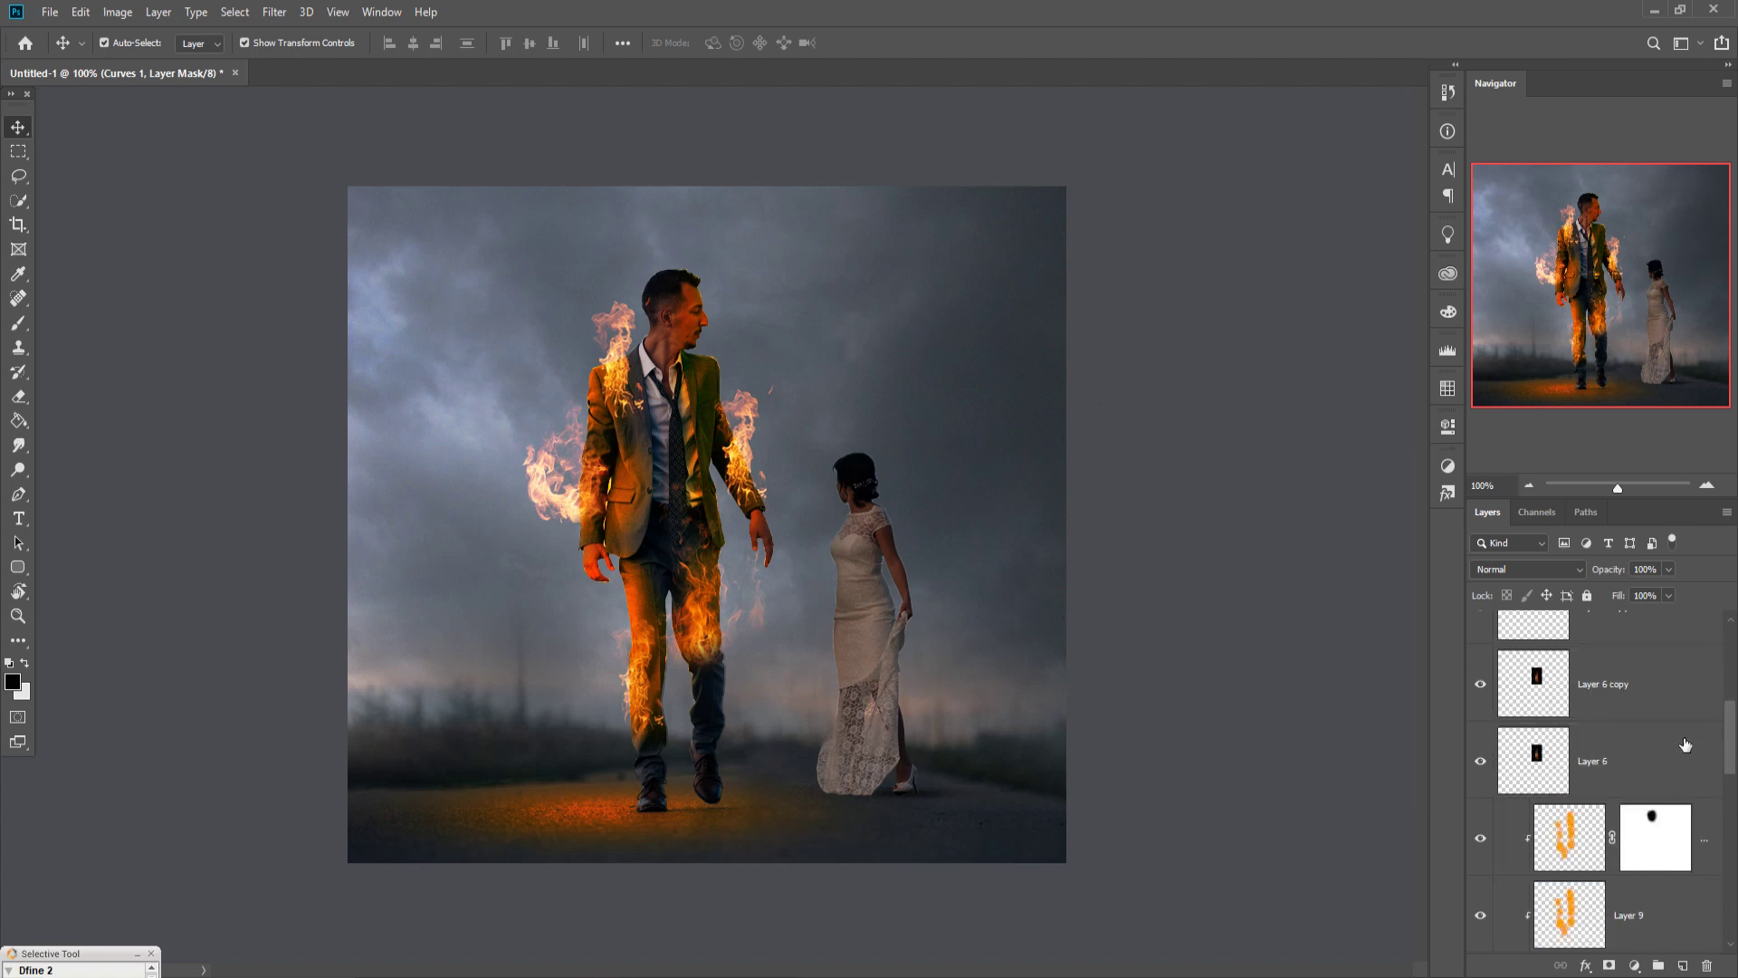
left_click(1654, 658)
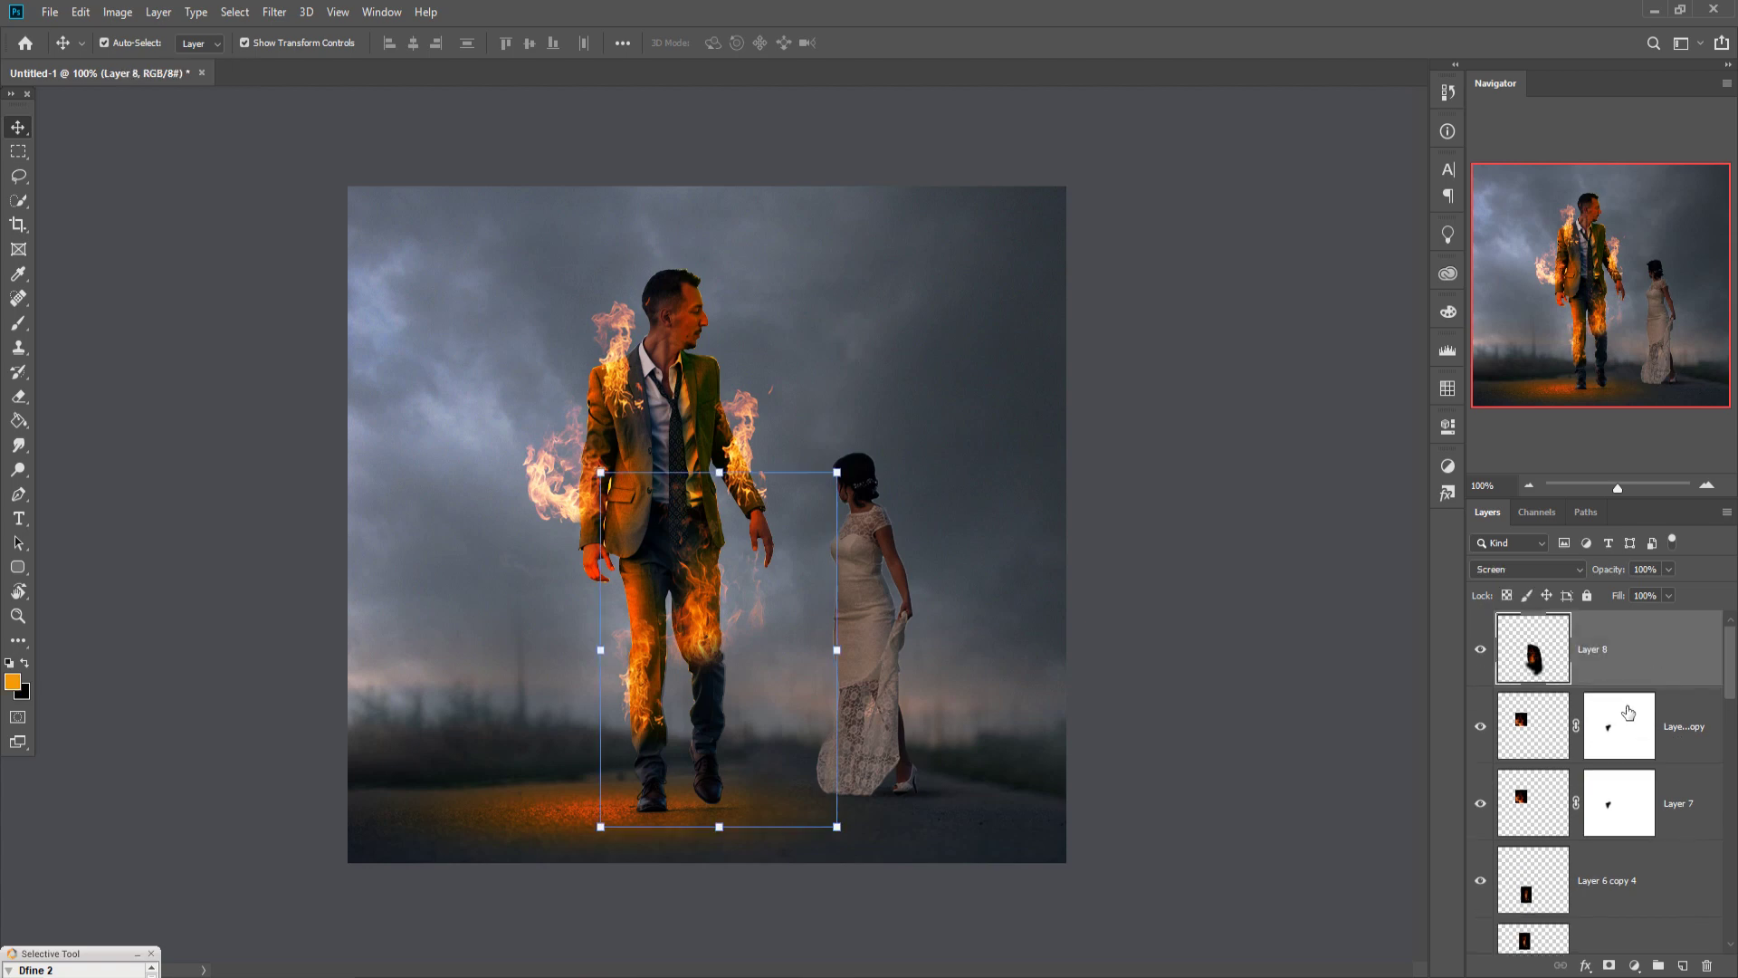
left_click(1637, 964)
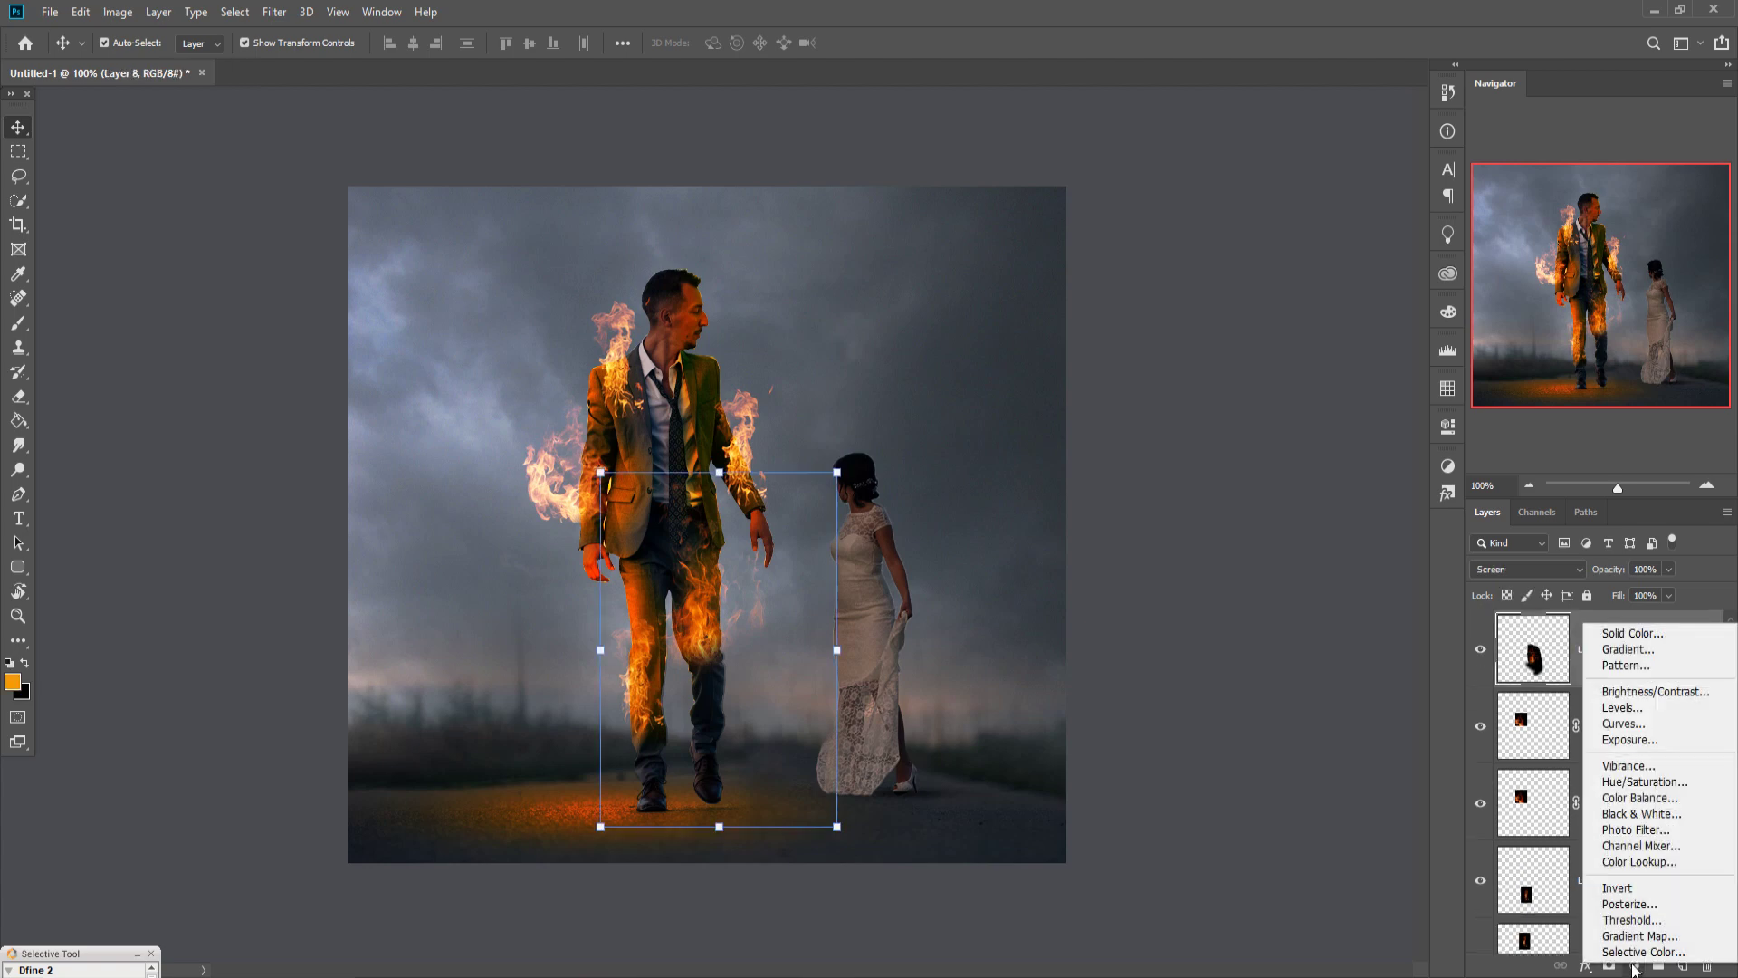
left_click(1649, 800)
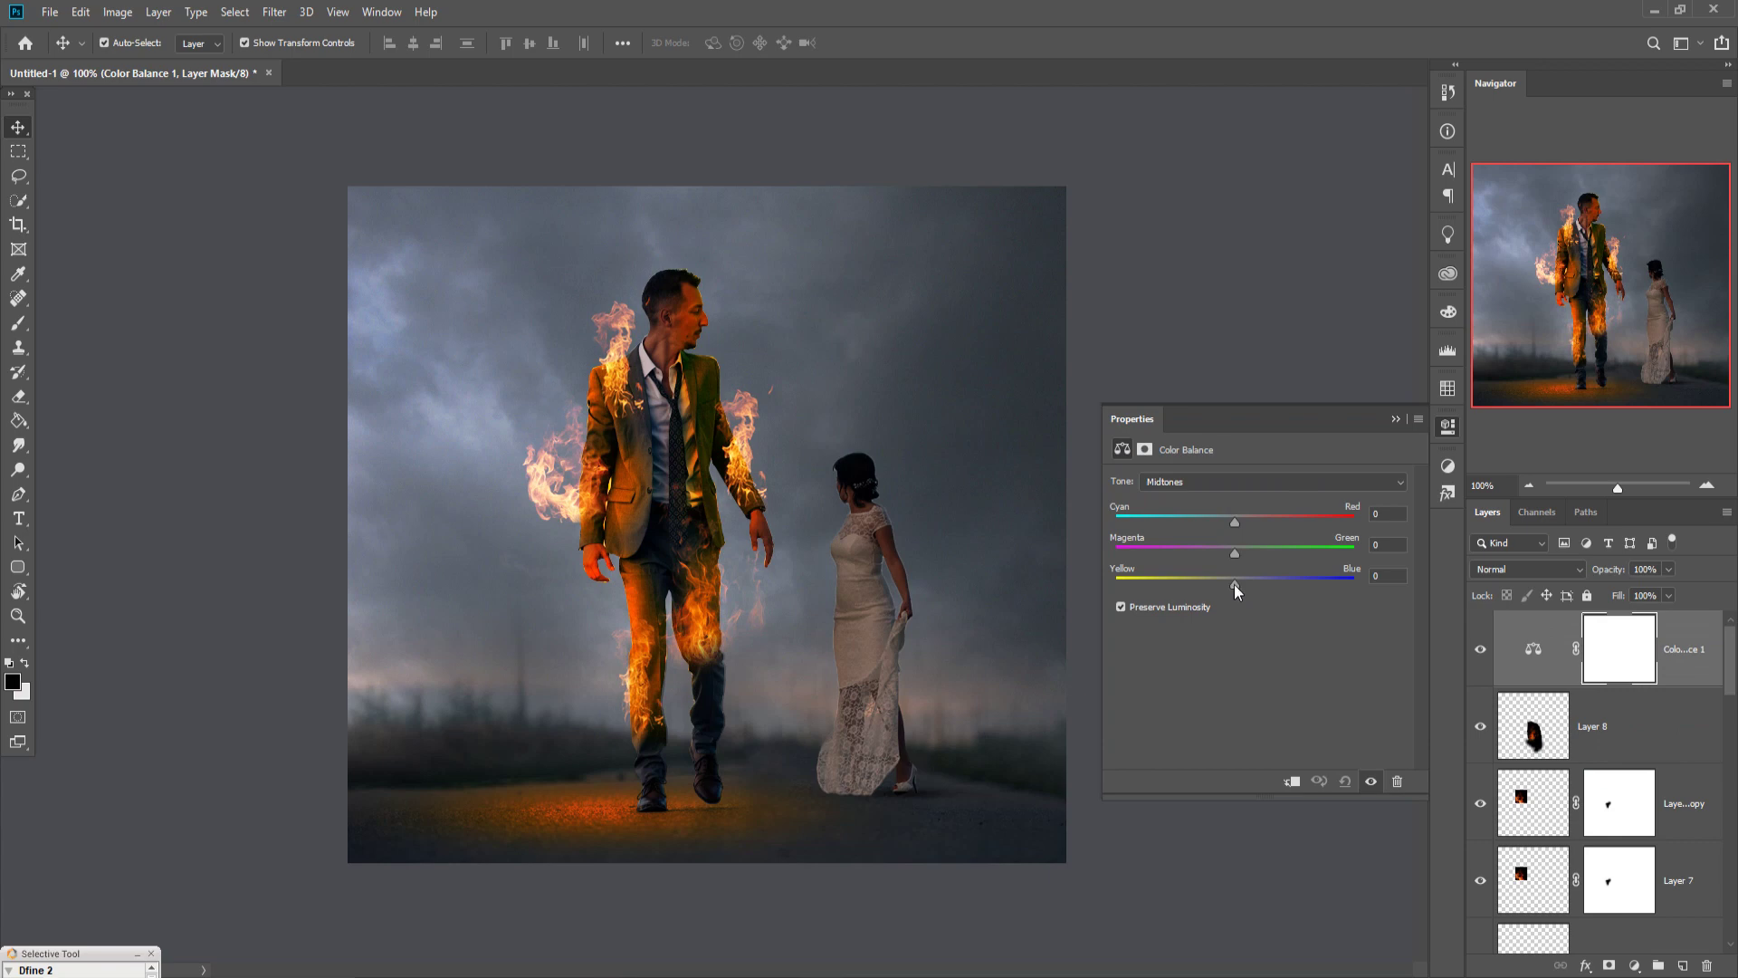
left_click_drag(1235, 584, 1249, 586)
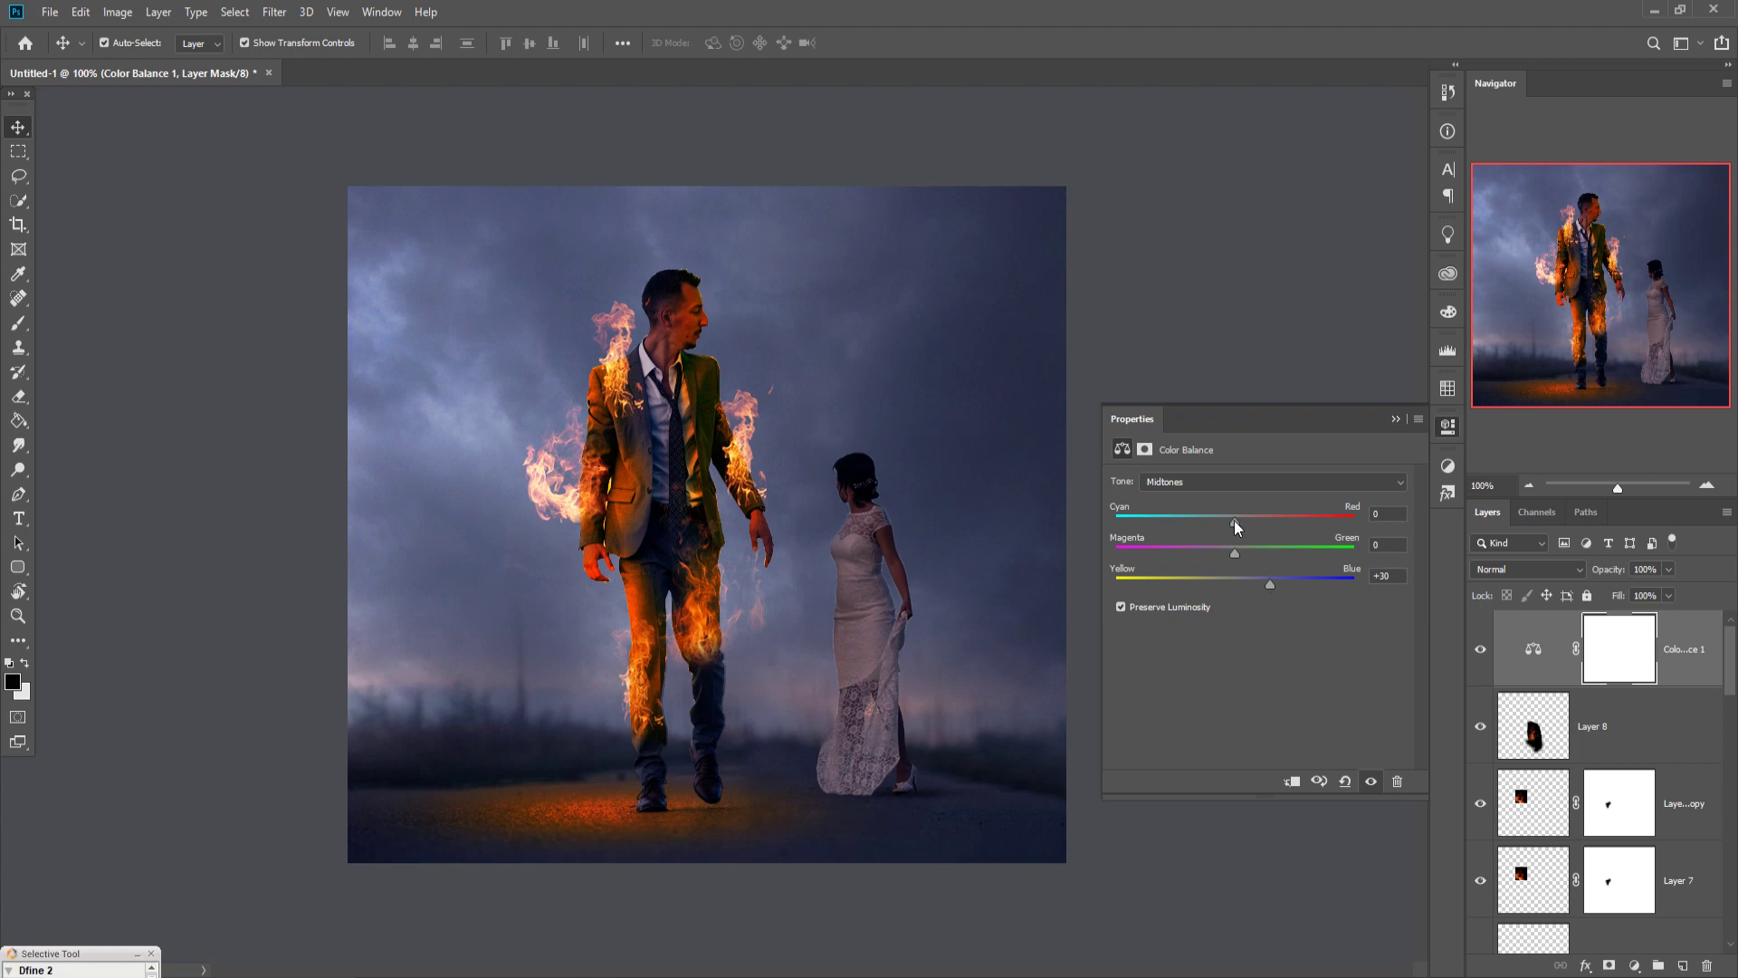
left_click_drag(1236, 525, 1245, 527)
left_click(1395, 419)
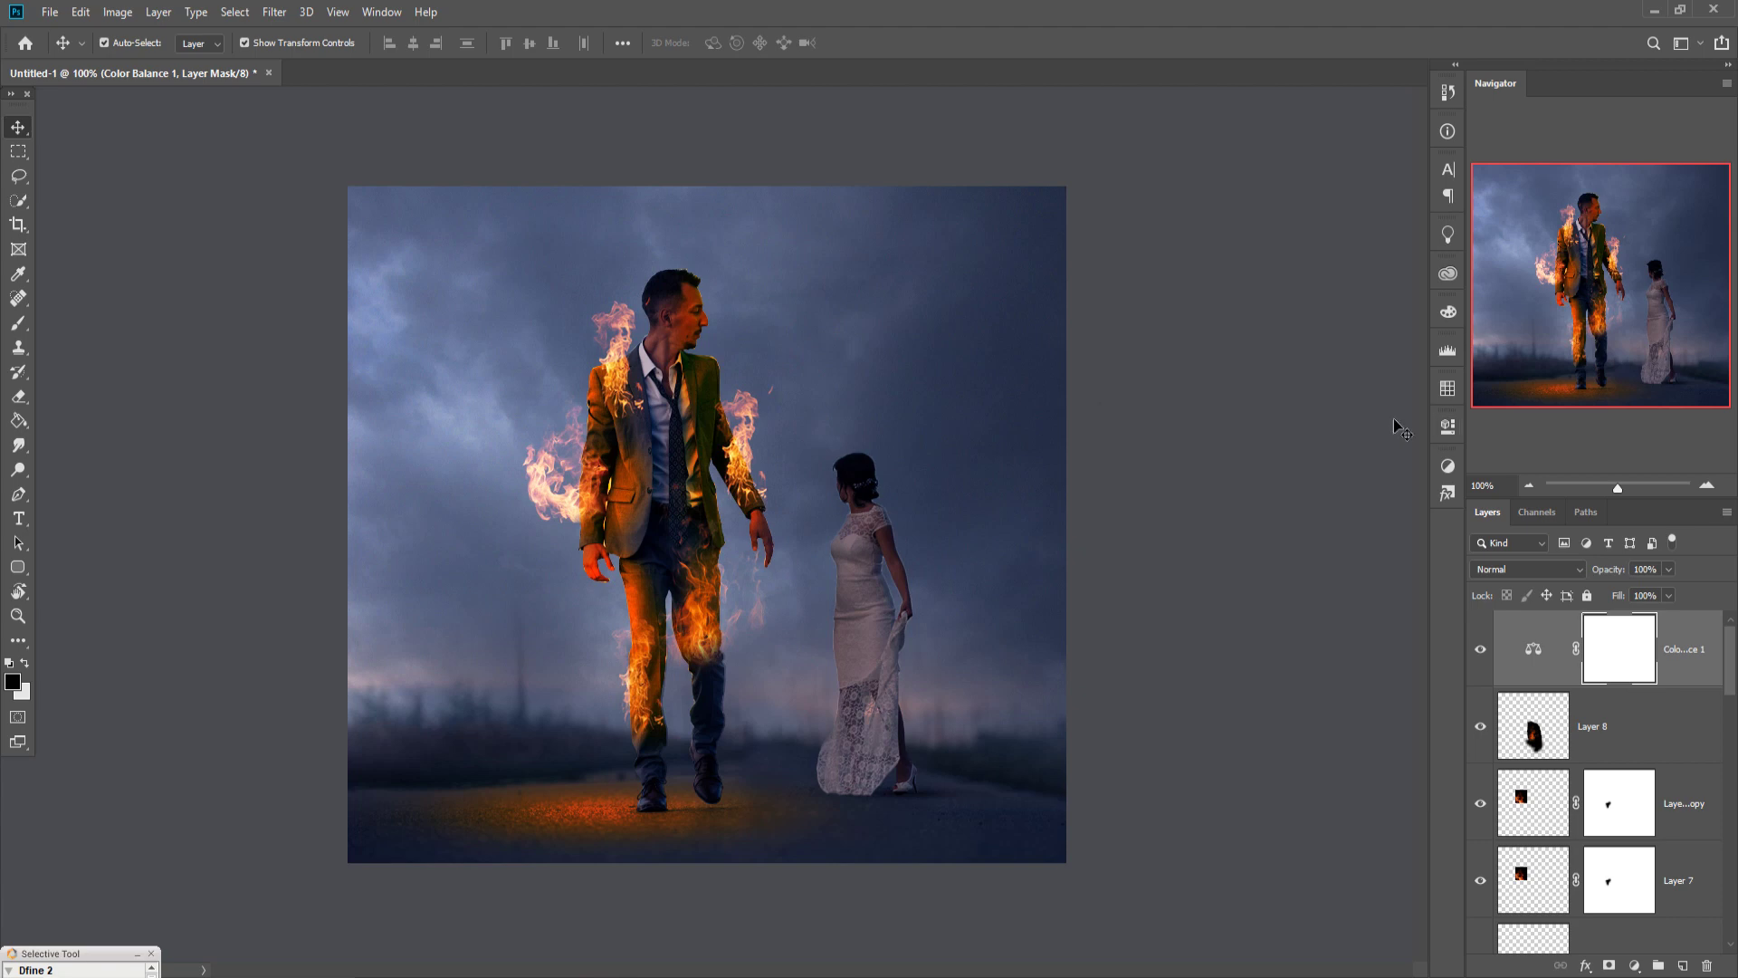
Stamp all visible layers into a new layer above the Color Balance adjustment and duplicate it as Layer 11 copy
left_click(1699, 655)
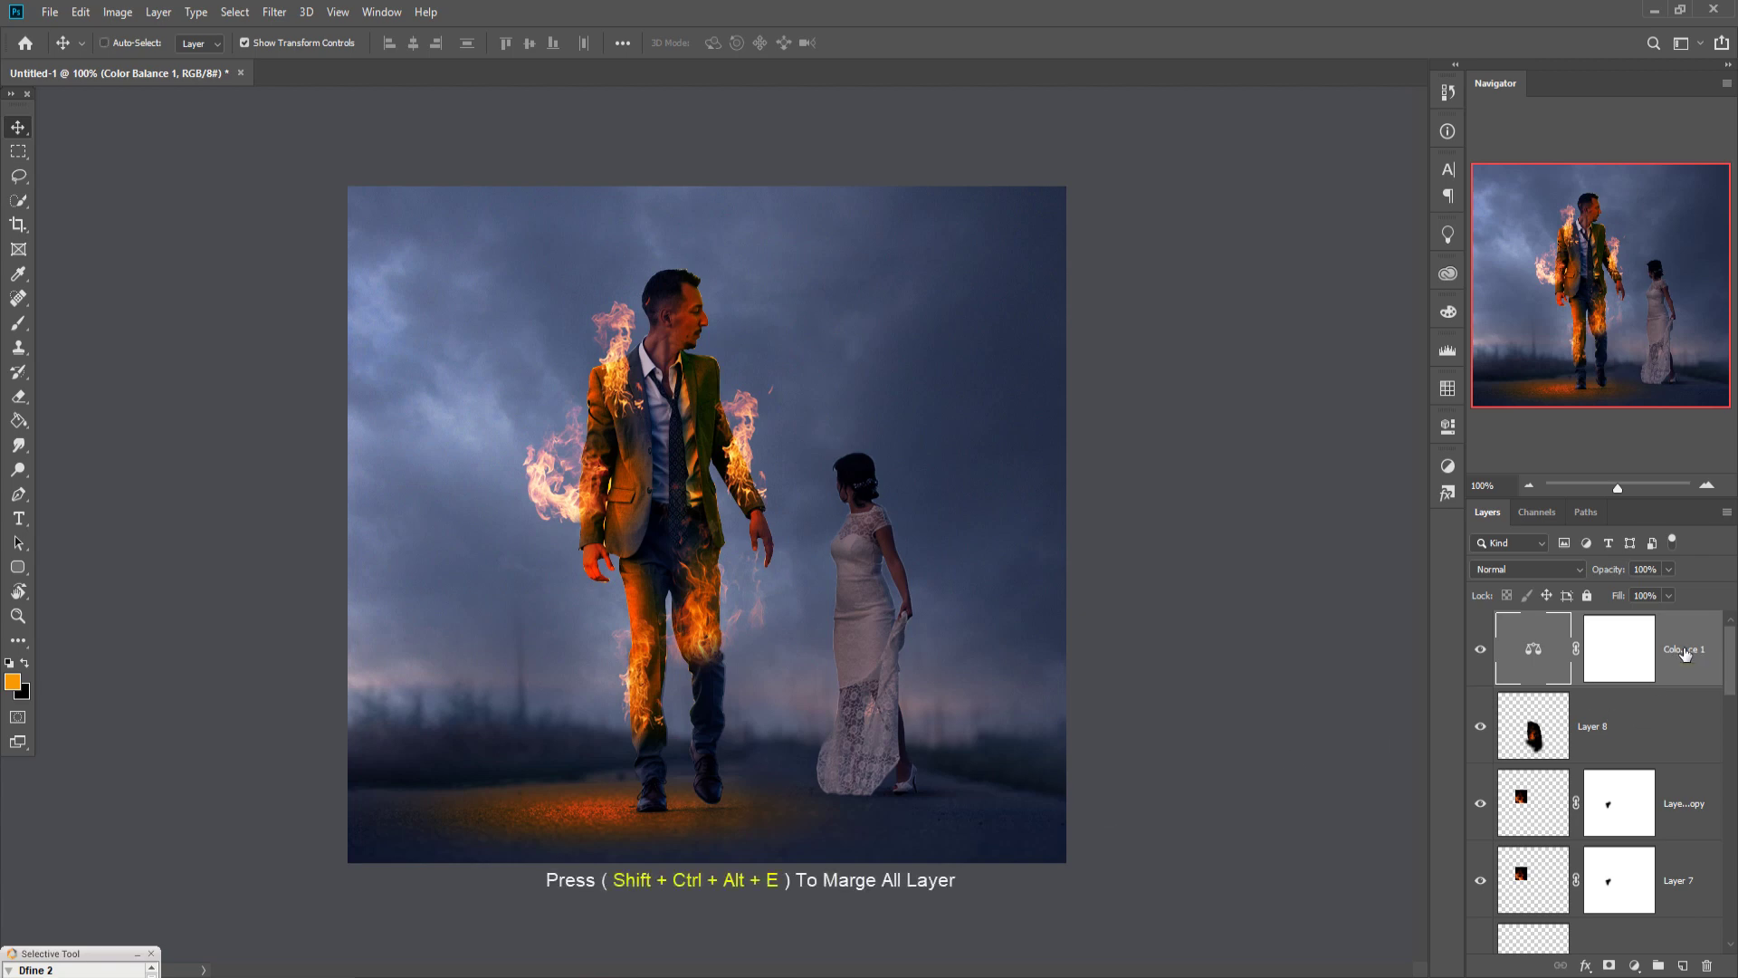
key("ctrl+alt+shift+e")
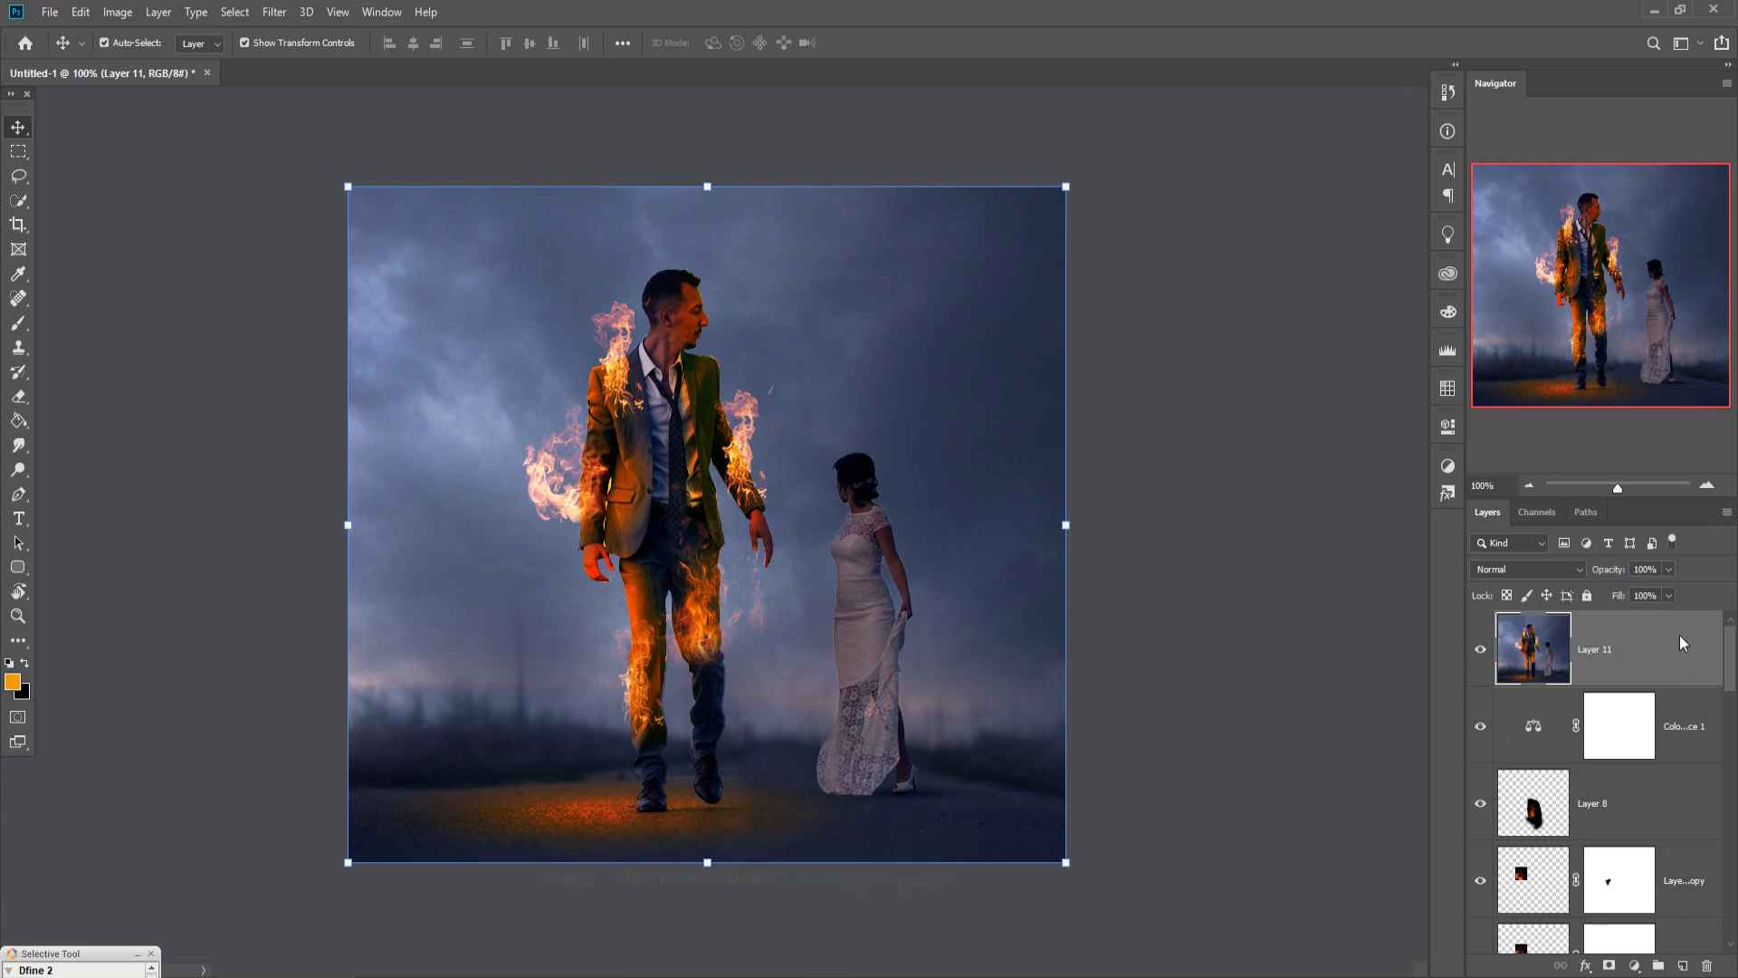
right_click(1680, 633)
left_click(1468, 284)
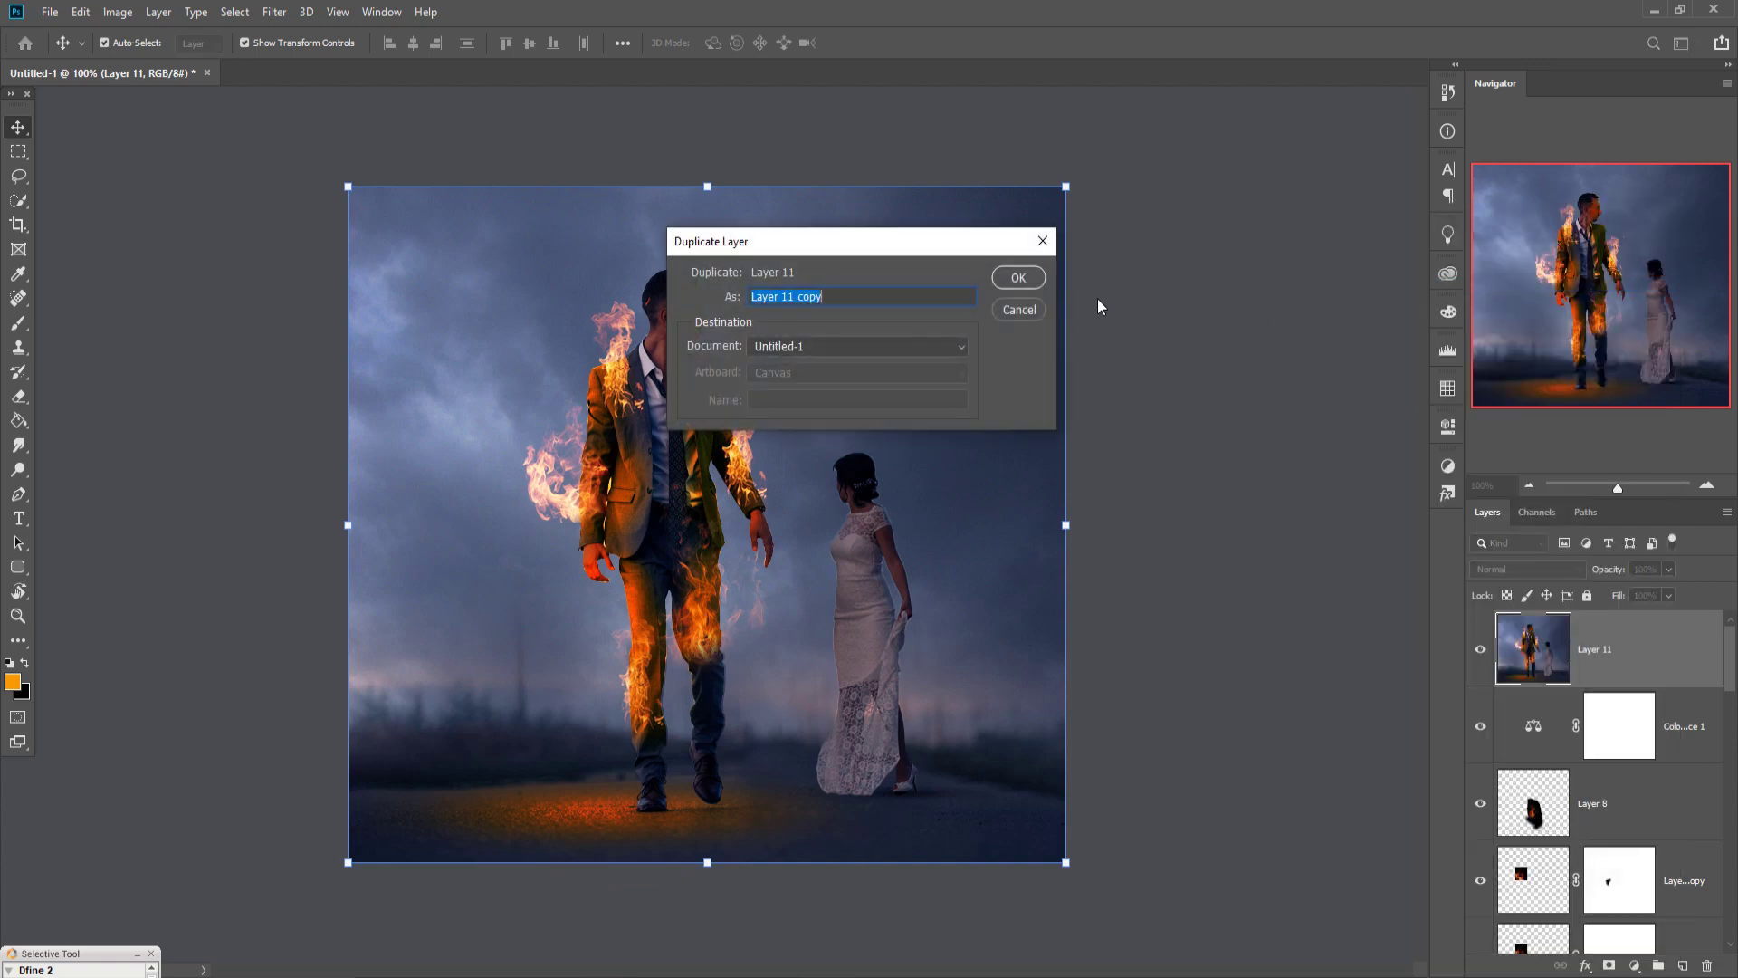
left_click(1017, 277)
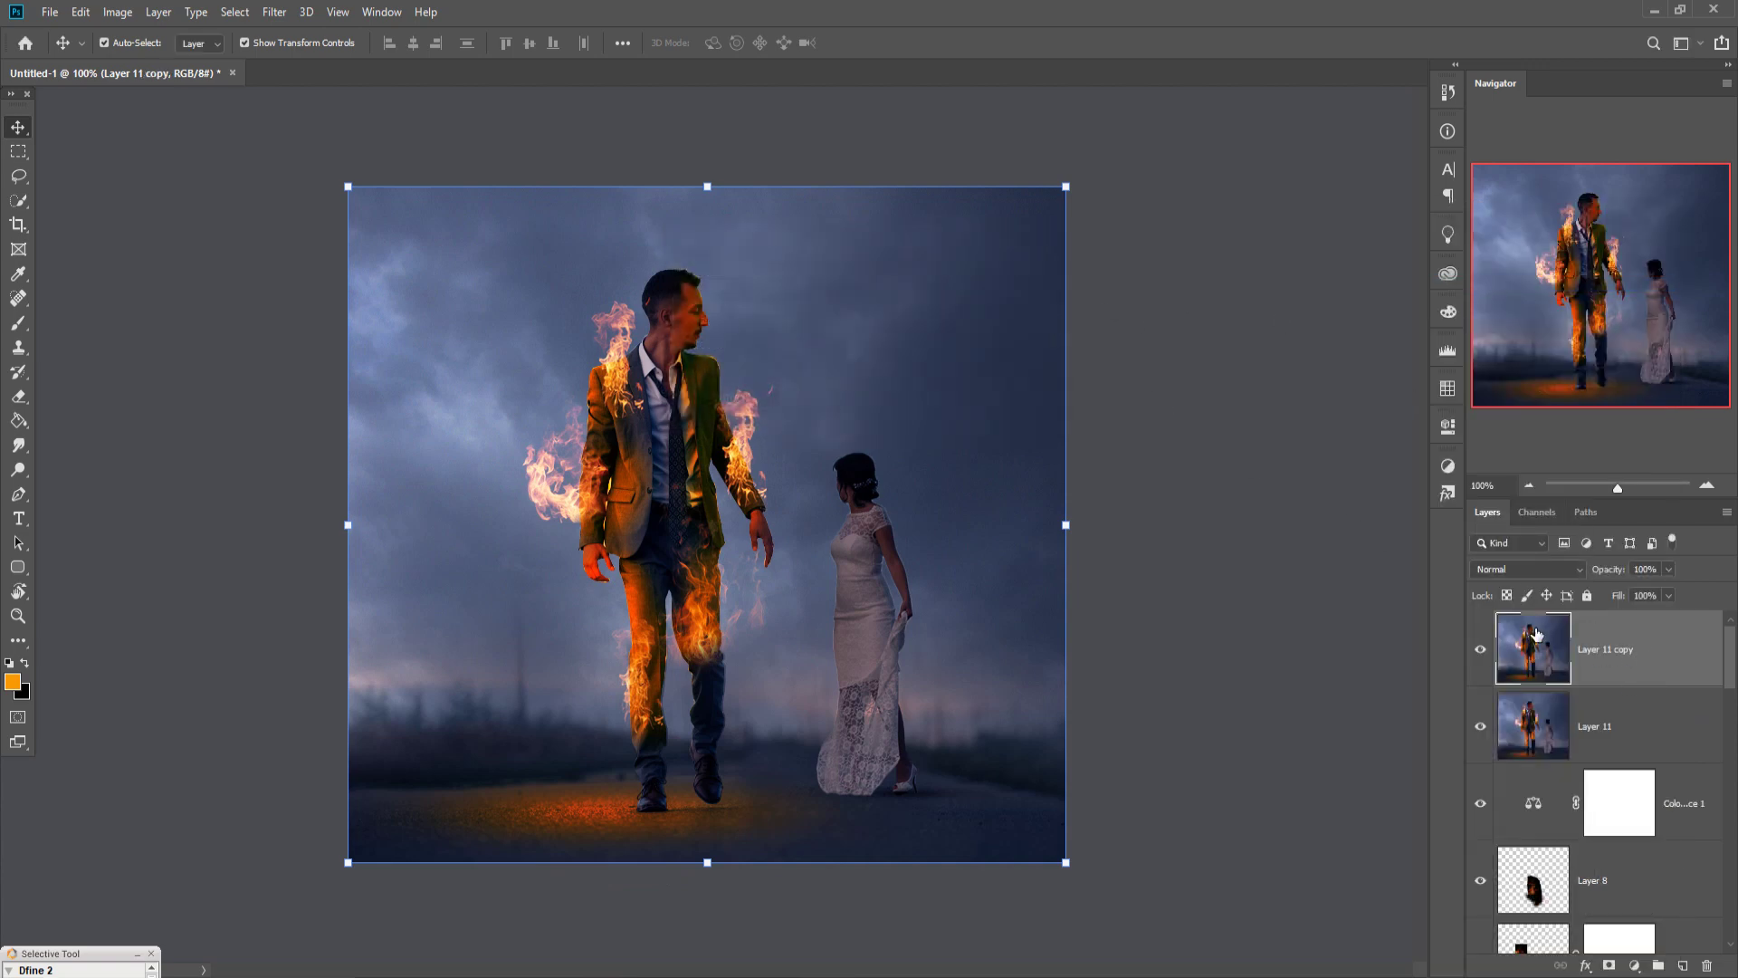
Open the Camera Raw Filter on Layer 11 copy and set the post-crop vignetting amount to -27
left_click(274, 12)
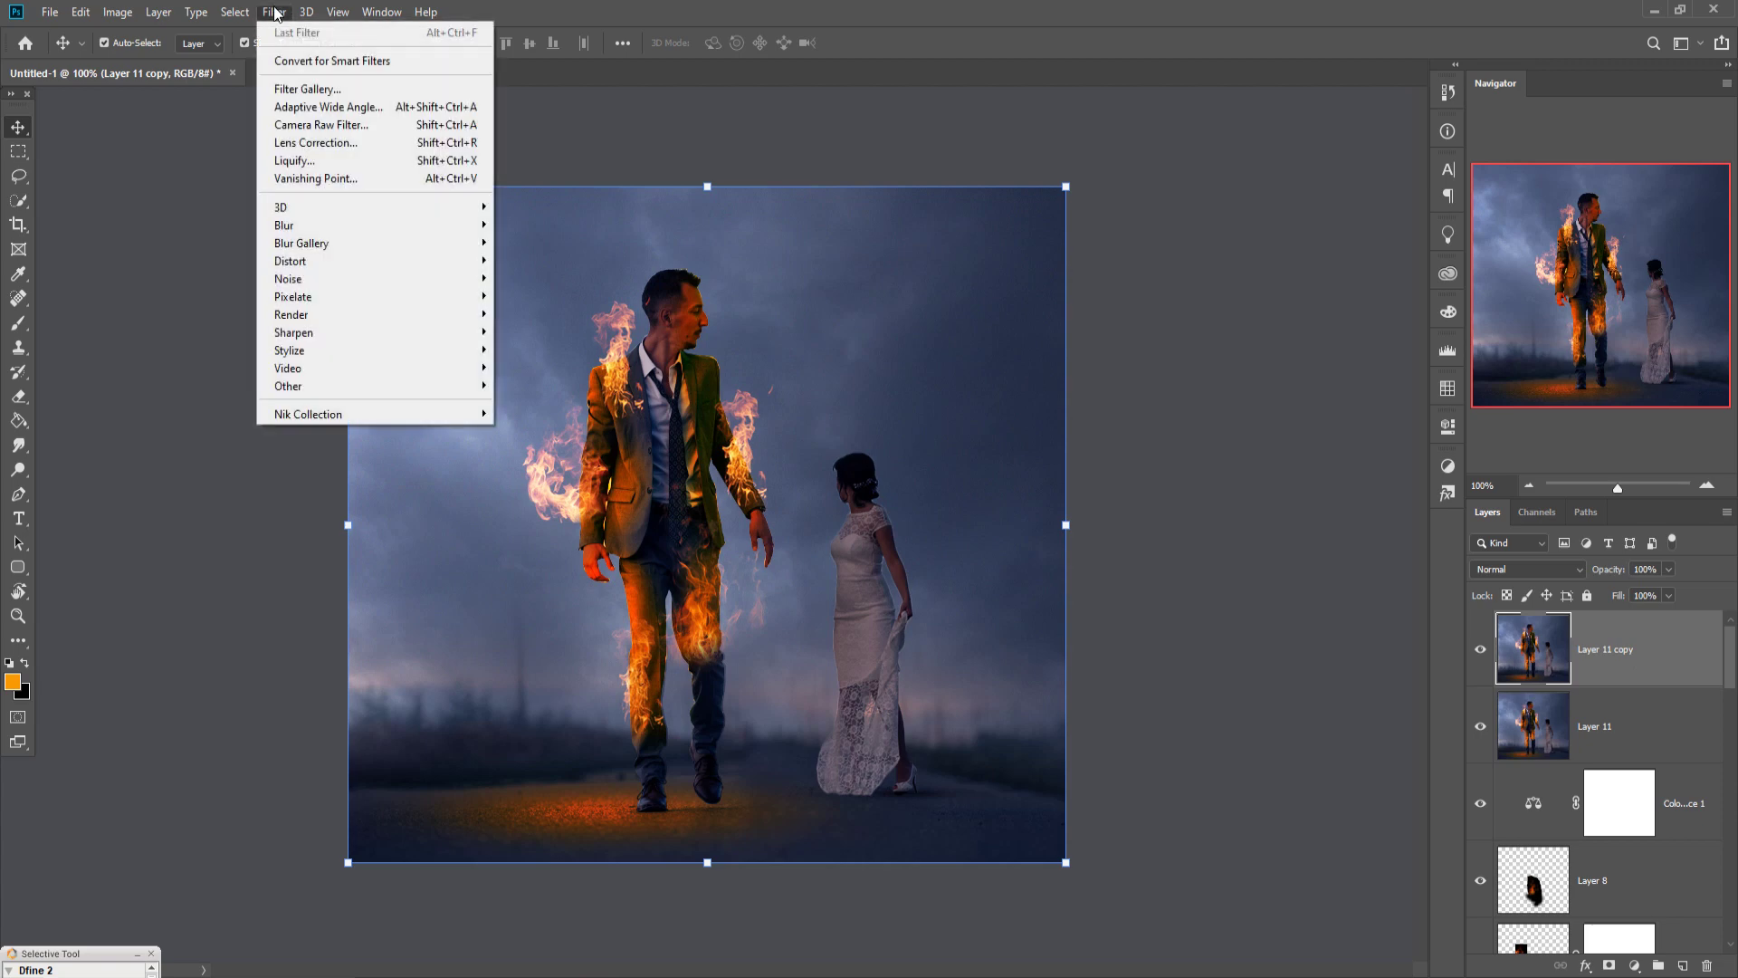
left_click(308, 126)
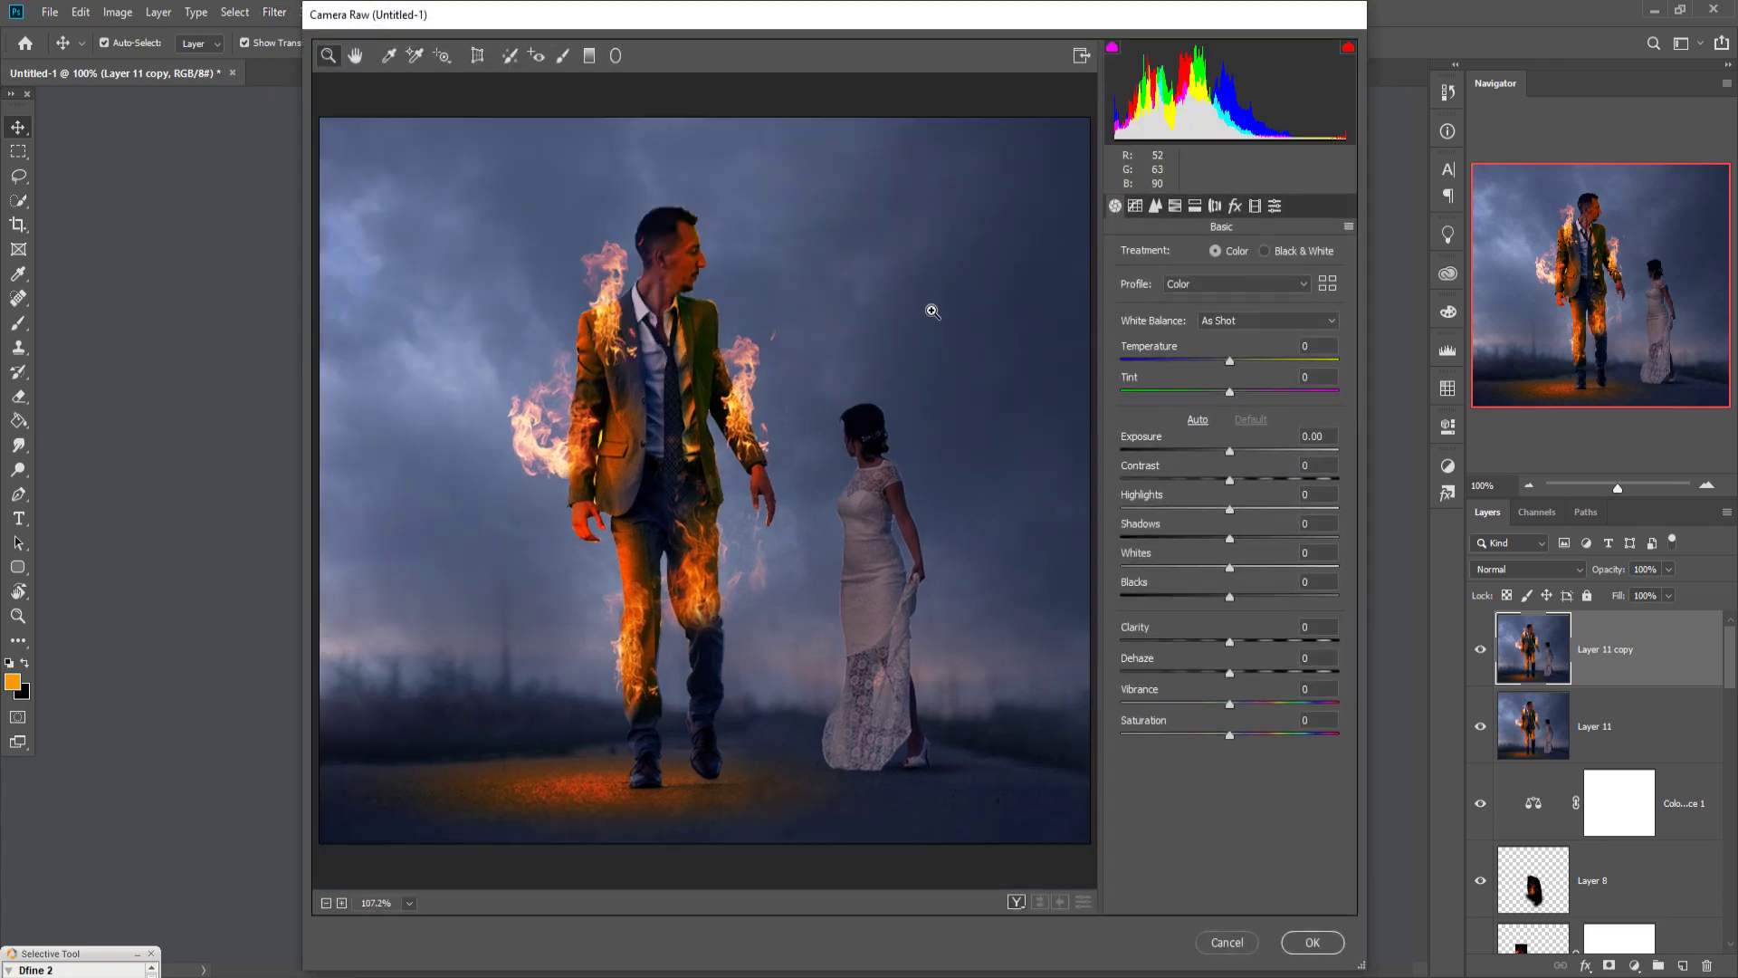
left_click(1235, 206)
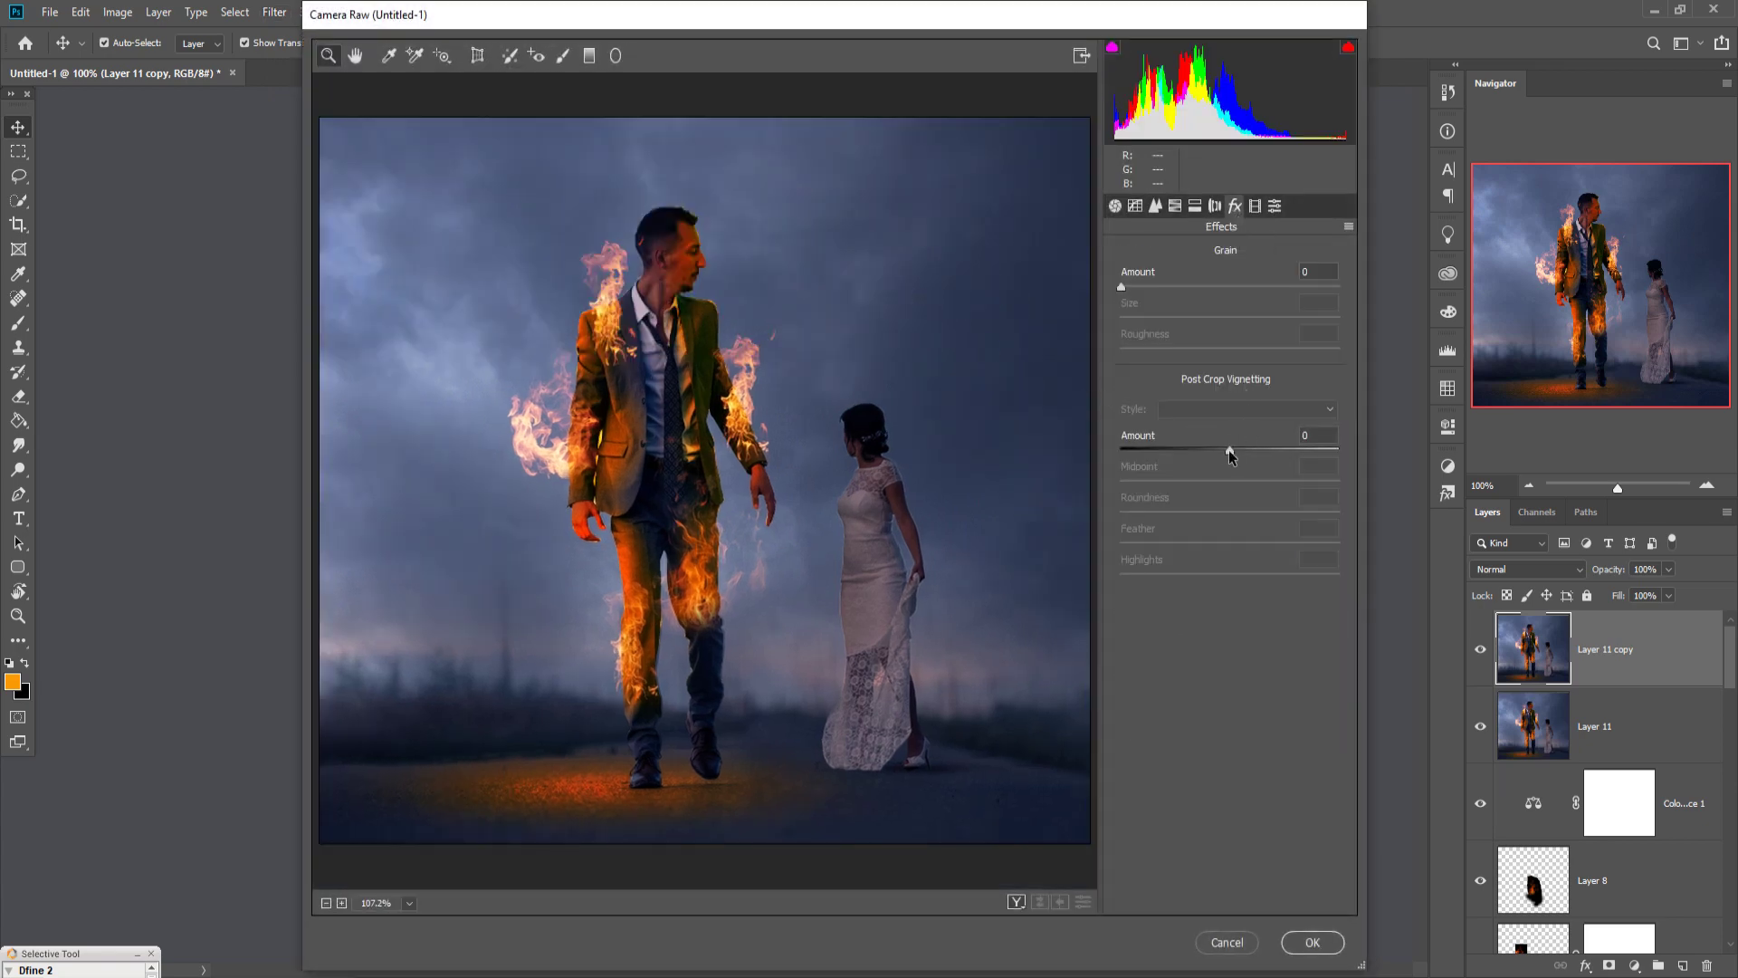
left_click_drag(1229, 449, 1202, 456)
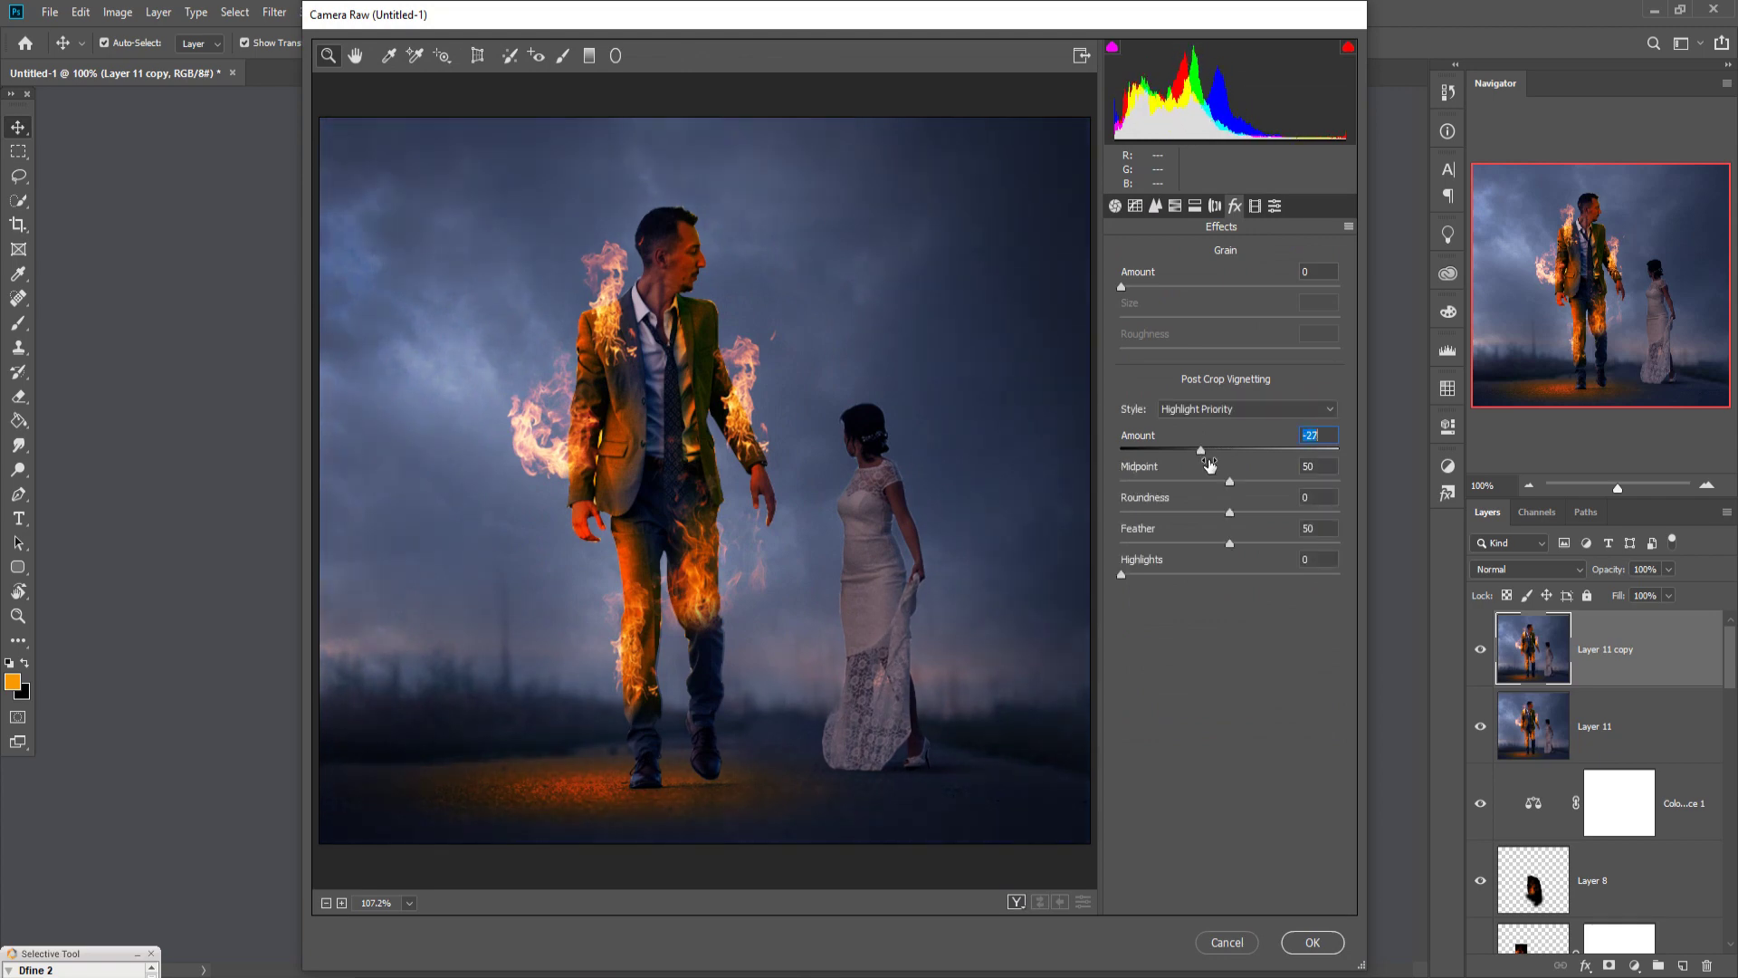
In the HSL adjustments, set saturation to +21 for reds and +28 for oranges, and raise the yellows' saturation
left_click(1176, 207)
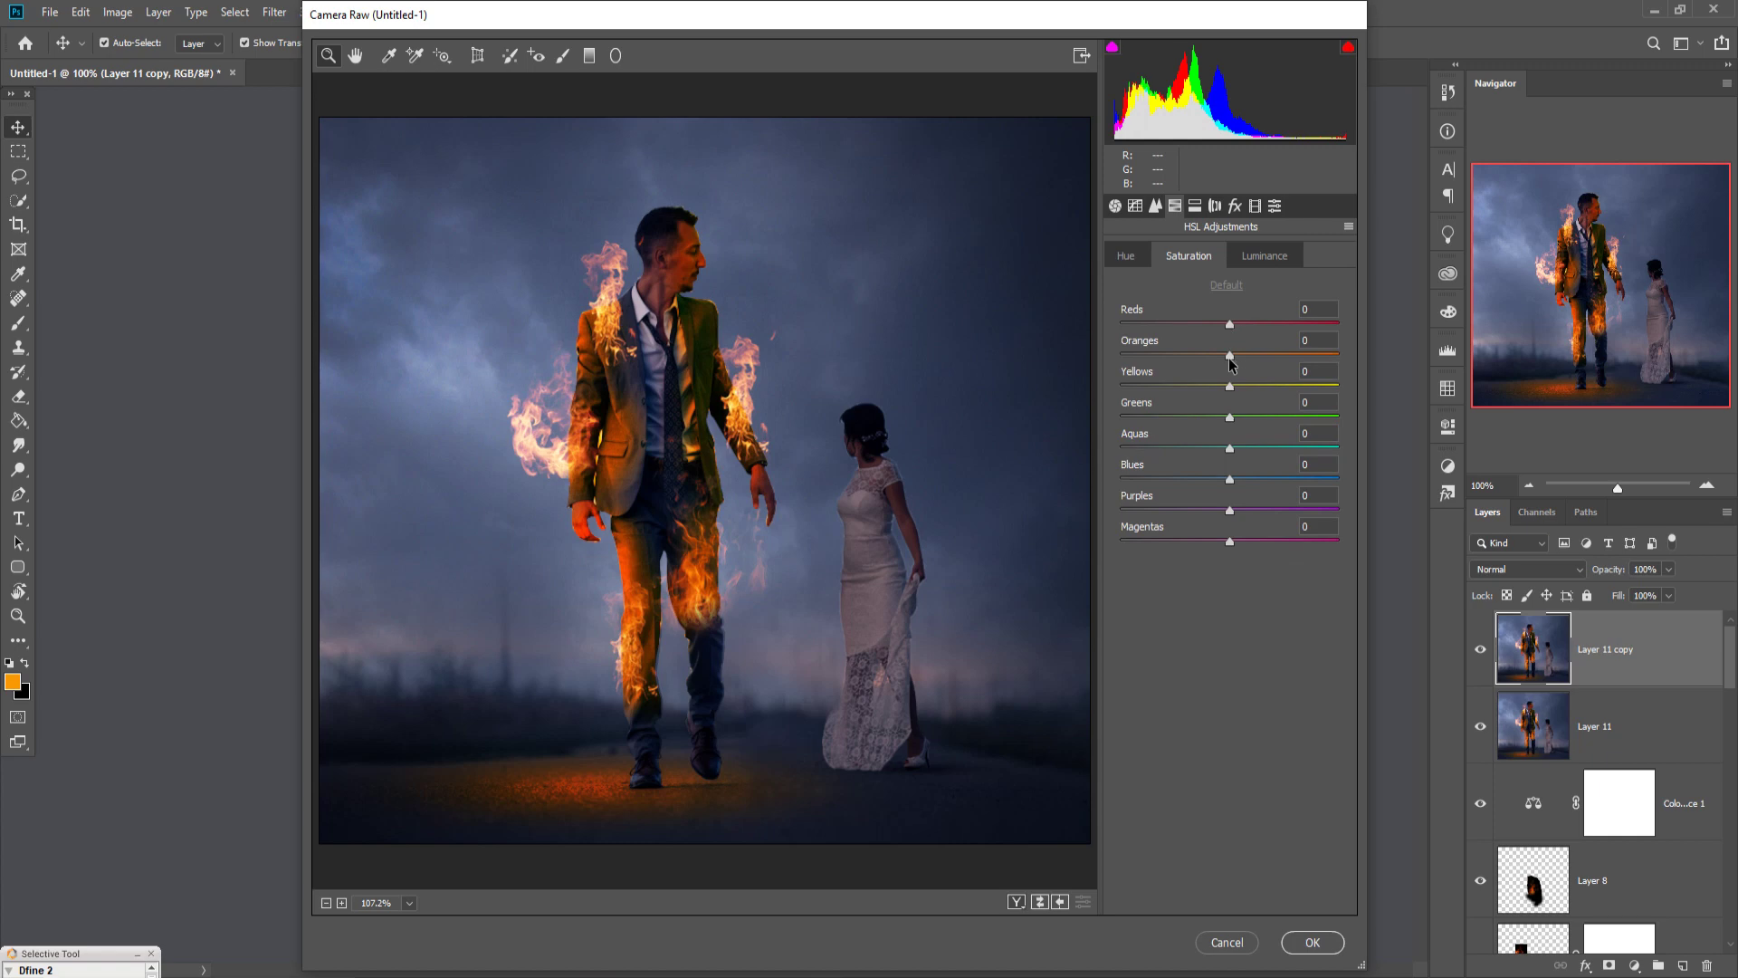
left_click_drag(1228, 359, 1248, 322)
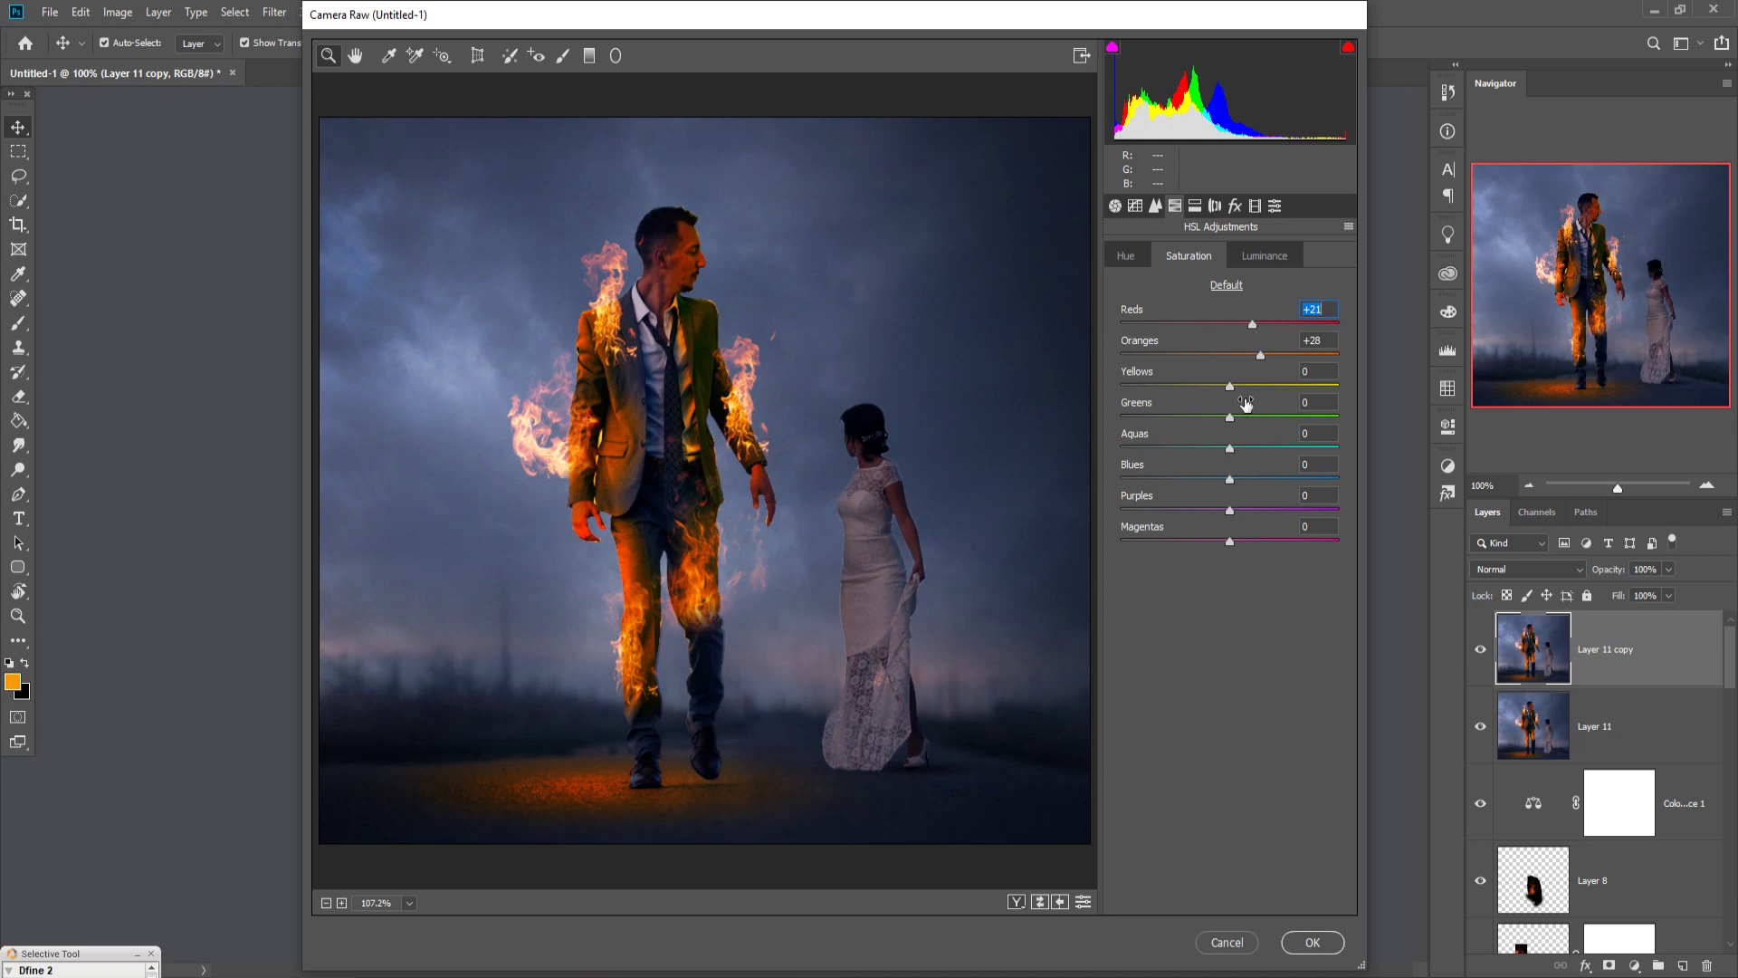
left_click_drag(1230, 389, 1276, 387)
Split-tone the highlights with hue 56 and saturation 13 and the shadows with hue 206 and saturation 15, and apply the Camera Raw Filter
left_click(1195, 205)
left_click_drag(1122, 283, 1146, 314)
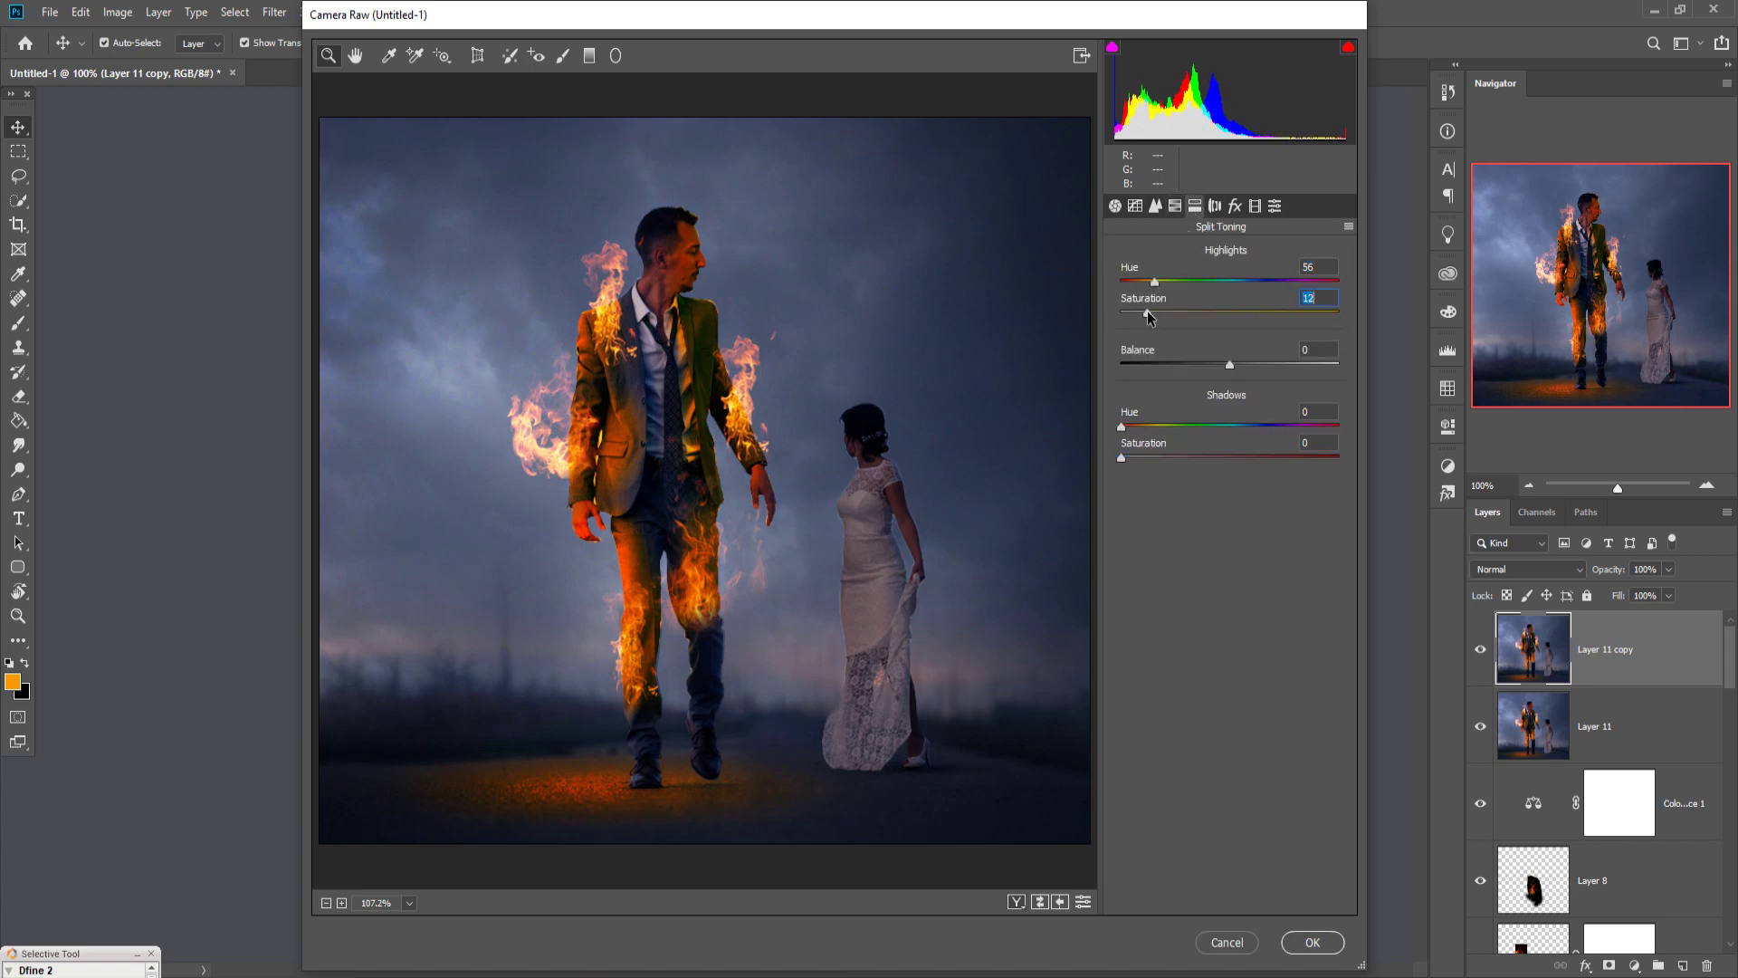
left_click_drag(1121, 425, 1245, 432)
left_click_drag(1122, 458, 1154, 460)
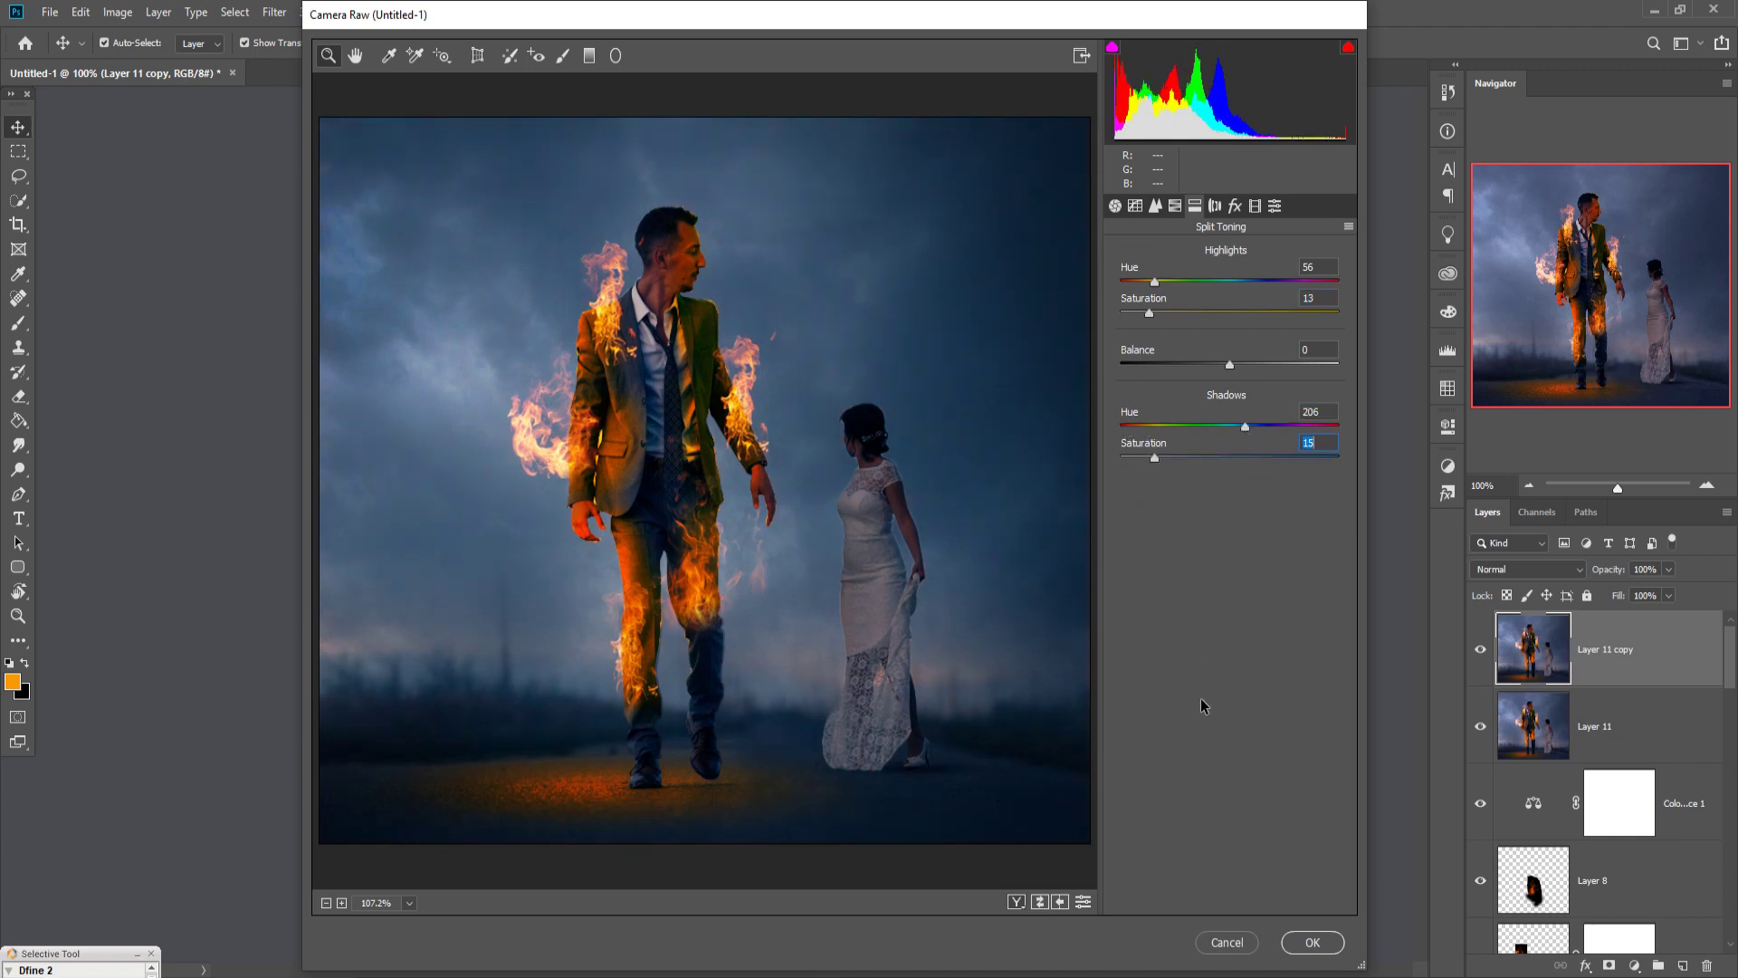
left_click(1312, 942)
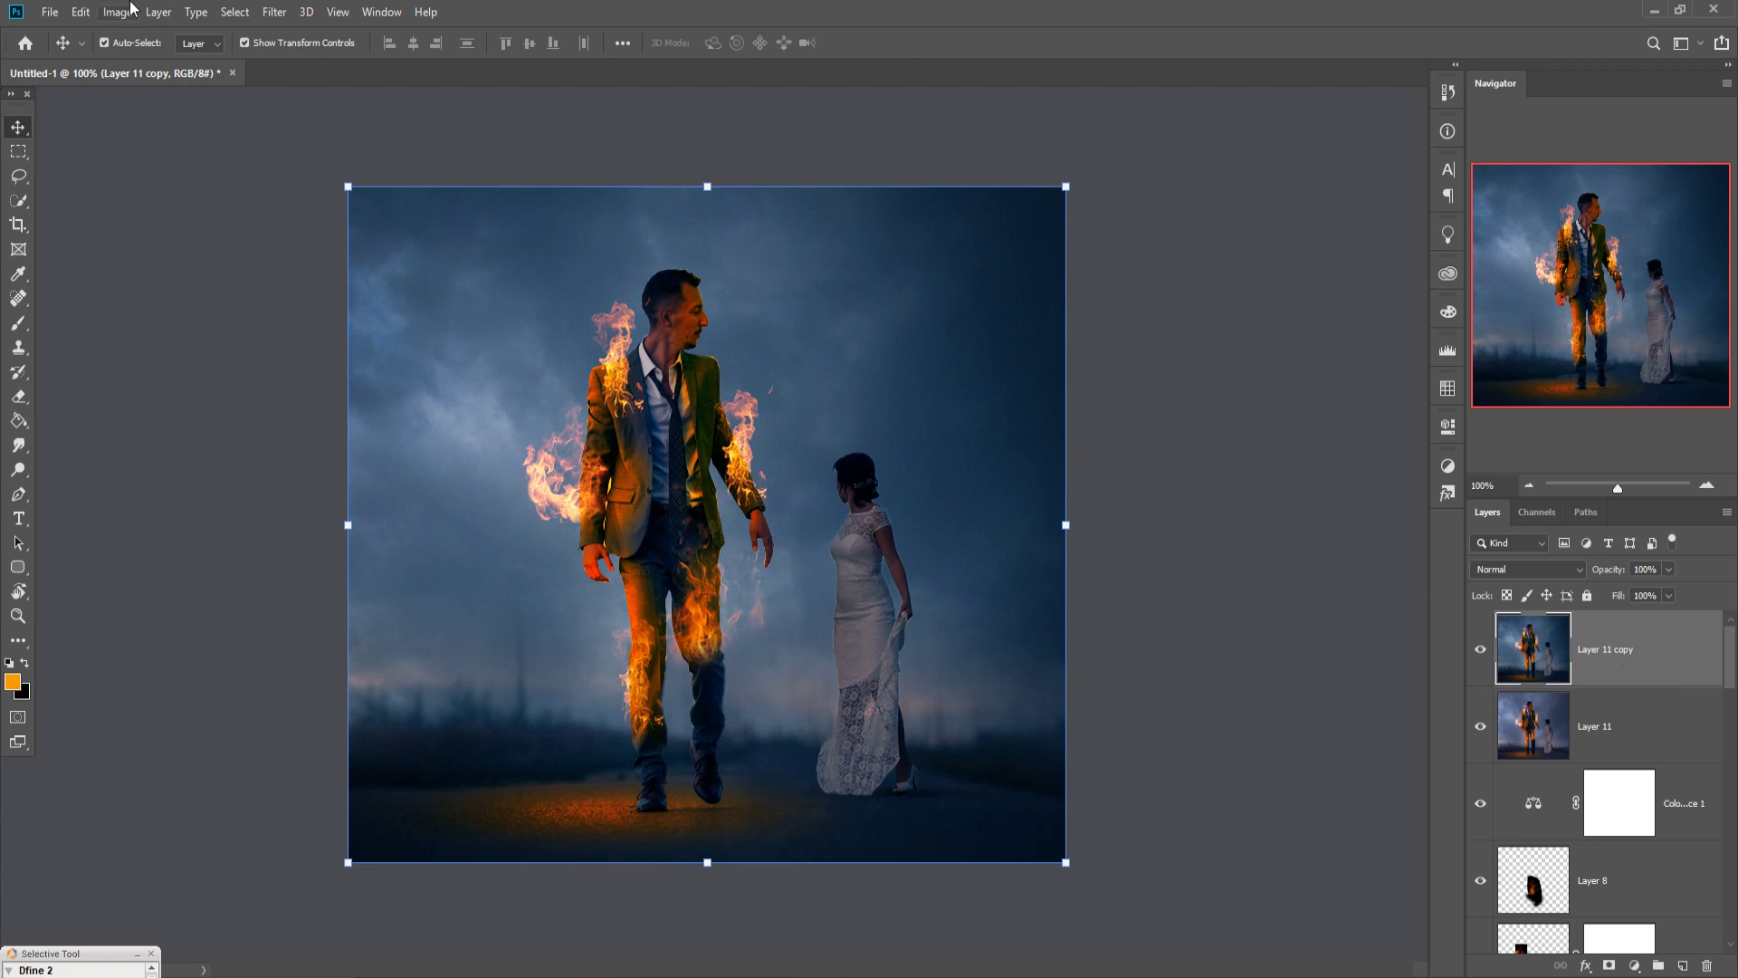
Apply Color Efex Pro 4's Cross Processing filter to Layer 11 copy using method L02 at 38% strength
left_click(271, 13)
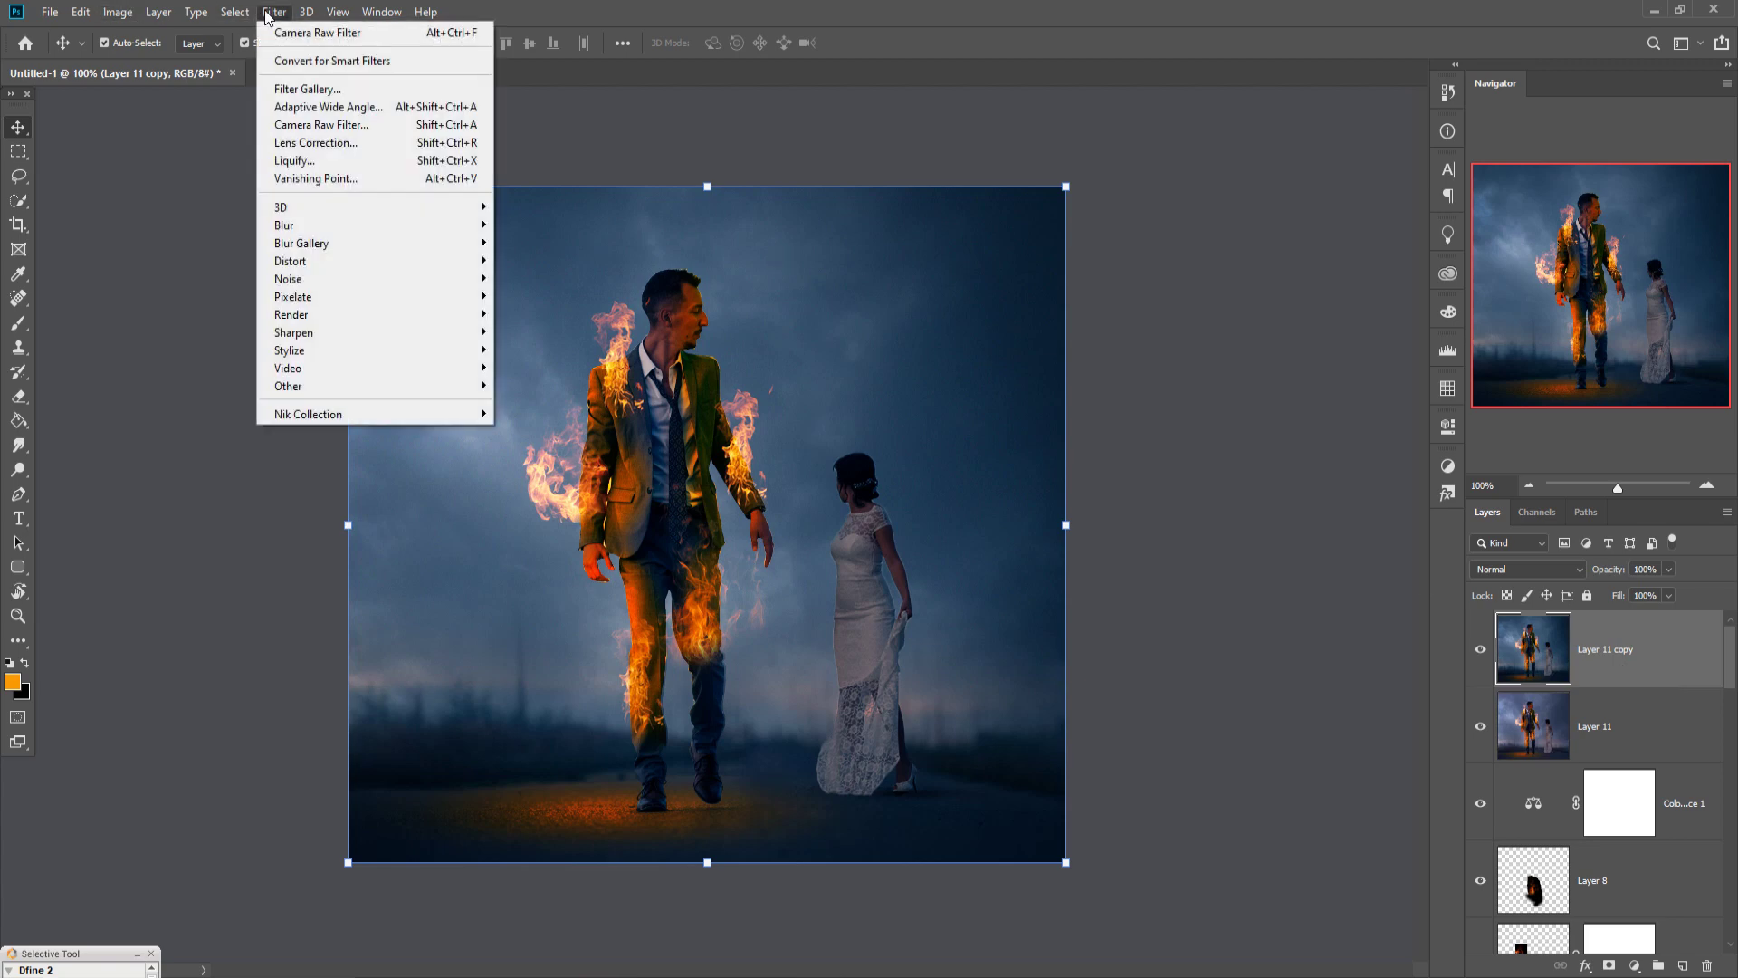
mouse_move(313, 417)
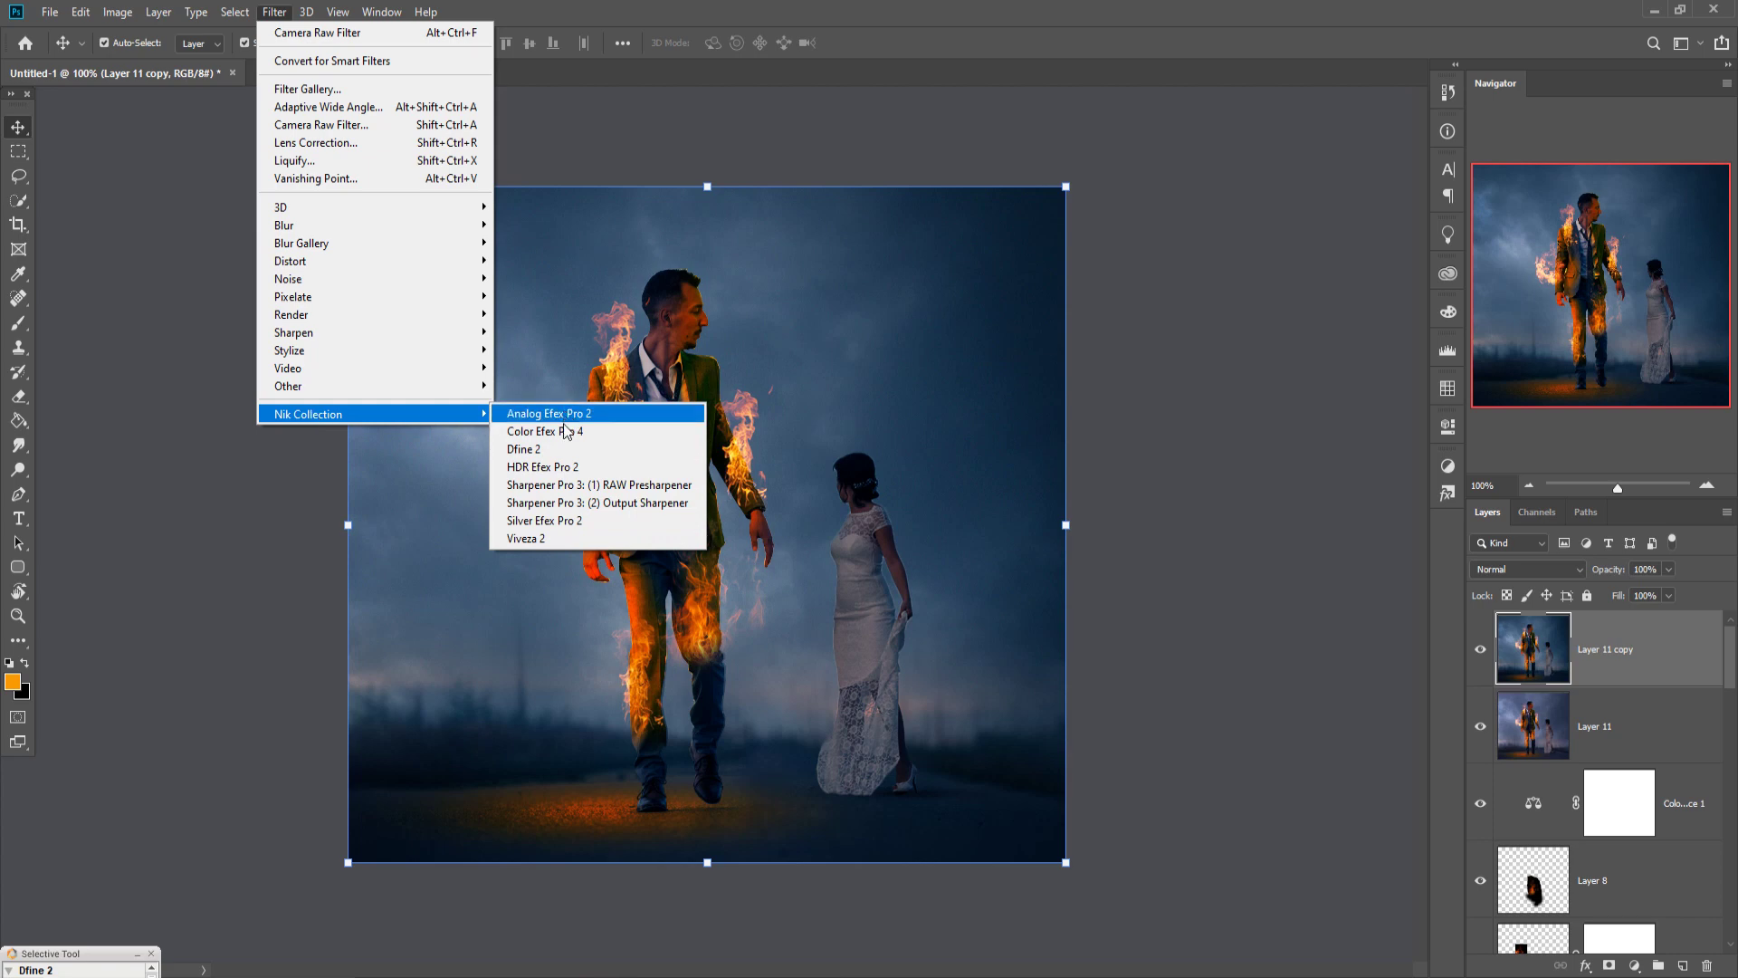
left_click(565, 412)
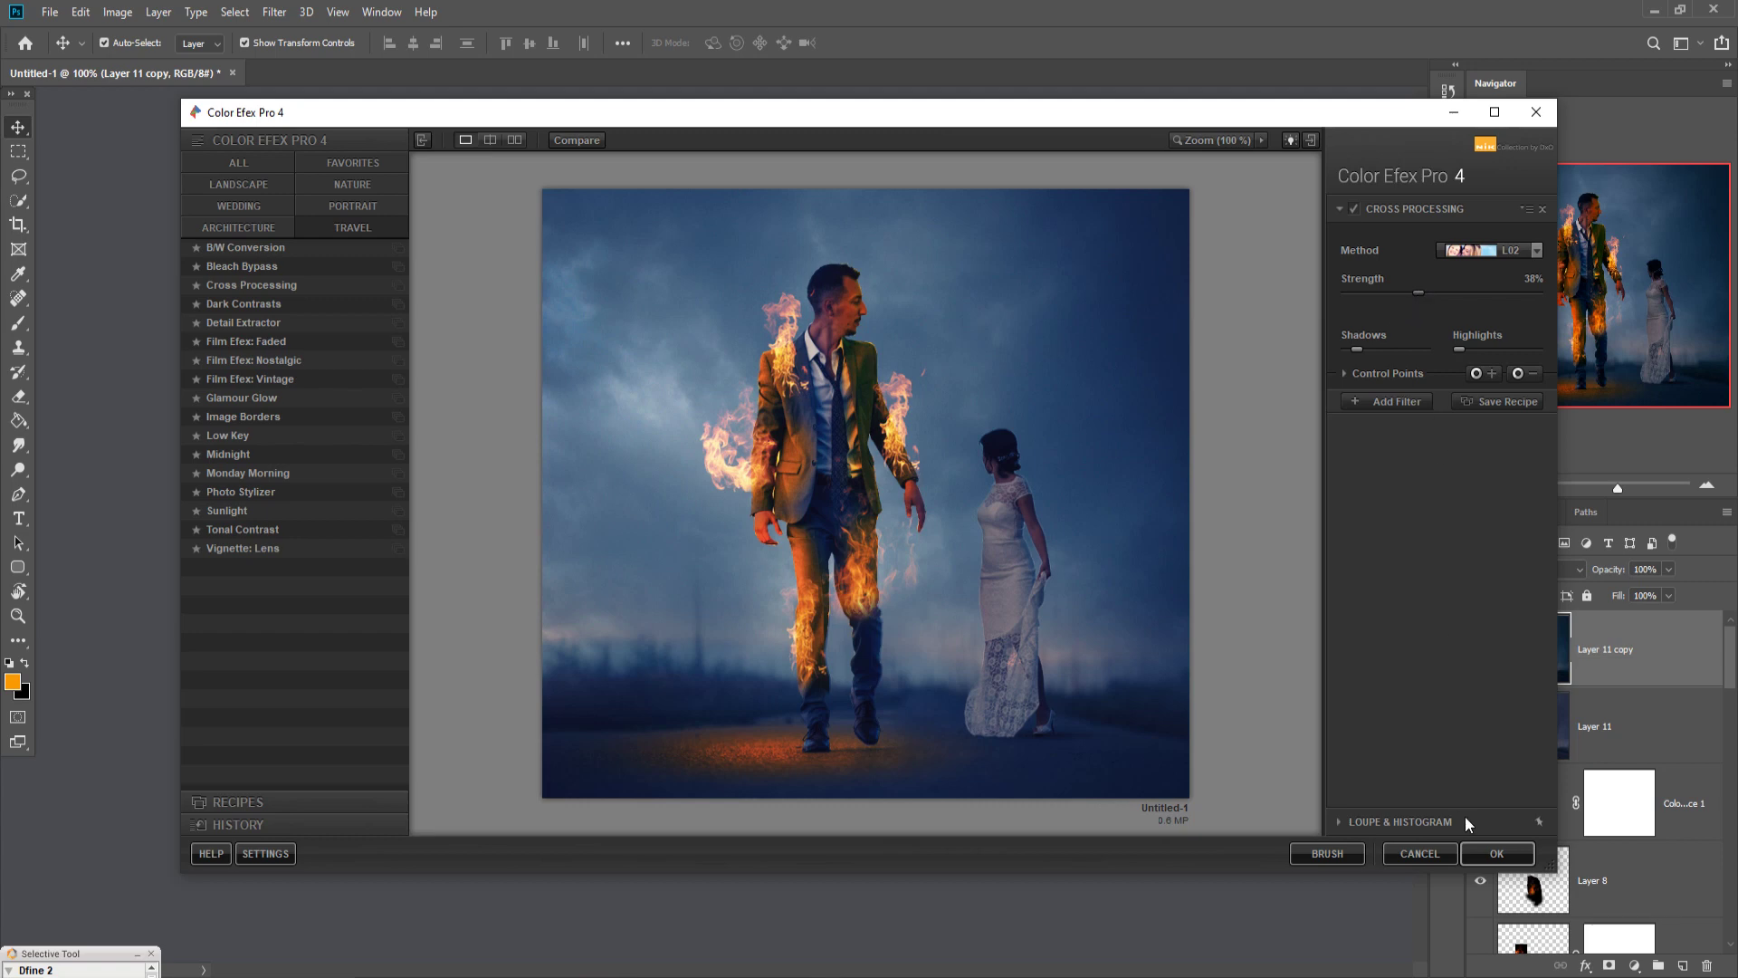
left_click(1479, 854)
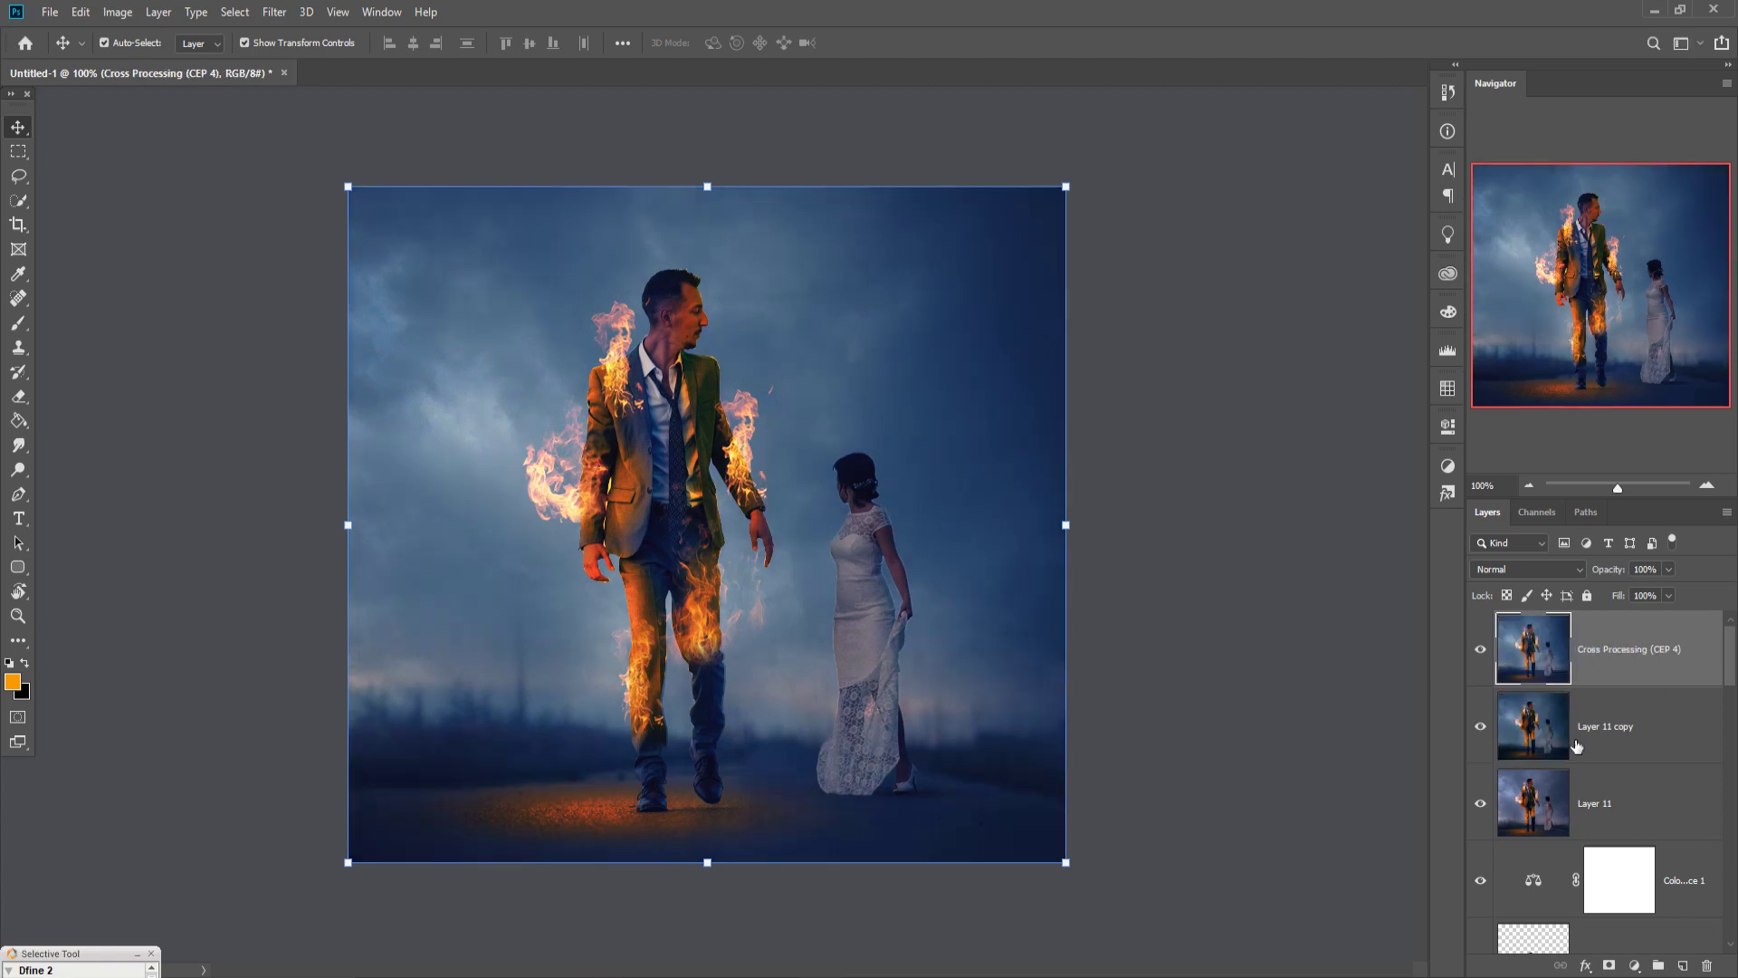
Add a Photo Filter adjustment layer with Warming Filter (85) at 25% density, and stamp all visible layers into a new layer on top
left_click(1634, 964)
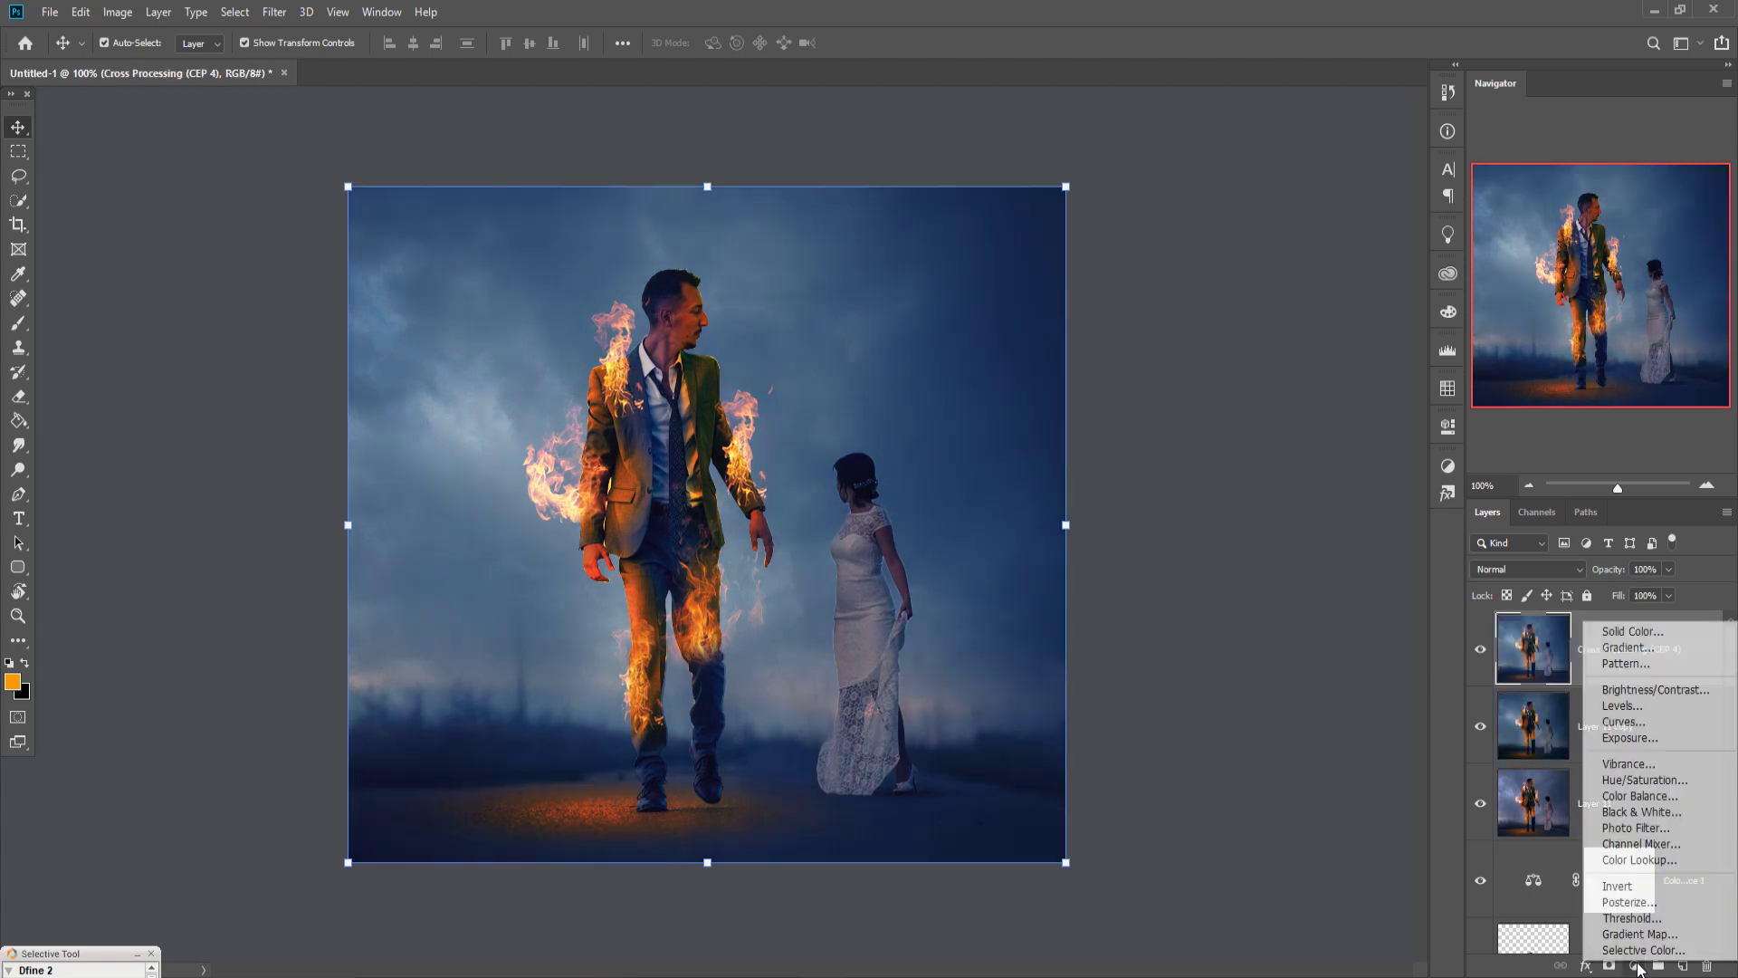
left_click(1635, 831)
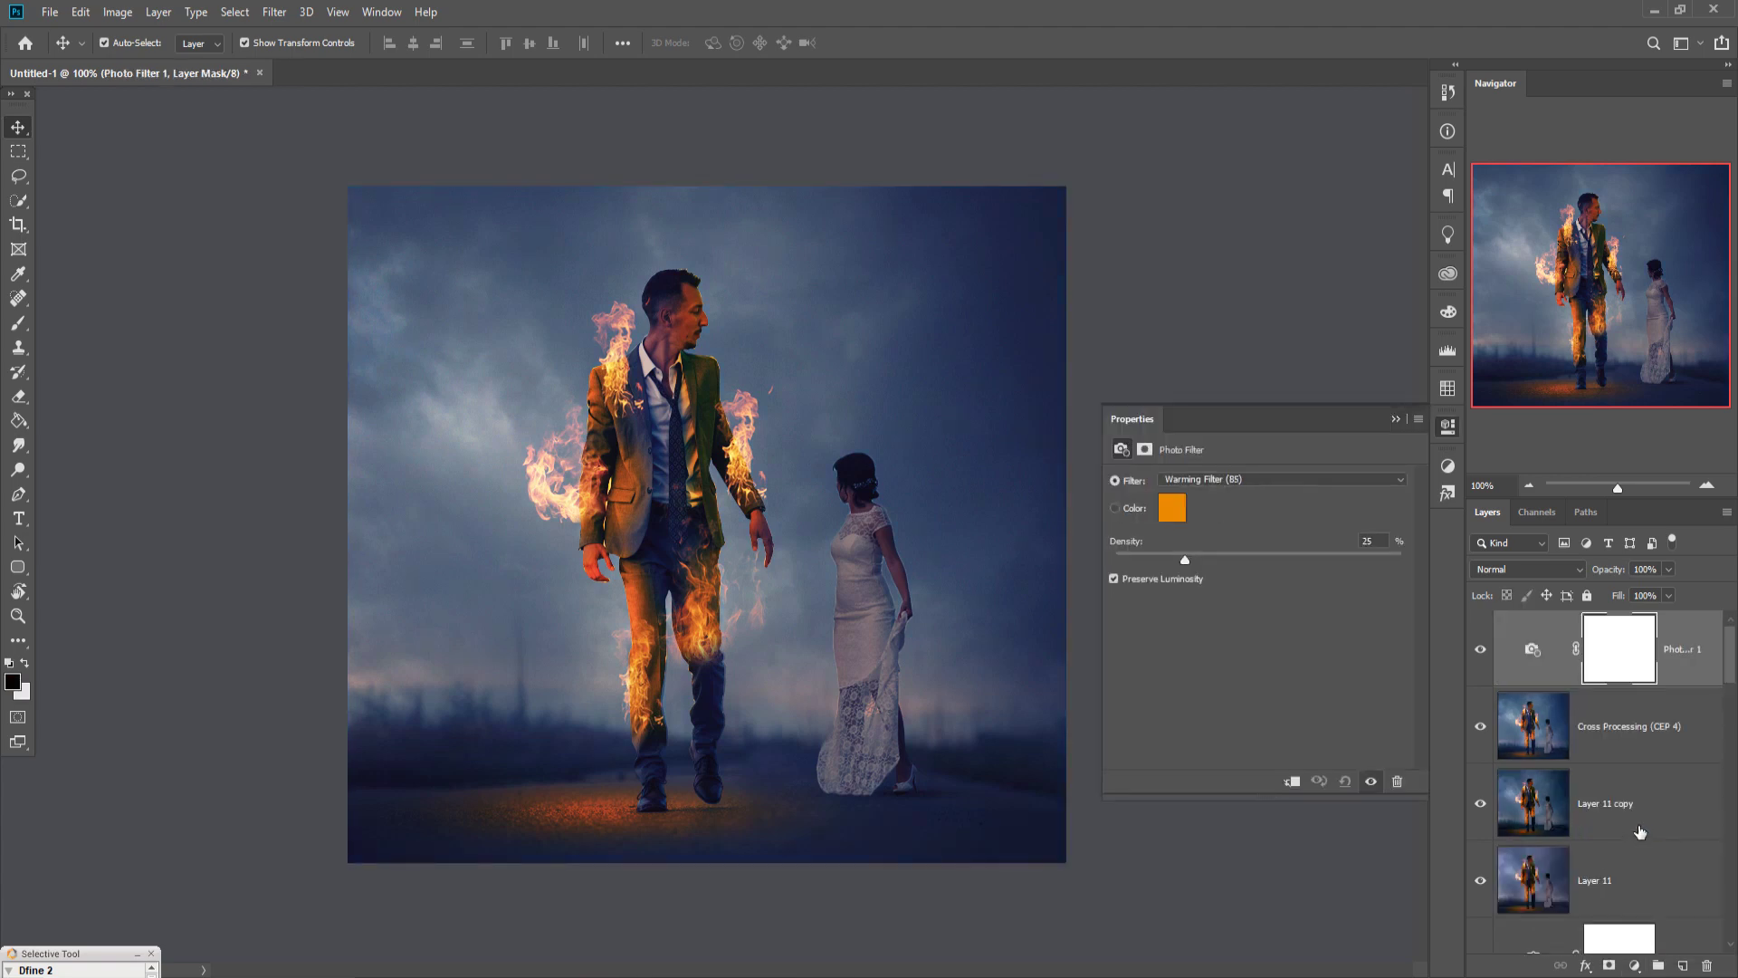
left_click(1395, 418)
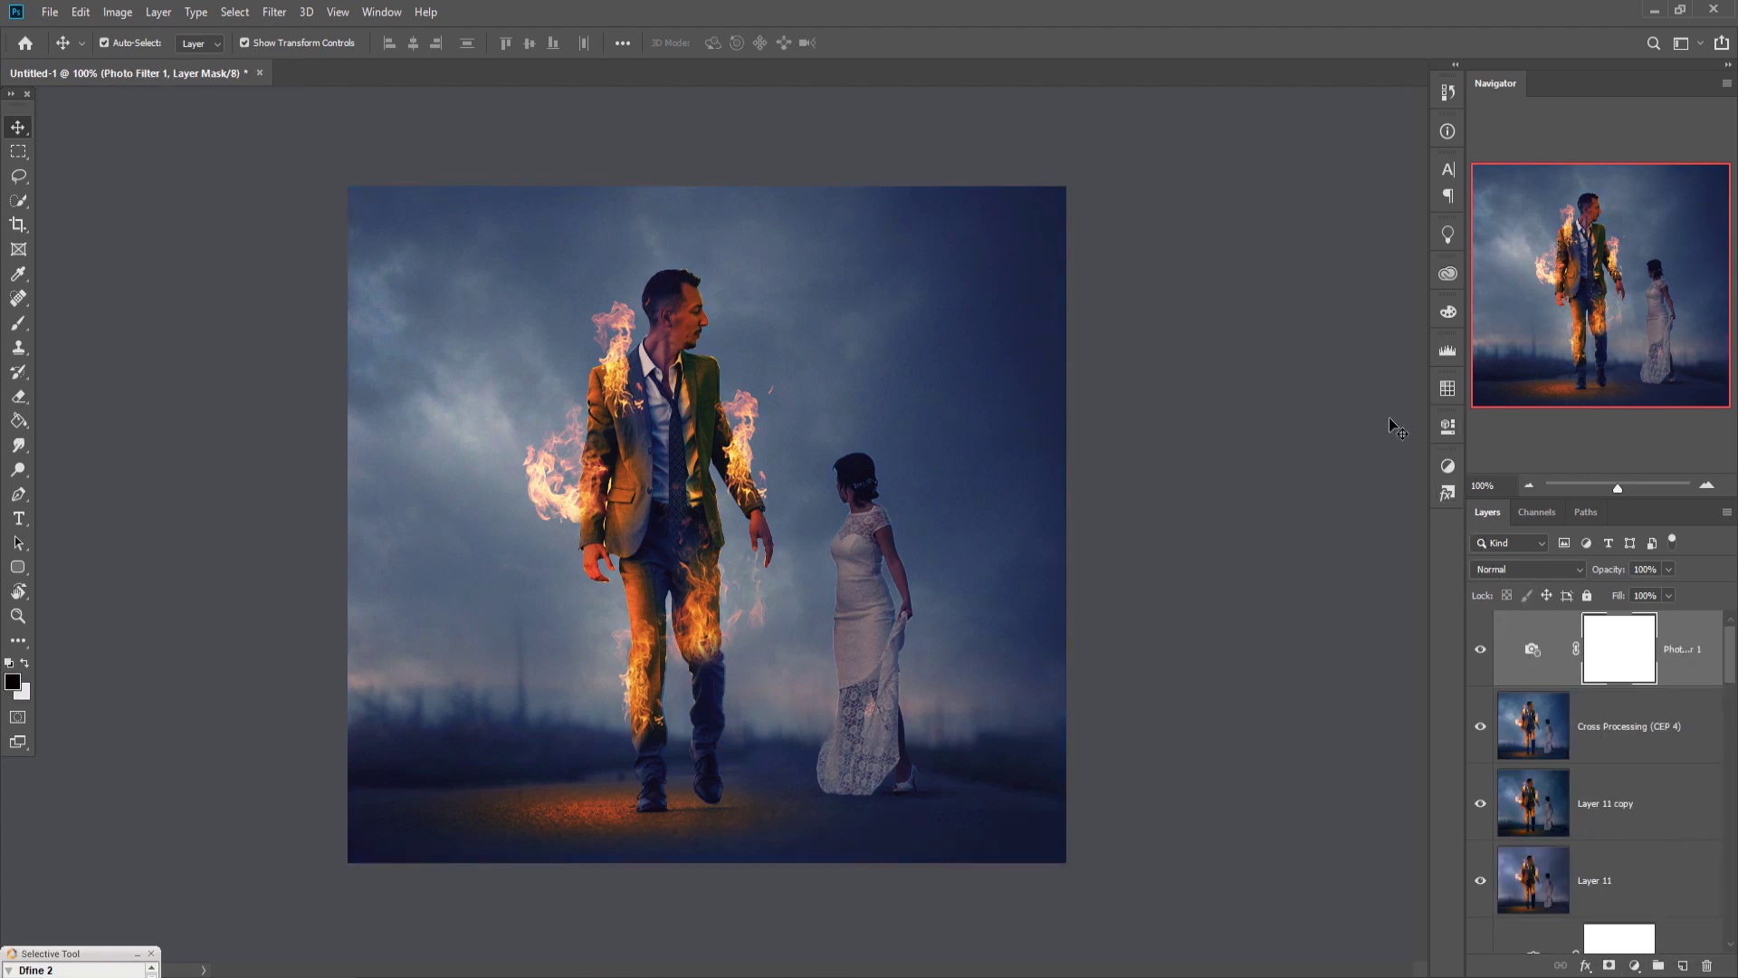
left_click(1700, 661)
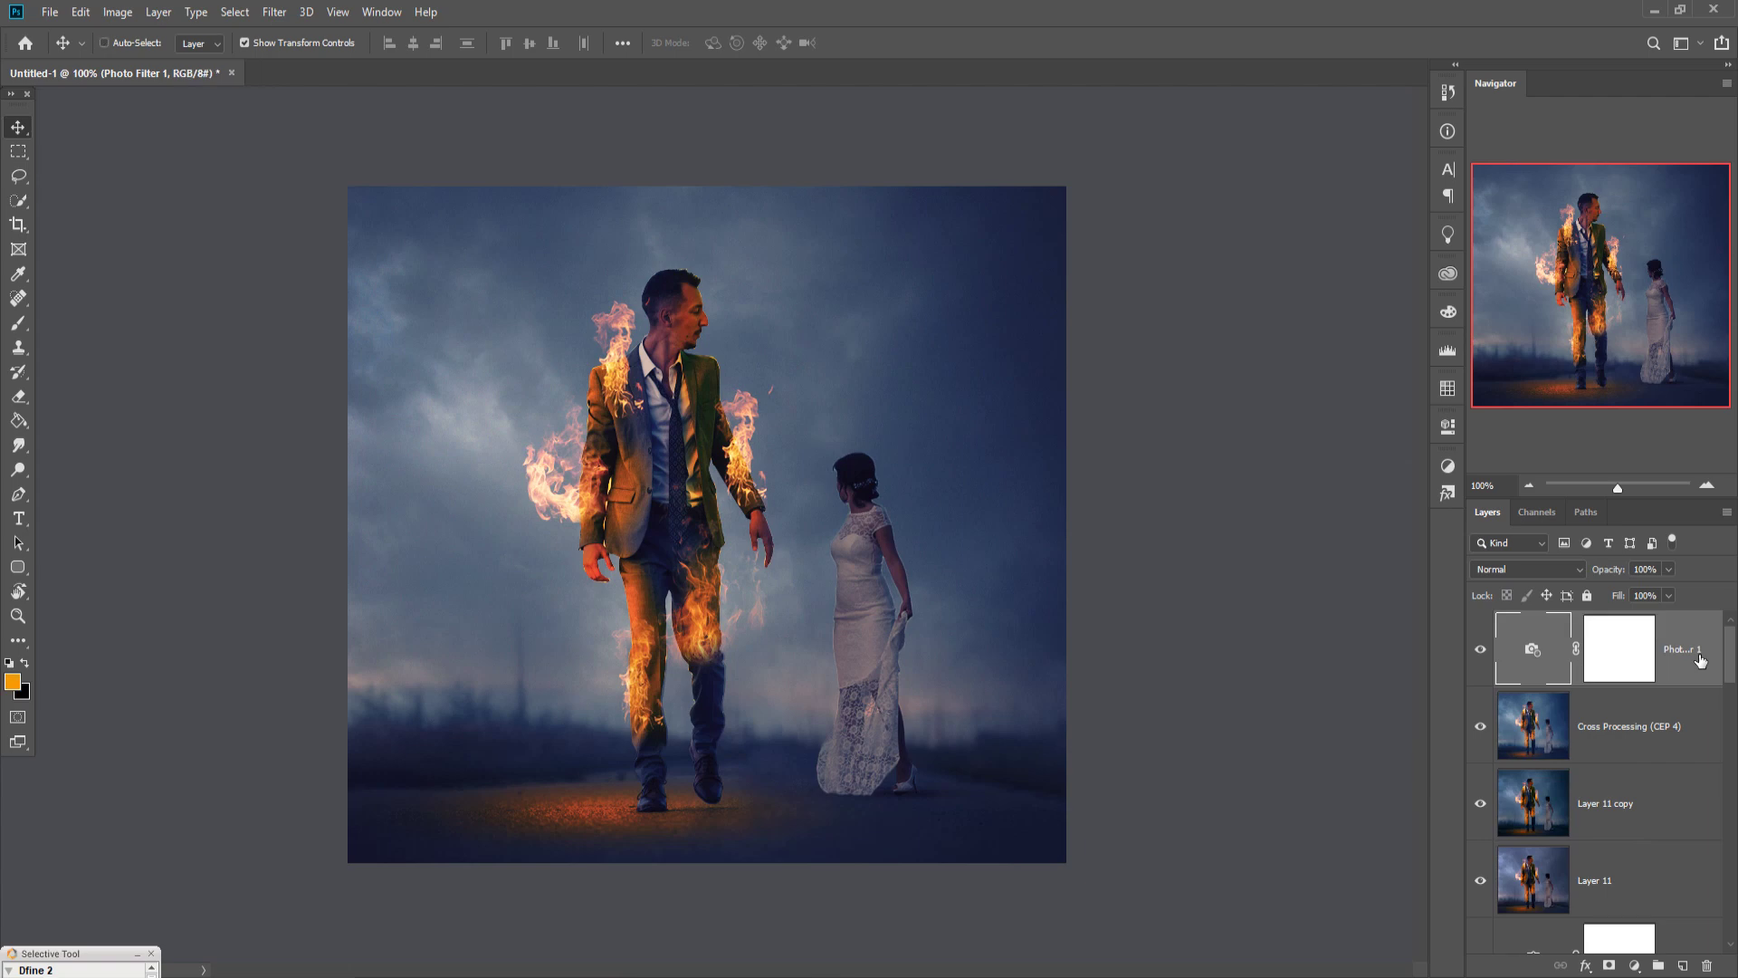
key("ctrl+shift+alt+e")
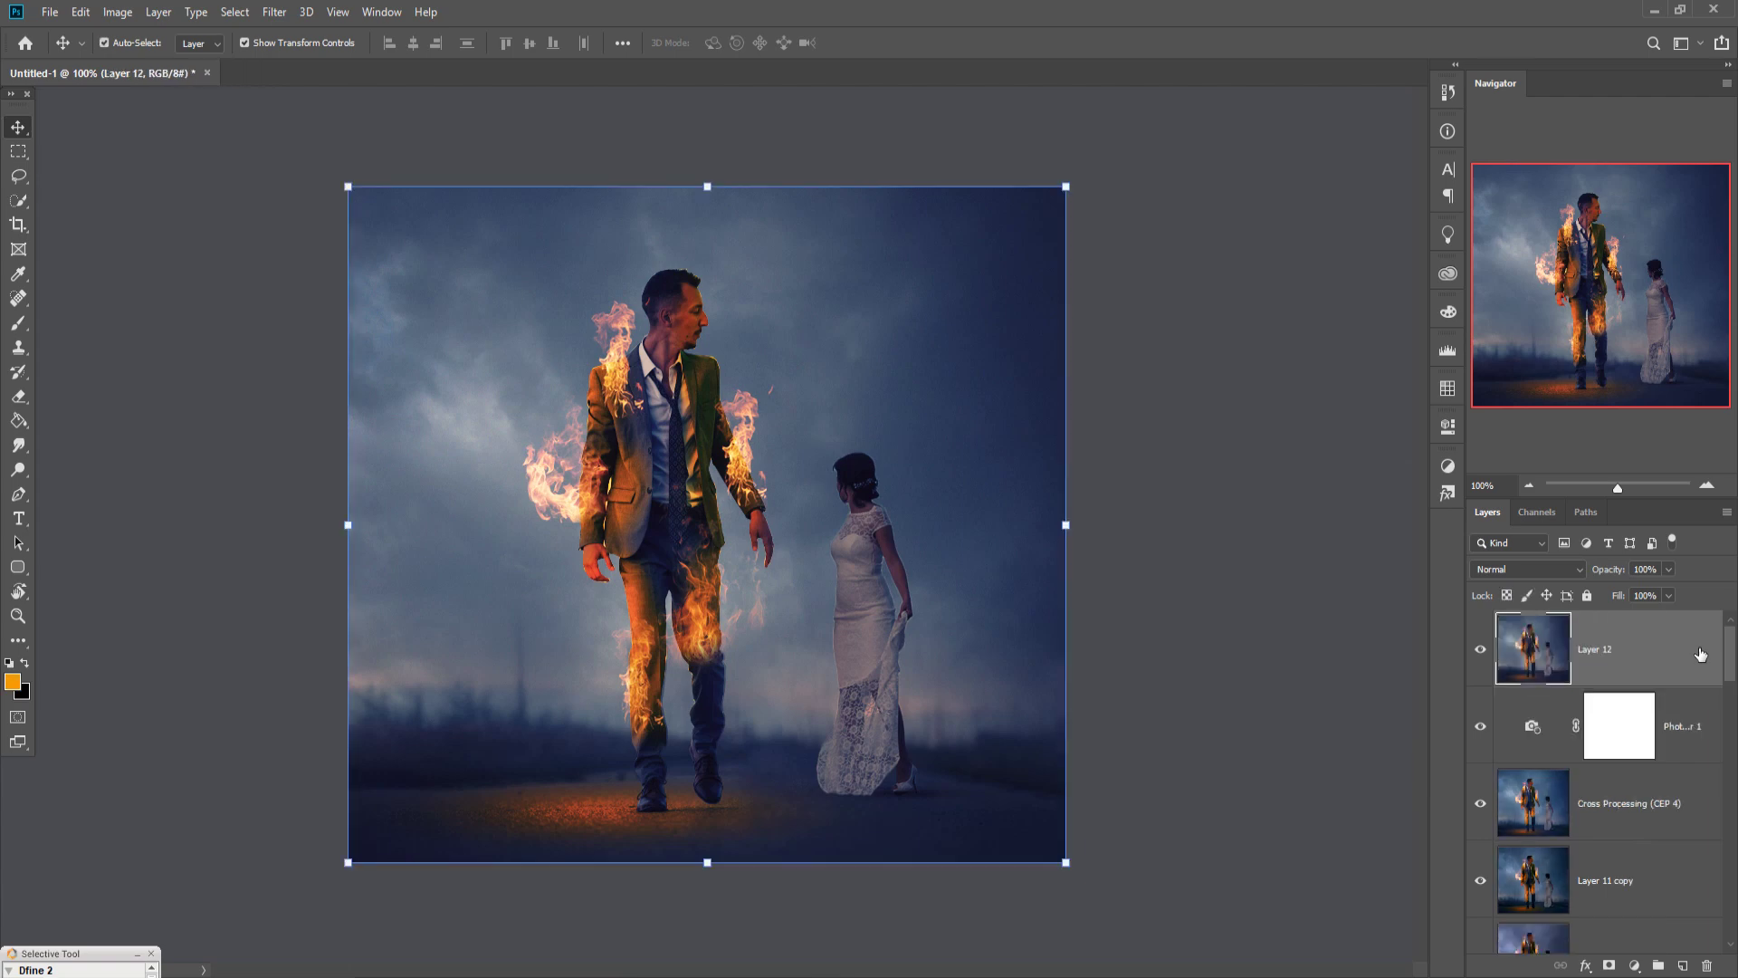